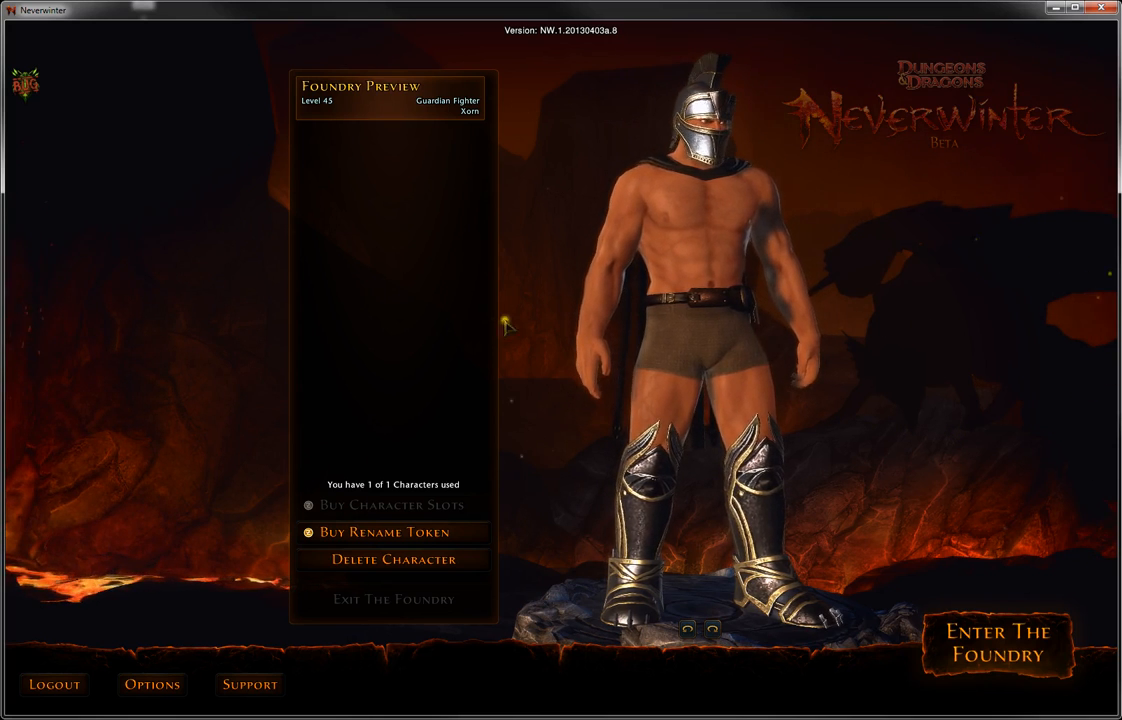
- Enter the Foundry and create a new quest project
{"action": "left_click", "coordinate": [1035, 668]}
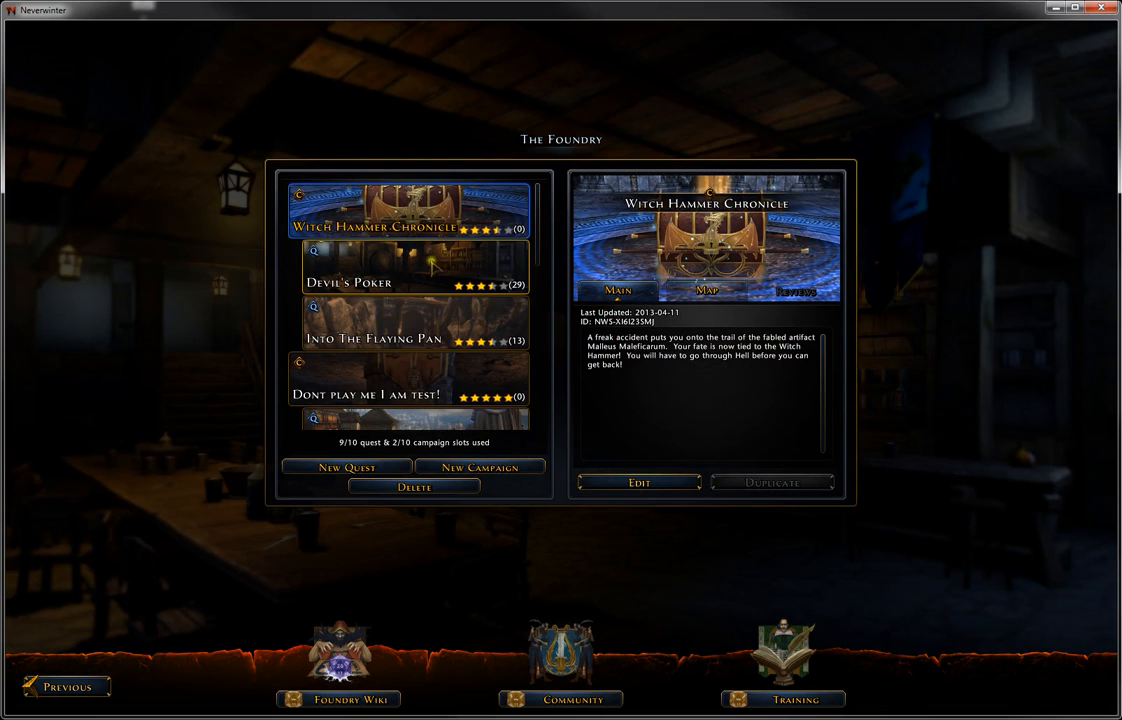
{"action": "scroll", "coordinate": [513, 318], "scroll_direction": "down", "scroll_amount": 4}
{"action": "scroll", "coordinate": [513, 318], "scroll_direction": "down", "scroll_amount": 5}
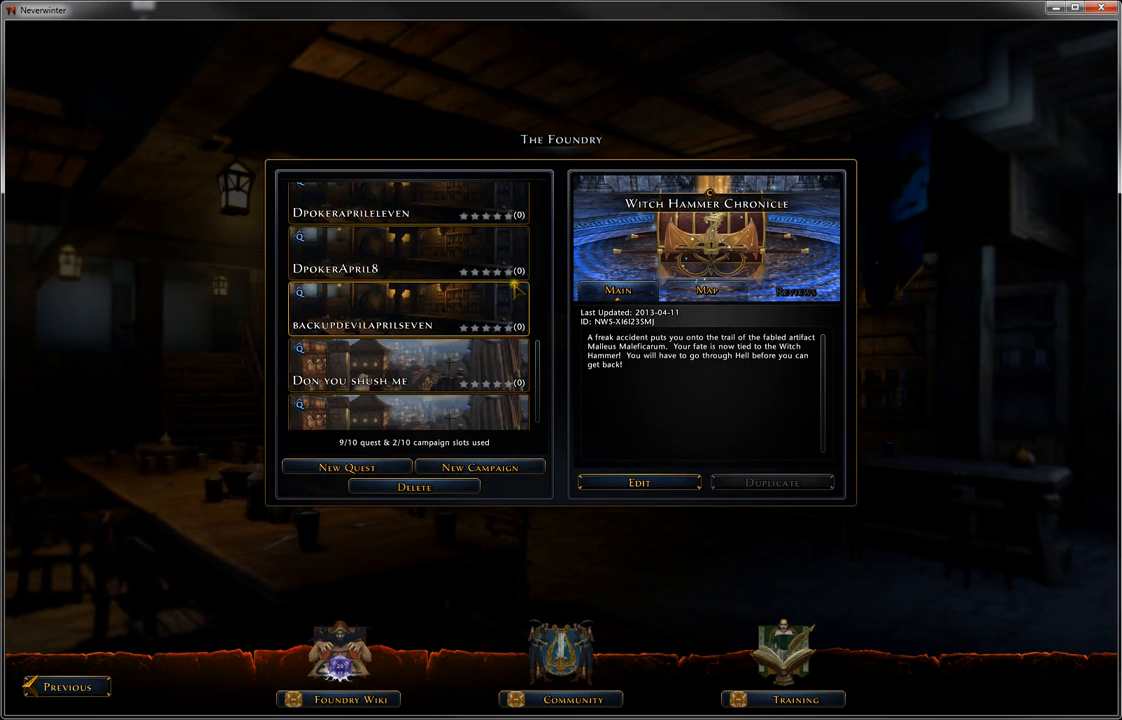
{"action": "left_click", "coordinate": [328, 464]}
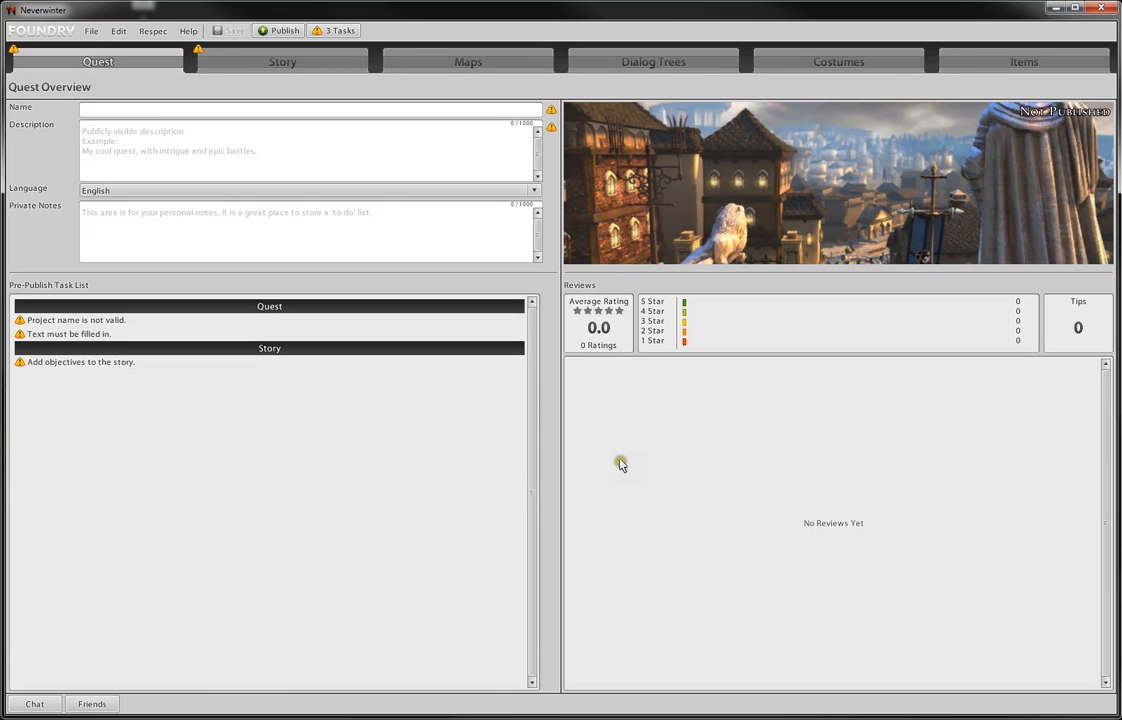
- Review the pre-publish task list and follow its quest and story entries to where they must be resolved
{"action": "left_click", "coordinate": [325, 32]}
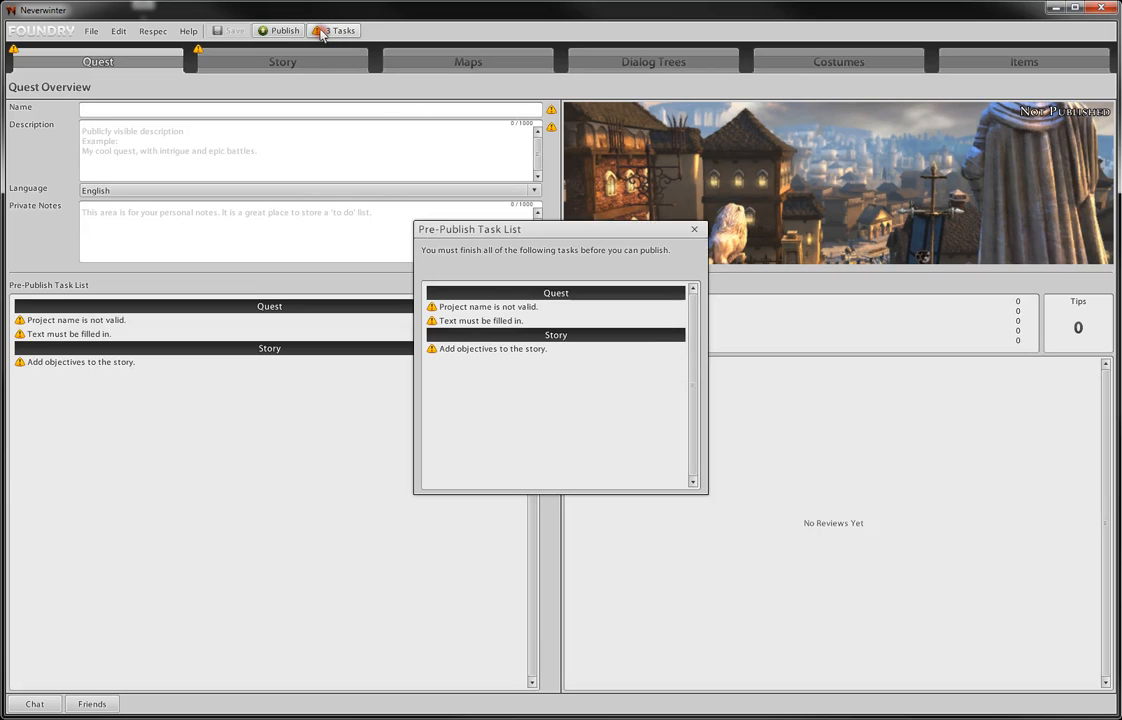
{"action": "left_click", "coordinate": [473, 309]}
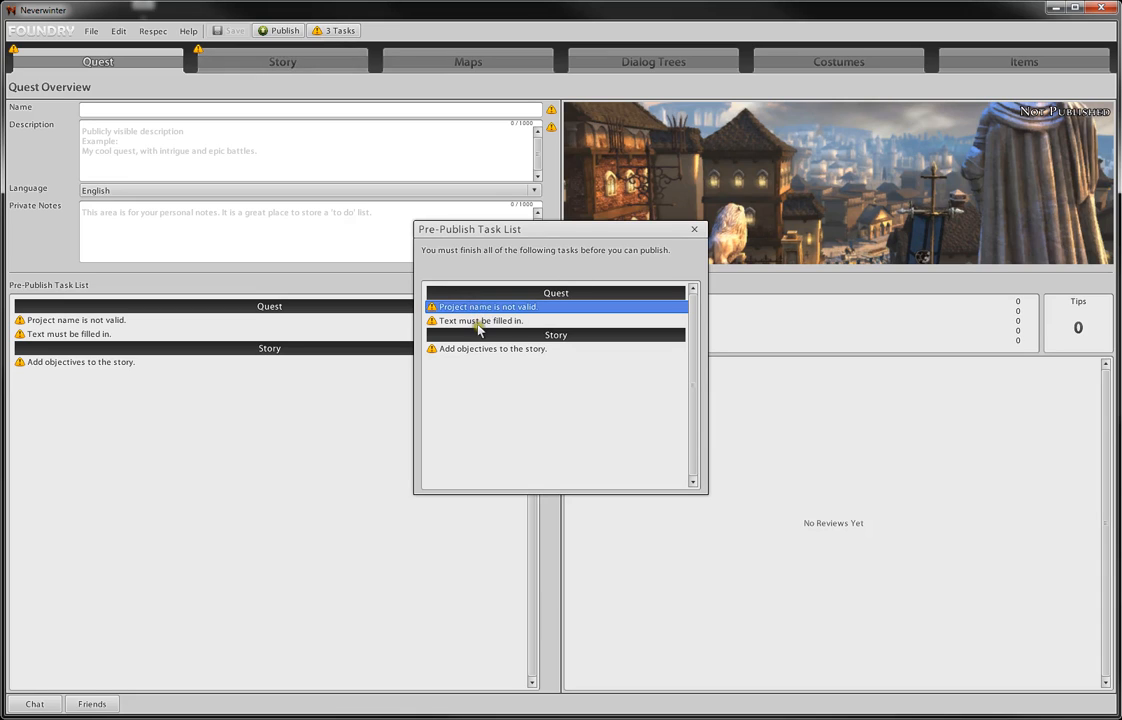
{"action": "left_click", "coordinate": [481, 321]}
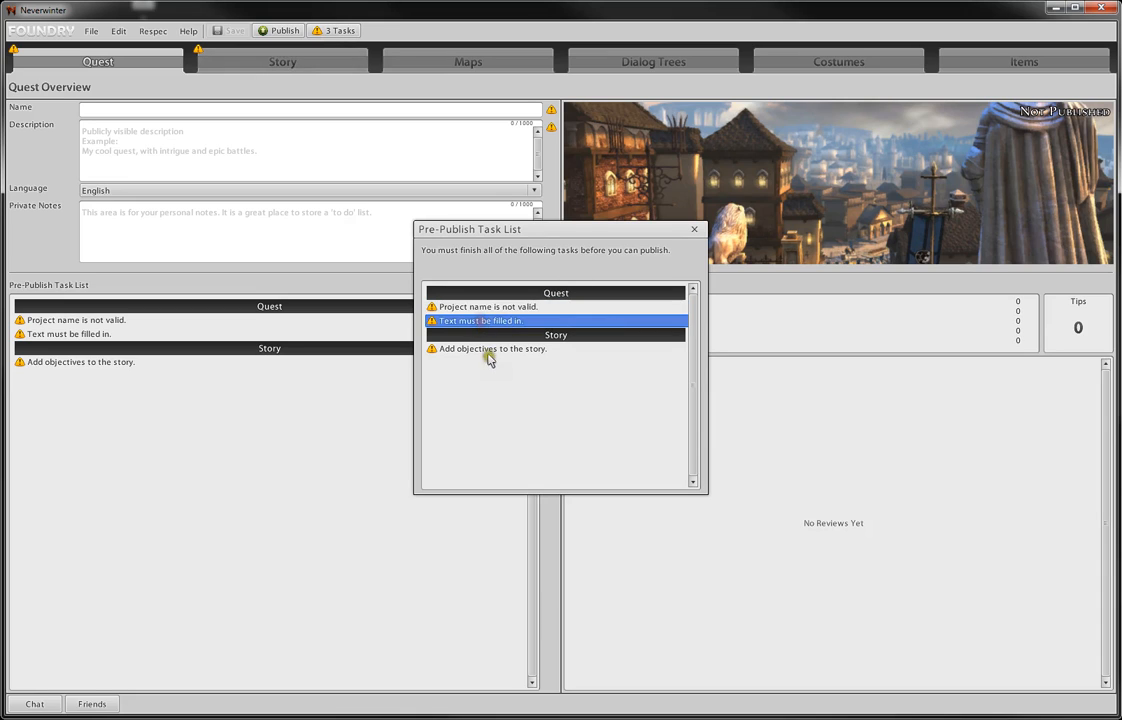
{"action": "left_click", "coordinate": [508, 347]}
{"action": "left_click", "coordinate": [694, 229]}
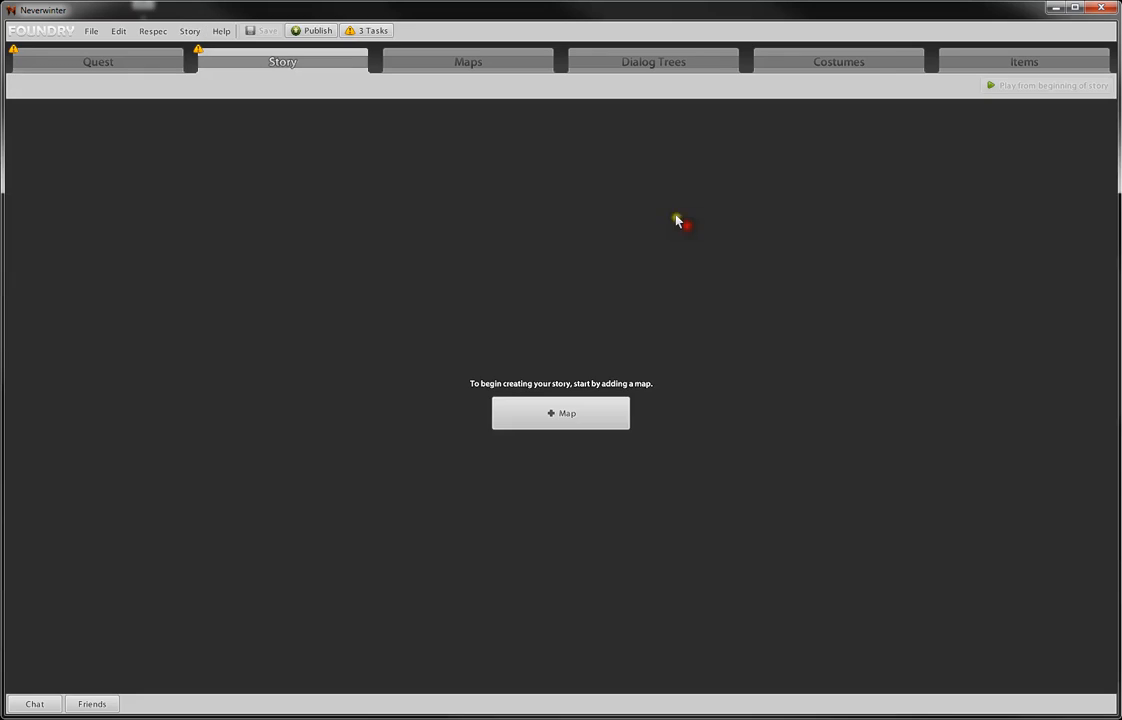
{"action": "left_click", "coordinate": [375, 32]}
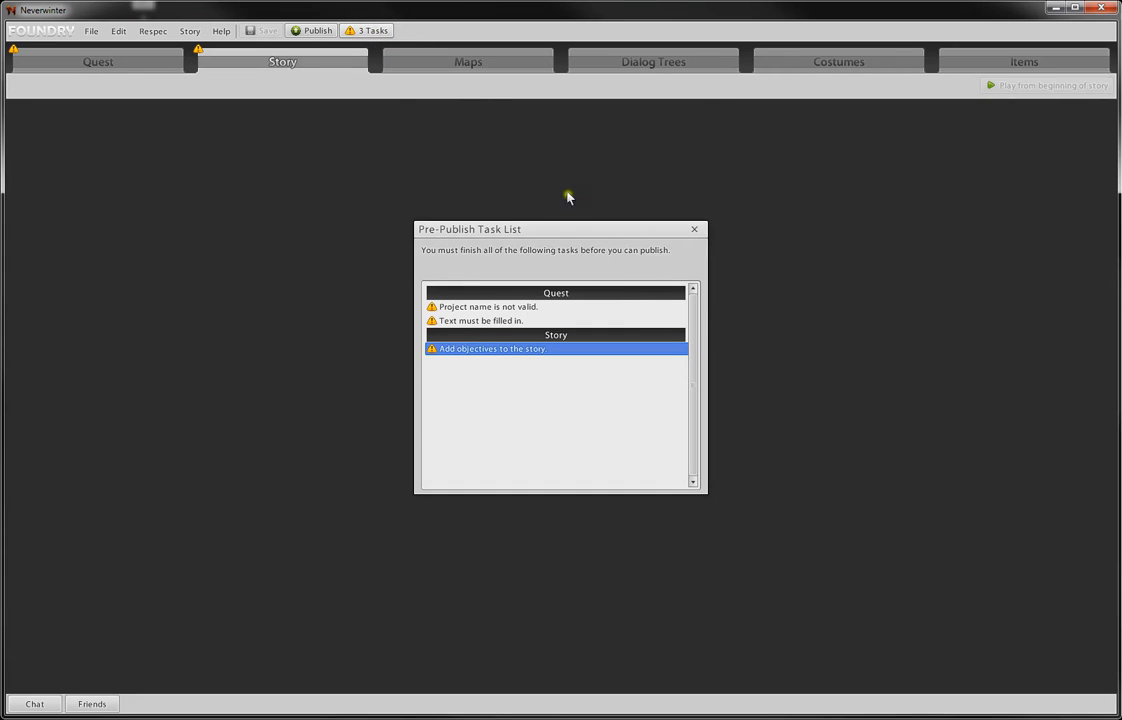
{"action": "left_click", "coordinate": [695, 230]}
- Name the quest "Bimbleberry Mead" in the quest overview
{"action": "left_click", "coordinate": [85, 61]}
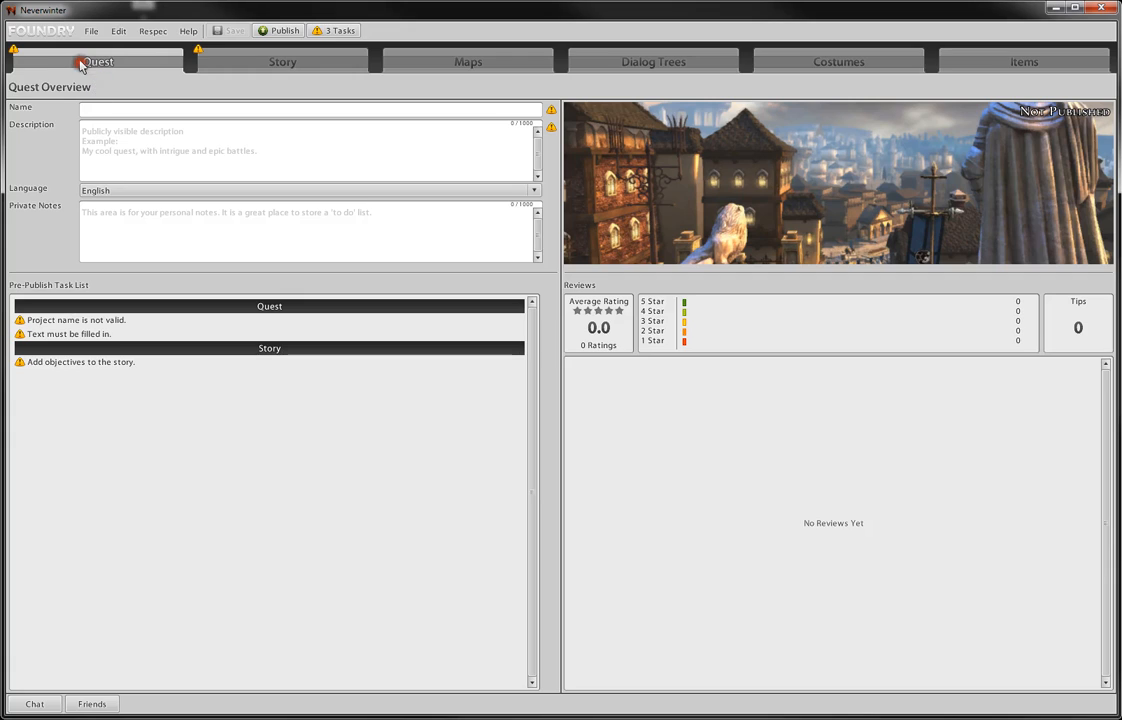
{"action": "left_click", "coordinate": [117, 109]}
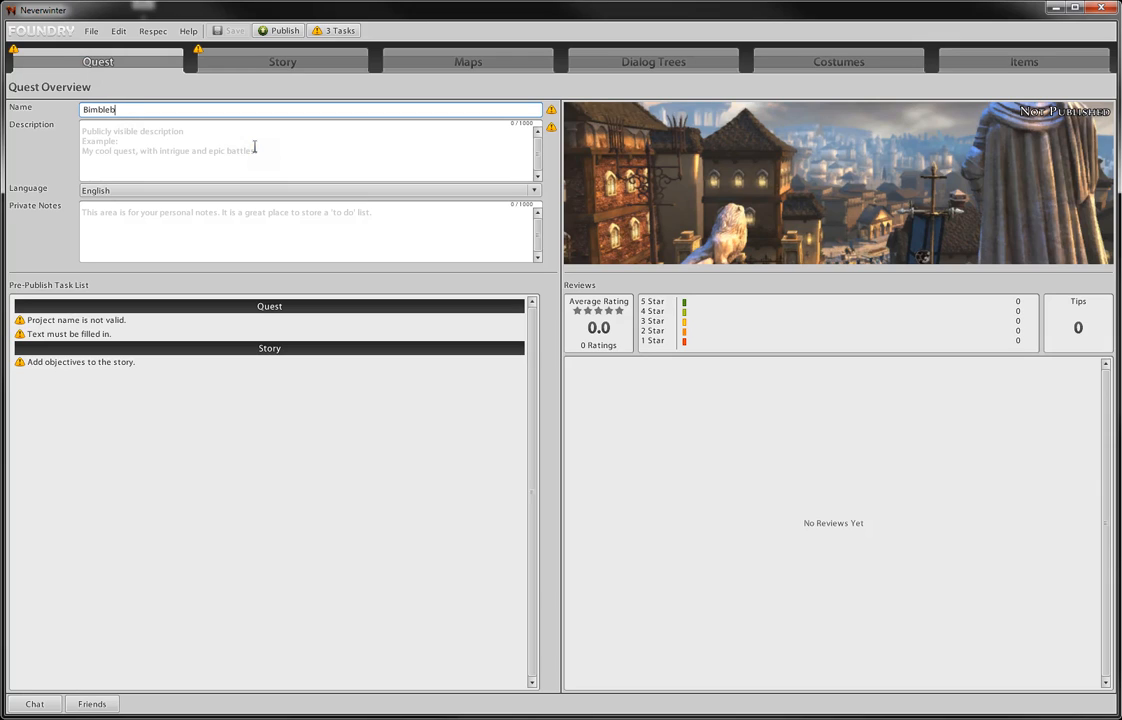
{"action": "type", "text": "Mead"}
{"action": "key", "text": "Return"}
- Enter the quest description "Meet Barthox Bimbleberry in the Verdant Grove and learn how to make Honey Mead."
{"action": "left_click", "coordinate": [256, 149]}
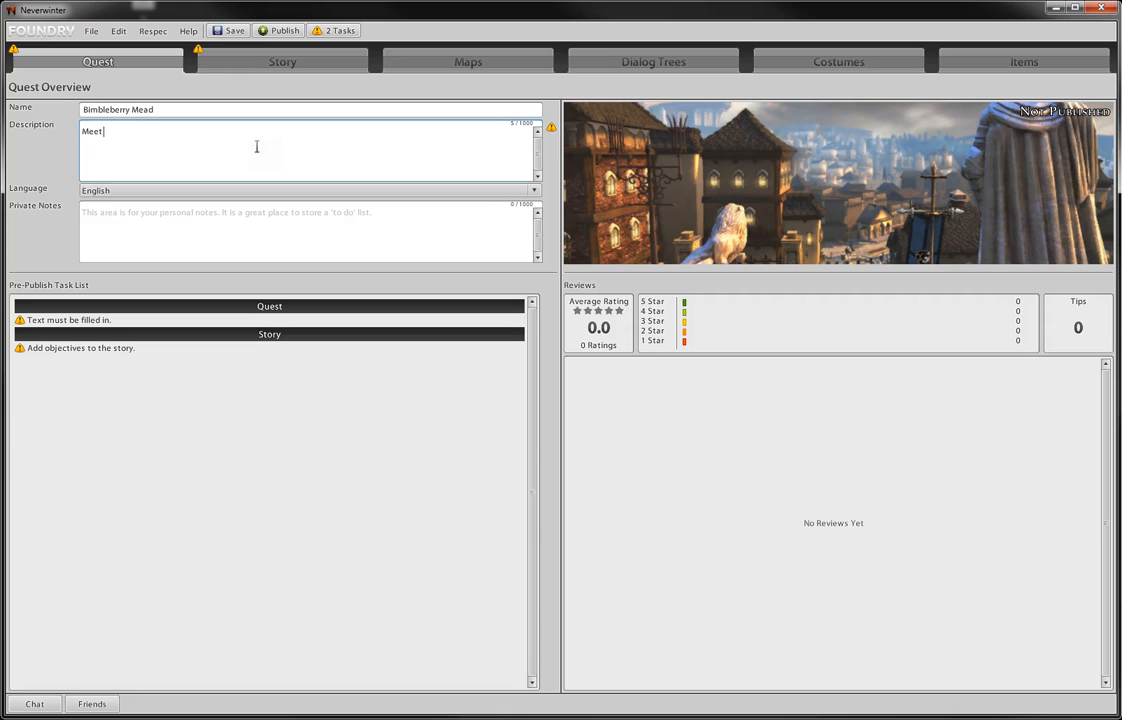
{"action": "type", "text": "Meet Barthox Bimbleberry in the Verdant Grove and"}
{"action": "type", "text": "learn o"}
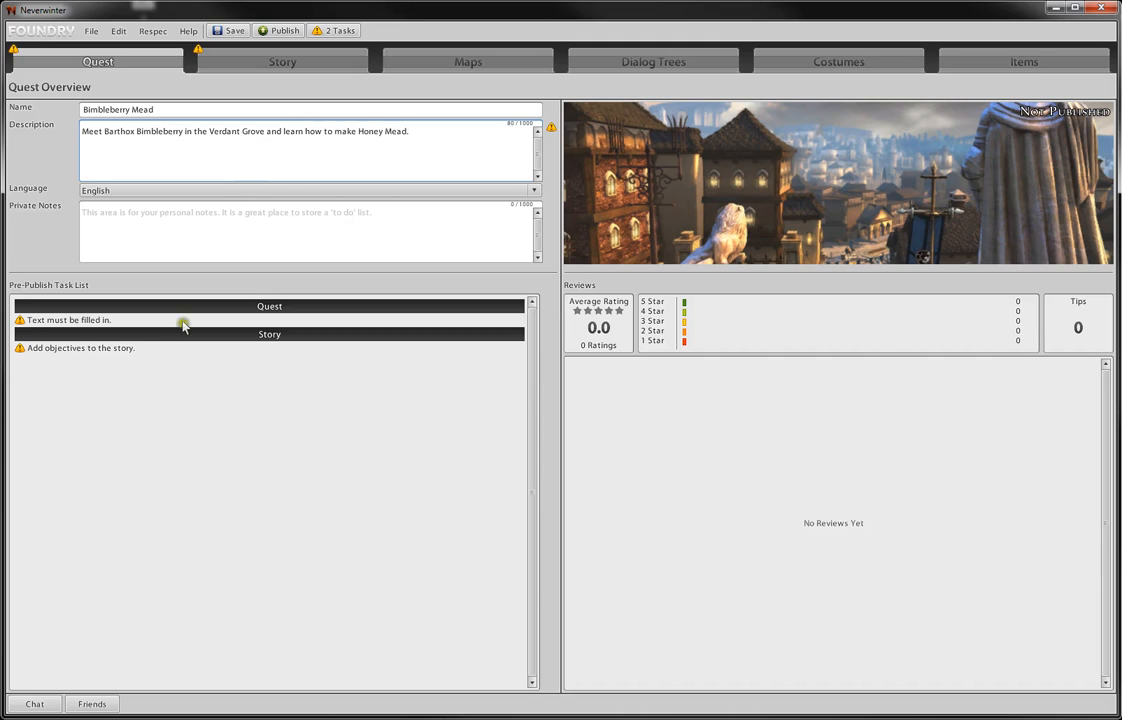
{"action": "key", "text": "BackSpace"}
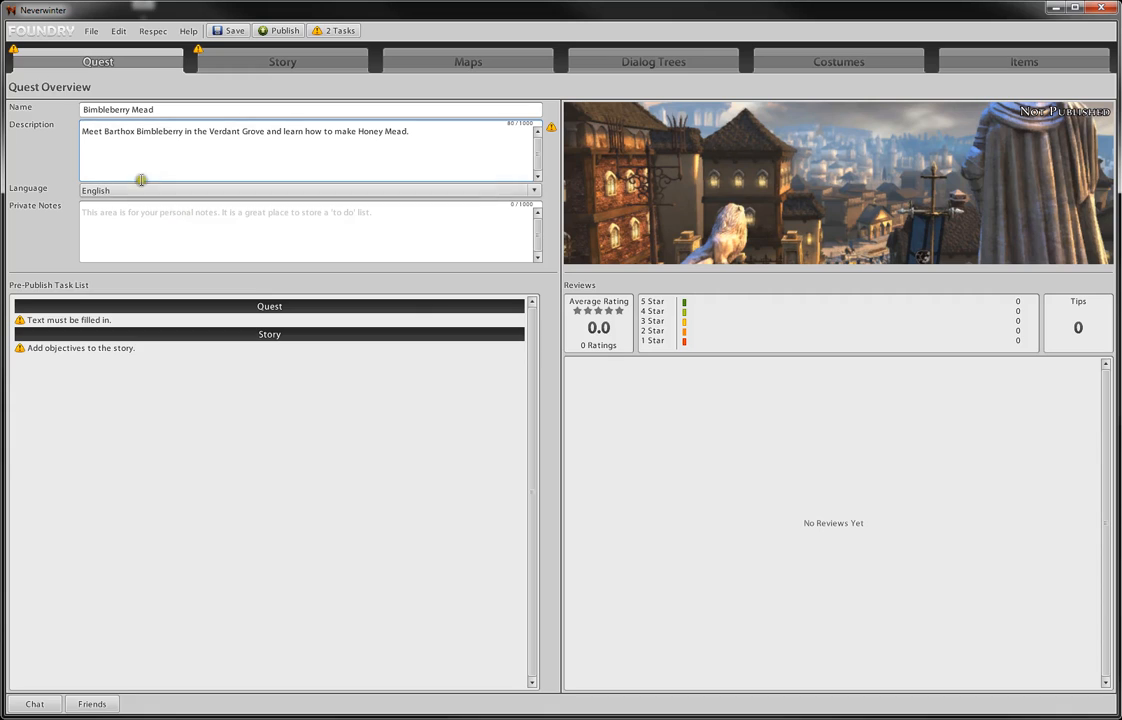
{"action": "left_click", "coordinate": [172, 230]}
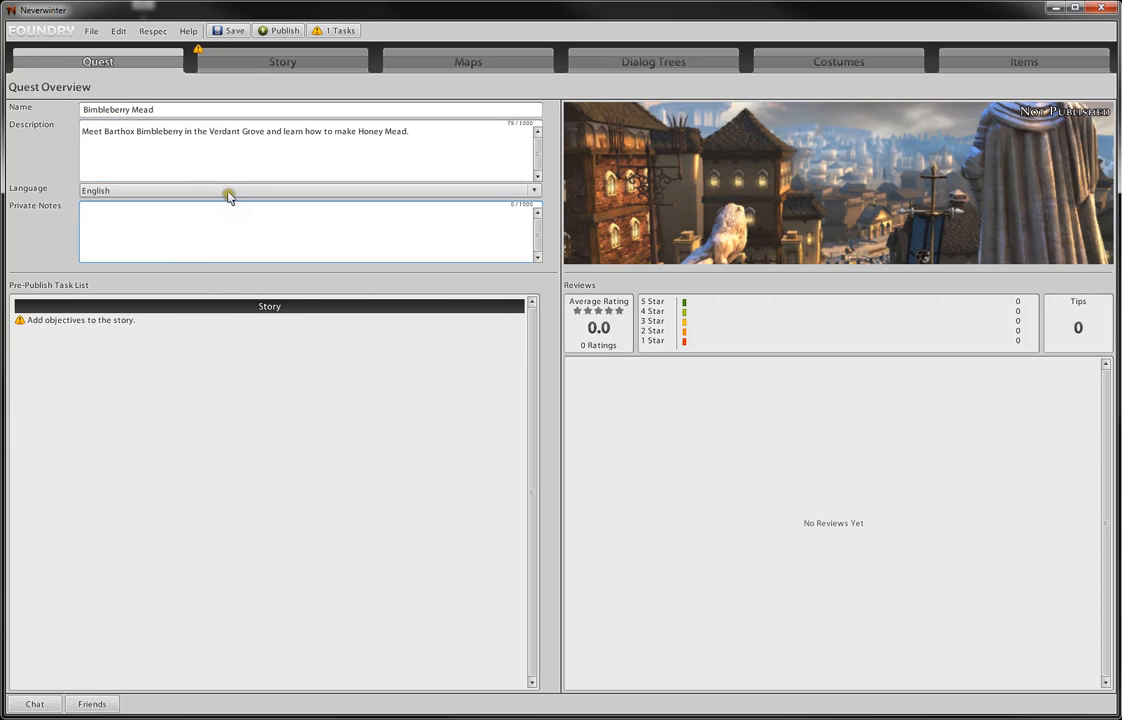
- Check the remaining pre-publish task and start adding a new quest-specific custom map to the story
{"action": "left_click", "coordinate": [336, 31]}
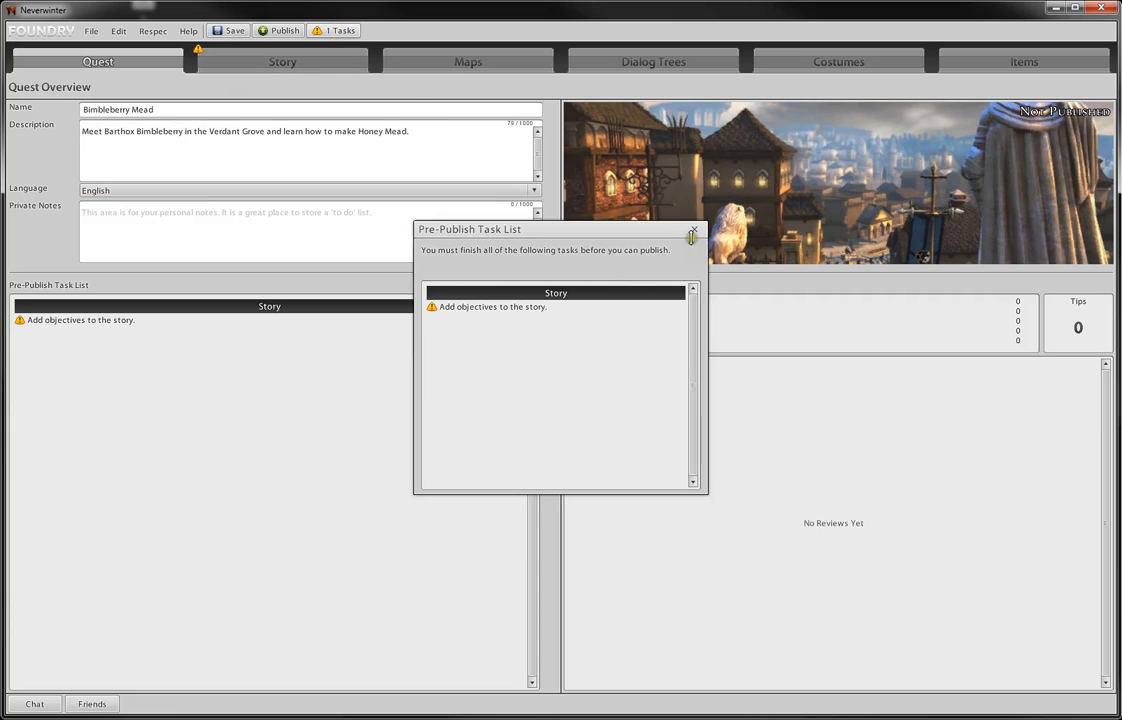
{"action": "left_click", "coordinate": [692, 232]}
{"action": "left_click", "coordinate": [306, 64]}
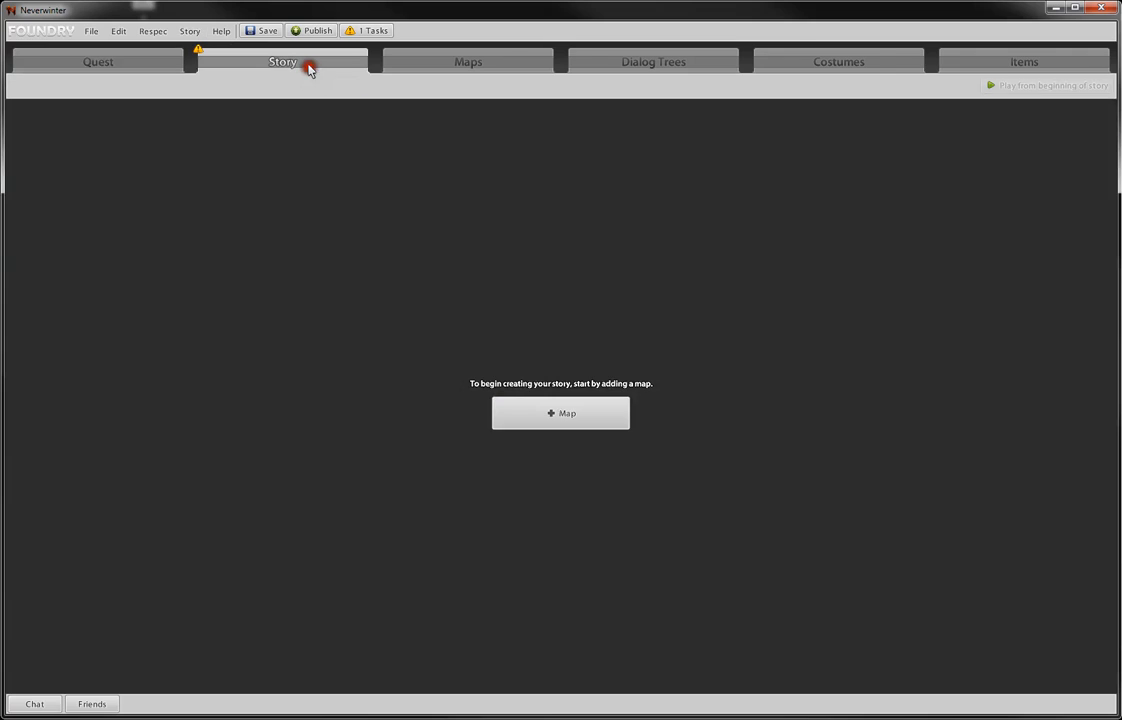
{"action": "left_click", "coordinate": [549, 418]}
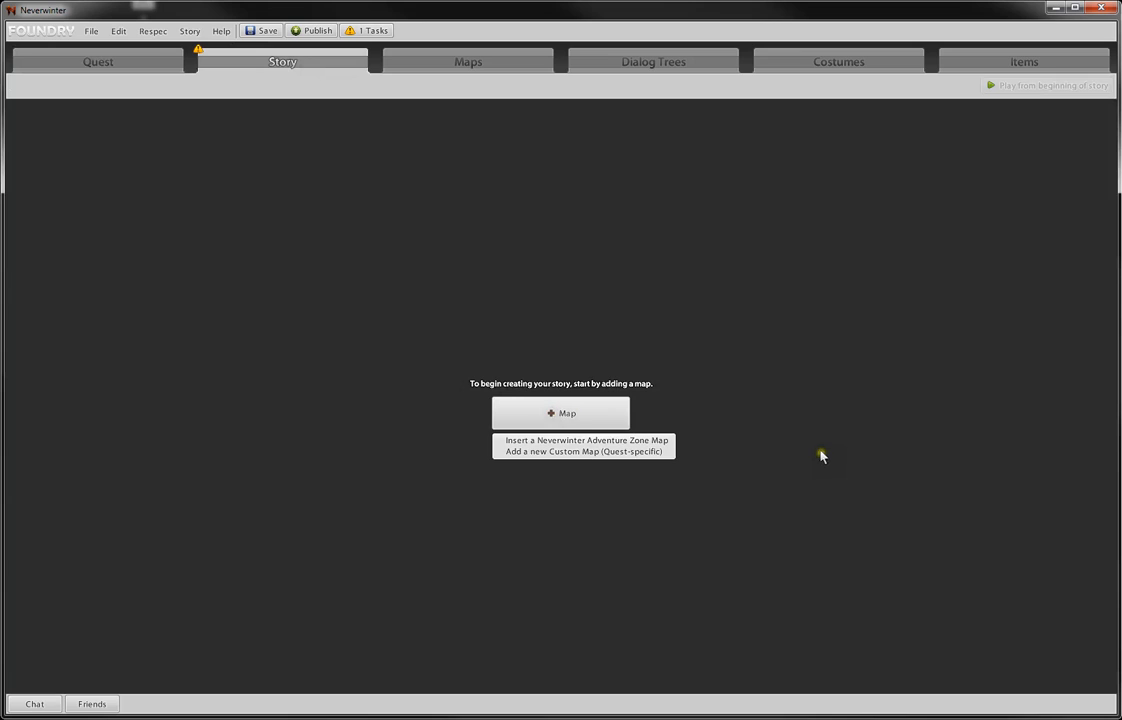
{"action": "left_click", "coordinate": [540, 452]}
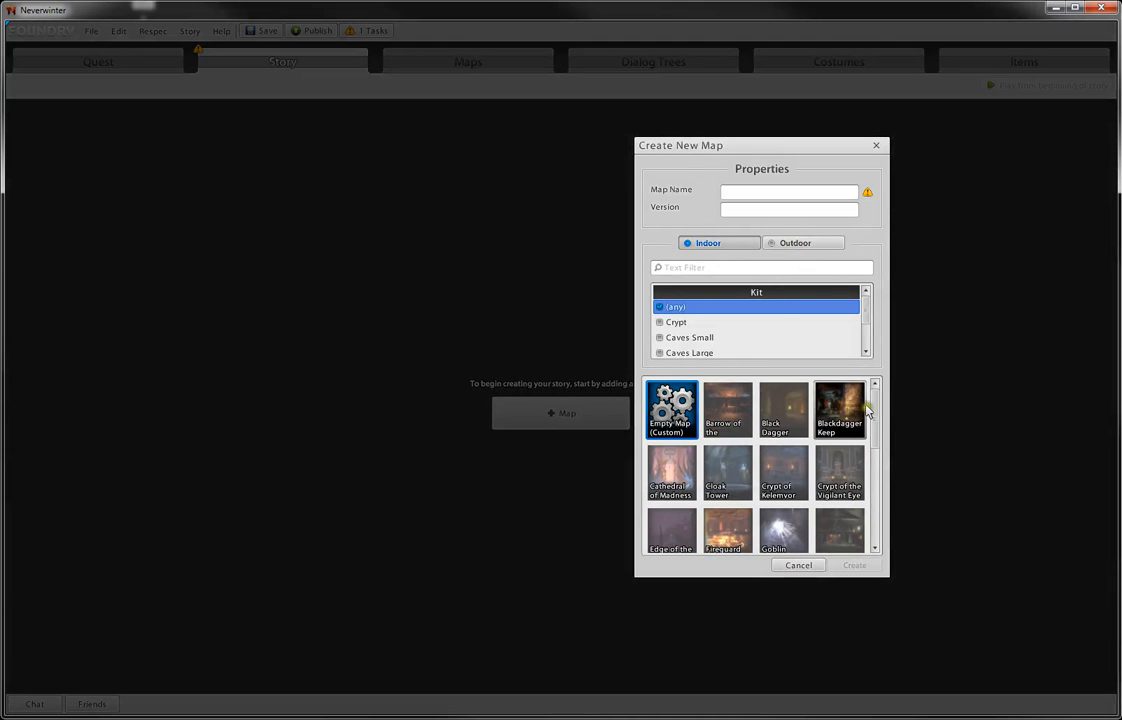
- Filter the outdoor map templates to type Detailed and size Large, and select Path Fork Detailed Large
{"action": "left_click_drag", "start_coordinate": [879, 412], "coordinate": [874, 536]}
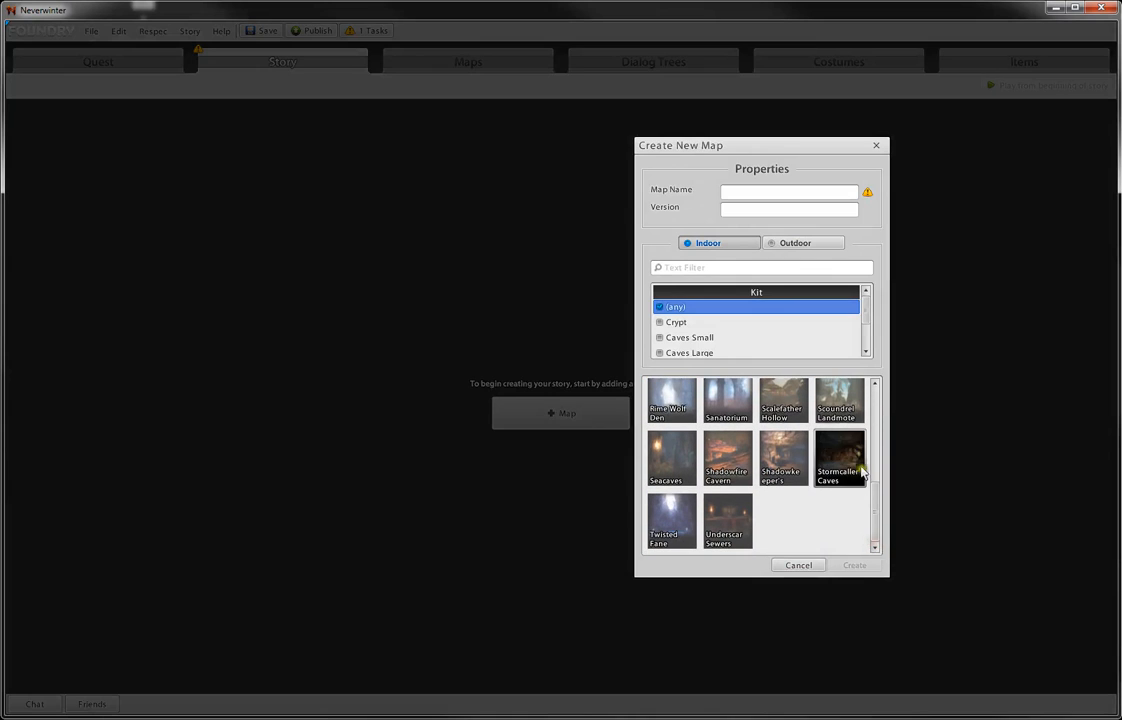
{"action": "left_click", "coordinate": [804, 244]}
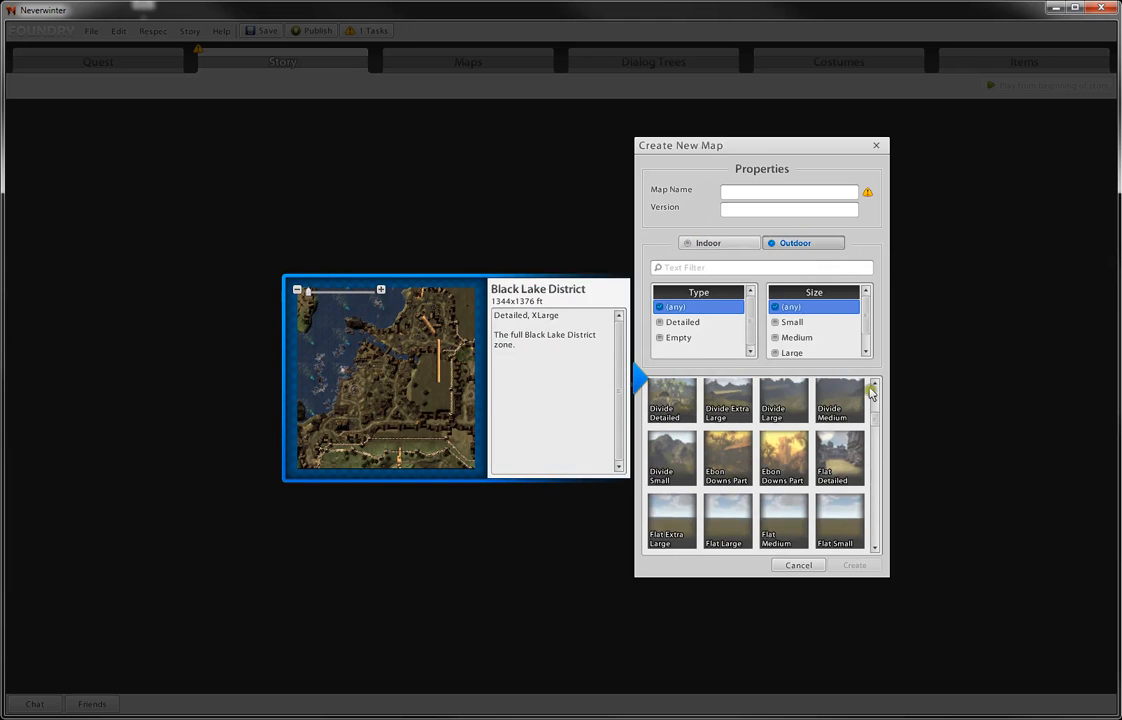
{"action": "left_click_drag", "start_coordinate": [873, 403], "coordinate": [875, 556]}
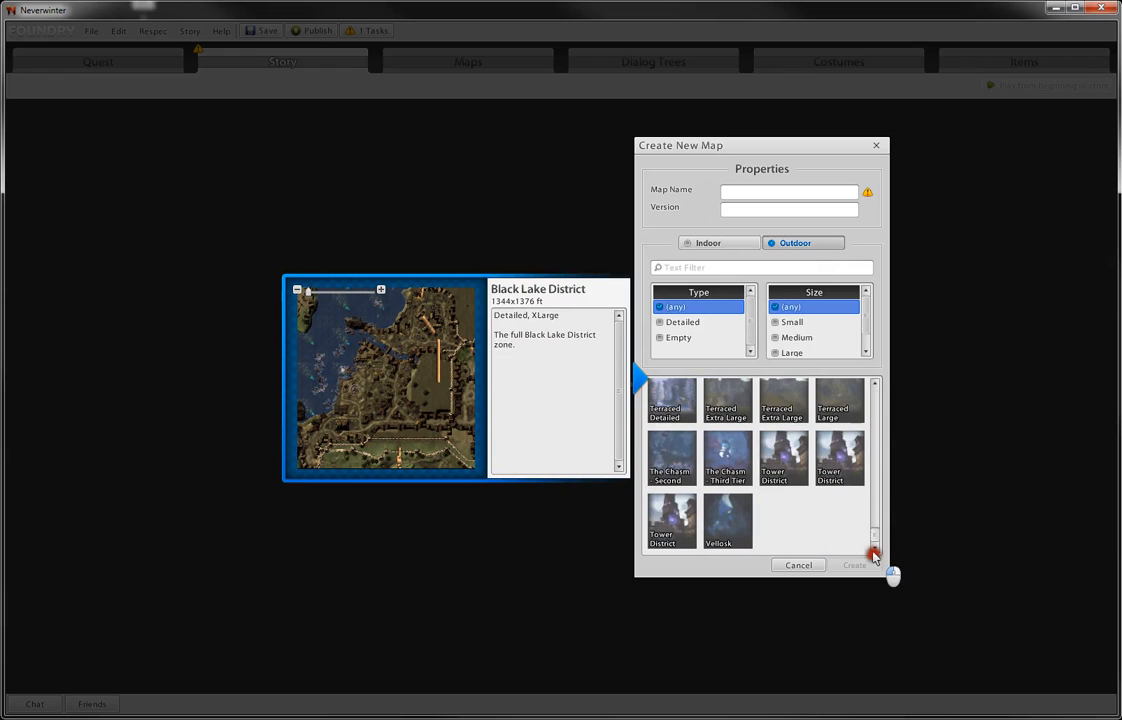
{"action": "left_click", "coordinate": [682, 322]}
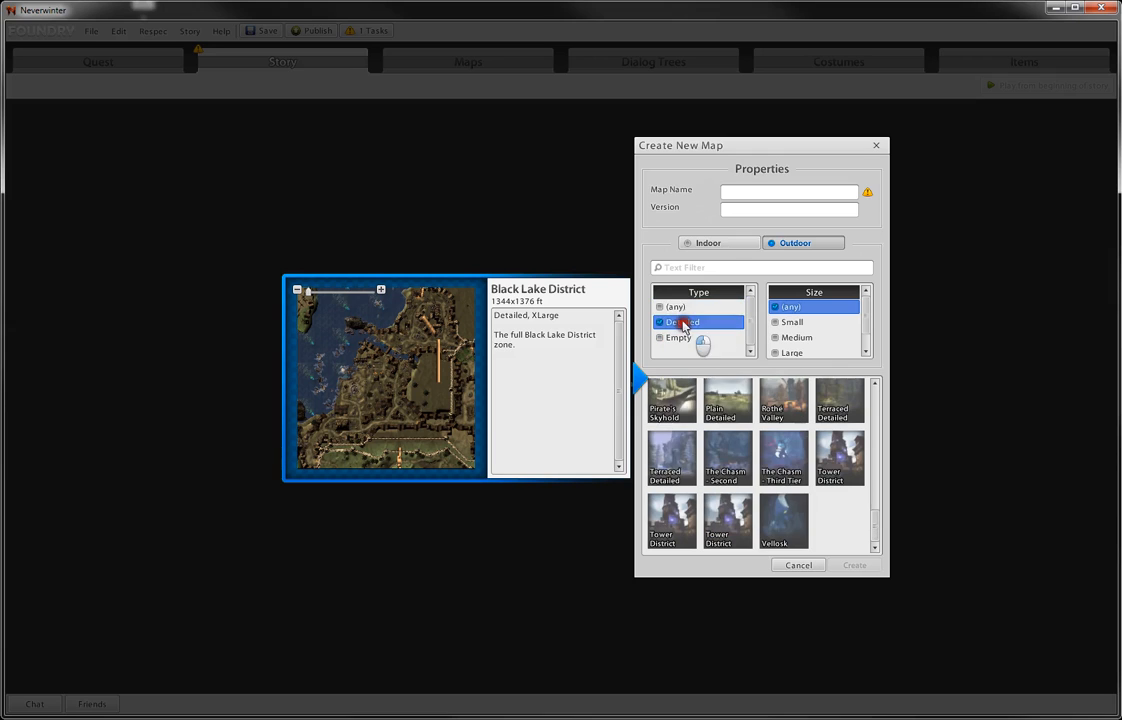
{"action": "left_click", "coordinate": [792, 353]}
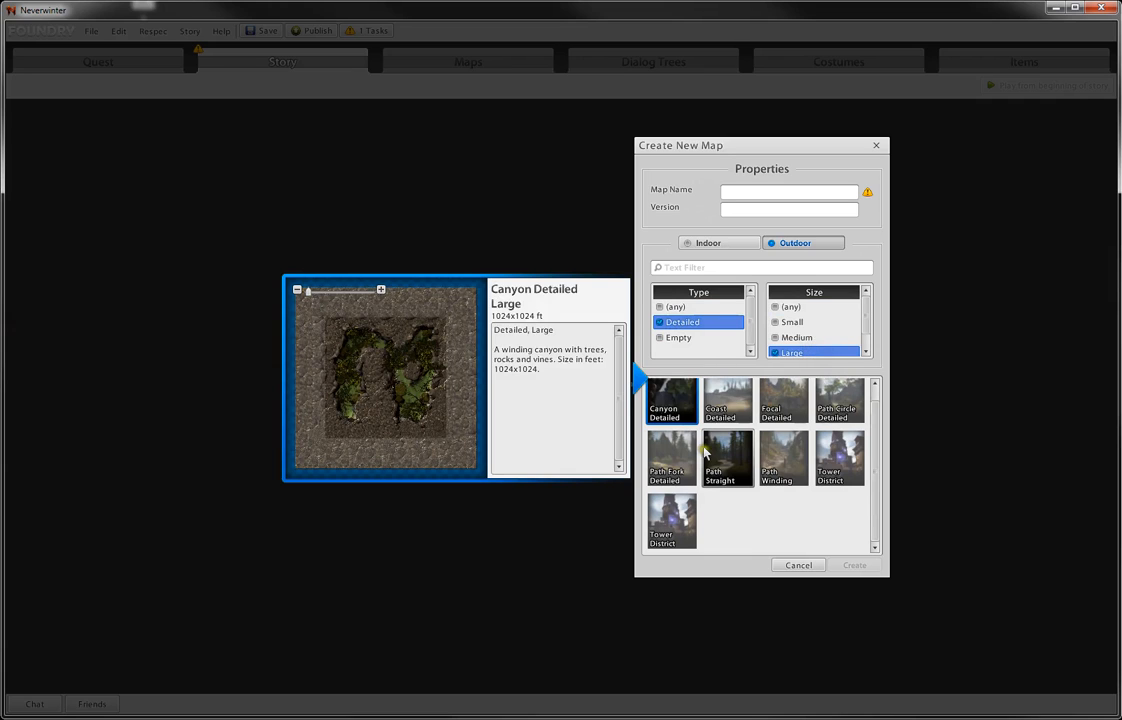
{"action": "left_click", "coordinate": [737, 460]}
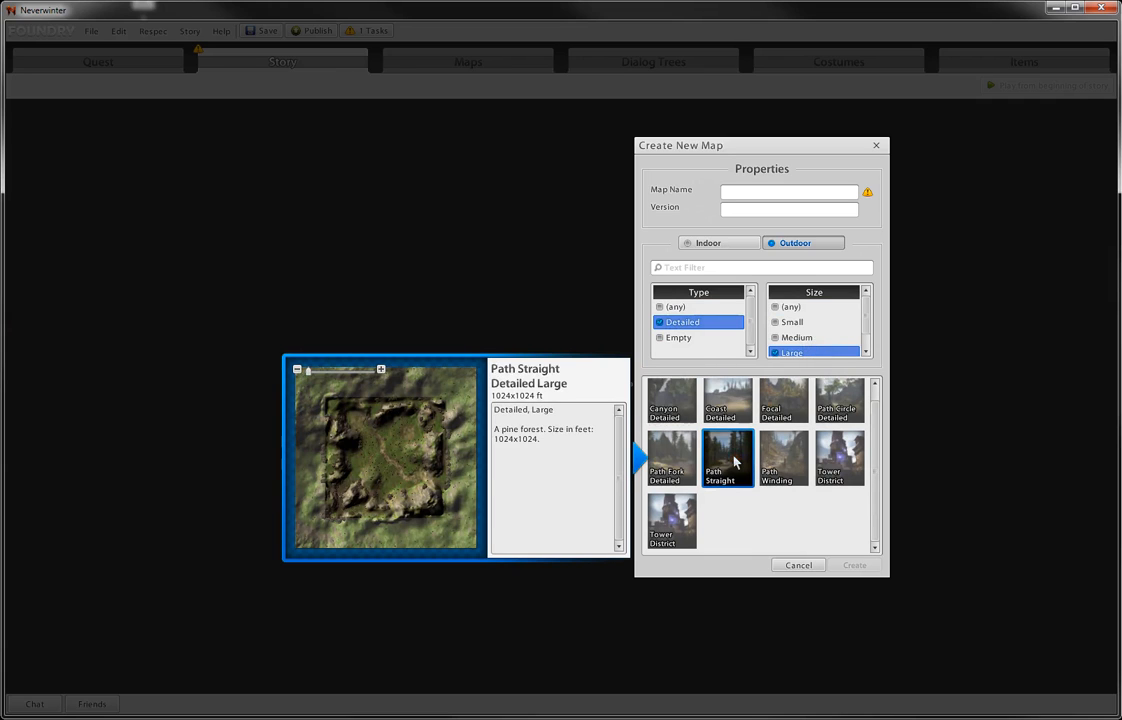
{"action": "left_click", "coordinate": [681, 477]}
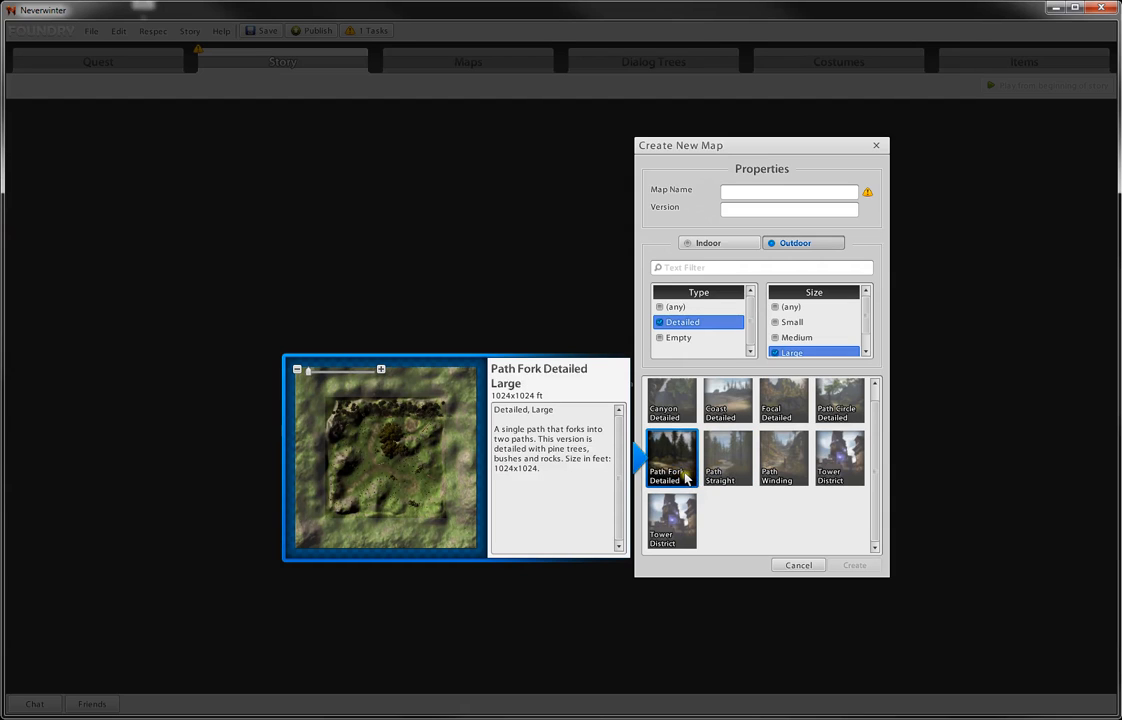
- Name the new map "Verdant Grove" and create it
{"action": "left_click", "coordinate": [758, 192]}
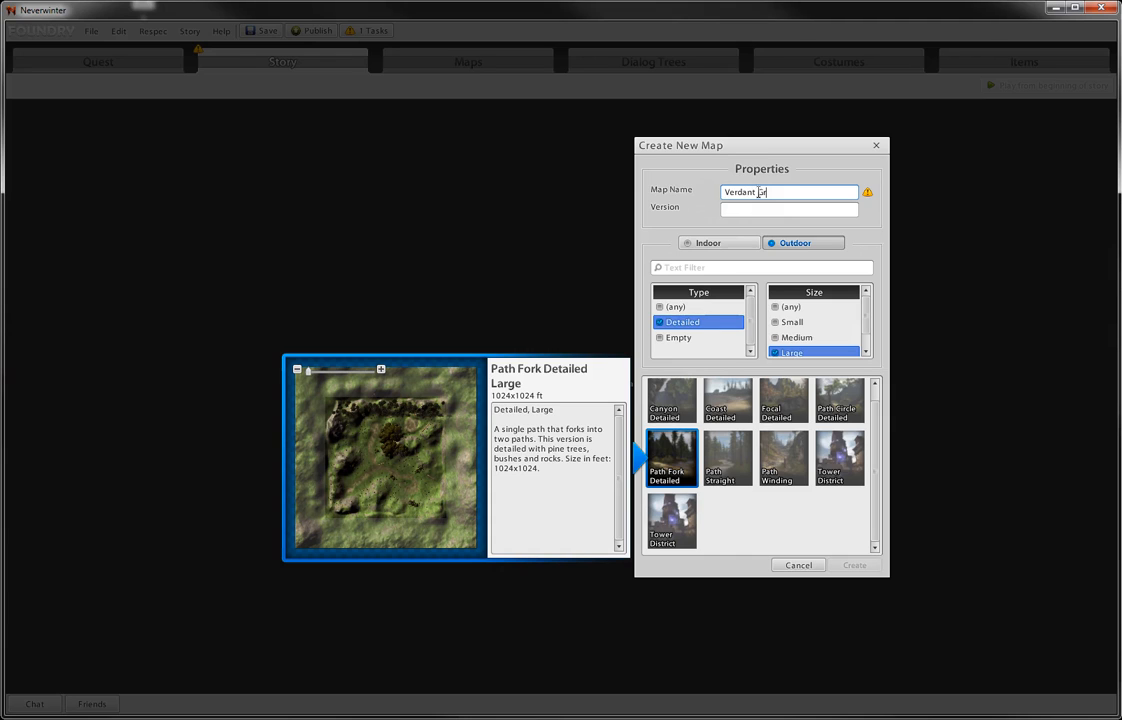
{"action": "key", "text": "Return"}
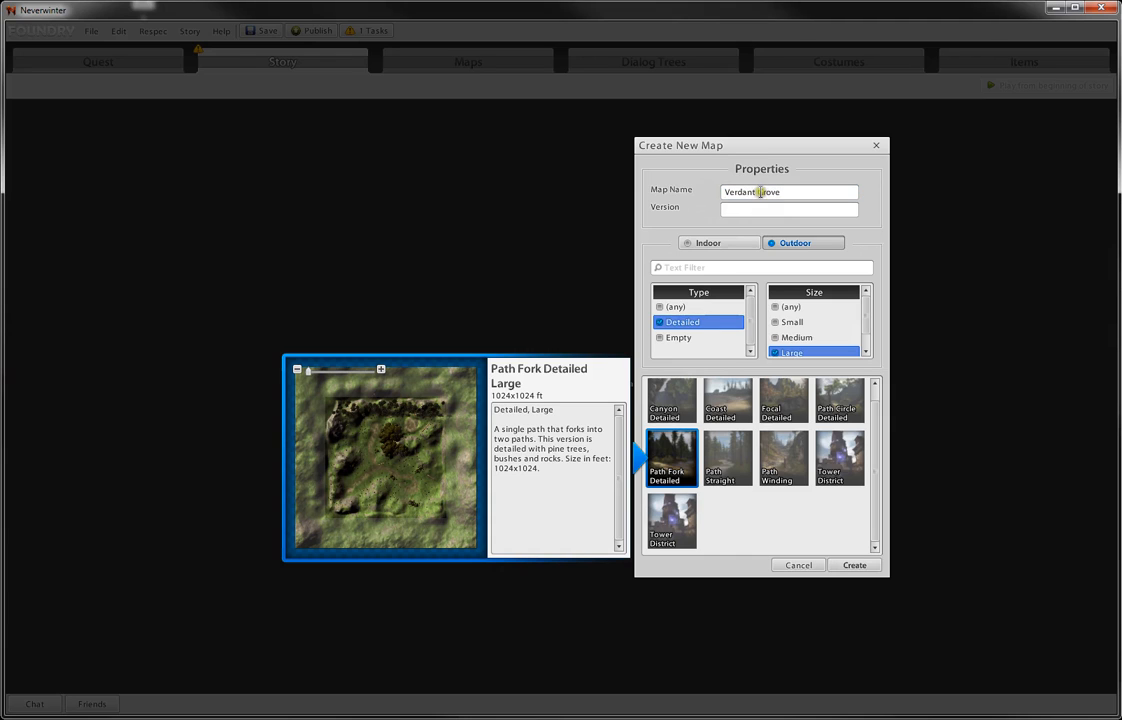
{"action": "left_click", "coordinate": [853, 565]}
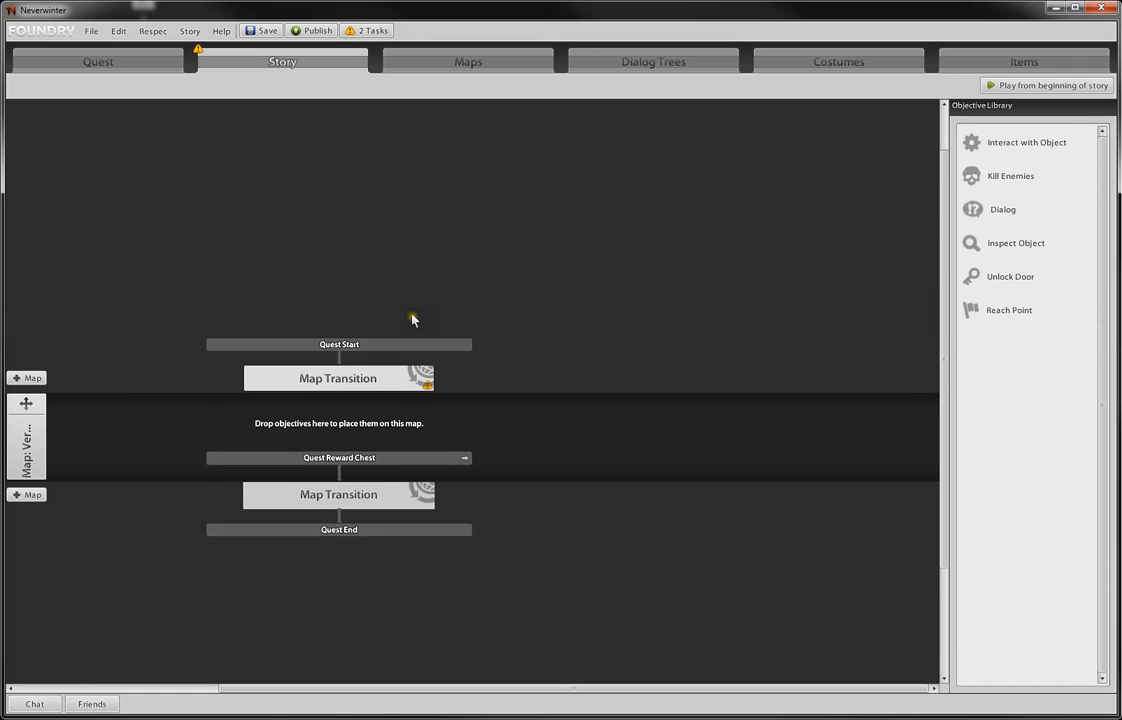
- Check the remaining pre-publish tasks and open the departure door selection for the first map transition
{"action": "left_click", "coordinate": [386, 30]}
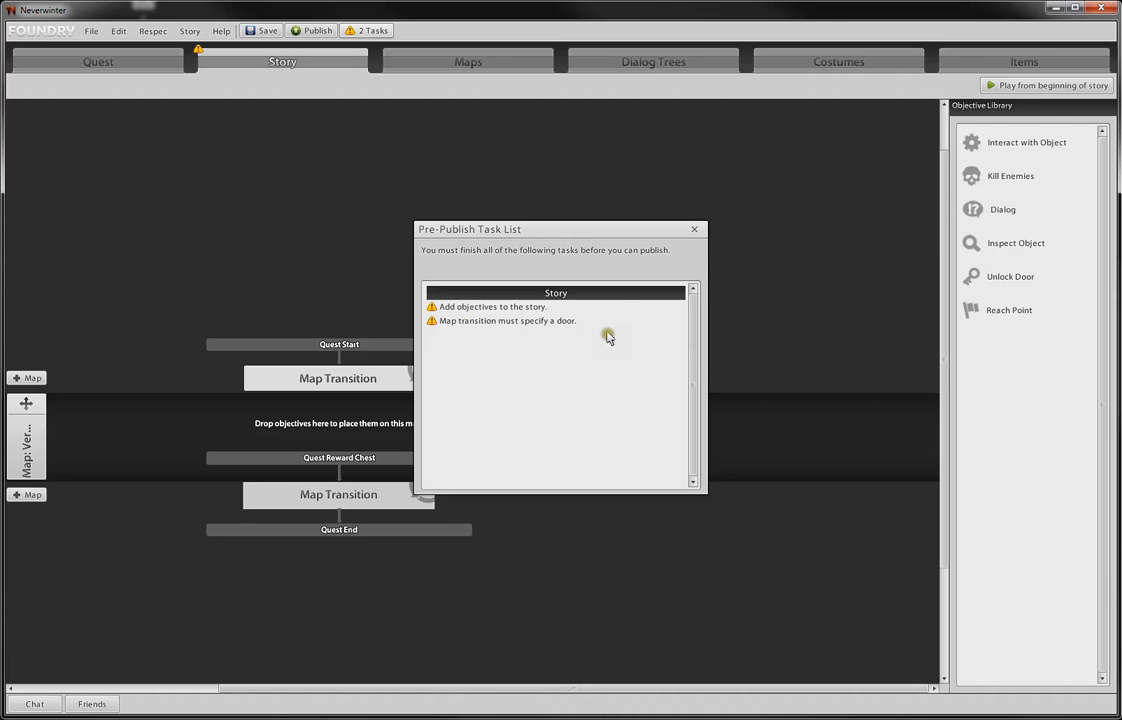
{"action": "left_click", "coordinate": [694, 231]}
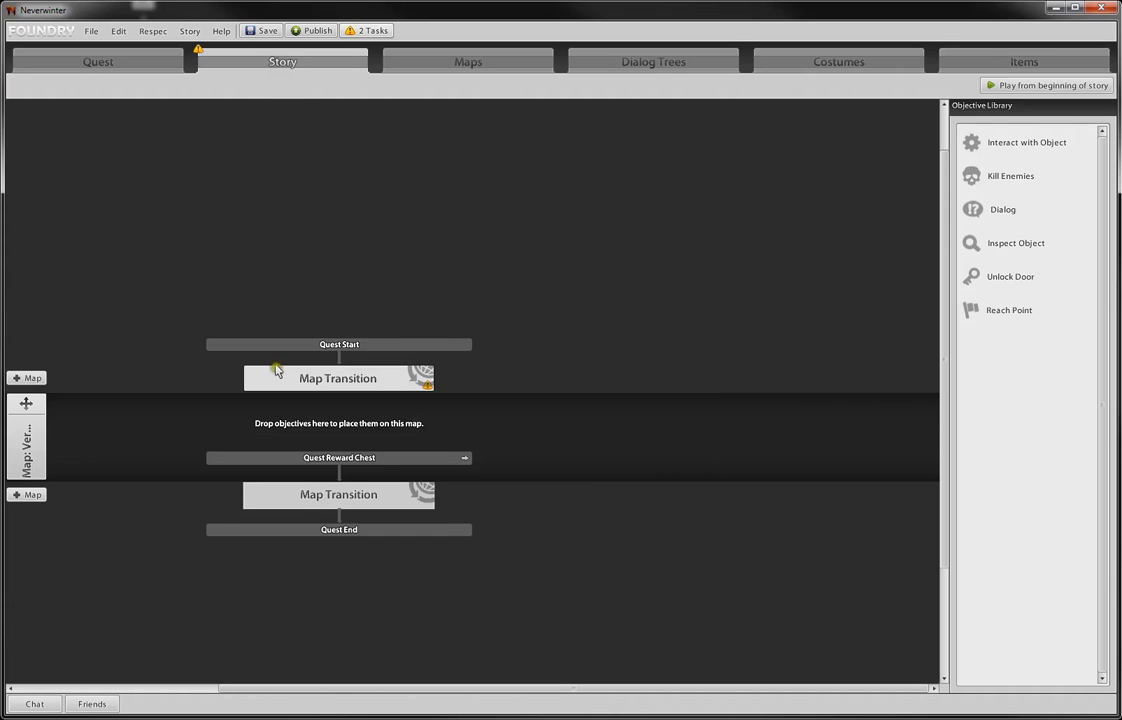
{"action": "left_click", "coordinate": [408, 381]}
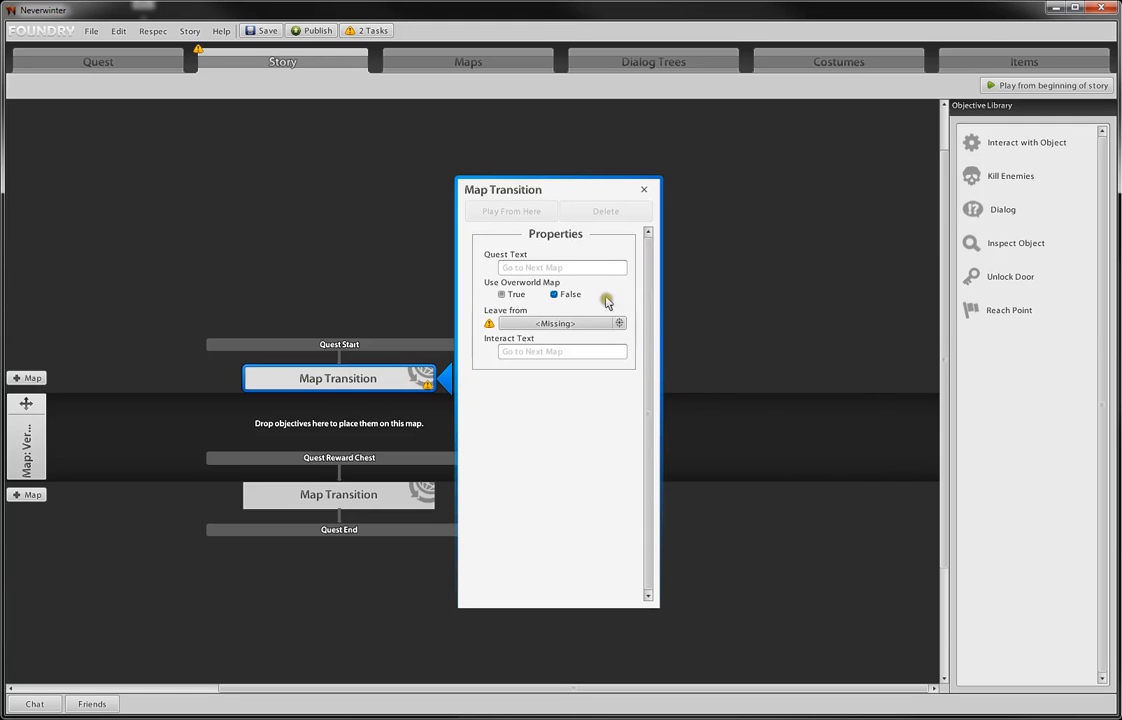
{"action": "left_click", "coordinate": [546, 323]}
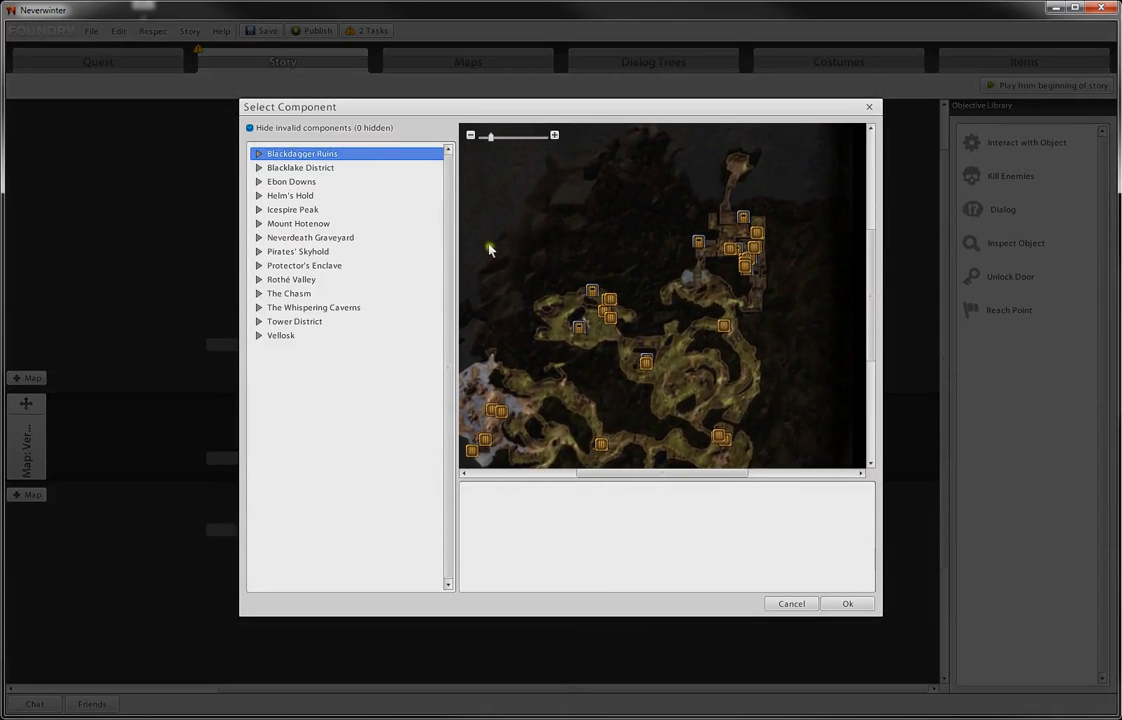
- Examine the possible departure points in Mount Hotenow, The Whispering Caverns and Tower District, and leave the selection without choosing one
{"action": "left_click", "coordinate": [318, 223]}
{"action": "left_click", "coordinate": [318, 307]}
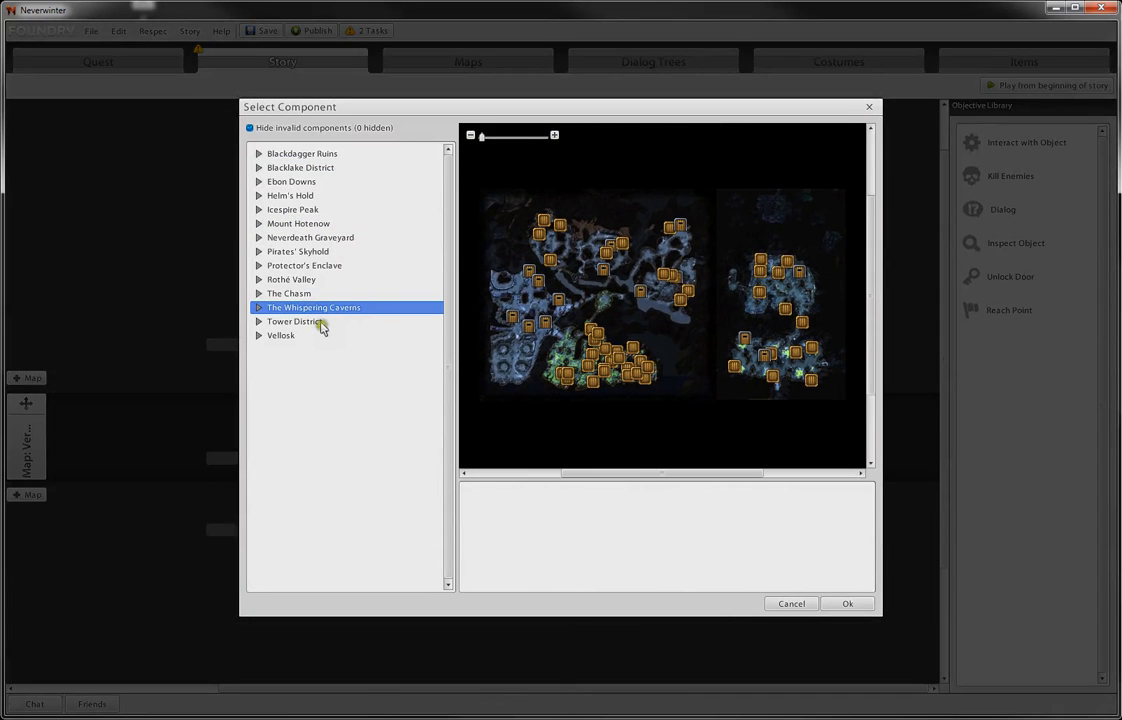
{"action": "left_click", "coordinate": [320, 321]}
{"action": "left_click", "coordinate": [628, 262]}
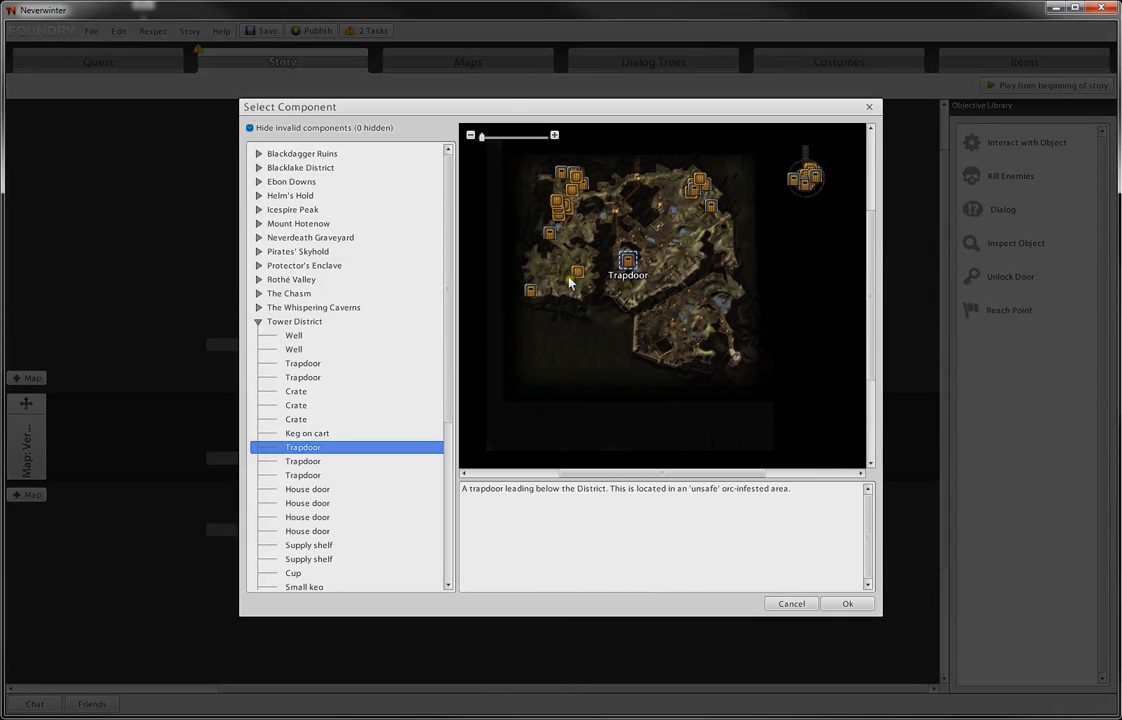
{"action": "left_click", "coordinate": [575, 270]}
{"action": "left_click", "coordinate": [274, 321]}
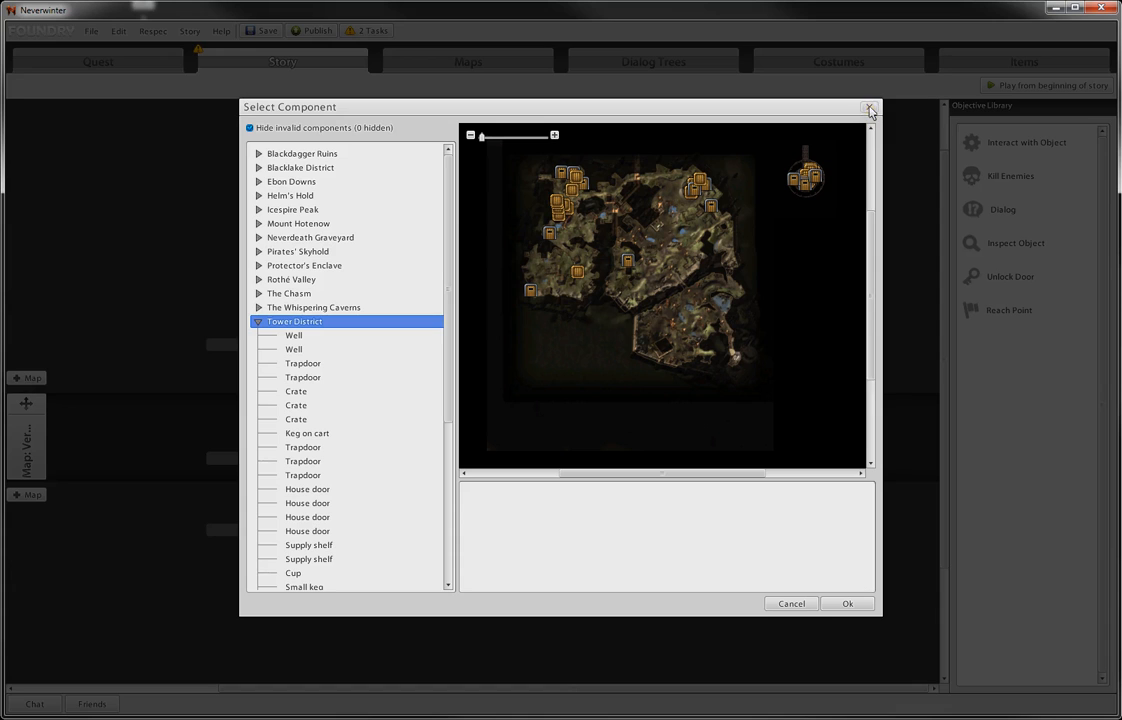
{"action": "left_click", "coordinate": [791, 603]}
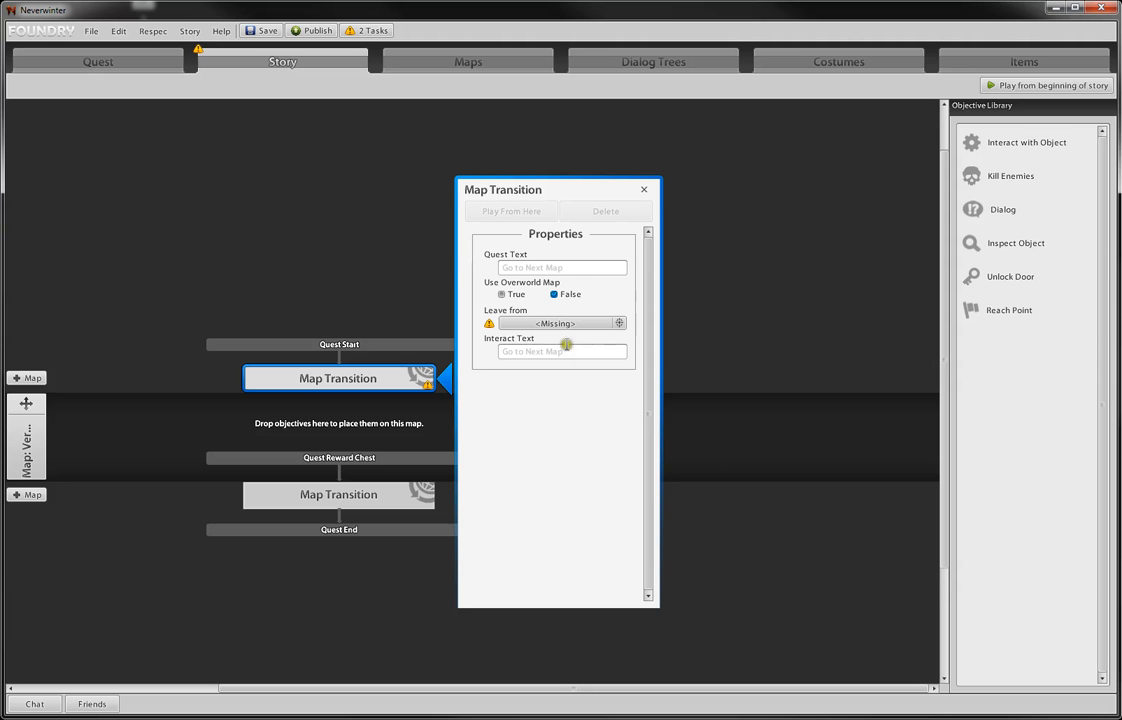
- Make the first map transition use the overworld map, with quest text "Meet Barthox Bimbleberry" and interact text "Go to the Verdant Grove"
{"action": "left_click", "coordinate": [500, 295]}
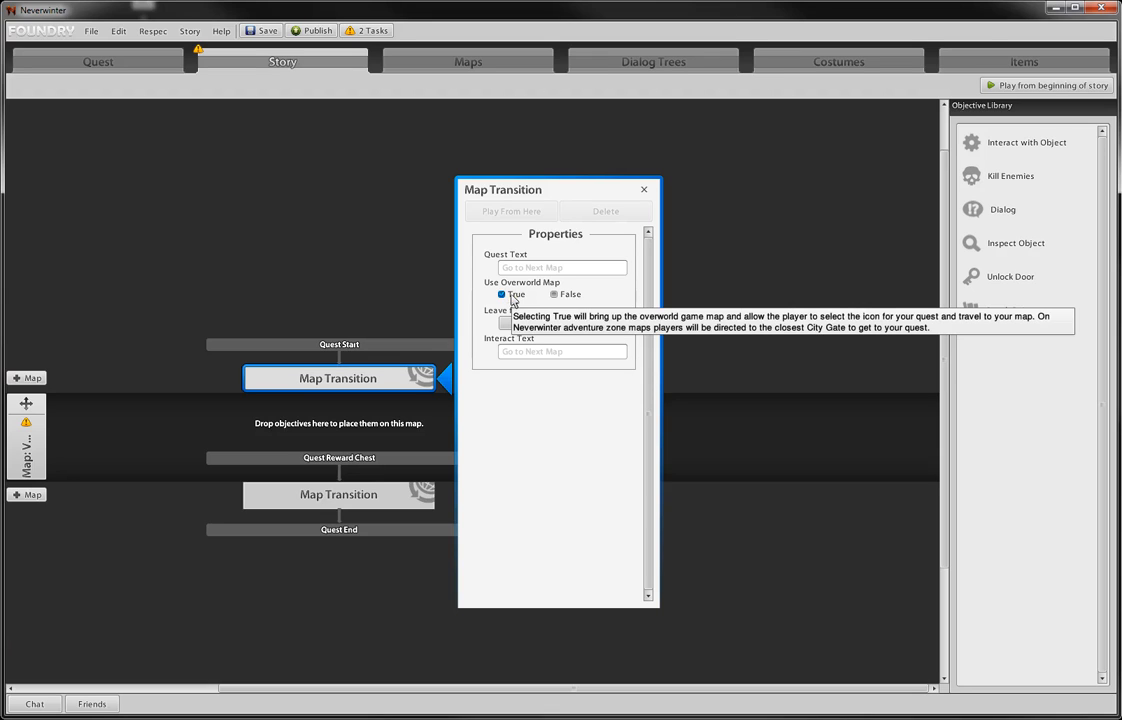
{"action": "left_click", "coordinate": [538, 268]}
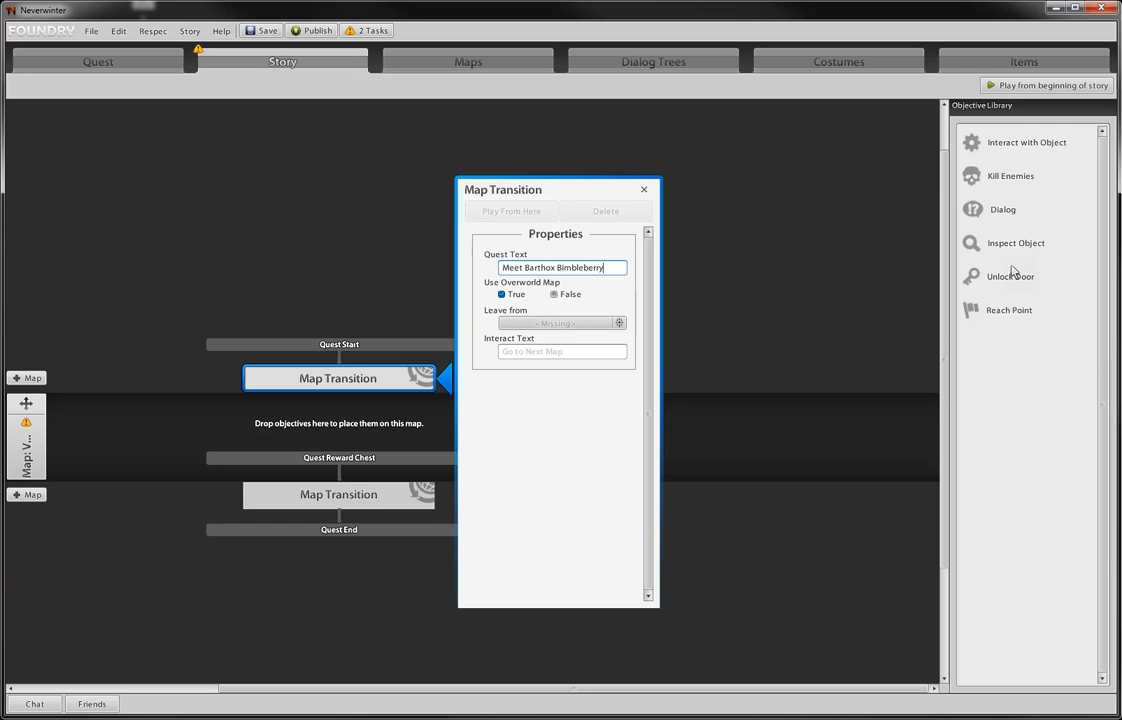
{"action": "left_click", "coordinate": [522, 353]}
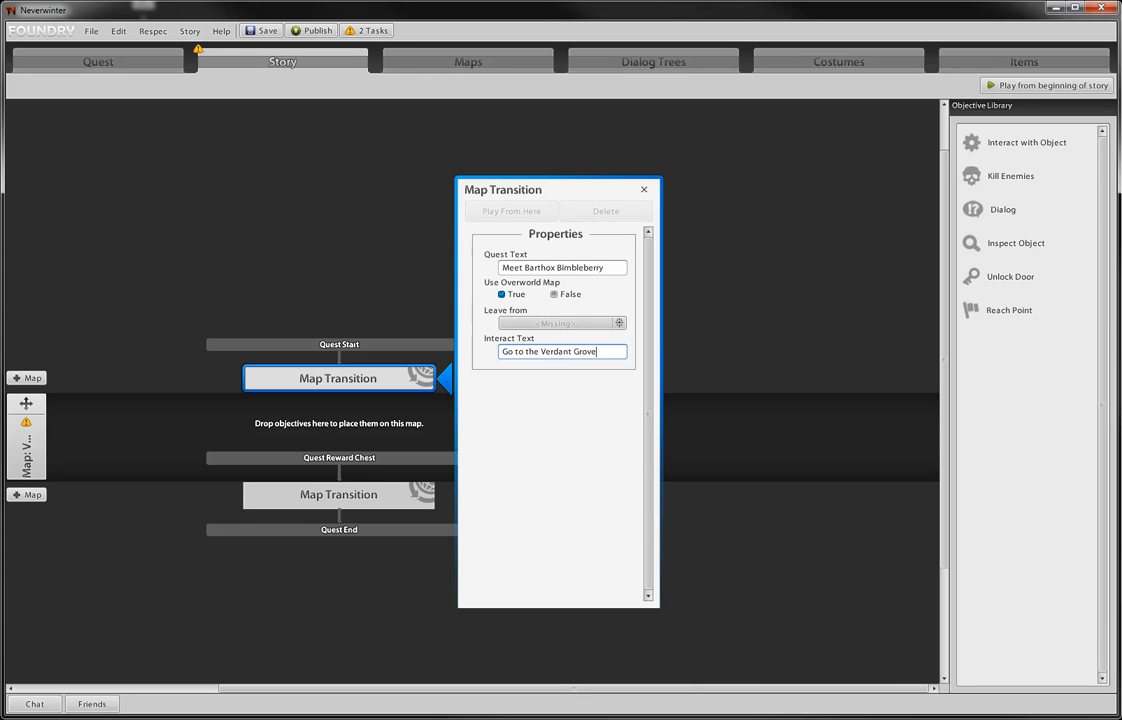
{"action": "key", "text": "Return"}
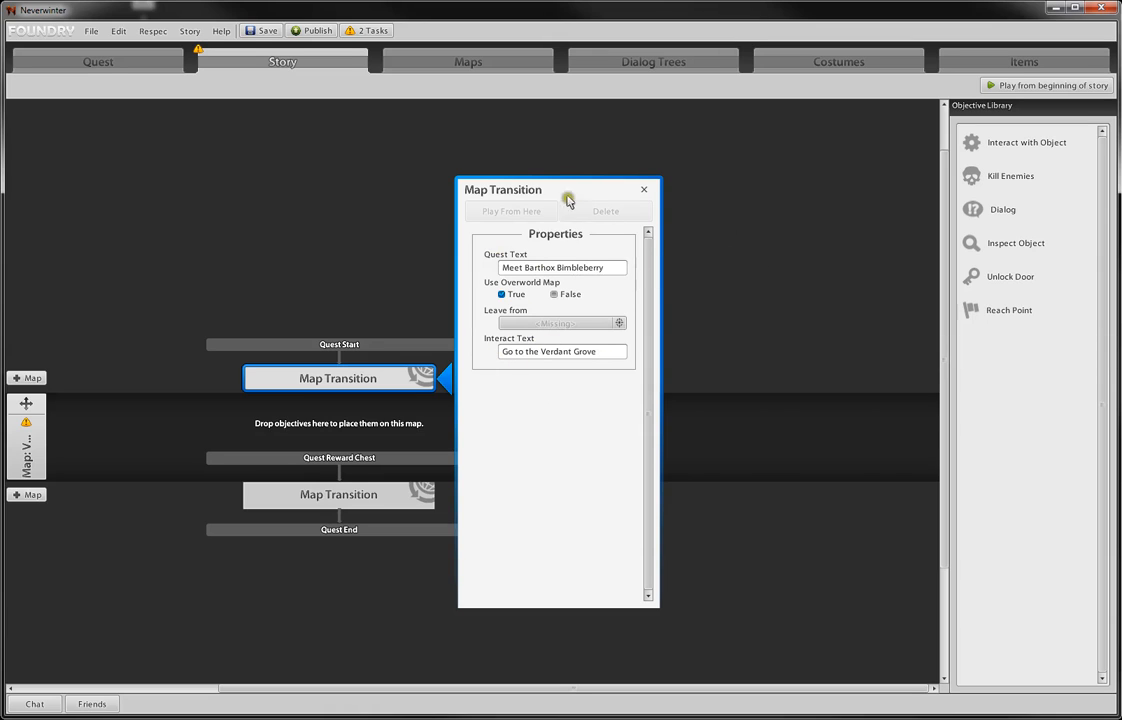
{"action": "left_click", "coordinate": [645, 192]}
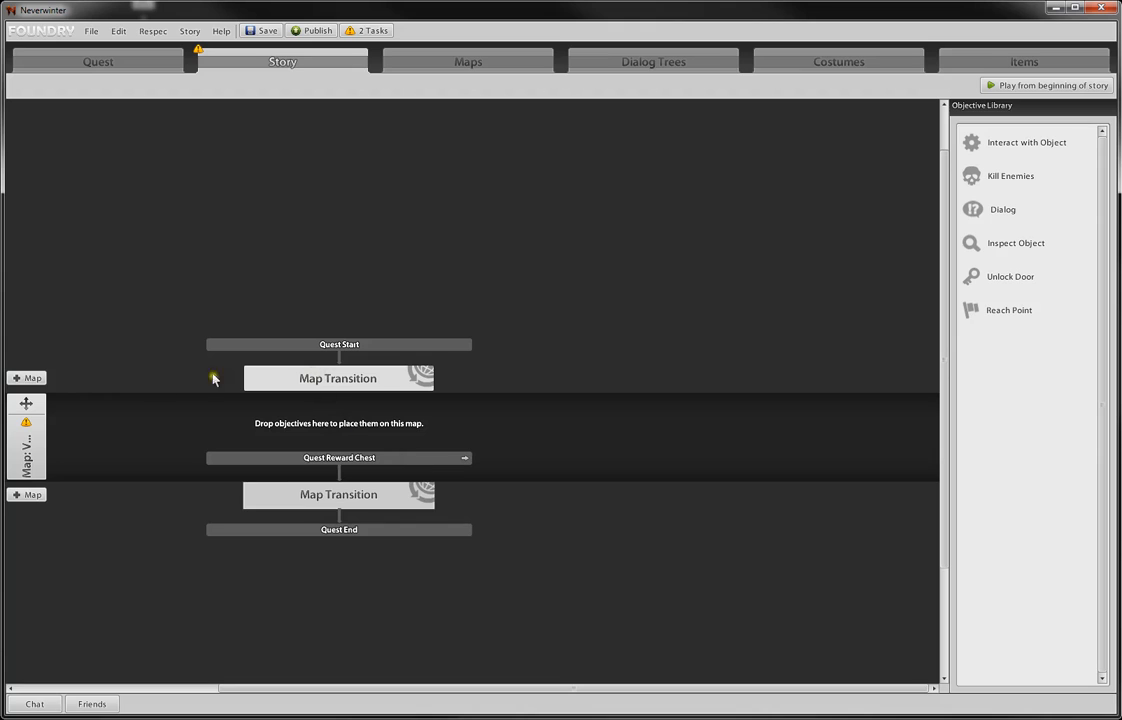
- Set the Verdant Grove map's overworld location with a Forest marker in the woods east of the city
{"action": "left_click", "coordinate": [33, 440]}
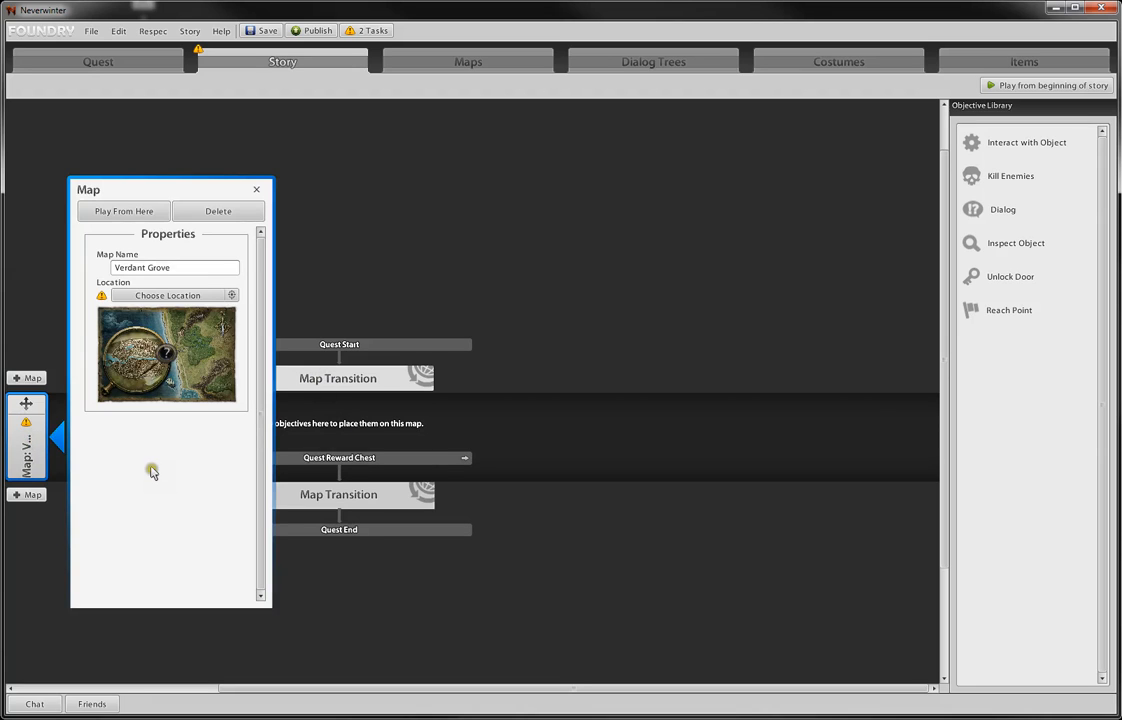
{"action": "triple_click", "coordinate": [172, 267]}
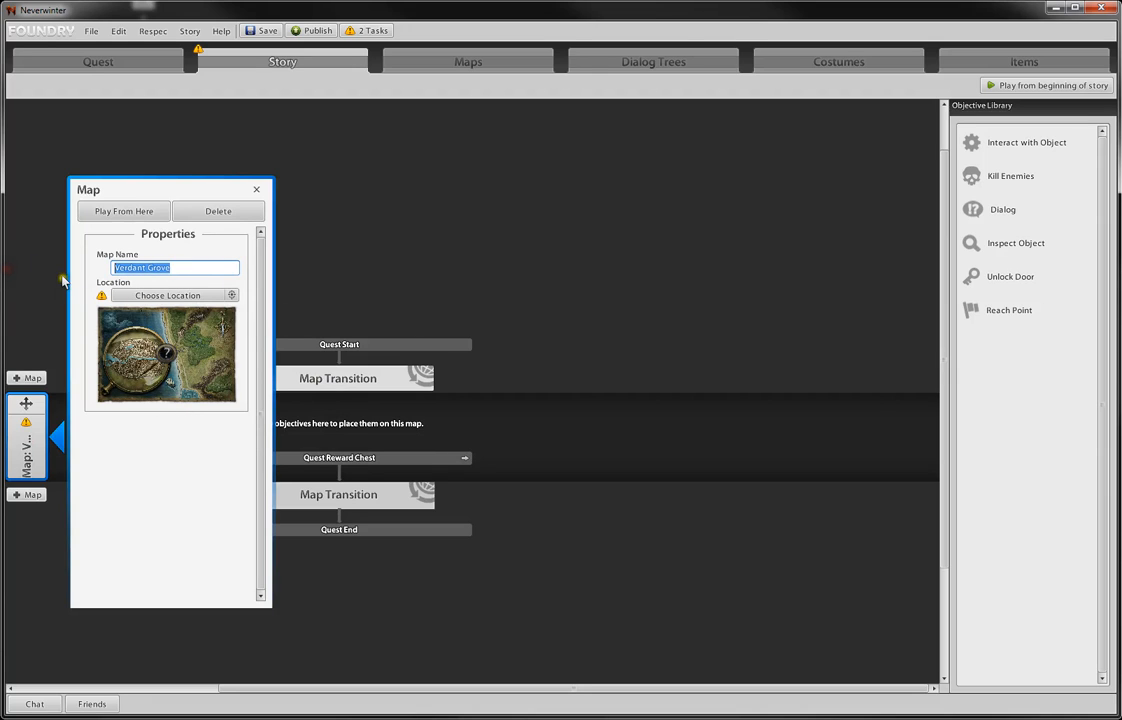
{"action": "left_click", "coordinate": [140, 295]}
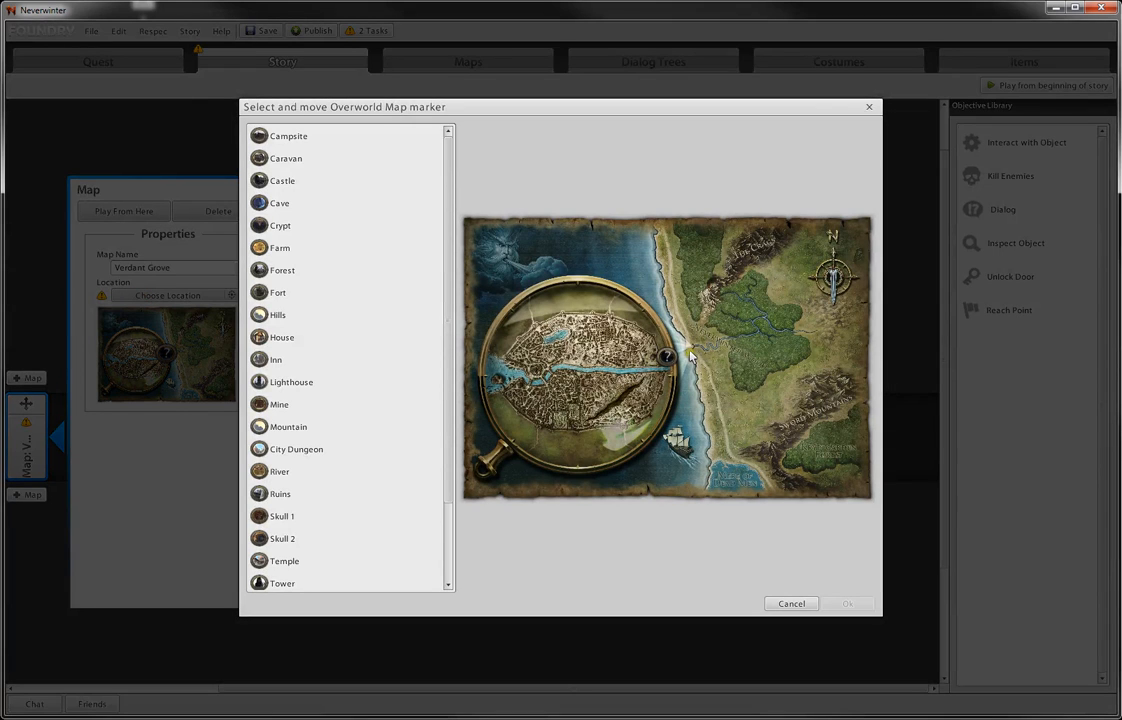
{"action": "mouse_move", "coordinate": [667, 360]}
{"action": "left_mouse_down"}
{"action": "mouse_move", "coordinate": [666, 371]}
{"action": "mouse_move", "coordinate": [657, 341]}
{"action": "mouse_move", "coordinate": [751, 373]}
{"action": "mouse_move", "coordinate": [754, 338]}
{"action": "mouse_move", "coordinate": [762, 345]}
{"action": "left_mouse_up"}
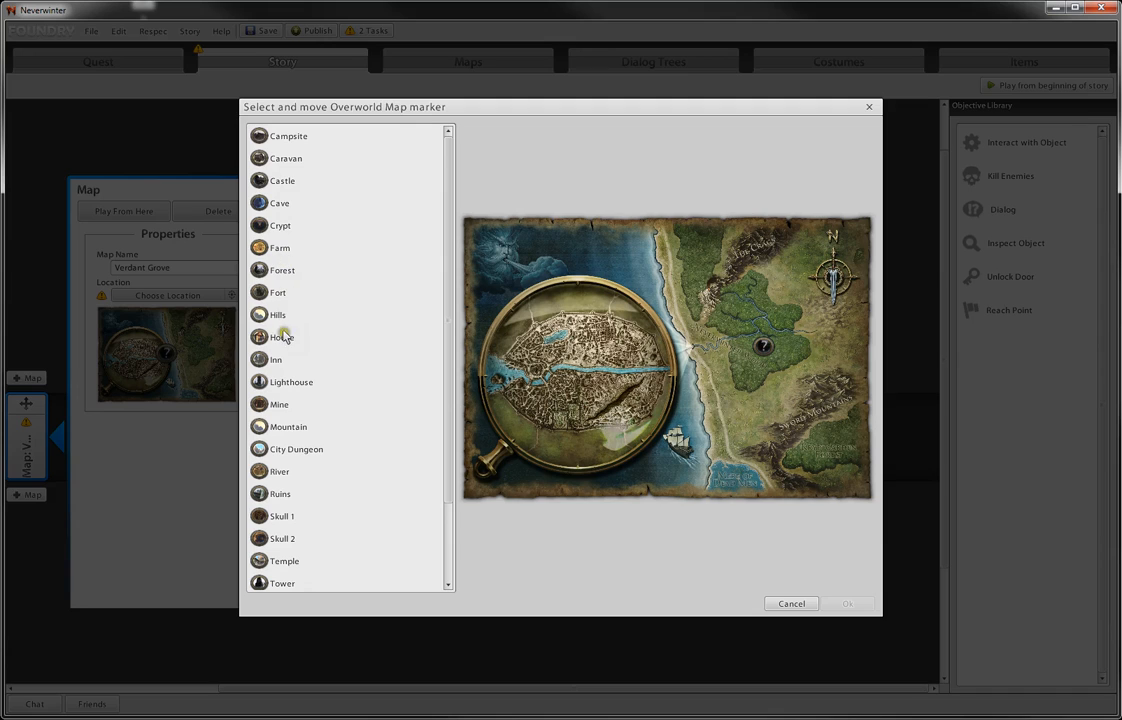
{"action": "left_click", "coordinate": [284, 271]}
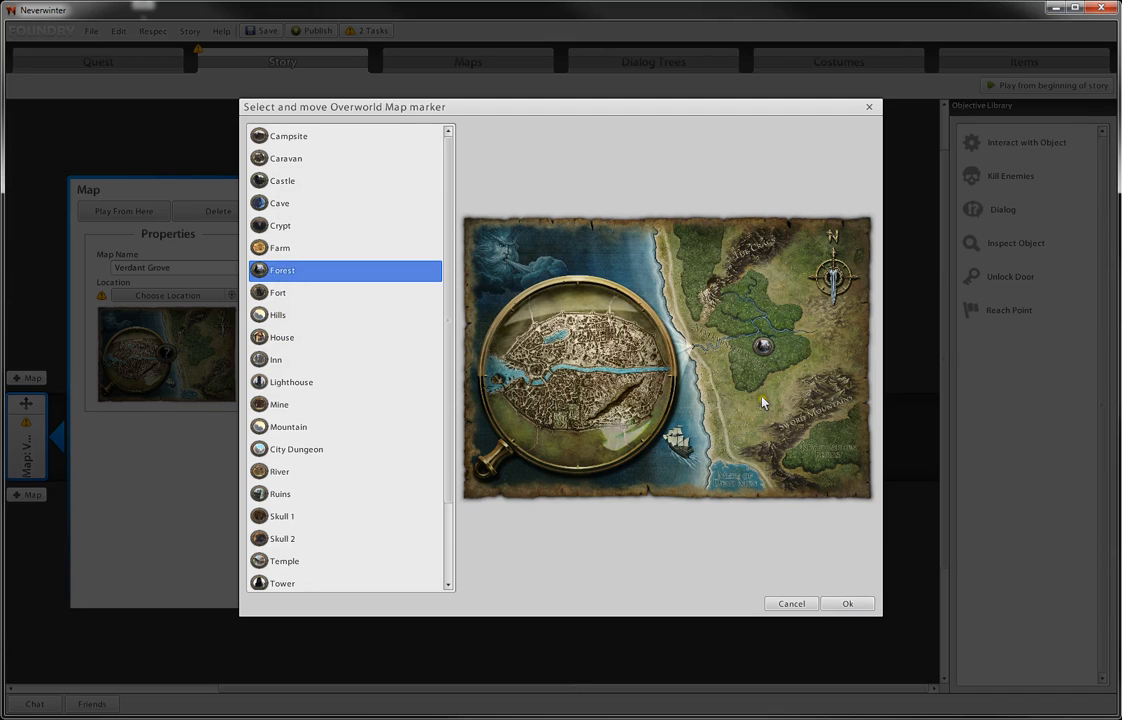
{"action": "left_click", "coordinate": [842, 604]}
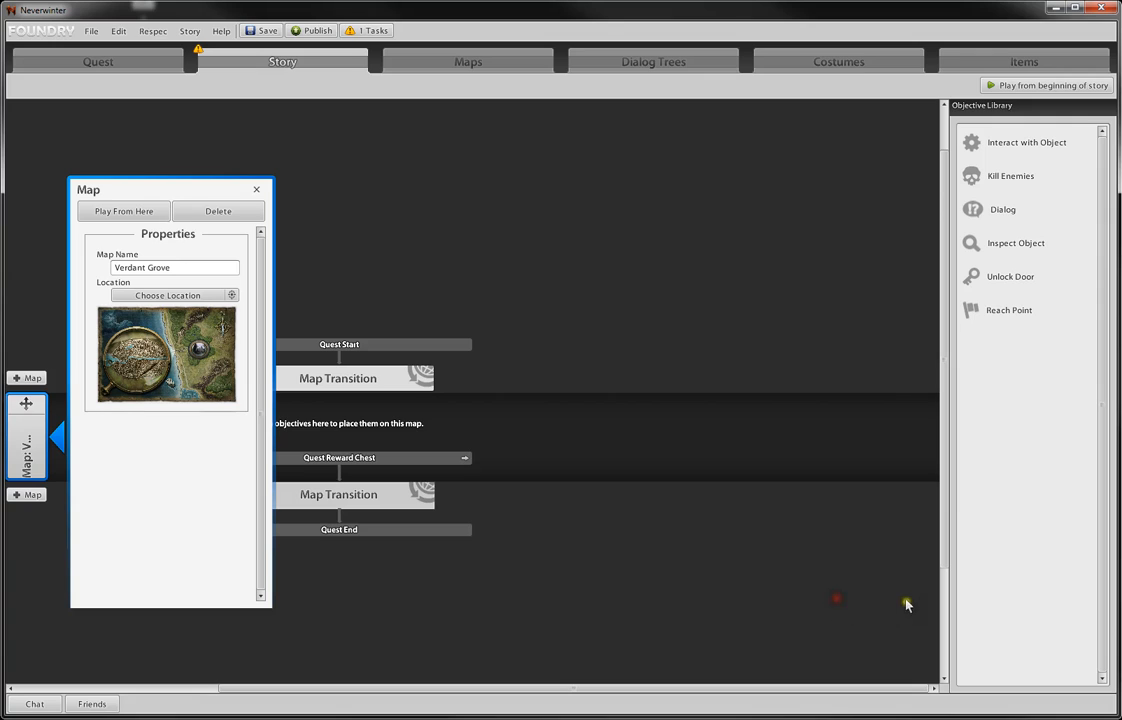
{"action": "left_click", "coordinate": [256, 191]}
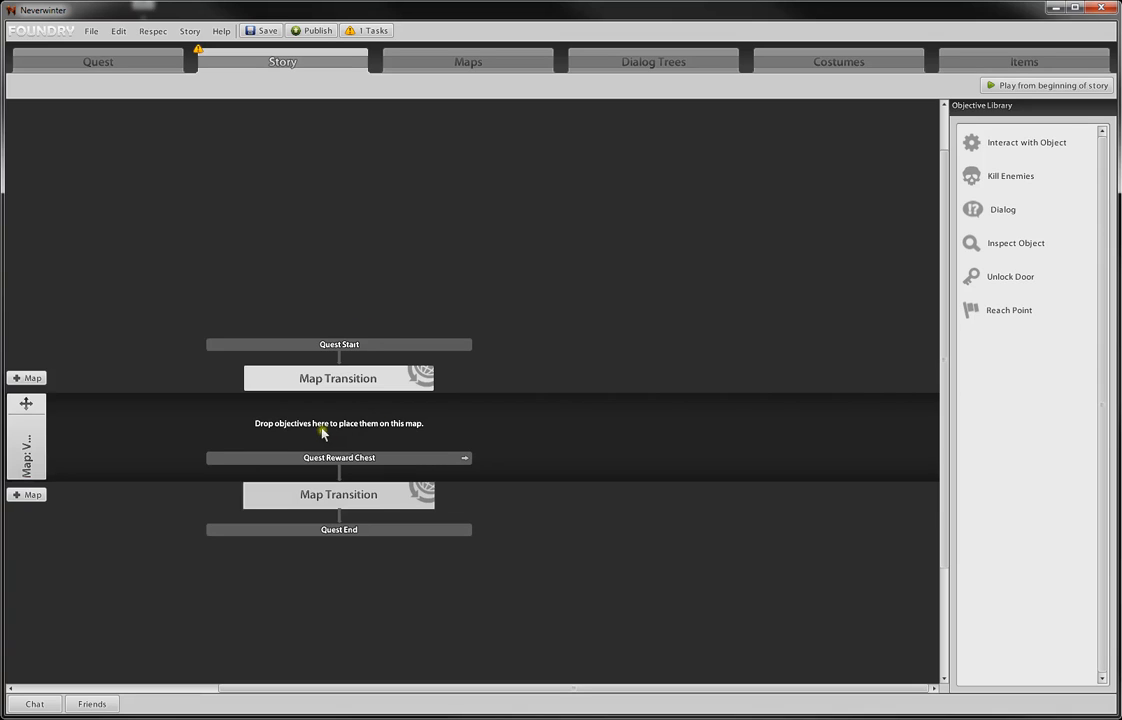
- Check the remaining pre-publish task and add a Dialog objective to the Verdant Grove map in the story
{"action": "left_click", "coordinate": [366, 30]}
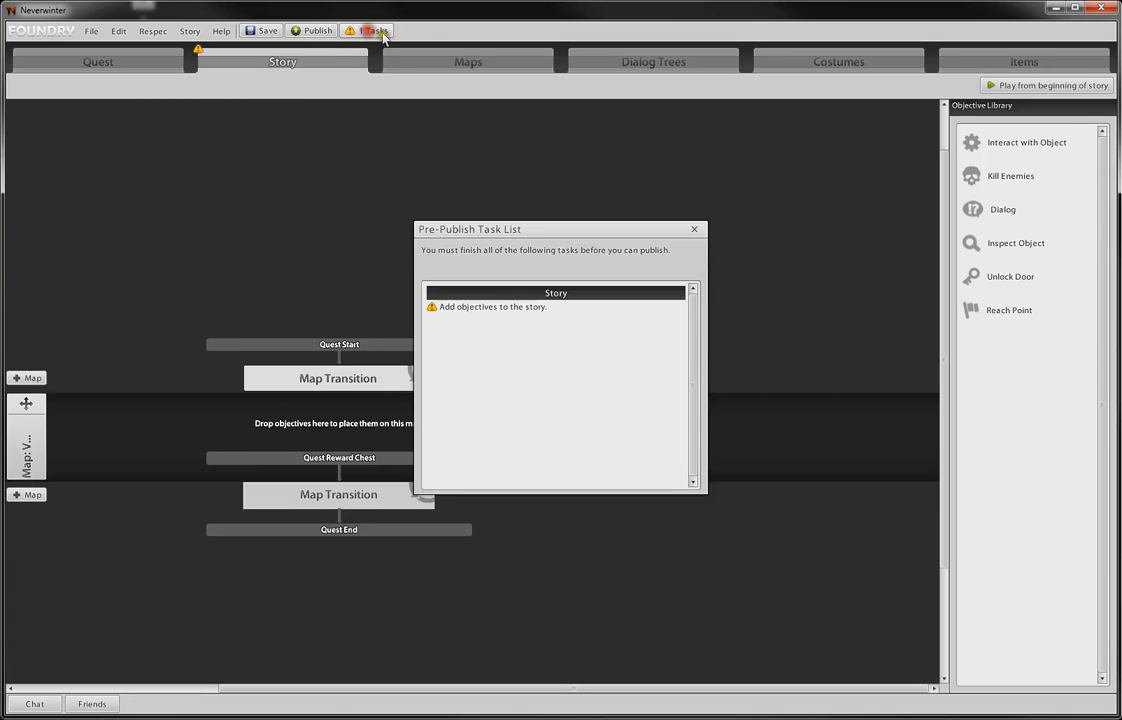
{"action": "left_click", "coordinate": [460, 310]}
{"action": "left_click", "coordinate": [694, 231]}
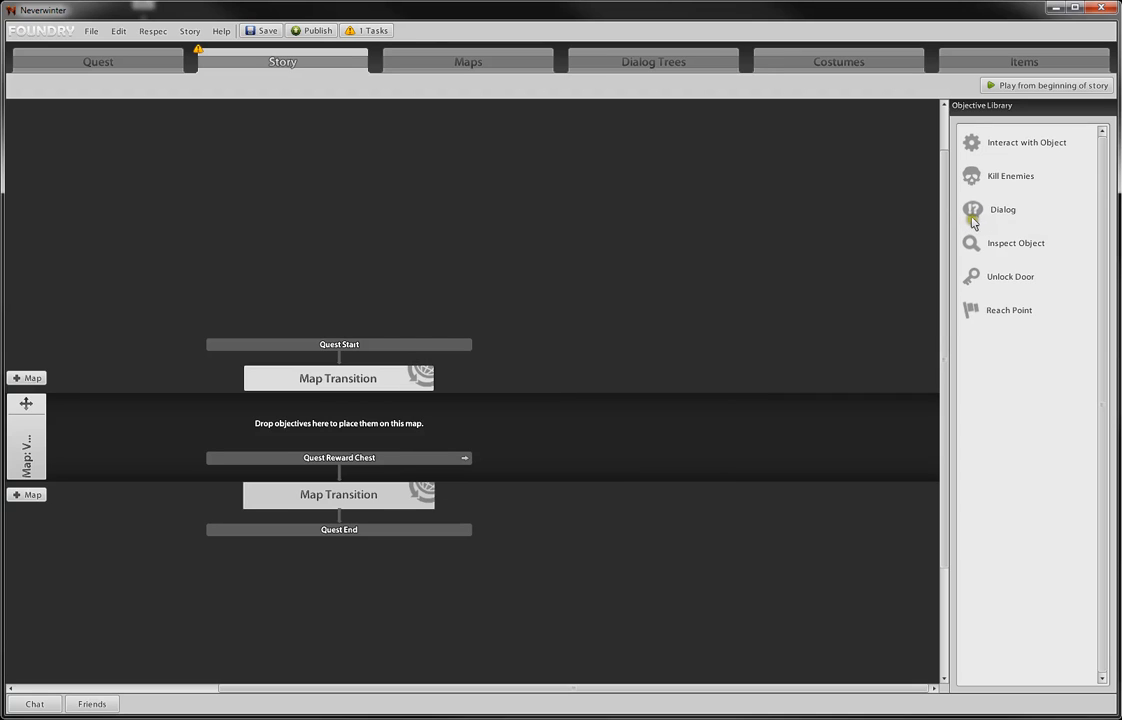
{"action": "left_click_drag", "start_coordinate": [975, 228], "coordinate": [332, 420]}
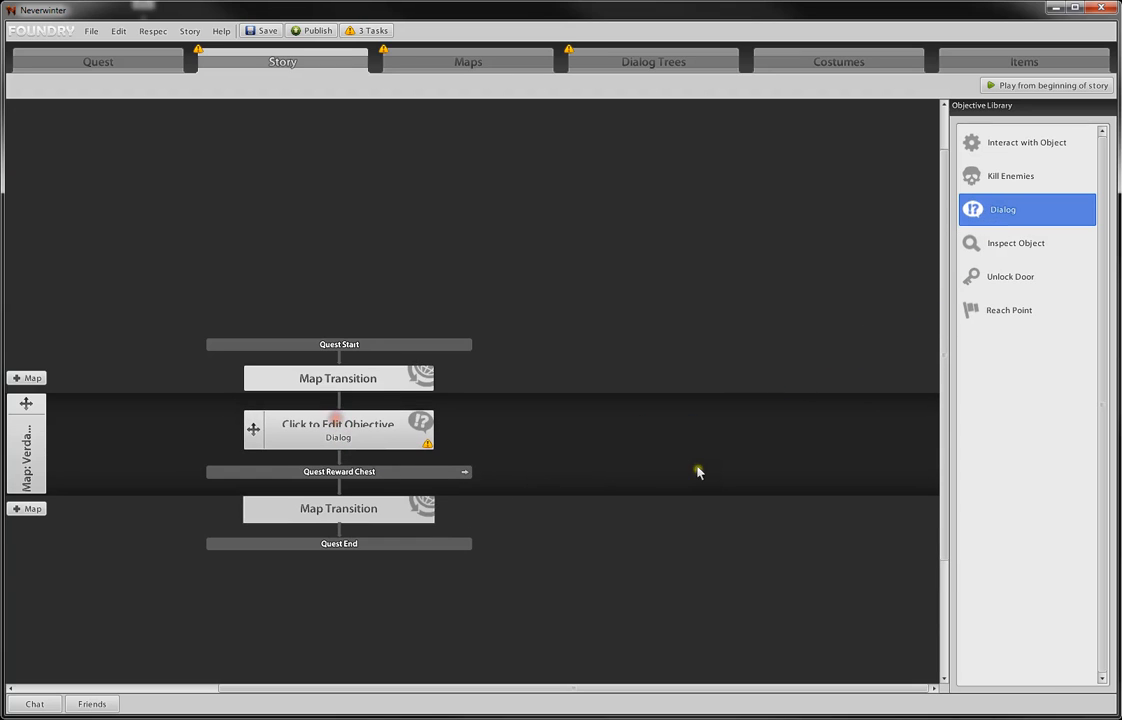
- Set the dialog objective's quest text to "Talk to Barthox Bimbleberry" and try to select its NPC component
{"action": "left_click", "coordinate": [394, 444]}
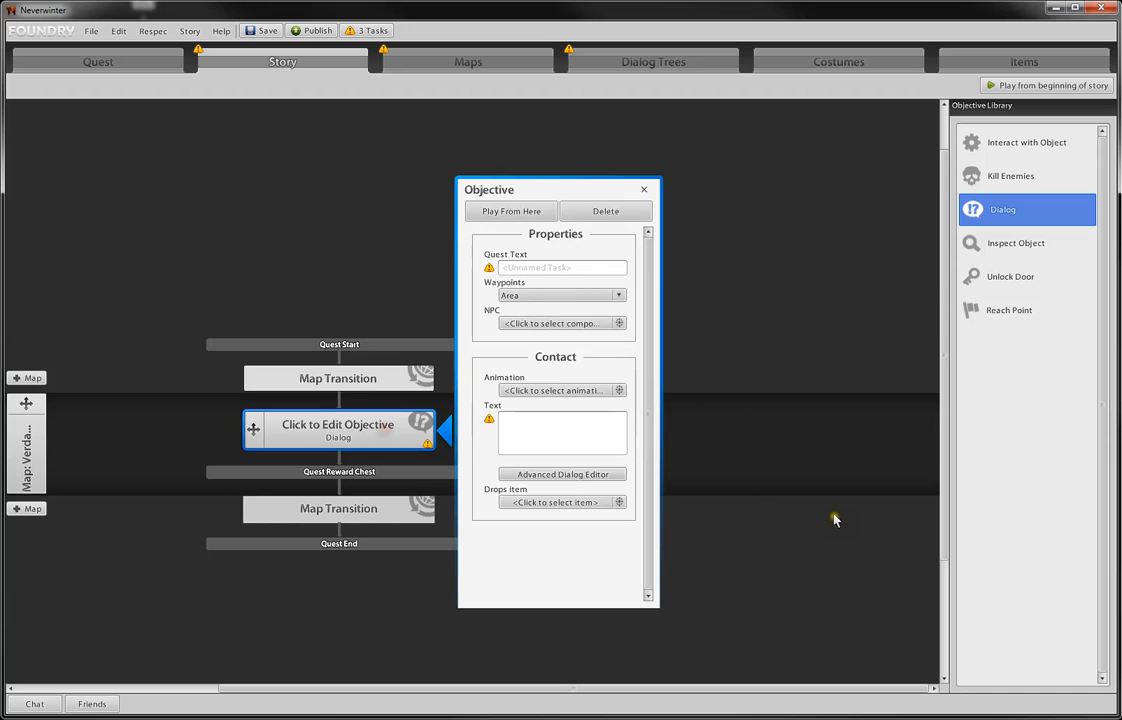
{"action": "left_click", "coordinate": [551, 268]}
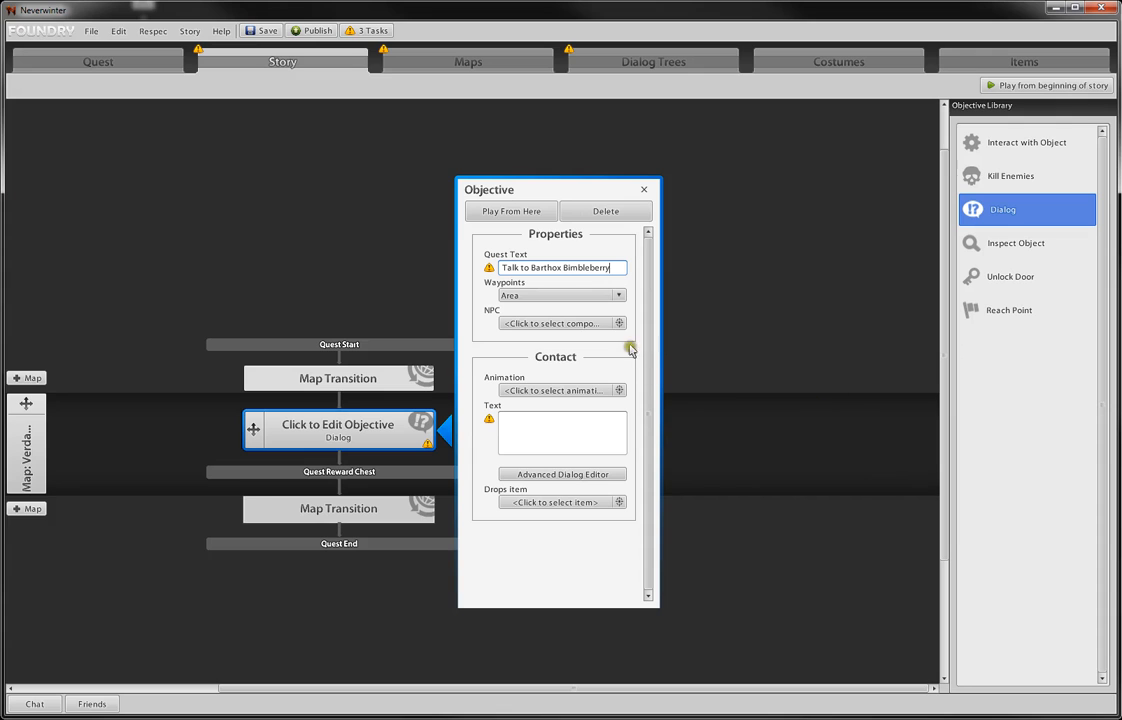
{"action": "left_click", "coordinate": [532, 326]}
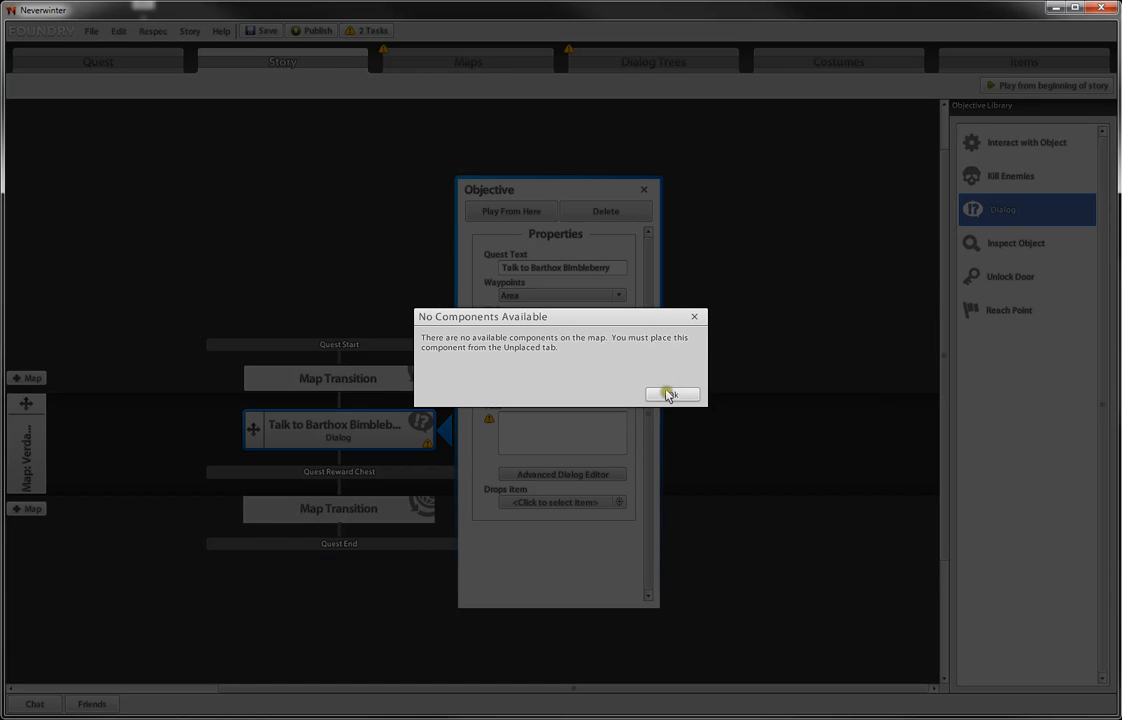
{"action": "left_click", "coordinate": [665, 391]}
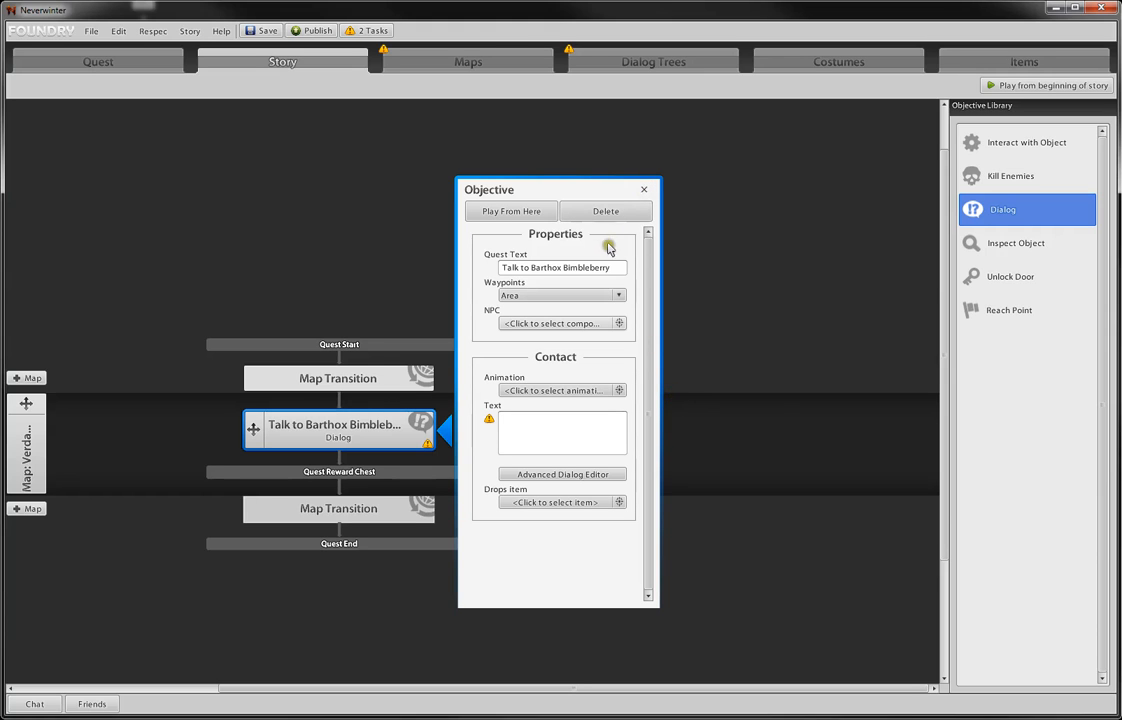
- On the Verdant Grove map, move the reward chest to the northeast dirt clearing and the player spawn point to the path's north end
{"action": "left_click", "coordinate": [478, 62]}
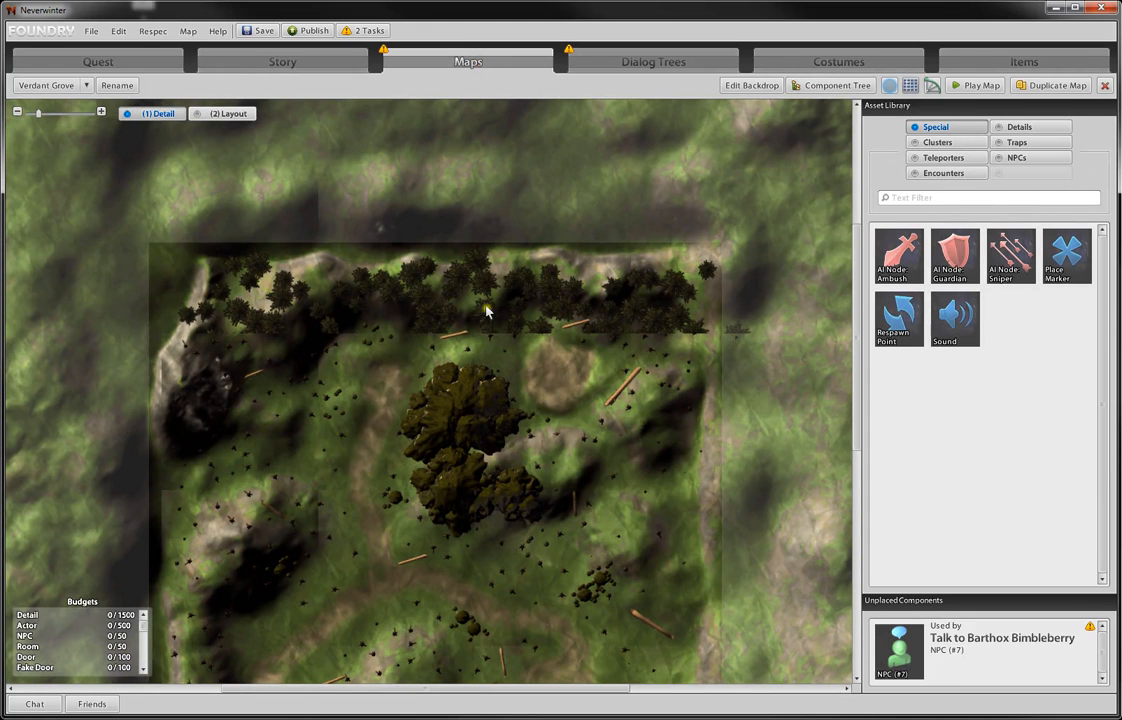
{"action": "scroll", "coordinate": [381, 403], "scroll_direction": "down", "scroll_amount": 3}
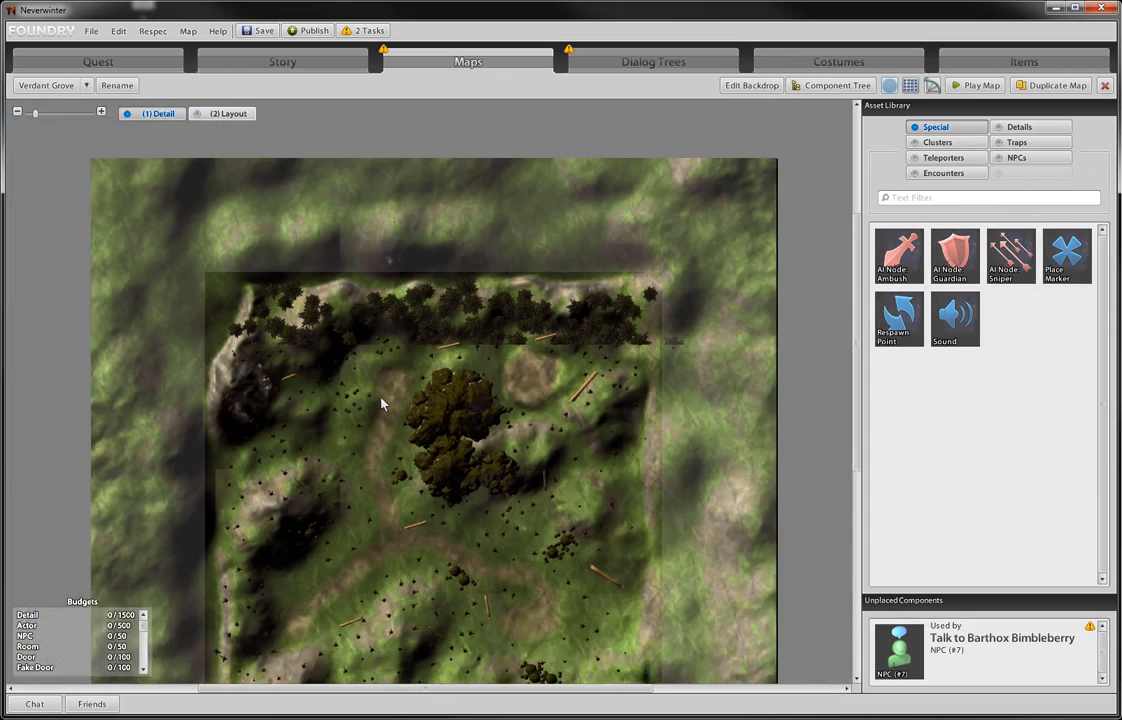
{"action": "left_click", "coordinate": [855, 678]}
{"action": "scroll", "coordinate": [467, 518], "scroll_direction": "up", "scroll_amount": 1}
{"action": "scroll", "coordinate": [467, 518], "scroll_direction": "up", "scroll_amount": 1}
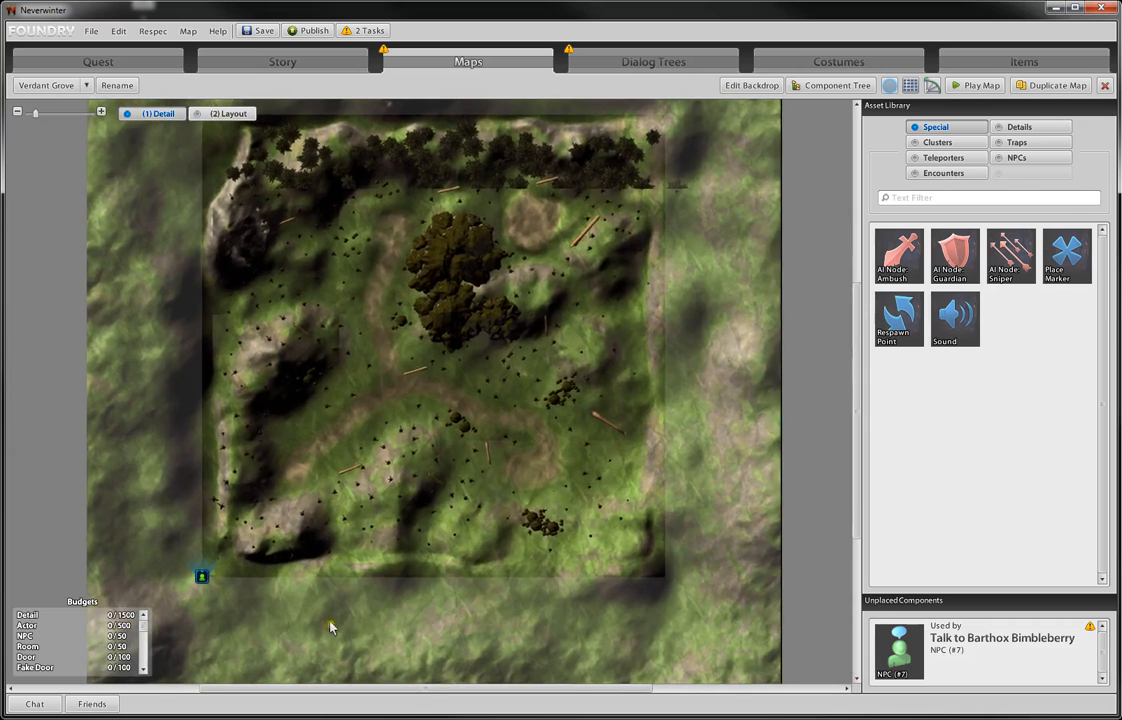
{"action": "scroll", "coordinate": [200, 593], "scroll_direction": "up", "scroll_amount": 1}
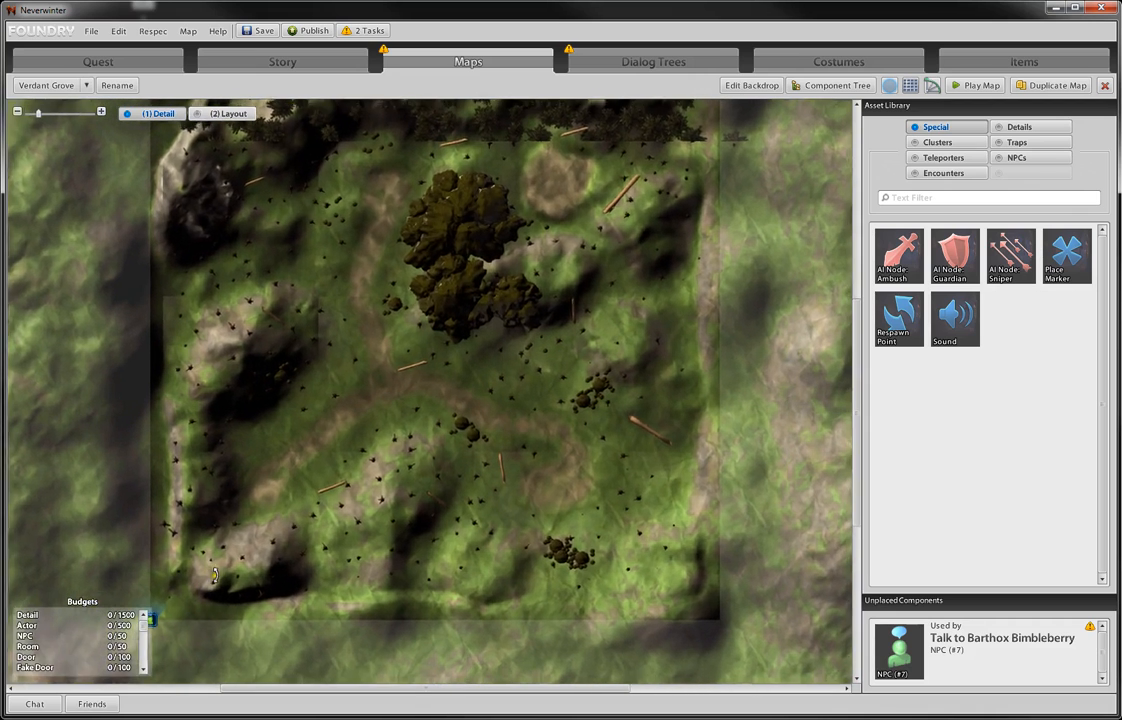
{"action": "left_click", "coordinate": [8, 689]}
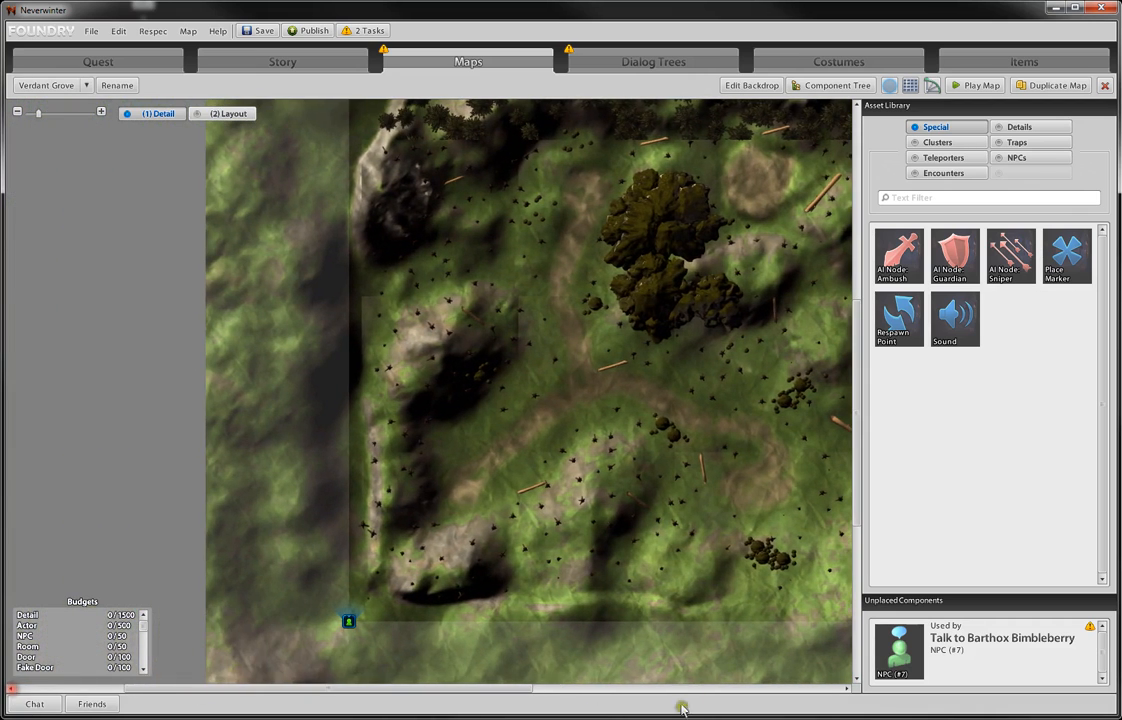
{"action": "mouse_move", "coordinate": [348, 622]}
{"action": "left_mouse_down"}
{"action": "mouse_move", "coordinate": [571, 389]}
{"action": "mouse_move", "coordinate": [696, 376]}
{"action": "mouse_move", "coordinate": [715, 388]}
{"action": "mouse_move", "coordinate": [791, 193]}
{"action": "mouse_move", "coordinate": [762, 176]}
{"action": "left_mouse_up"}
{"action": "mouse_move", "coordinate": [345, 625]}
{"action": "left_mouse_down"}
{"action": "mouse_move", "coordinate": [381, 608]}
{"action": "mouse_move", "coordinate": [601, 225]}
{"action": "mouse_move", "coordinate": [576, 193]}
{"action": "left_mouse_up"}
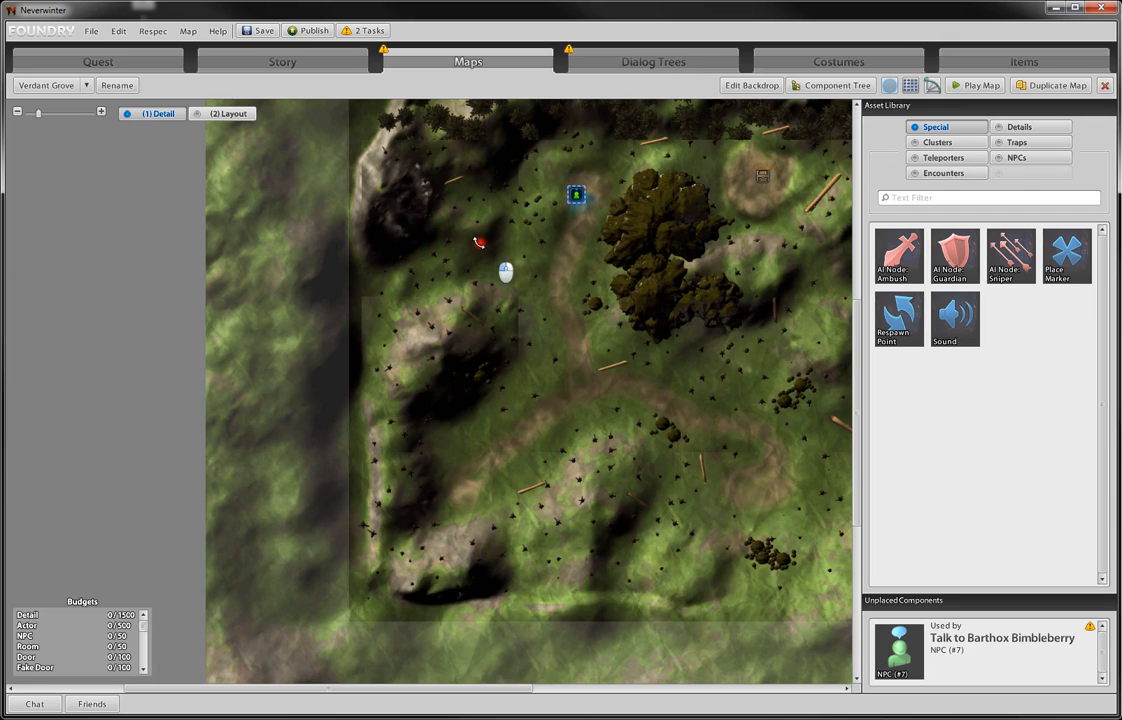
{"action": "scroll", "coordinate": [440, 160], "scroll_direction": "up", "scroll_amount": 2}
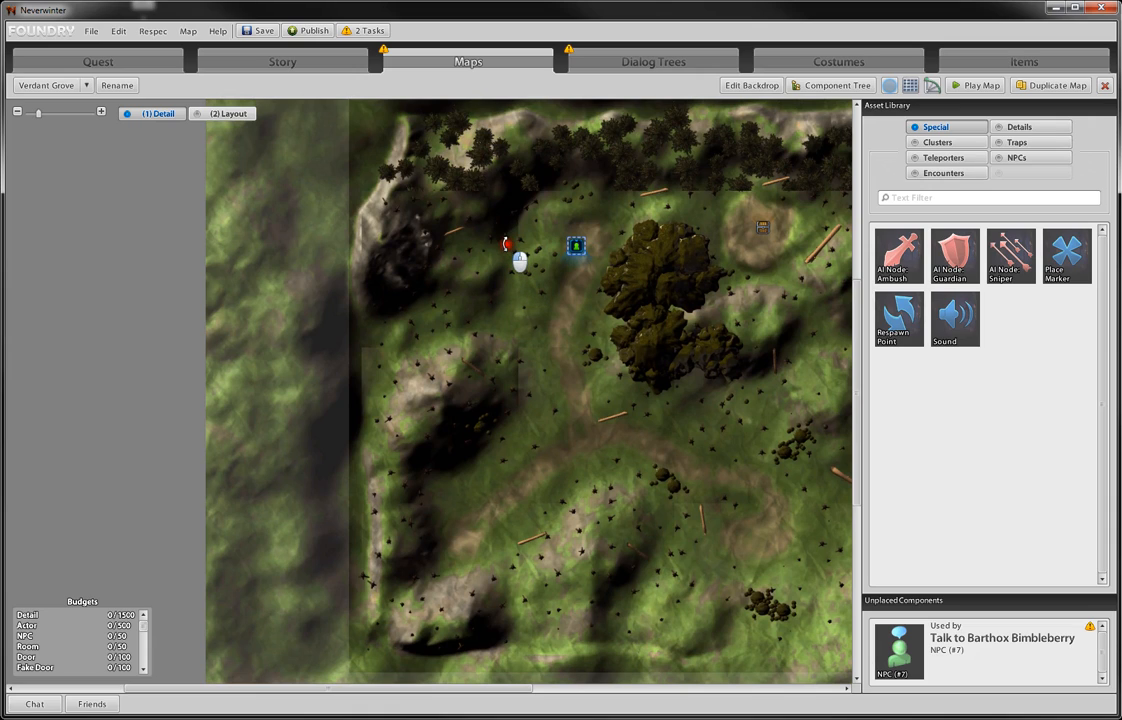
{"action": "left_click", "coordinate": [756, 292]}
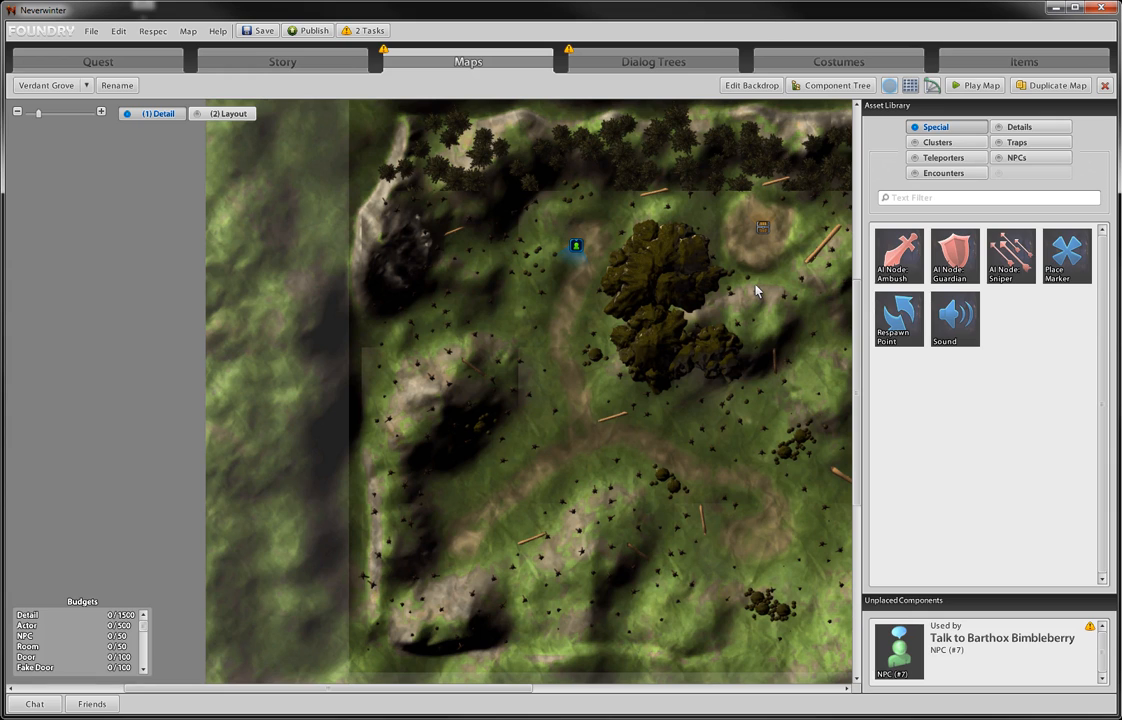
- Look through the unfiltered NPC assets in the library for a character to use as the dialog contact
{"action": "left_click", "coordinate": [1013, 159]}
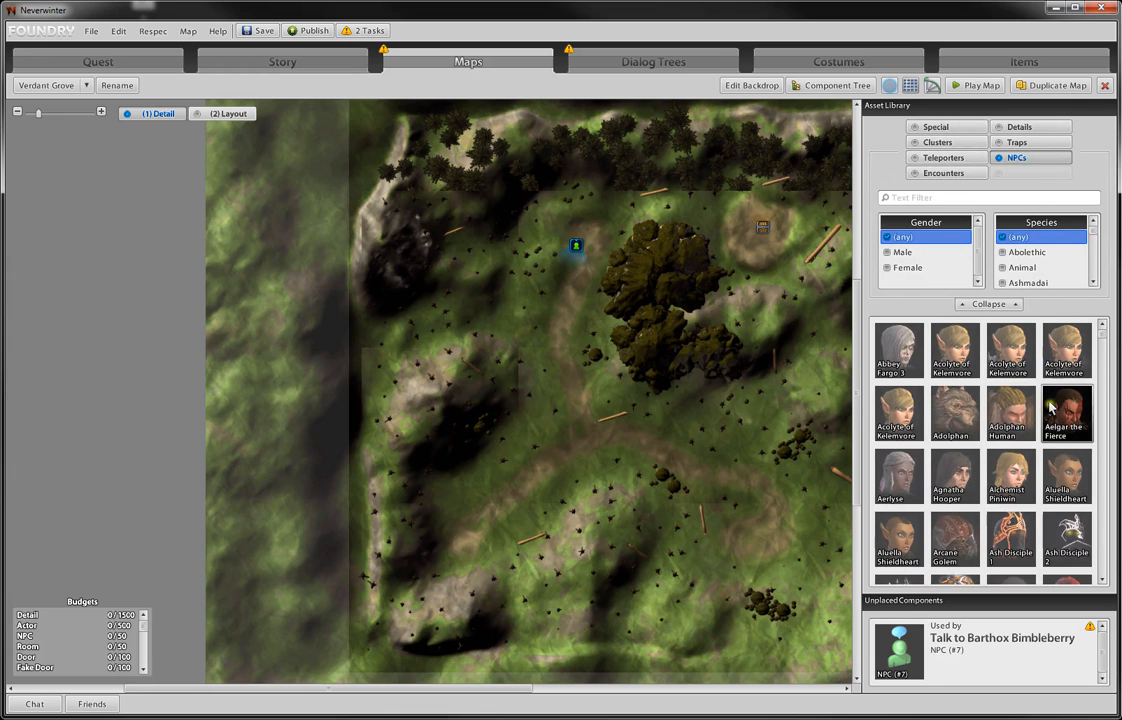
{"action": "scroll", "coordinate": [1103, 566], "scroll_direction": "down", "scroll_amount": 10}
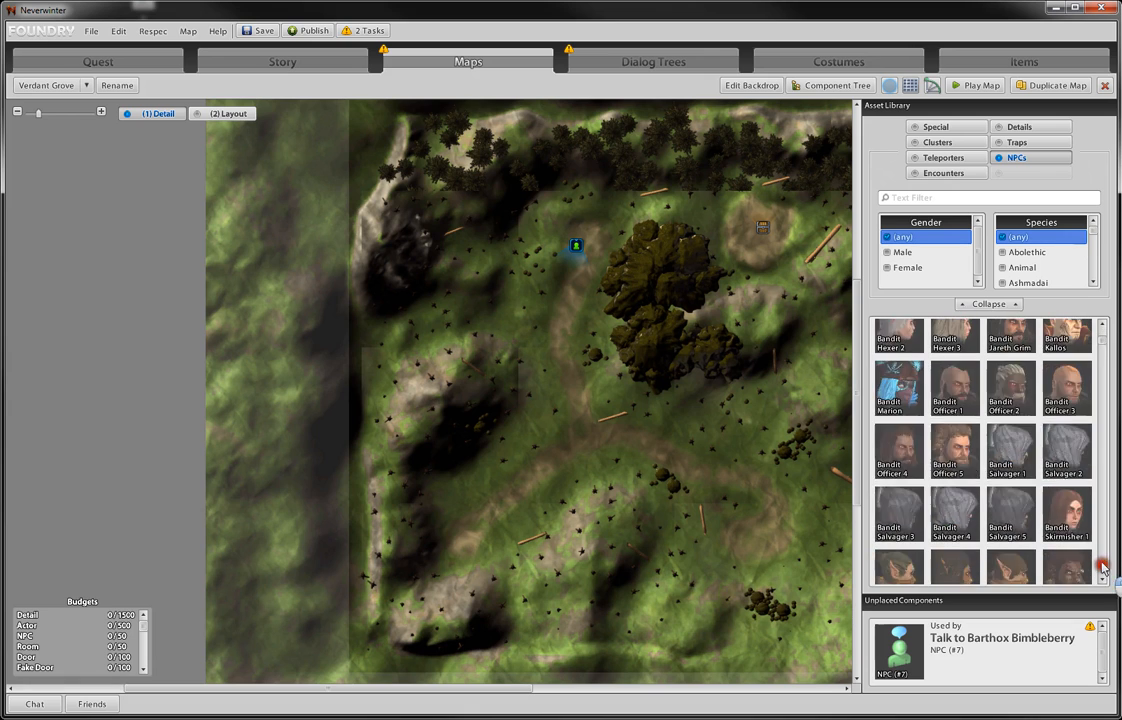
{"action": "scroll", "coordinate": [1103, 566], "scroll_direction": "down", "scroll_amount": 5}
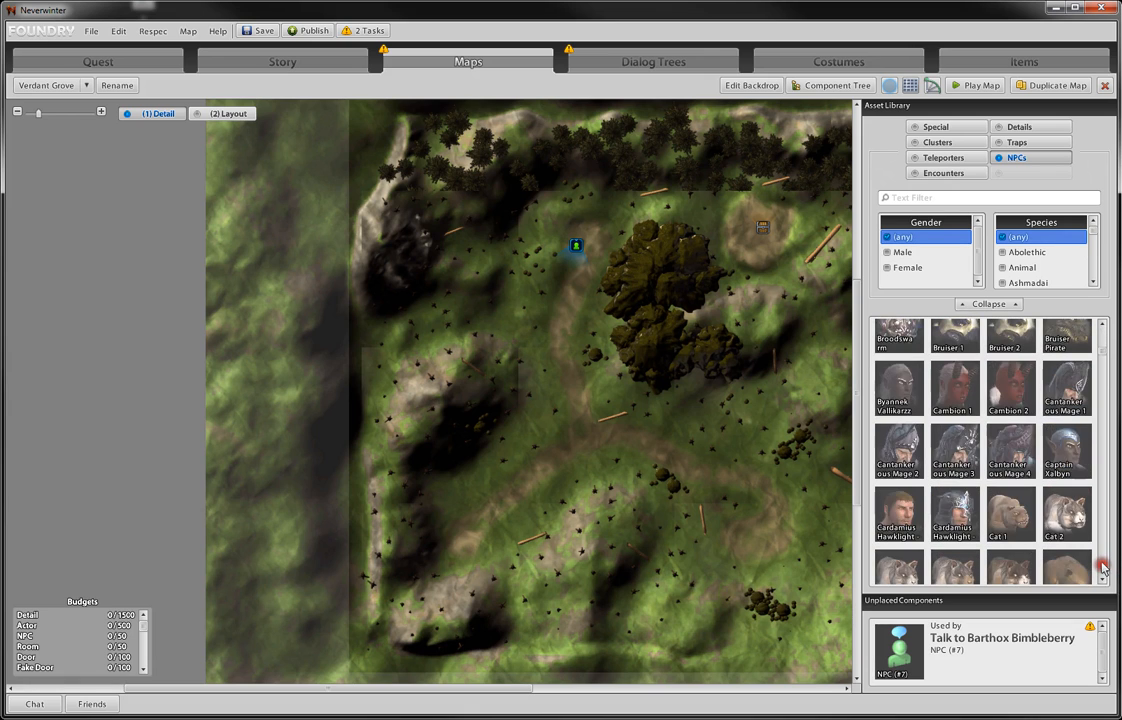
{"action": "scroll", "coordinate": [1102, 470], "scroll_direction": "down", "scroll_amount": 6}
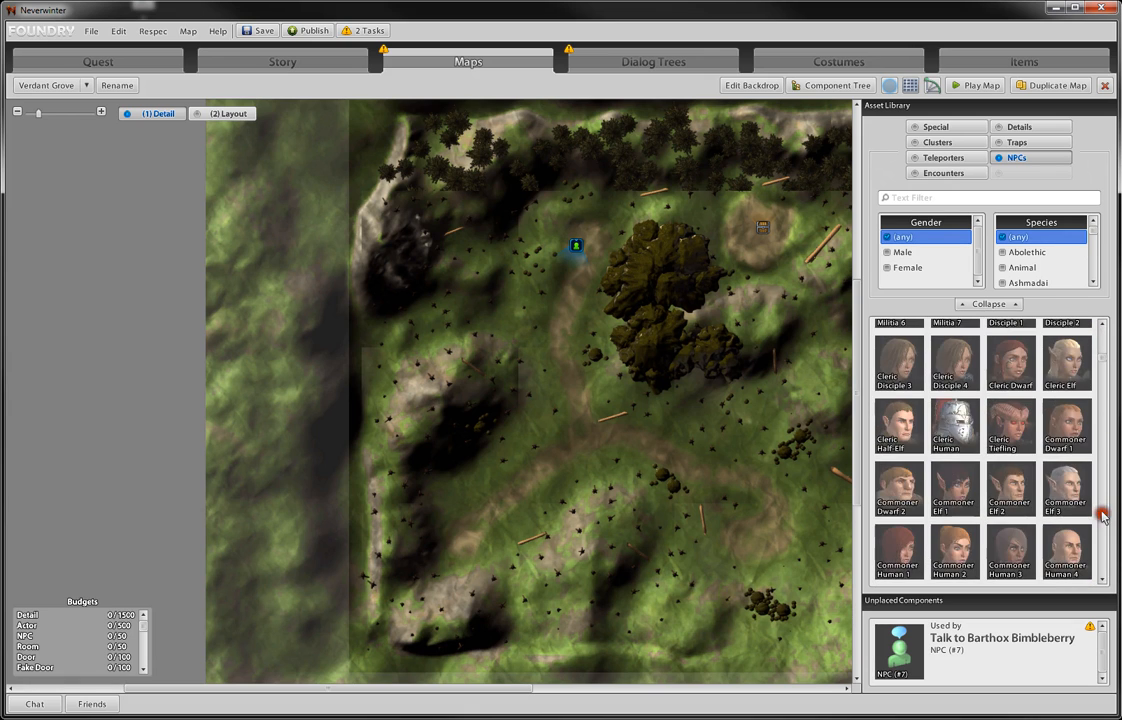
{"action": "scroll", "coordinate": [1103, 516], "scroll_direction": "down", "scroll_amount": 5}
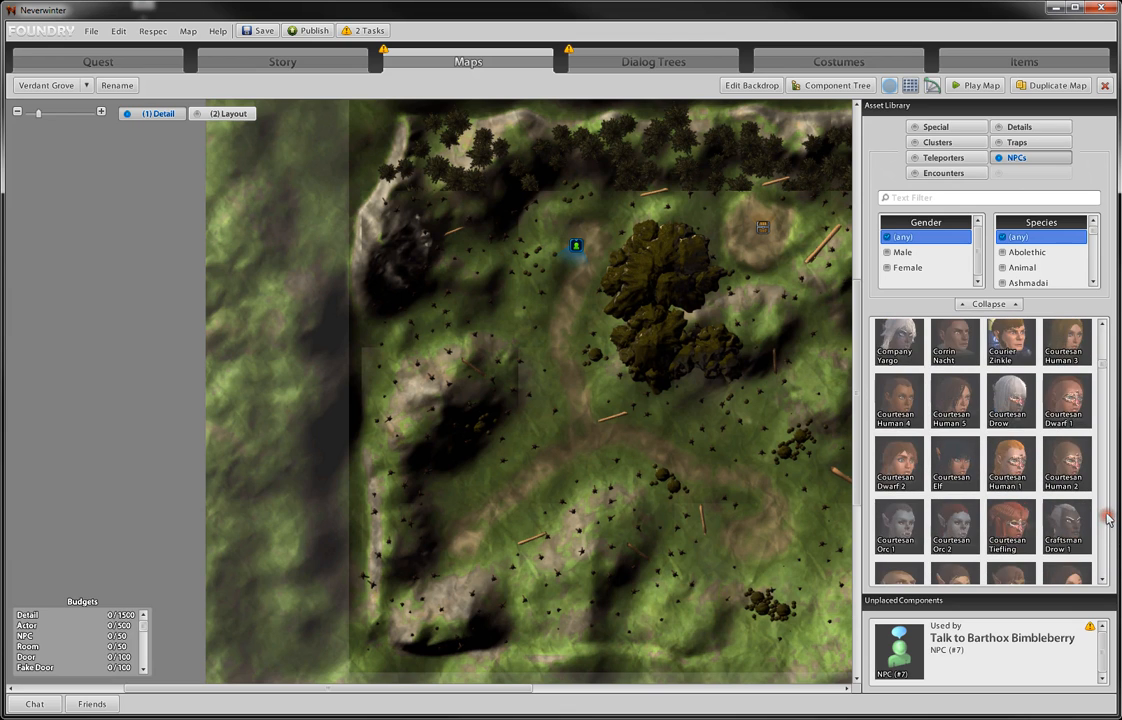
{"action": "scroll", "coordinate": [1106, 518], "scroll_direction": "down", "scroll_amount": 6}
{"action": "scroll", "coordinate": [1104, 533], "scroll_direction": "down", "scroll_amount": 6}
{"action": "scroll", "coordinate": [1104, 533], "scroll_direction": "down", "scroll_amount": 6}
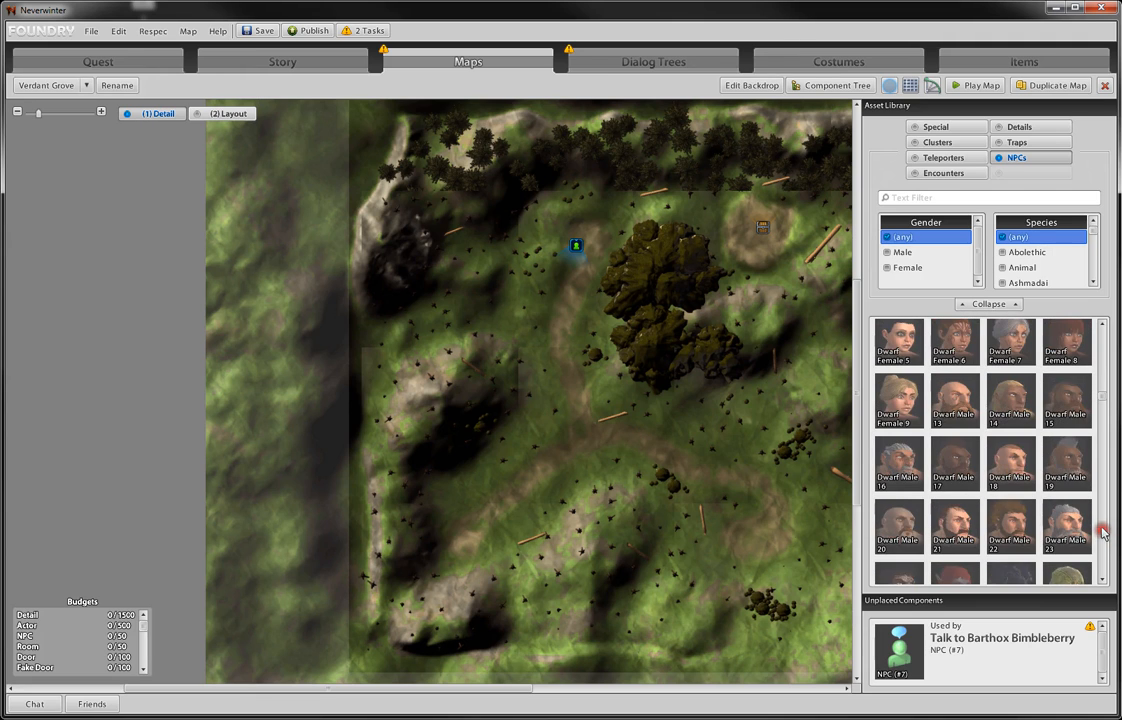
{"action": "scroll", "coordinate": [1104, 533], "scroll_direction": "down", "scroll_amount": 3}
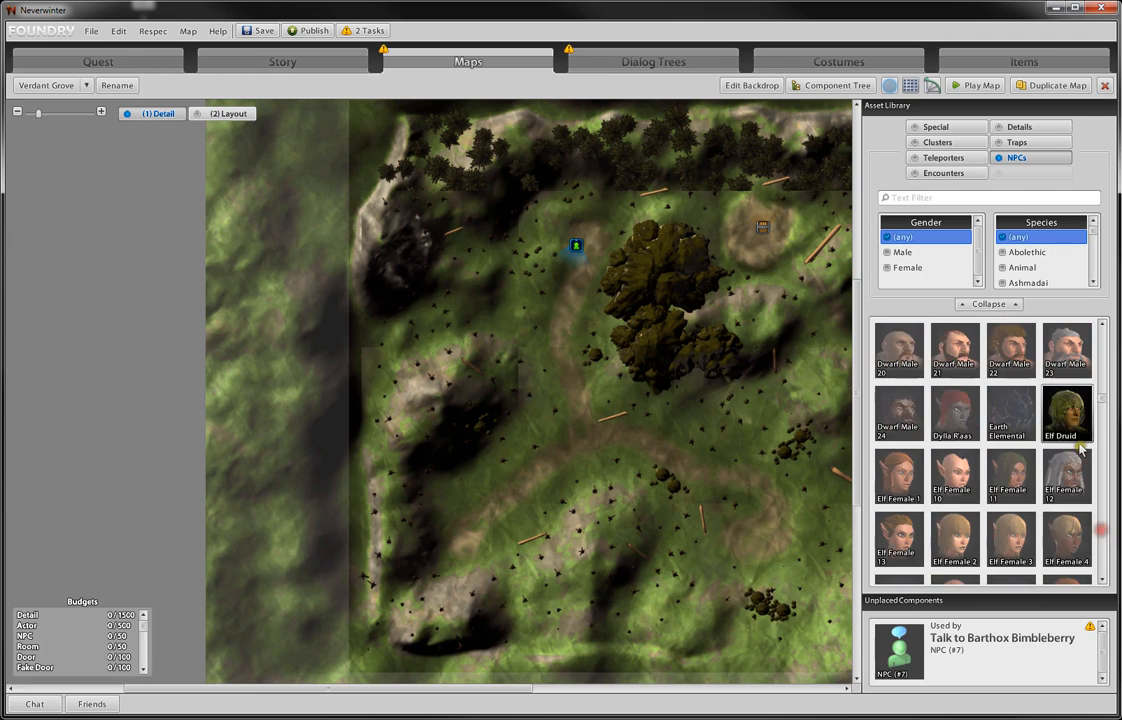
- Filter the NPC assets to male humans and place Seven Toes on the map just south of the player spawn point
{"action": "left_click", "coordinate": [902, 253]}
{"action": "scroll", "coordinate": [1030, 262], "scroll_direction": "down", "scroll_amount": 3}
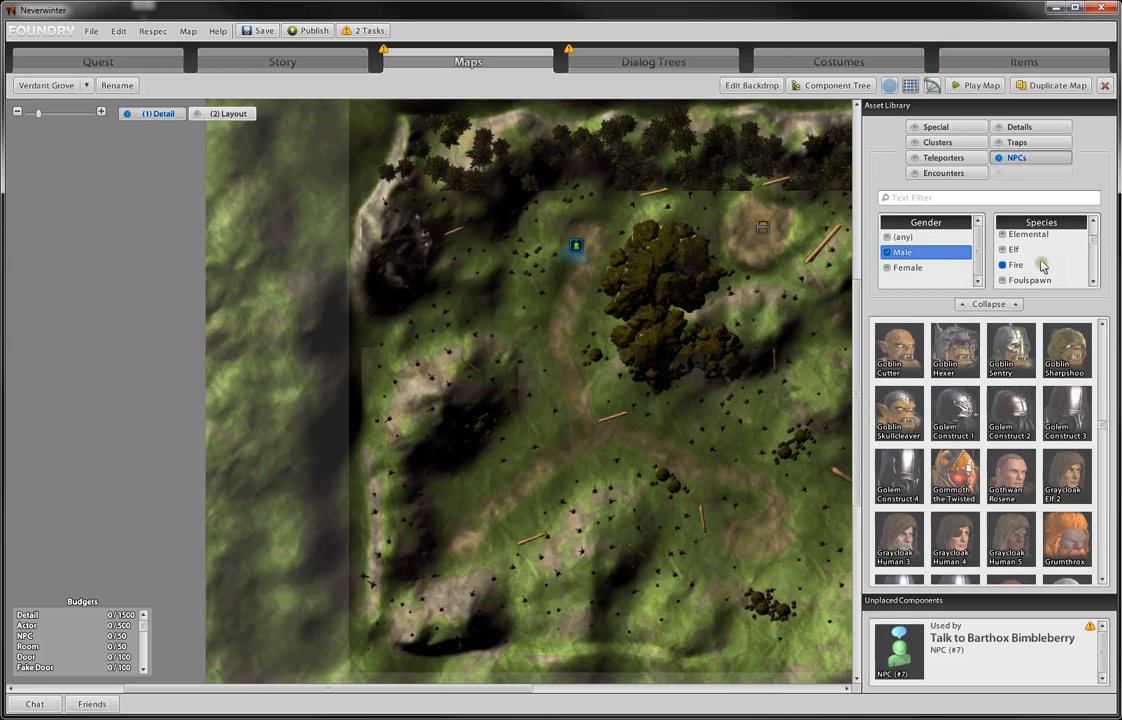
{"action": "scroll", "coordinate": [1033, 265], "scroll_direction": "down", "scroll_amount": 5}
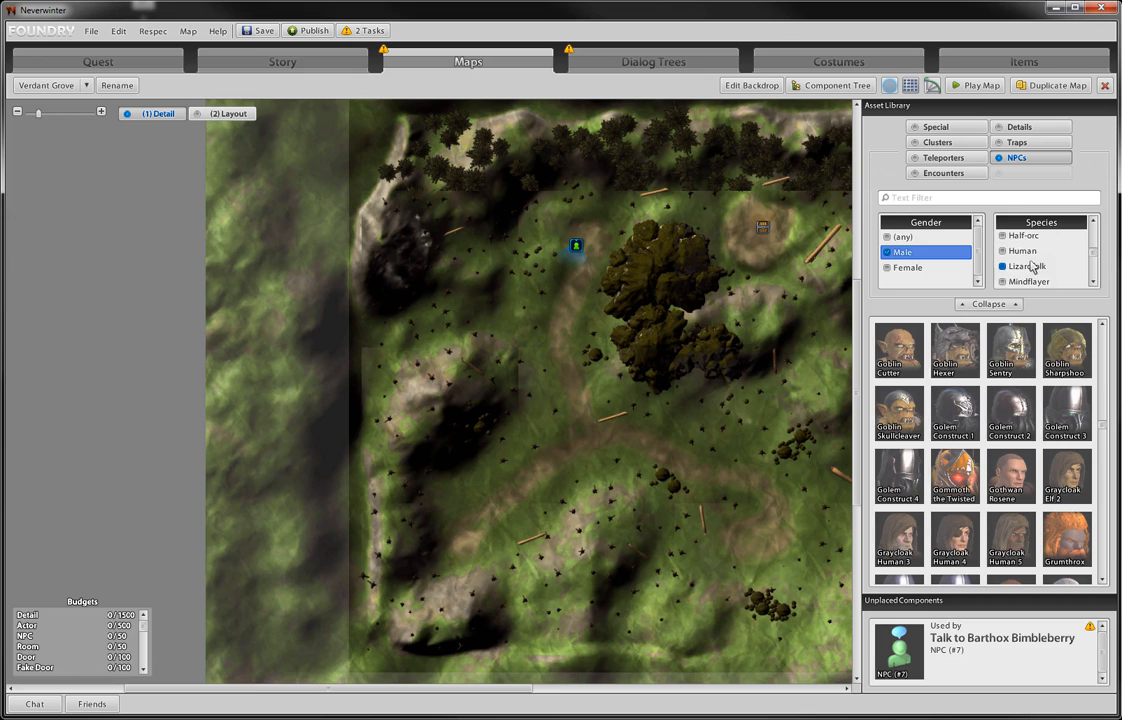
{"action": "left_click", "coordinate": [1022, 250]}
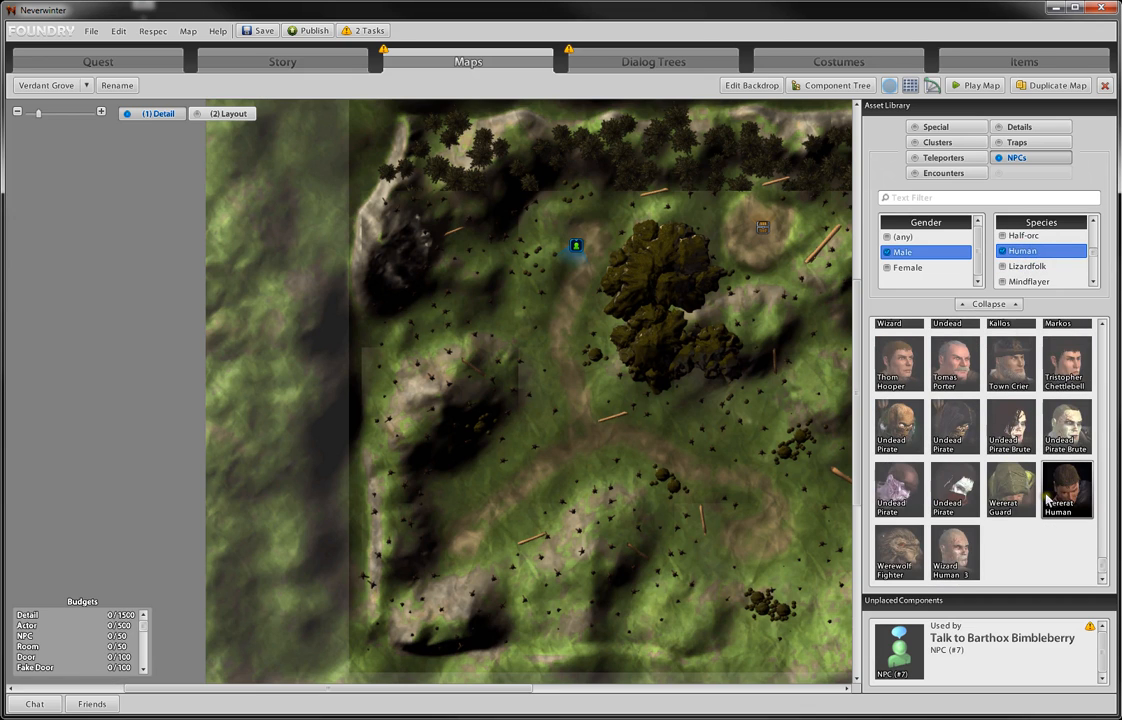
{"action": "scroll", "coordinate": [1047, 500], "scroll_direction": "up", "scroll_amount": 5}
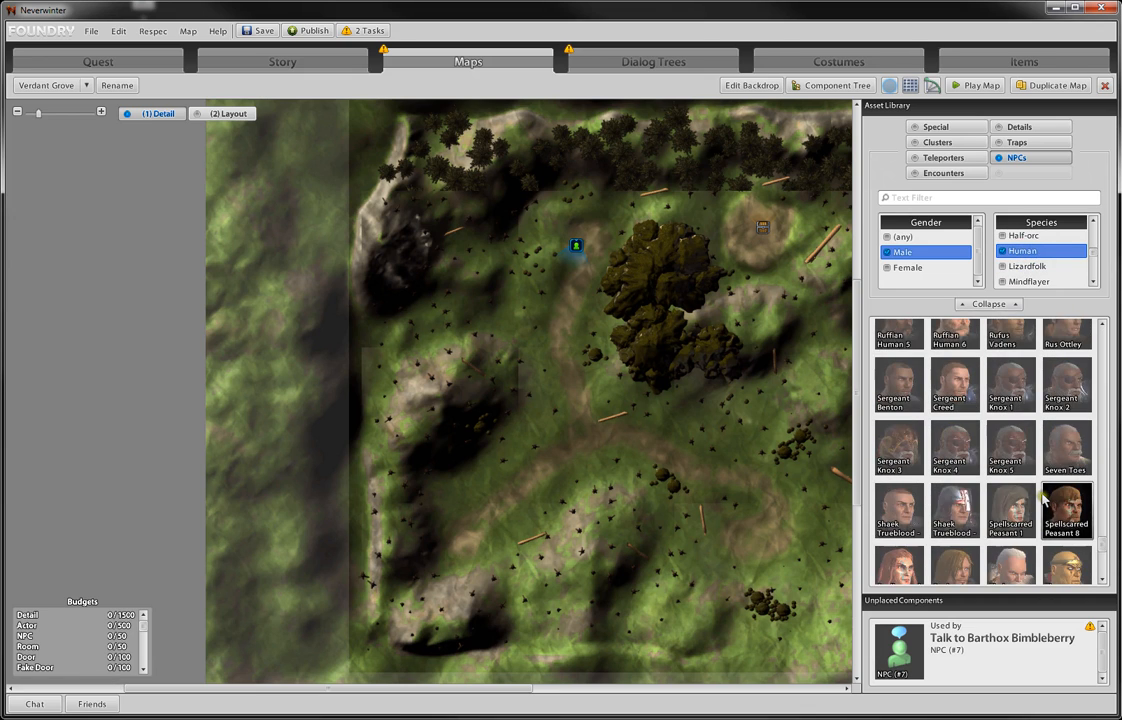
{"action": "scroll", "coordinate": [1043, 498], "scroll_direction": "up", "scroll_amount": 2}
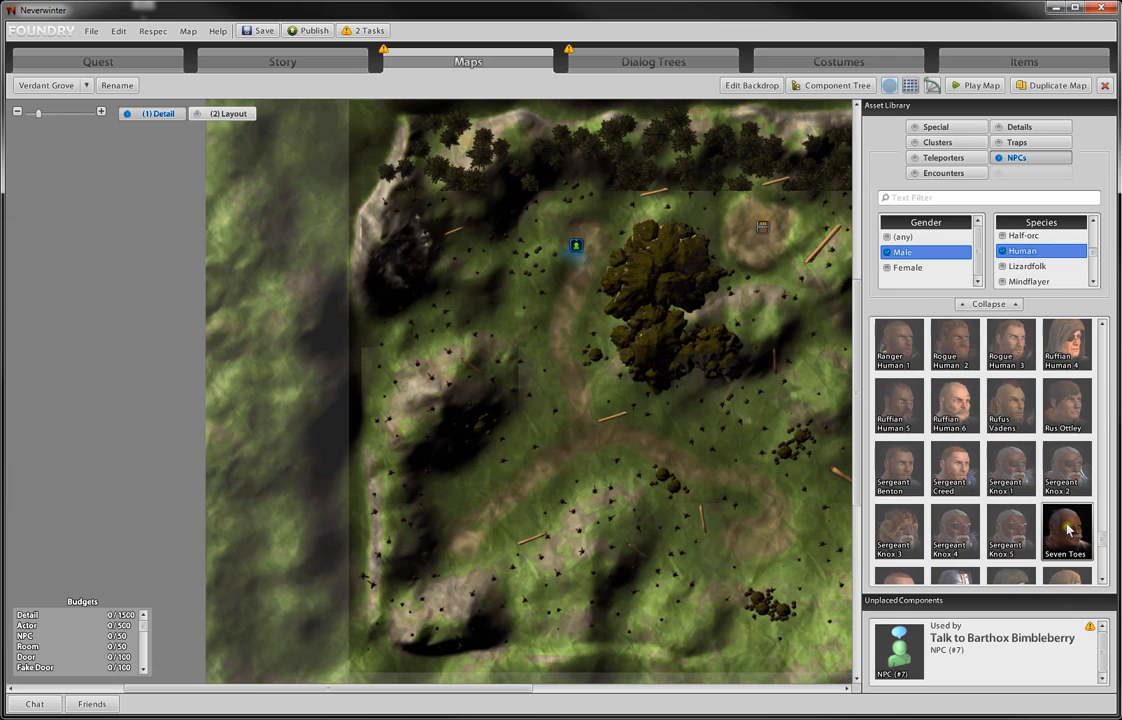
{"action": "mouse_move", "coordinate": [1064, 532]}
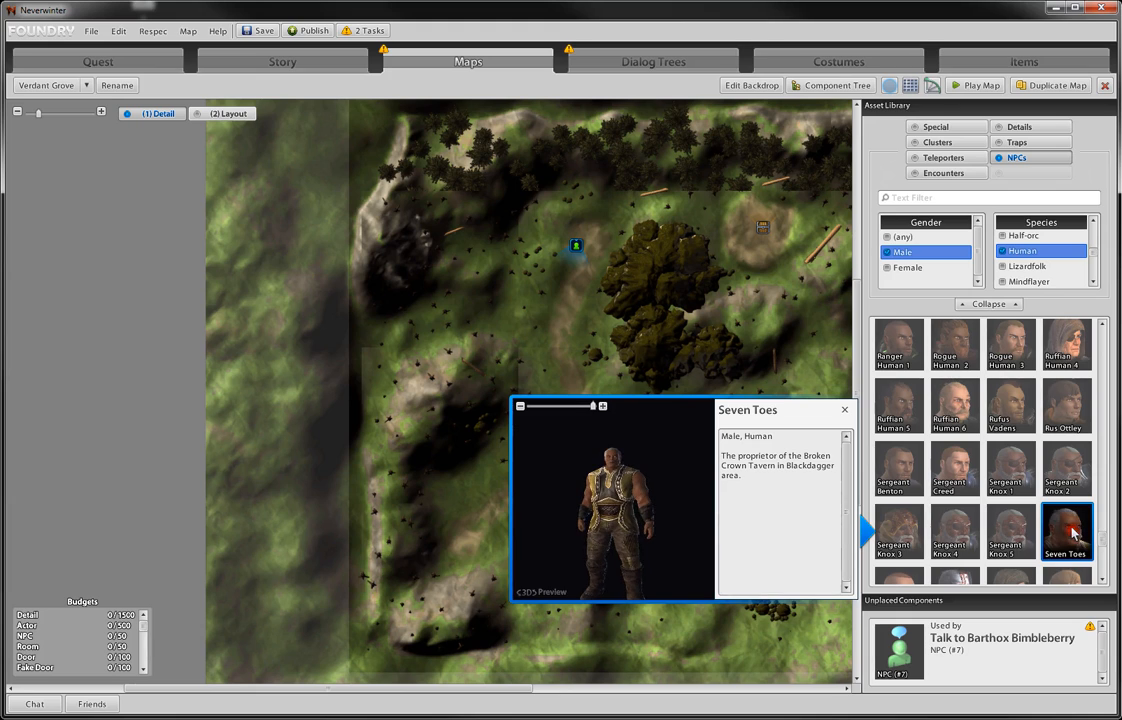
{"action": "mouse_move", "coordinate": [1066, 532]}
{"action": "left_mouse_down"}
{"action": "mouse_move", "coordinate": [945, 465]}
{"action": "mouse_move", "coordinate": [774, 458]}
{"action": "mouse_move", "coordinate": [607, 363]}
{"action": "mouse_move", "coordinate": [581, 318]}
{"action": "mouse_move", "coordinate": [591, 283]}
{"action": "mouse_move", "coordinate": [598, 291]}
{"action": "mouse_move", "coordinate": [575, 284]}
{"action": "left_mouse_up"}
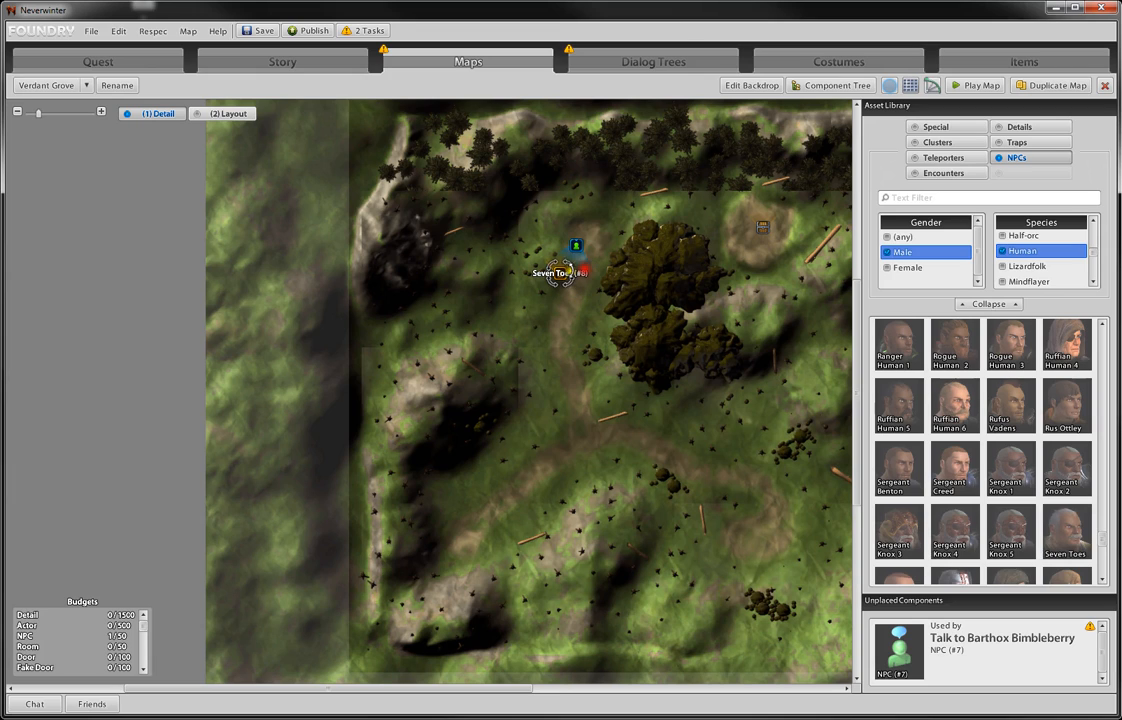
- Name the placed Seven Toes NPC "Barthox Bimbleberry" and open its costume for customization
{"action": "left_click", "coordinate": [562, 275]}
{"action": "left_click", "coordinate": [452, 267]}
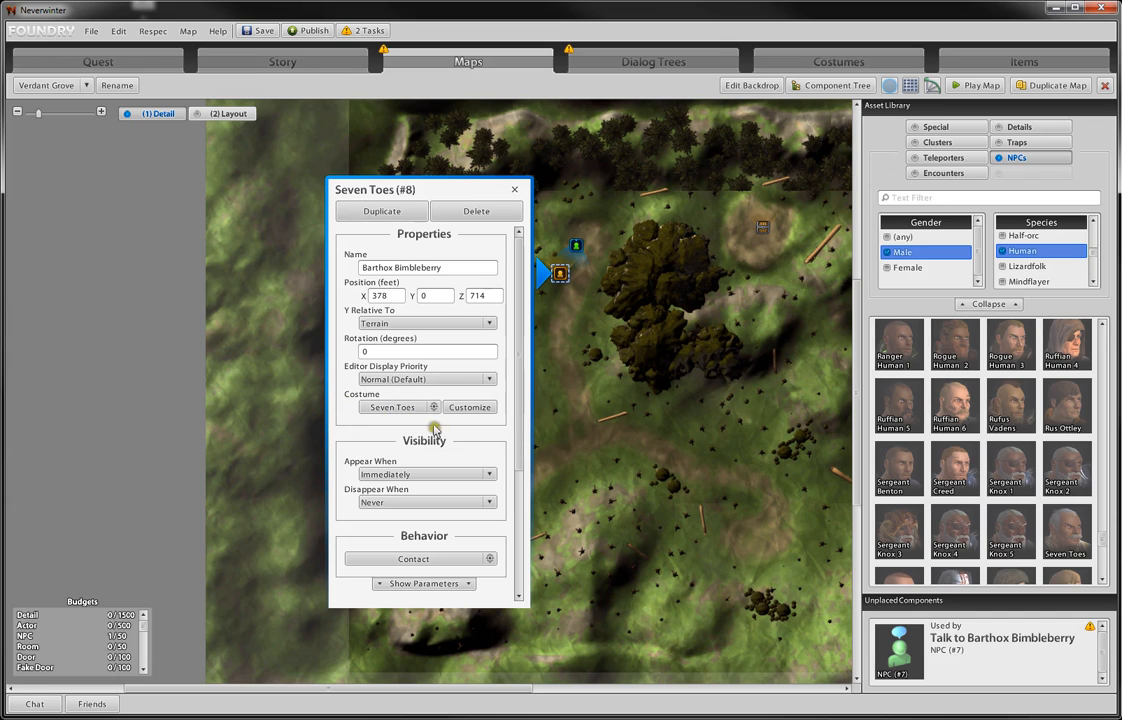
{"action": "left_click", "coordinate": [461, 409]}
{"action": "left_click_drag", "start_coordinate": [647, 430], "coordinate": [561, 366]}
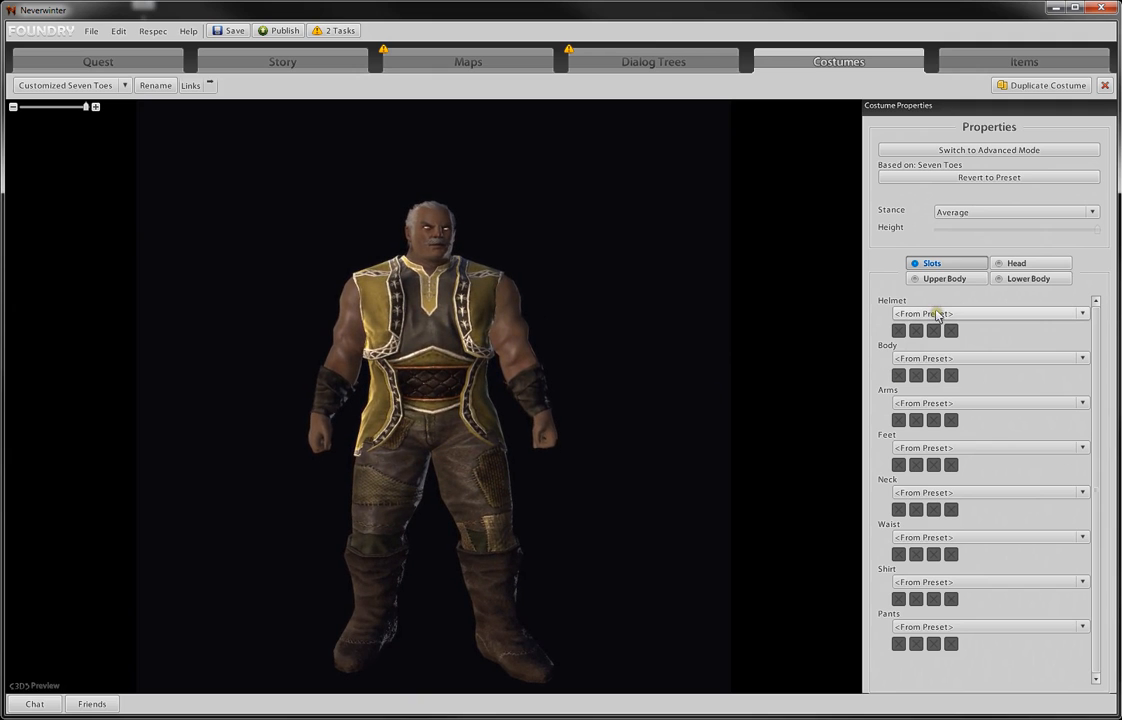
{"action": "left_click_drag", "start_coordinate": [561, 368], "coordinate": [561, 368]}
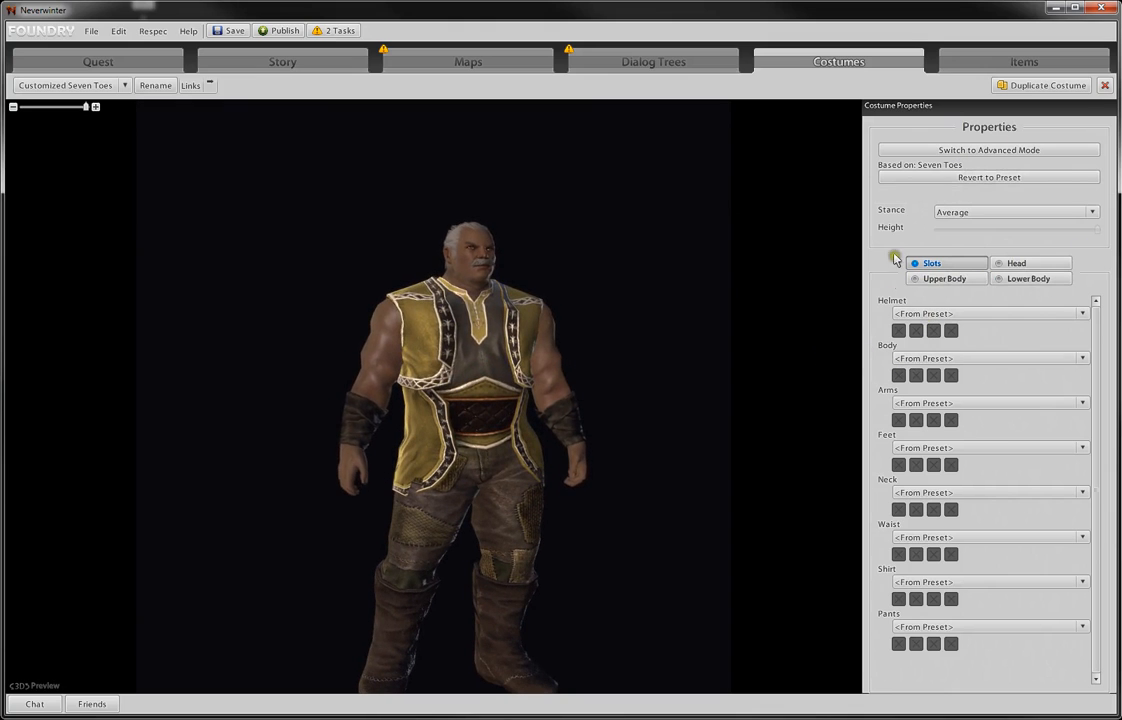
- Set the costume's helmet to Fitted Helmet
{"action": "left_click", "coordinate": [913, 312]}
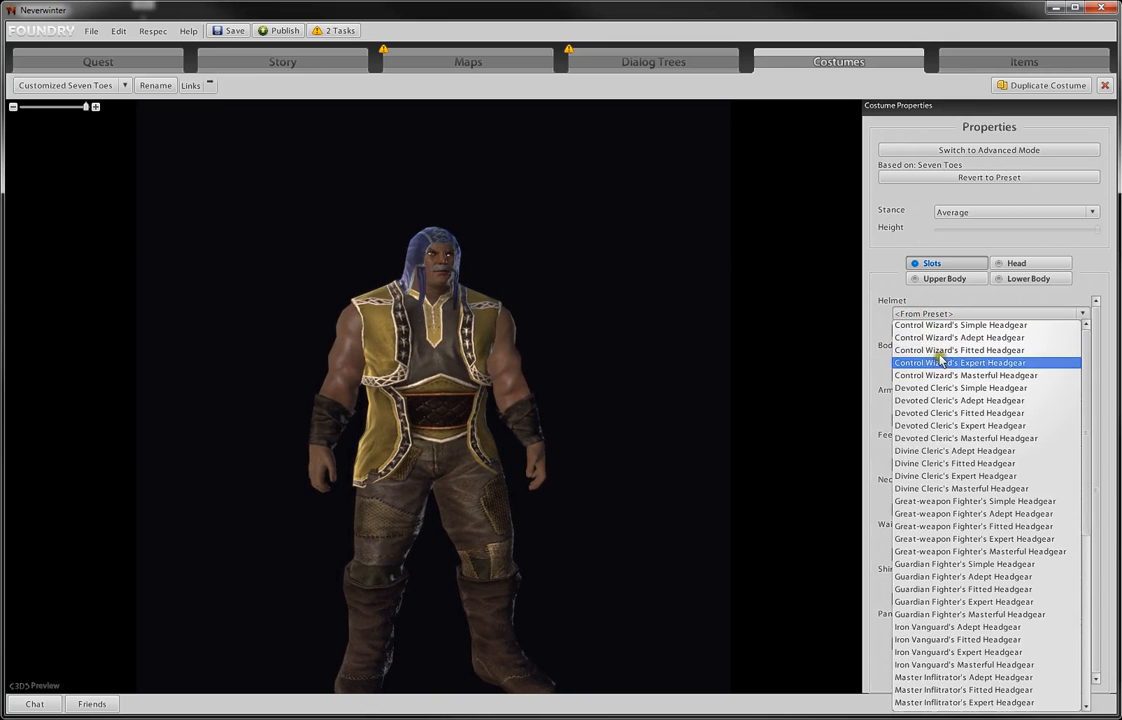
{"action": "left_click", "coordinate": [950, 413]}
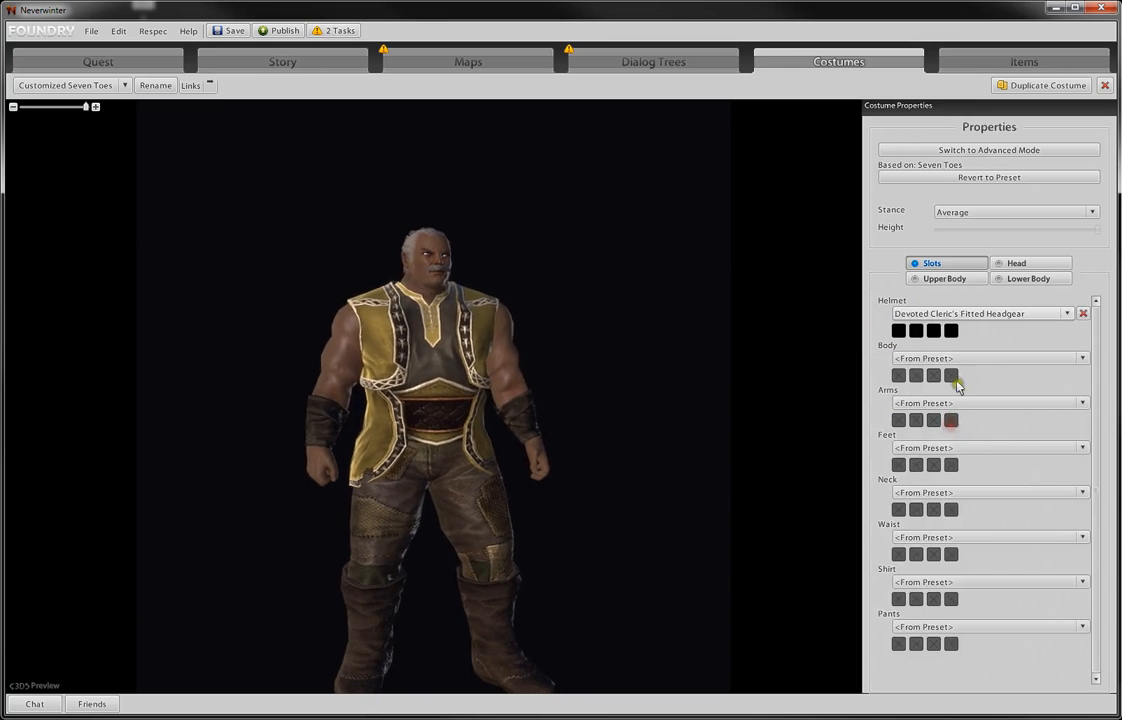
{"action": "left_click", "coordinate": [956, 313]}
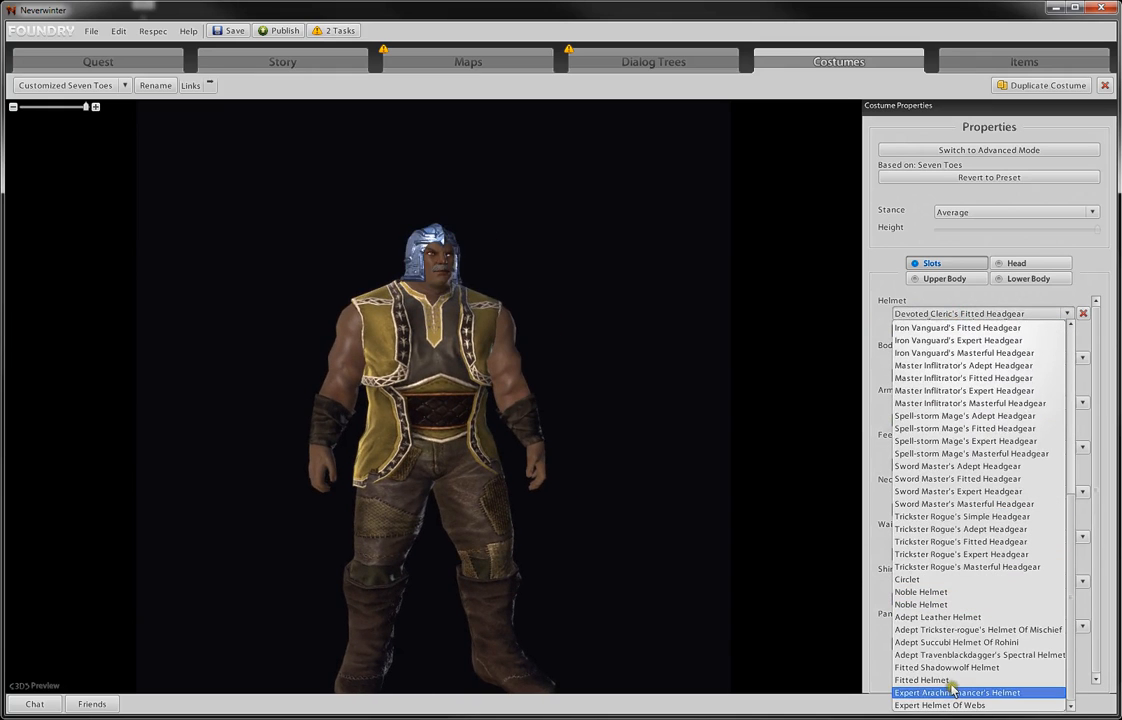
{"action": "left_click", "coordinate": [956, 680]}
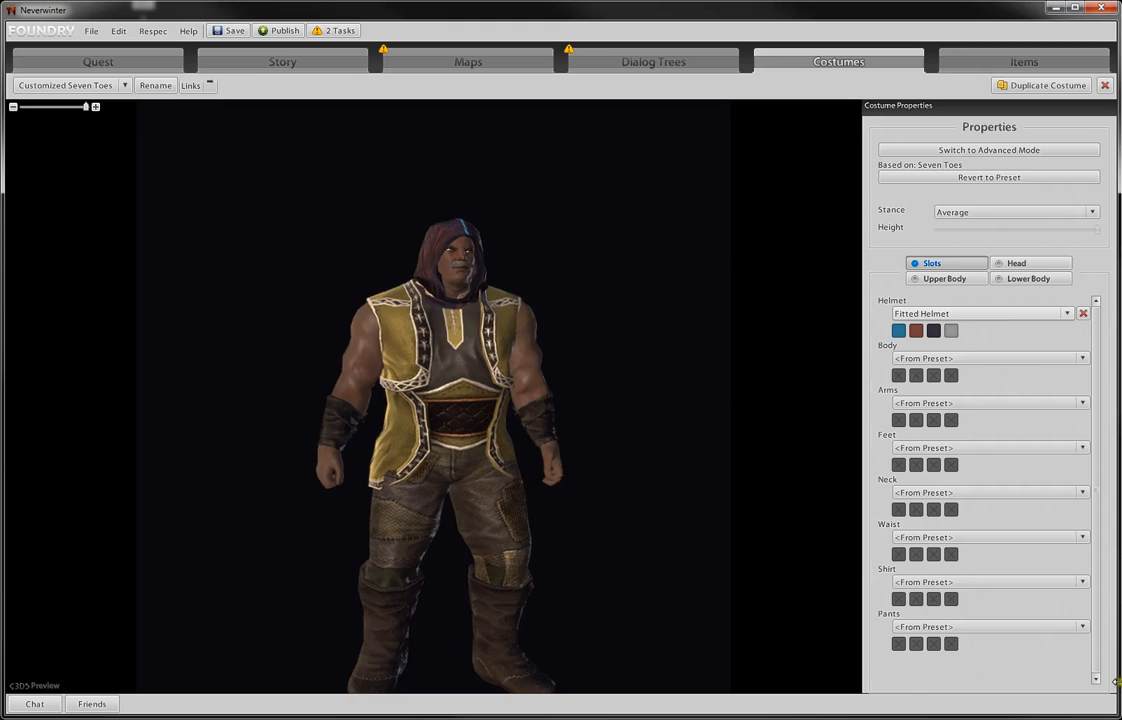
- Set the costume's body piece to Fitted Greywolf Armor
{"action": "left_click", "coordinate": [935, 357]}
{"action": "scroll", "coordinate": [952, 577], "scroll_direction": "down", "scroll_amount": 20}
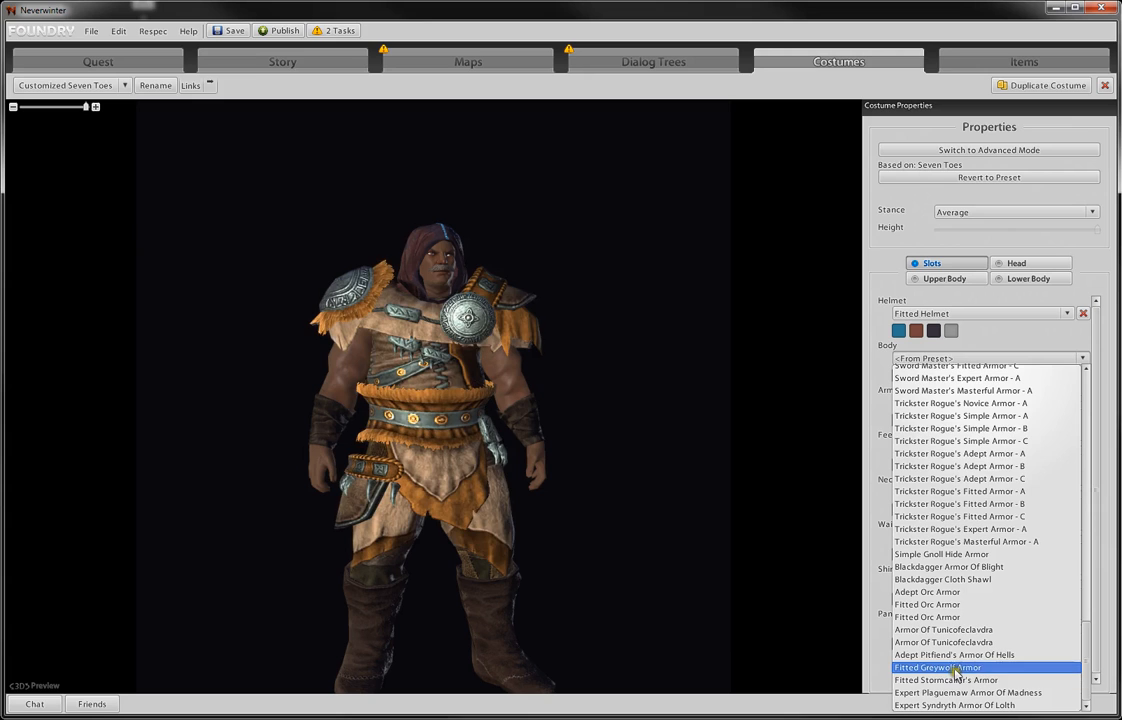
{"action": "left_click", "coordinate": [953, 666]}
{"action": "mouse_move", "coordinate": [545, 372]}
{"action": "left_mouse_down"}
{"action": "mouse_move", "coordinate": [526, 371]}
{"action": "mouse_move", "coordinate": [566, 374]}
{"action": "left_mouse_up"}
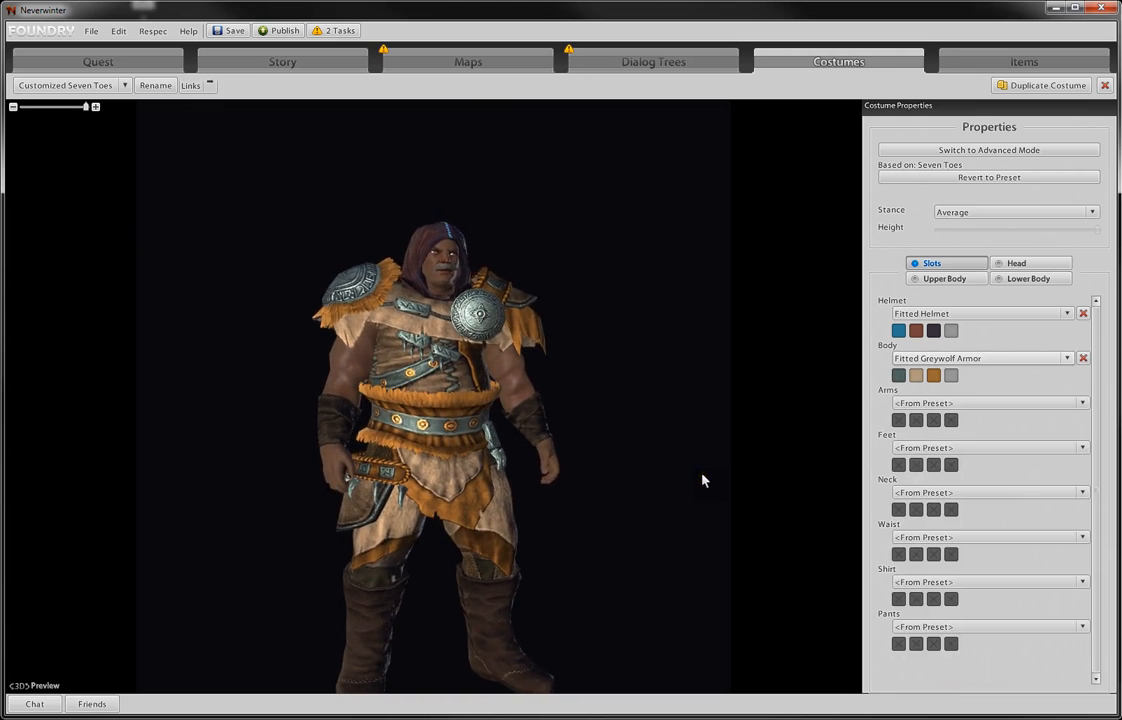
- Recolor the Fitted Helmet with green as its first and second colors and light teal as its third
{"action": "left_click", "coordinate": [898, 331]}
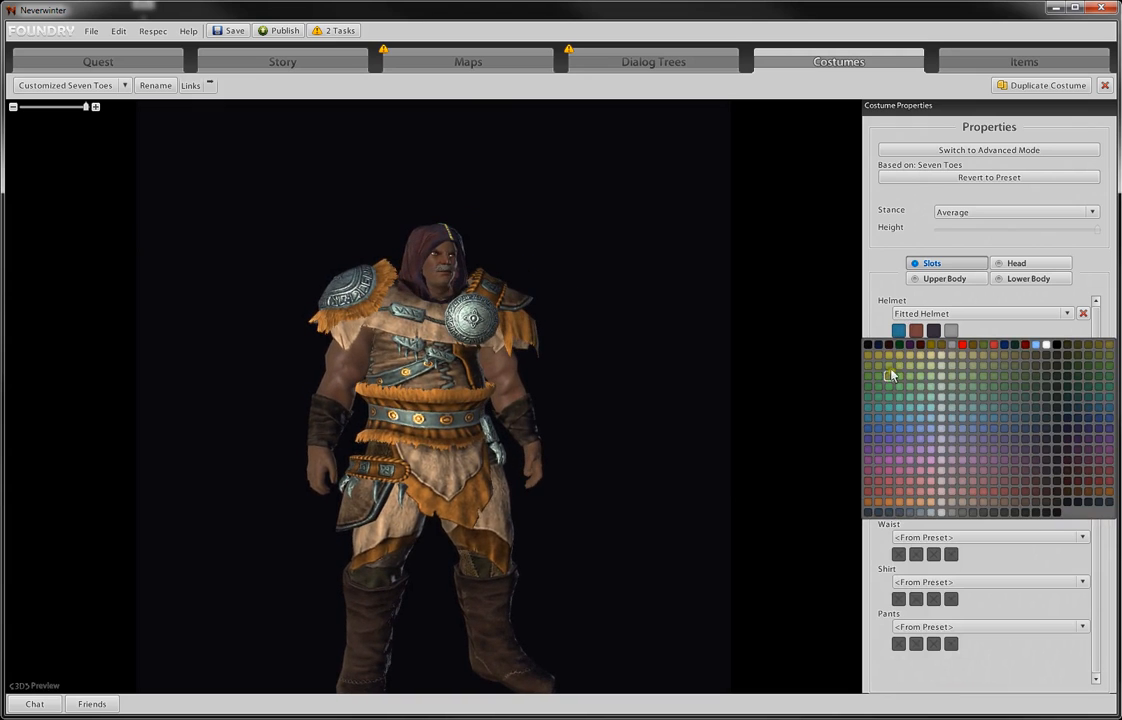
{"action": "left_click", "coordinate": [888, 381]}
{"action": "left_click", "coordinate": [916, 331]}
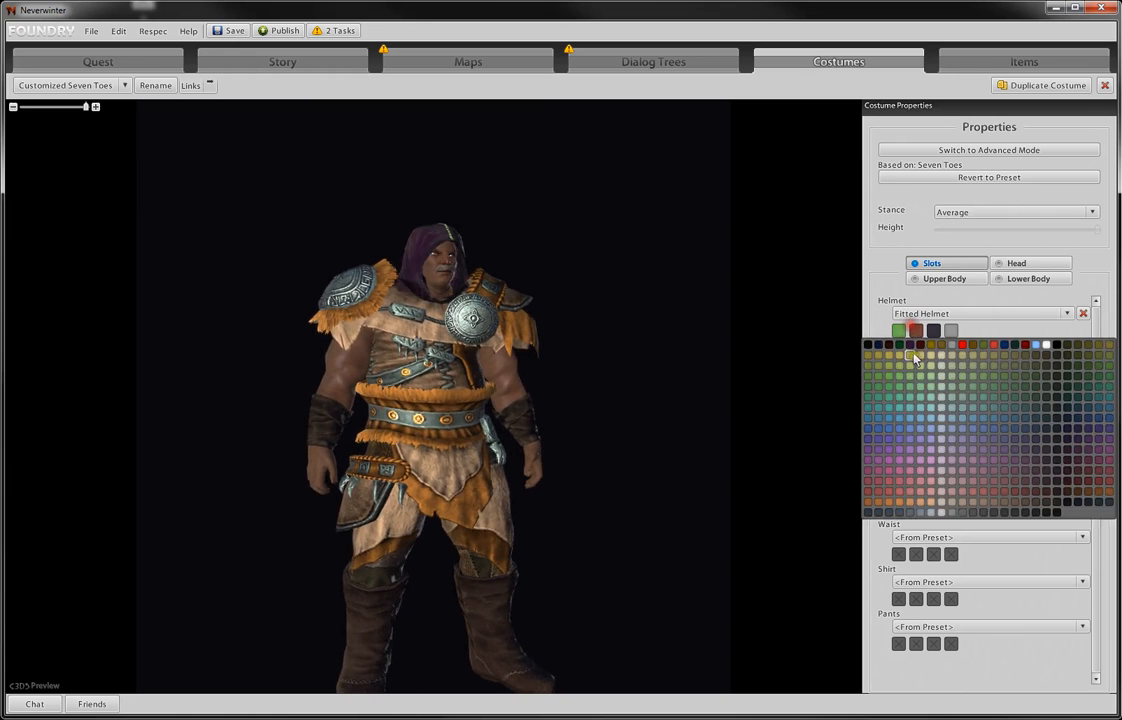
{"action": "left_click", "coordinate": [886, 380]}
{"action": "left_click", "coordinate": [933, 331]}
{"action": "left_click", "coordinate": [912, 396]}
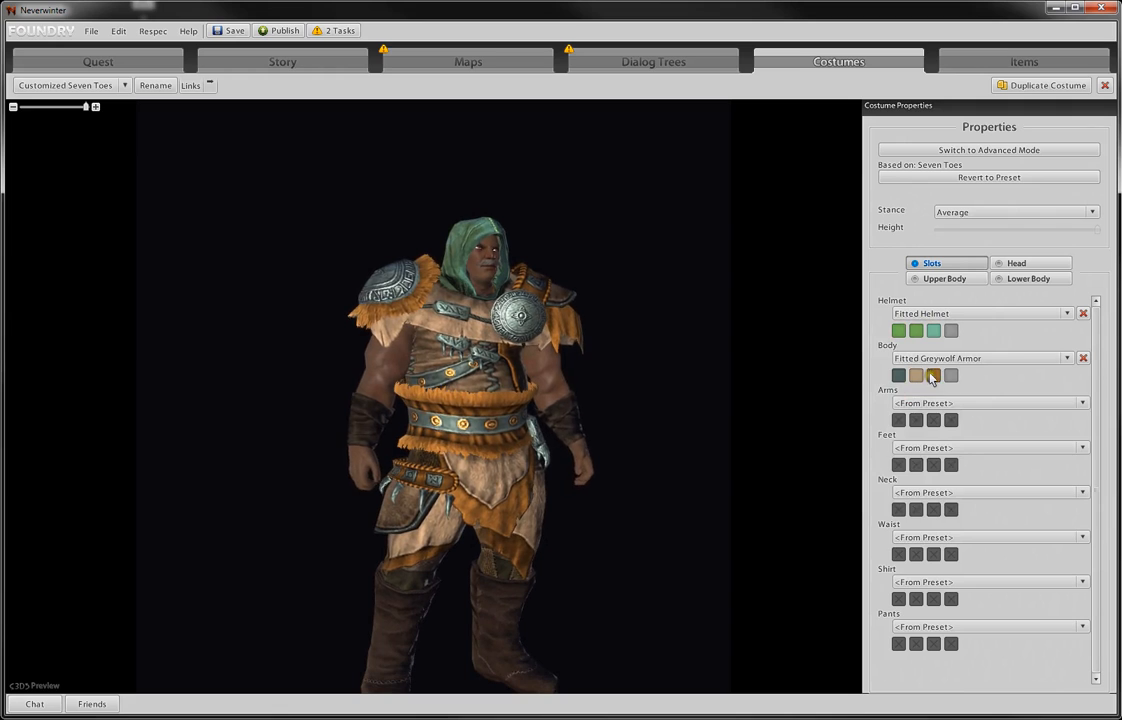
- Recolor the Fitted Greywolf Armor with green as its third color and pale green as its second
{"action": "left_click", "coordinate": [933, 376]}
{"action": "left_click", "coordinate": [889, 418]}
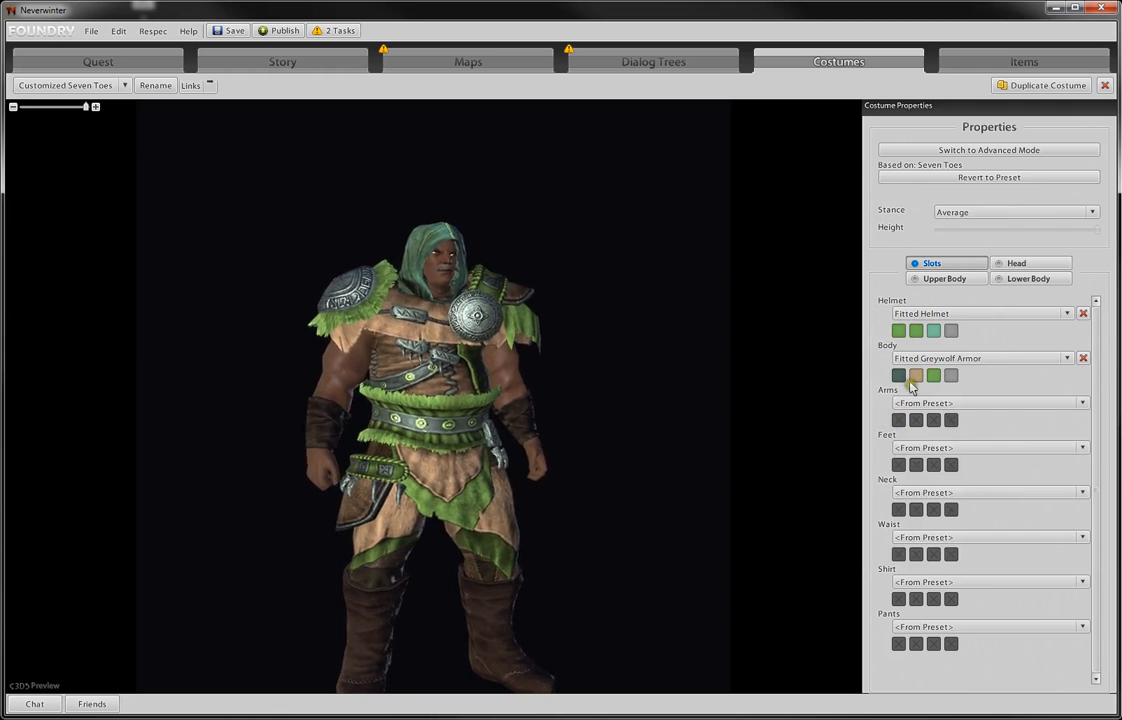
{"action": "left_click", "coordinate": [916, 375]}
{"action": "left_click", "coordinate": [917, 431]}
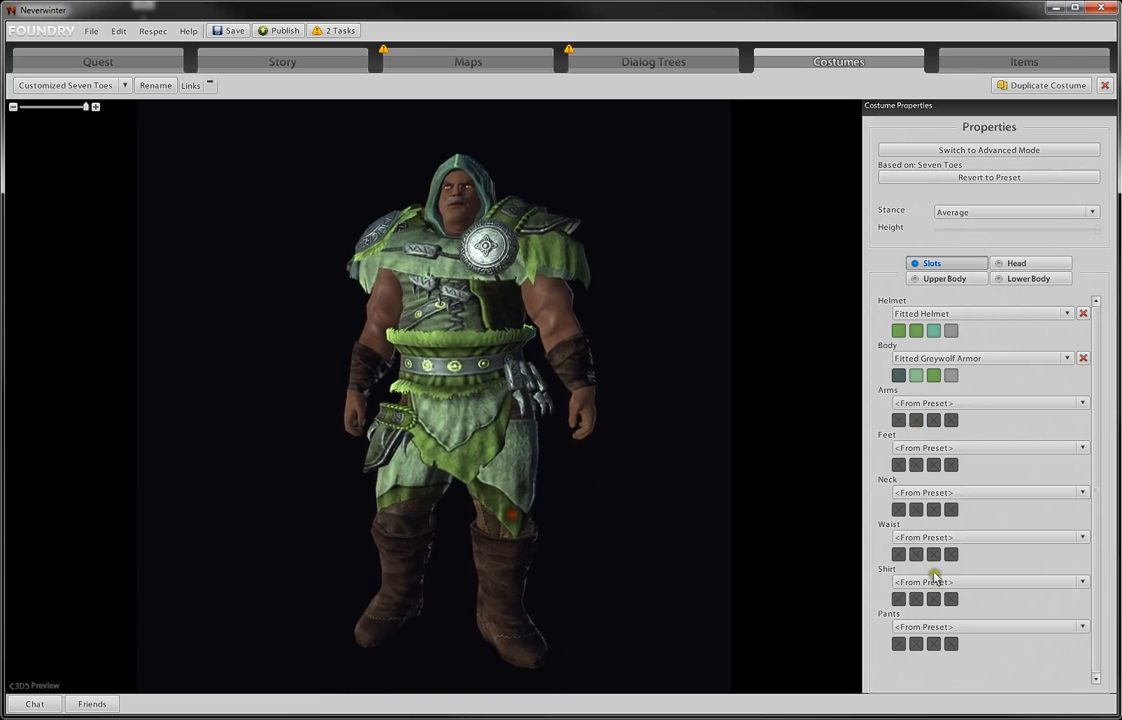
- Set the feet to Control Wizard's Simple Boots, with green as their third color and teal green as their second
{"action": "left_click", "coordinate": [920, 447]}
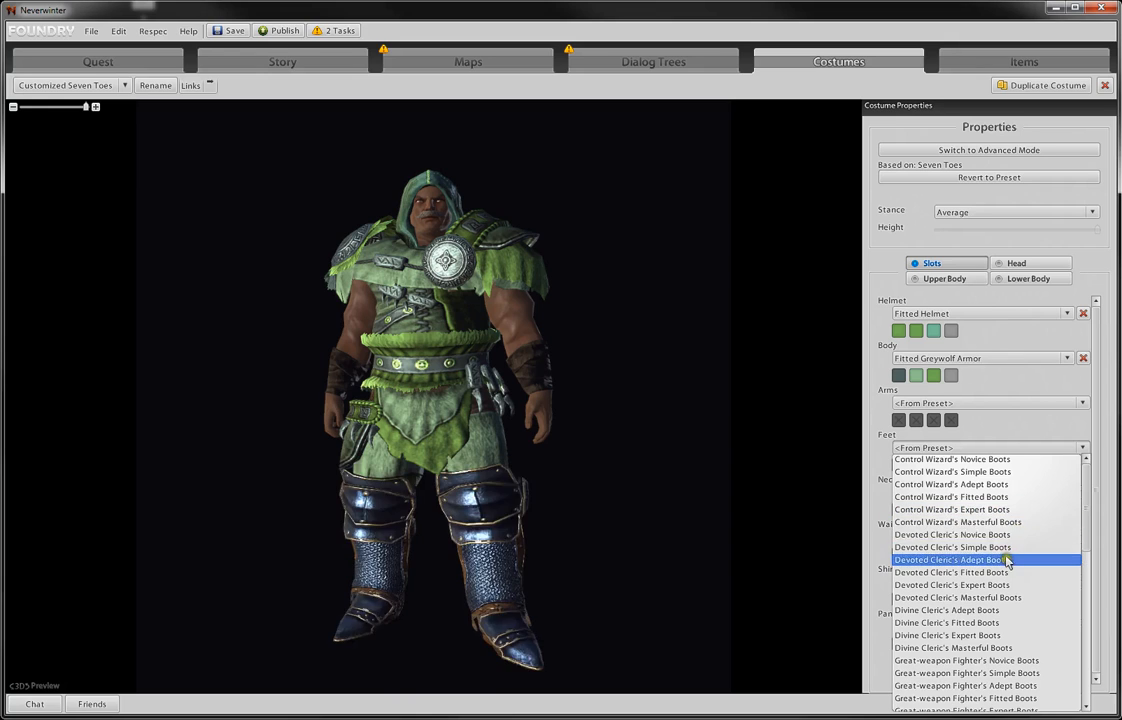
{"action": "left_click", "coordinate": [1010, 472]}
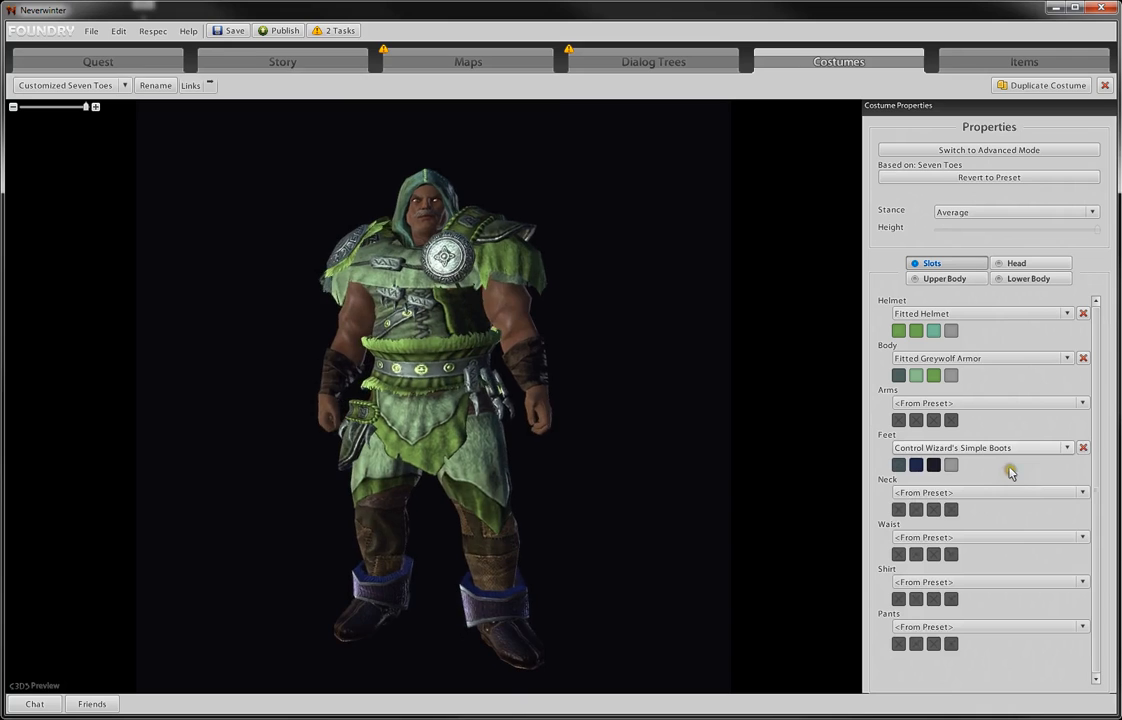
{"action": "left_click", "coordinate": [933, 464]}
{"action": "left_click", "coordinate": [891, 521]}
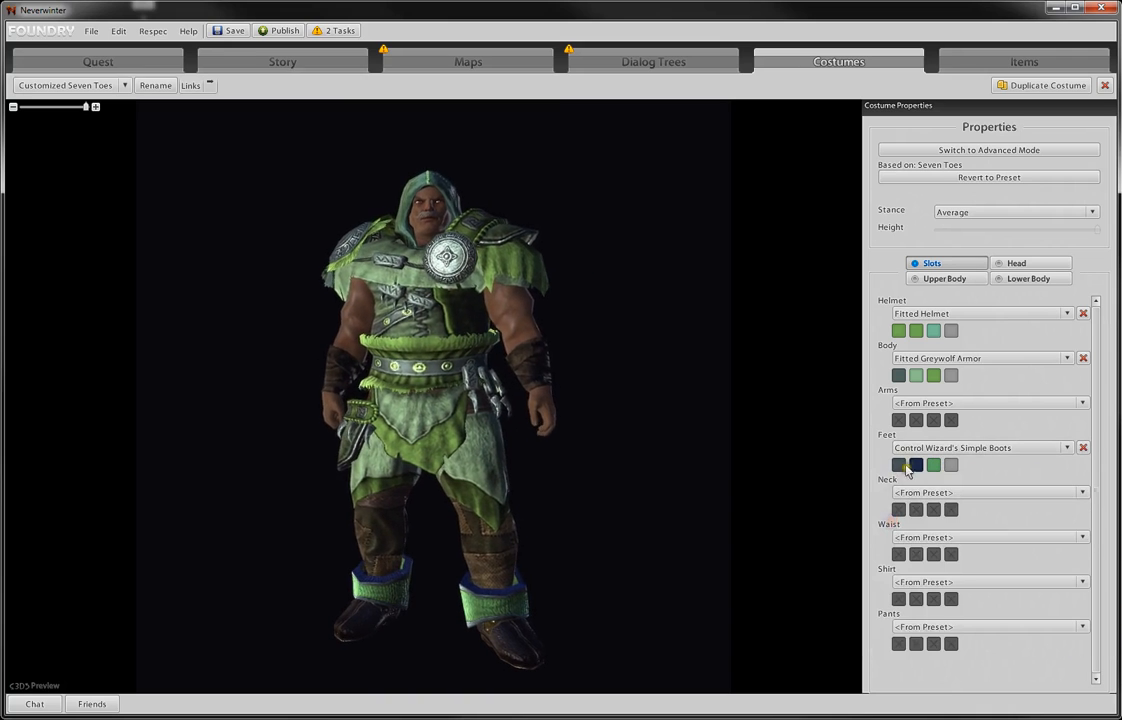
{"action": "left_click", "coordinate": [916, 464]}
{"action": "left_click", "coordinate": [897, 527]}
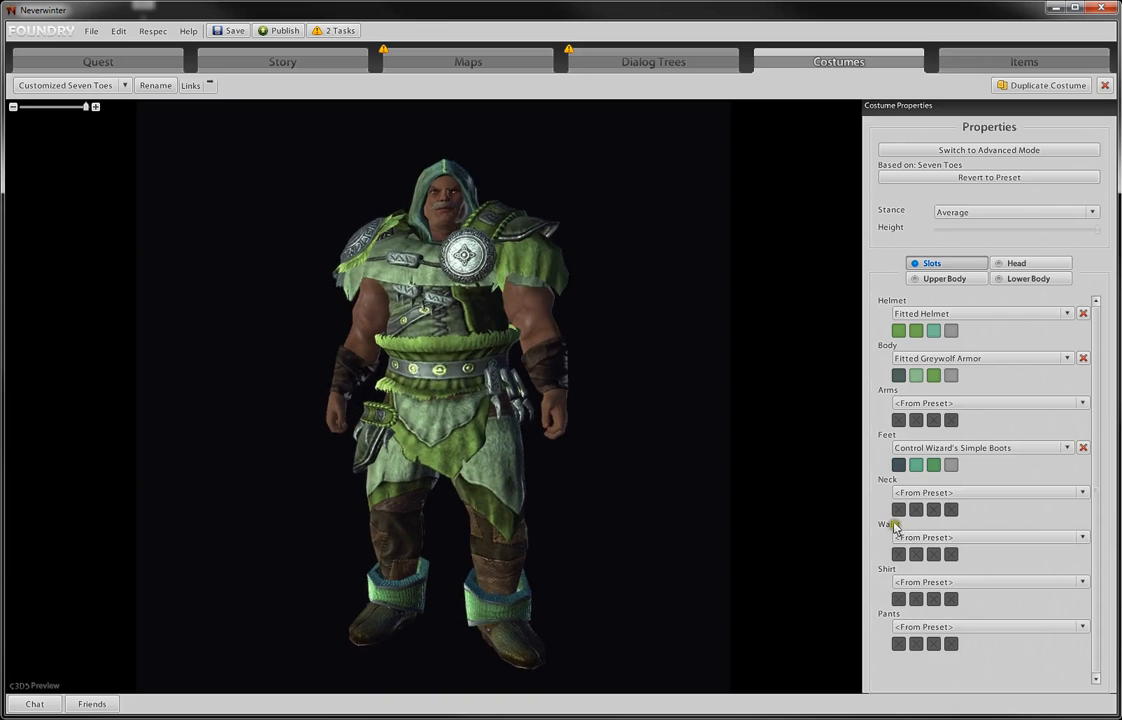
- Set the pants to Peasant's Armor with dark green as their third color
{"action": "left_click", "coordinate": [945, 627]}
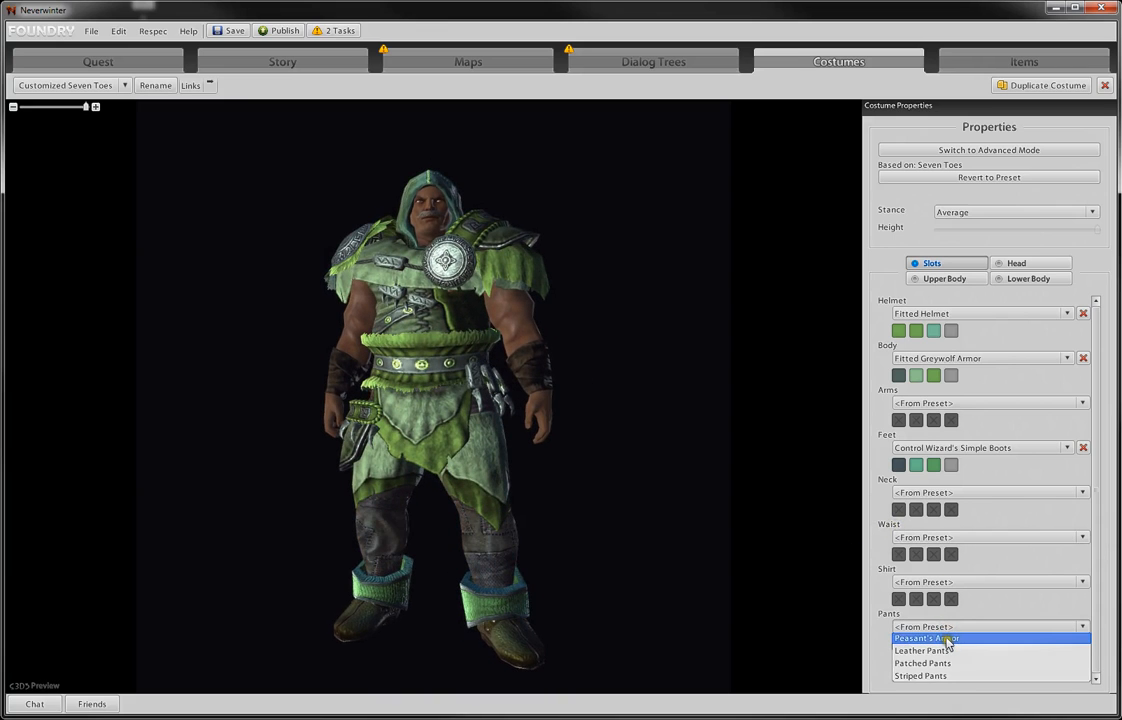
{"action": "left_click", "coordinate": [940, 638]}
{"action": "left_click", "coordinate": [934, 645]}
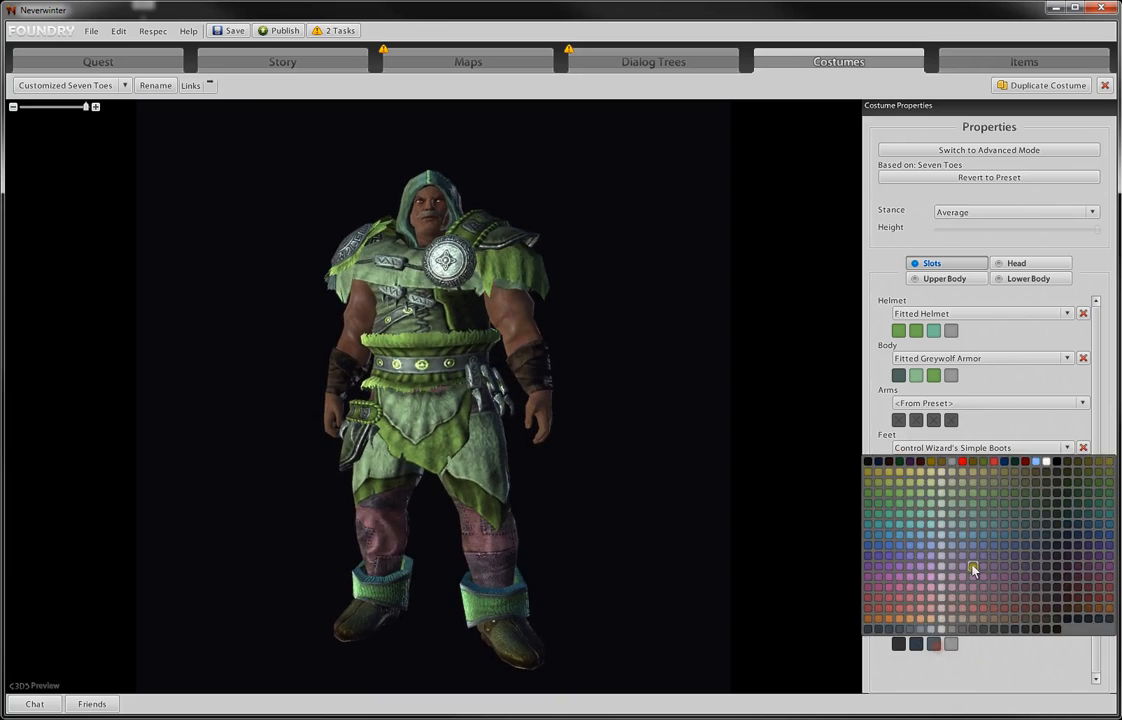
{"action": "left_click", "coordinate": [1075, 496]}
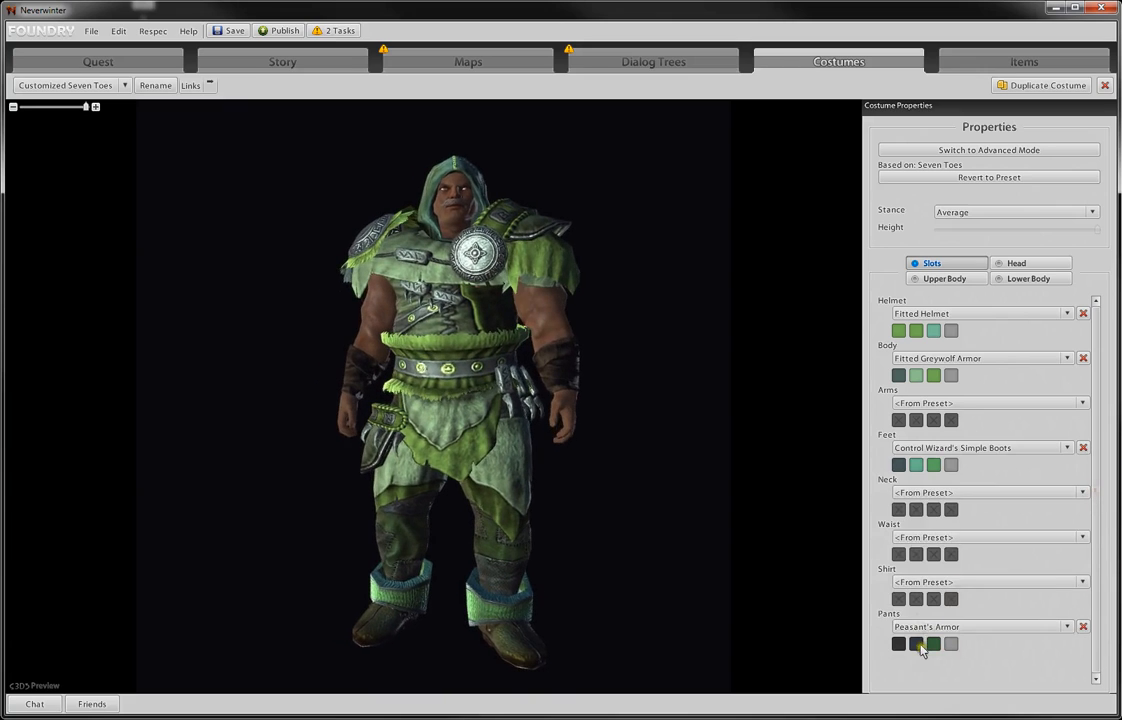
- Set the shirt slot to Shirt with green as its second color, and recolor the pants' second color teal green
{"action": "left_click", "coordinate": [916, 645]}
{"action": "left_click", "coordinate": [897, 527]}
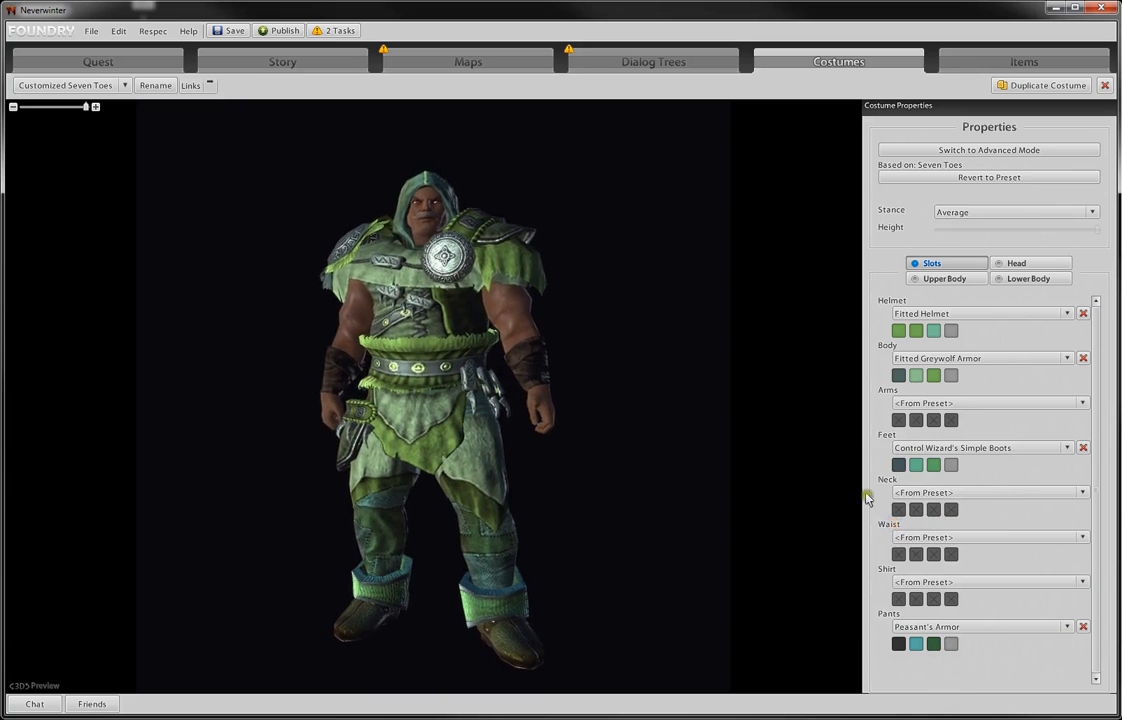
{"action": "left_click", "coordinate": [917, 582]}
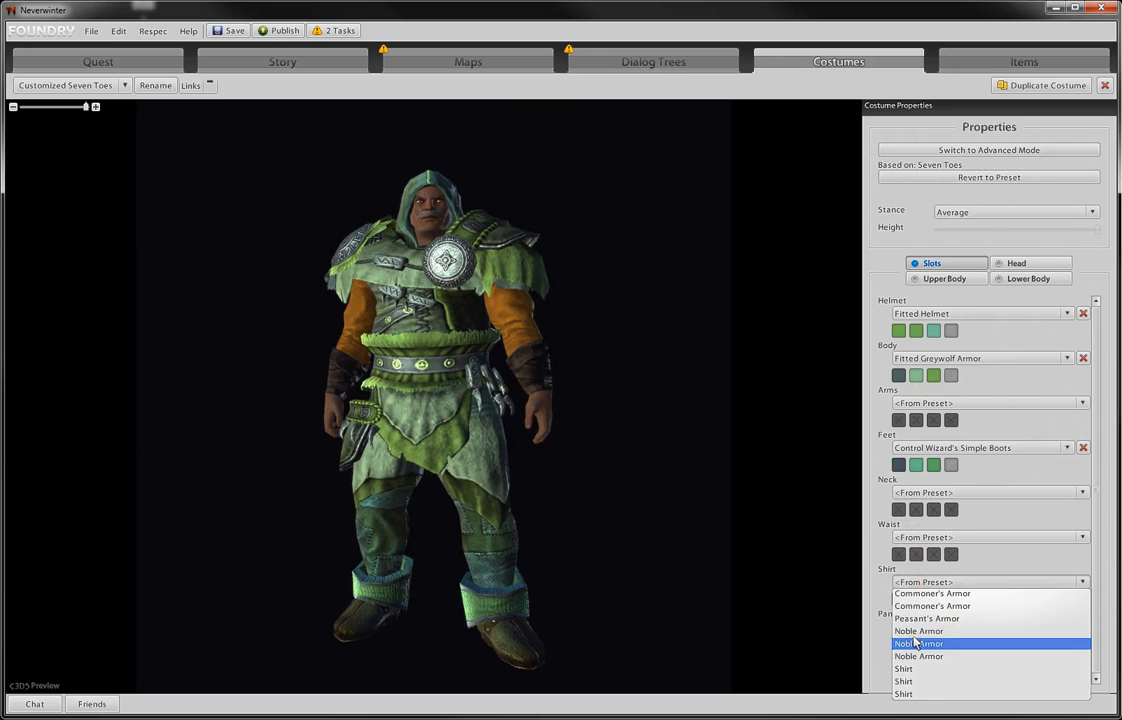
{"action": "left_click", "coordinate": [916, 668]}
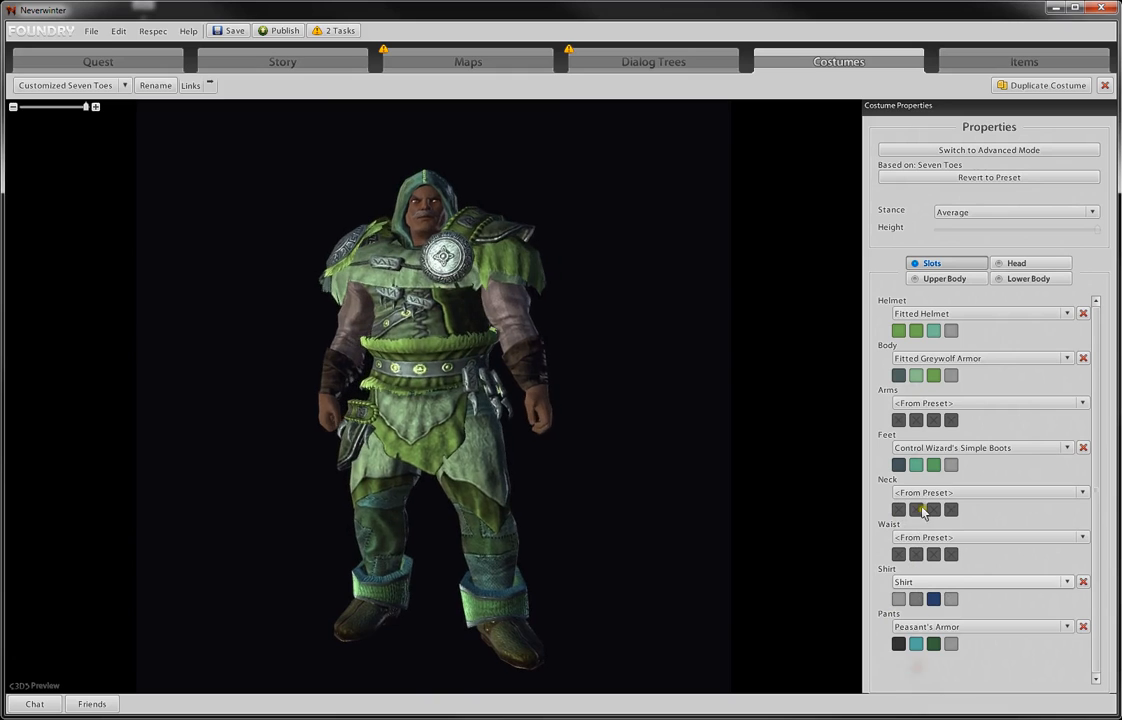
{"action": "left_click", "coordinate": [916, 598]}
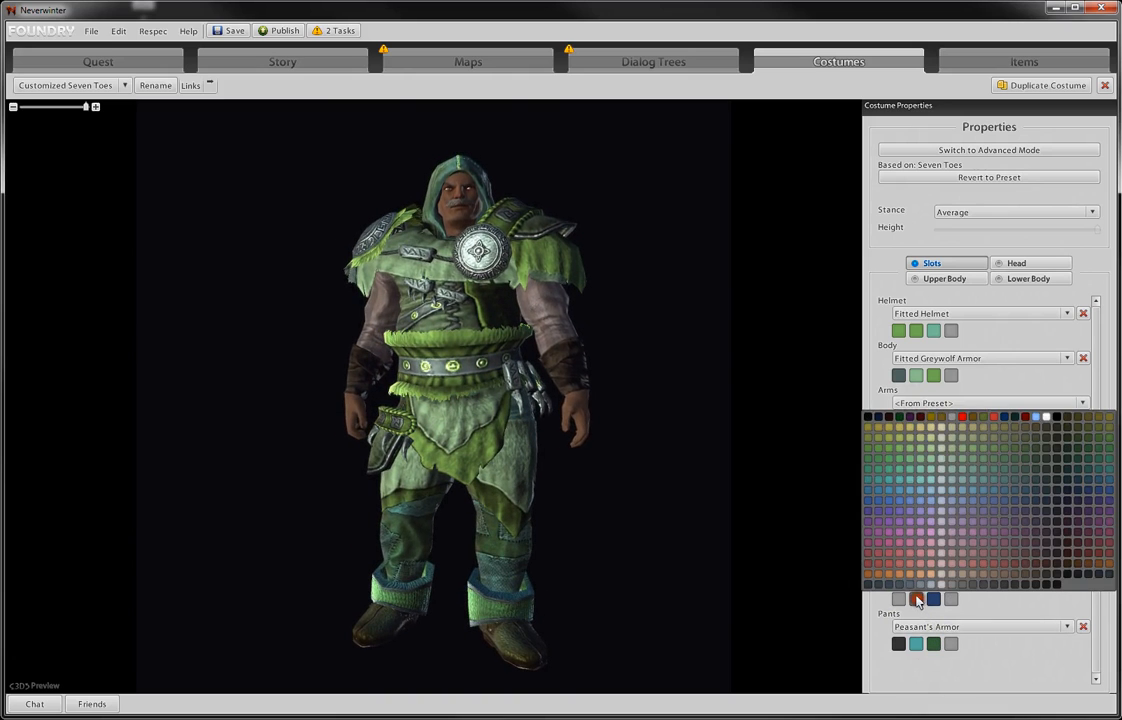
{"action": "left_click", "coordinate": [897, 461]}
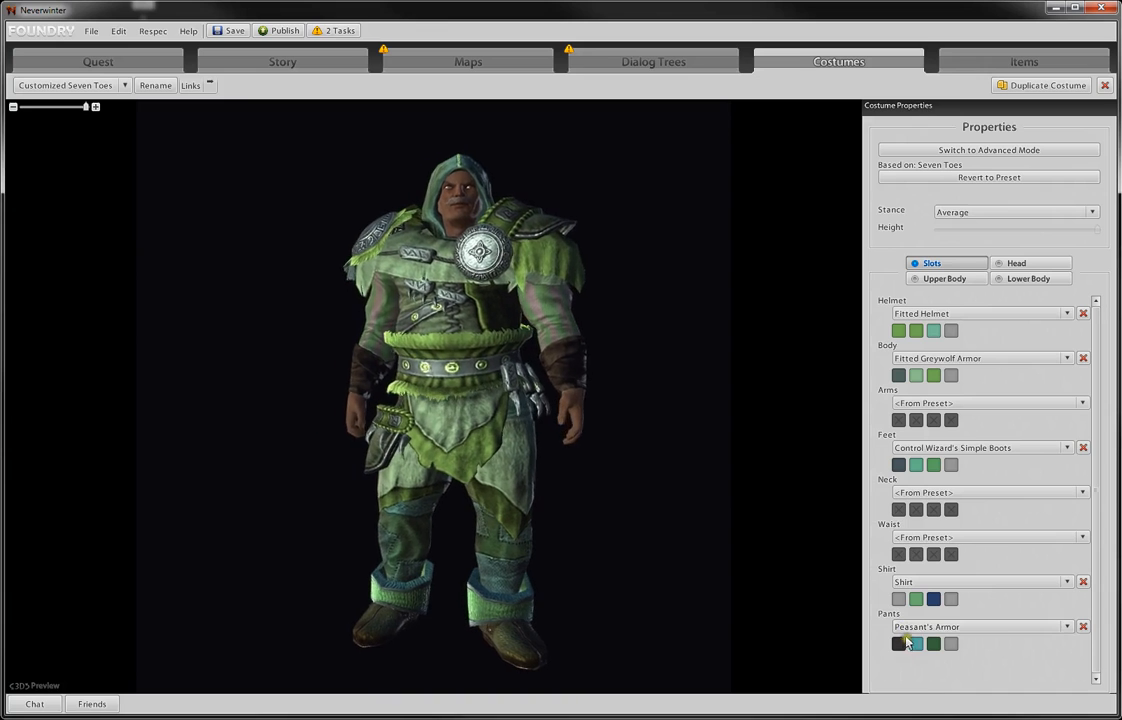
{"action": "left_click", "coordinate": [899, 643]}
{"action": "left_click", "coordinate": [879, 505]}
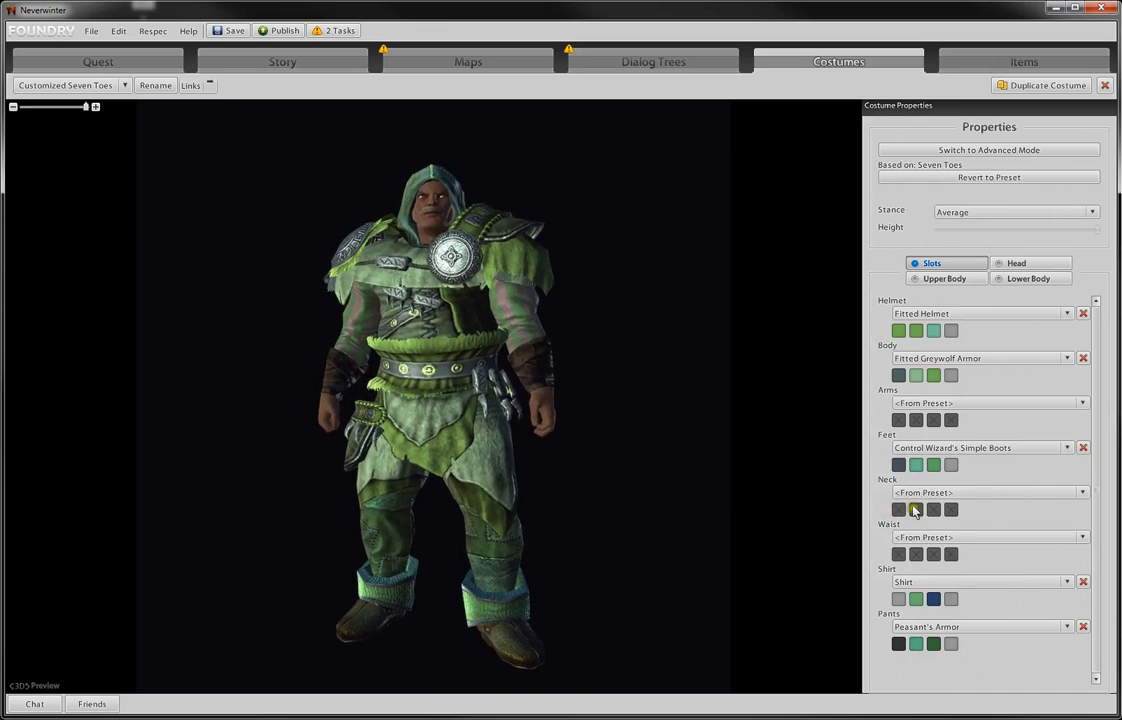
- Set the arms to Control Wizard's Fitted Gloves, with light green as their third color and green as their second
{"action": "left_click", "coordinate": [921, 403]}
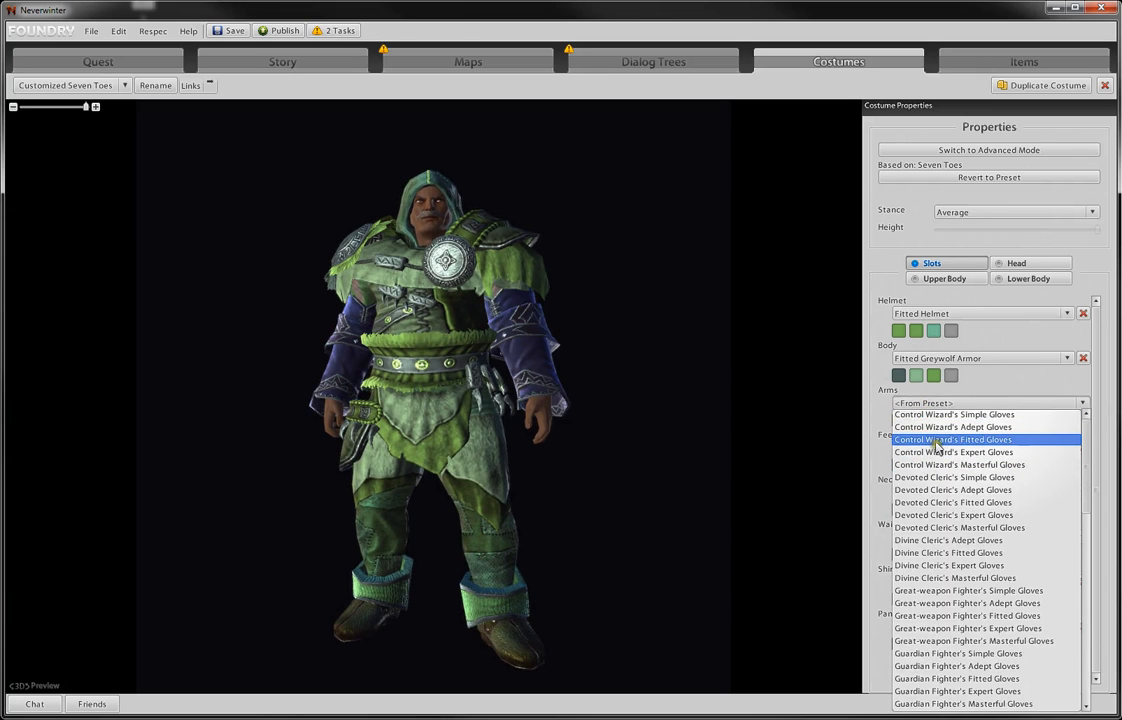
{"action": "left_click", "coordinate": [936, 440]}
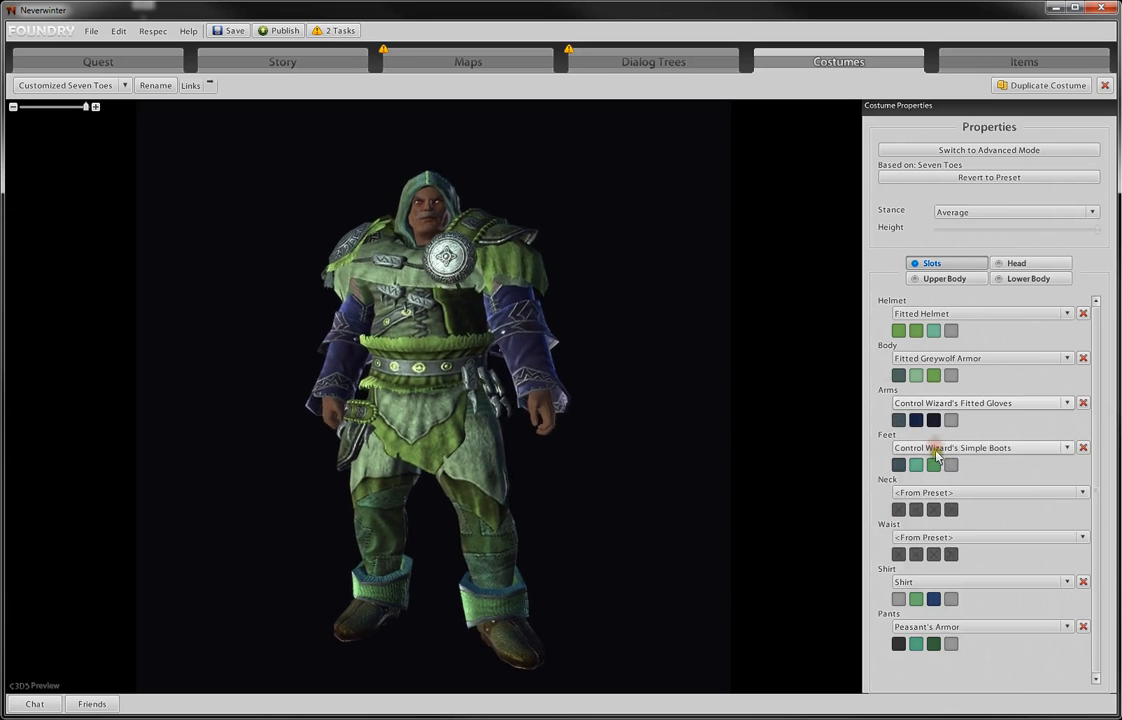
{"action": "left_click", "coordinate": [933, 420]}
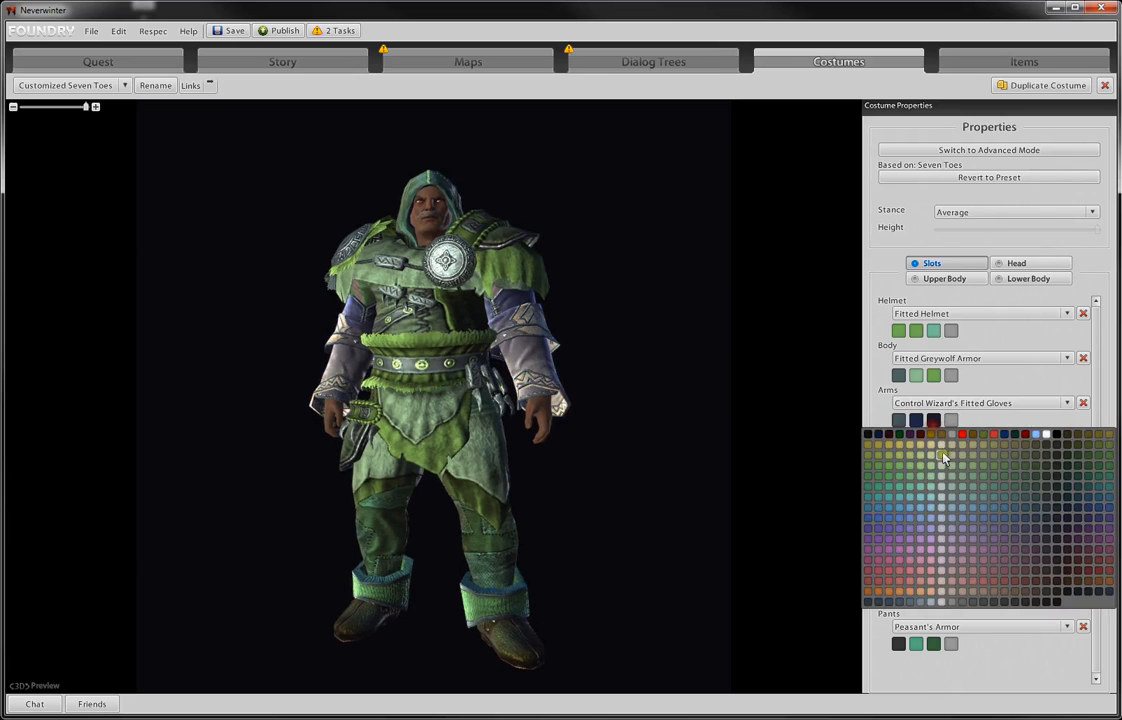
{"action": "left_click", "coordinate": [920, 466]}
{"action": "left_click", "coordinate": [916, 420]}
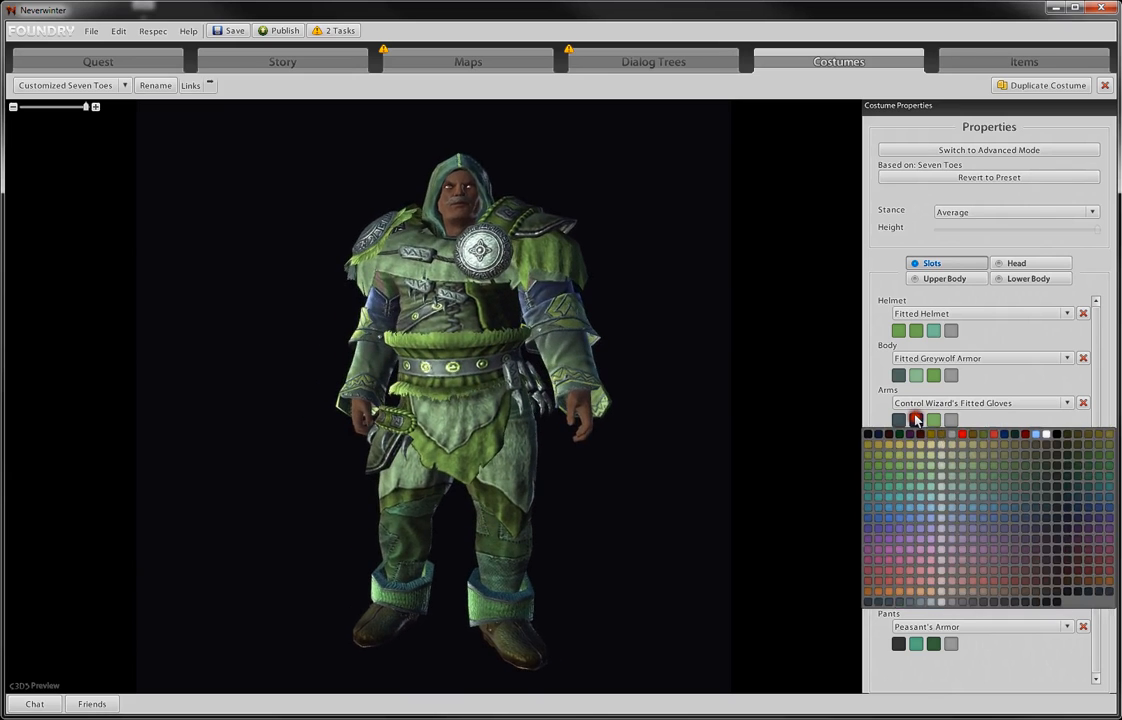
{"action": "left_click", "coordinate": [877, 469]}
{"action": "left_click_drag", "start_coordinate": [620, 370], "coordinate": [565, 368]}
{"action": "mouse_move", "coordinate": [846, 175]}
{"action": "left_mouse_down"}
{"action": "mouse_move", "coordinate": [563, 386]}
{"action": "mouse_move", "coordinate": [846, 193]}
{"action": "left_mouse_up"}
- Return to the Verdant Grove map and move Barthox Bimbleberry to about X 364, Z 724 feet
{"action": "left_click", "coordinate": [470, 60]}
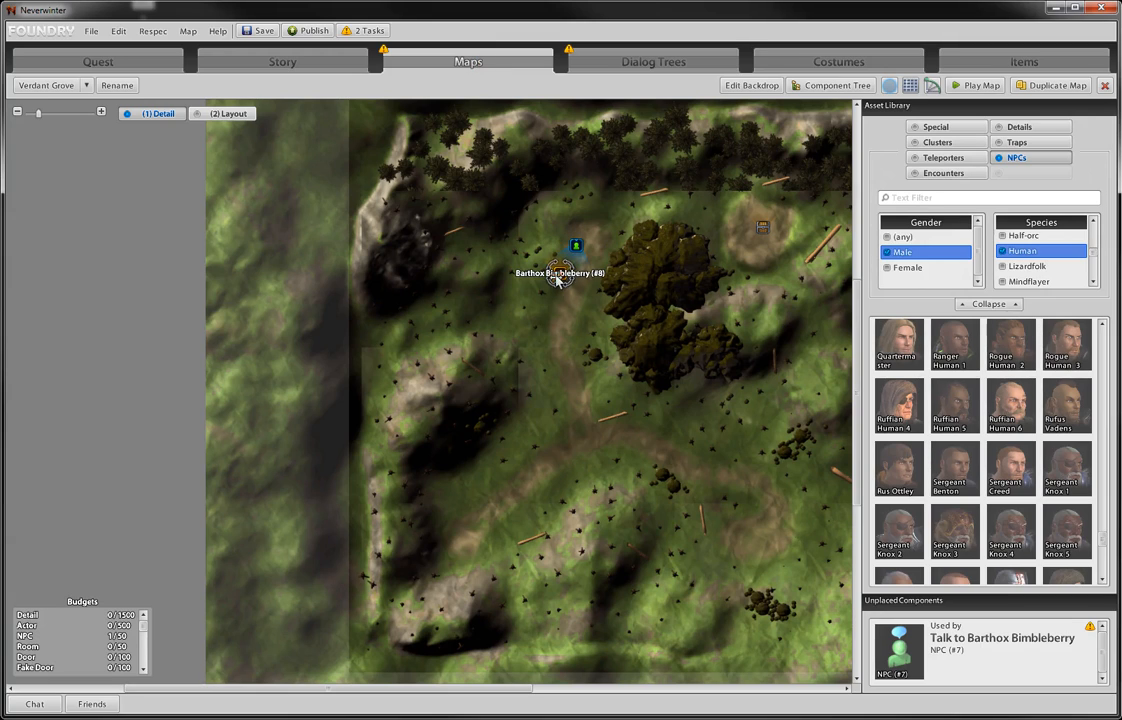
{"action": "left_click", "coordinate": [560, 277]}
{"action": "left_click_drag", "start_coordinate": [572, 277], "coordinate": [557, 272]}
- Filter the NPC library to the Animal species with "bea" and place Cave Bear 3 beside Barthox Bimbleberry
{"action": "left_click", "coordinate": [1022, 252]}
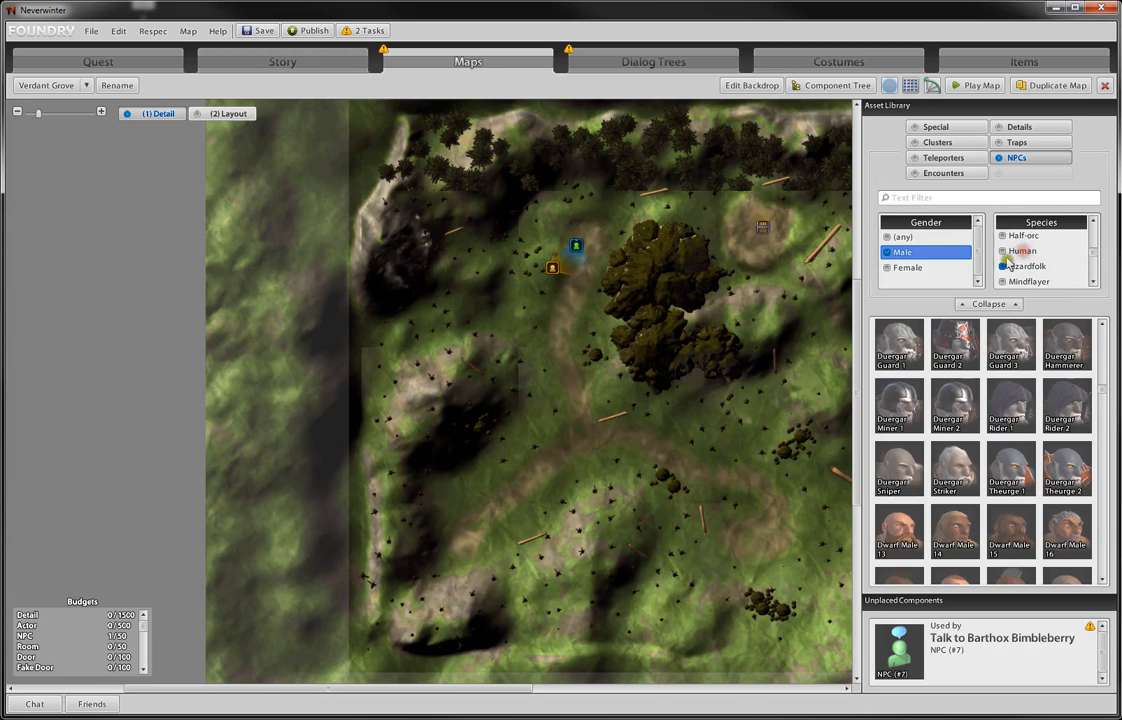
{"action": "scroll", "coordinate": [1028, 255], "scroll_direction": "up", "scroll_amount": 5}
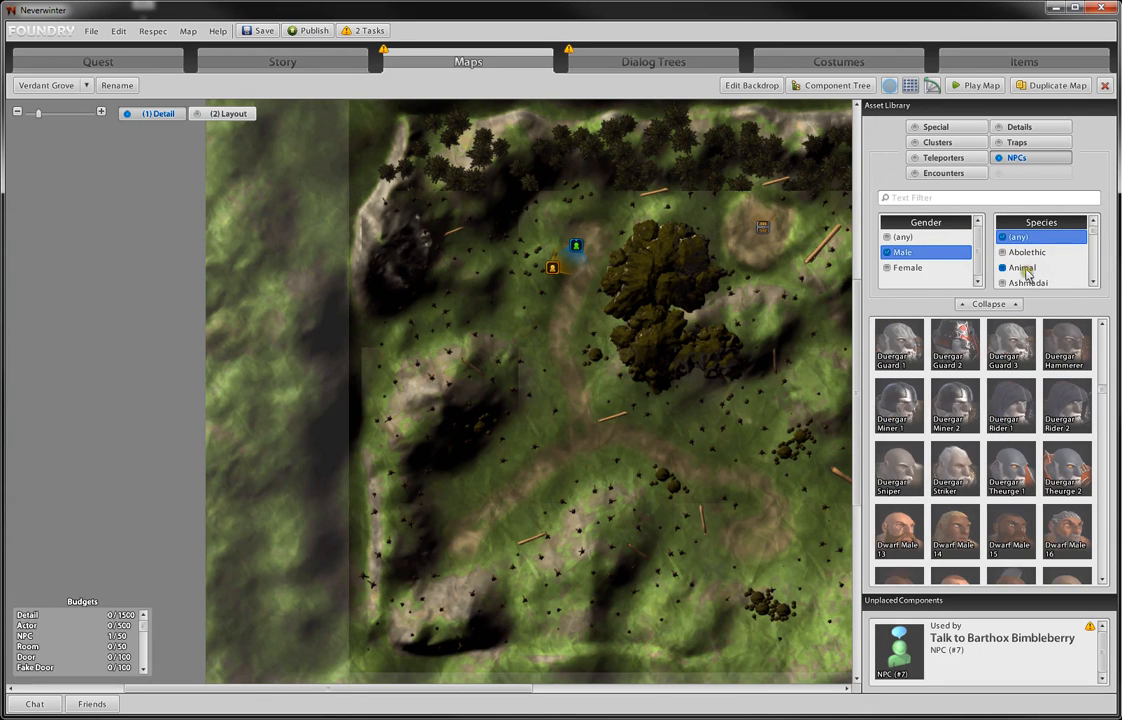
{"action": "left_click", "coordinate": [1022, 268]}
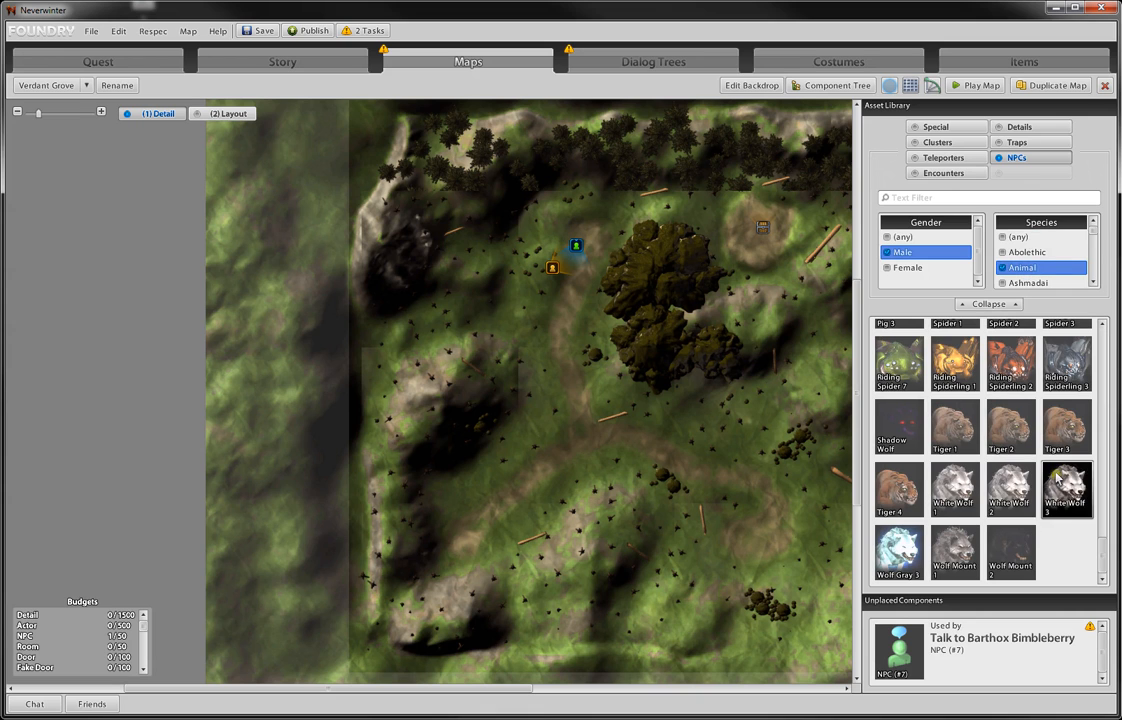
{"action": "scroll", "coordinate": [1058, 480], "scroll_direction": "up", "scroll_amount": 10}
{"action": "scroll", "coordinate": [1048, 462], "scroll_direction": "up", "scroll_amount": 5}
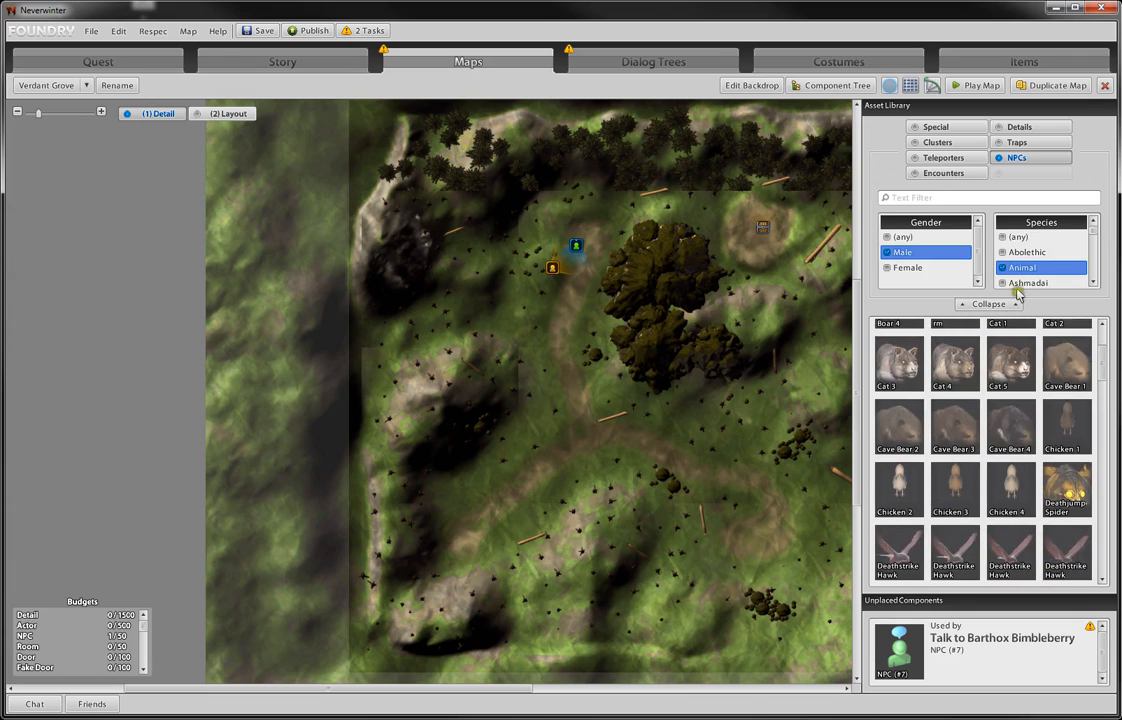
{"action": "type", "text": "bea"}
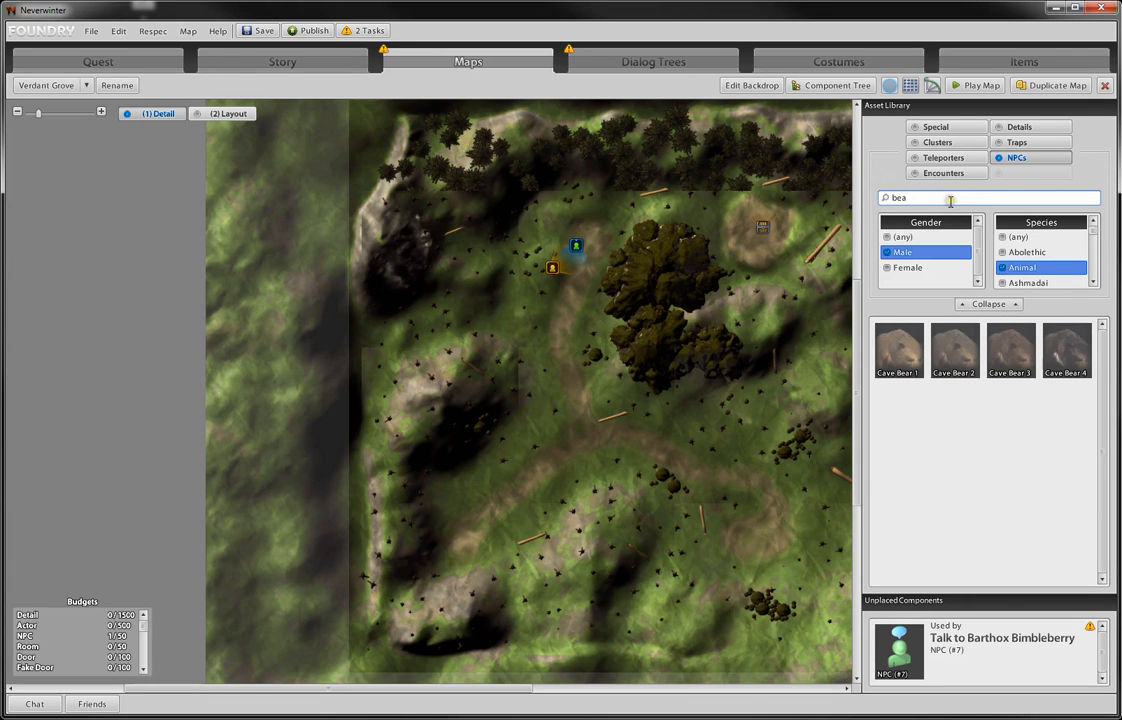
{"action": "mouse_move", "coordinate": [1007, 385]}
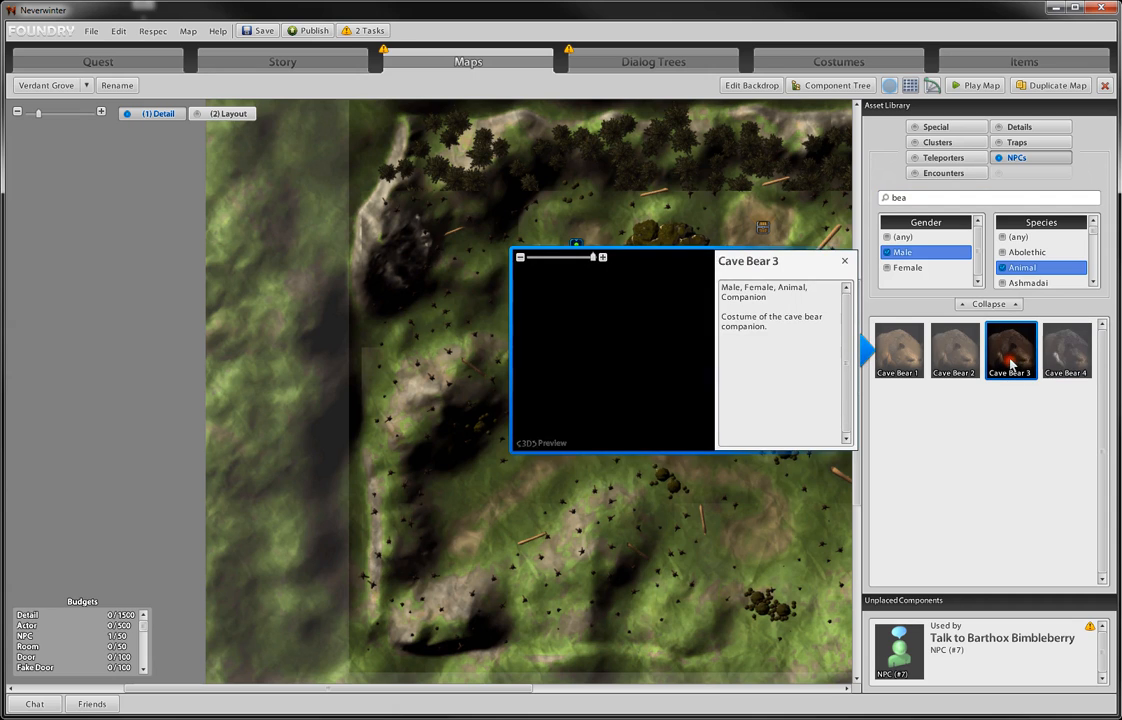
{"action": "left_click_drag", "start_coordinate": [1022, 381], "coordinate": [835, 392]}
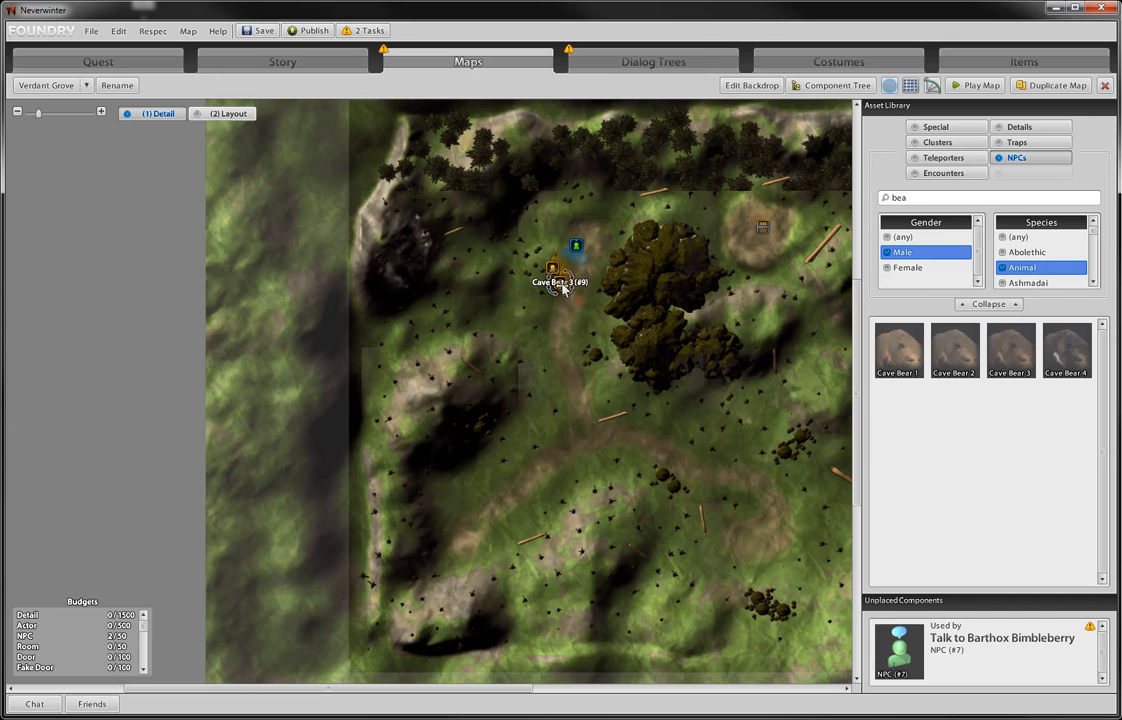
- Position the placed cave bear at about X 370, Z 686 feet and name it Belly Bear
{"action": "left_click_drag", "start_coordinate": [558, 282], "coordinate": [559, 284]}
{"action": "double_click", "coordinate": [554, 288]}
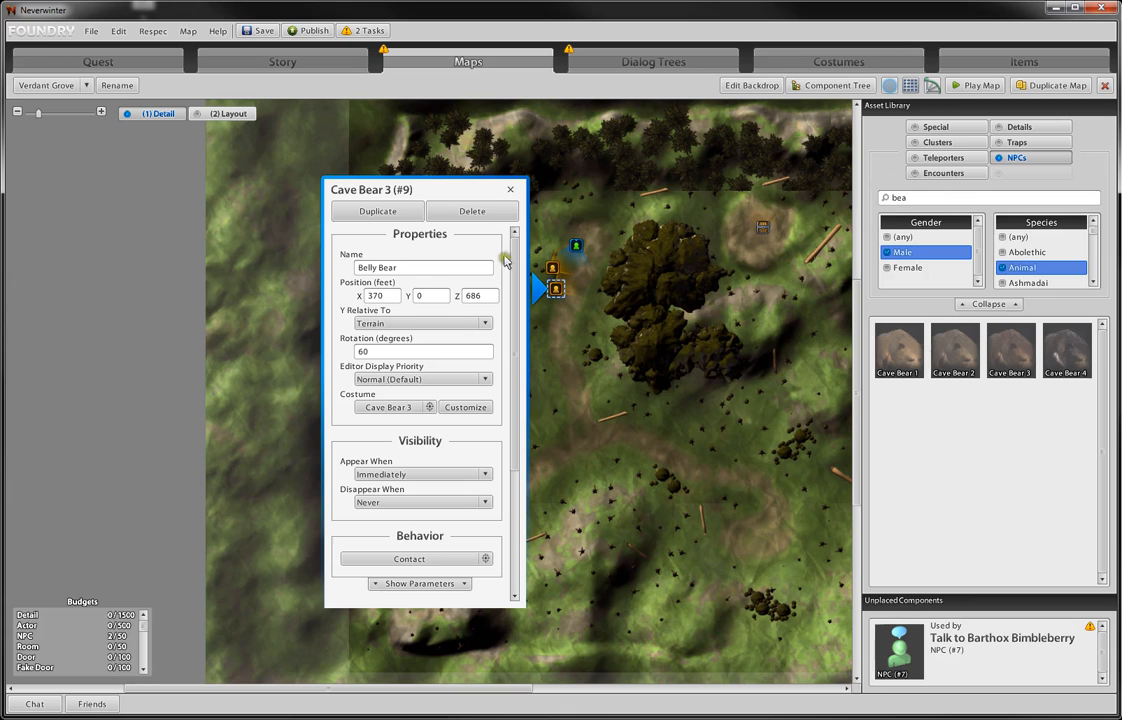
{"action": "left_click", "coordinate": [509, 192]}
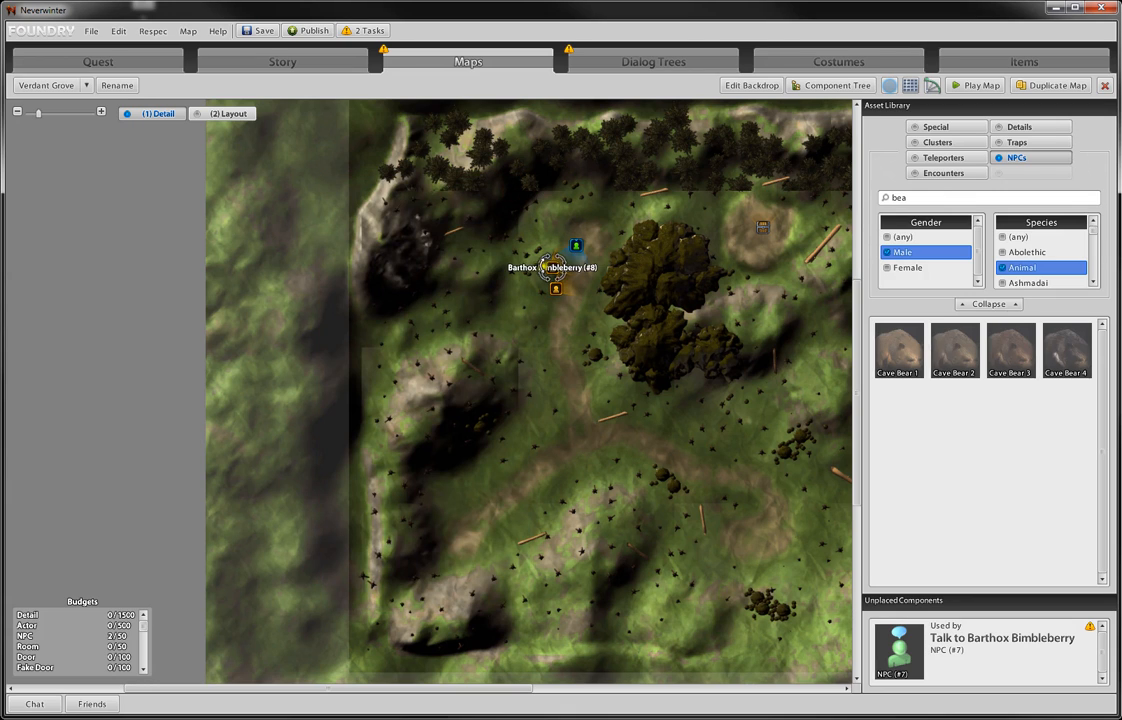
- Give Barthox Bimbleberry's Contact behavior the looping animation "Cheer, wave"
{"action": "left_click", "coordinate": [548, 268]}
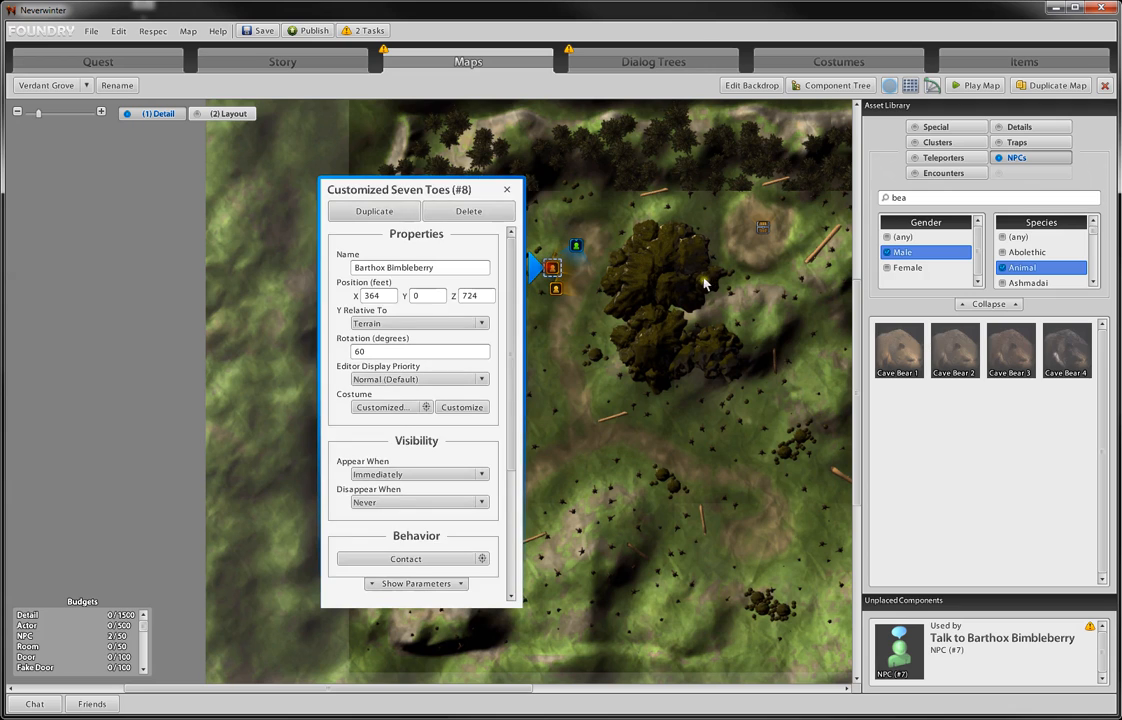
{"action": "left_click", "coordinate": [459, 446]}
{"action": "scroll", "coordinate": [472, 440], "scroll_direction": "down", "scroll_amount": 2}
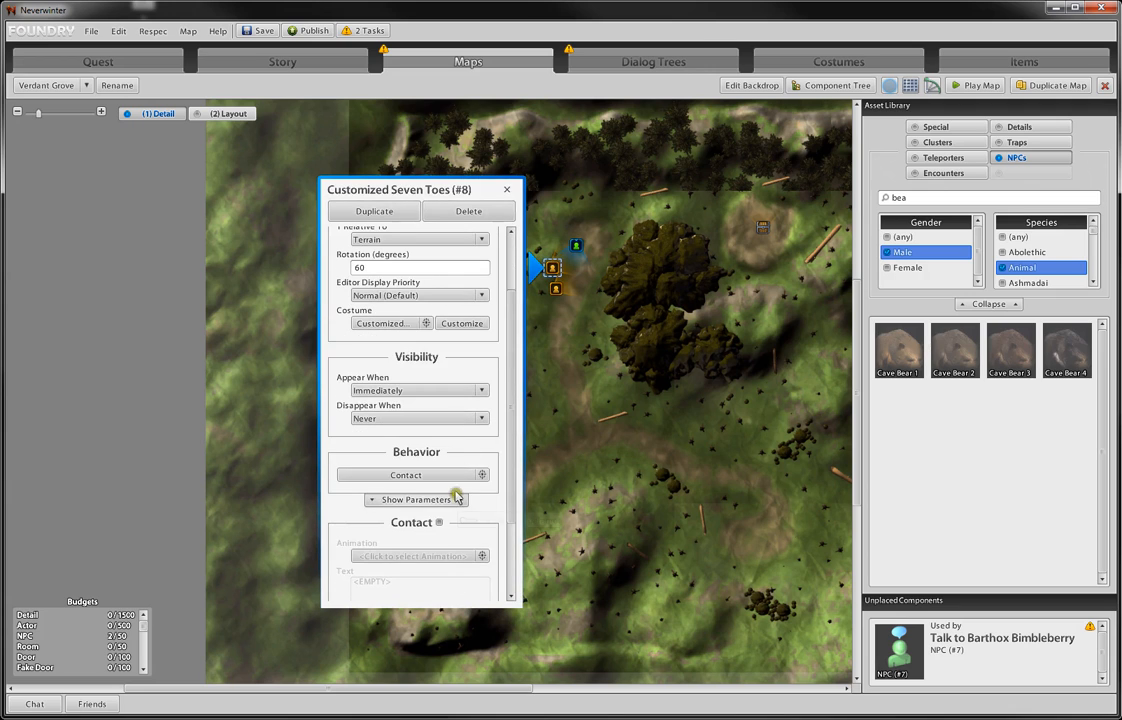
{"action": "left_click", "coordinate": [414, 499]}
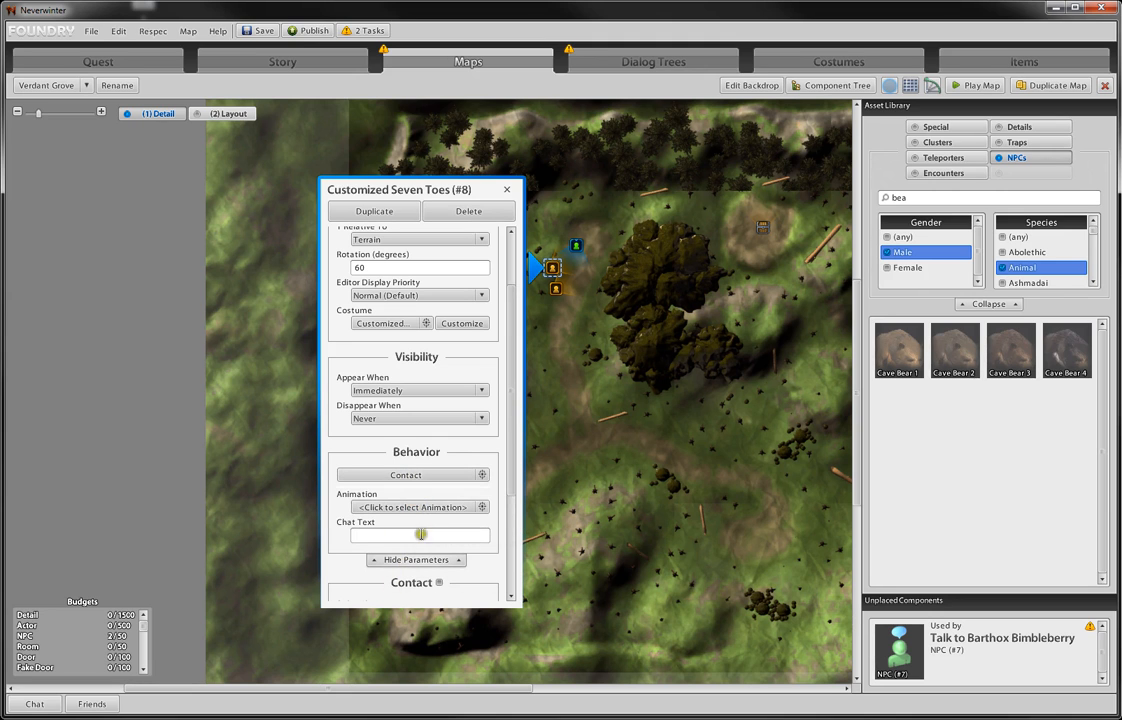
{"action": "left_click", "coordinate": [417, 510]}
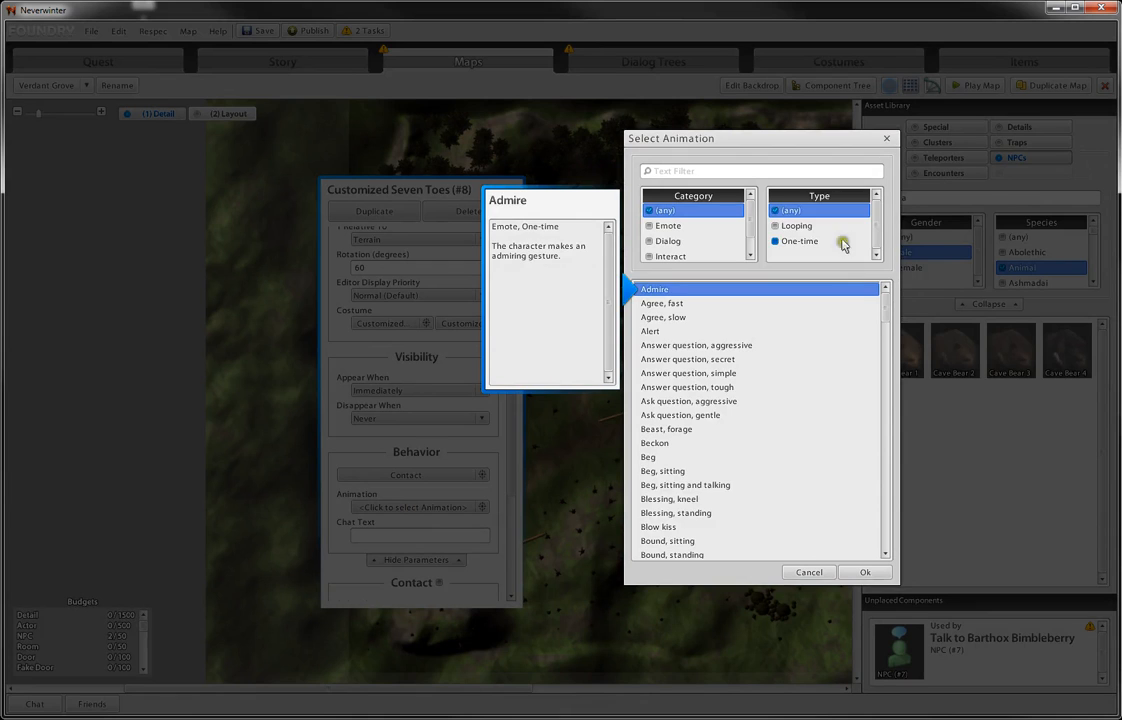
{"action": "left_click", "coordinate": [806, 226]}
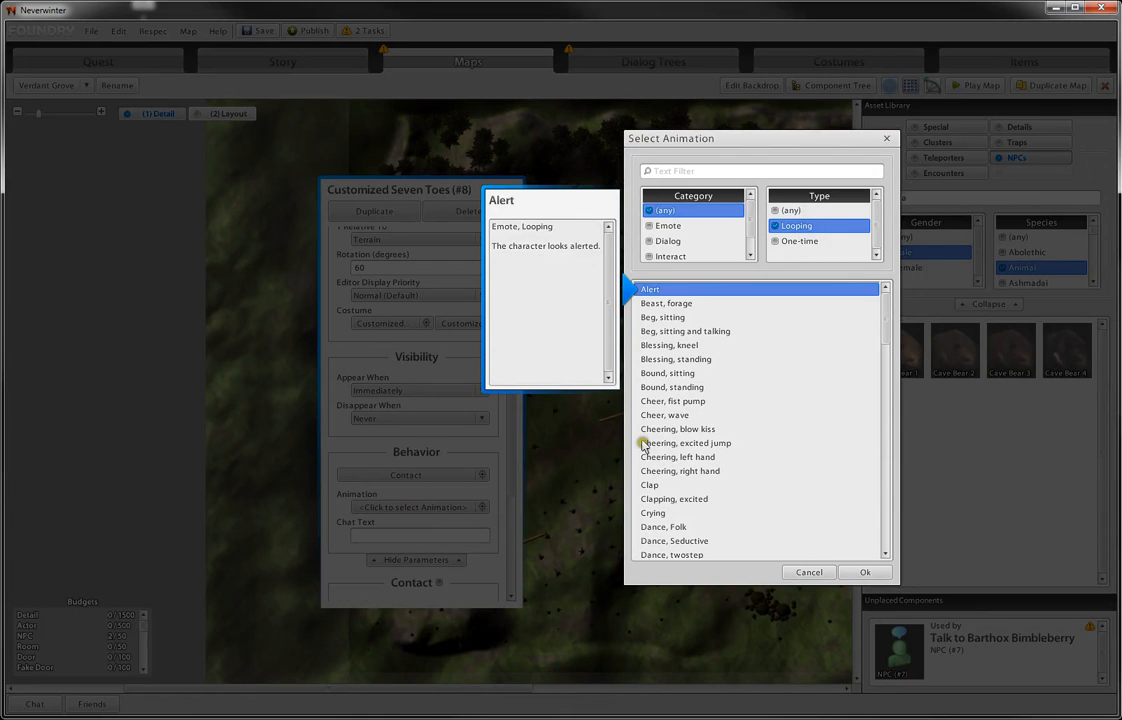
{"action": "left_click", "coordinate": [690, 417]}
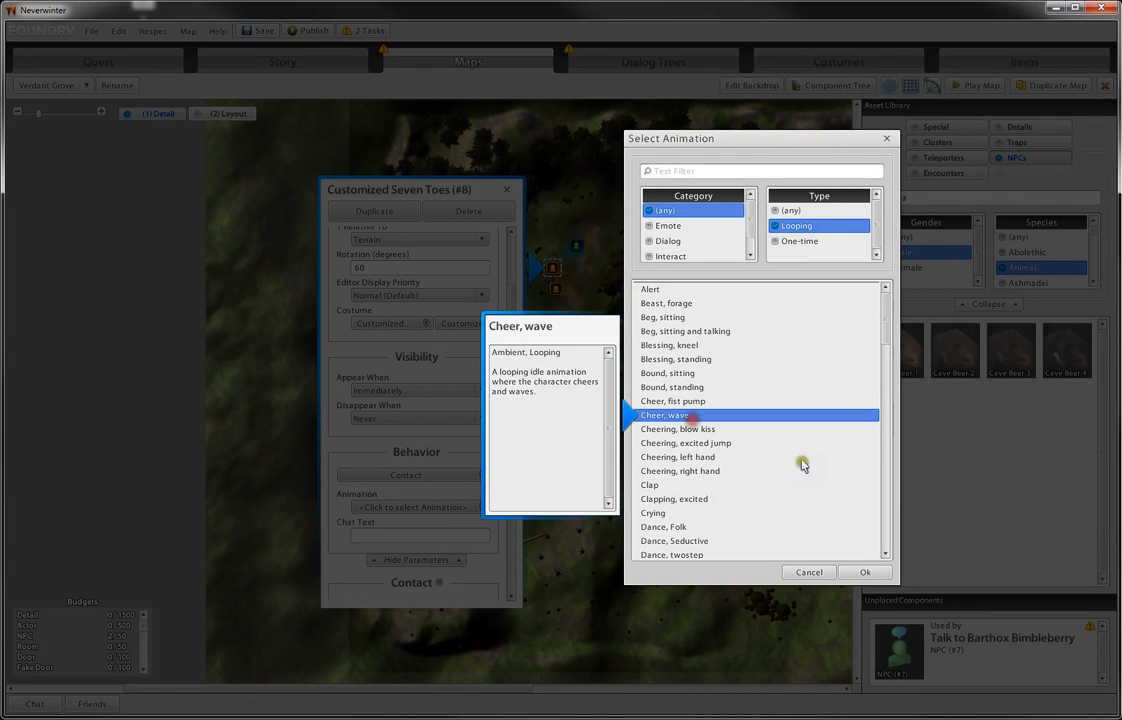
{"action": "left_click", "coordinate": [868, 573]}
{"action": "left_click", "coordinate": [508, 191]}
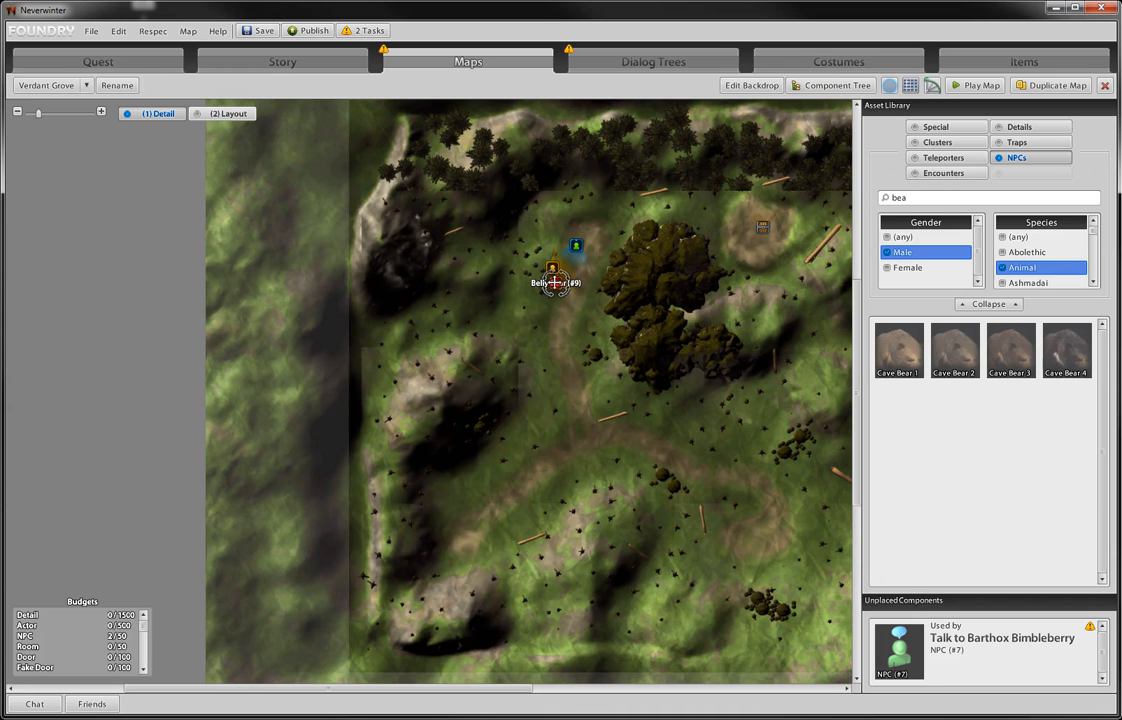
- Move Belly Bear slightly closer to Barthox Bimbleberry and set the bear's behavior to Timid Creature
{"action": "left_click", "coordinate": [555, 286]}
{"action": "scroll", "coordinate": [437, 470], "scroll_direction": "down", "scroll_amount": 3}
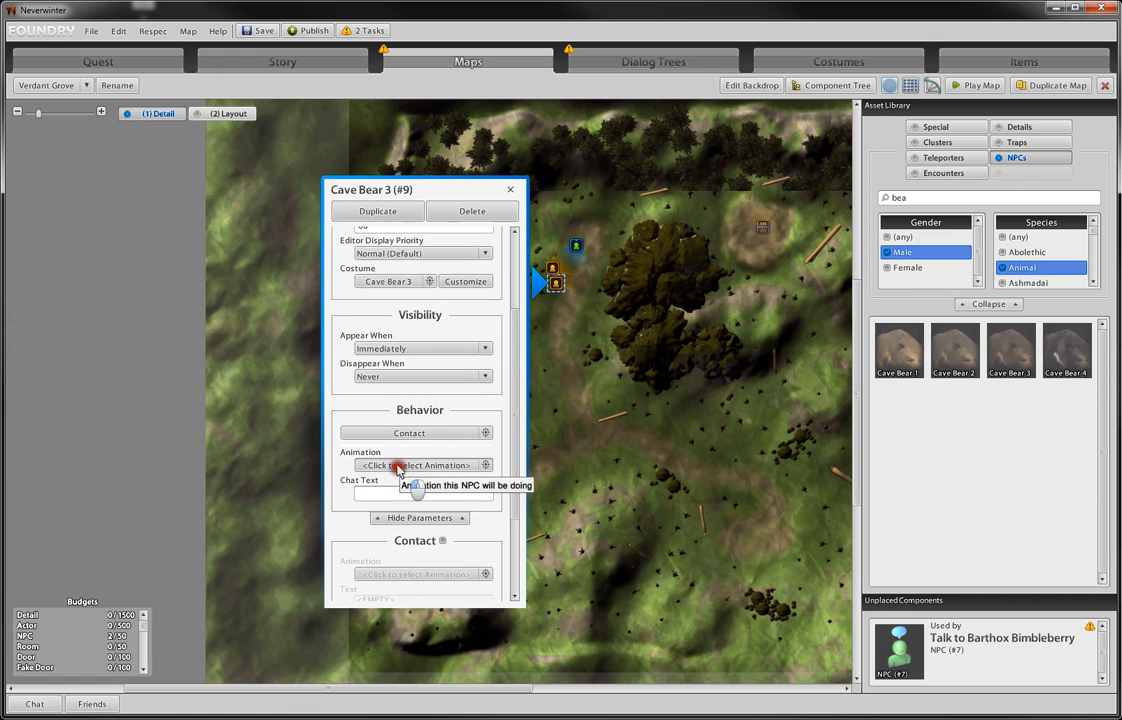
{"action": "left_click", "coordinate": [401, 464]}
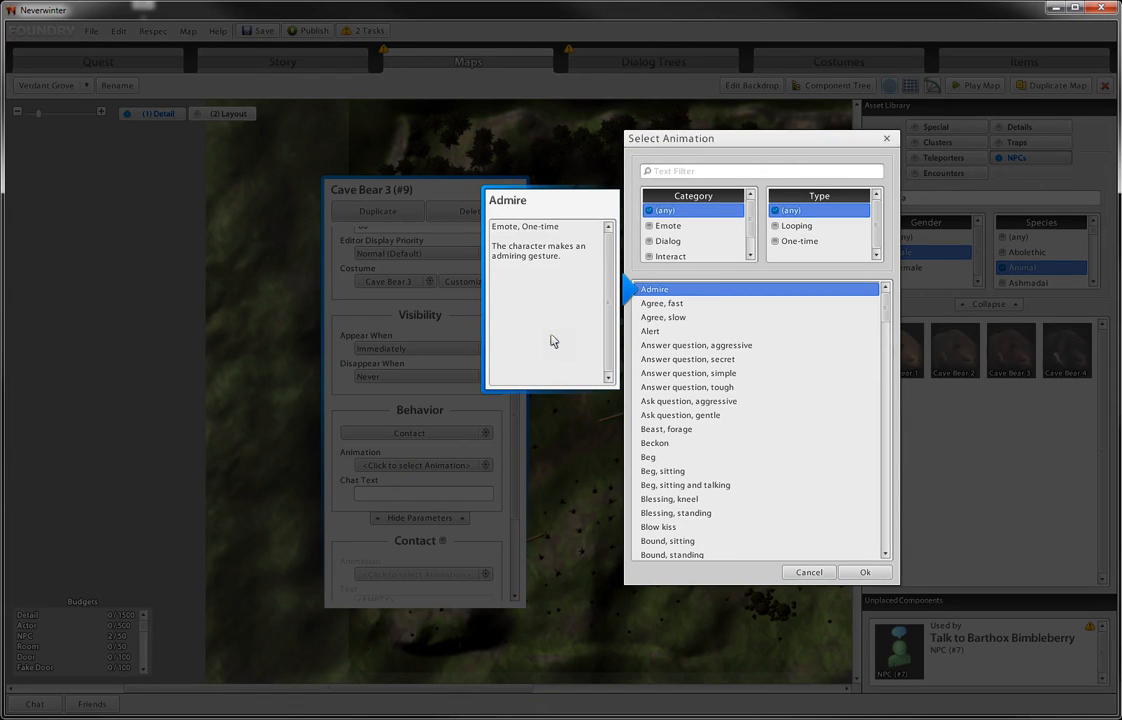
{"action": "left_click", "coordinate": [810, 574]}
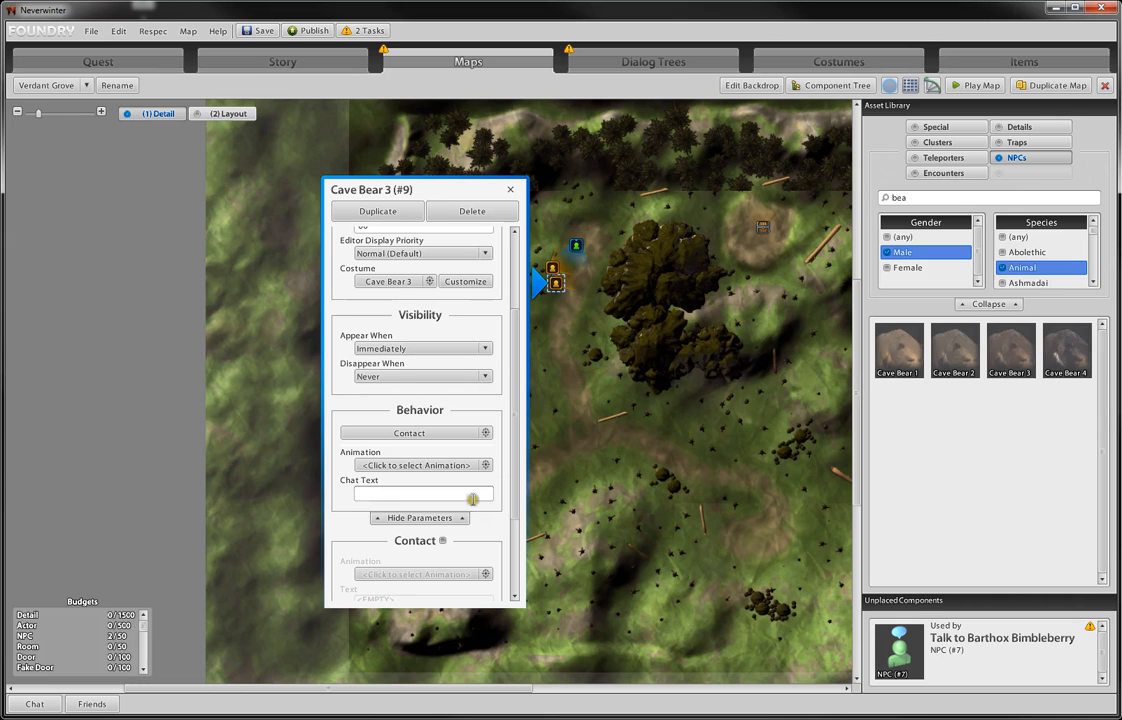
{"action": "left_click", "coordinate": [469, 437]}
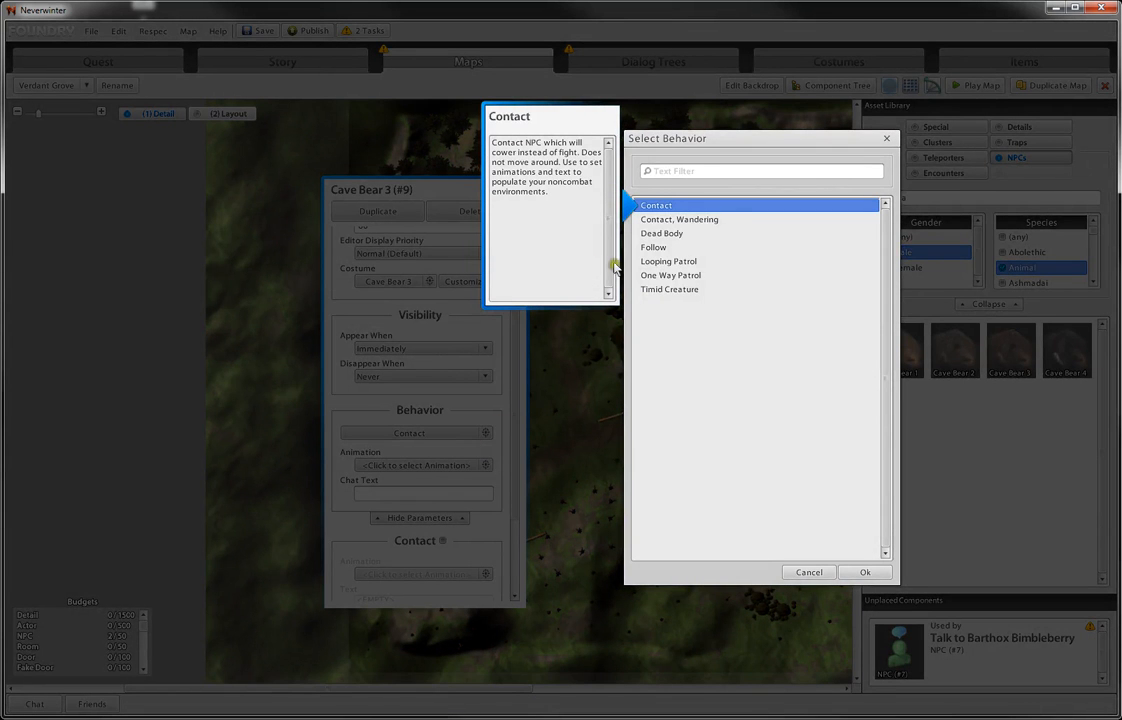
{"action": "left_click", "coordinate": [681, 220]}
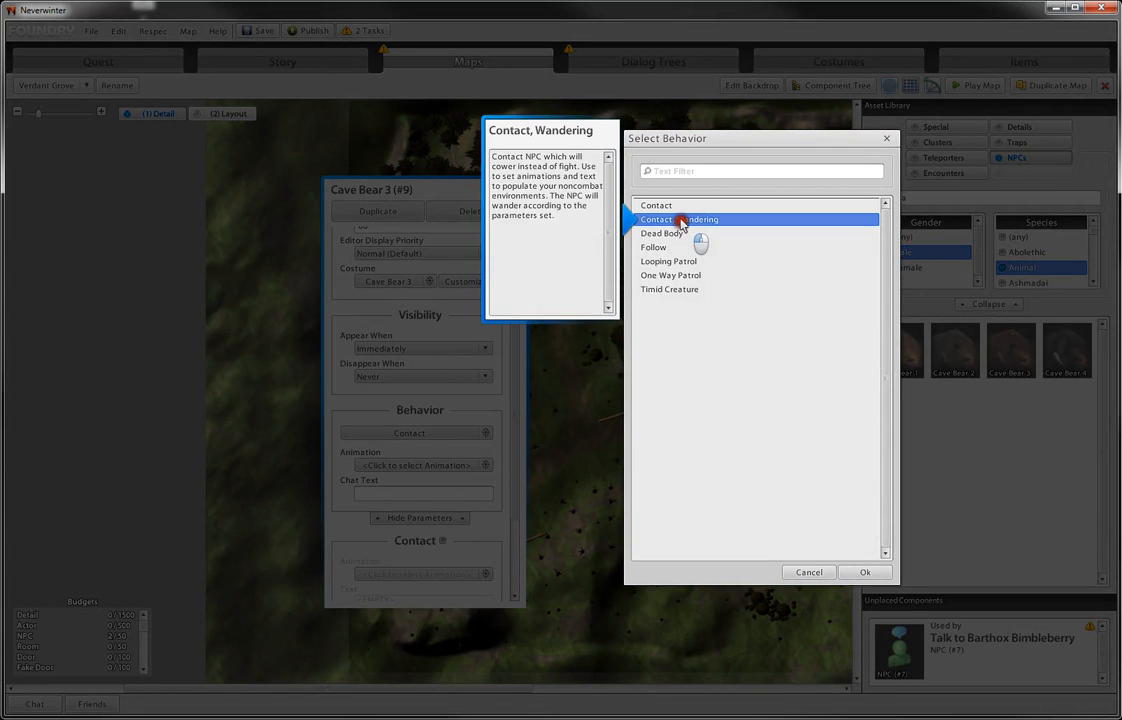
{"action": "left_click", "coordinate": [671, 290]}
{"action": "left_click", "coordinate": [860, 573]}
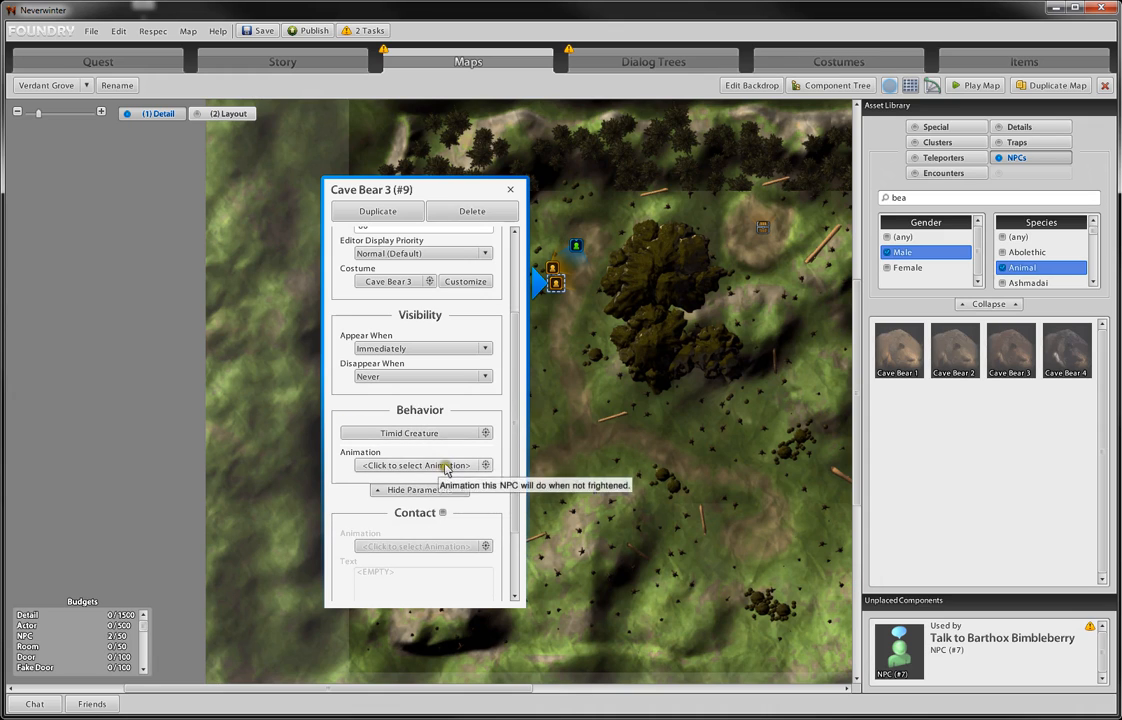
{"action": "left_click", "coordinate": [507, 191]}
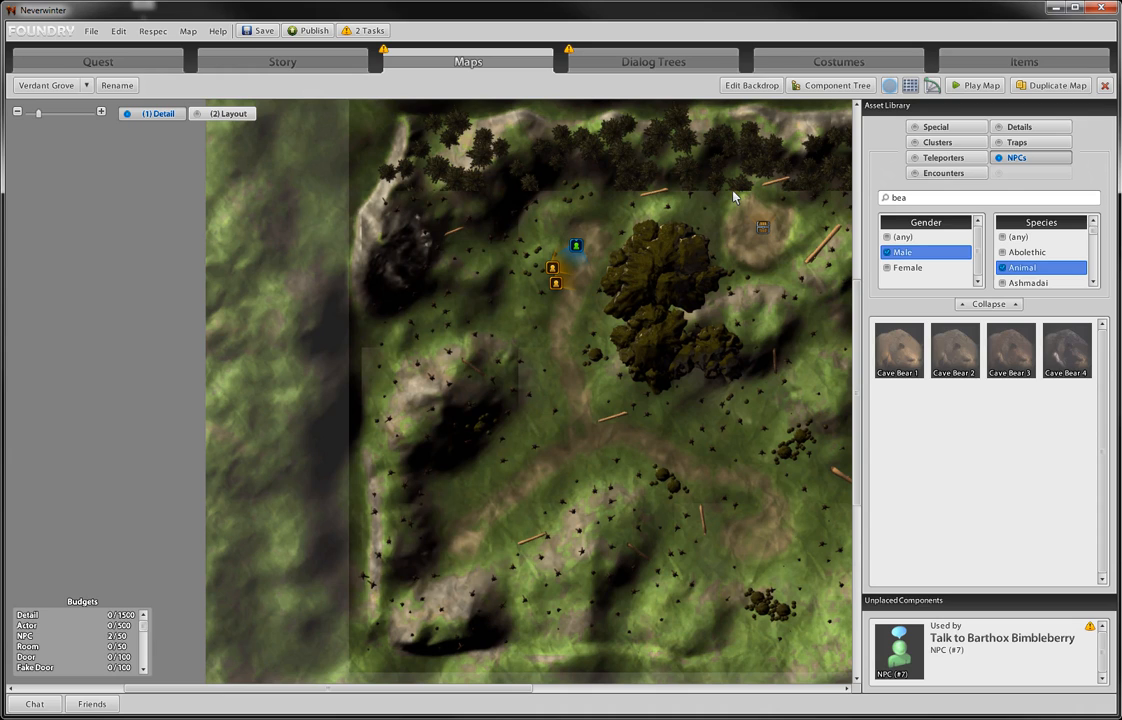
- Check which pre-publish tasks remain for the quest
{"action": "left_click", "coordinate": [364, 31]}
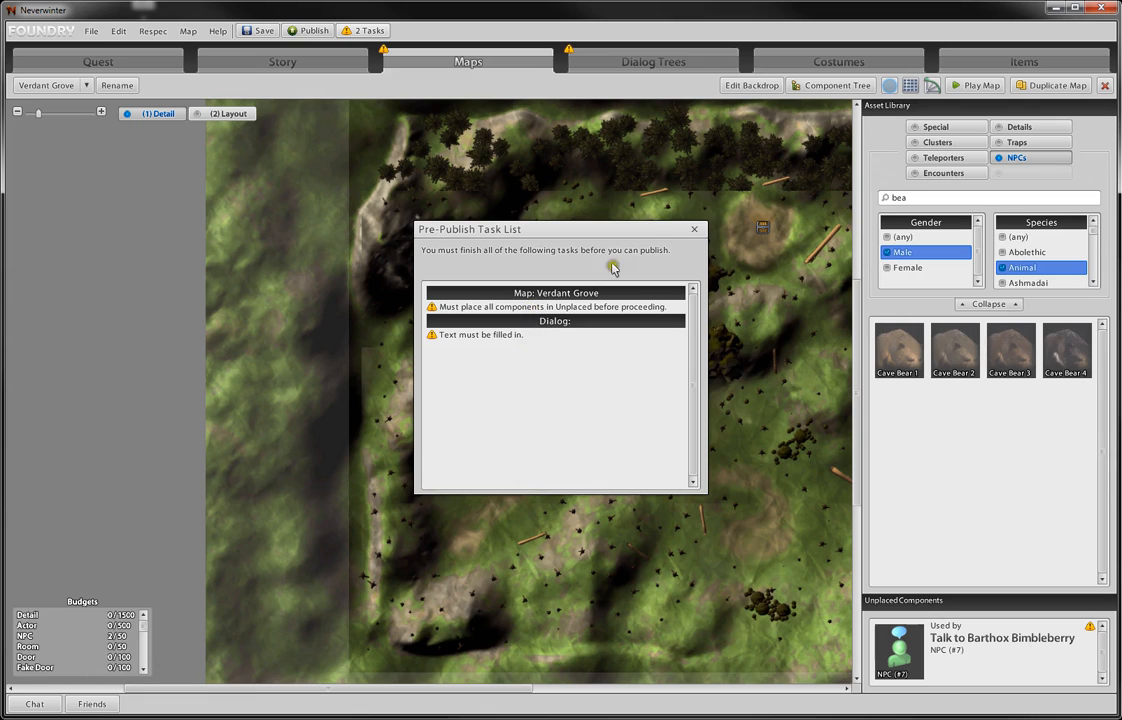
- Assign the placed Barthox Bimbleberry from the Verdant Grove map as the NPC of the Talk to Barthox Bimbleberry story objective
{"action": "left_click", "coordinate": [694, 229]}
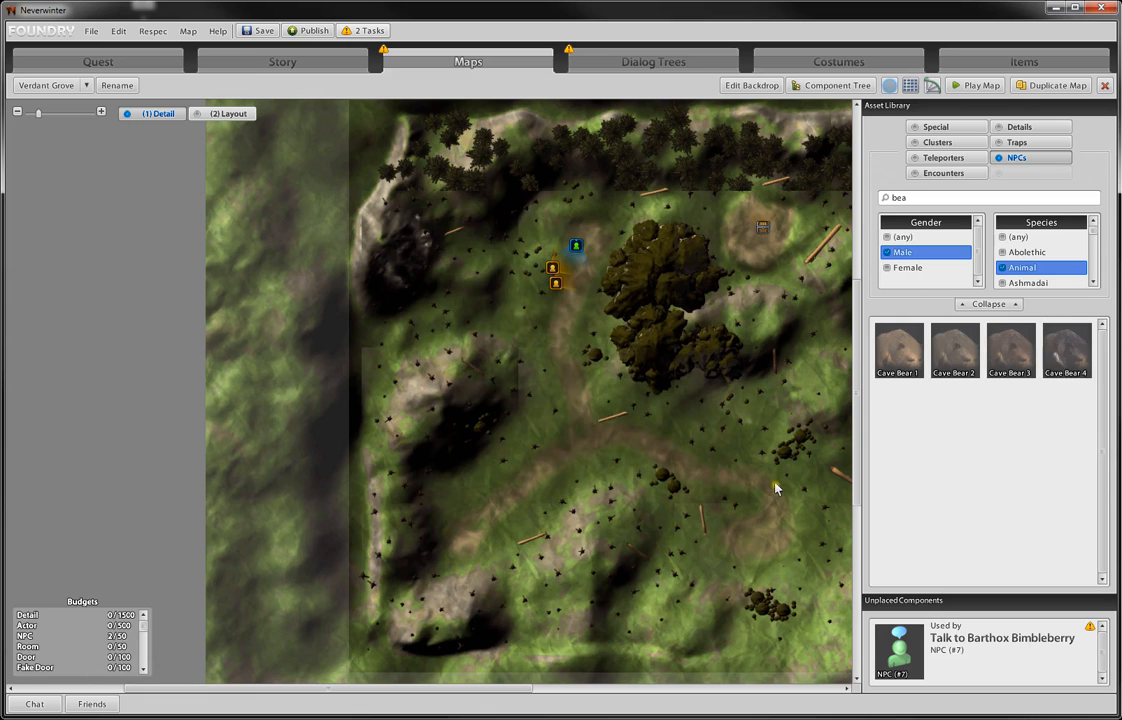
{"action": "left_click", "coordinate": [975, 664]}
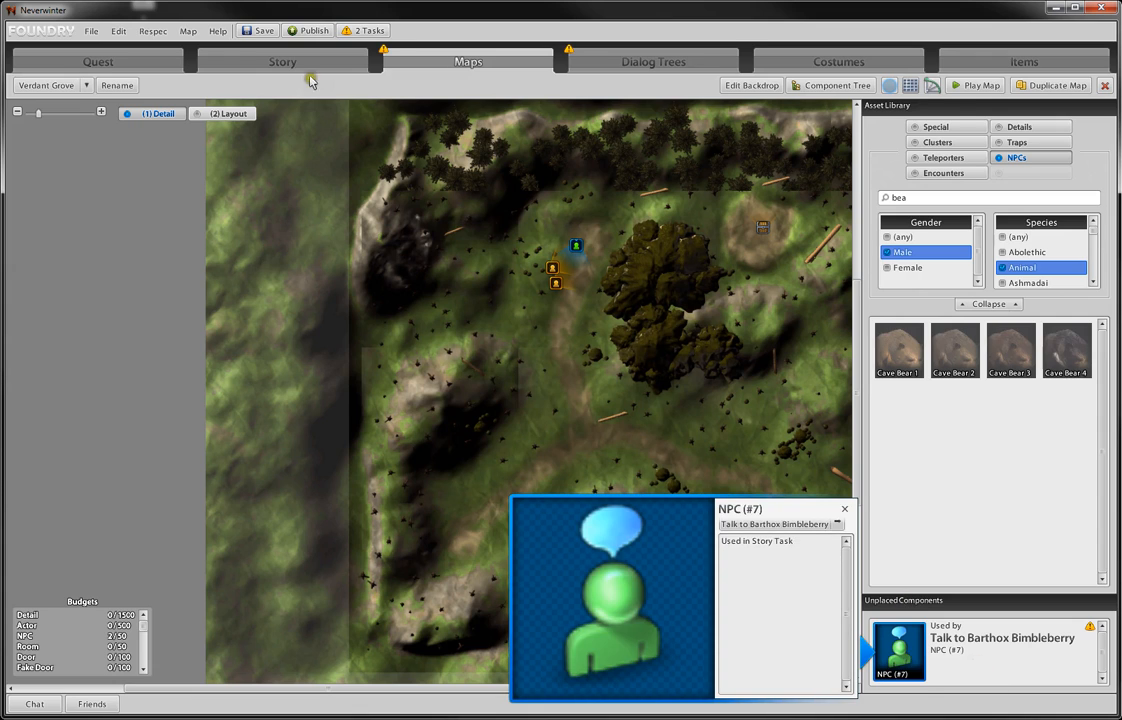
{"action": "left_click", "coordinate": [270, 62]}
{"action": "left_click", "coordinate": [339, 442]}
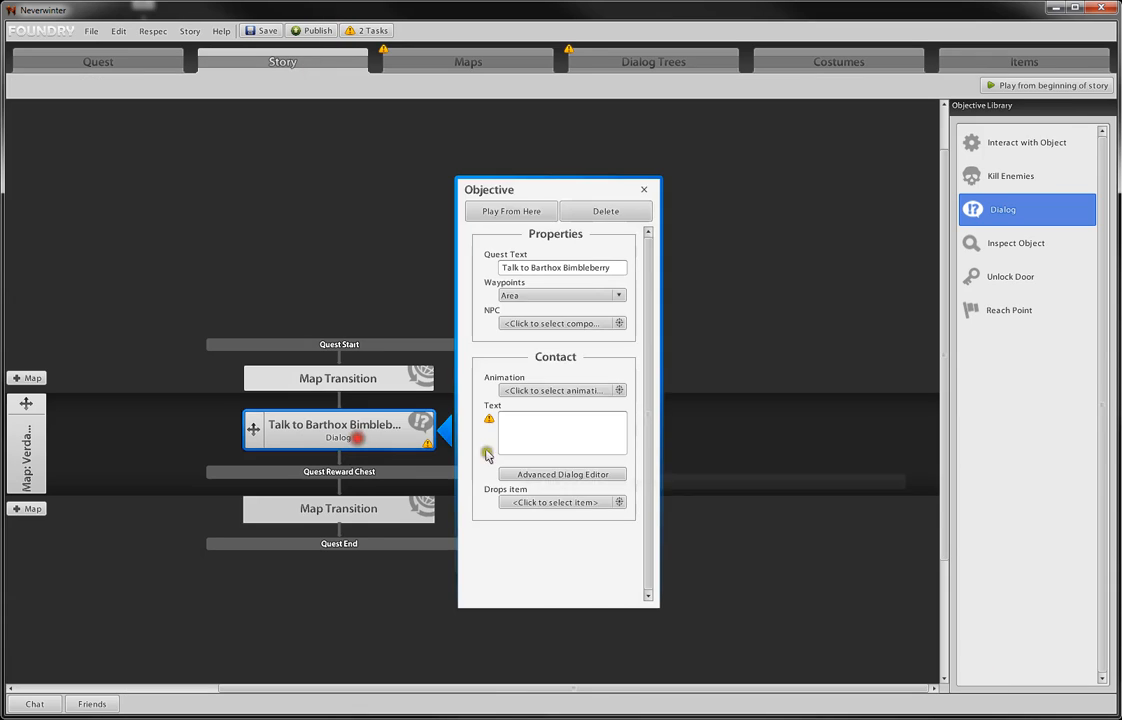
{"action": "left_click", "coordinate": [523, 323]}
{"action": "left_click", "coordinate": [256, 151]}
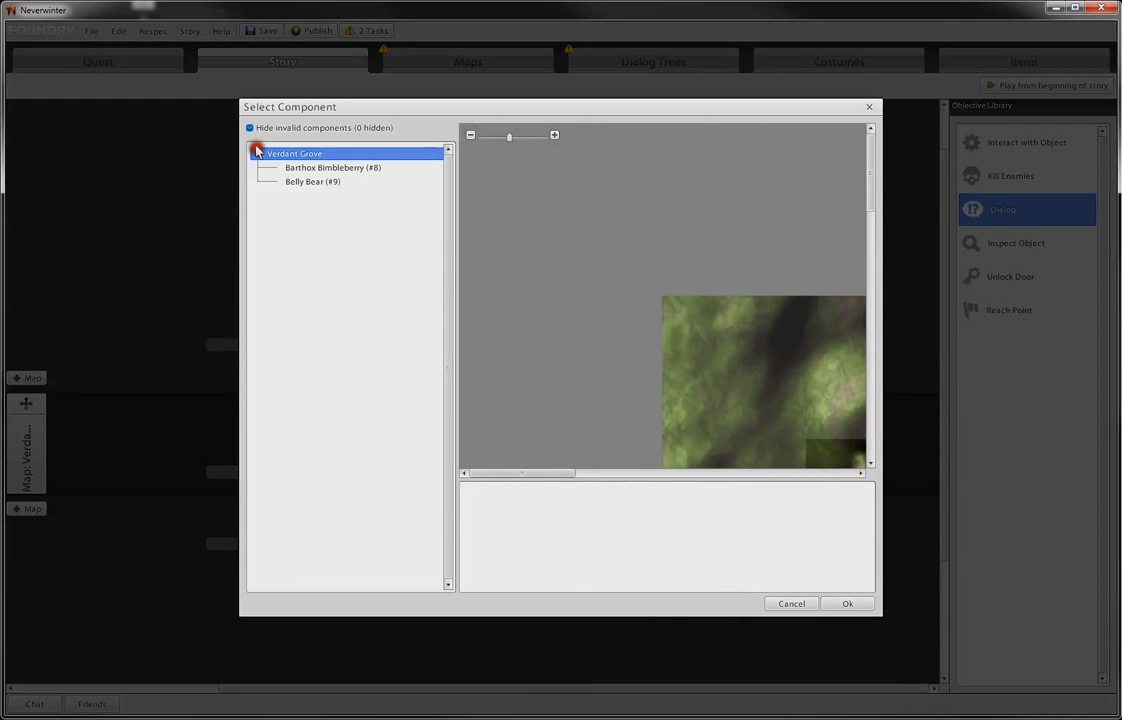
{"action": "left_click", "coordinate": [356, 168]}
{"action": "left_click", "coordinate": [848, 604]}
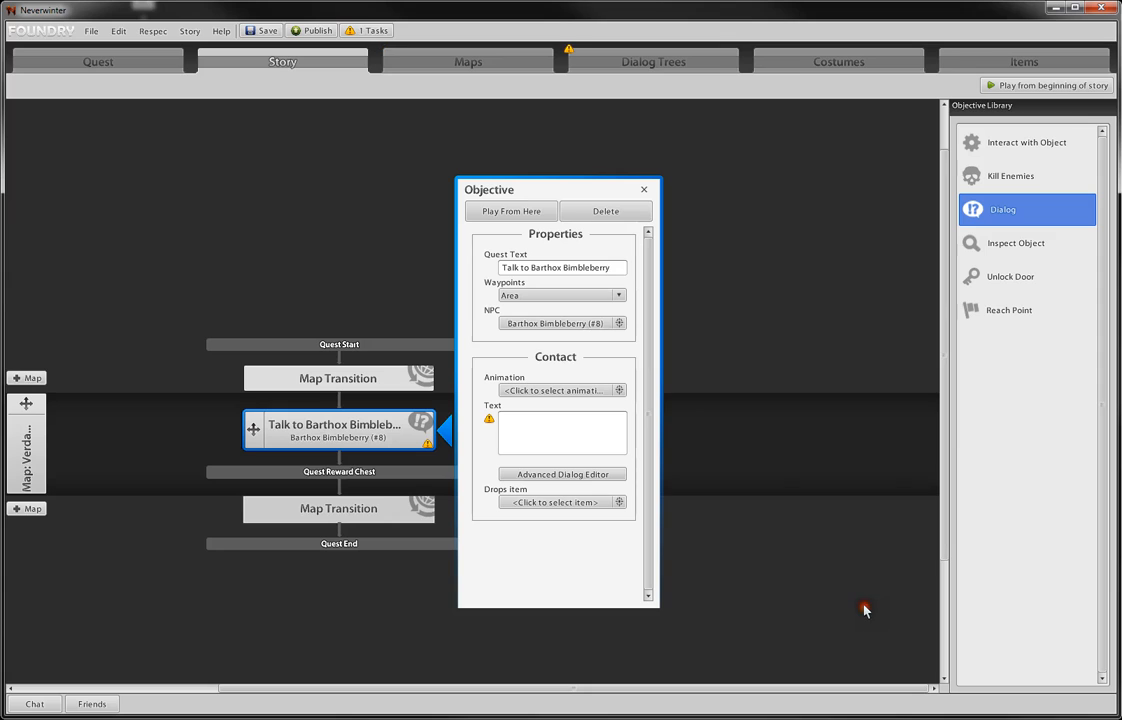
- Write the objective's dialog text as "Hail and well met [Nickname]!", inserting the player's name as a variable, and close the objective's properties
{"action": "left_click", "coordinate": [578, 428]}
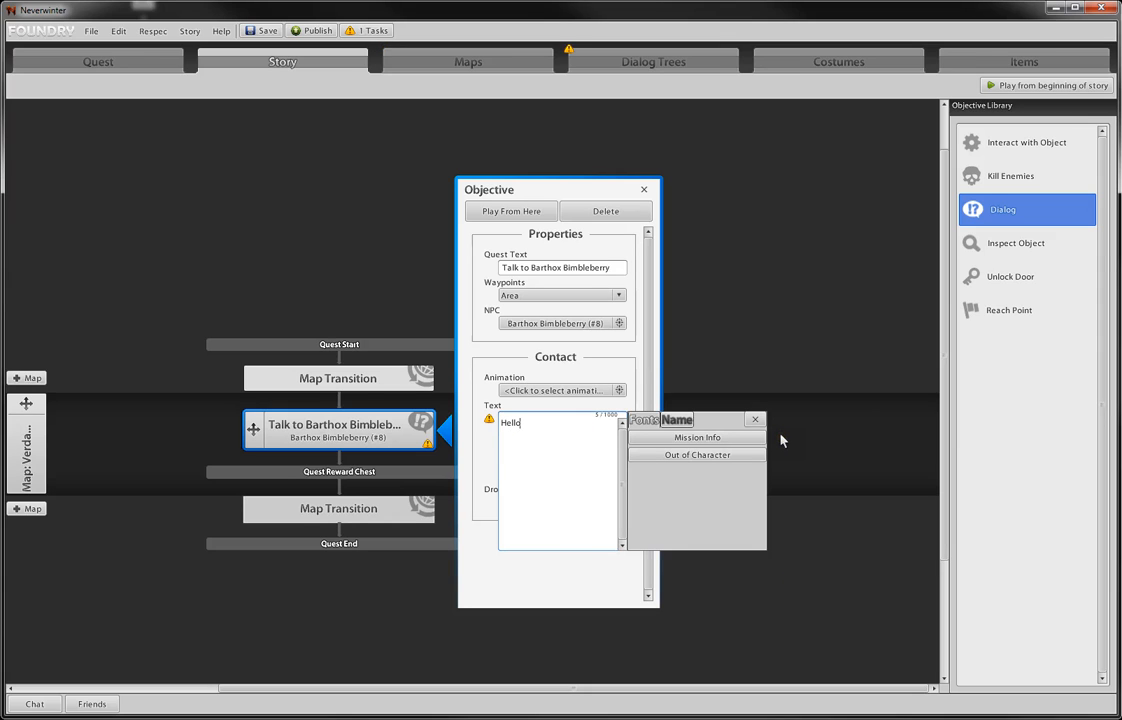
{"action": "type", "text": "Hello"}
{"action": "key", "text": "BackSpace"}
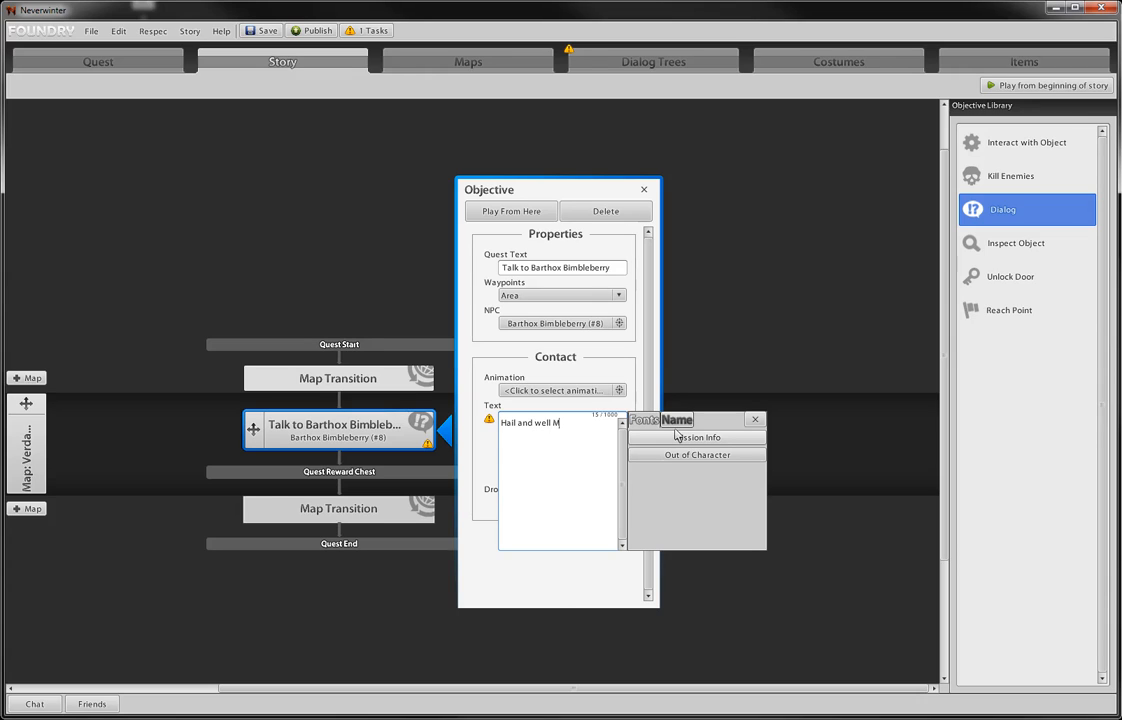
{"action": "left_click", "coordinate": [676, 415]}
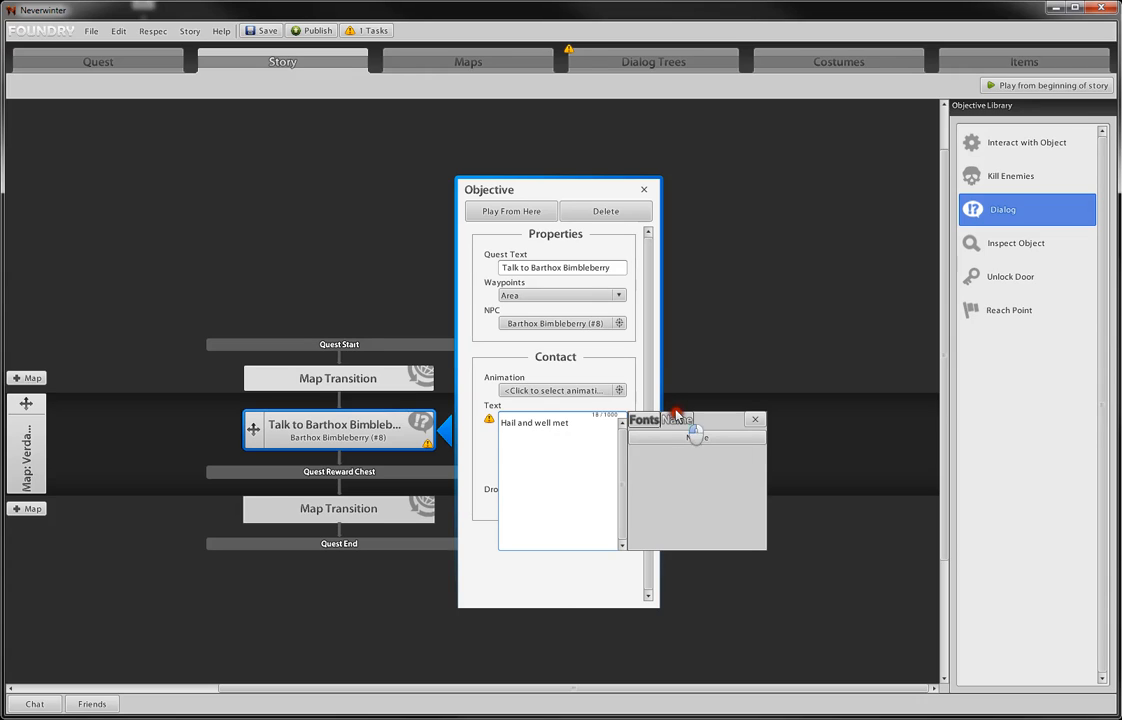
{"action": "left_click", "coordinate": [699, 446]}
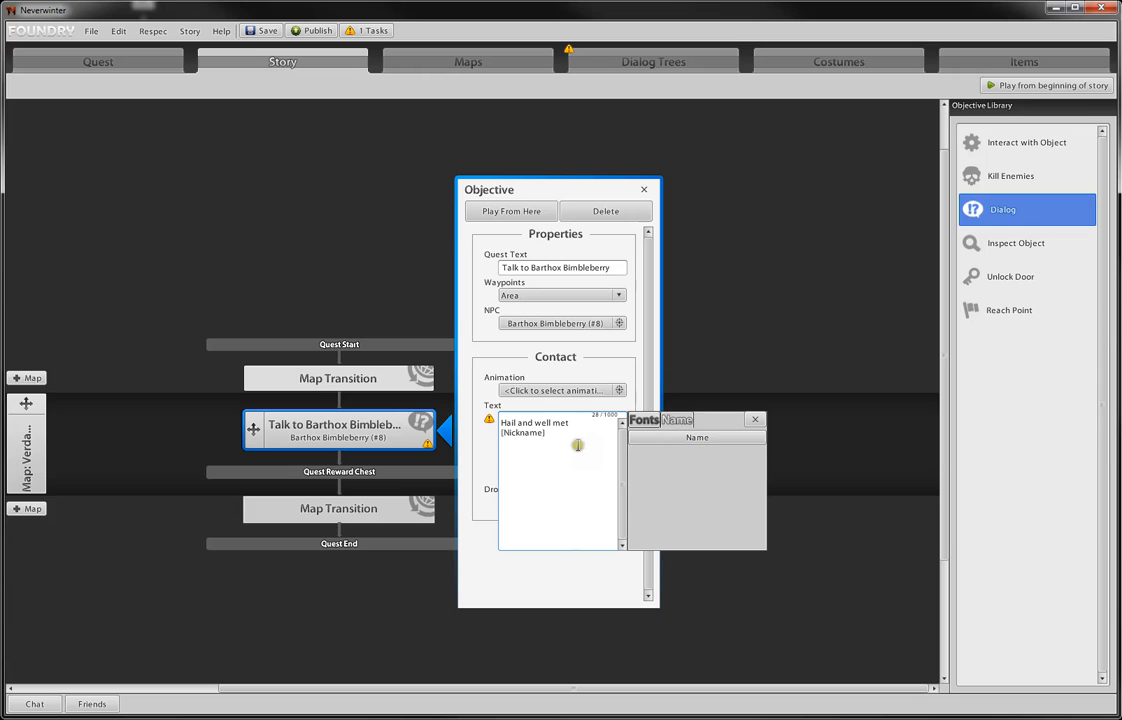
{"action": "type", "text": "!"}
{"action": "left_click", "coordinate": [758, 418]}
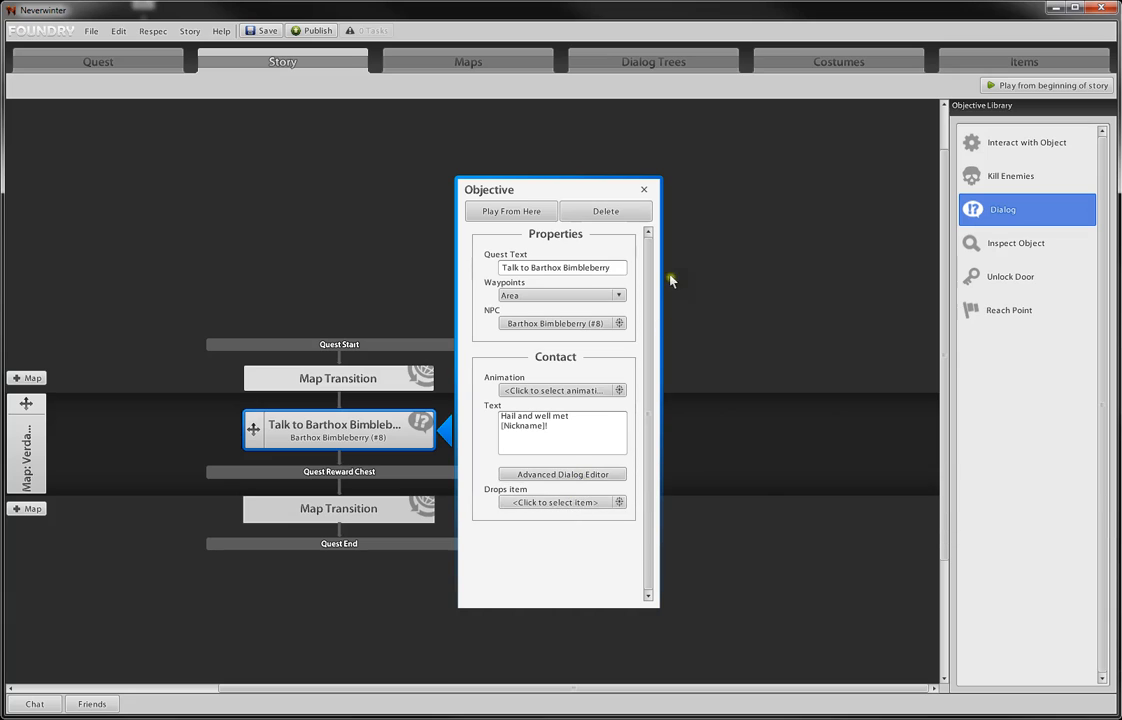
{"action": "left_click", "coordinate": [644, 190]}
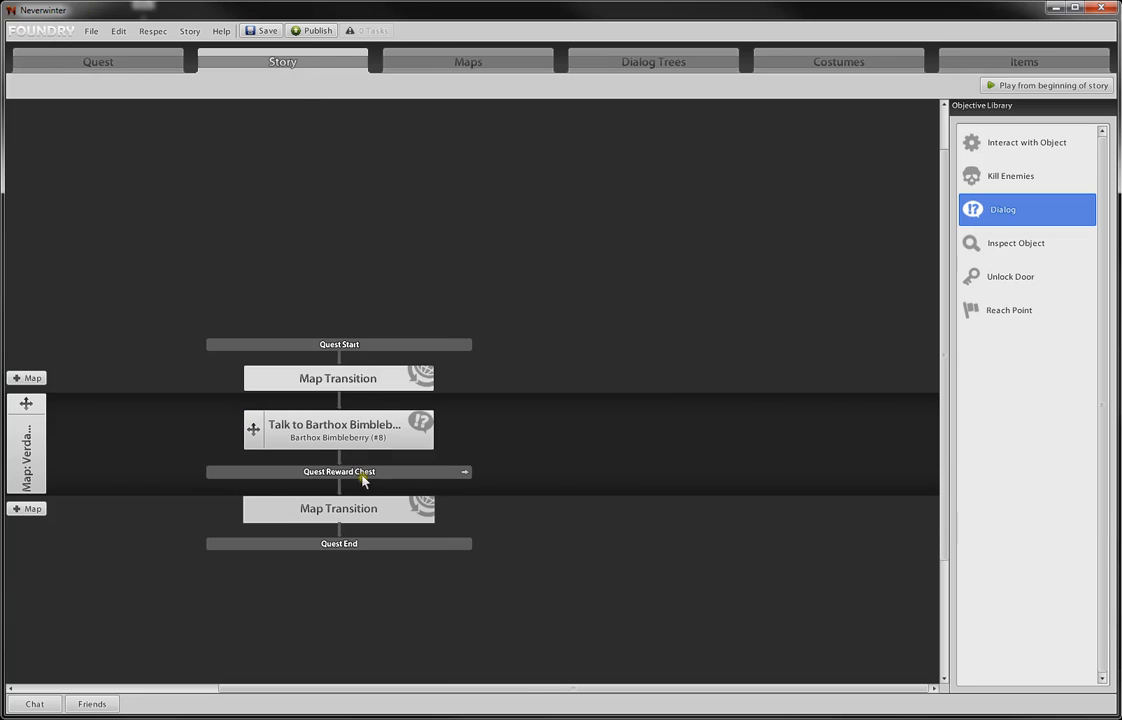
- Save the project and start a preview from the beginning of the story, dismissing the Welcome to Neverwinter window
{"action": "left_click", "coordinate": [89, 30]}
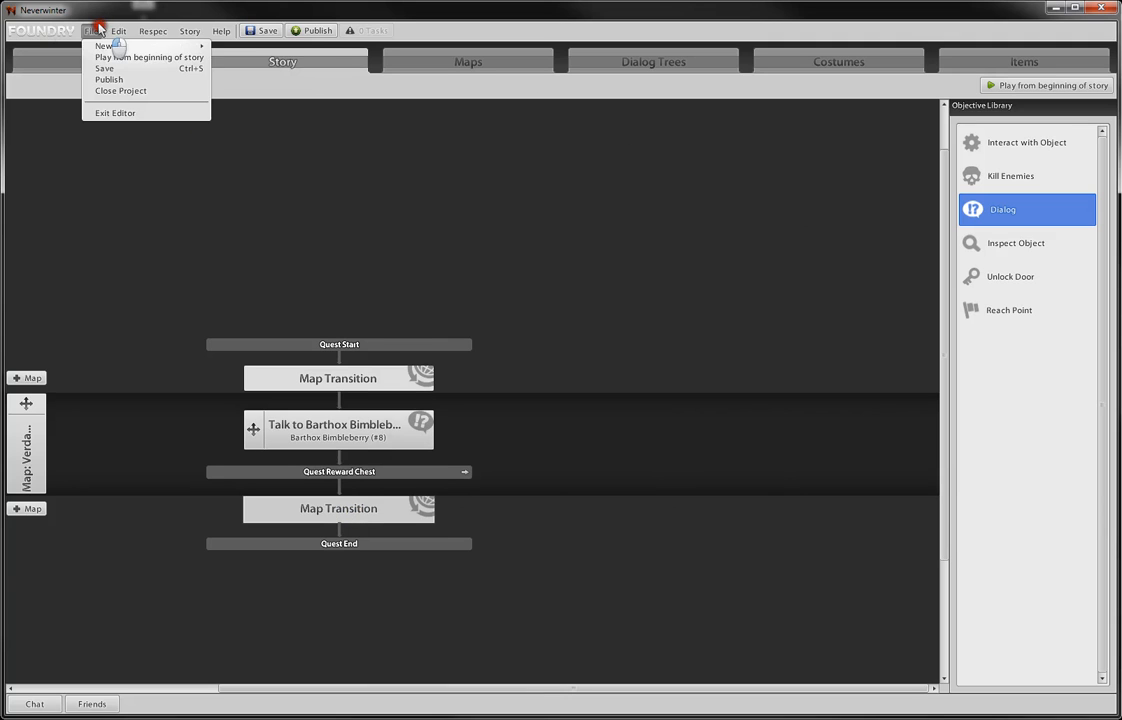
{"action": "left_click", "coordinate": [102, 68]}
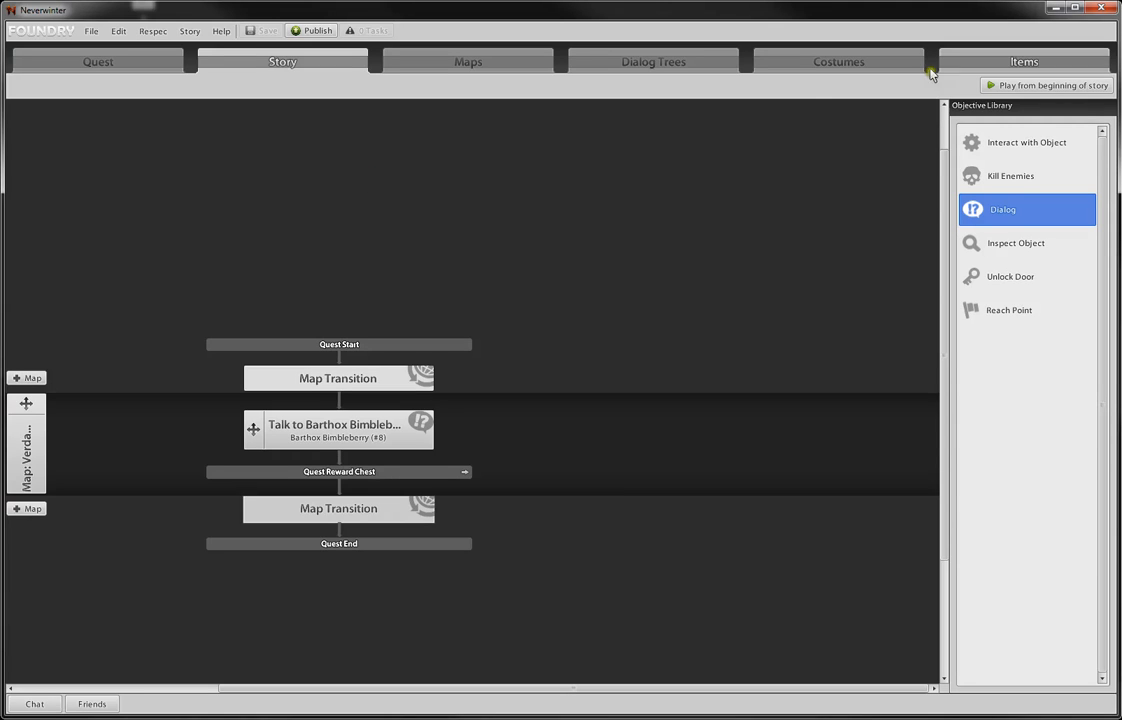
{"action": "left_click", "coordinate": [1004, 88]}
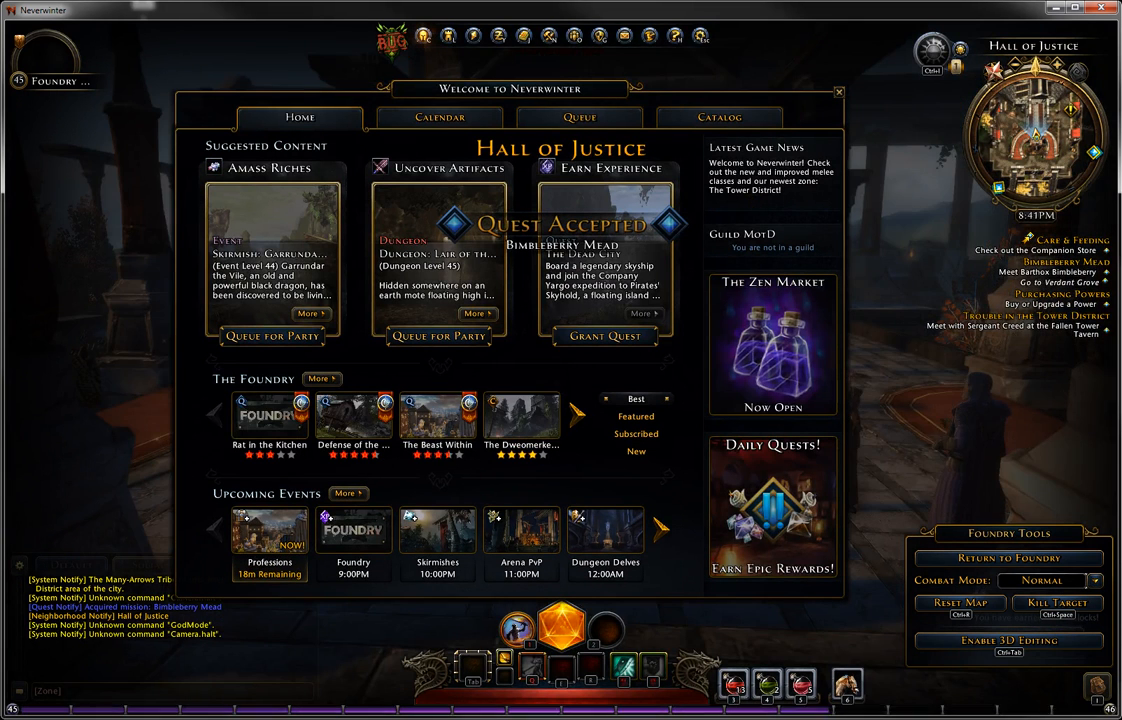
{"action": "left_click", "coordinate": [839, 92]}
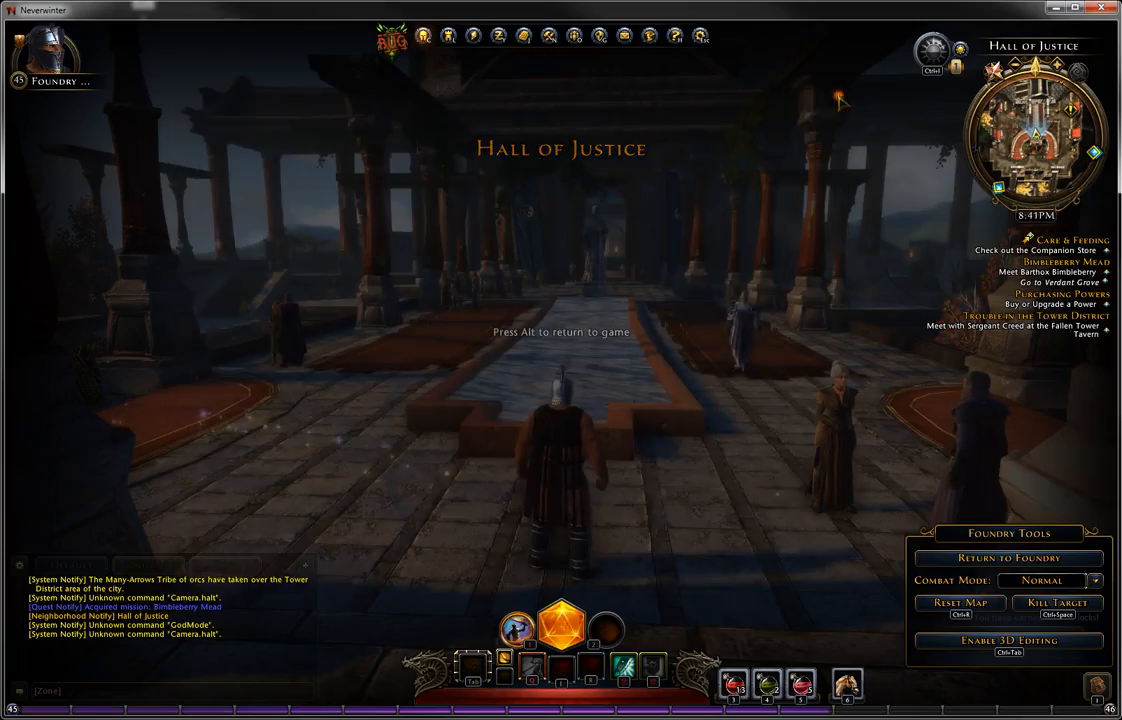
- Walk the character out of the Hall of Justice to the West Courtyard and make Bimbleberry Mead the tracked quest
{"action": "key", "text": "alt"}
{"action": "key", "text": "w"}
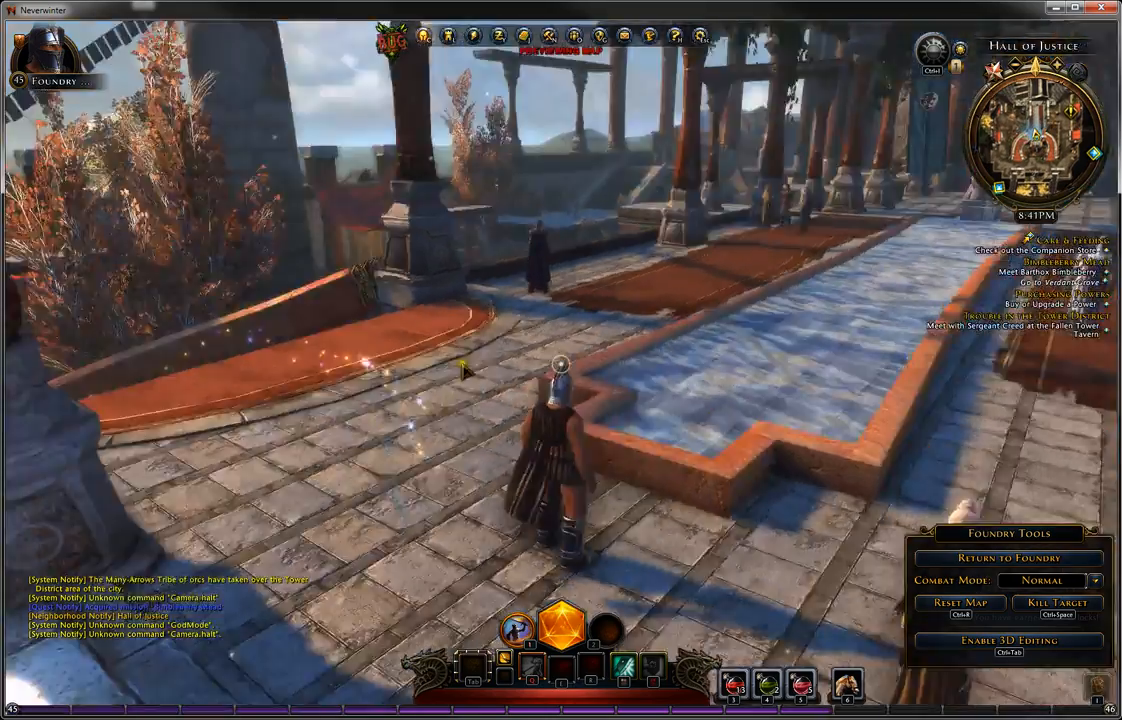
{"action": "key", "text": "w"}
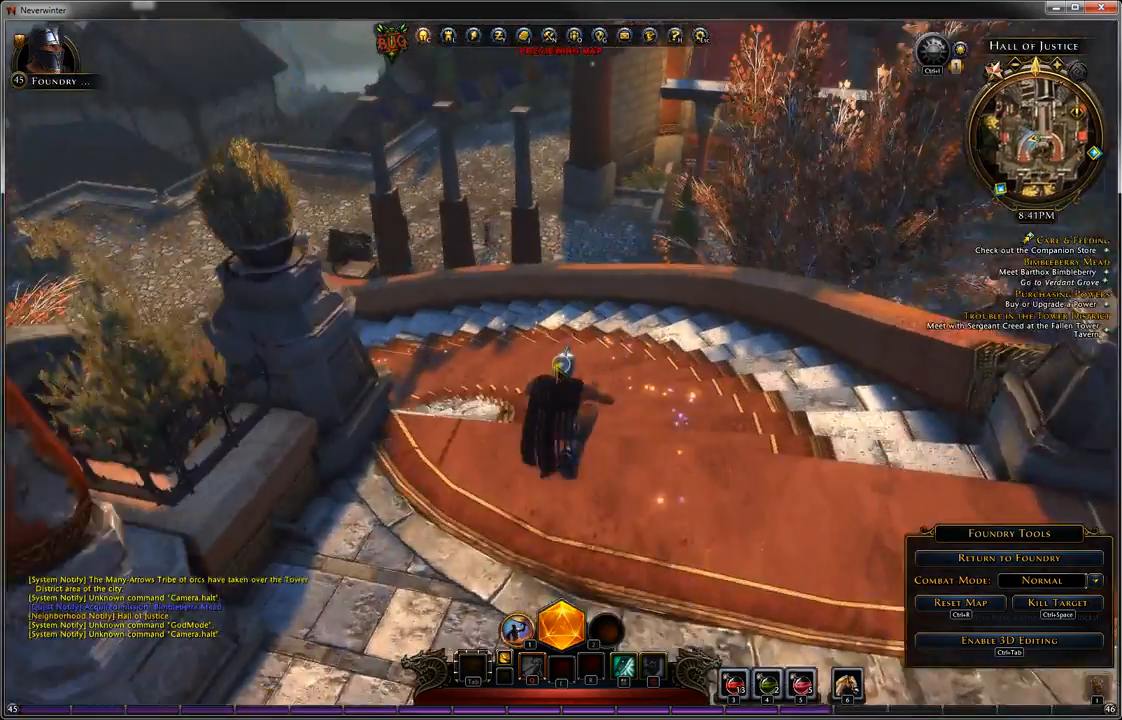
{"action": "key", "text": "w"}
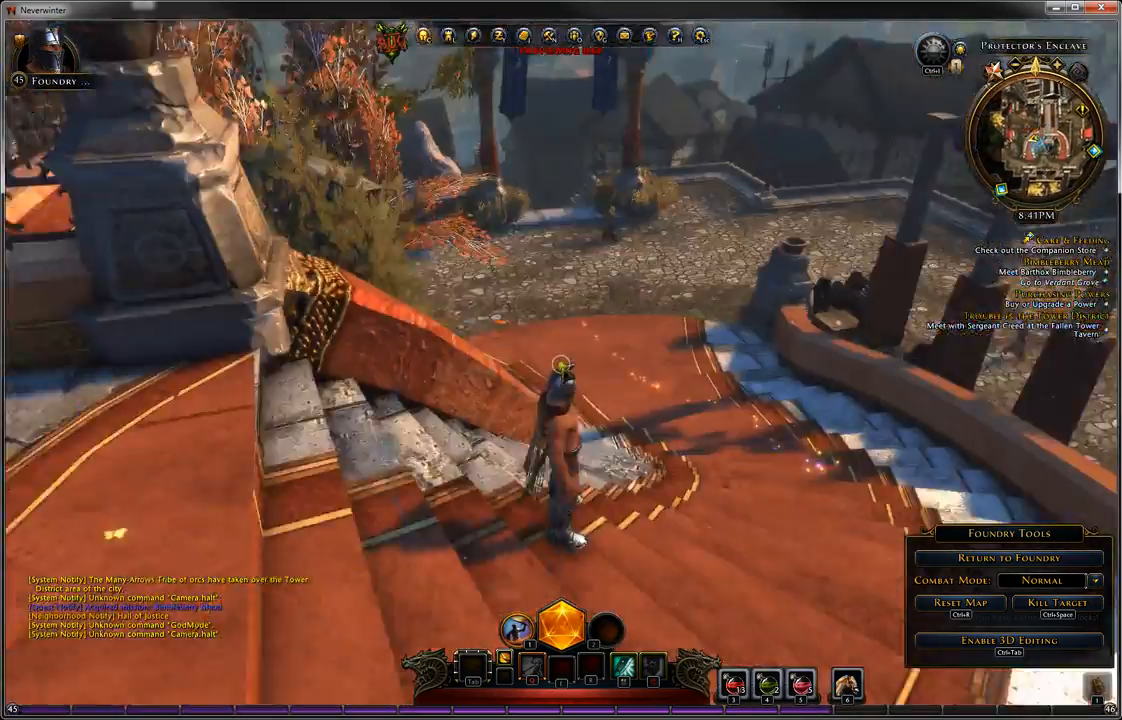
{"action": "key", "text": "w"}
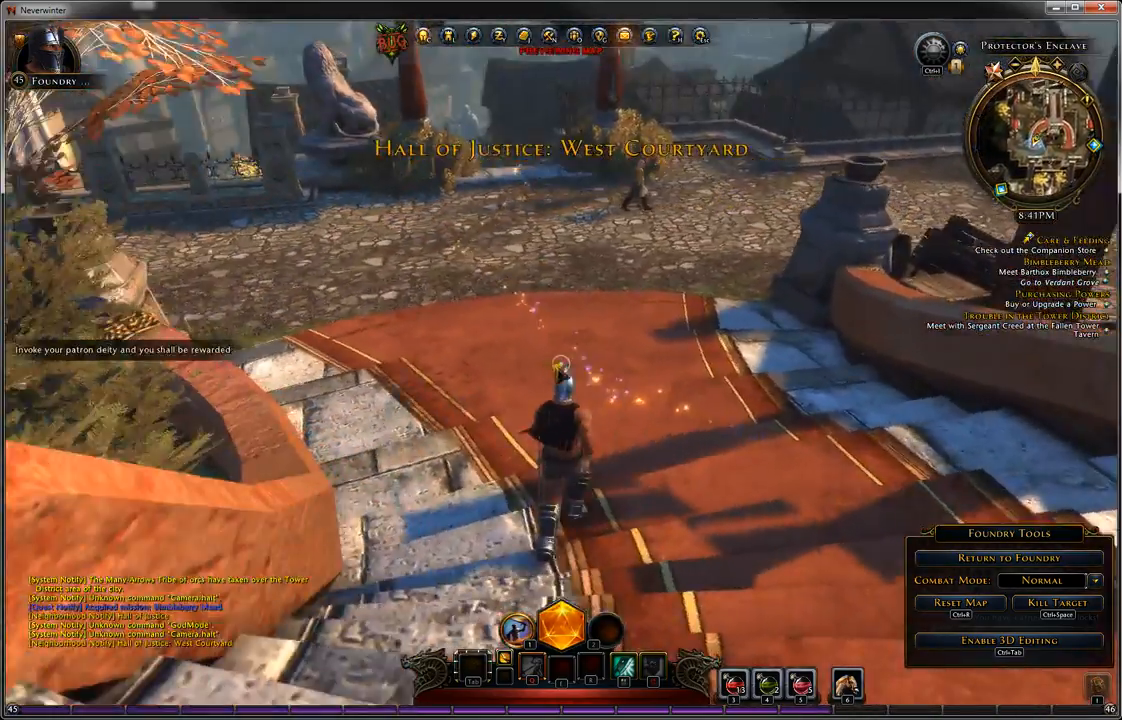
{"action": "key", "text": "alt"}
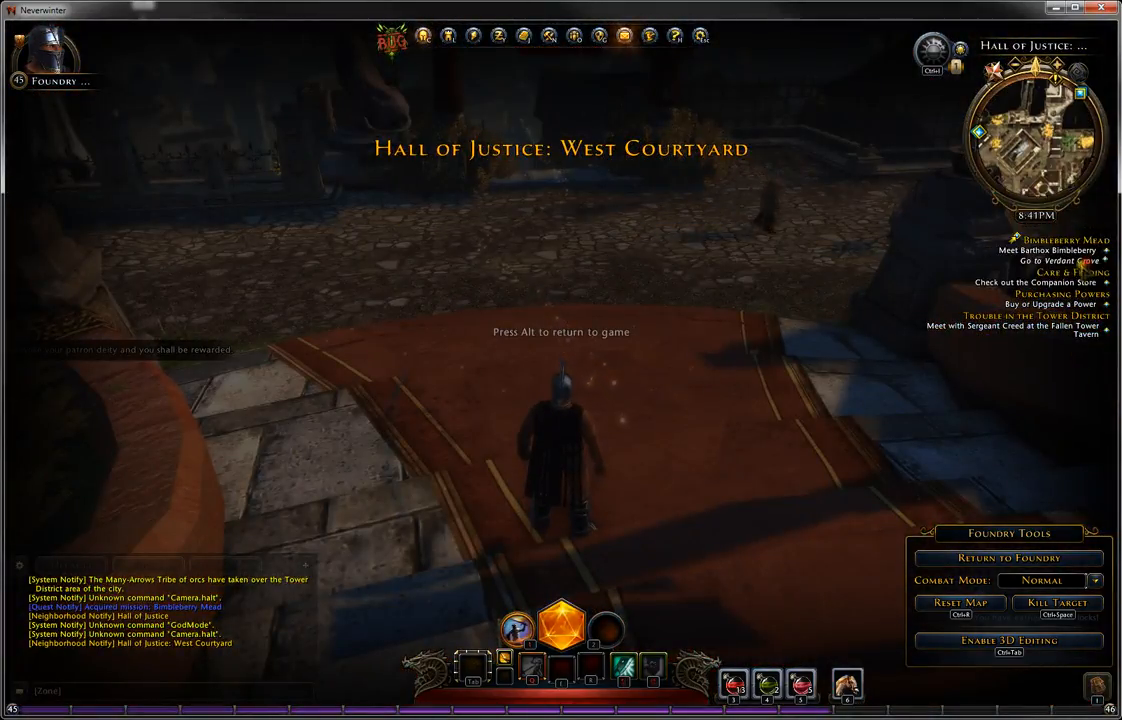
- Follow the Bimbleberry Mead quest trail through Protector's Enclave to the Coriol Street Gate
{"action": "key", "text": "alt"}
{"action": "key", "text": "w"}
{"action": "key", "text": "w"}
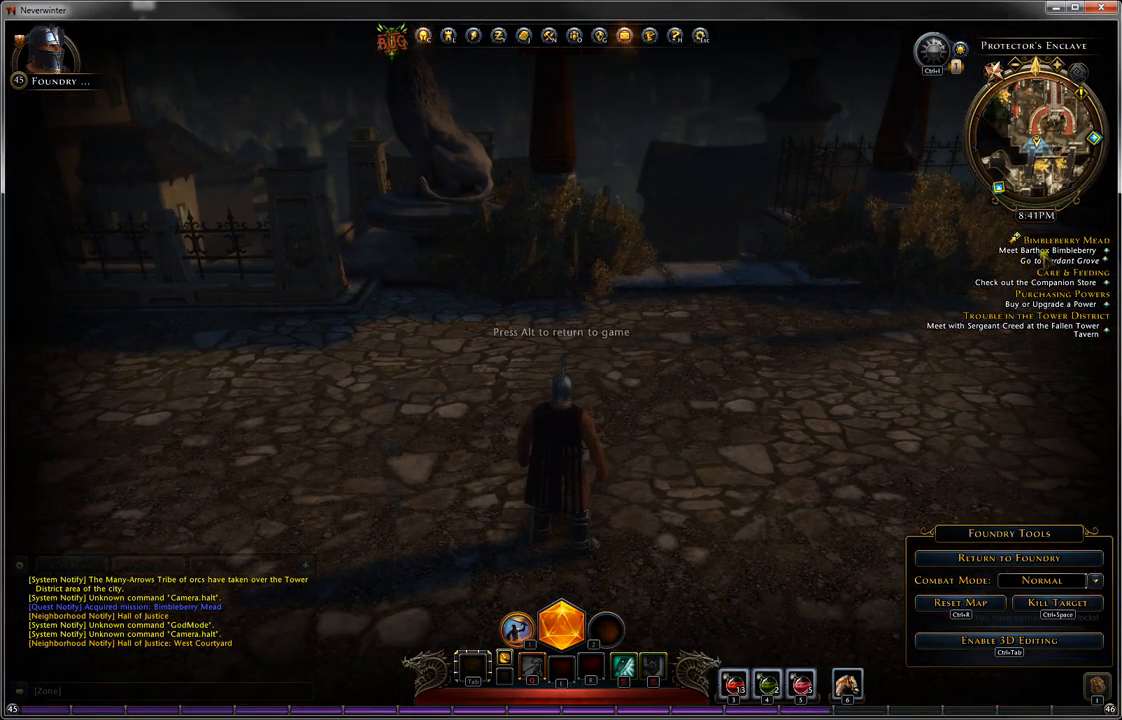
{"action": "key", "text": "alt"}
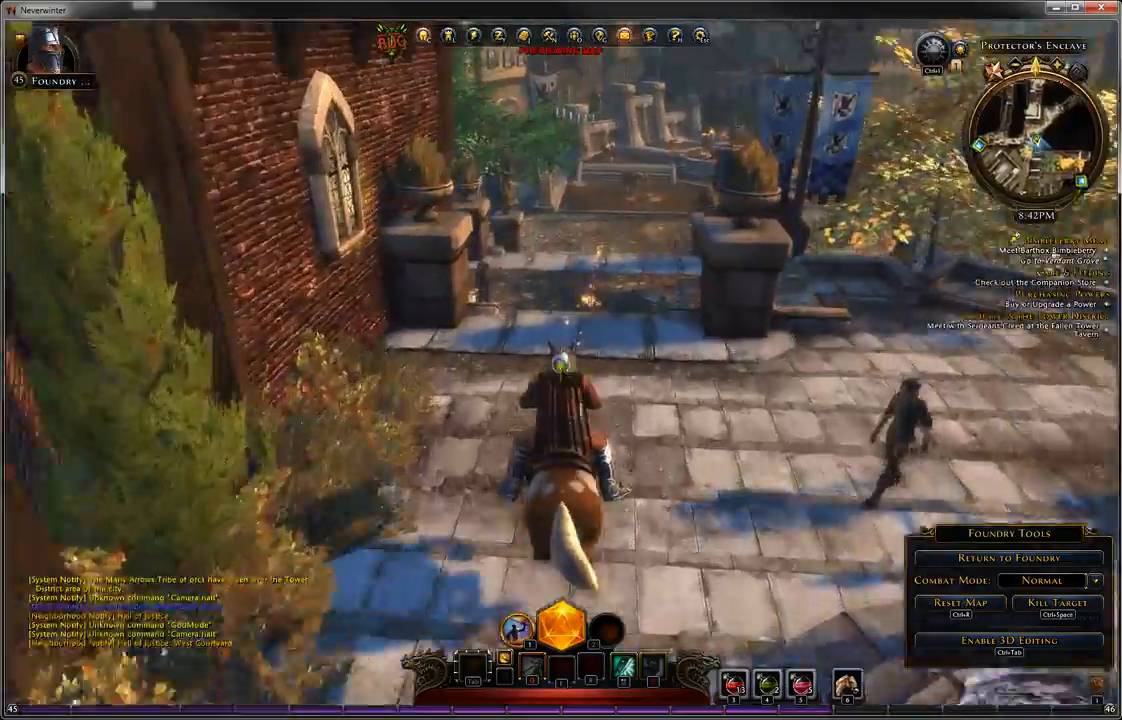
{"action": "key", "text": "w"}
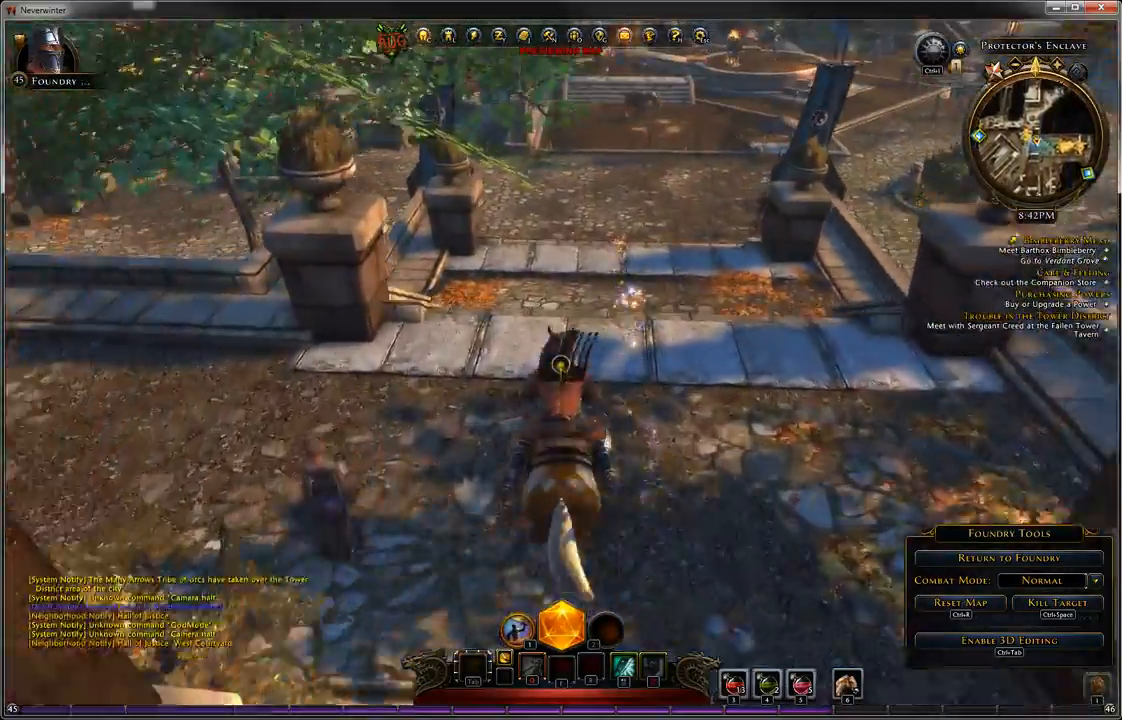
{"action": "key", "text": "w"}
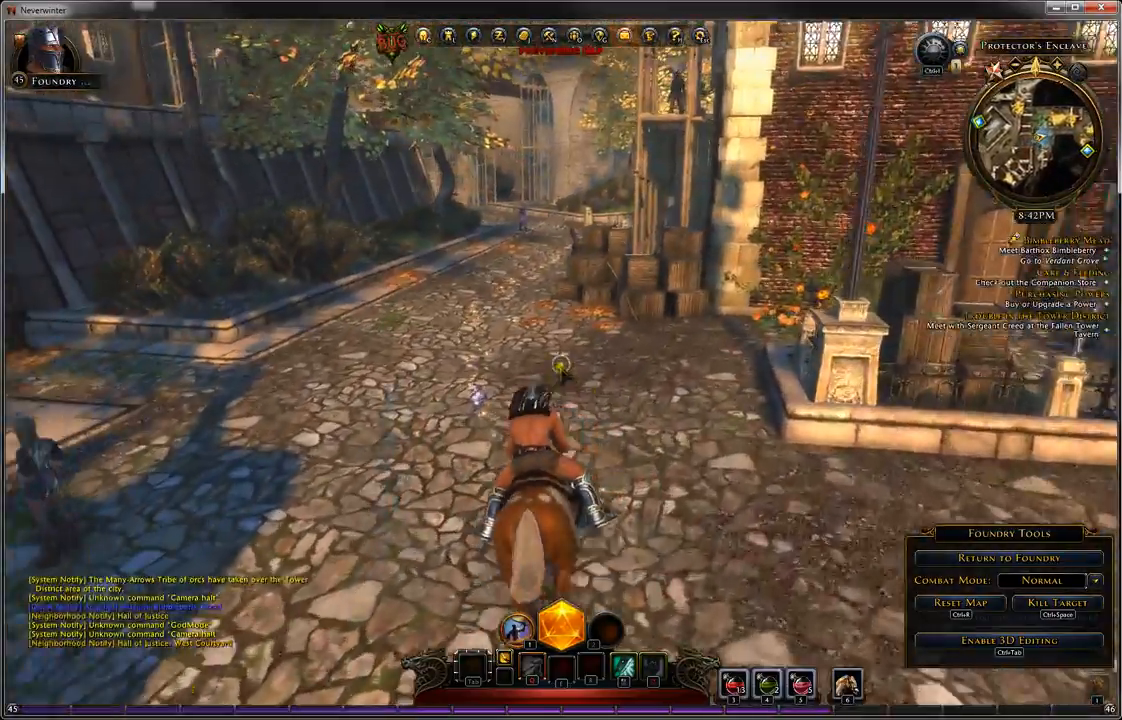
{"action": "key", "text": "w"}
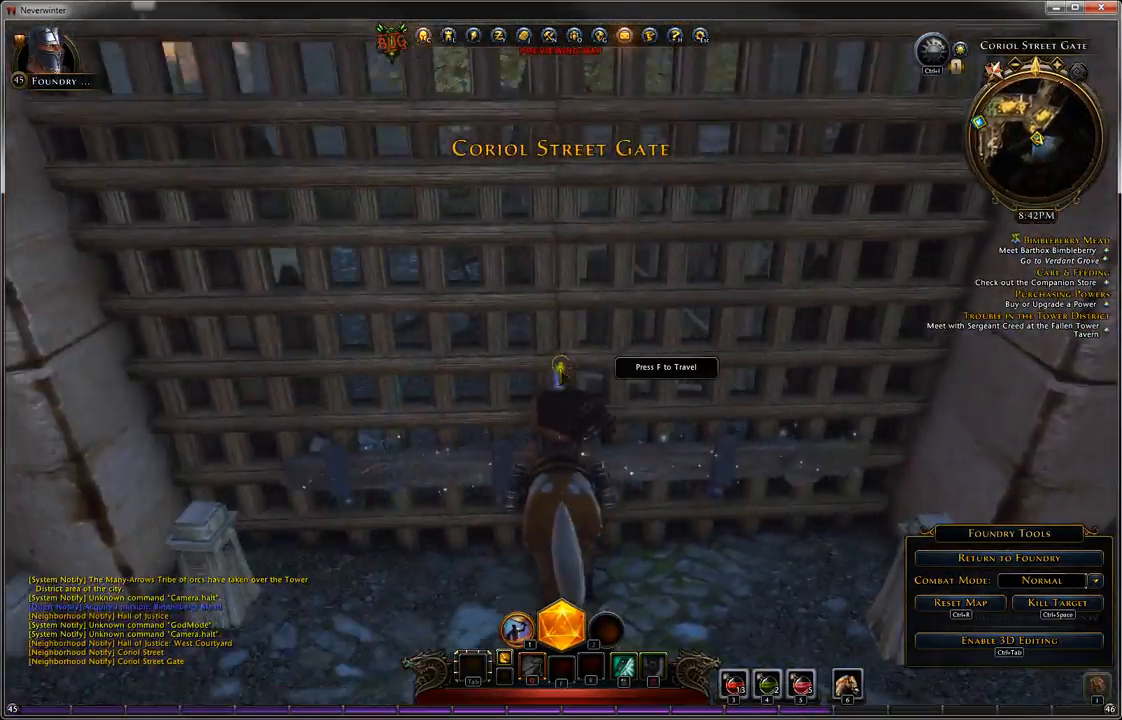
- Travel through the gate to Verdant Grove on the Sword Coast map and enter the custom quest map
{"action": "key", "text": "f"}
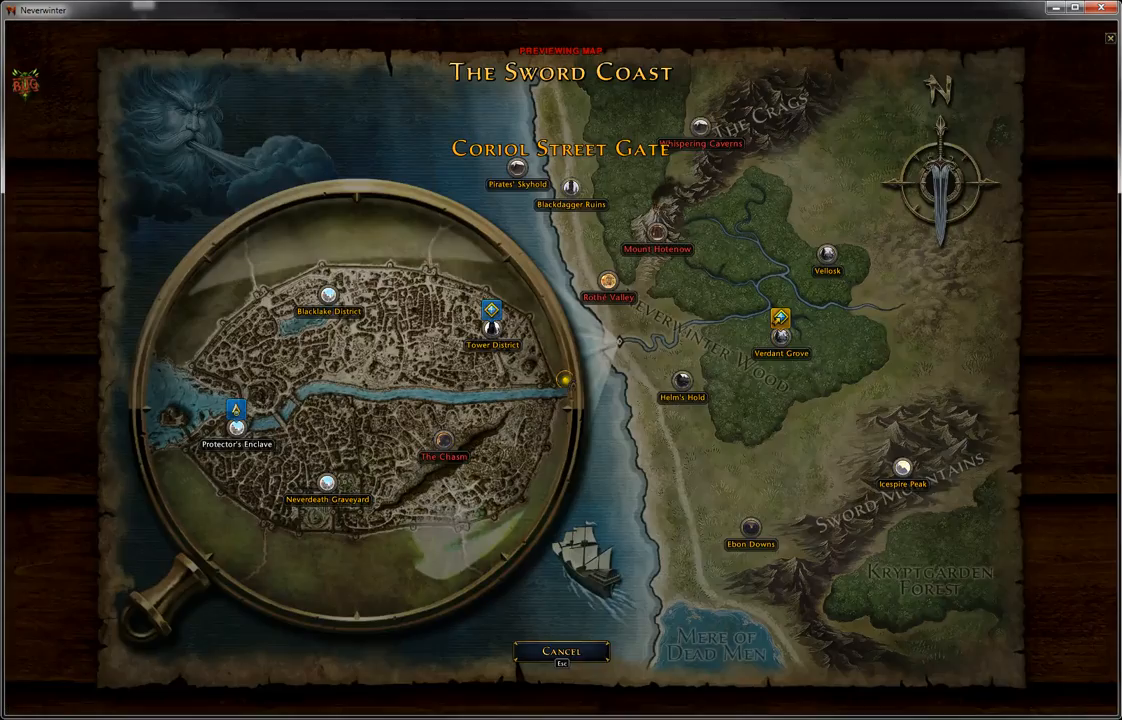
{"action": "left_click", "coordinate": [781, 333]}
{"action": "left_click", "coordinate": [593, 393]}
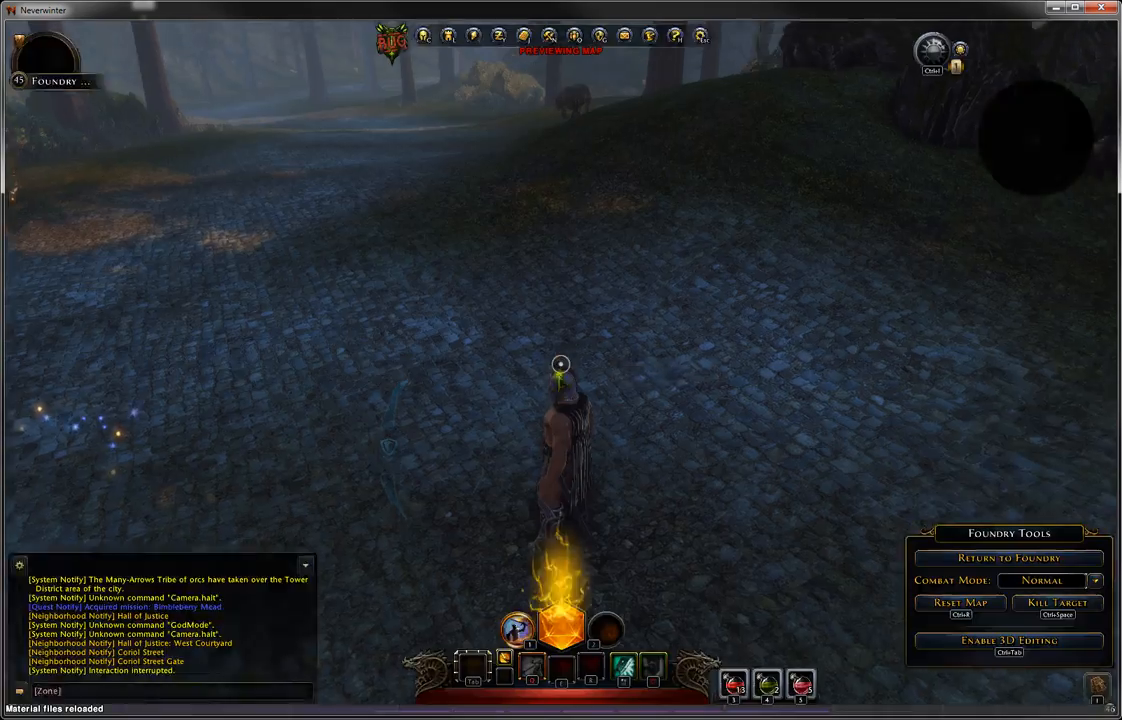
- Approach Barthox Bimbleberry in Verdant Grove, talk to him and continue through his dialog to finish the objective
{"action": "key", "text": "w"}
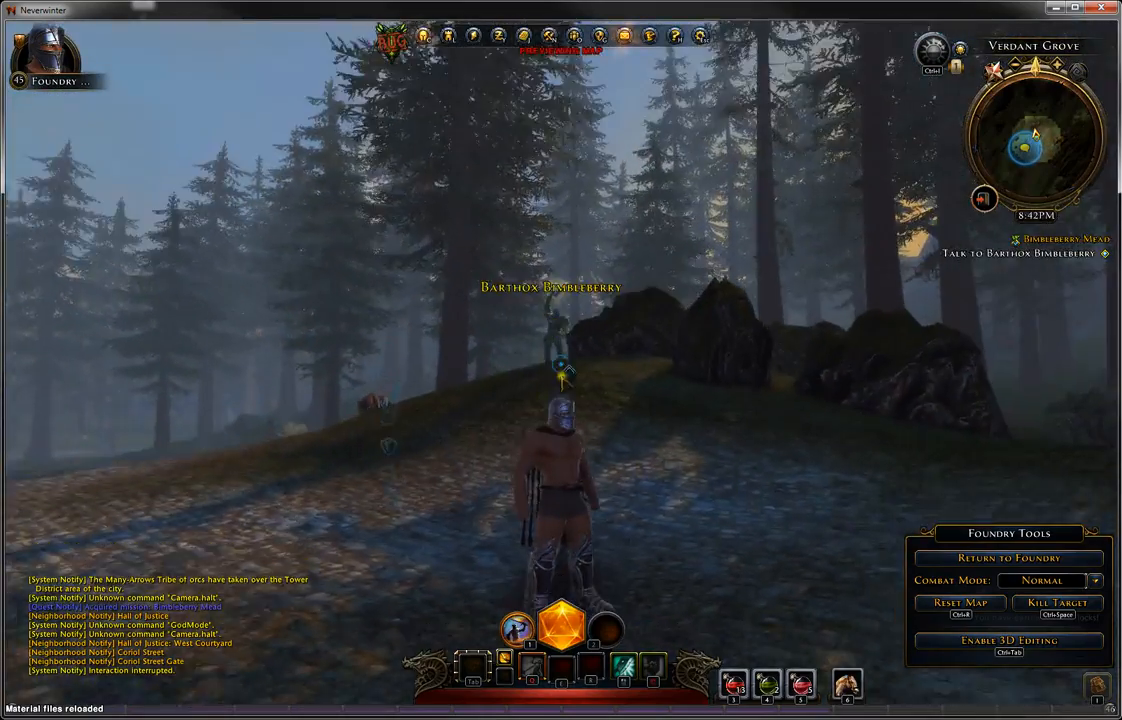
{"action": "key", "text": "w"}
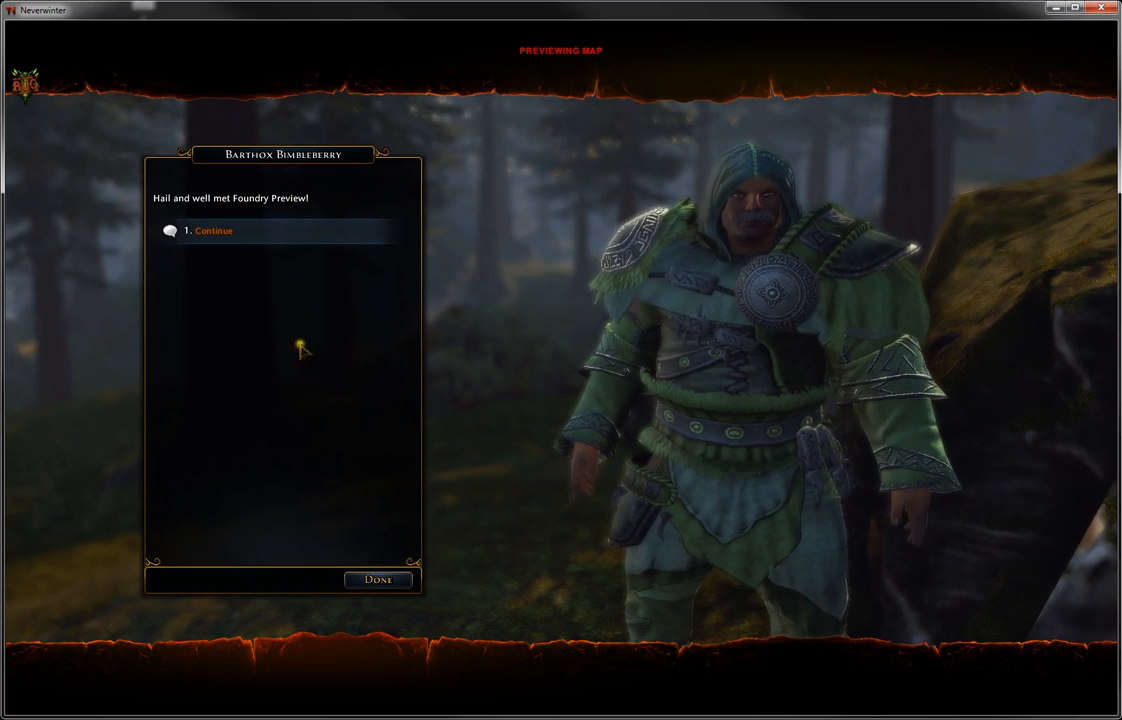
{"action": "left_click", "coordinate": [215, 232]}
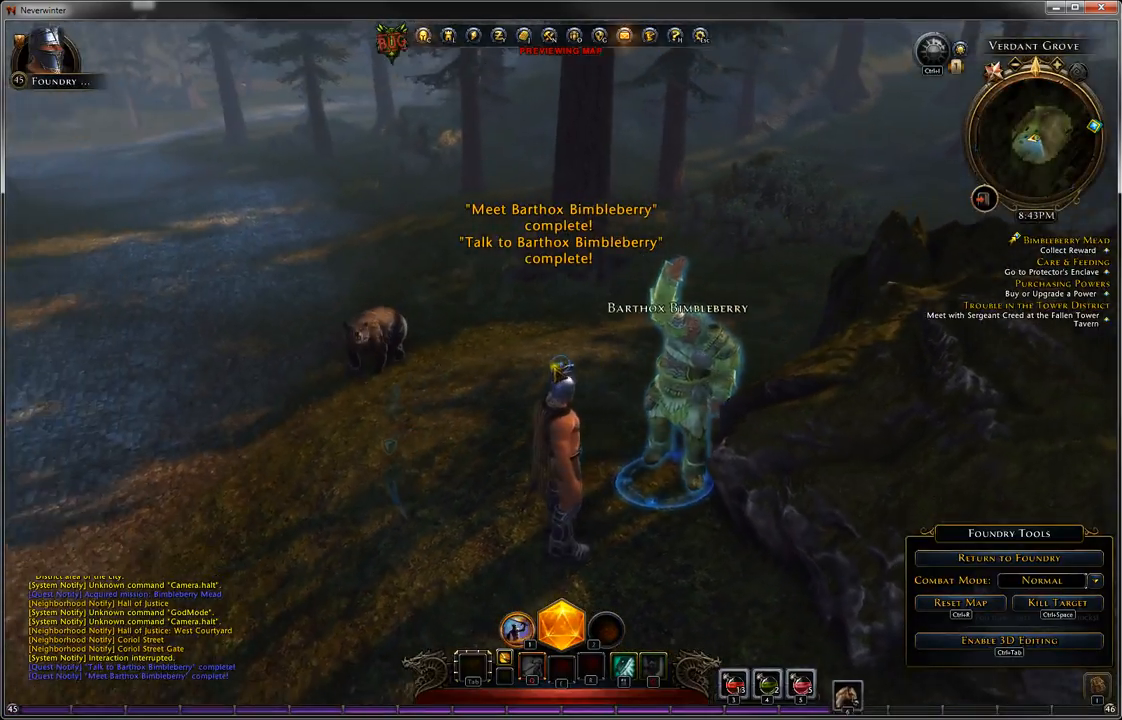
- Walk up to Belly Bear and follow it around to examine how the Timid Creature behavior plays in the preview
{"action": "key", "text": "a"}
{"action": "key", "text": "w"}
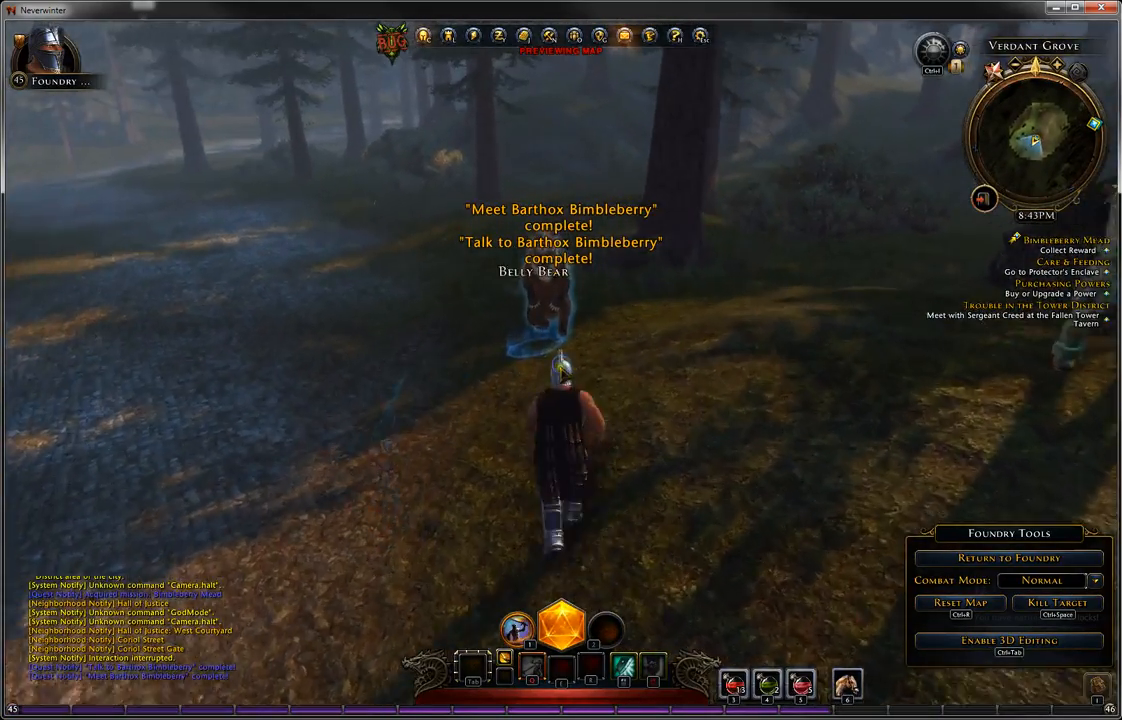
{"action": "key", "text": "a"}
{"action": "key", "text": "s"}
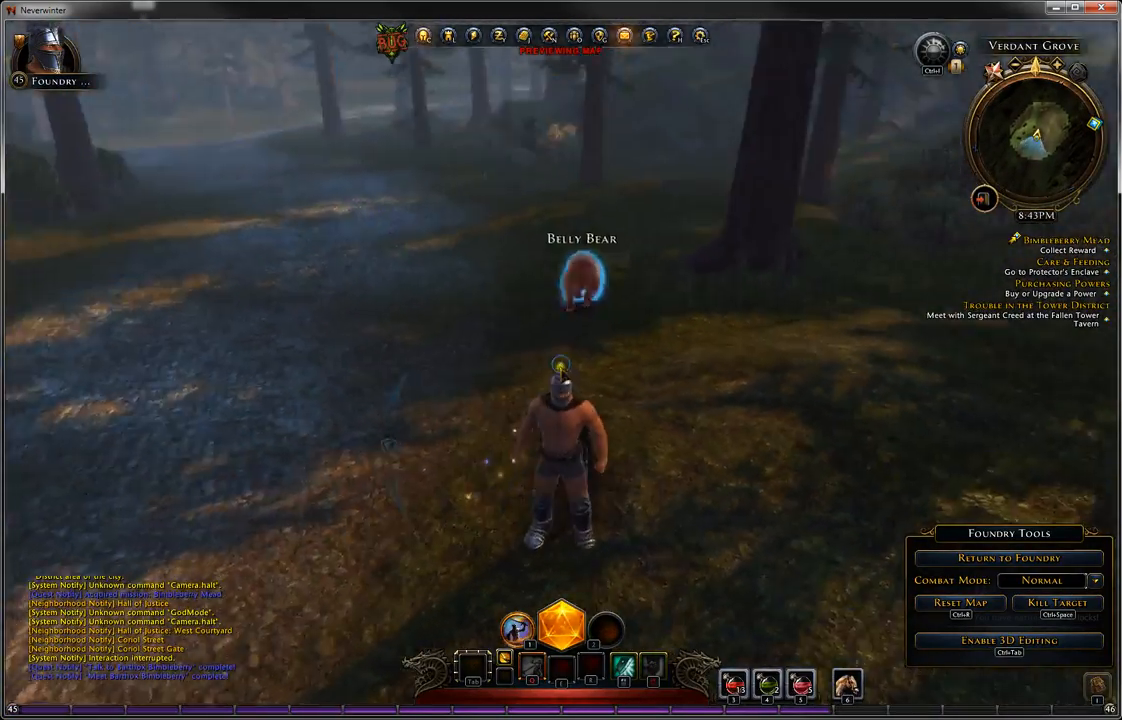
{"action": "key", "text": "w"}
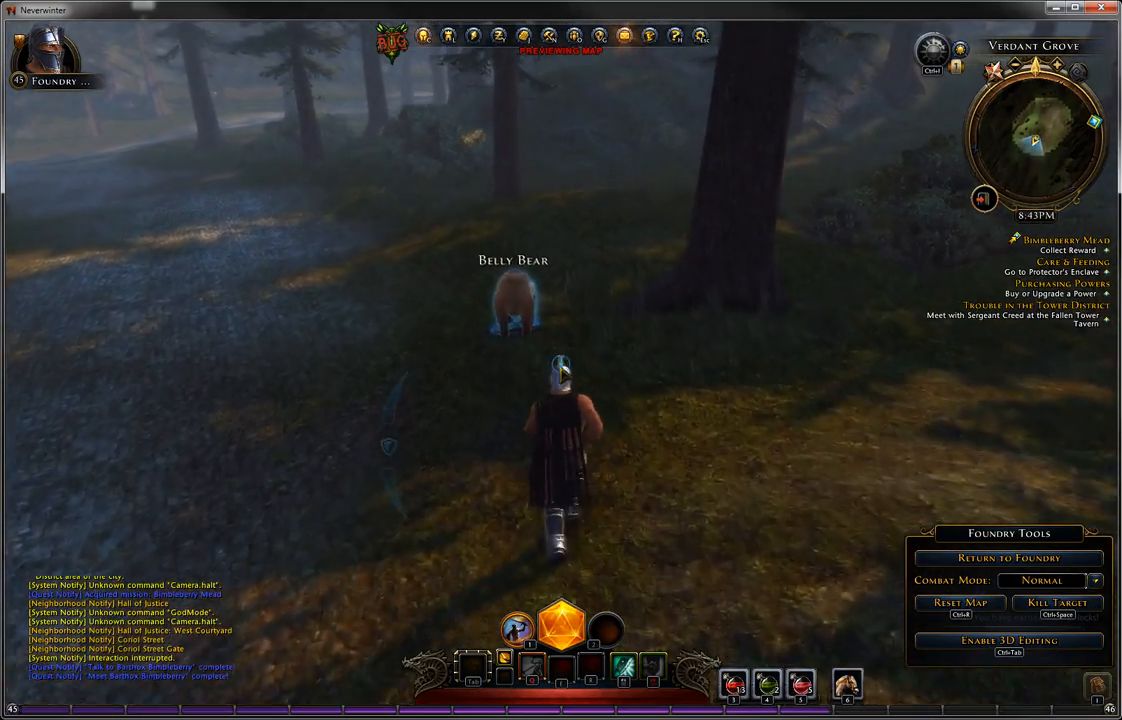
{"action": "key", "text": "w"}
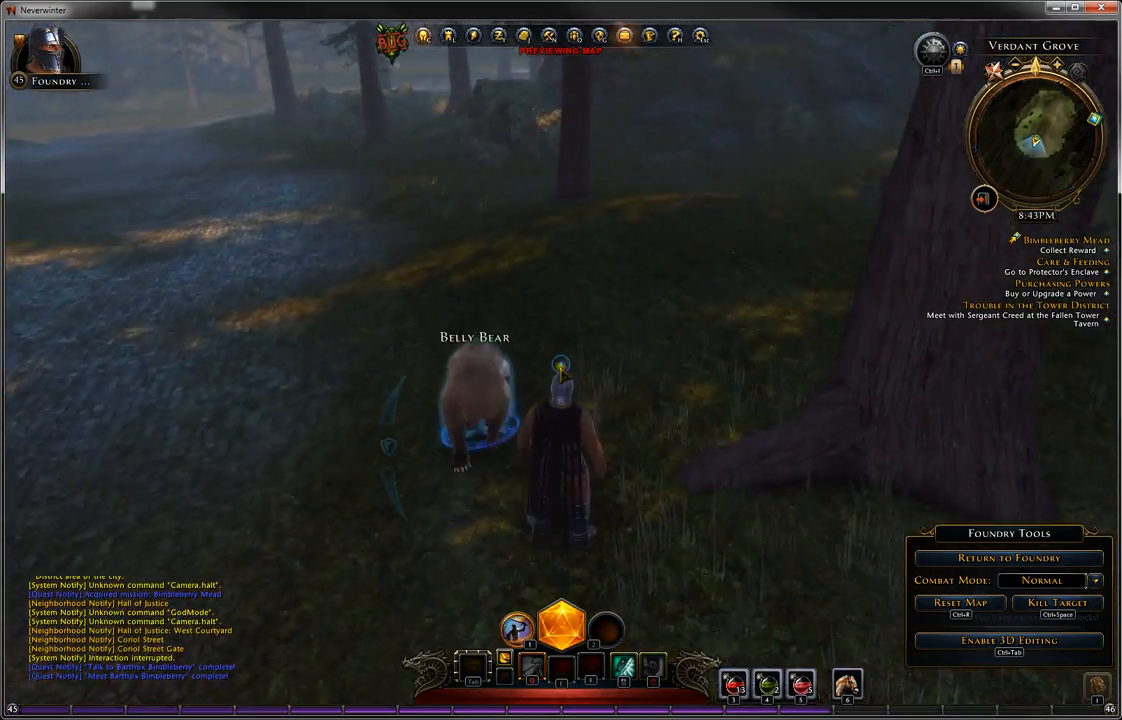
{"action": "key", "text": "w"}
{"action": "key", "text": "a"}
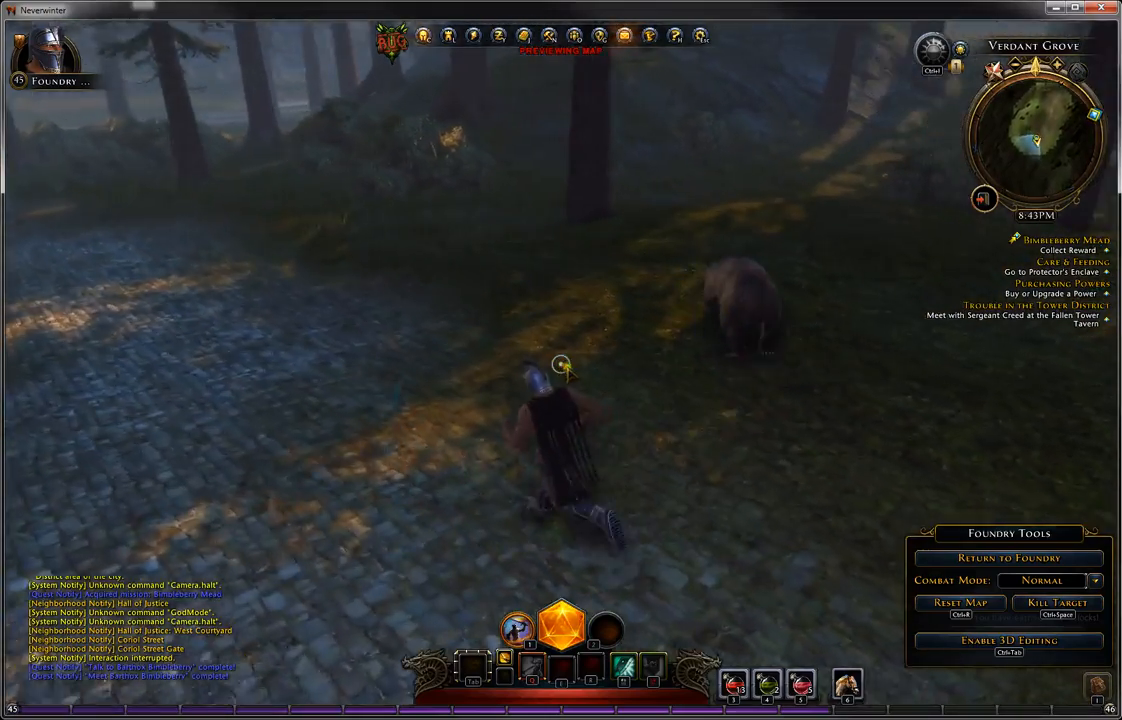
- Walk away from the bear, then end the map preview and return to the Foundry editor
{"action": "key", "text": "w"}
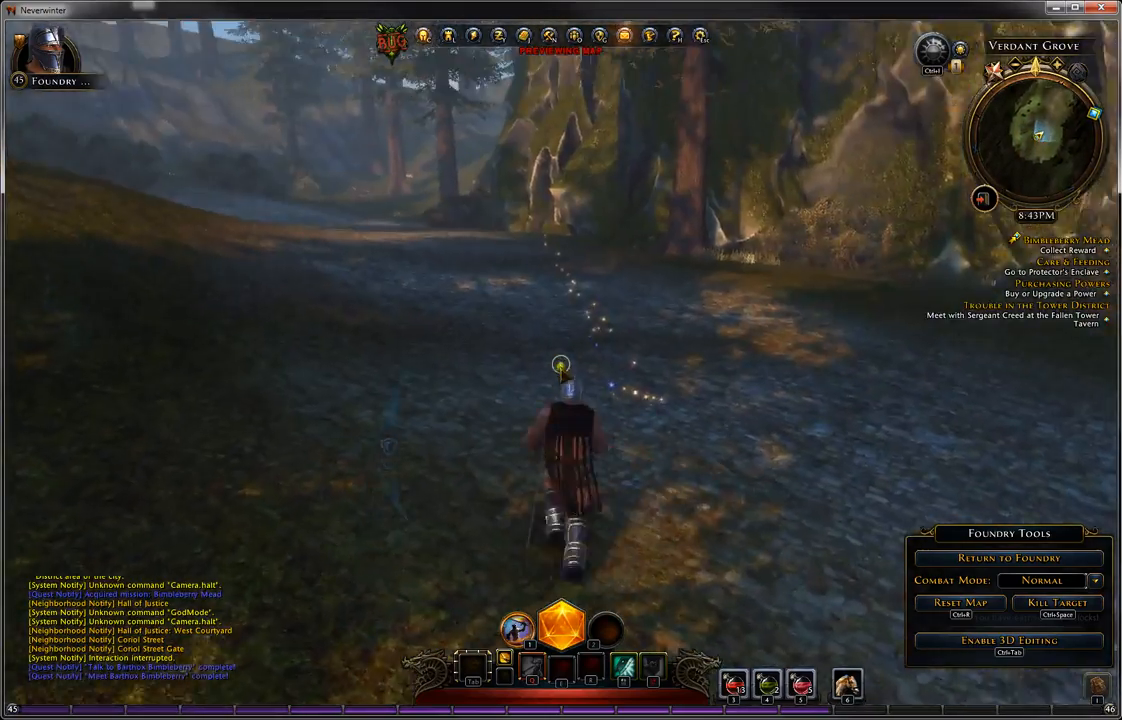
{"action": "key", "text": "w"}
{"action": "key", "text": "alt"}
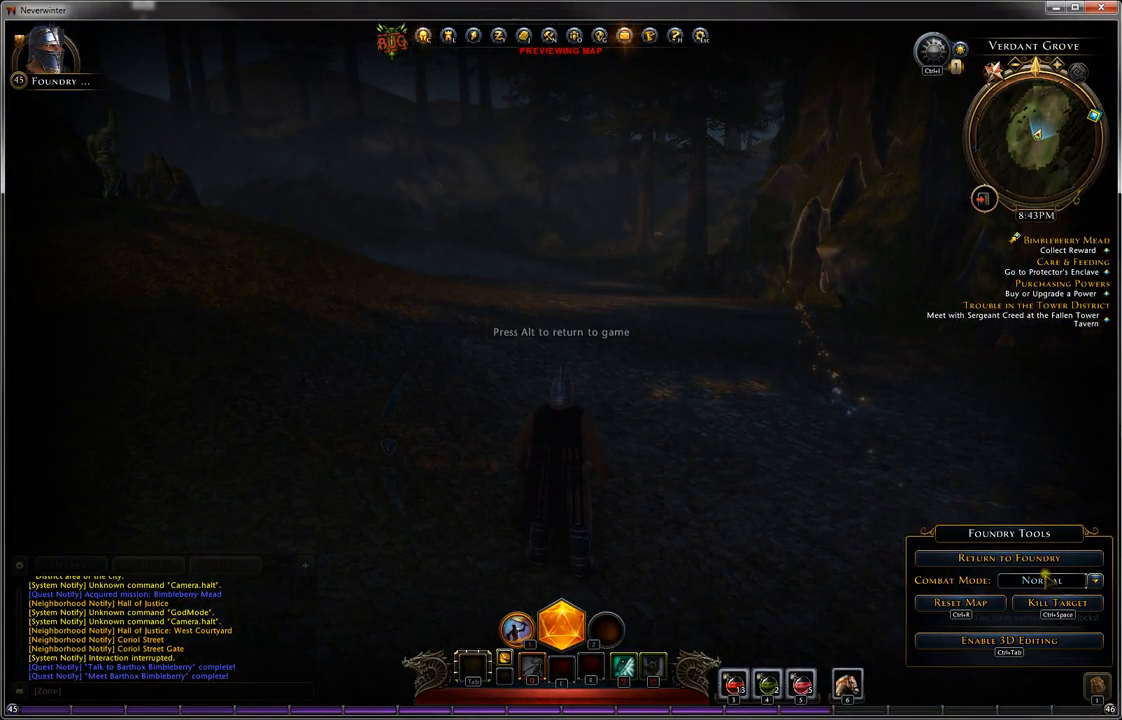
{"action": "left_click", "coordinate": [1040, 561]}
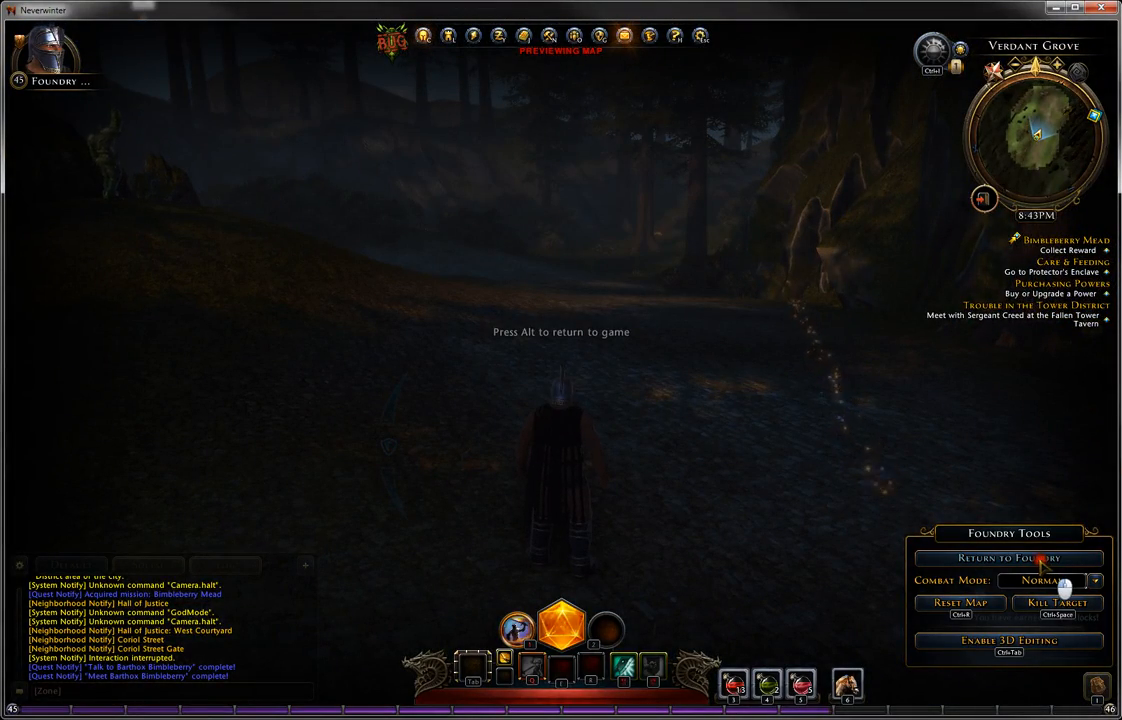
{"action": "left_click", "coordinate": [635, 391]}
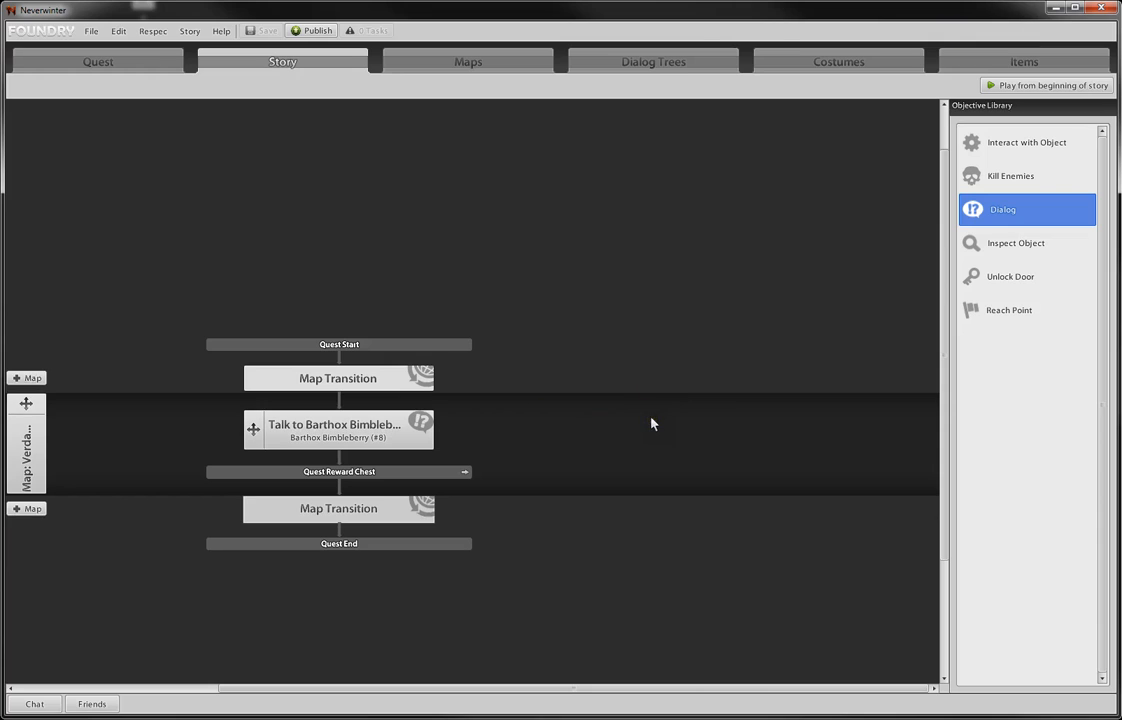
- Set Barthox Bimbleberry's animation on the Verdant Grove map to the looping "Cheering, right hand"
{"action": "left_click", "coordinate": [371, 425]}
{"action": "left_click", "coordinate": [643, 190]}
{"action": "left_click", "coordinate": [505, 60]}
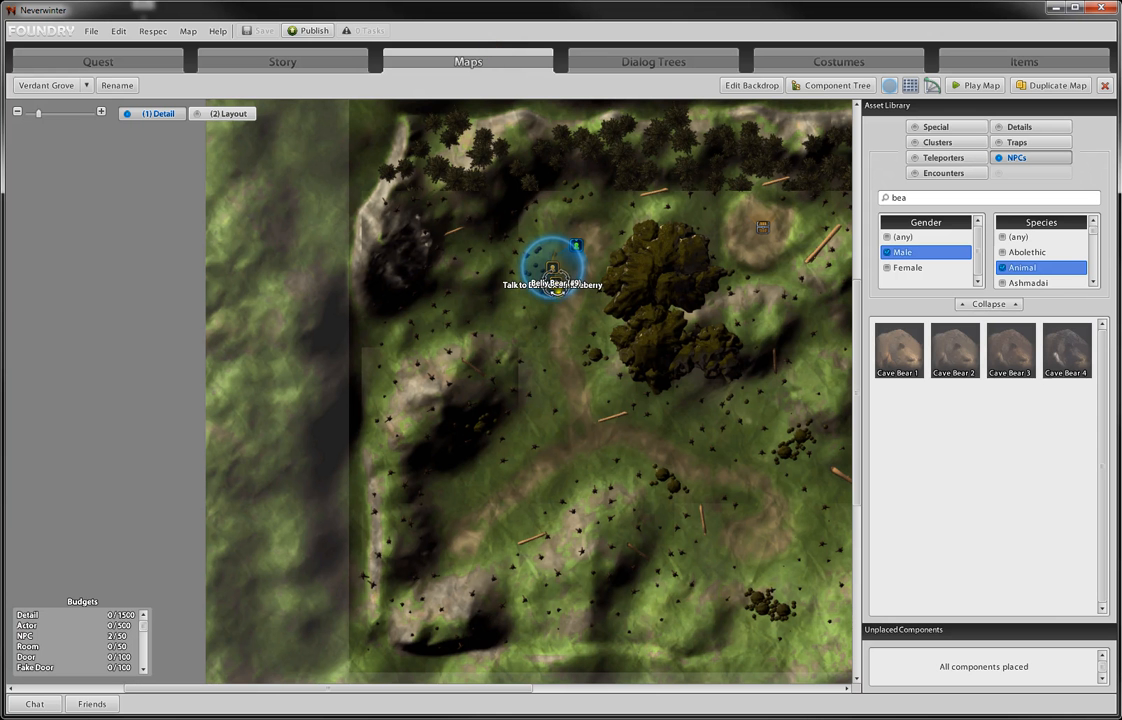
{"action": "scroll", "coordinate": [550, 285], "scroll_direction": "up", "scroll_amount": 2}
{"action": "left_click", "coordinate": [643, 182]}
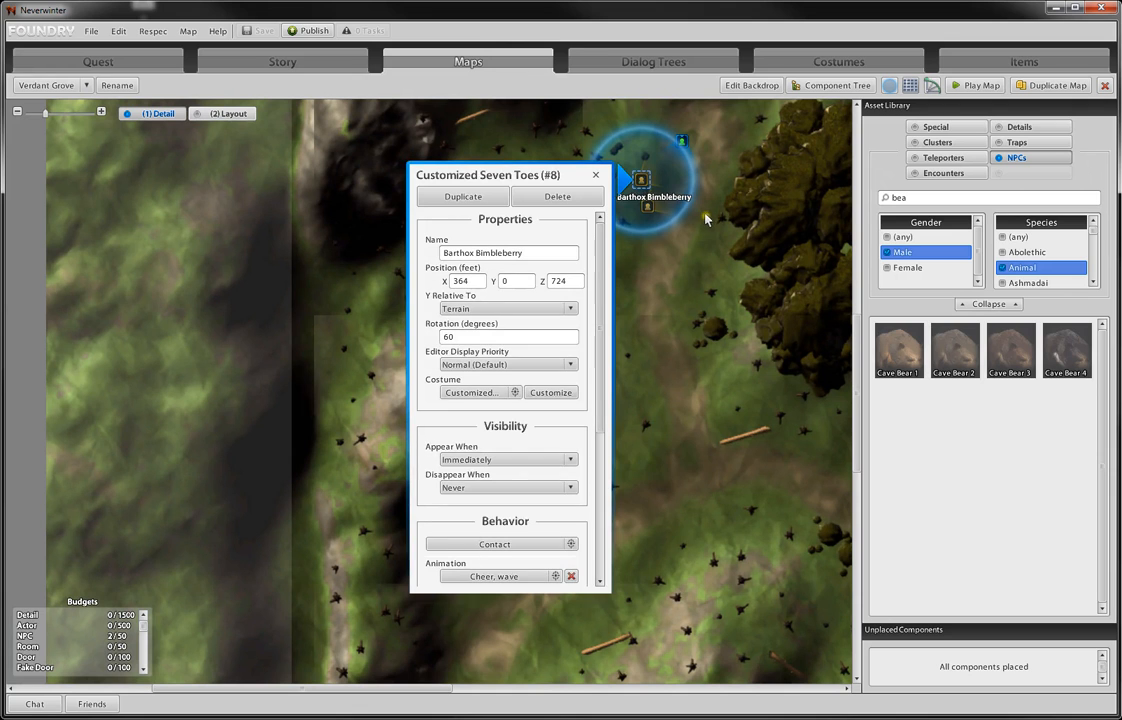
{"action": "left_click", "coordinate": [510, 577]}
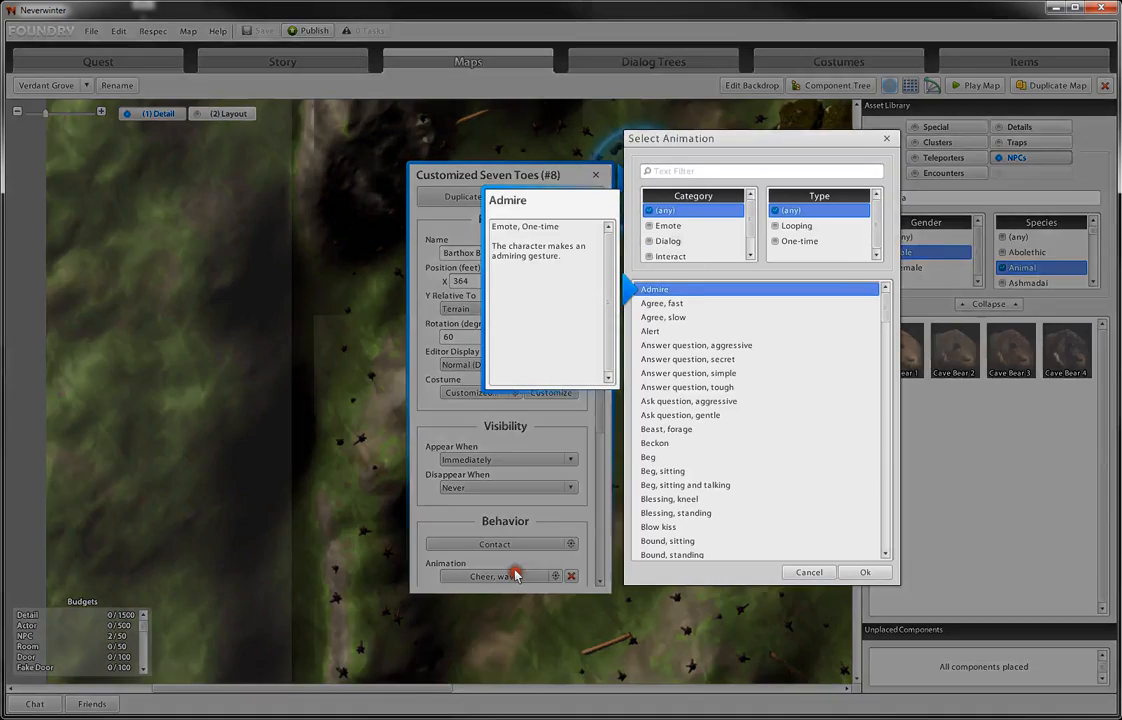
{"action": "scroll", "coordinate": [716, 452], "scroll_direction": "down", "scroll_amount": 2}
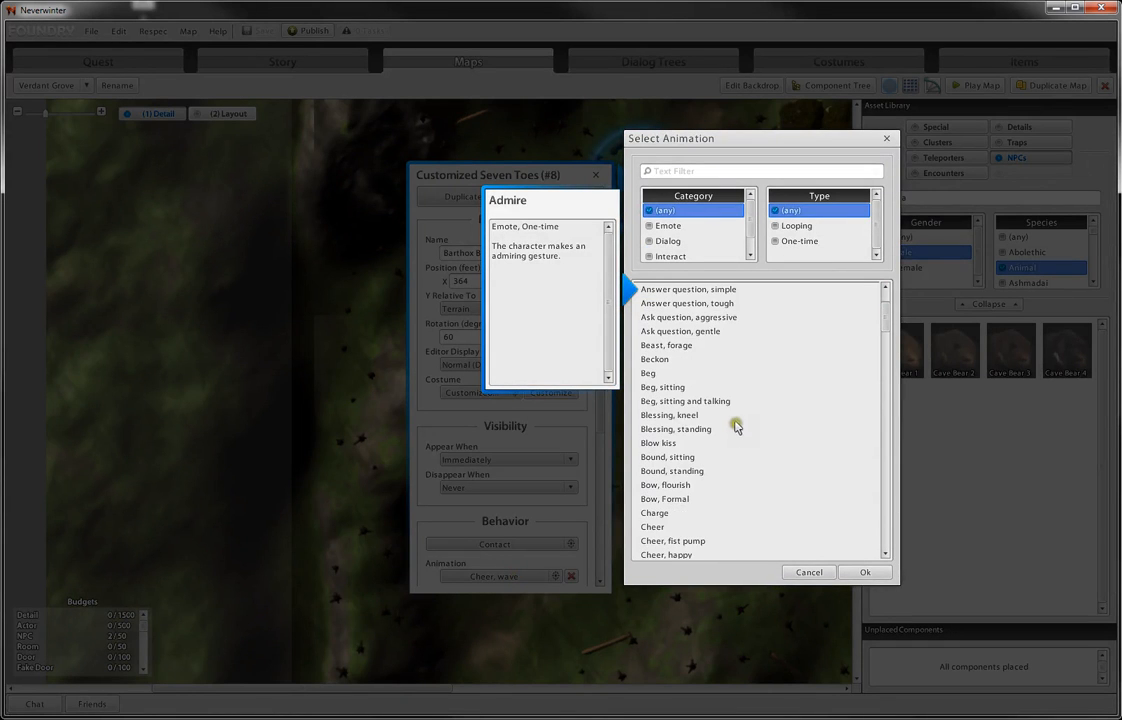
{"action": "left_click", "coordinate": [799, 228]}
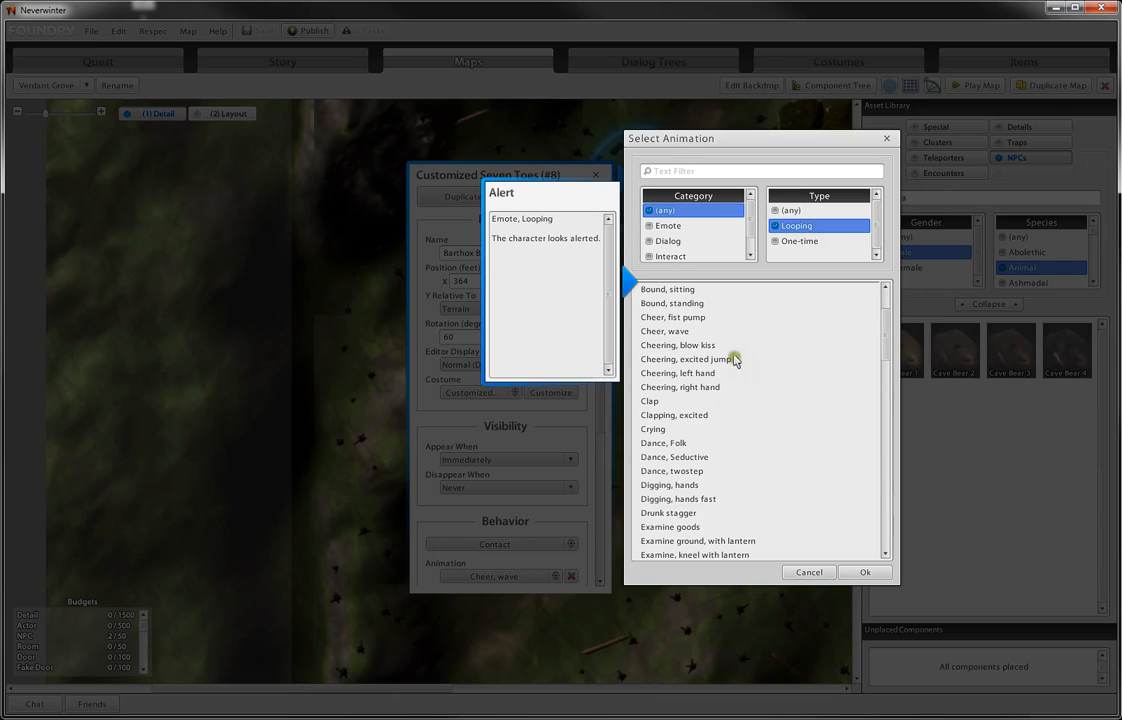
{"action": "scroll", "coordinate": [713, 440], "scroll_direction": "down", "scroll_amount": 1}
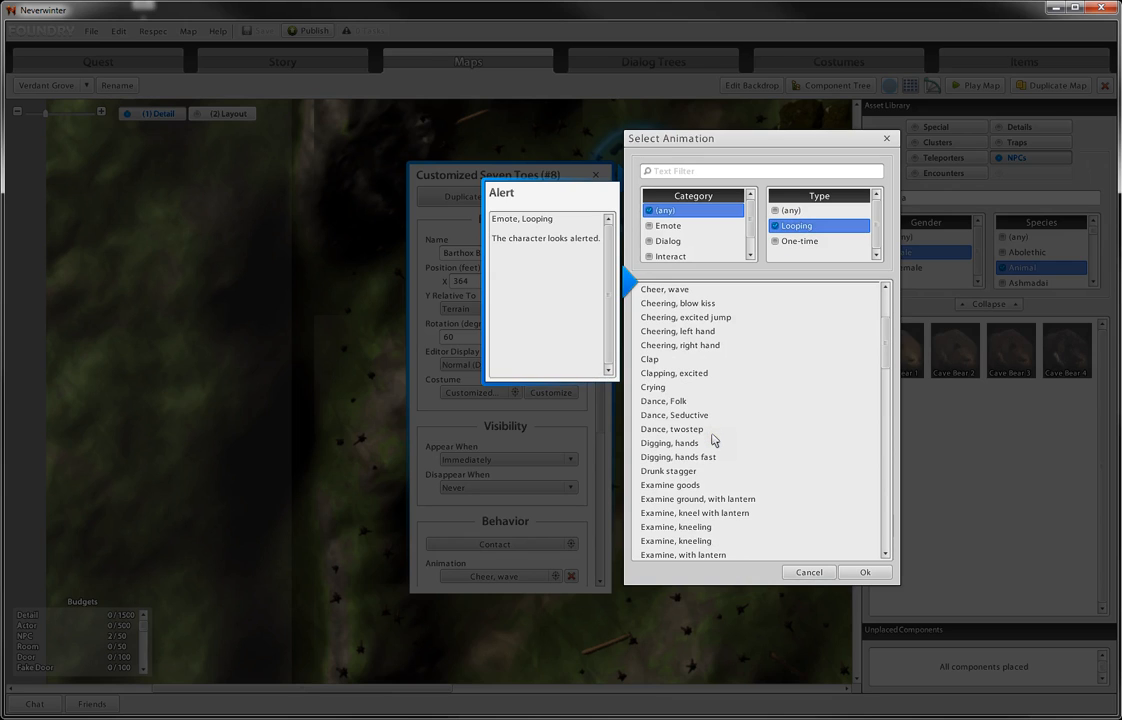
{"action": "left_click", "coordinate": [718, 345]}
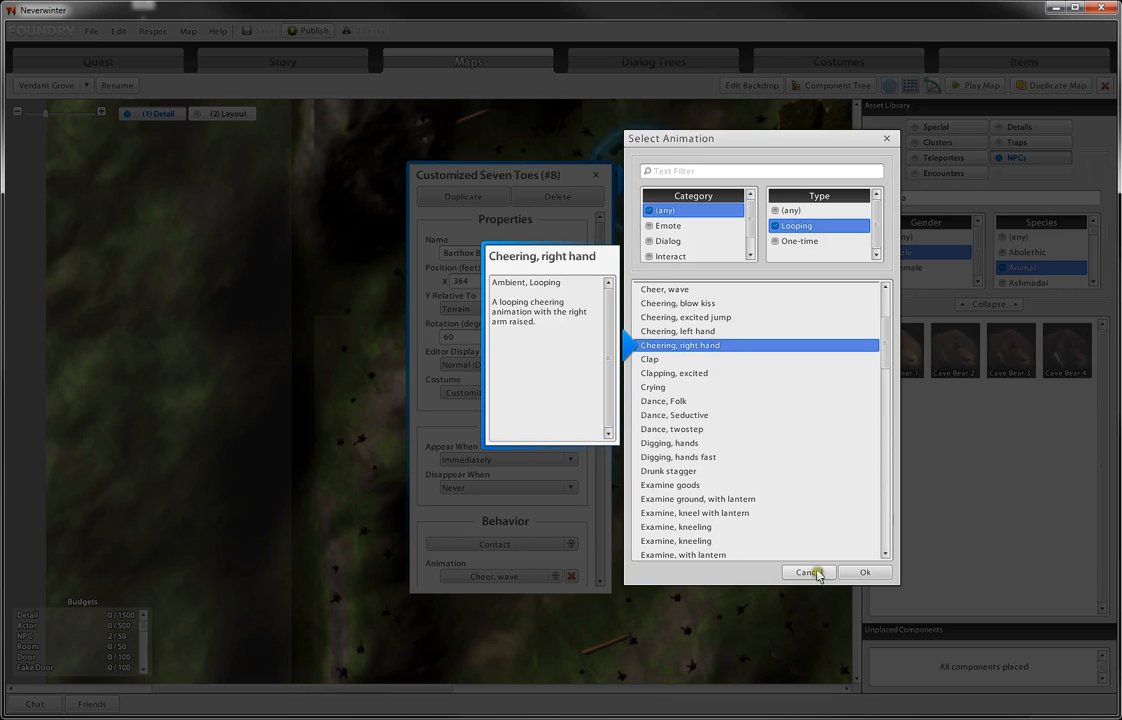
{"action": "left_click", "coordinate": [864, 572]}
{"action": "left_click", "coordinate": [590, 175]}
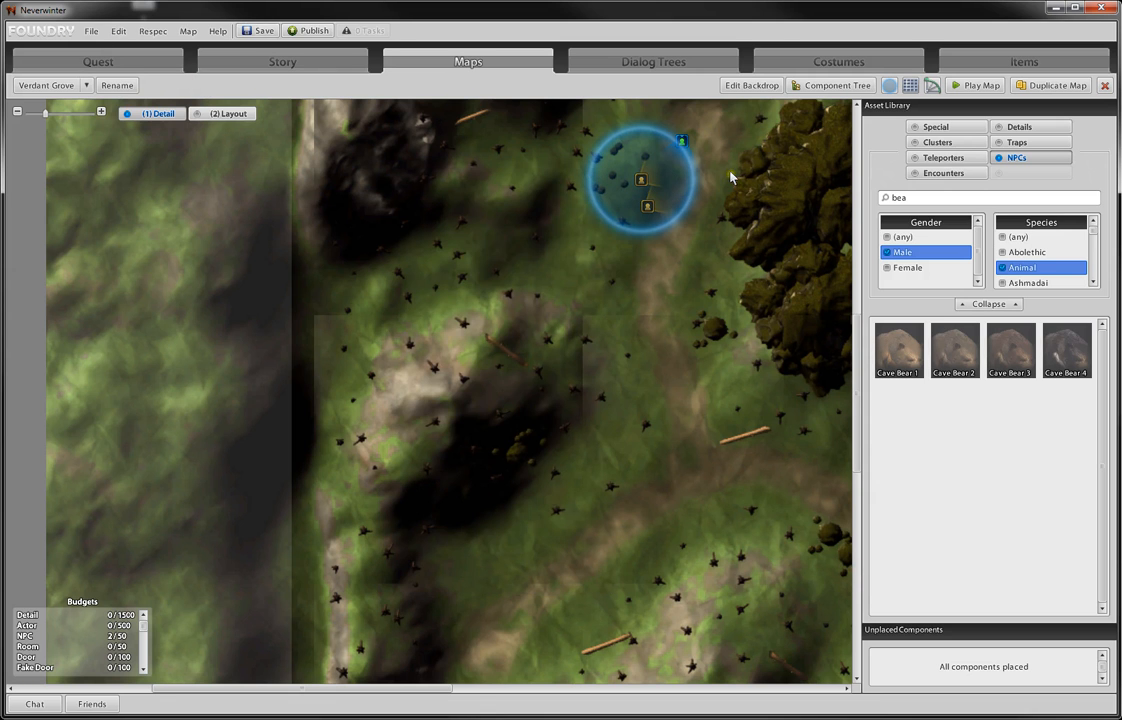
- Save the quest project
{"action": "scroll", "coordinate": [731, 178], "scroll_direction": "down", "scroll_amount": 1}
{"action": "left_click", "coordinate": [85, 31]}
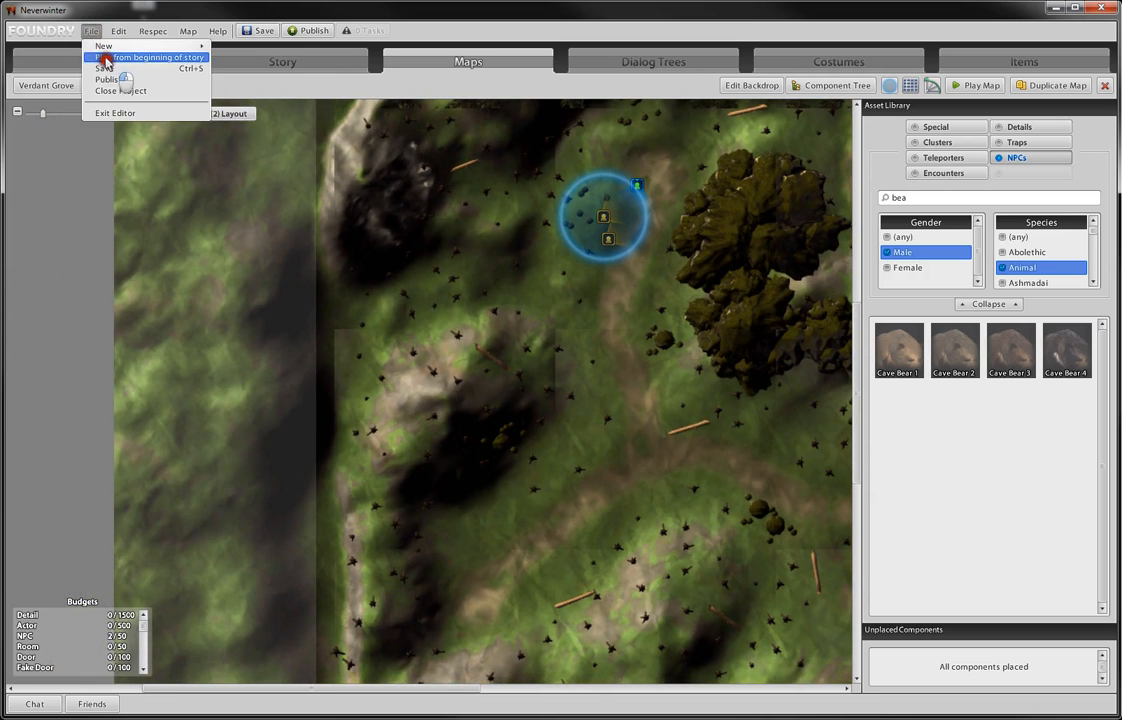
{"action": "left_click", "coordinate": [106, 68]}
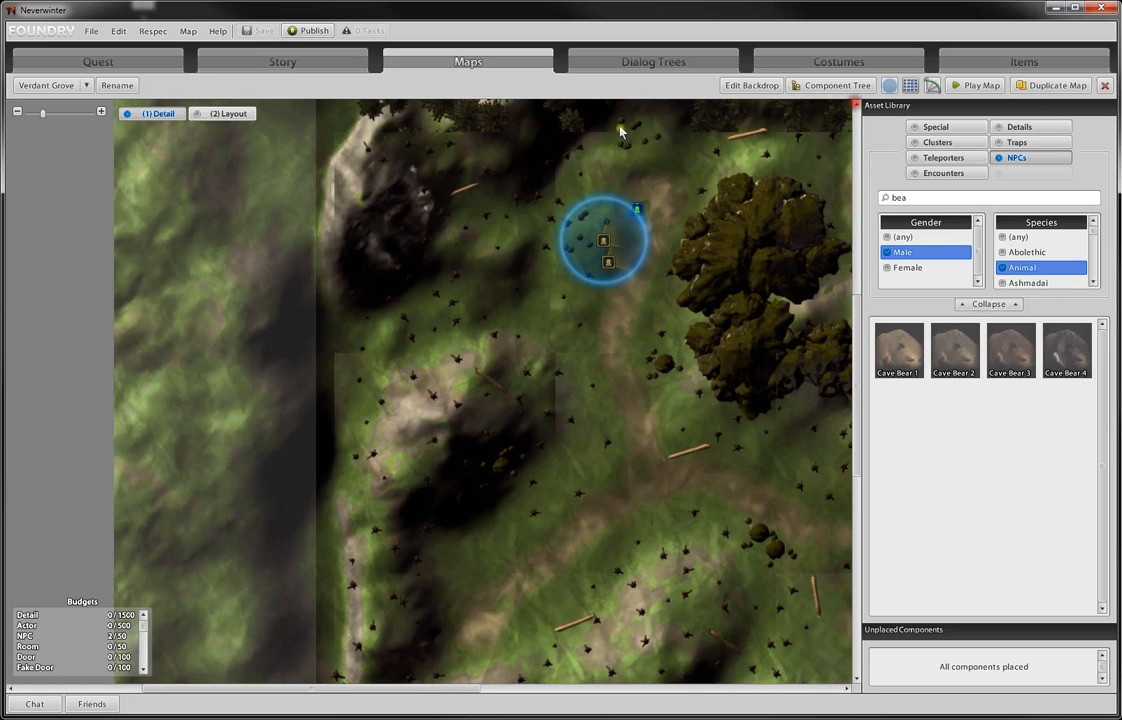
- In the advanced dialog of the Talk to Barthox Bimbleberry objective, set the first prompt's response to "Barthox! Teach me how to make mead!"
{"action": "left_click", "coordinate": [325, 62]}
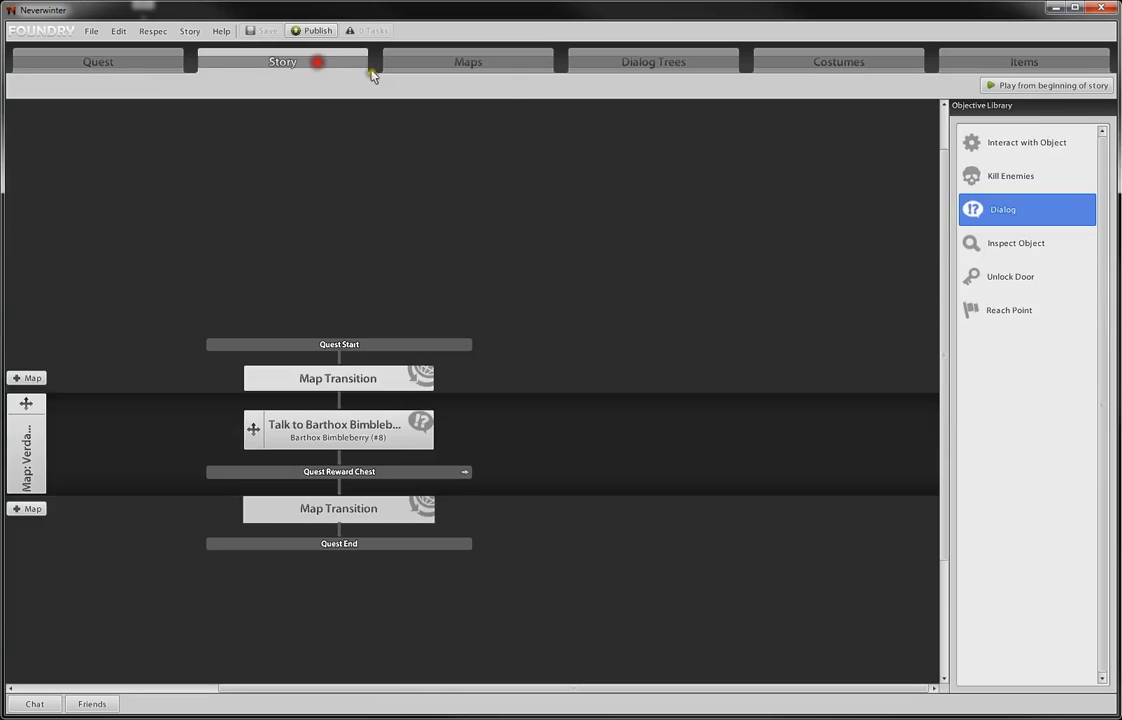
{"action": "left_click", "coordinate": [349, 425]}
{"action": "mouse_move", "coordinate": [540, 490]}
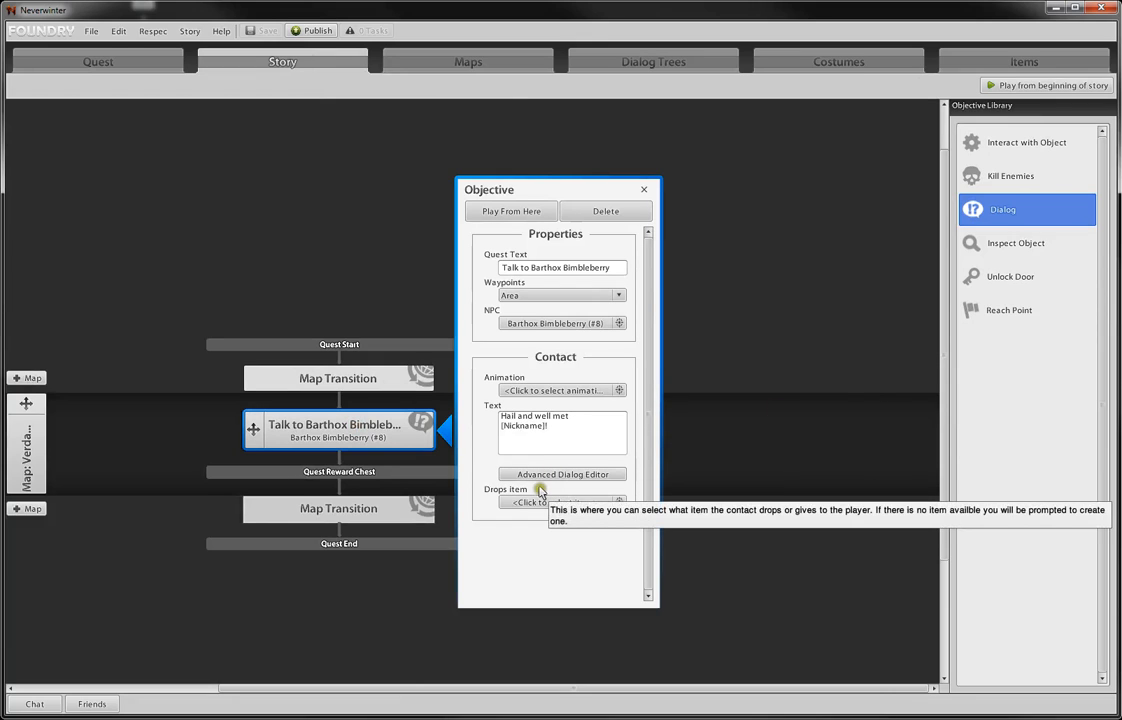
{"action": "left_click", "coordinate": [582, 474]}
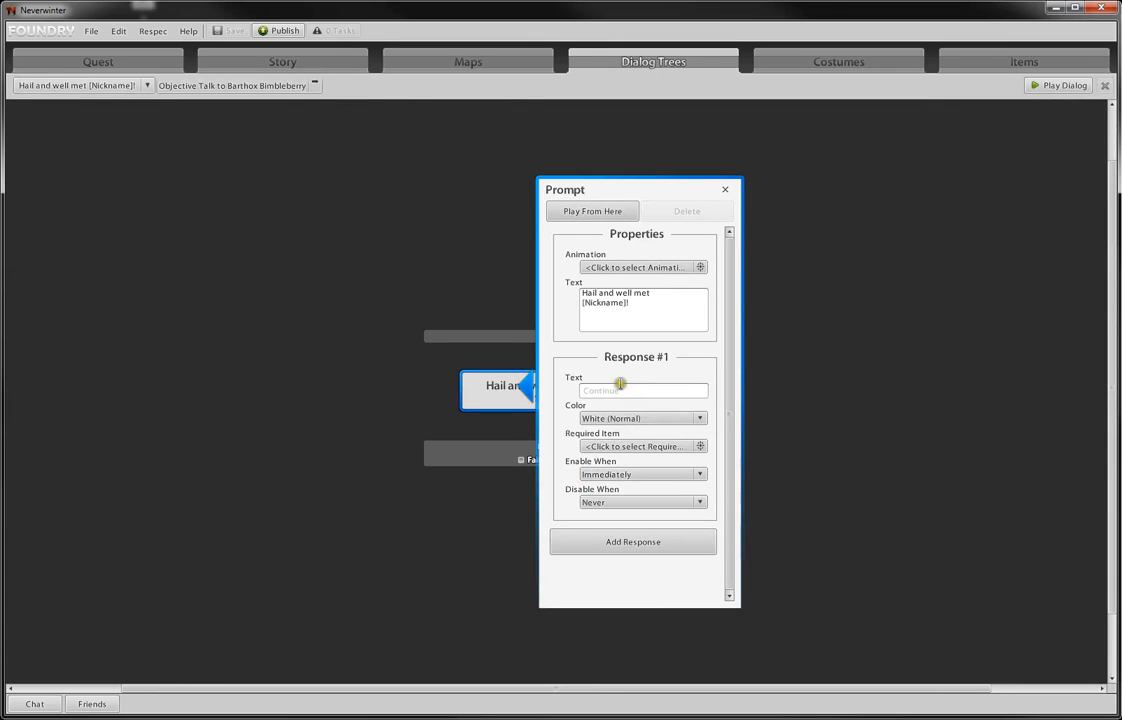
{"action": "left_click", "coordinate": [664, 390]}
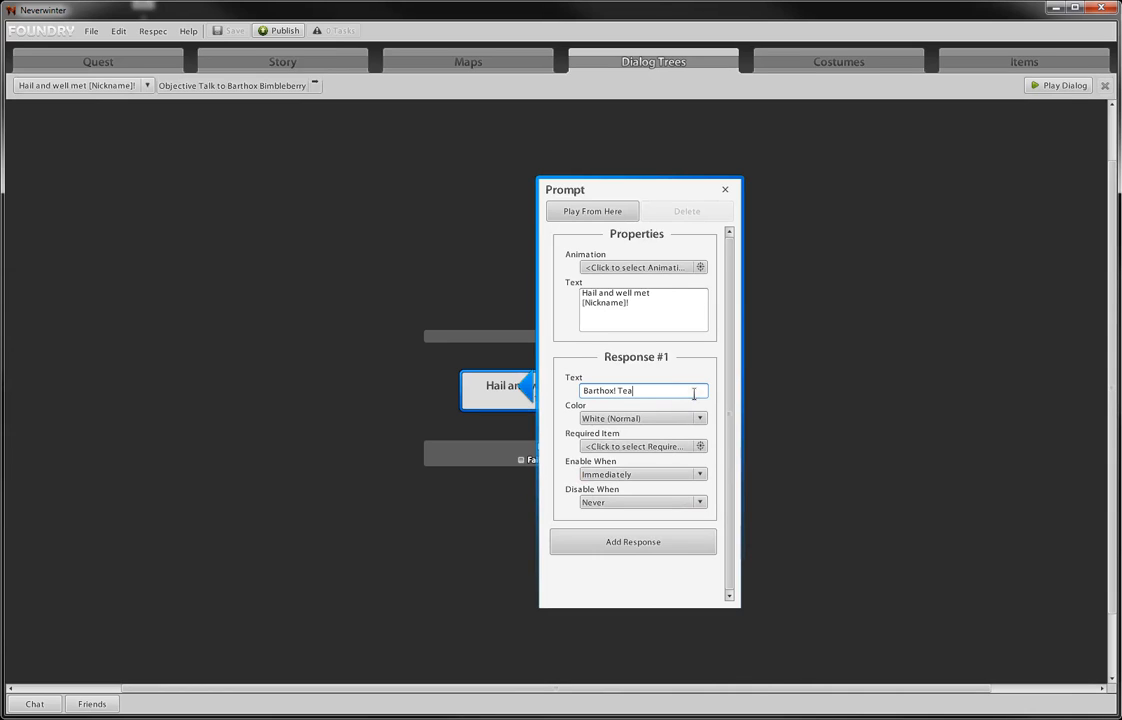
{"action": "type", "text": "Barthox! Teach me ho"}
{"action": "type", "text": "w to make mead!"}
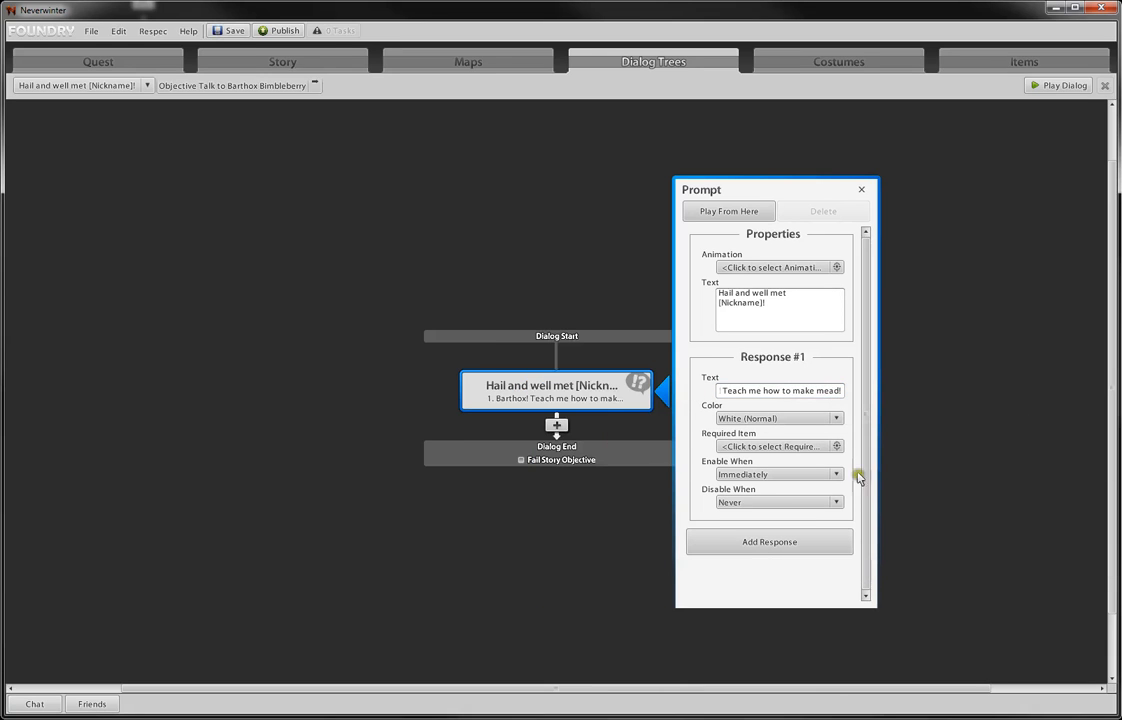
{"action": "left_click", "coordinate": [861, 189]}
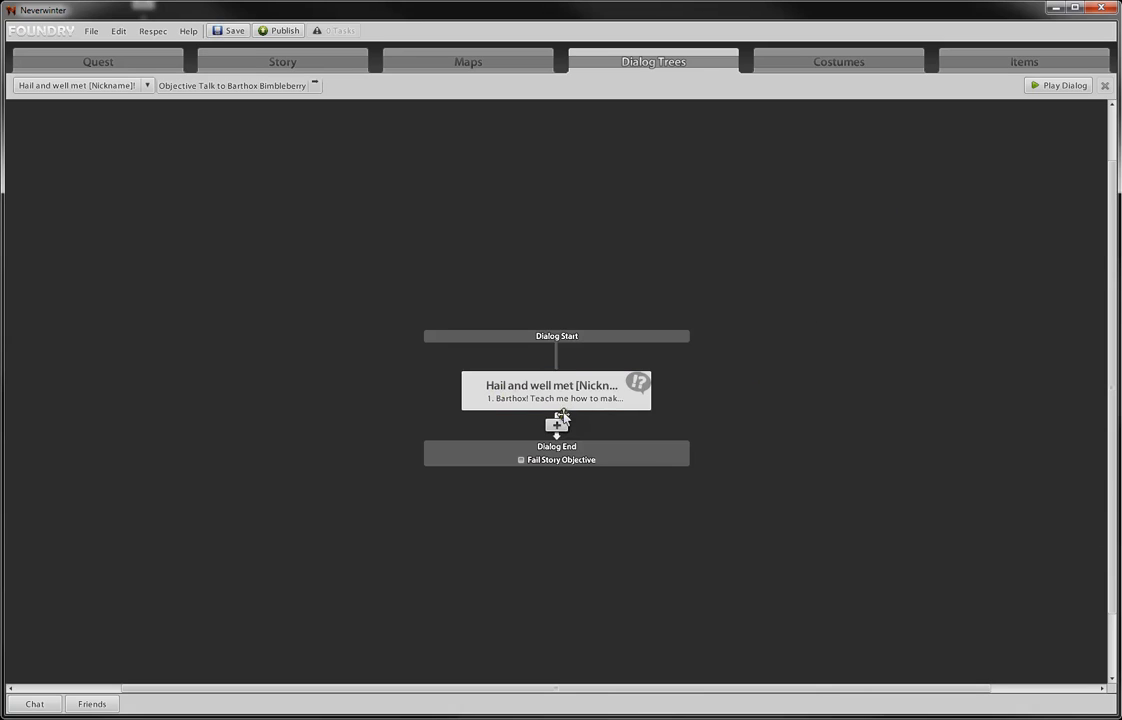
- Add a second dialog prompt after the greeting and give it the "Agree, slow" animation
{"action": "left_click", "coordinate": [557, 423]}
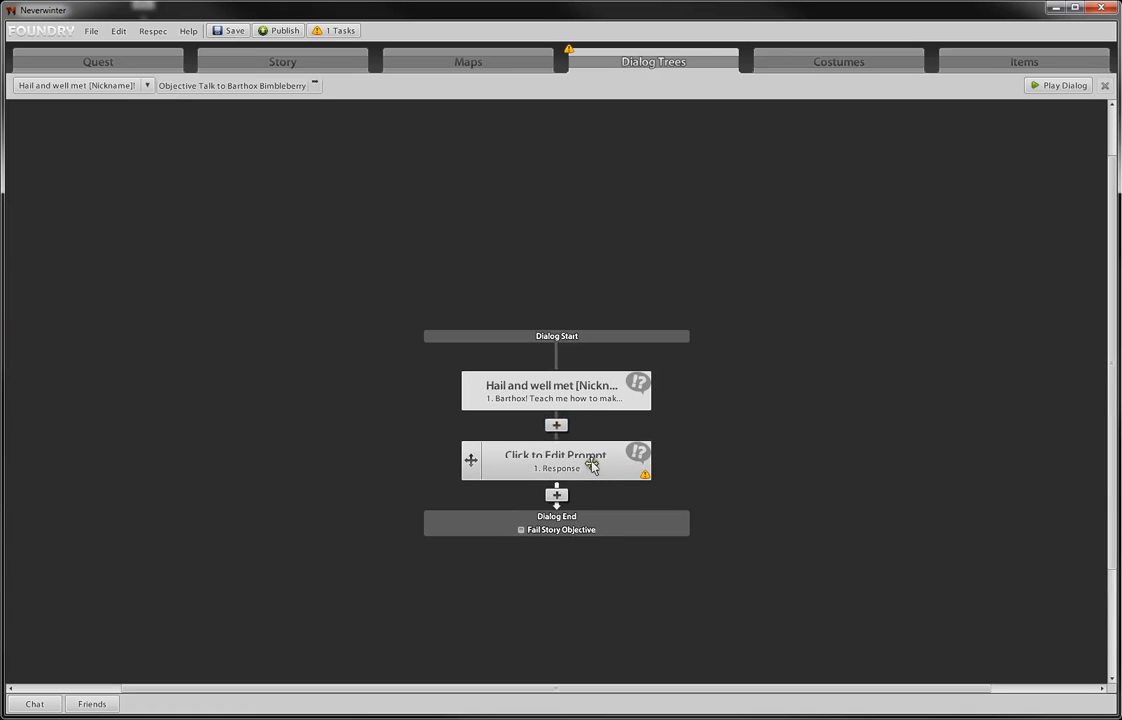
{"action": "left_click", "coordinate": [594, 463]}
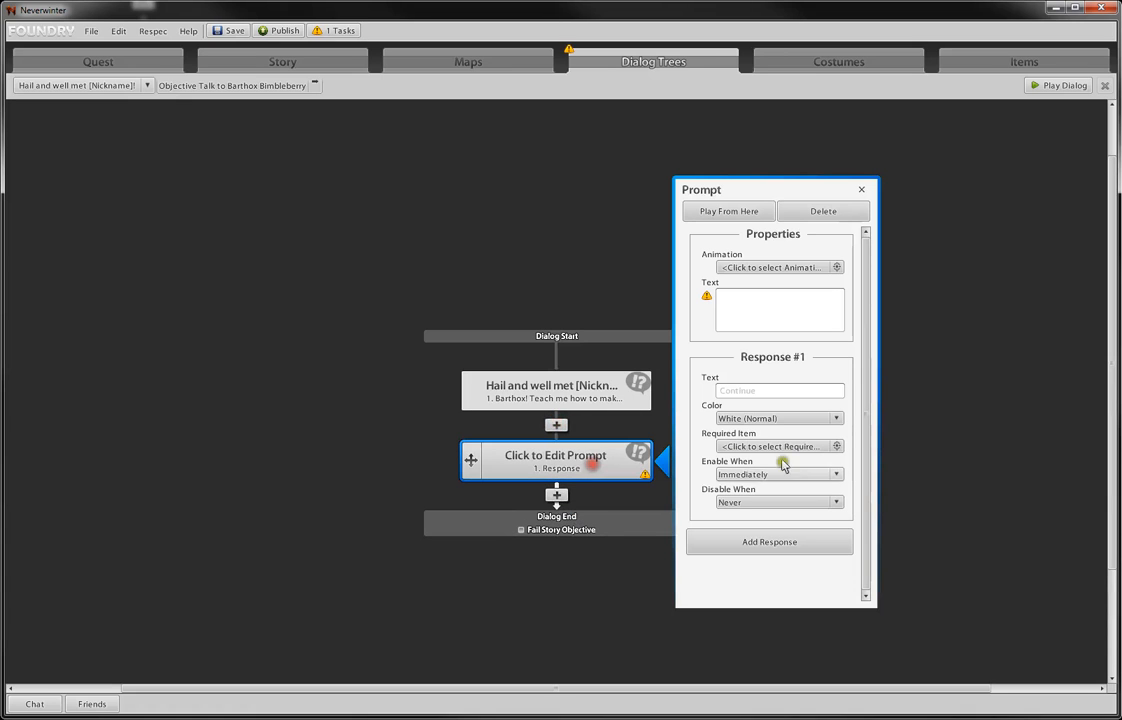
{"action": "left_click", "coordinate": [795, 267]}
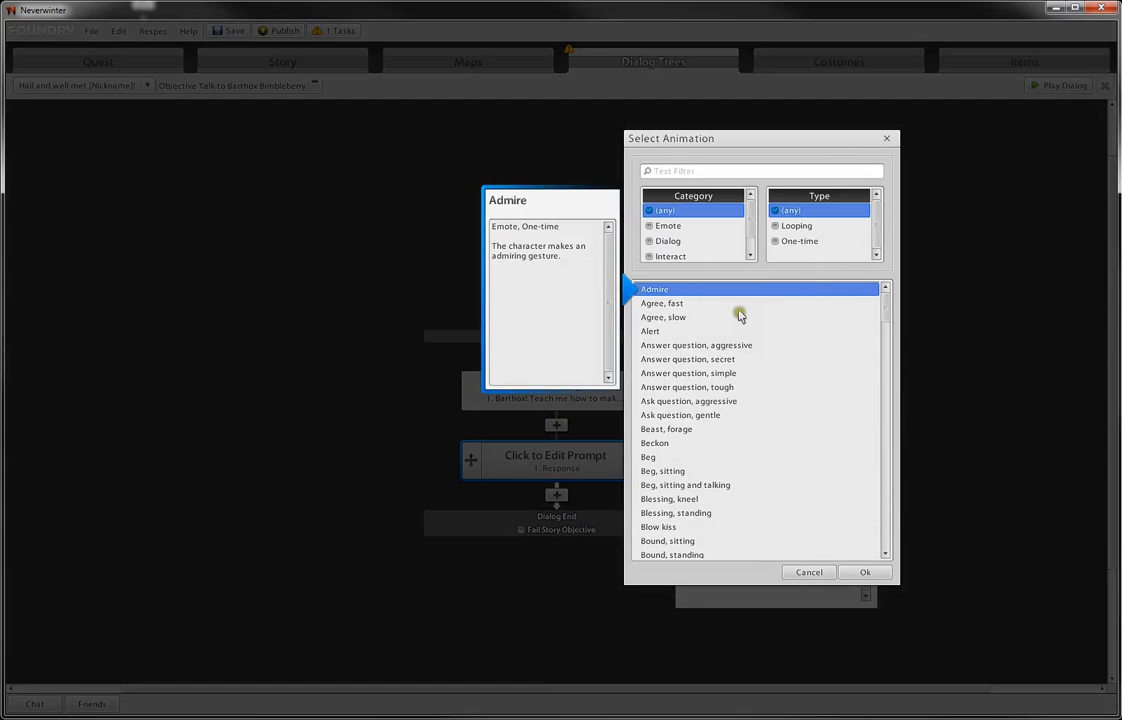
{"action": "double_click", "coordinate": [676, 318]}
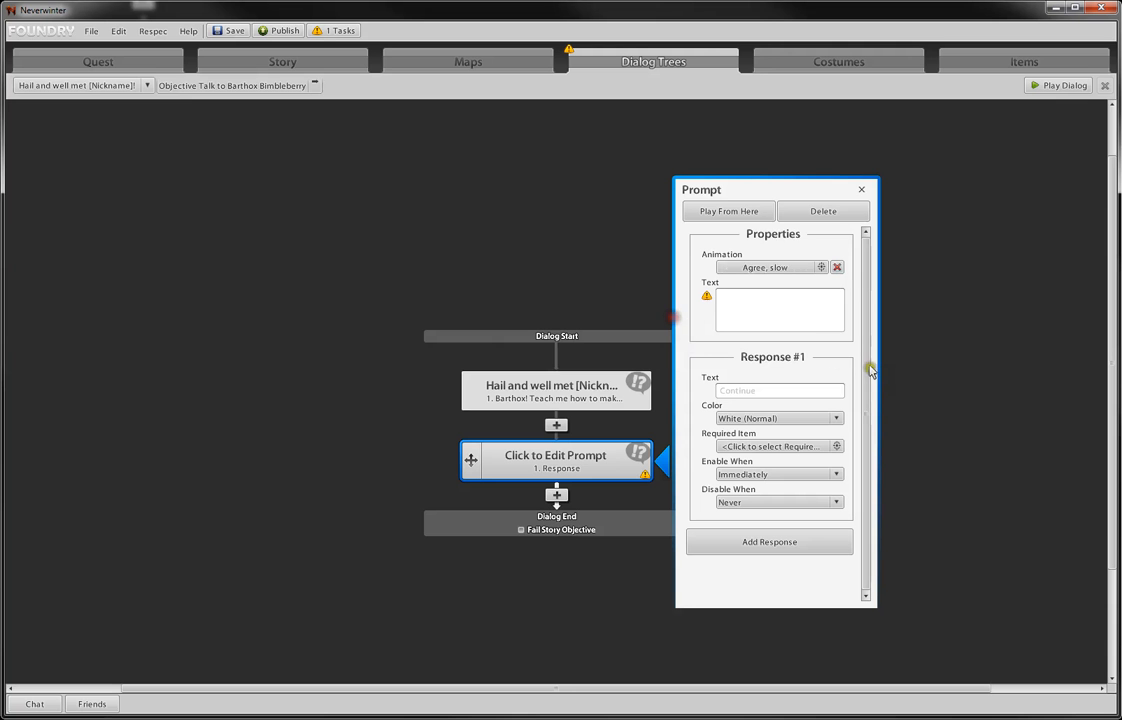
- Write the new prompt's text: "Sure thing [Nickname]! First we will need a few ingredients! We will need a barrel of water, some honey, and some bimbleberries."
{"action": "left_click", "coordinate": [790, 315]}
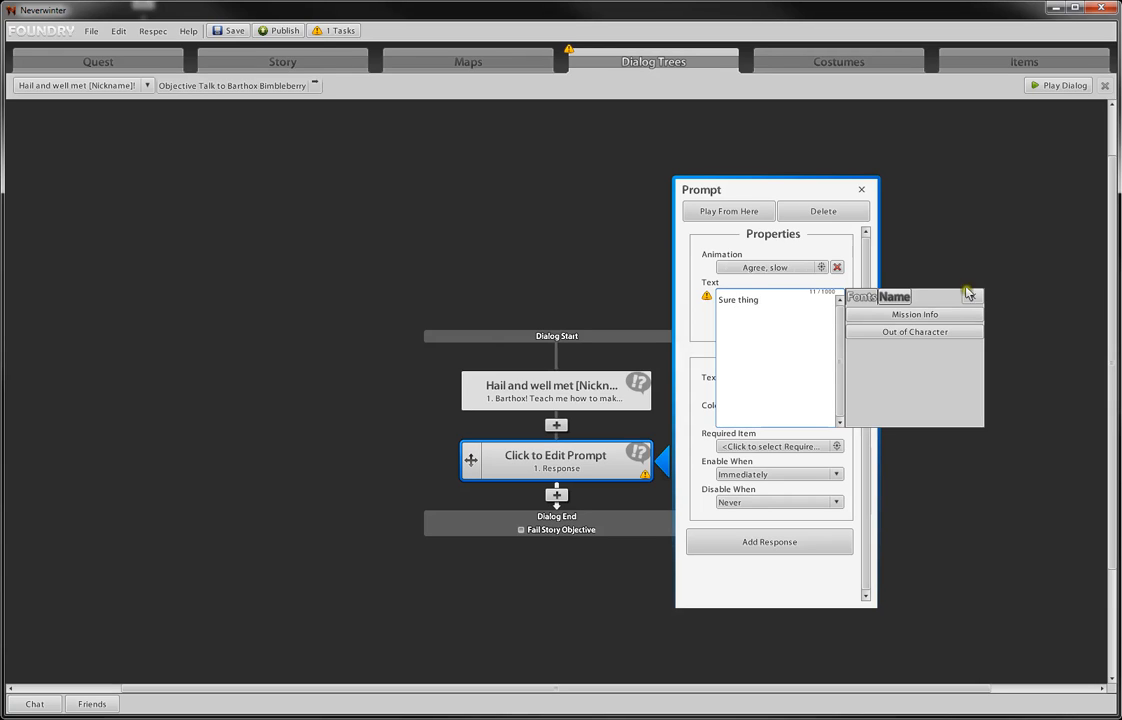
{"action": "left_click", "coordinate": [895, 296]}
{"action": "left_click", "coordinate": [908, 316]}
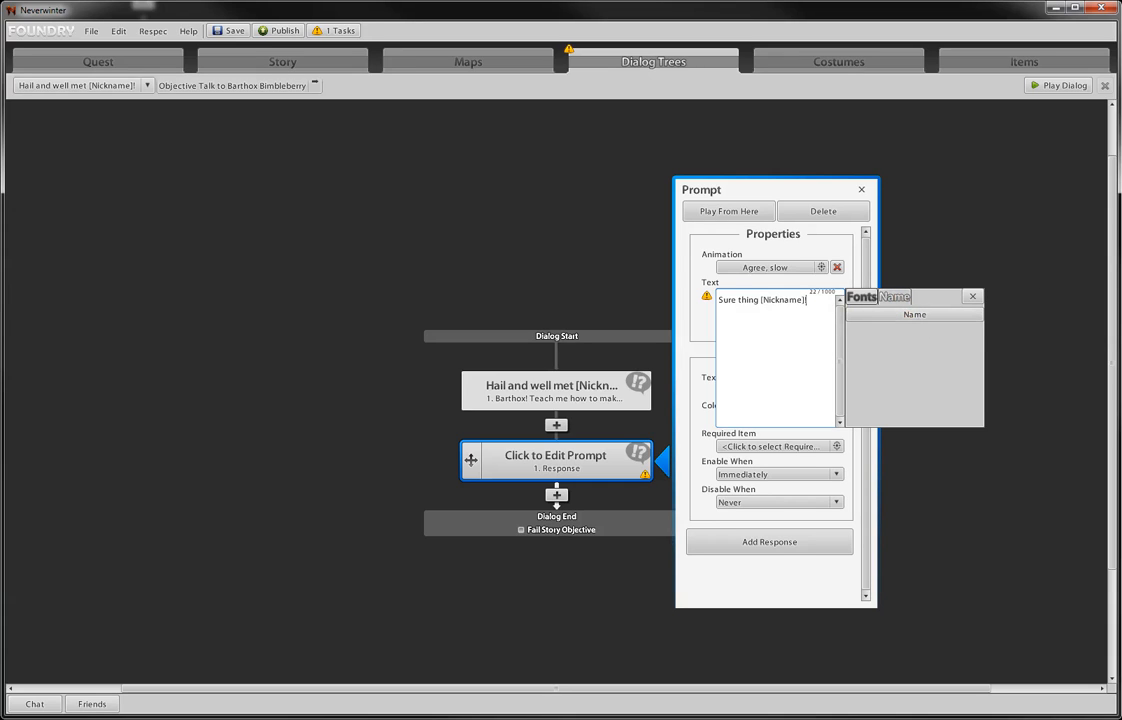
{"action": "type", "text": "!  First we will need a few ing"}
{"action": "type", "text": "redia"}
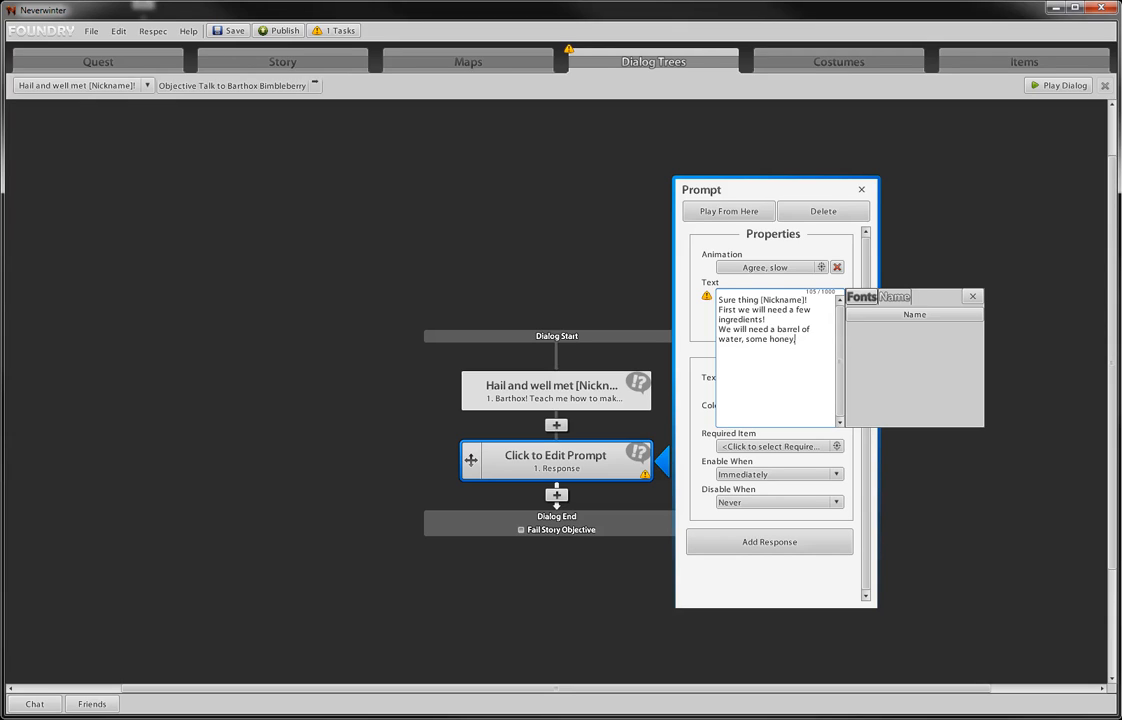
{"action": "type", "text": "e bimbleberries."}
{"action": "left_click", "coordinate": [973, 297]}
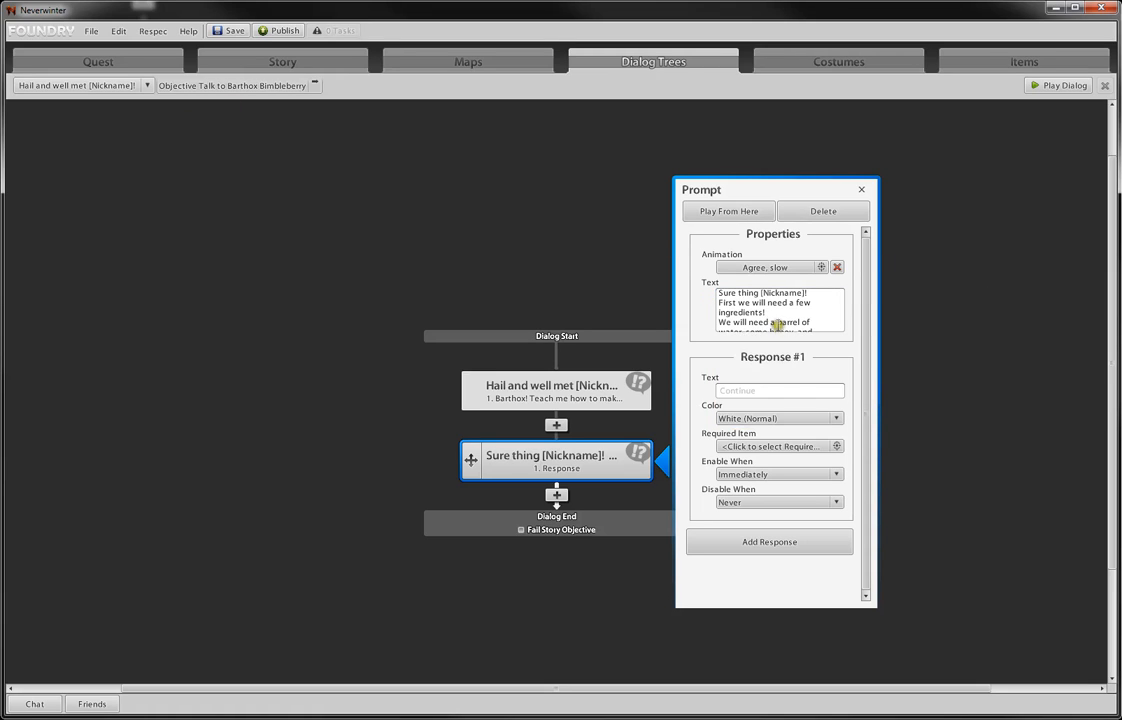
- Set the second prompt's response to "I'll go get the ingredients!" and finish editing the prompt
{"action": "left_click", "coordinate": [779, 389]}
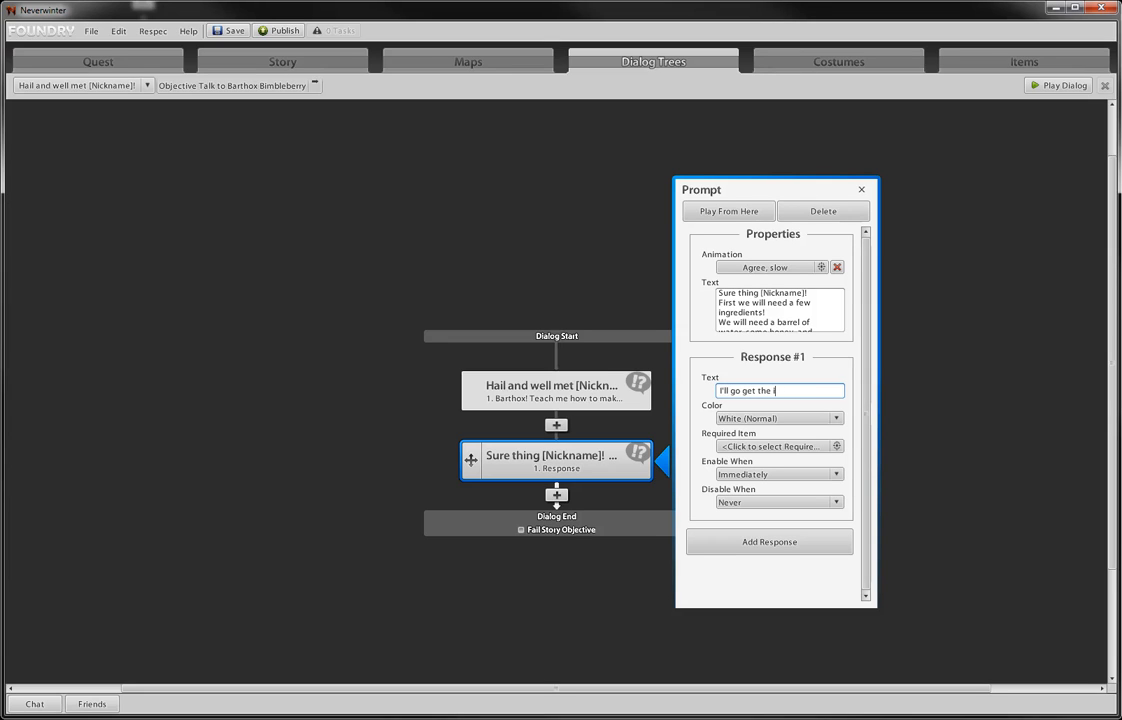
{"action": "type", "text": "!"}
{"action": "key", "text": "Return"}
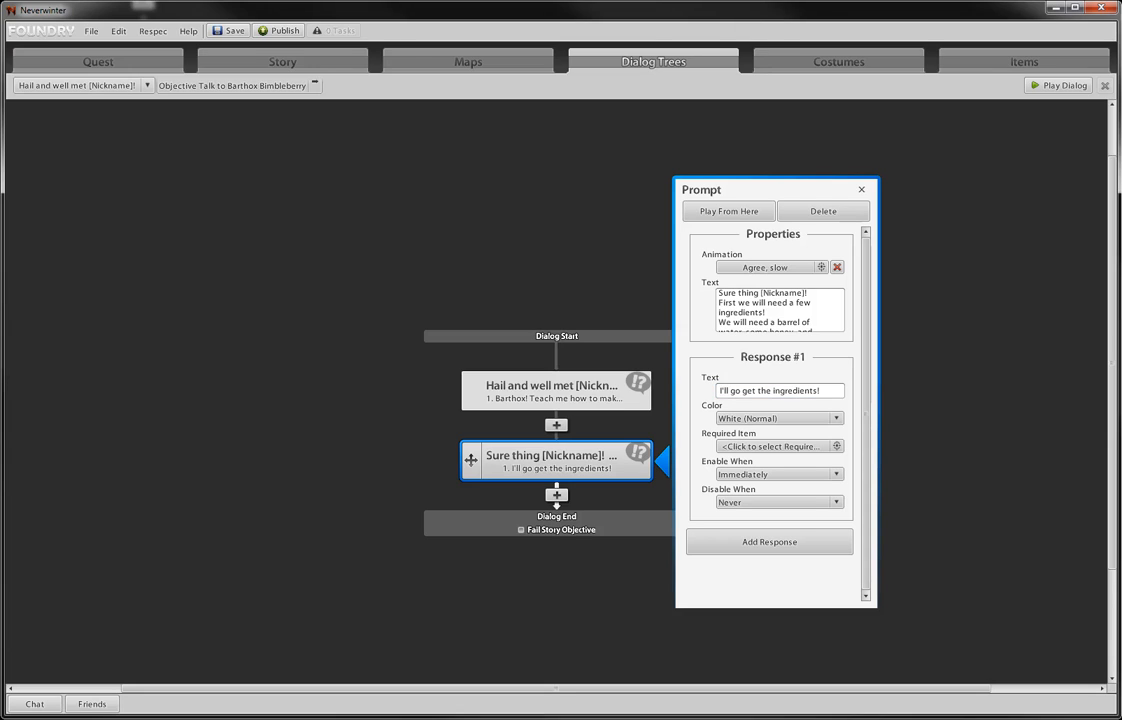
{"action": "left_click", "coordinate": [861, 189]}
- Open the Verdant Grove map for editing
{"action": "left_click", "coordinate": [290, 67]}
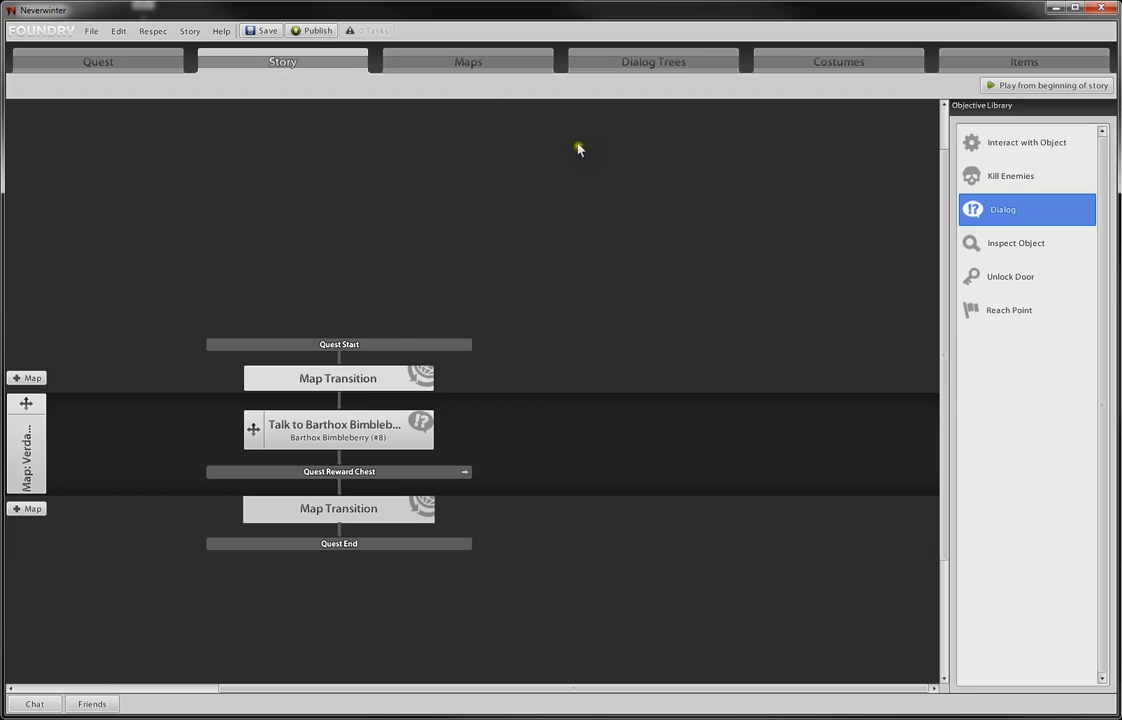
{"action": "left_click", "coordinate": [489, 61]}
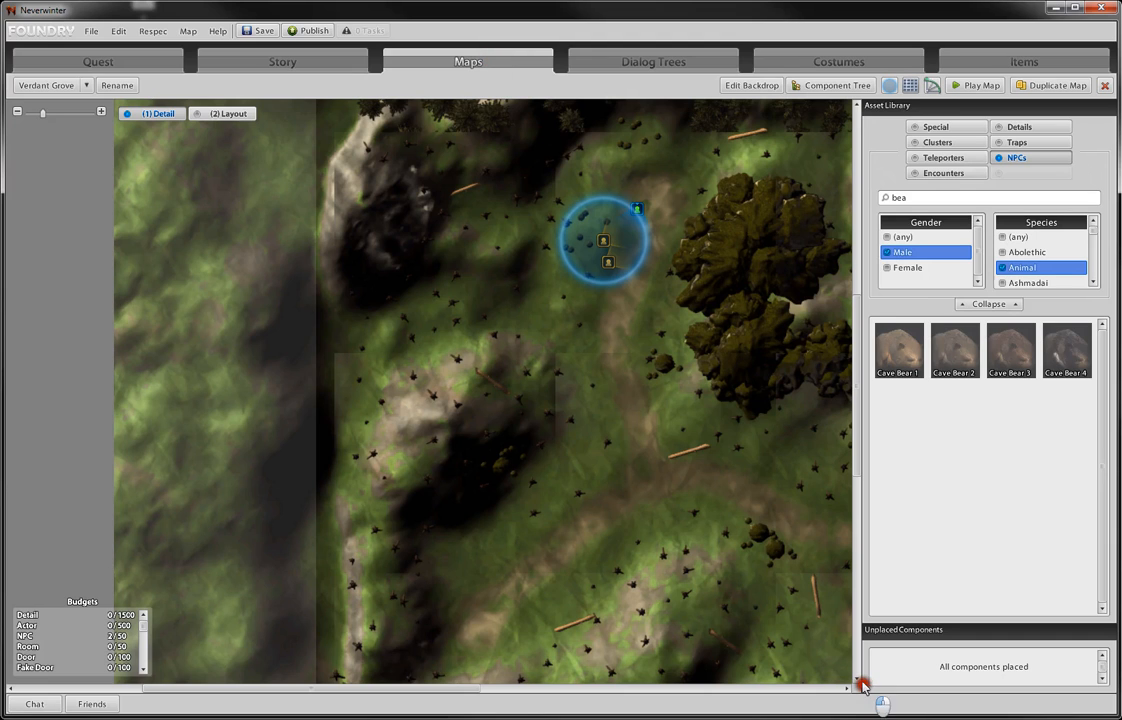
{"action": "left_click_drag", "start_coordinate": [906, 198], "coordinate": [862, 205]}
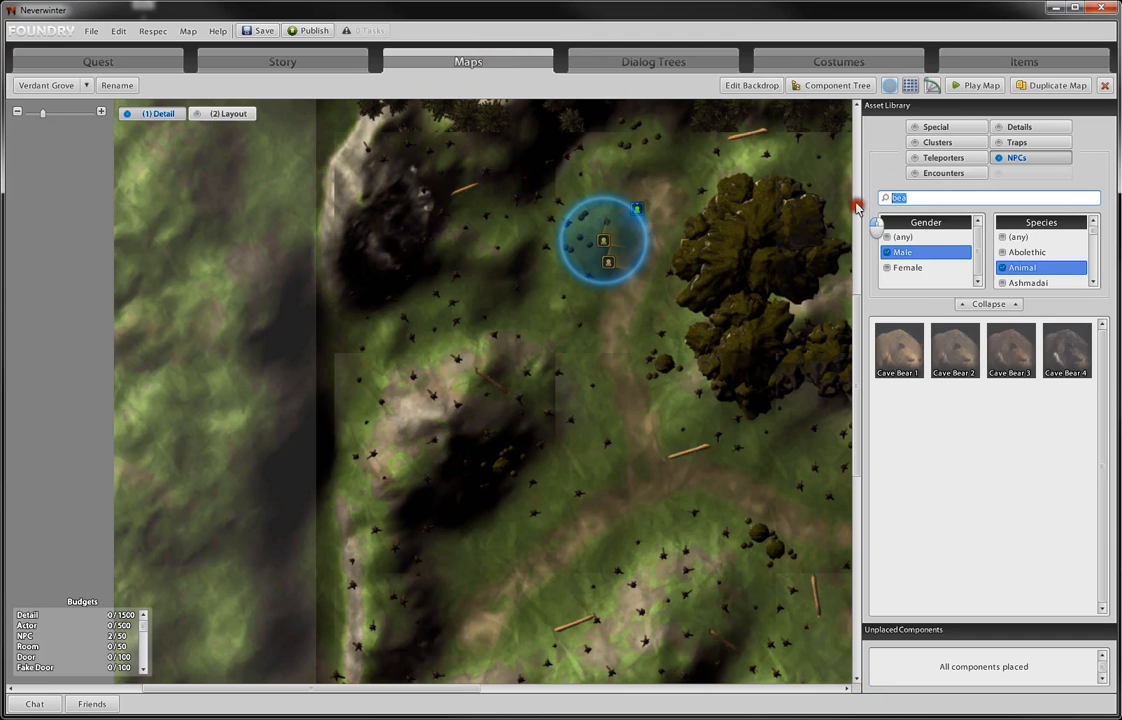
{"action": "scroll", "coordinate": [643, 415], "scroll_direction": "down", "scroll_amount": 5}
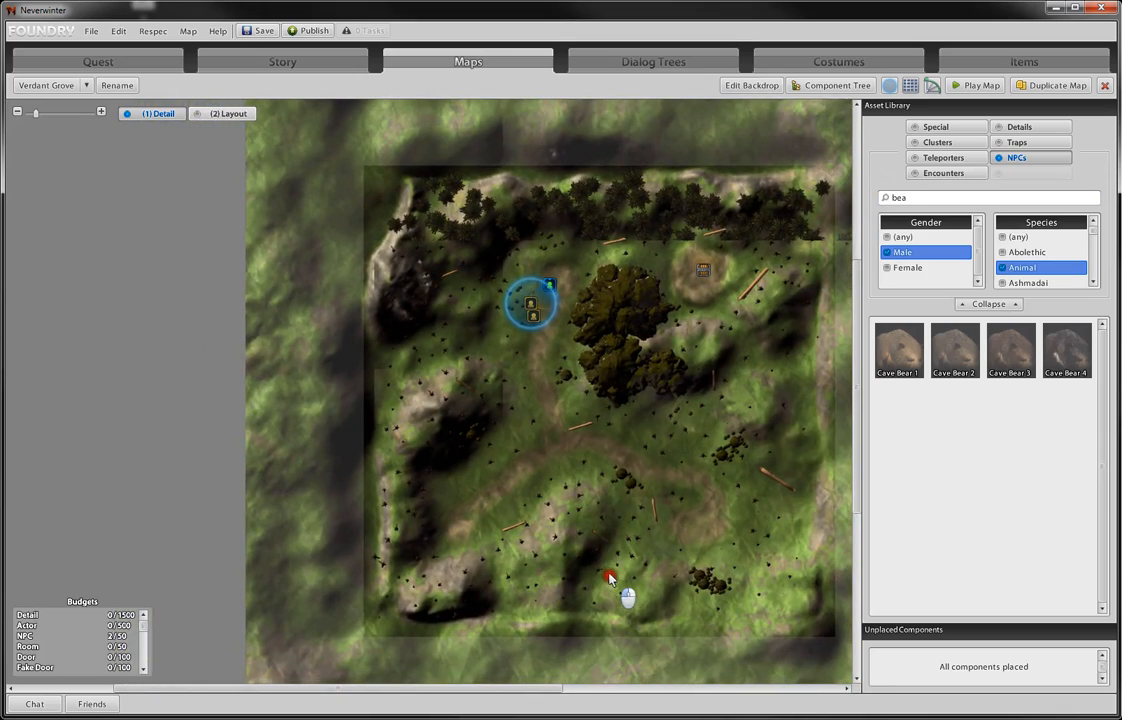
{"action": "scroll", "coordinate": [610, 570], "scroll_direction": "up", "scroll_amount": 4}
{"action": "left_click_drag", "start_coordinate": [950, 198], "coordinate": [858, 206]}
{"action": "type", "text": "Barrel of"}
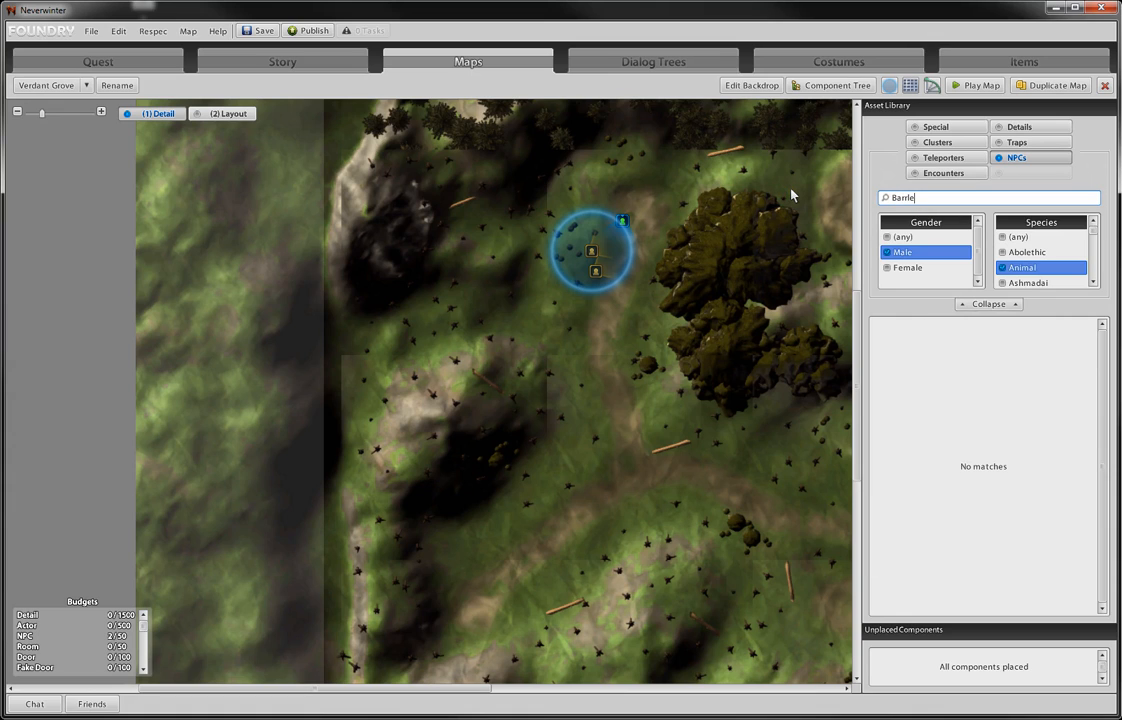
{"action": "type", "text": " water."}
{"action": "left_click_drag", "start_coordinate": [975, 198], "coordinate": [758, 219]}
{"action": "key", "text": "BackSpace"}
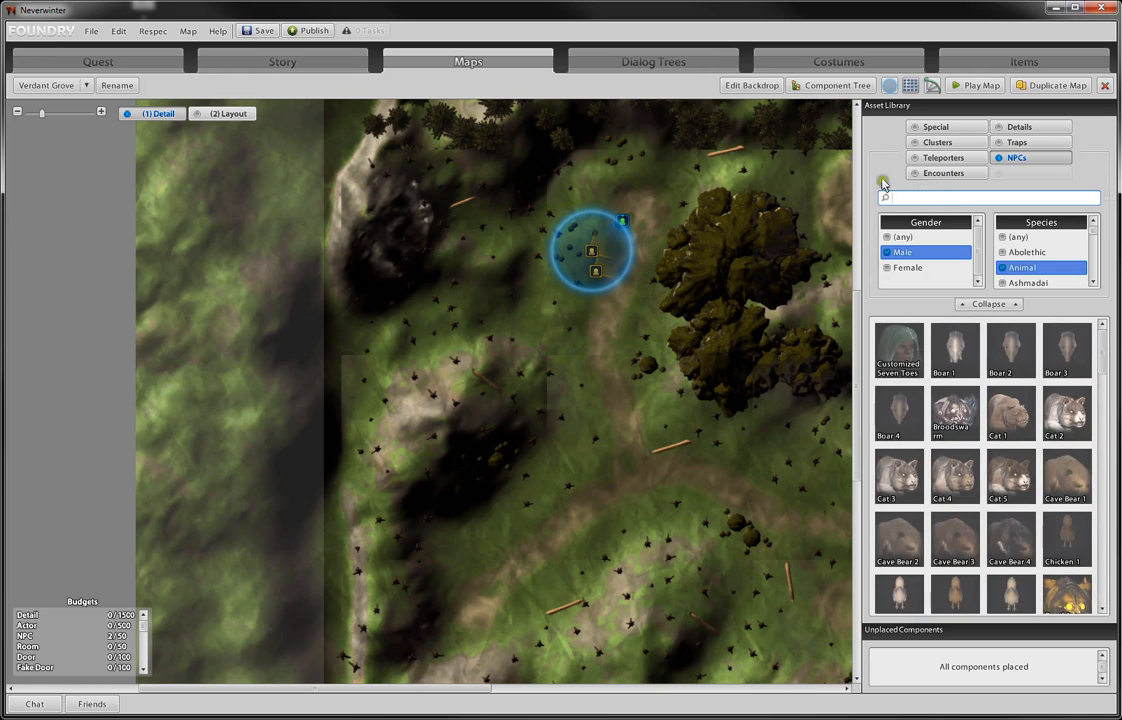
- Search the Details assets of any kit and type for "barrel" and place Wooden Barrel 01 between the blue-circled area and the large trees
{"action": "left_click", "coordinate": [1030, 128]}
{"action": "left_click", "coordinate": [945, 197]}
{"action": "type", "text": "barrel"}
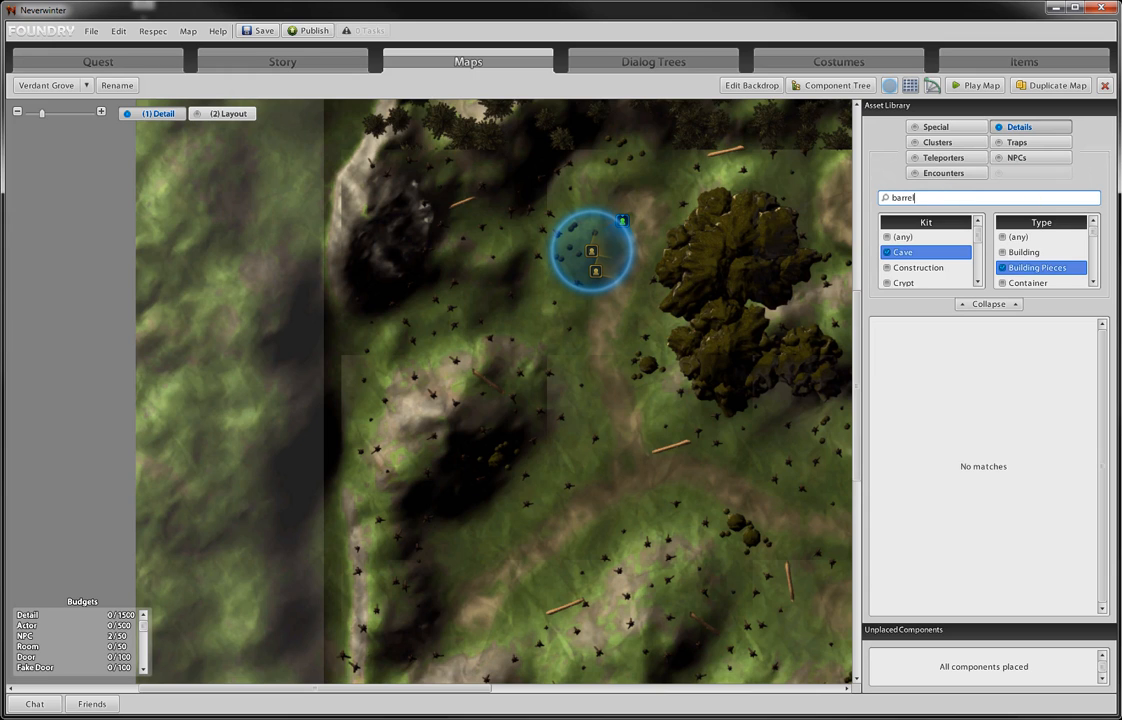
{"action": "left_click", "coordinate": [1018, 237]}
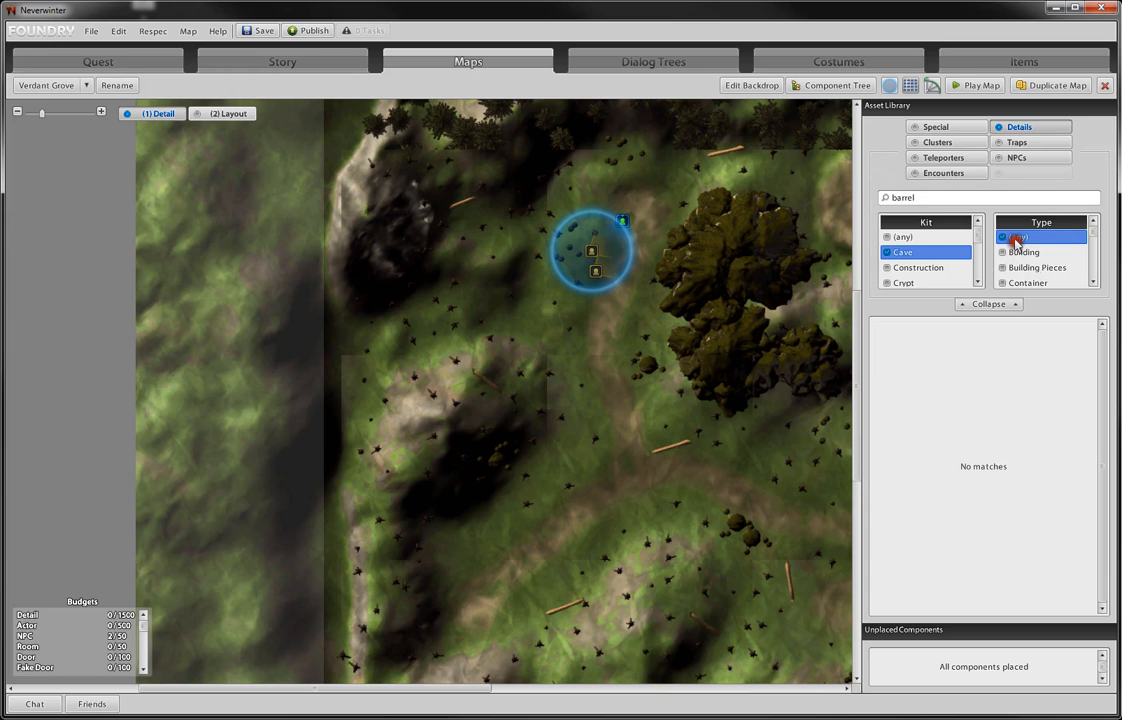
{"action": "left_click", "coordinate": [890, 237]}
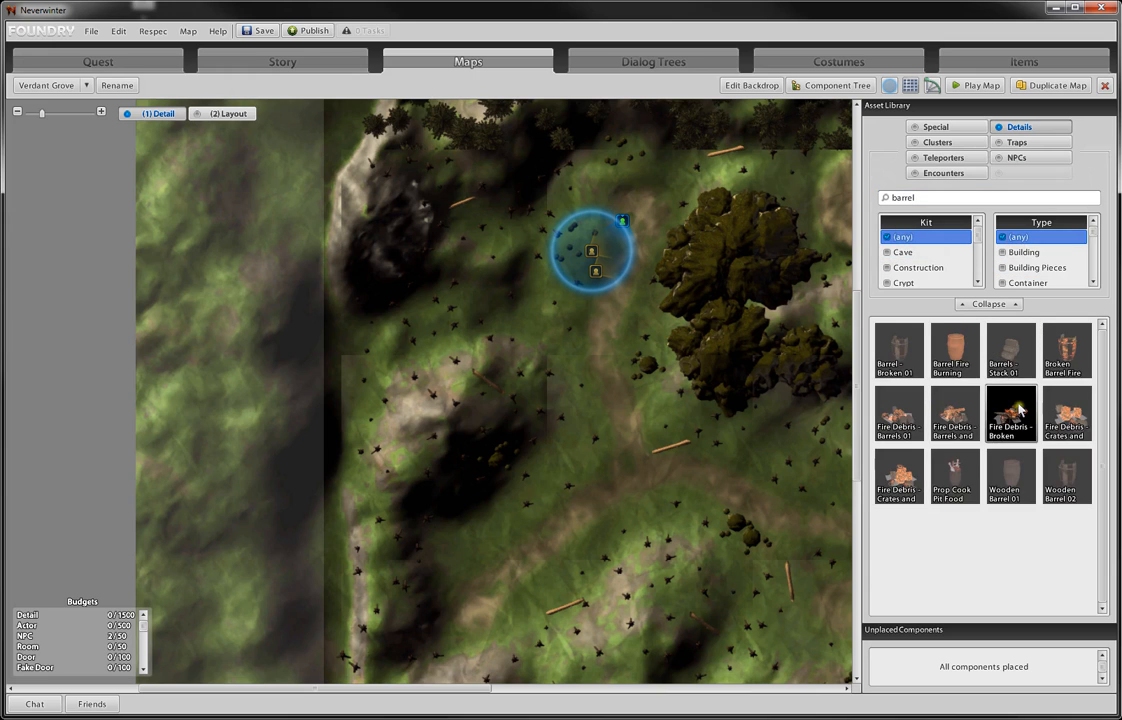
{"action": "left_click", "coordinate": [1012, 476]}
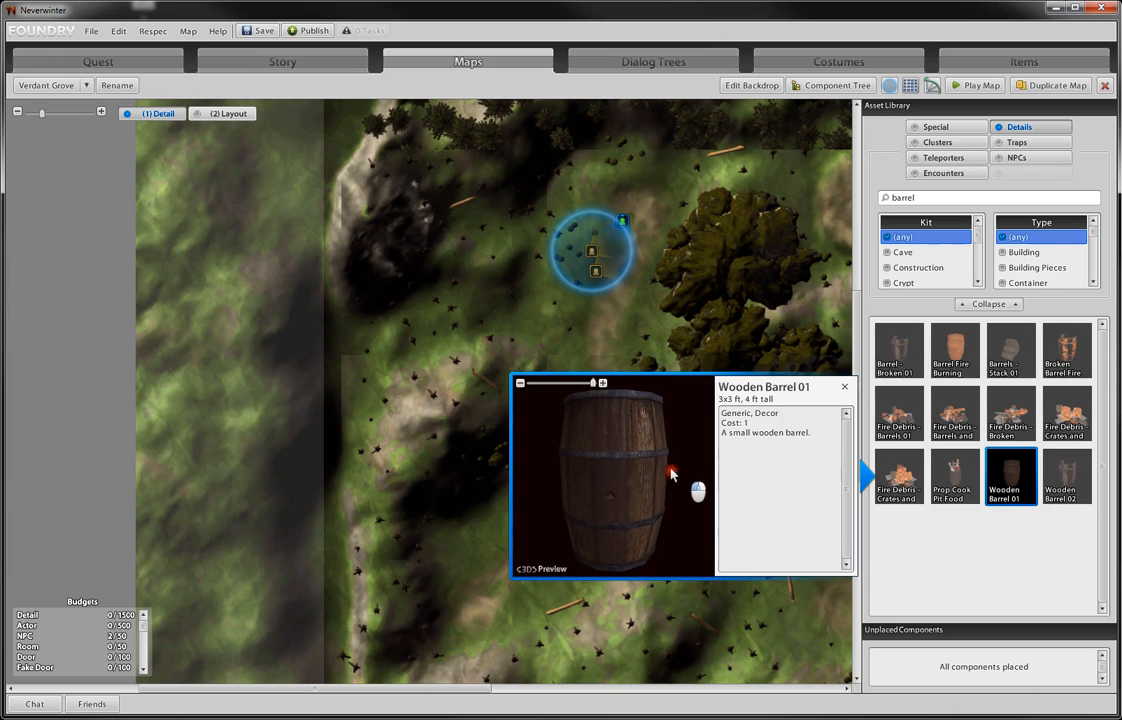
{"action": "left_click_drag", "start_coordinate": [1007, 474], "coordinate": [648, 313]}
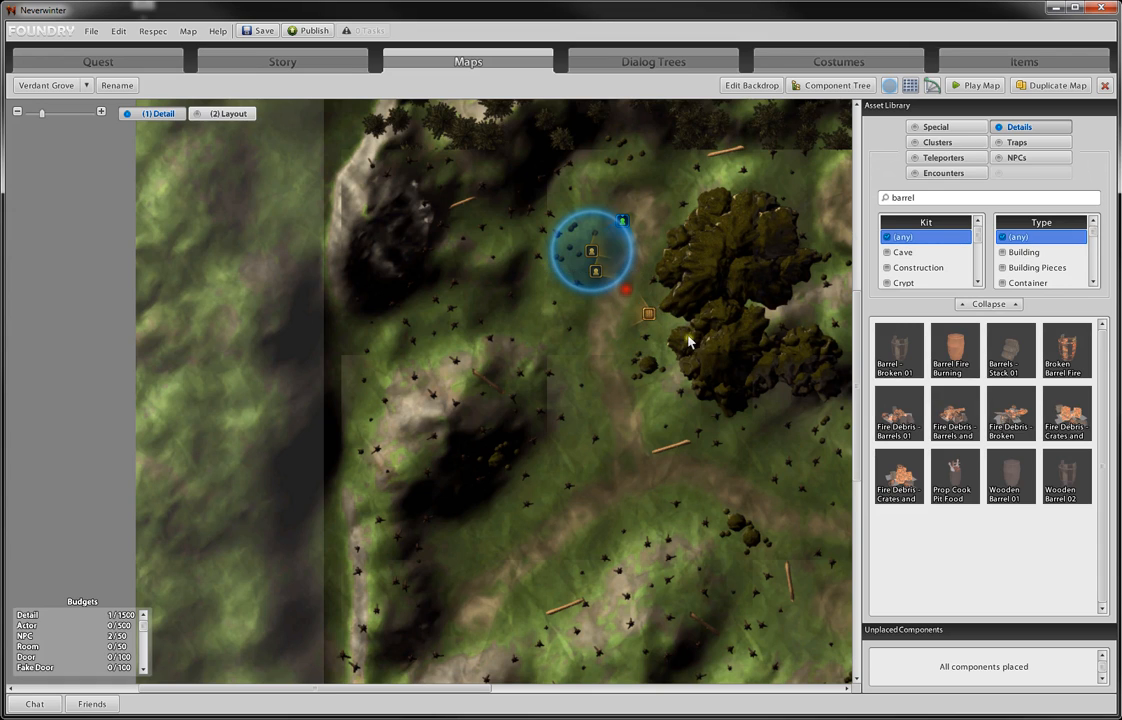
- Search the Details assets for "honey", then clear the search text
{"action": "left_click", "coordinate": [921, 193]}
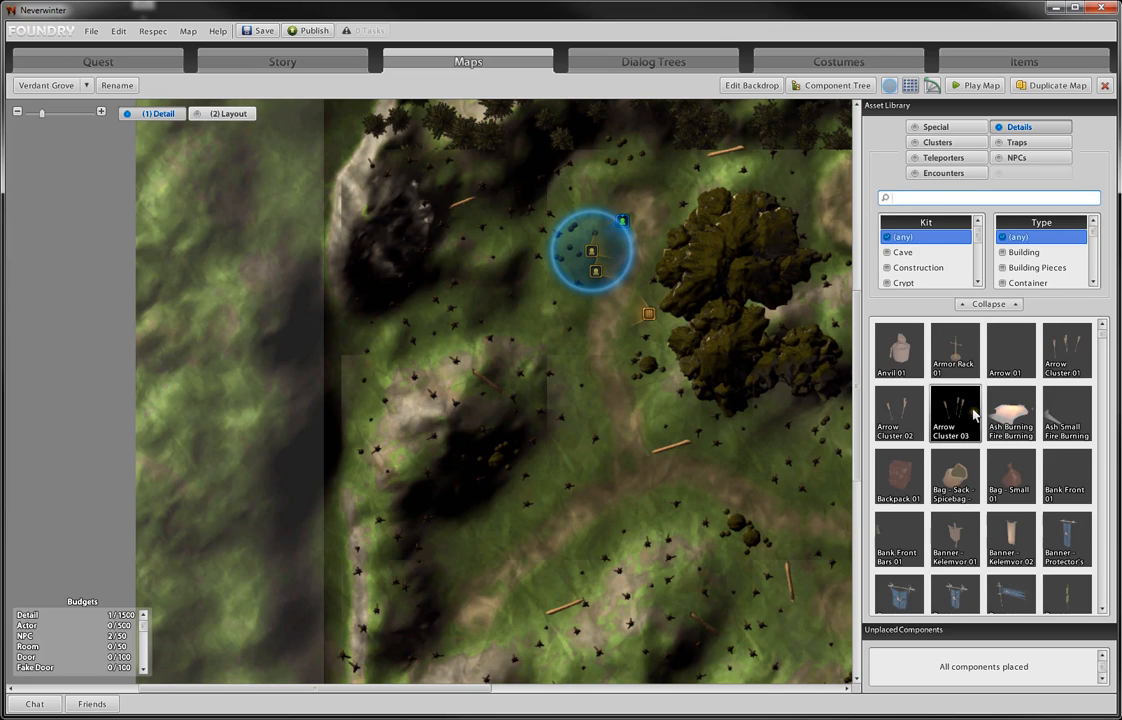
{"action": "scroll", "coordinate": [950, 390], "scroll_direction": "down", "scroll_amount": 2}
{"action": "left_click", "coordinate": [944, 196]}
{"action": "type", "text": "hon"}
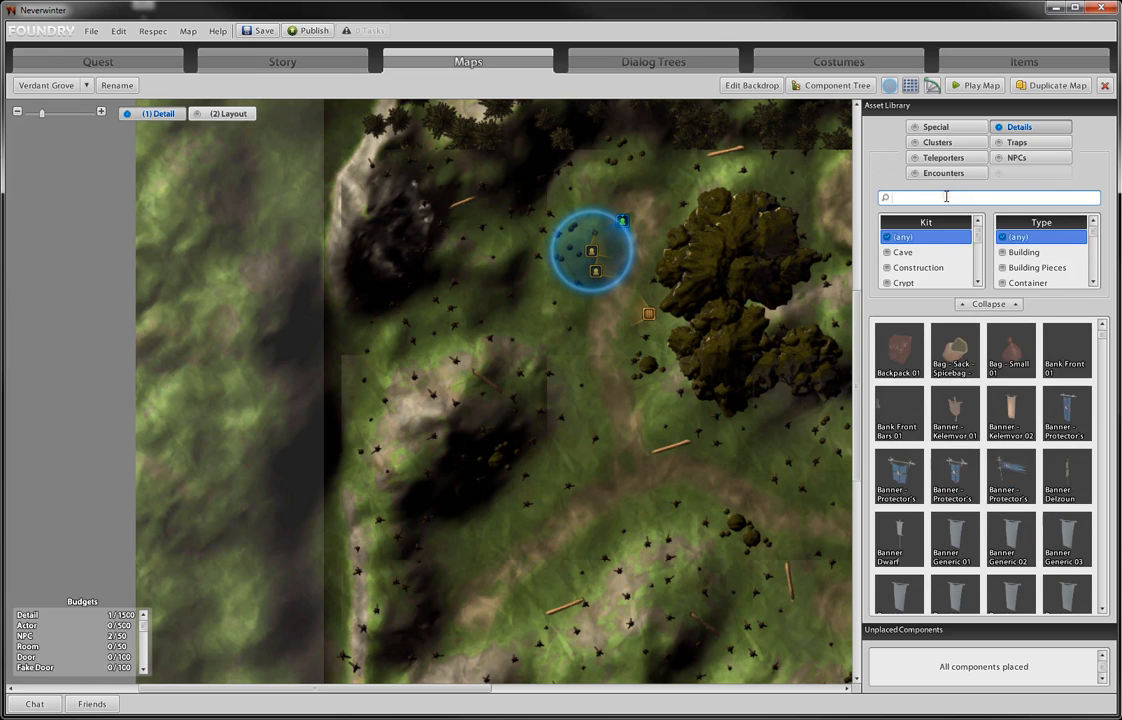
{"action": "type", "text": "ey"}
{"action": "key", "text": "BackSpace"}
{"action": "key", "text": "BackSpace"}
{"action": "key", "text": "BackSpace"}
{"action": "key", "text": "BackSpace"}
{"action": "key", "text": "BackSpace"}
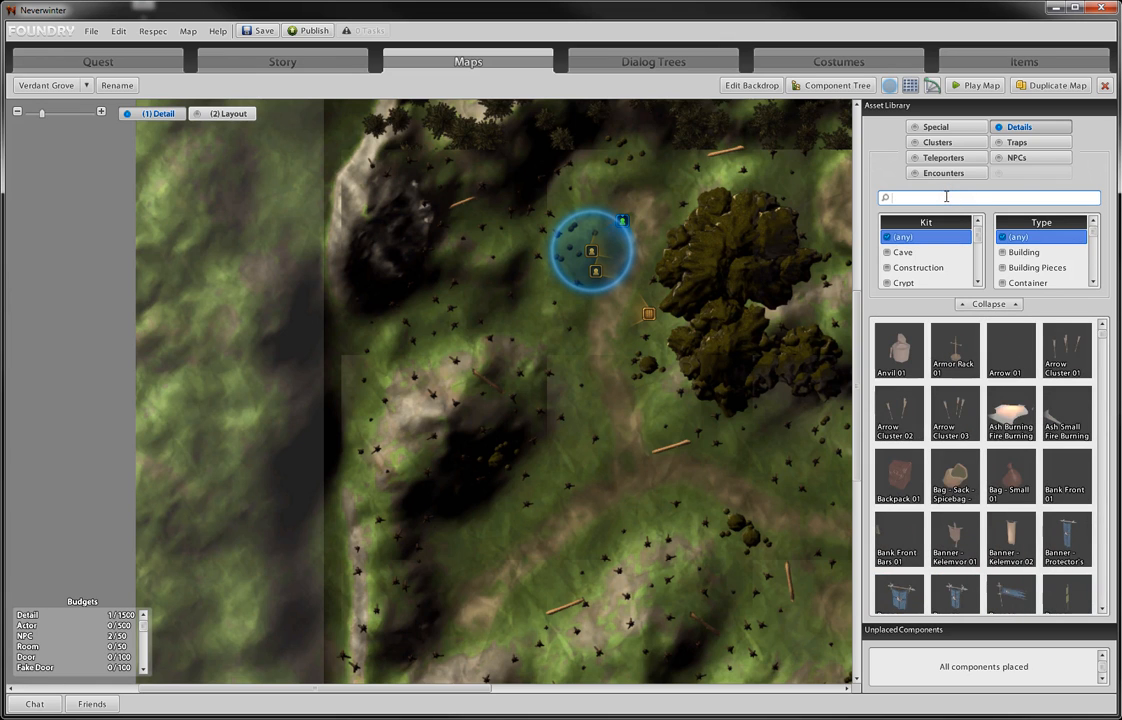
- Filter the Details assets to the Container type and place Sack 01 on the map just south of the barrel
{"action": "scroll", "coordinate": [1009, 390], "scroll_direction": "down", "scroll_amount": 6}
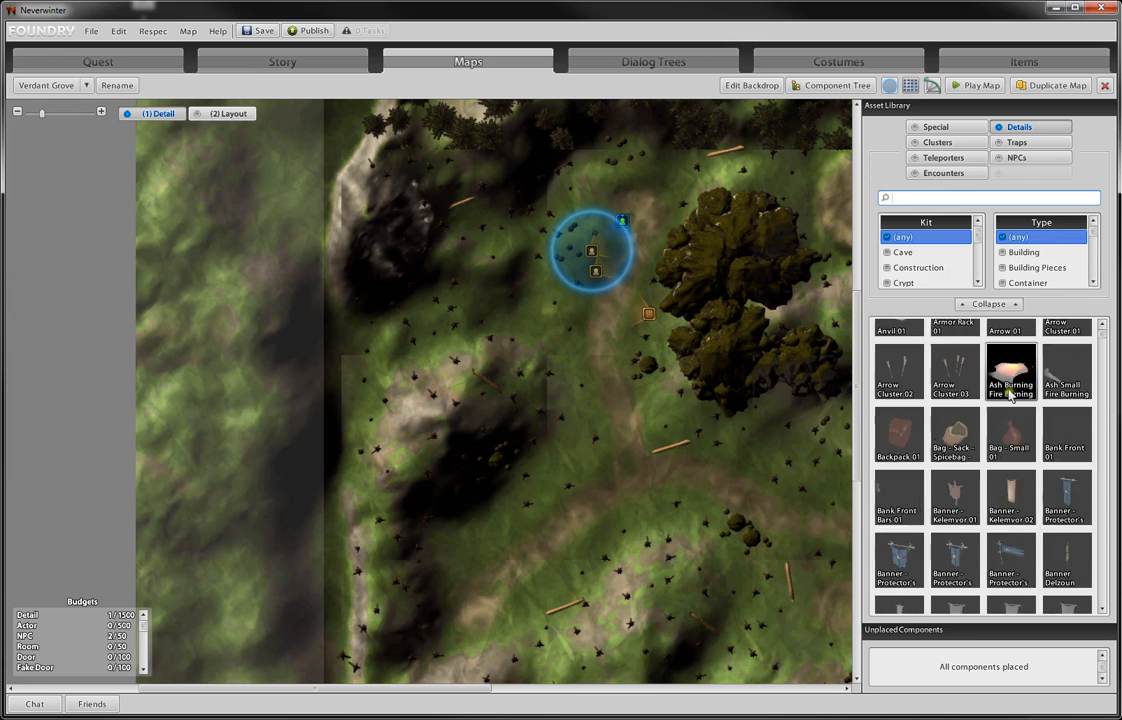
{"action": "scroll", "coordinate": [1009, 390], "scroll_direction": "down", "scroll_amount": 2}
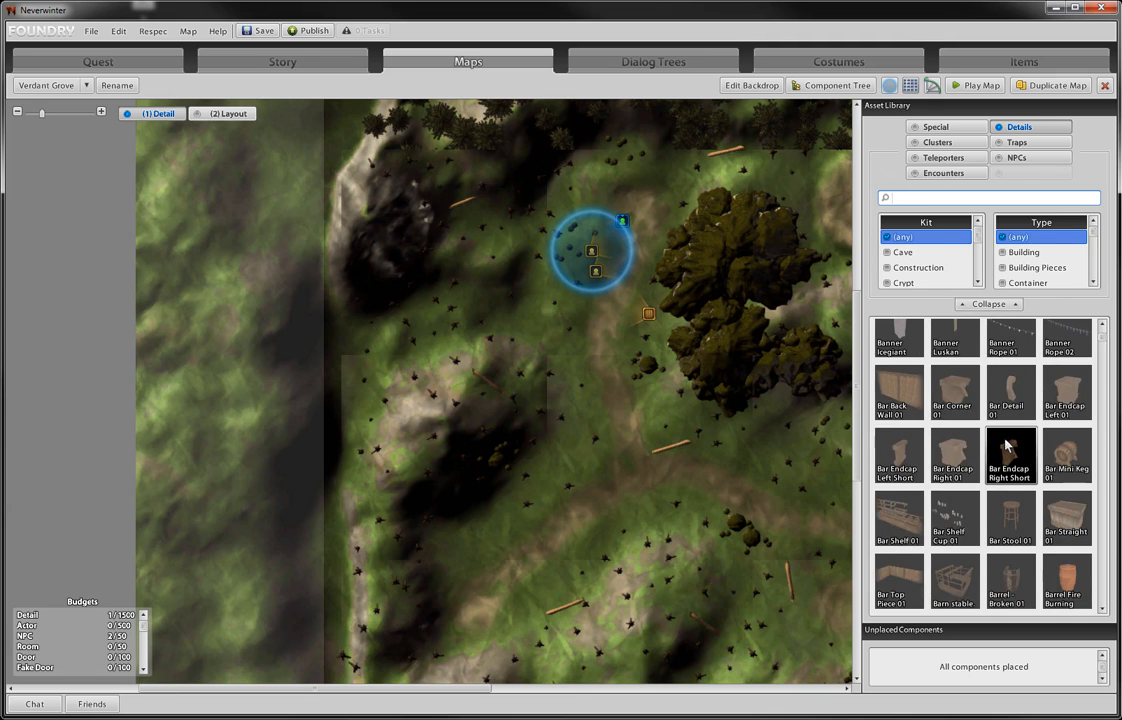
{"action": "scroll", "coordinate": [1007, 446], "scroll_direction": "down", "scroll_amount": 3}
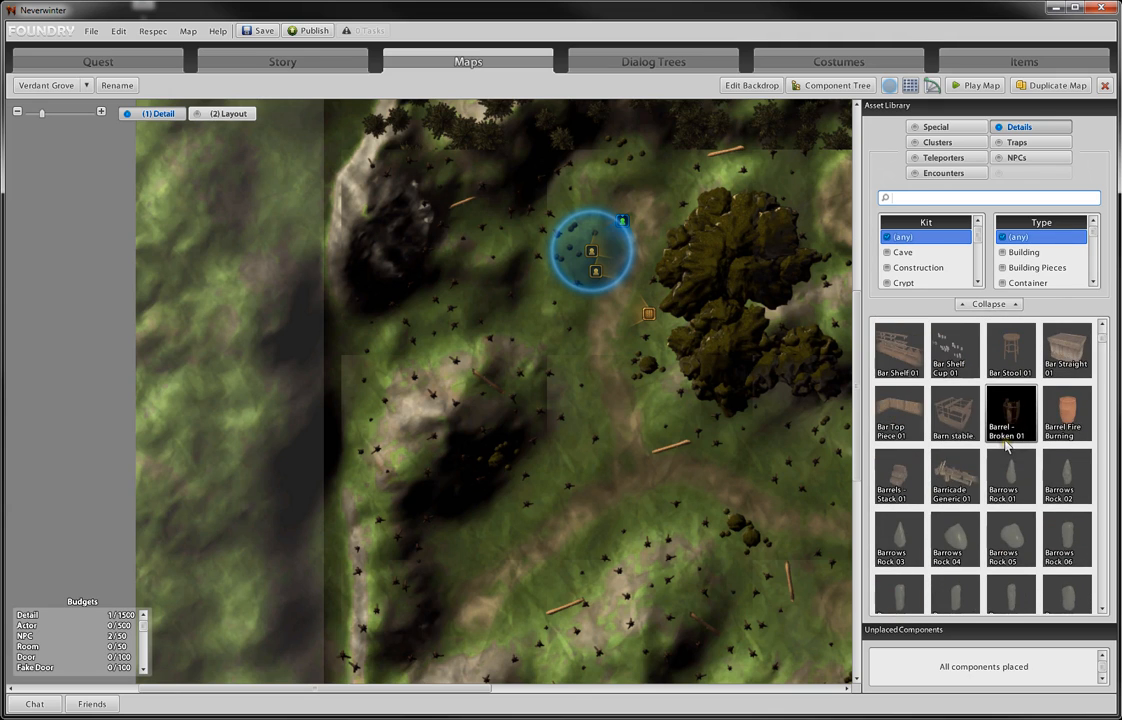
{"action": "scroll", "coordinate": [1004, 446], "scroll_direction": "up", "scroll_amount": 1}
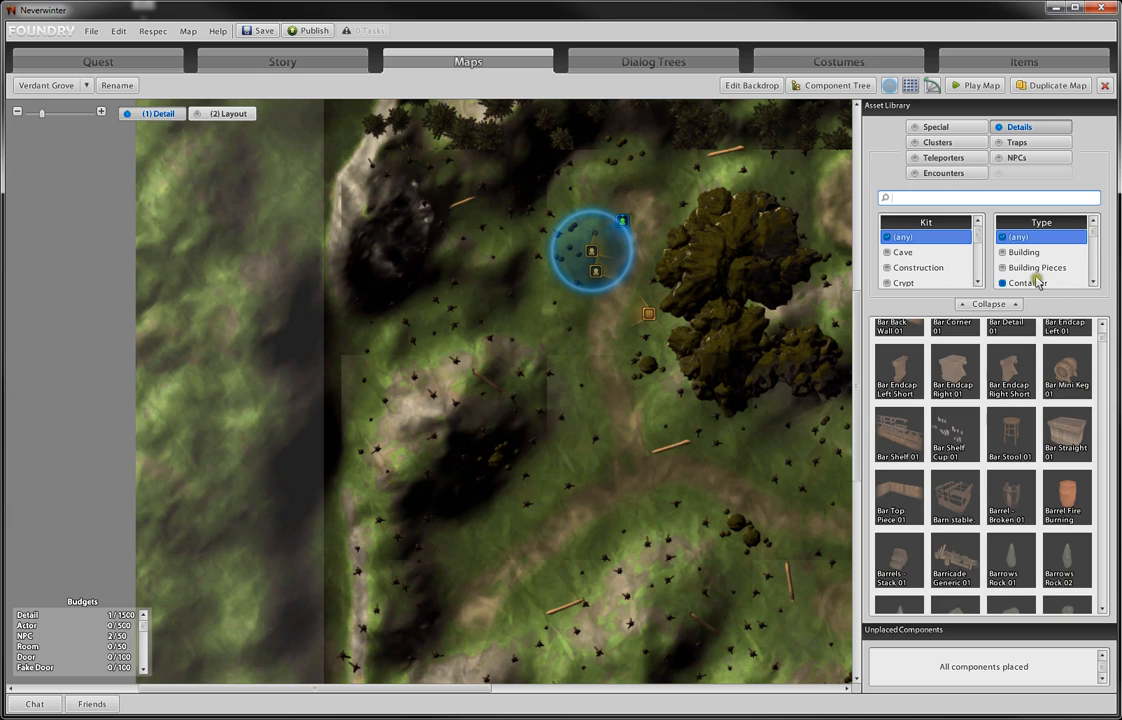
{"action": "scroll", "coordinate": [975, 350], "scroll_direction": "down", "scroll_amount": 2}
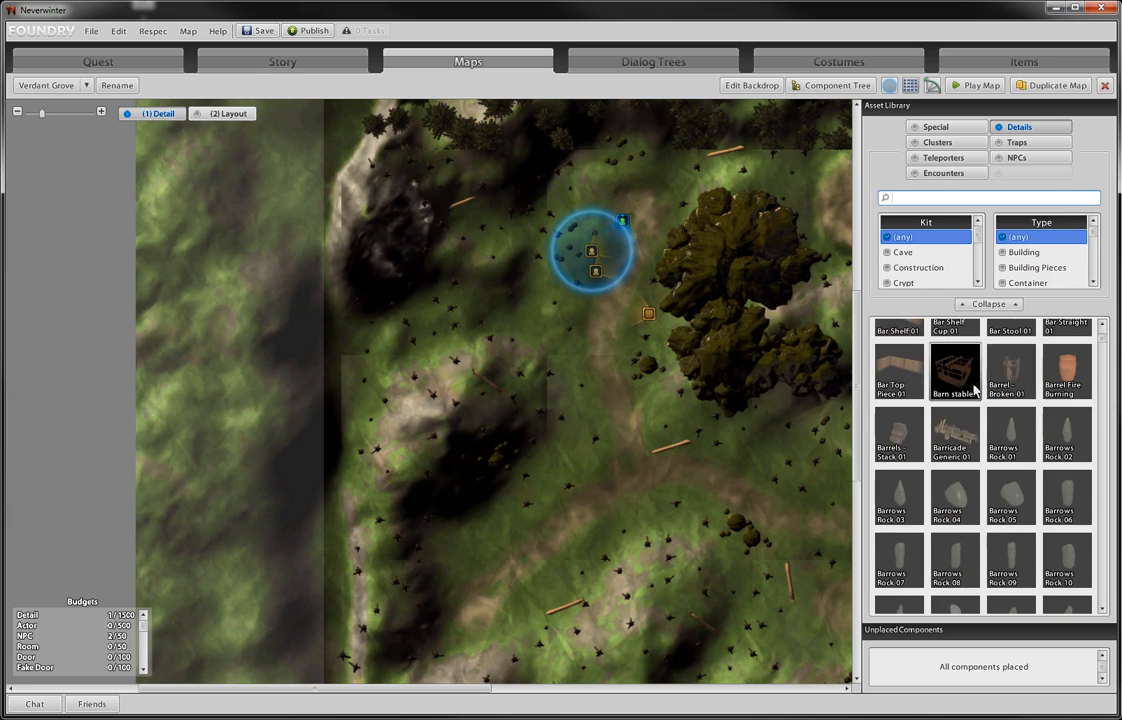
{"action": "left_click", "coordinate": [1027, 282]}
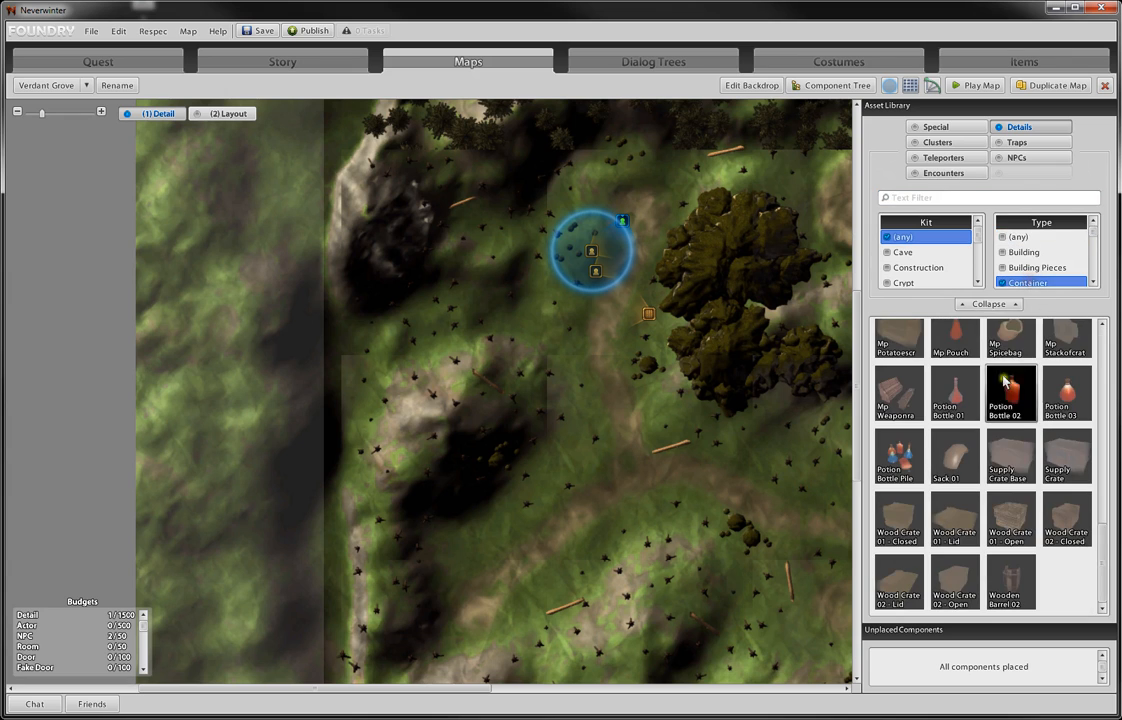
{"action": "scroll", "coordinate": [1011, 484], "scroll_direction": "up", "scroll_amount": 5}
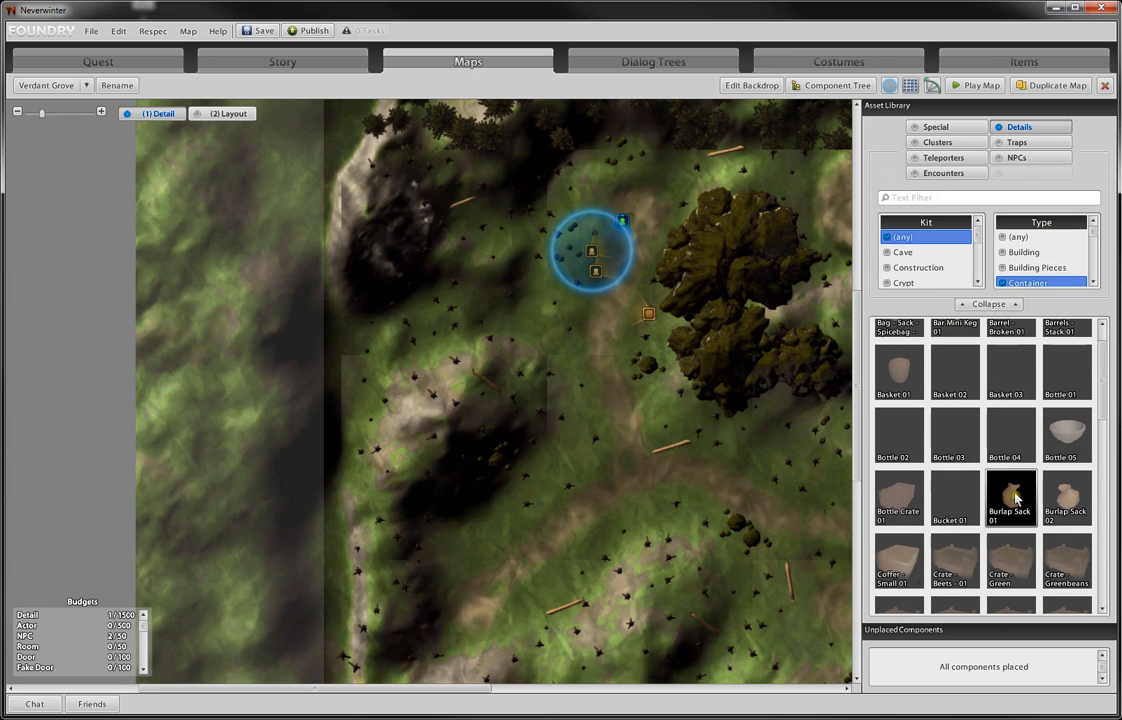
{"action": "scroll", "coordinate": [977, 521], "scroll_direction": "down", "scroll_amount": 5}
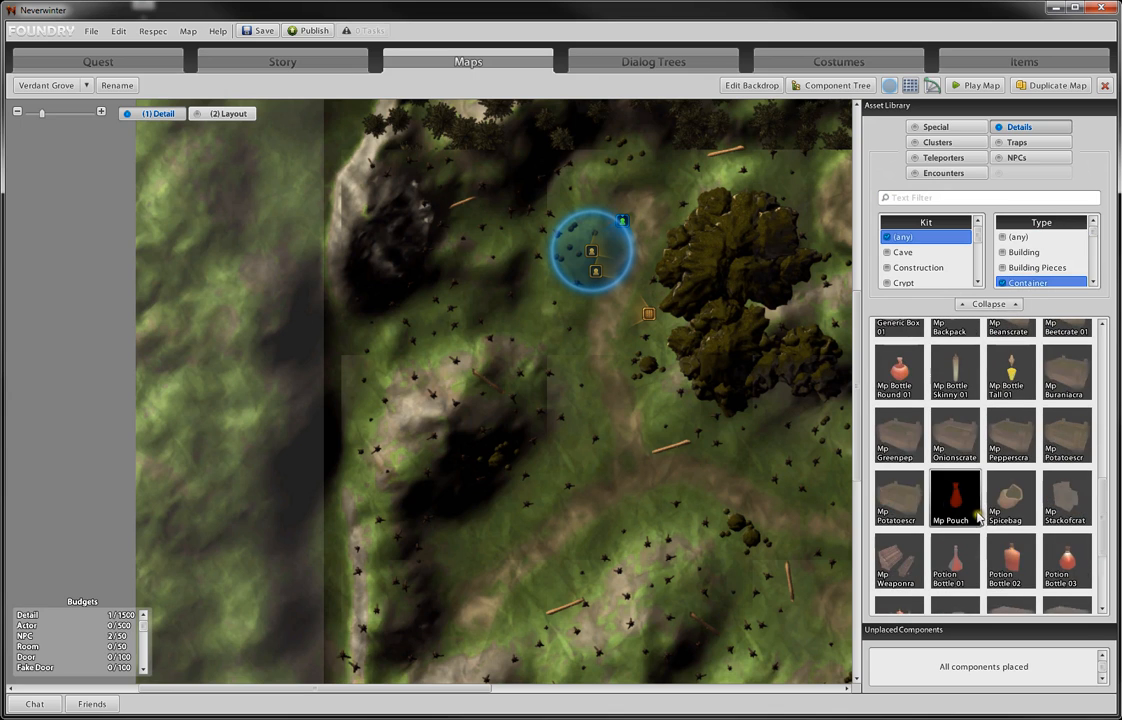
{"action": "mouse_move", "coordinate": [960, 500]}
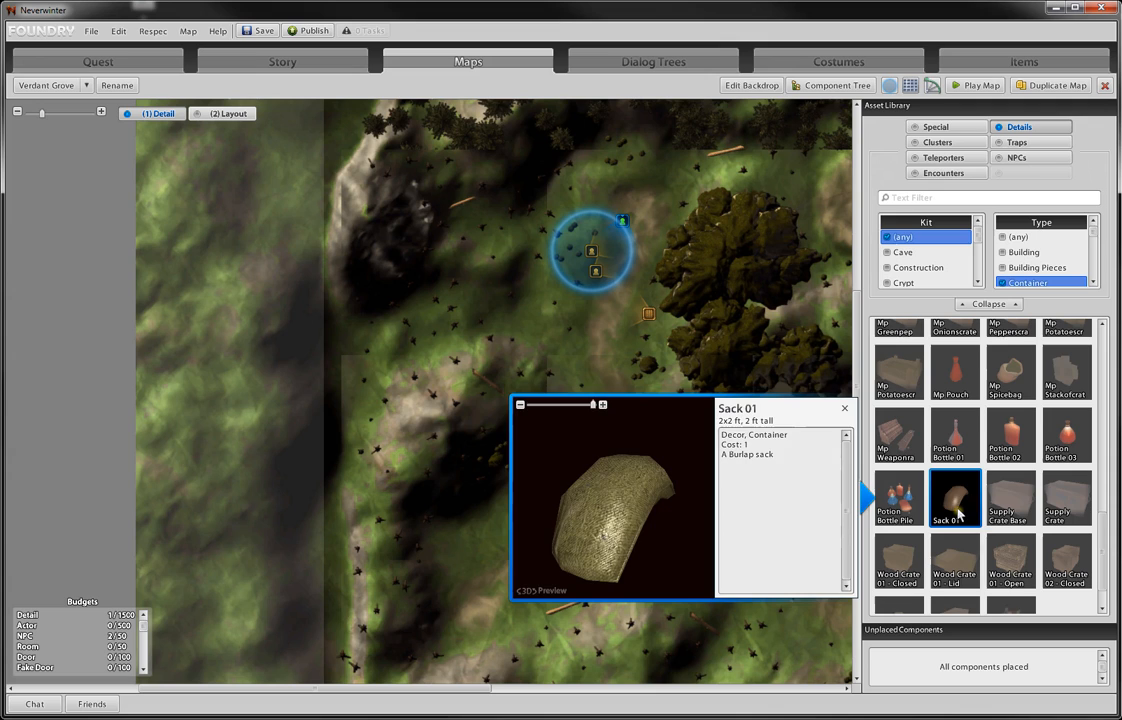
{"action": "left_click_drag", "start_coordinate": [958, 503], "coordinate": [642, 357]}
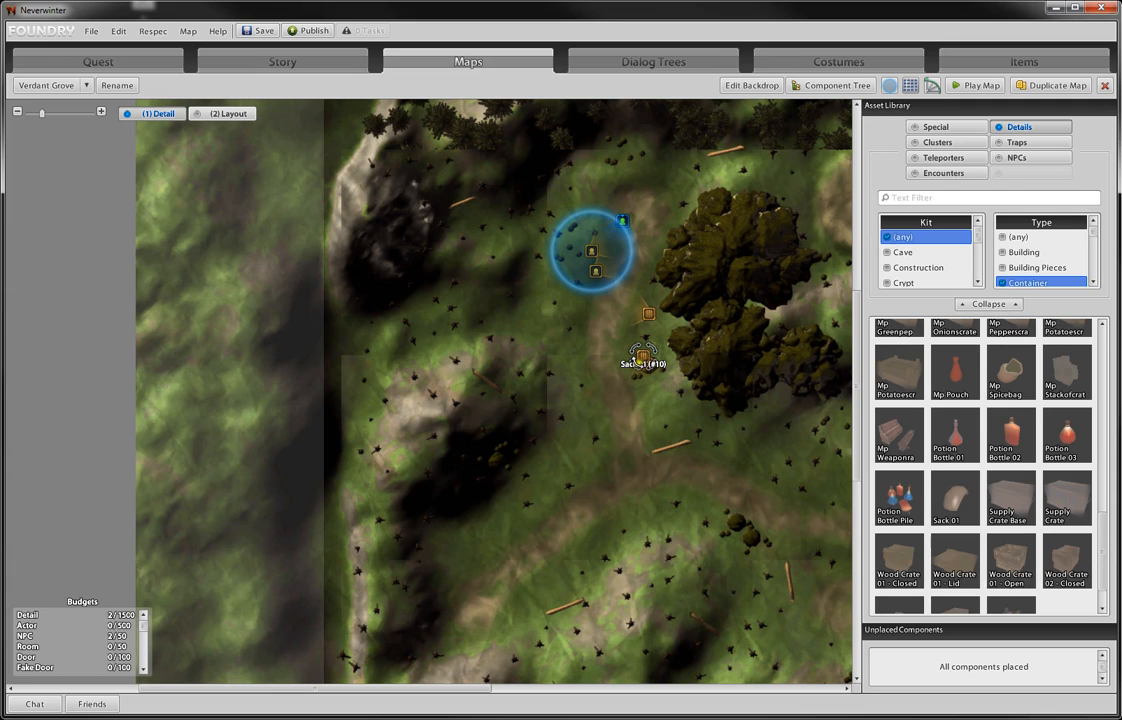
- Name the placed Sack 01 "Hive of bees" and close its properties
{"action": "double_click", "coordinate": [644, 358]}
{"action": "left_click", "coordinate": [515, 266]}
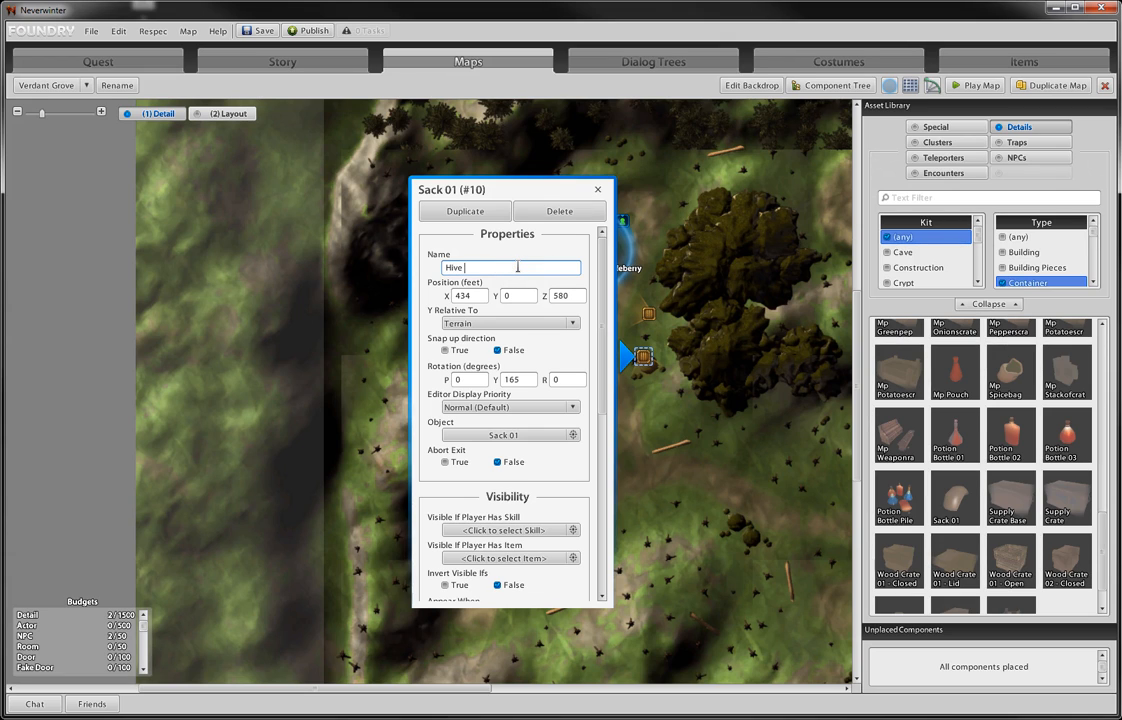
{"action": "key", "text": "Return"}
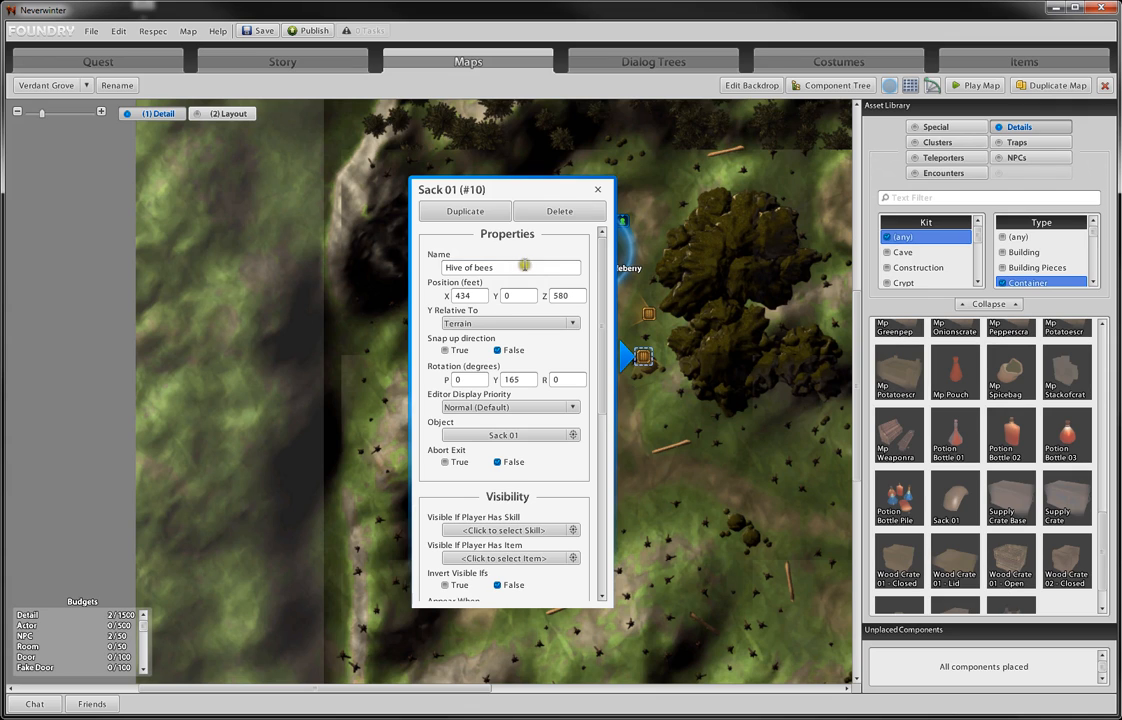
{"action": "scroll", "coordinate": [557, 469], "scroll_direction": "down", "scroll_amount": 3}
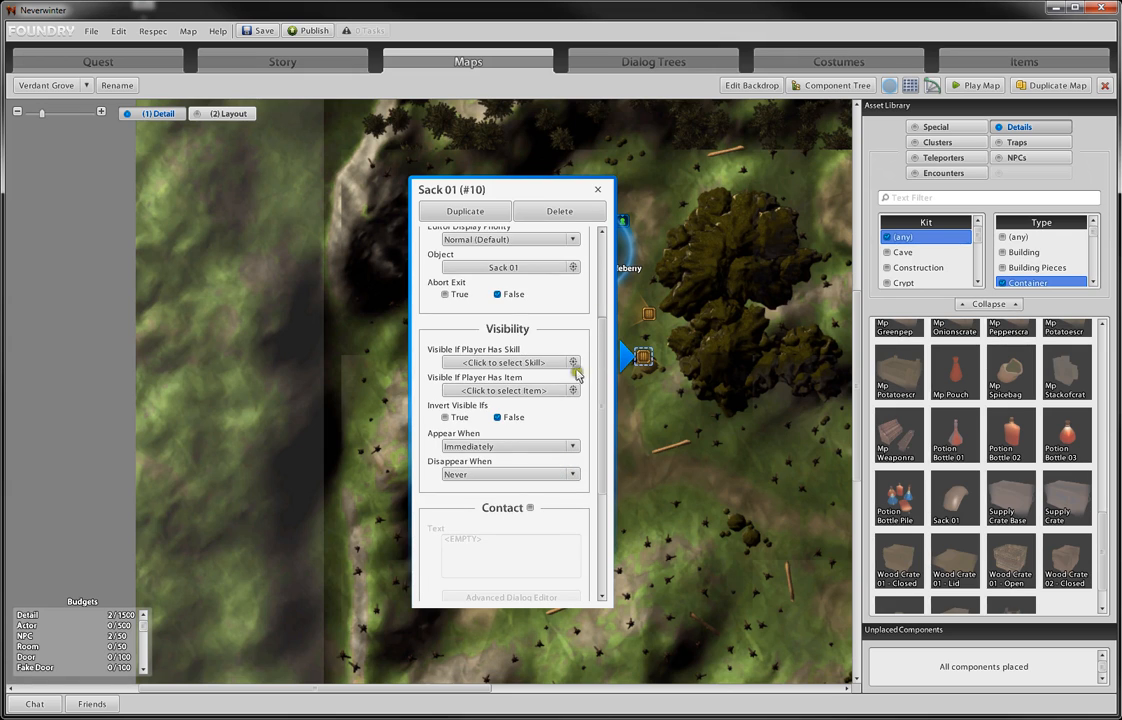
{"action": "left_click", "coordinate": [598, 189]}
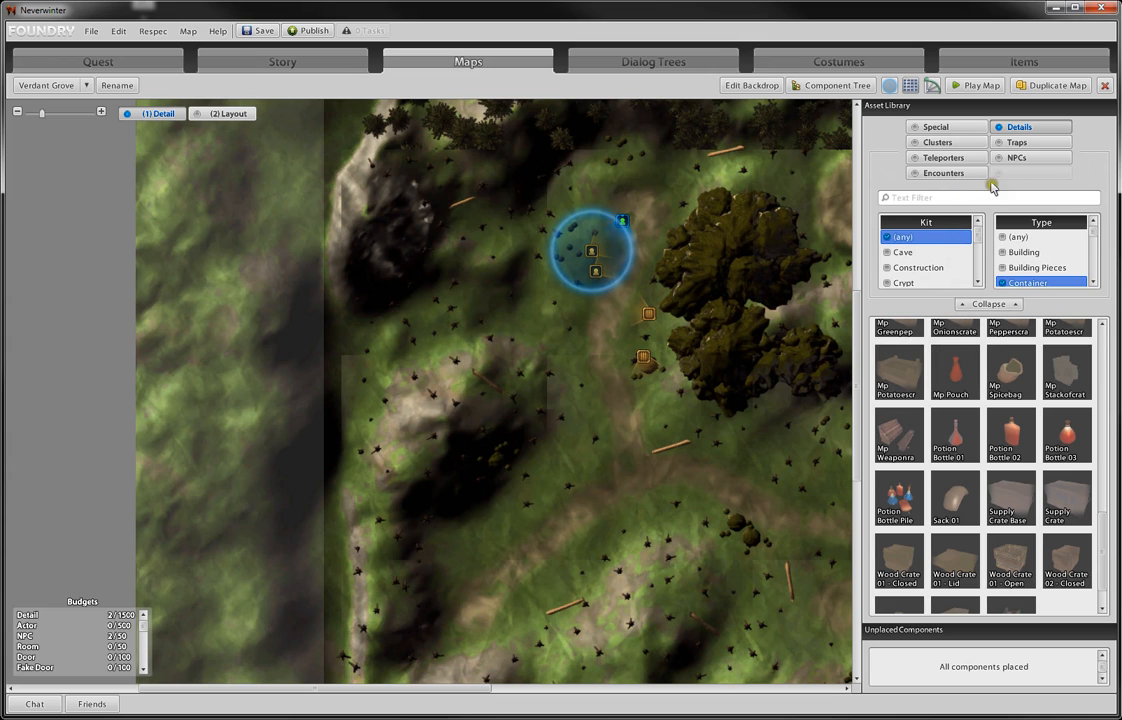
- Look through the container assets, search them for "bush", and clear the search text
{"action": "scroll", "coordinate": [1015, 472], "scroll_direction": "down", "scroll_amount": 1}
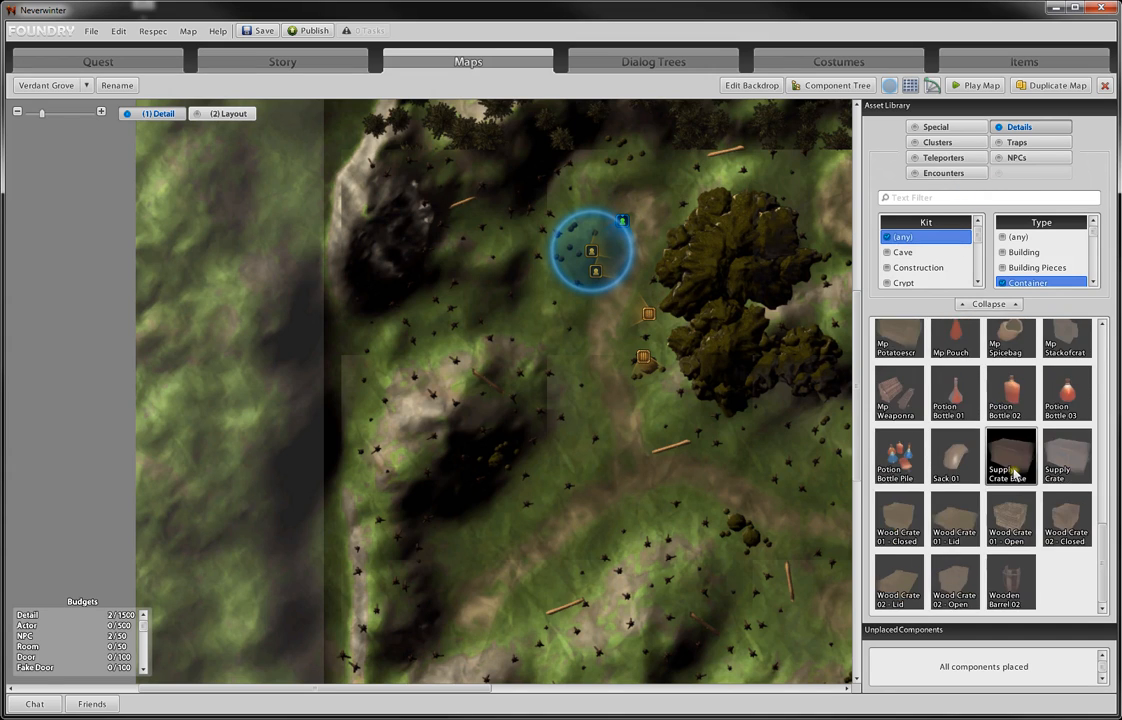
{"action": "scroll", "coordinate": [1012, 472], "scroll_direction": "up", "scroll_amount": 4}
{"action": "scroll", "coordinate": [998, 468], "scroll_direction": "up", "scroll_amount": 6}
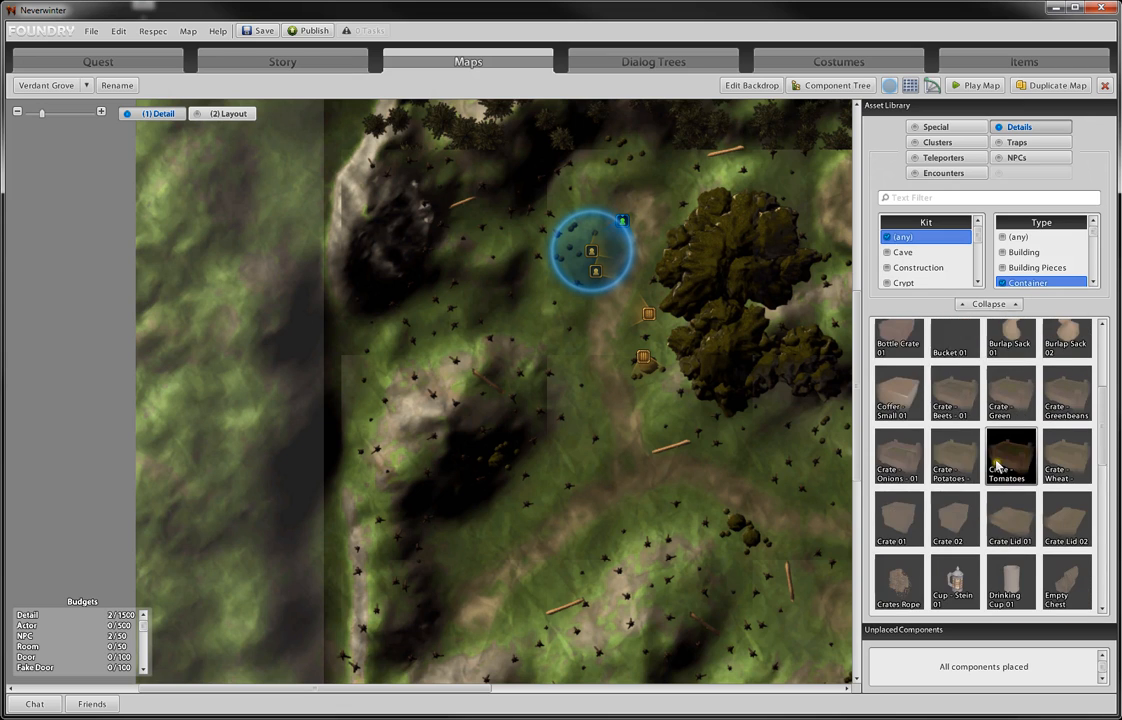
{"action": "left_click", "coordinate": [978, 197]}
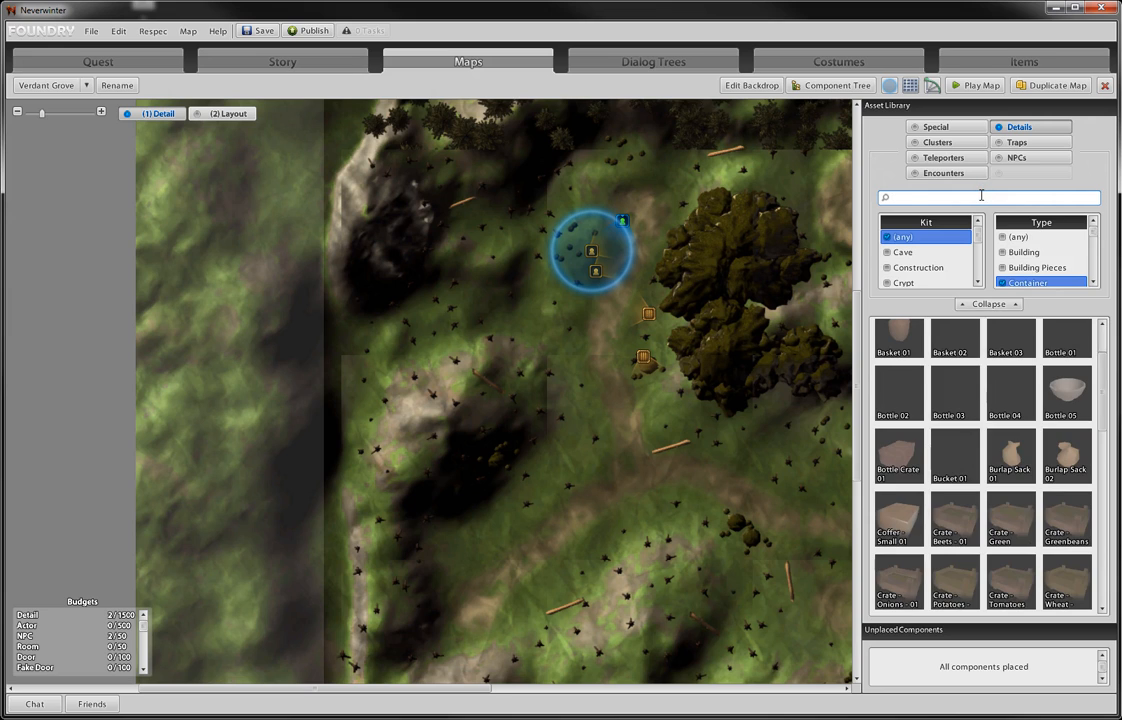
{"action": "type", "text": "bush"}
{"action": "key", "text": "BackSpace"}
{"action": "key", "text": "BackSpace"}
{"action": "key", "text": "BackSpace"}
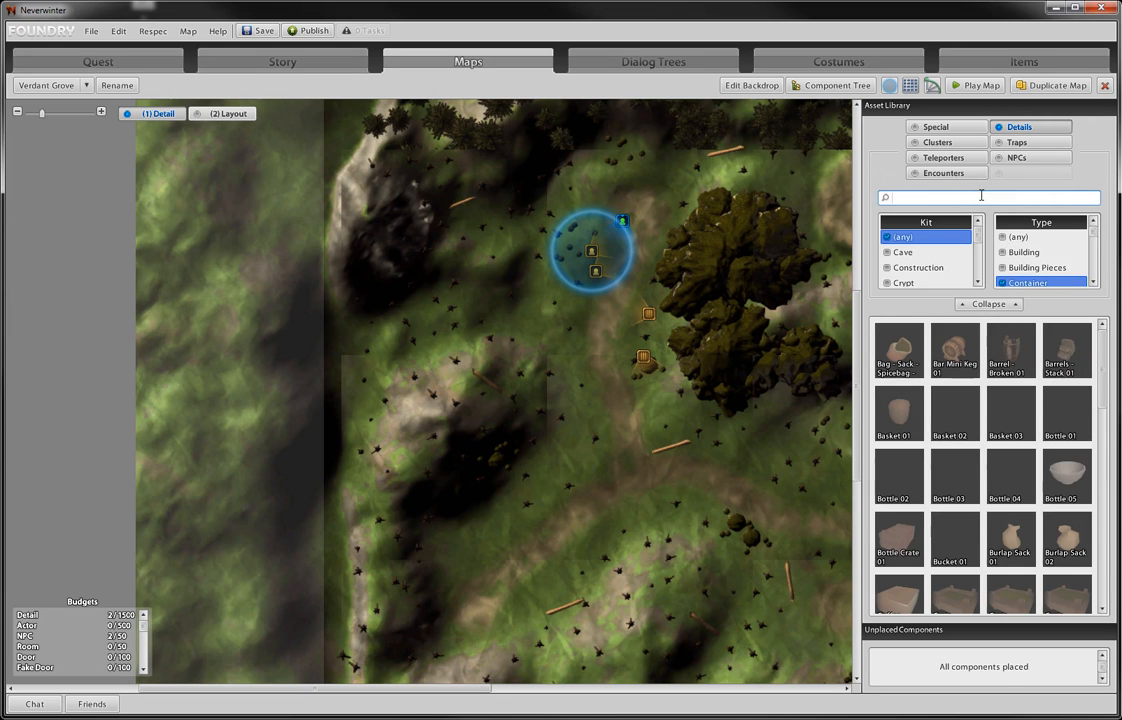
- Switch the Details asset filter from the Container type to the Plant type
{"action": "scroll", "coordinate": [1069, 288], "scroll_direction": "down", "scroll_amount": 3}
{"action": "scroll", "coordinate": [1072, 268], "scroll_direction": "up", "scroll_amount": 1}
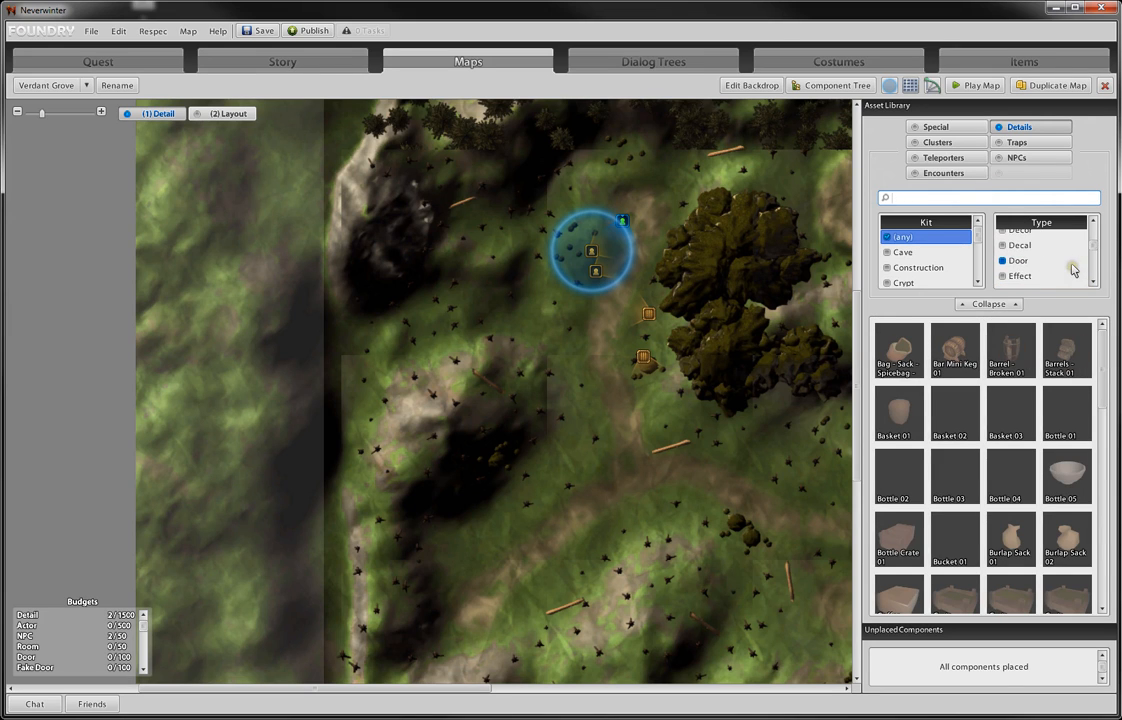
{"action": "scroll", "coordinate": [1057, 261], "scroll_direction": "down", "scroll_amount": 1}
{"action": "scroll", "coordinate": [1042, 263], "scroll_direction": "up", "scroll_amount": 1}
{"action": "scroll", "coordinate": [1040, 255], "scroll_direction": "down", "scroll_amount": 2}
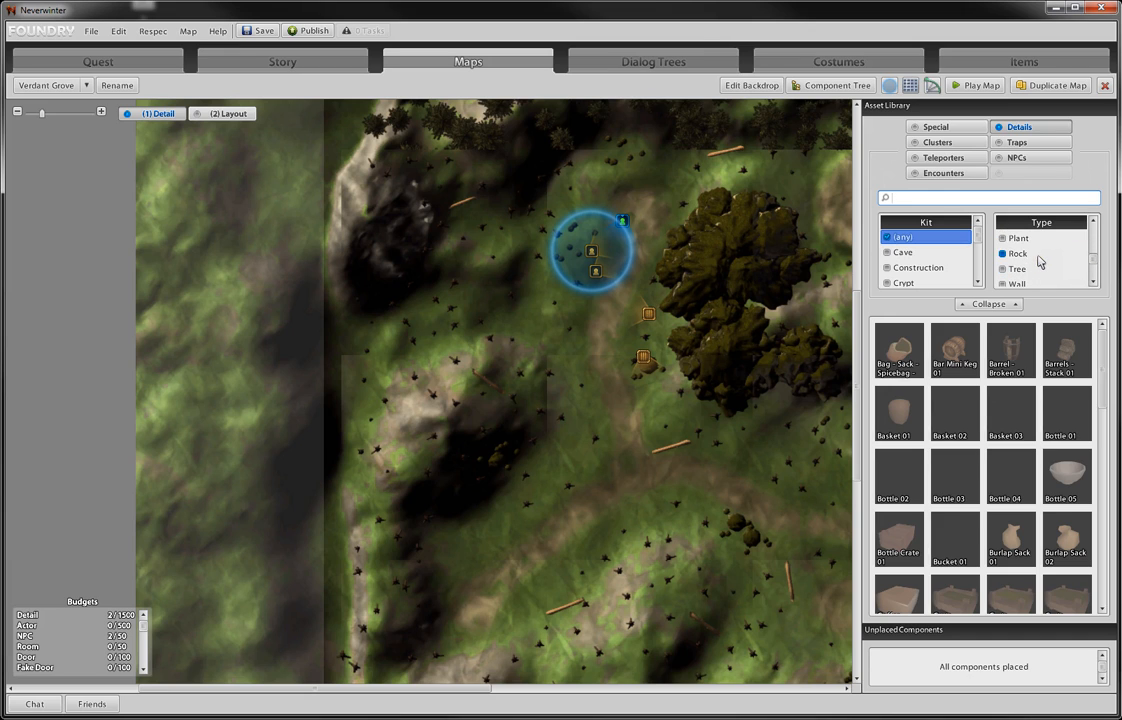
{"action": "left_click", "coordinate": [1030, 239]}
{"action": "scroll", "coordinate": [1035, 415], "scroll_direction": "down", "scroll_amount": 1}
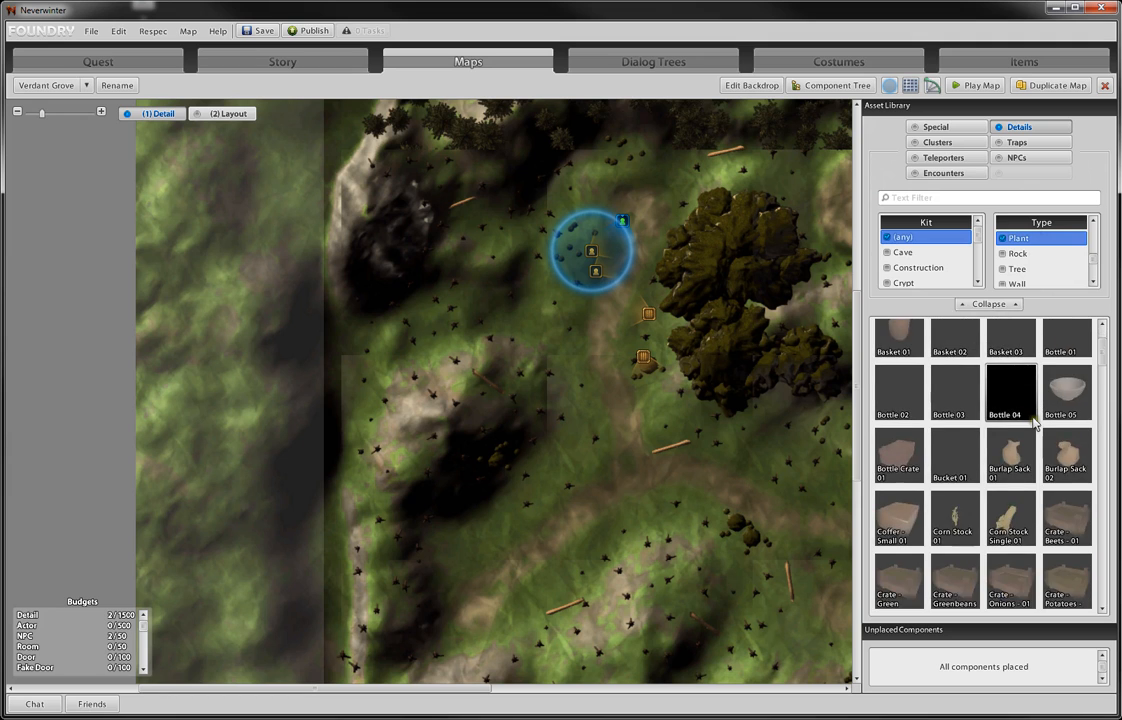
{"action": "scroll", "coordinate": [1035, 420], "scroll_direction": "up", "scroll_amount": 1}
{"action": "scroll", "coordinate": [1014, 275], "scroll_direction": "up", "scroll_amount": 4}
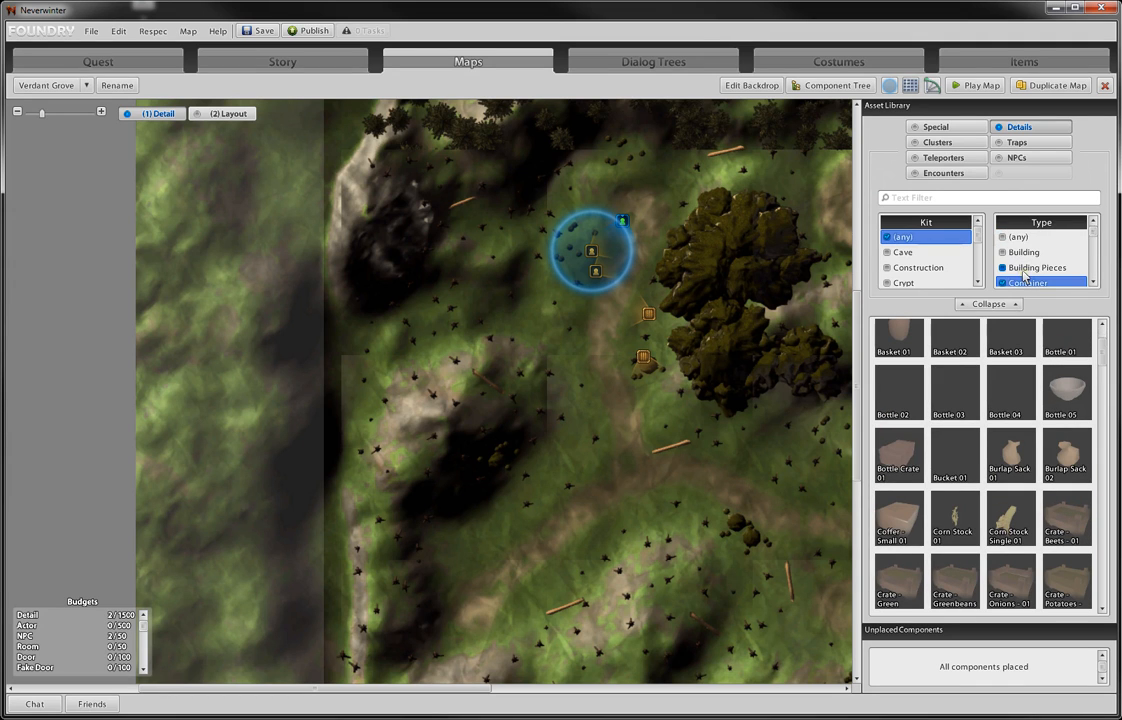
{"action": "left_click", "coordinate": [1035, 283]}
- Look through the plant assets for a suitable berry bush, previewing Wall Vines 01, Potted Plant 02, Ground Grass Tall 01 and Fern 01
{"action": "scroll", "coordinate": [1060, 340], "scroll_direction": "down", "scroll_amount": 3}
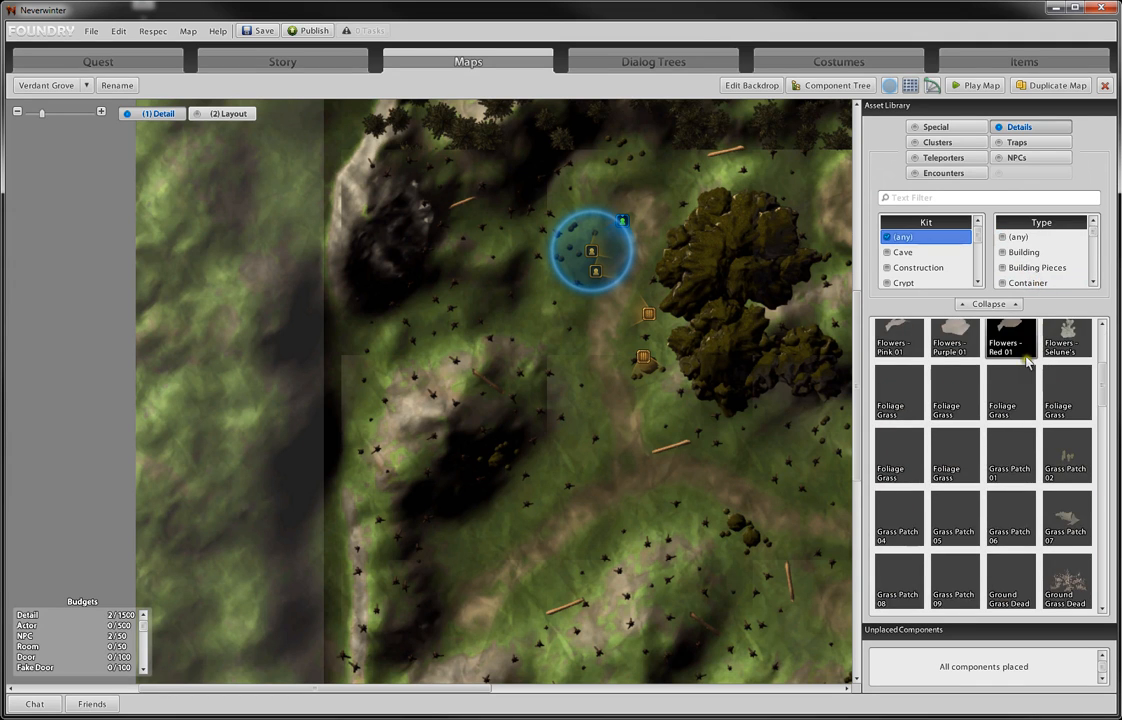
{"action": "scroll", "coordinate": [1027, 370], "scroll_direction": "down", "scroll_amount": 5}
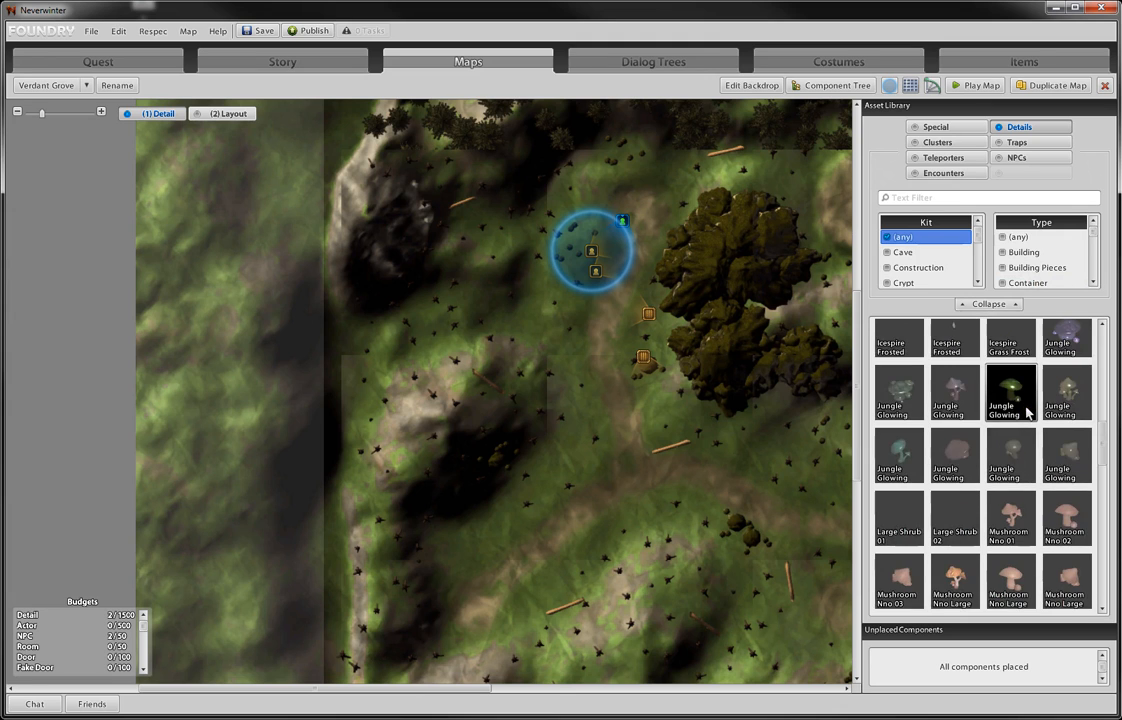
{"action": "scroll", "coordinate": [1010, 420], "scroll_direction": "down", "scroll_amount": 4}
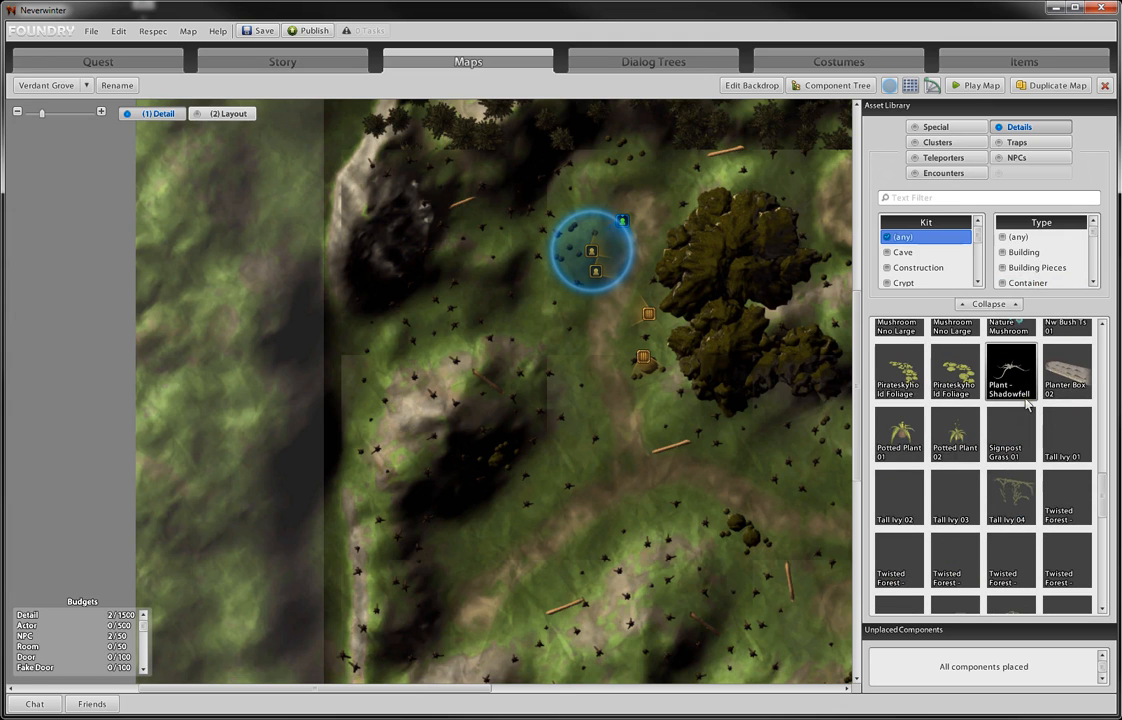
{"action": "scroll", "coordinate": [975, 437], "scroll_direction": "down", "scroll_amount": 6}
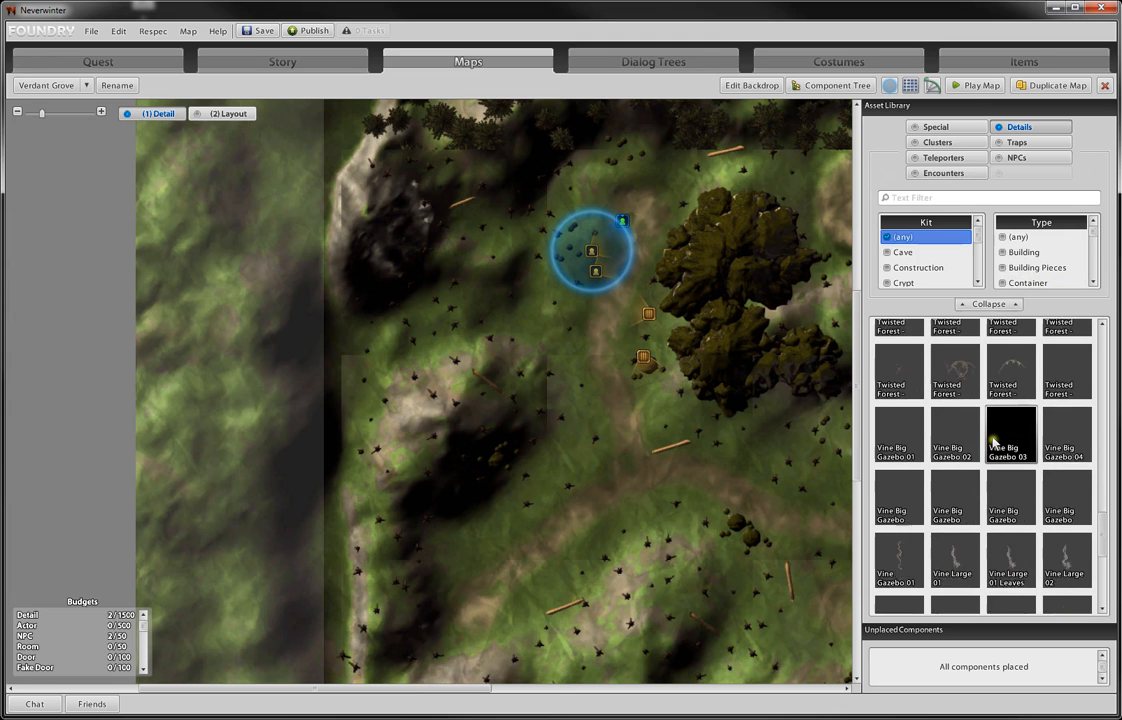
{"action": "scroll", "coordinate": [993, 437], "scroll_direction": "down", "scroll_amount": 3}
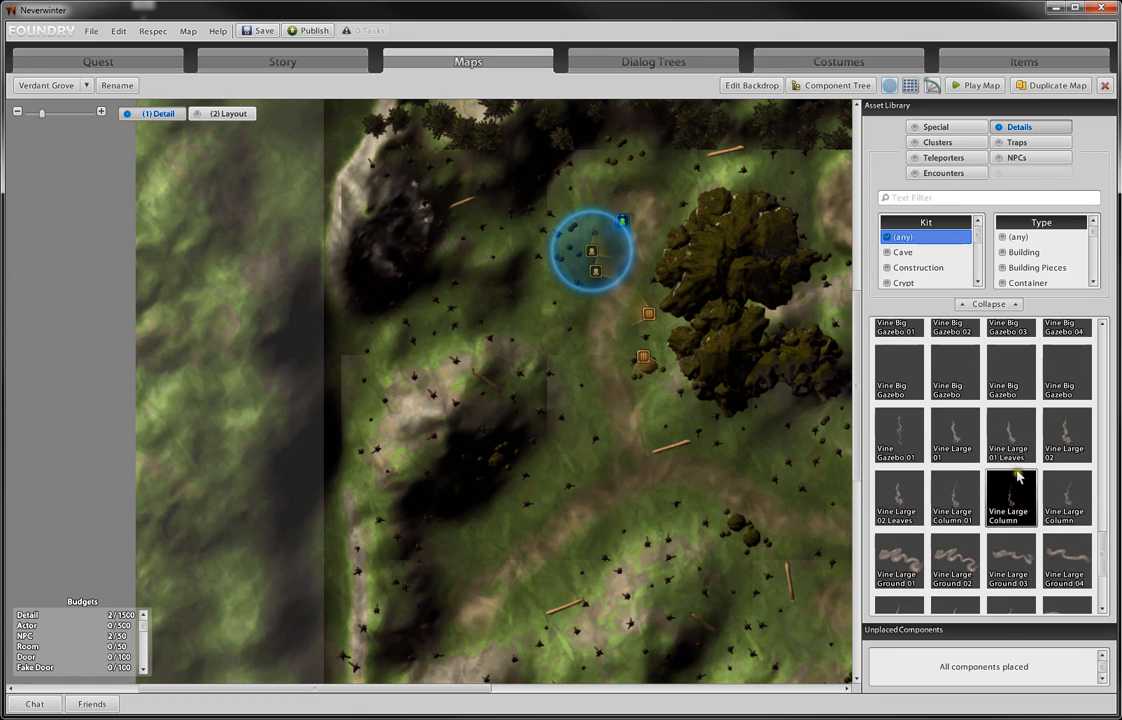
{"action": "left_click_drag", "start_coordinate": [905, 591], "coordinate": [559, 366]}
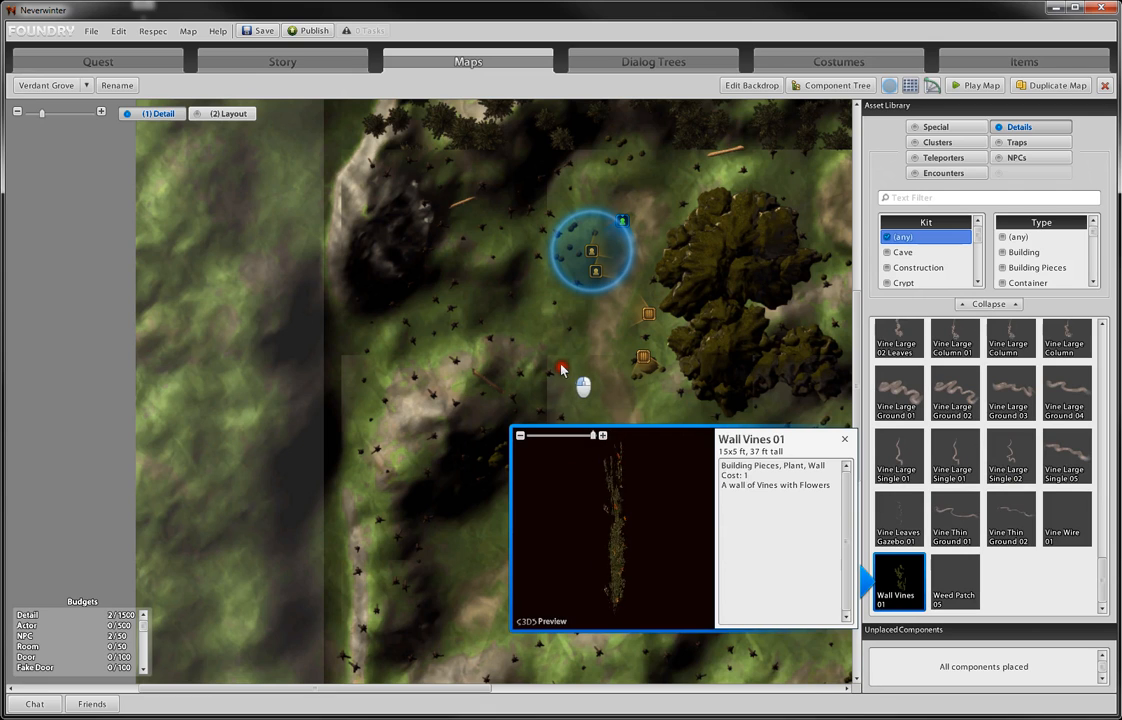
{"action": "scroll", "coordinate": [1088, 412], "scroll_direction": "up", "scroll_amount": 3}
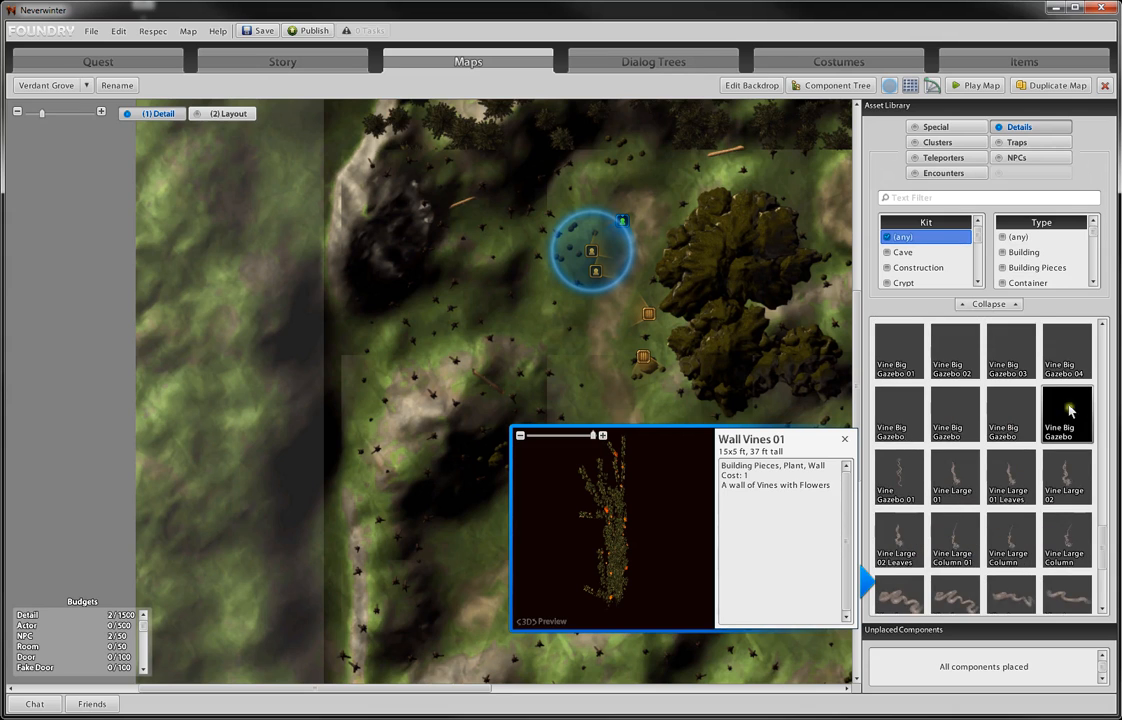
{"action": "scroll", "coordinate": [1088, 412], "scroll_direction": "up", "scroll_amount": 4}
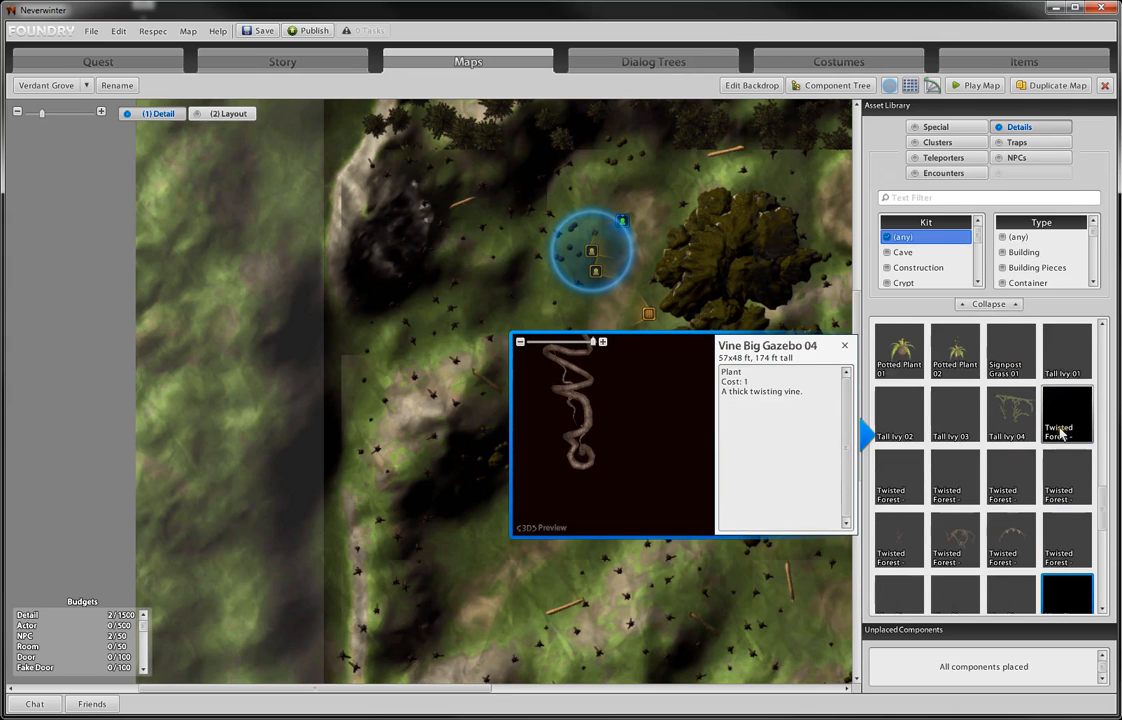
{"action": "scroll", "coordinate": [1062, 432], "scroll_direction": "up", "scroll_amount": 2}
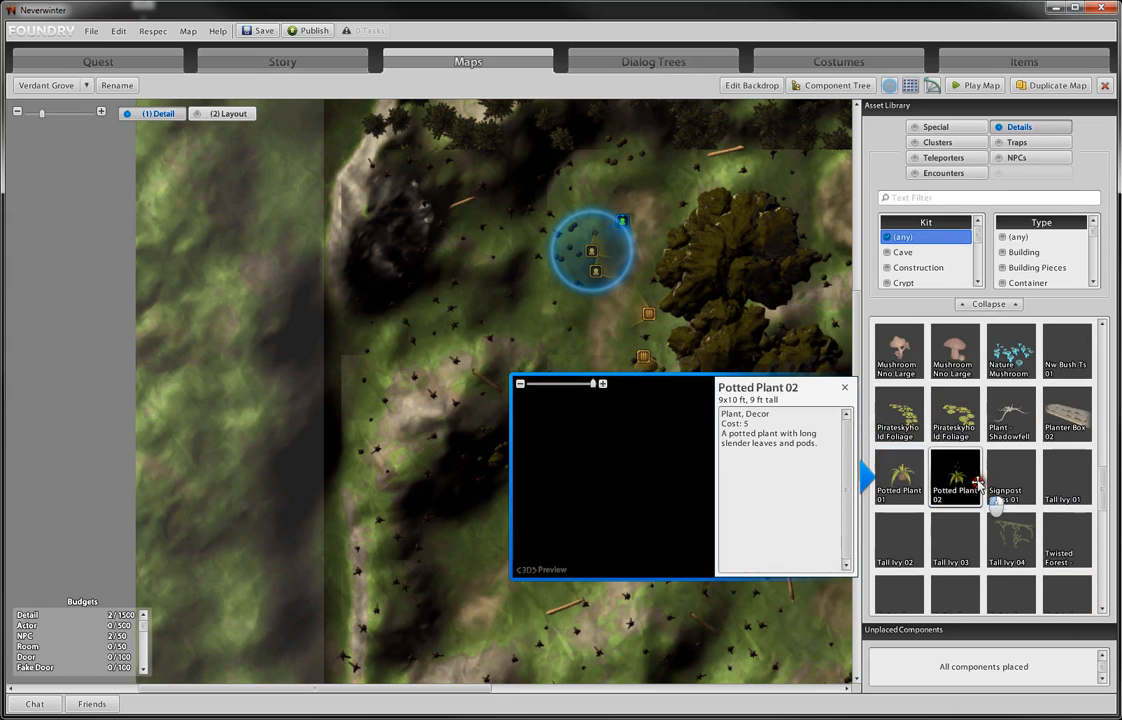
{"action": "scroll", "coordinate": [1015, 463], "scroll_direction": "up", "scroll_amount": 2}
{"action": "scroll", "coordinate": [1013, 463], "scroll_direction": "up", "scroll_amount": 4}
{"action": "scroll", "coordinate": [1030, 458], "scroll_direction": "up", "scroll_amount": 3}
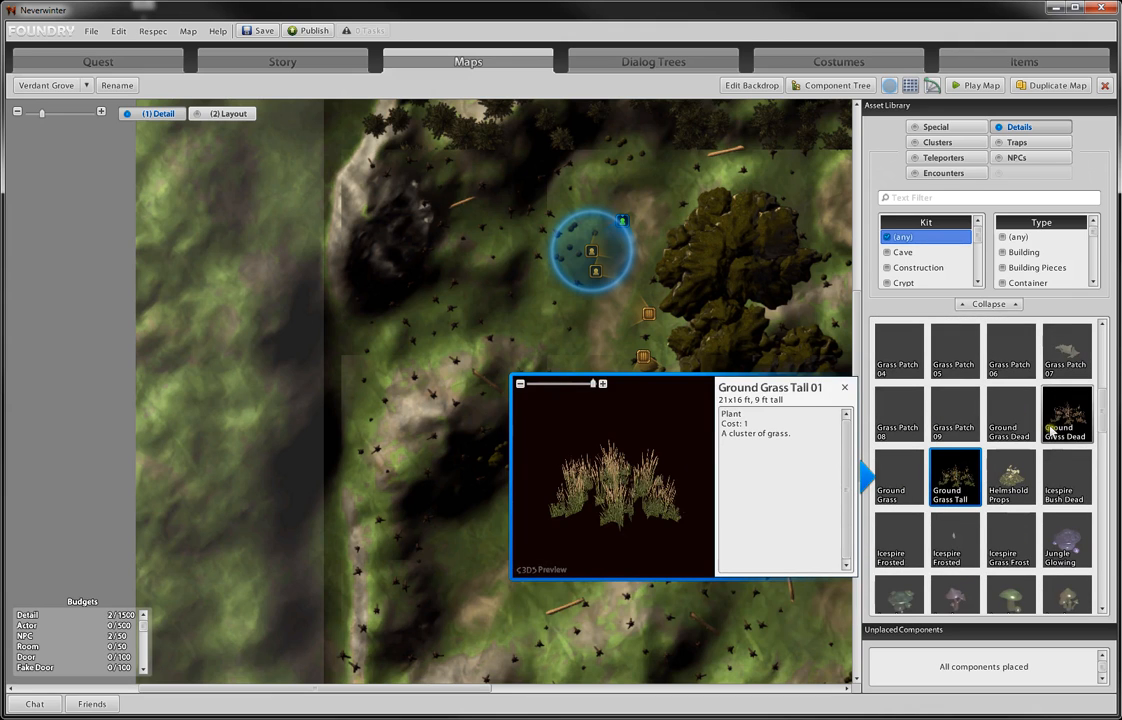
{"action": "scroll", "coordinate": [1060, 400], "scroll_direction": "up", "scroll_amount": 6}
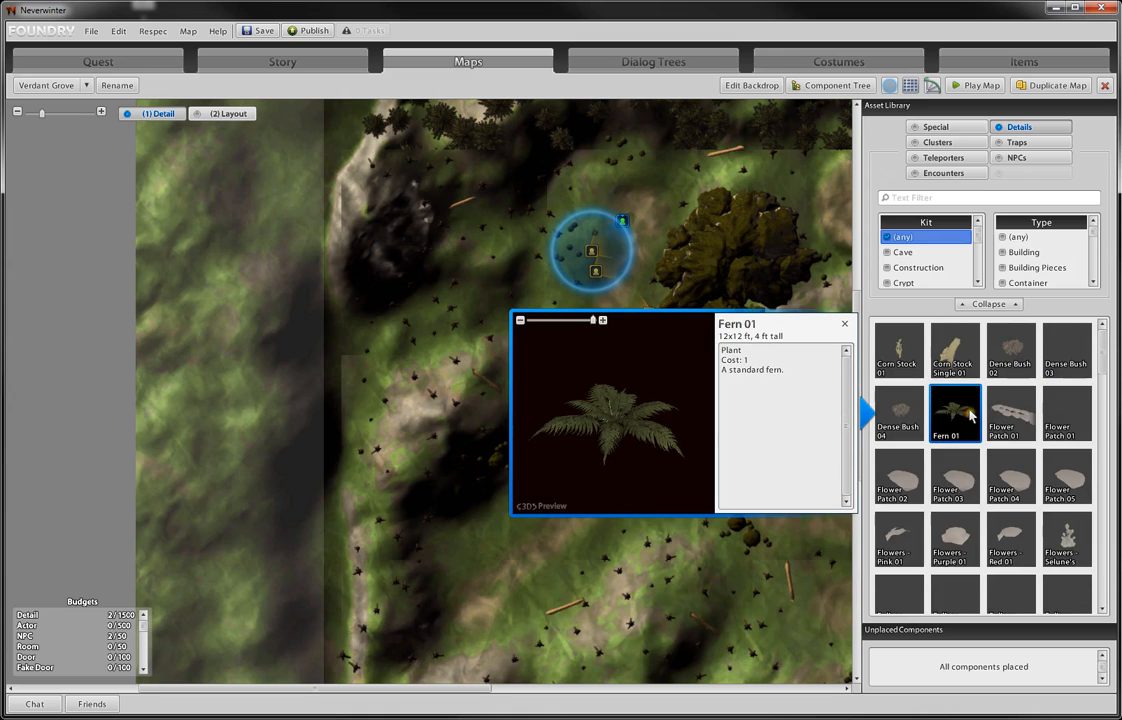
- Preview Corn Stock 01 and Dense Bush 03, and place Flower Patch 01 on the map southwest of the sack
{"action": "mouse_move", "coordinate": [560, 370]}
{"action": "left_mouse_down"}
{"action": "mouse_move", "coordinate": [521, 371]}
{"action": "mouse_move", "coordinate": [560, 370]}
{"action": "left_mouse_up"}
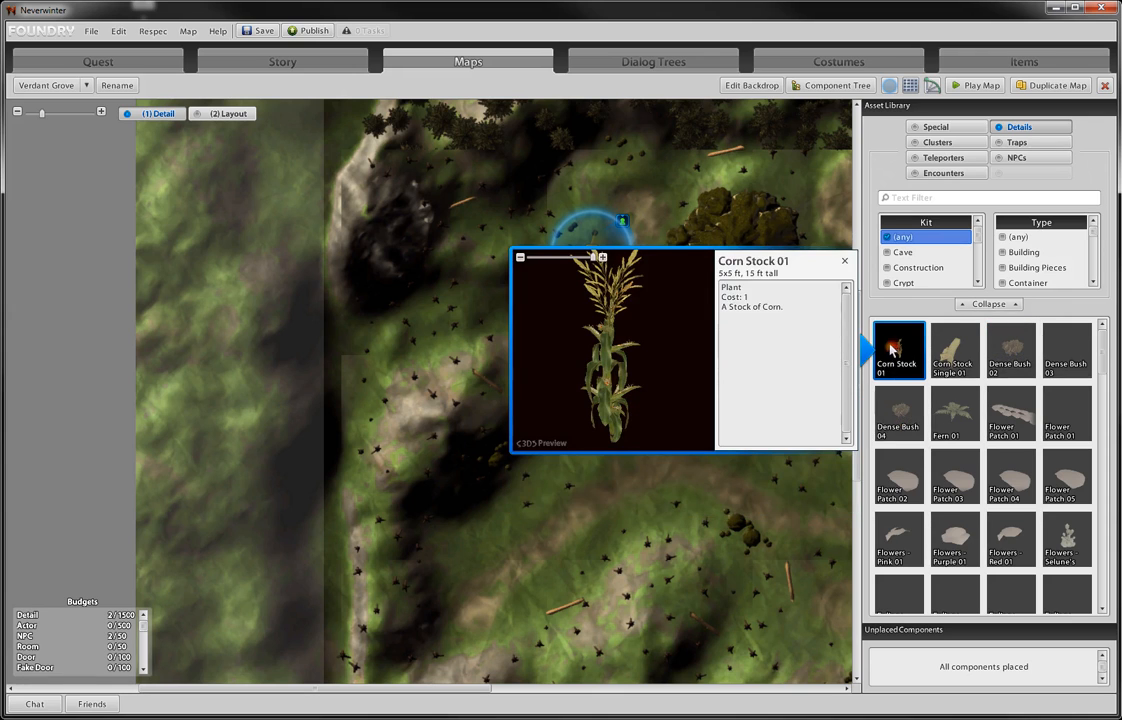
{"action": "mouse_move", "coordinate": [600, 372]}
{"action": "left_mouse_down"}
{"action": "mouse_move", "coordinate": [571, 368]}
{"action": "mouse_move", "coordinate": [586, 376]}
{"action": "left_mouse_up"}
{"action": "left_click", "coordinate": [1019, 360]}
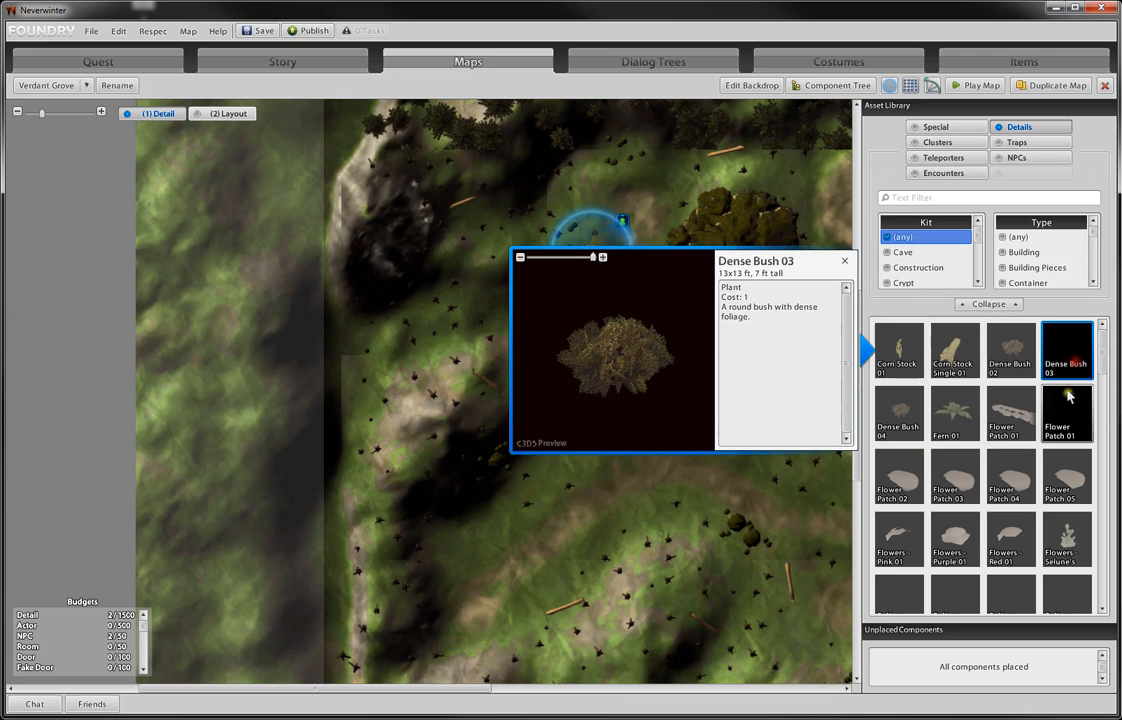
{"action": "left_click", "coordinate": [1068, 410]}
{"action": "left_click_drag", "start_coordinate": [559, 364], "coordinate": [591, 432]}
{"action": "mouse_move", "coordinate": [1068, 410]}
{"action": "left_mouse_down"}
{"action": "mouse_move", "coordinate": [1080, 428]}
{"action": "mouse_move", "coordinate": [1025, 455]}
{"action": "mouse_move", "coordinate": [795, 470]}
{"action": "mouse_move", "coordinate": [624, 466]}
{"action": "mouse_move", "coordinate": [598, 438]}
{"action": "left_mouse_up"}
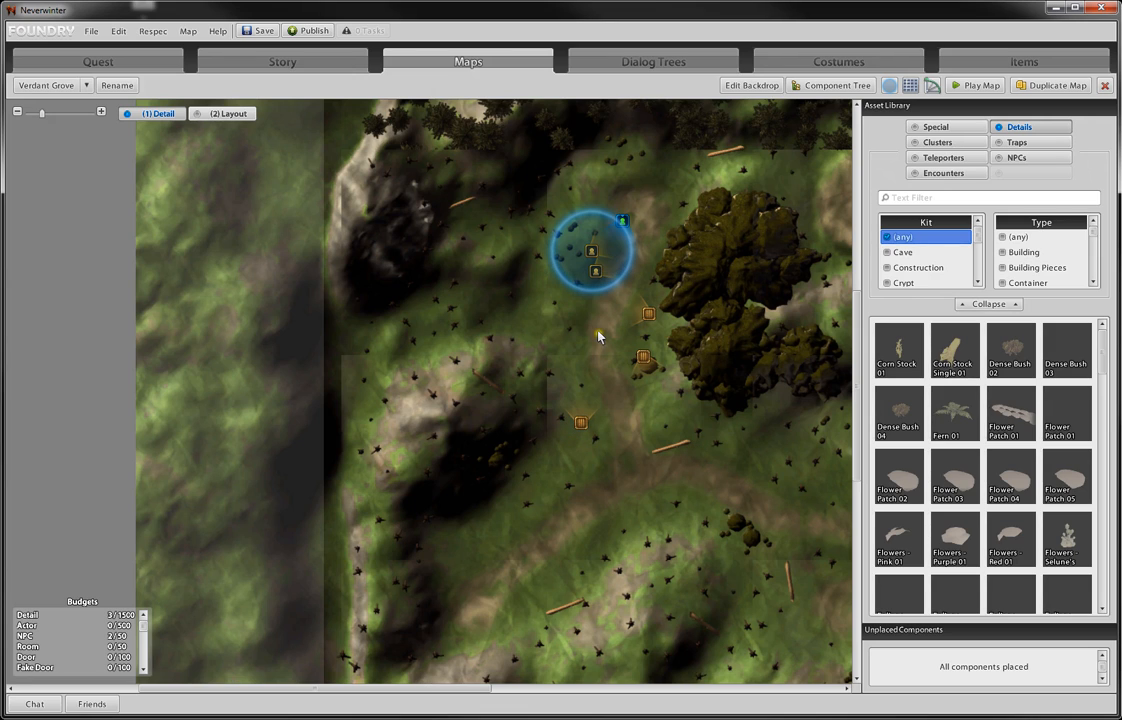
- Start playing the Verdant Grove map and run along the path in search of the placed details
{"action": "left_click", "coordinate": [968, 86]}
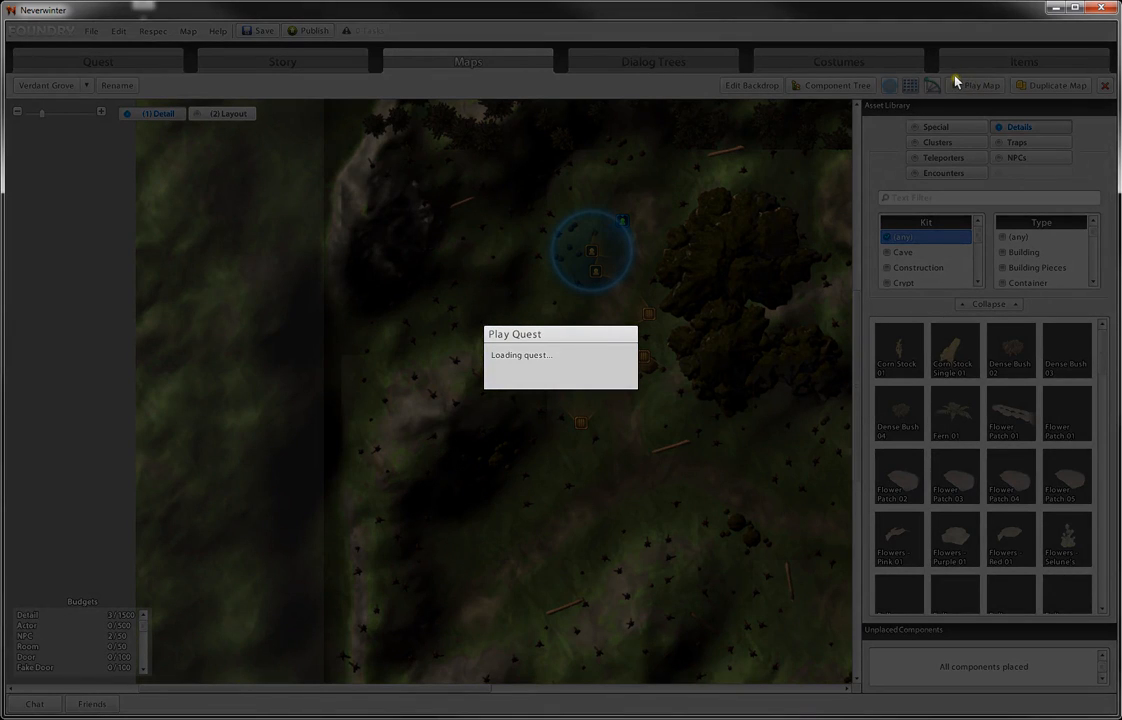
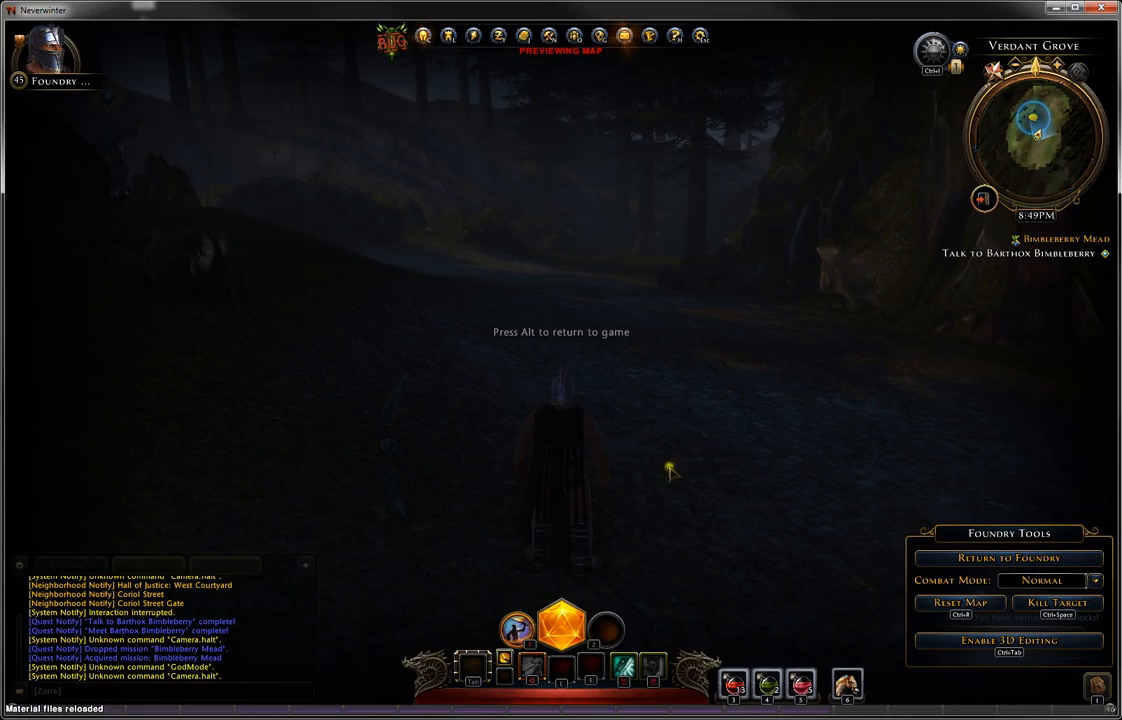
{"action": "key", "text": "alt"}
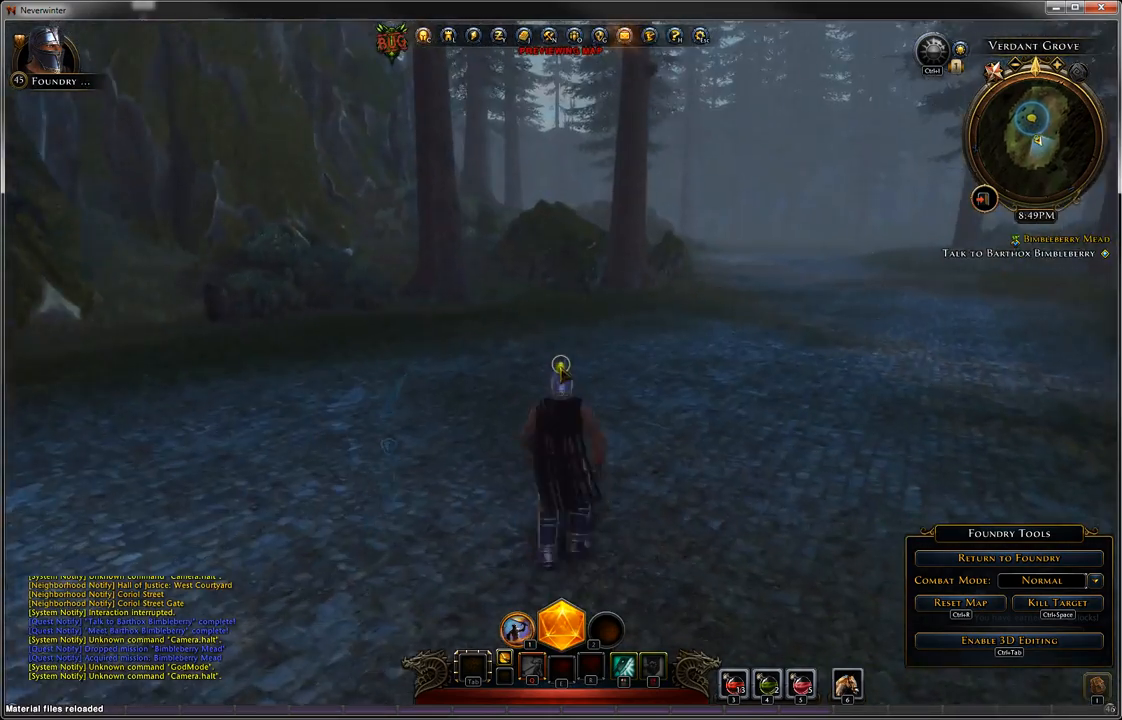
{"action": "key", "text": "w"}
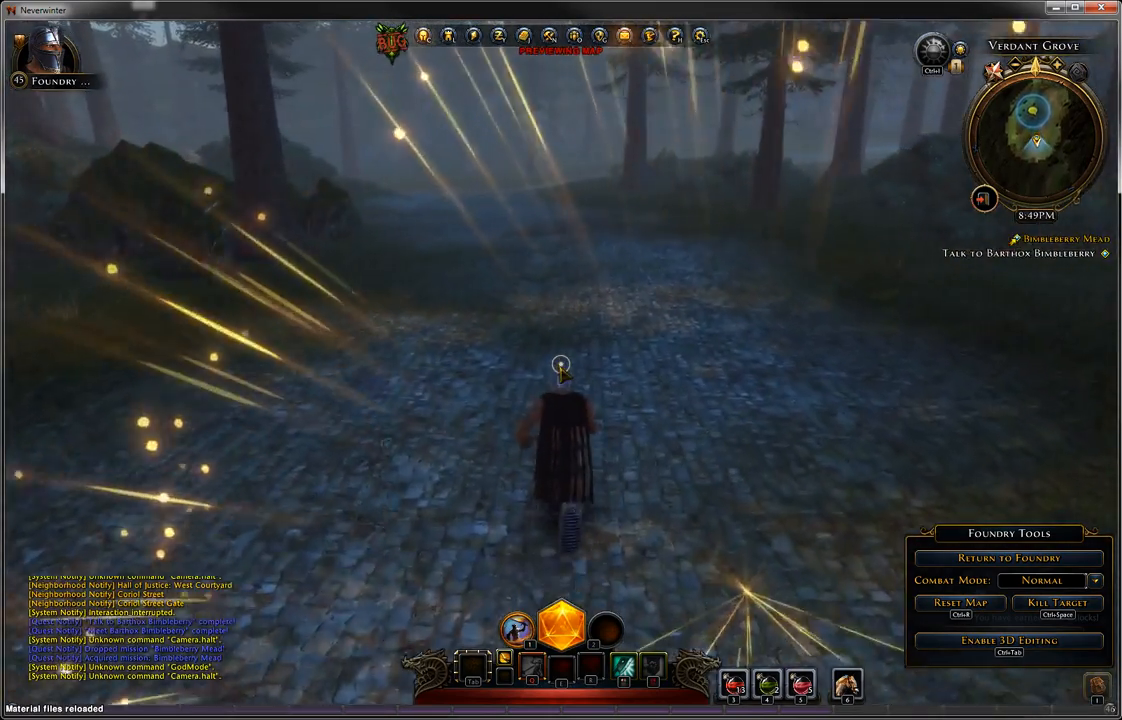
{"action": "key", "text": "w"}
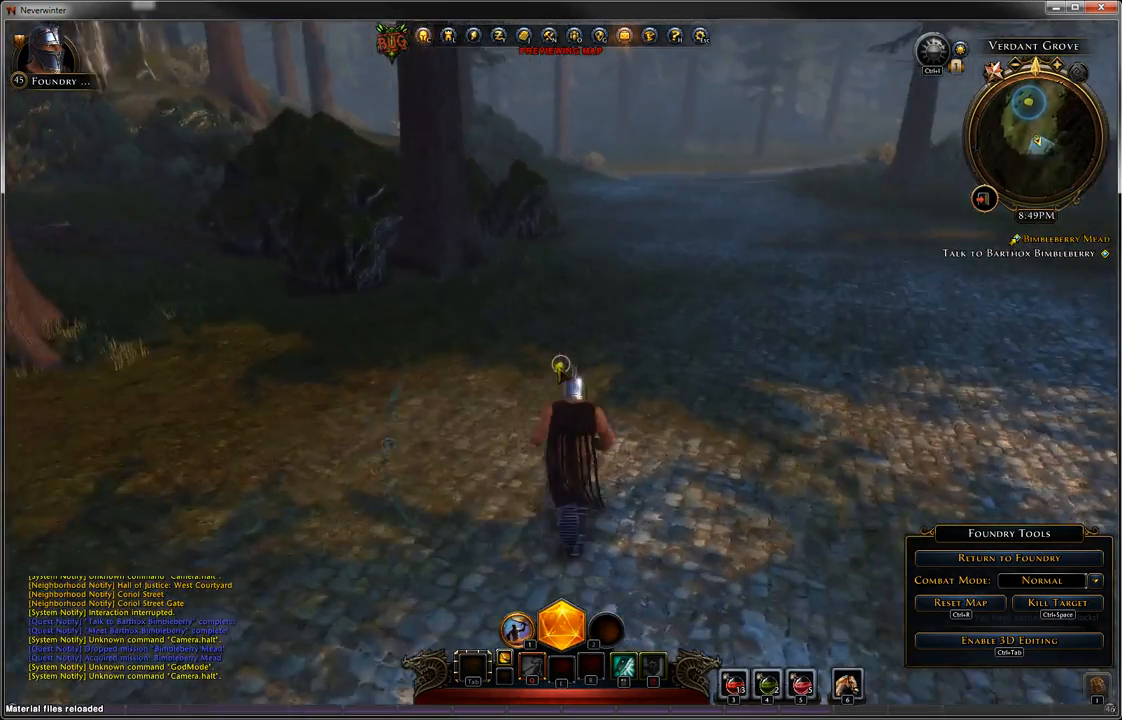
{"action": "key", "text": "w"}
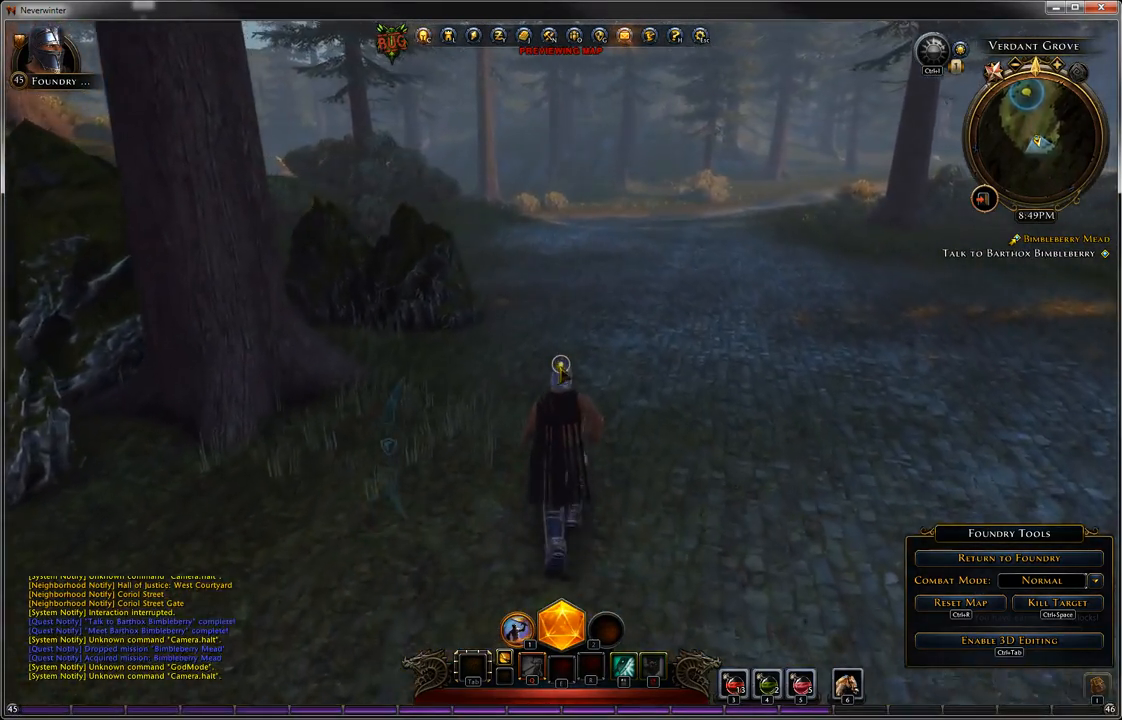
{"action": "key", "text": "w"}
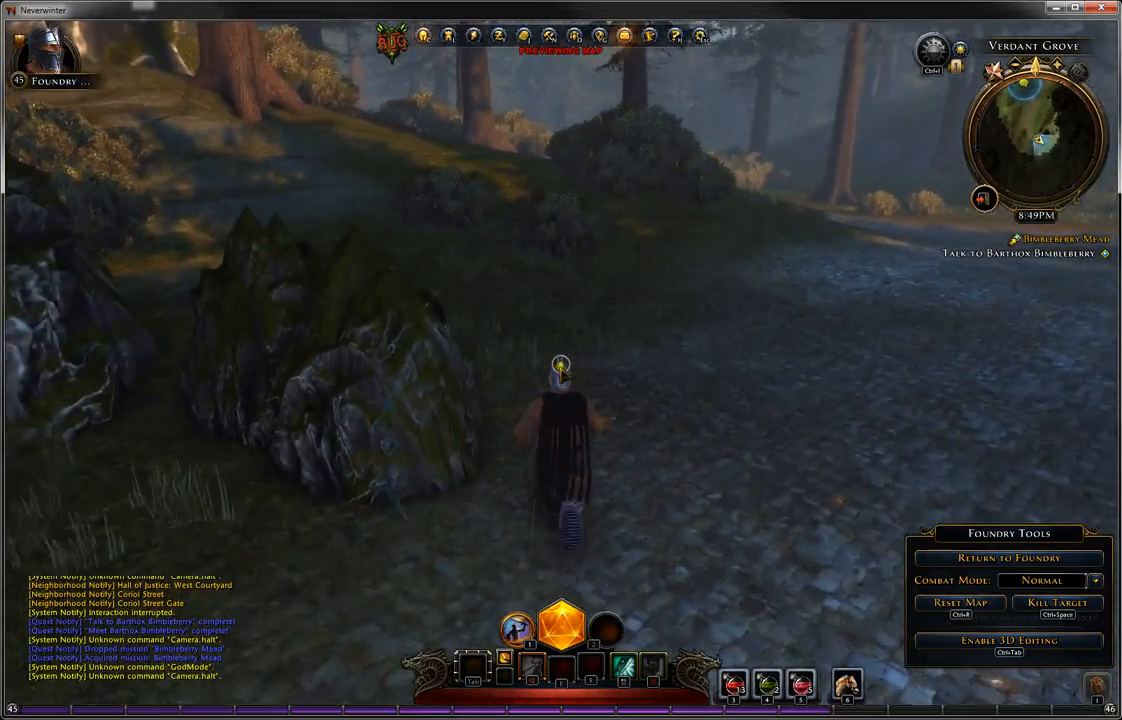
{"action": "key", "text": "w"}
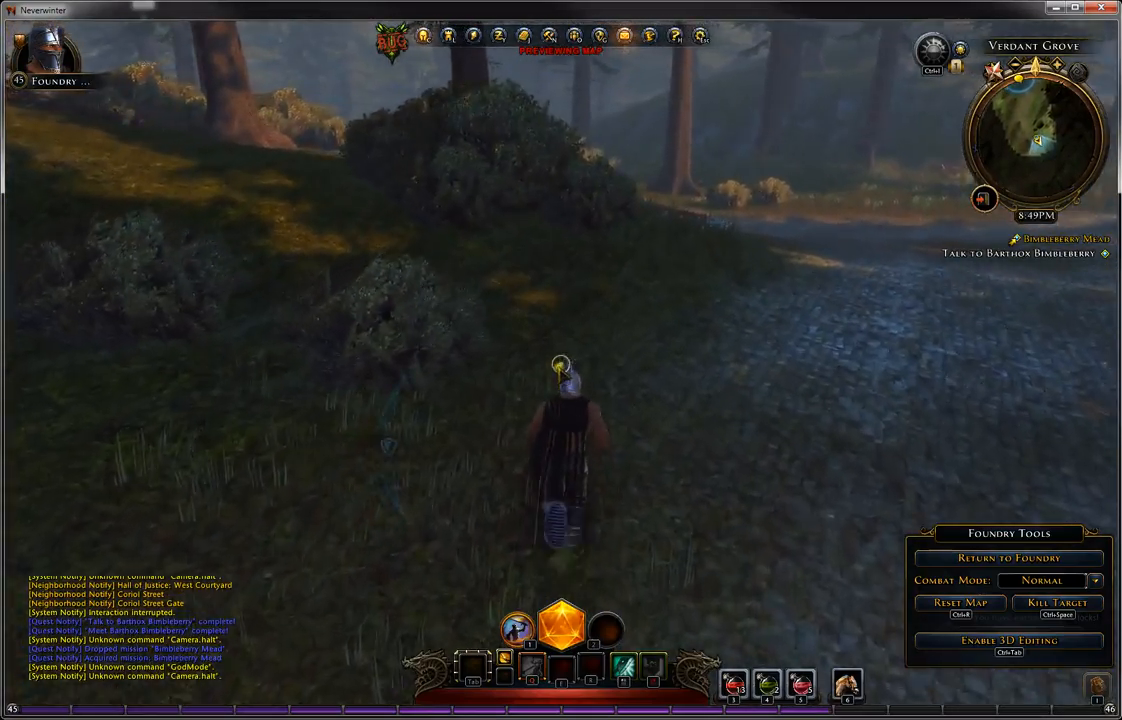
{"action": "key", "text": "w"}
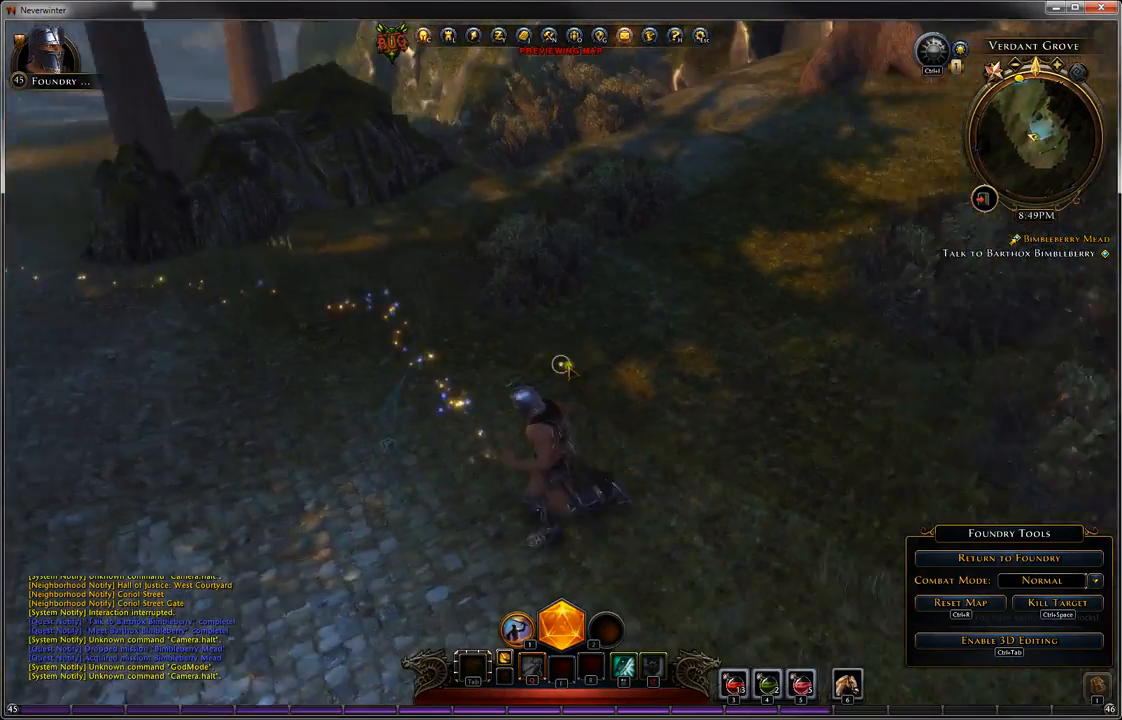
- Check the Verdant Grove area map for the current location and run to the water barrel beside the bushes
{"action": "key", "text": "m"}
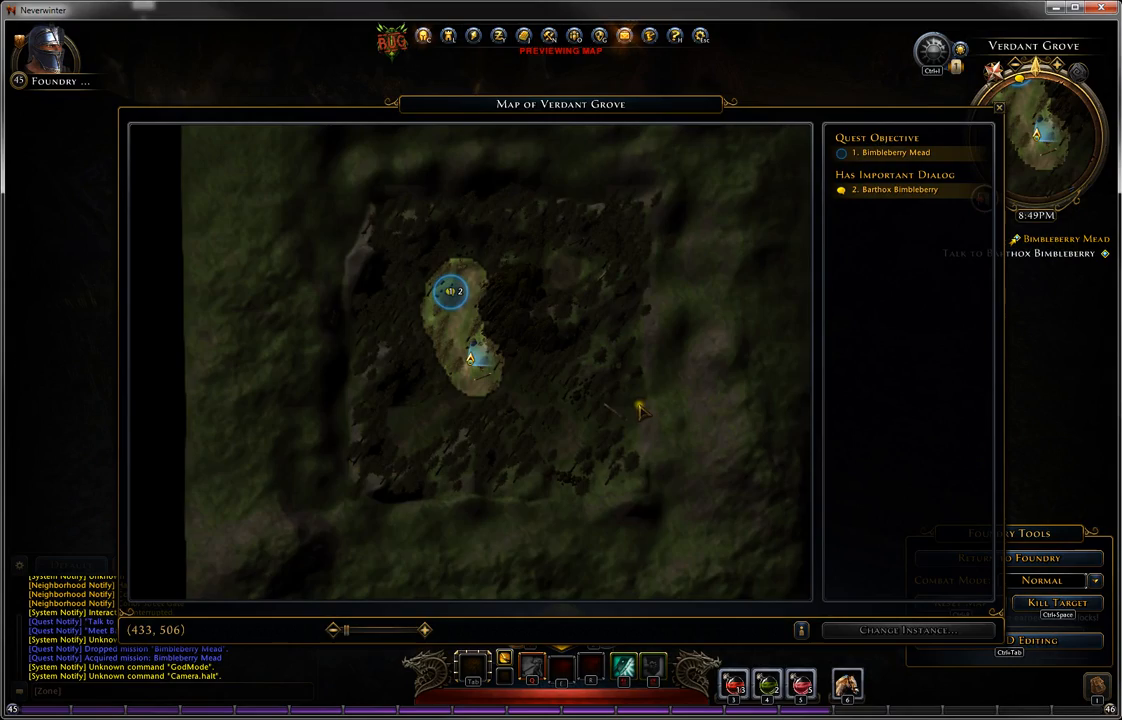
{"action": "key", "text": "m"}
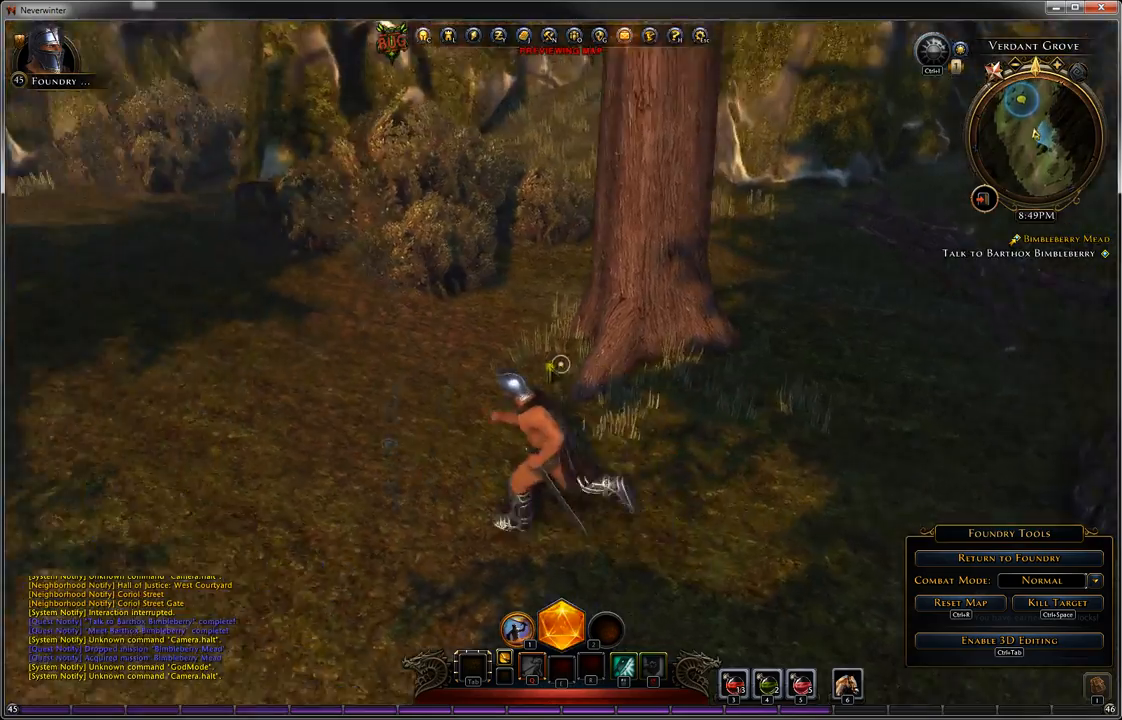
{"action": "key", "text": "w"}
{"action": "key", "text": "a"}
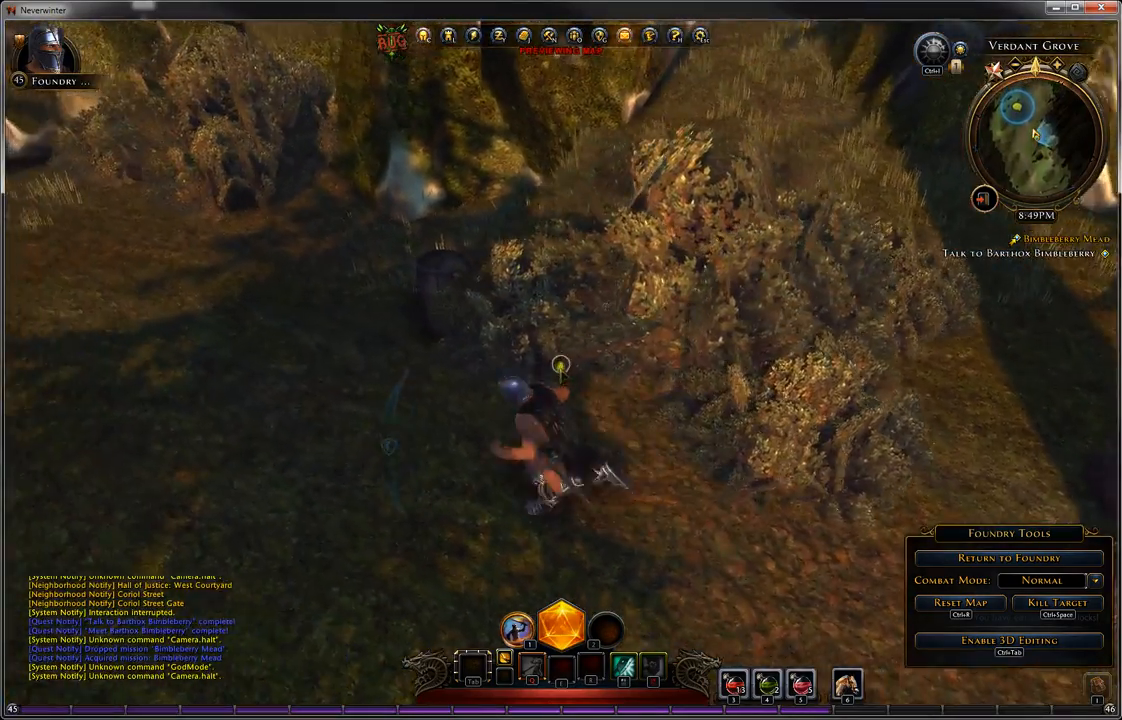
{"action": "key", "text": "s"}
{"action": "key", "text": "a"}
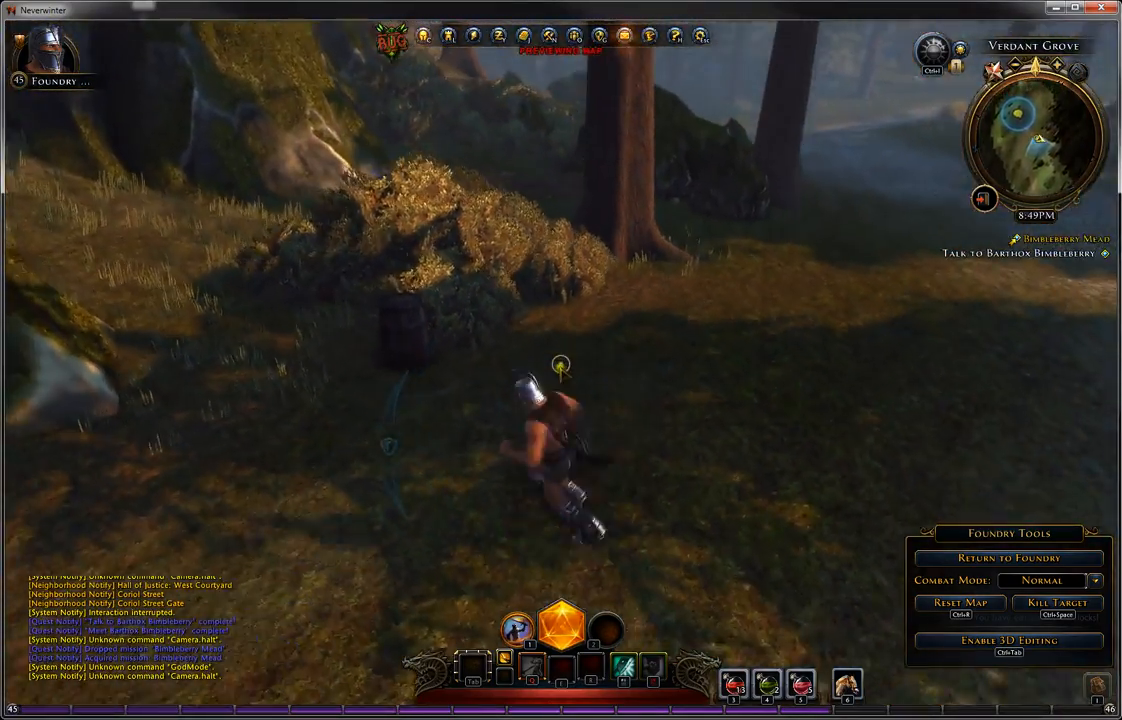
{"action": "key", "text": "w"}
{"action": "key", "text": "alt"}
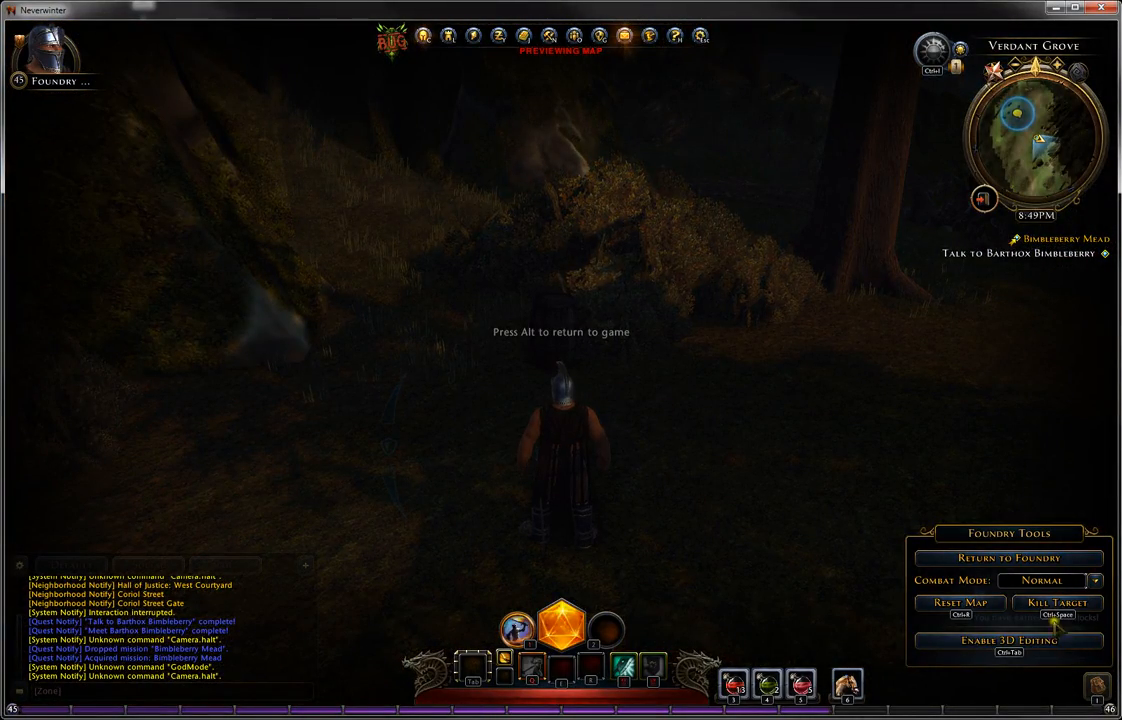
- Enable 3D editing and move the water barrel from beside the bushes to the foot of the large tree
{"action": "left_click", "coordinate": [1010, 639]}
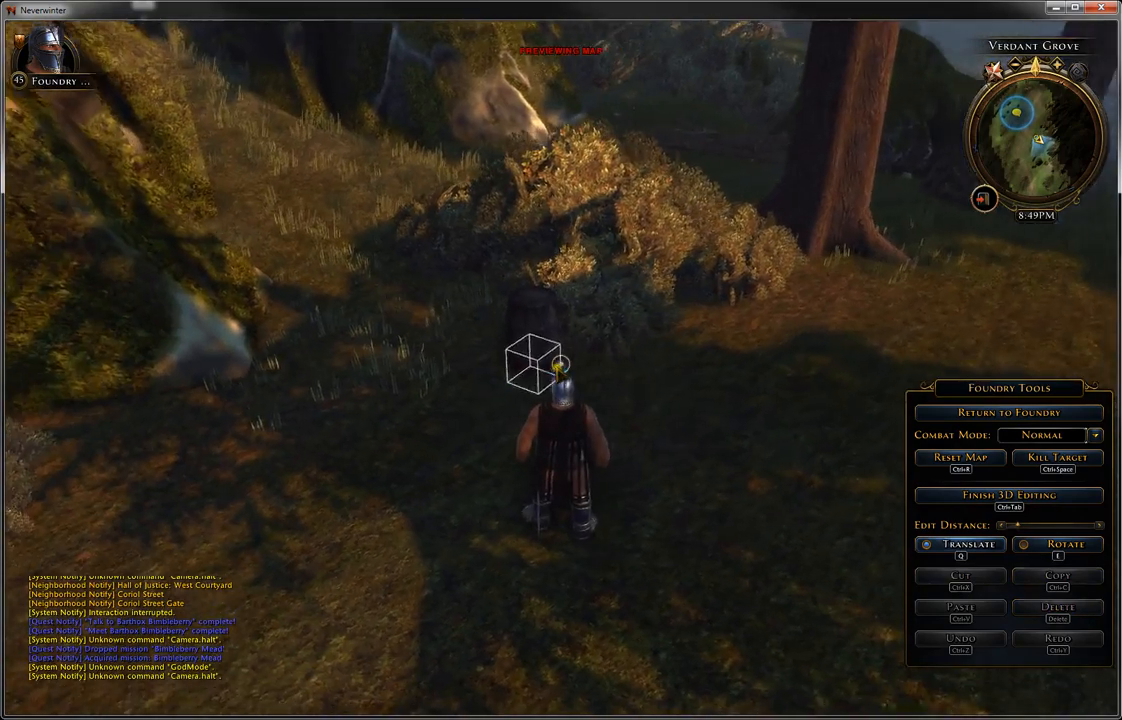
{"action": "left_click", "coordinate": [558, 368]}
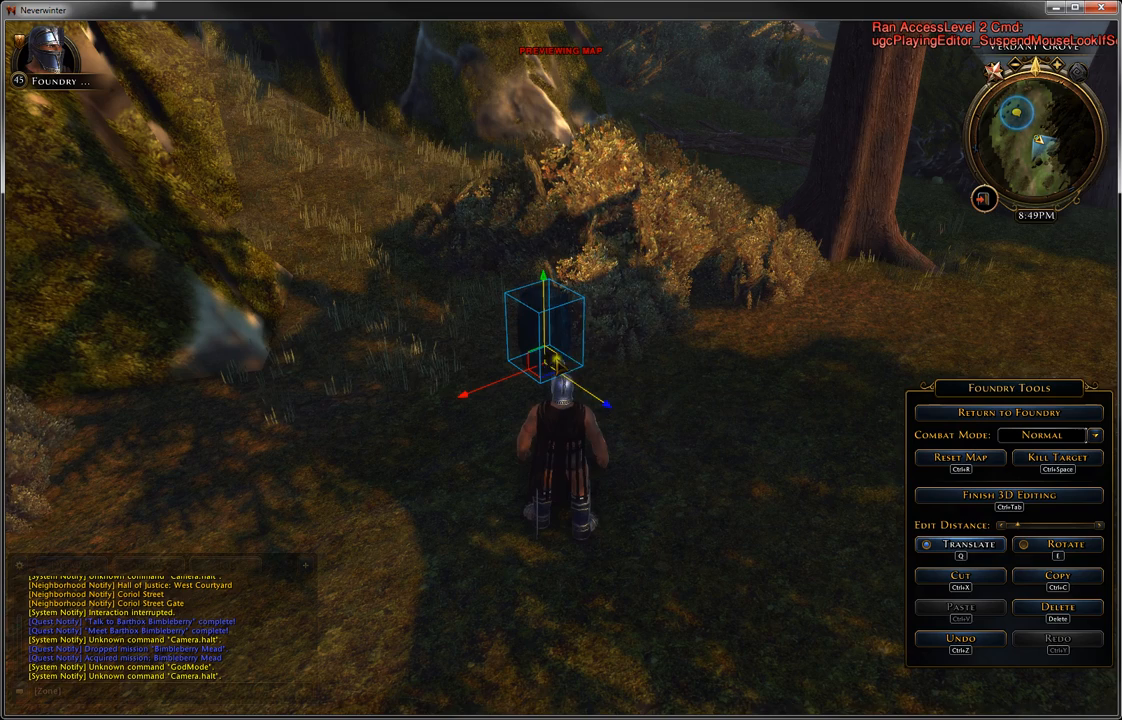
{"action": "mouse_move", "coordinate": [537, 355]}
{"action": "left_mouse_down"}
{"action": "mouse_move", "coordinate": [581, 405]}
{"action": "mouse_move", "coordinate": [751, 491]}
{"action": "mouse_move", "coordinate": [625, 430]}
{"action": "mouse_move", "coordinate": [774, 528]}
{"action": "mouse_move", "coordinate": [680, 462]}
{"action": "mouse_move", "coordinate": [698, 316]}
{"action": "mouse_move", "coordinate": [703, 414]}
{"action": "mouse_move", "coordinate": [684, 333]}
{"action": "mouse_move", "coordinate": [562, 428]}
{"action": "mouse_move", "coordinate": [666, 383]}
{"action": "mouse_move", "coordinate": [890, 321]}
{"action": "mouse_move", "coordinate": [918, 250]}
{"action": "mouse_move", "coordinate": [911, 350]}
{"action": "mouse_move", "coordinate": [850, 305]}
{"action": "mouse_move", "coordinate": [861, 320]}
{"action": "mouse_move", "coordinate": [876, 316]}
{"action": "mouse_move", "coordinate": [880, 285]}
{"action": "left_mouse_up"}
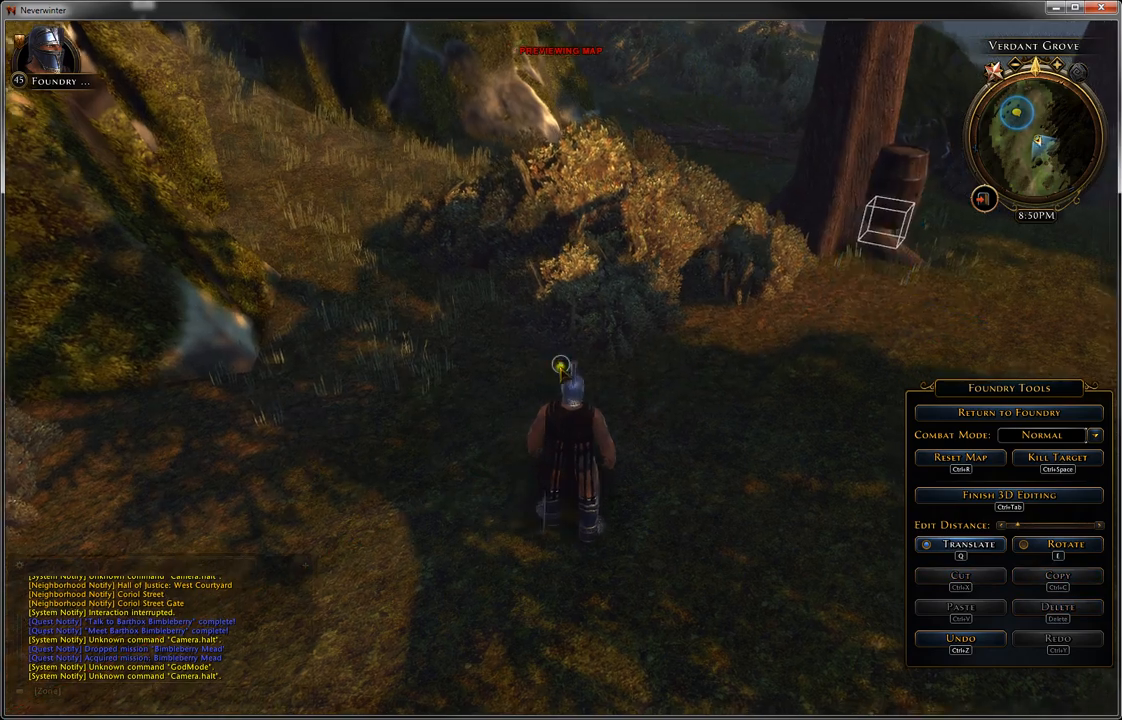
- Select the water barrel at the large tree and shift it to the near side of the trunk, beside the bushes
{"action": "key", "text": "d"}
{"action": "key", "text": "w"}
{"action": "key", "text": "a"}
{"action": "key", "text": "s"}
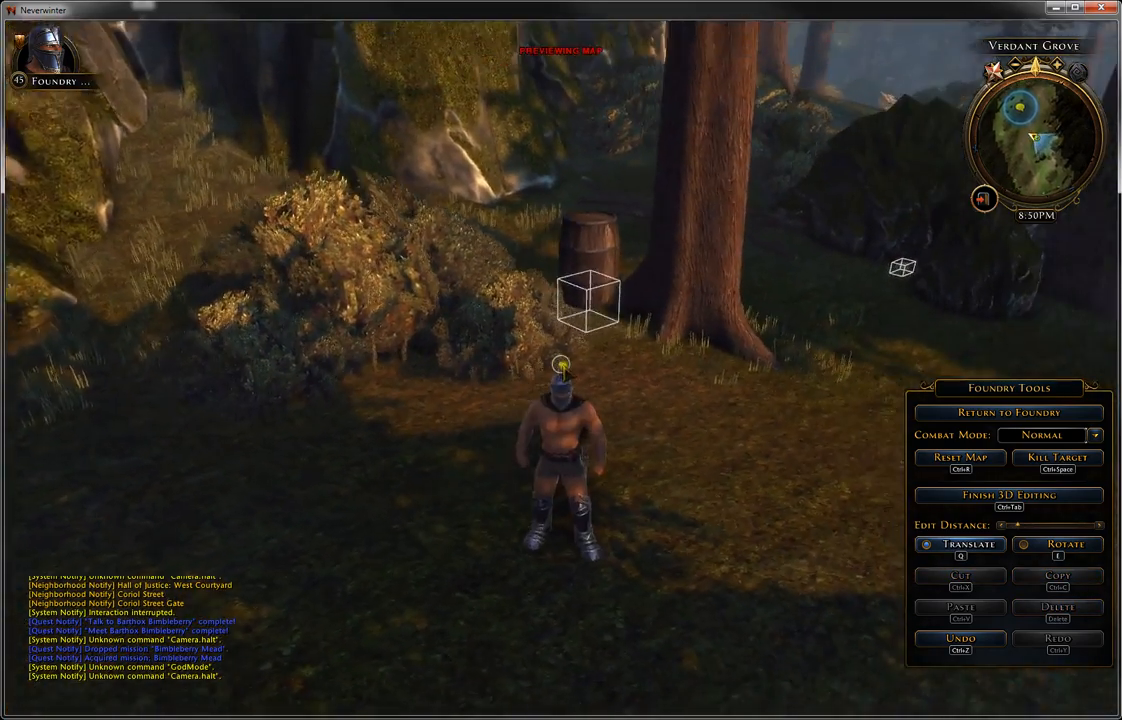
{"action": "left_click", "coordinate": [561, 365]}
{"action": "left_click_drag", "start_coordinate": [561, 316], "coordinate": [560, 485]}
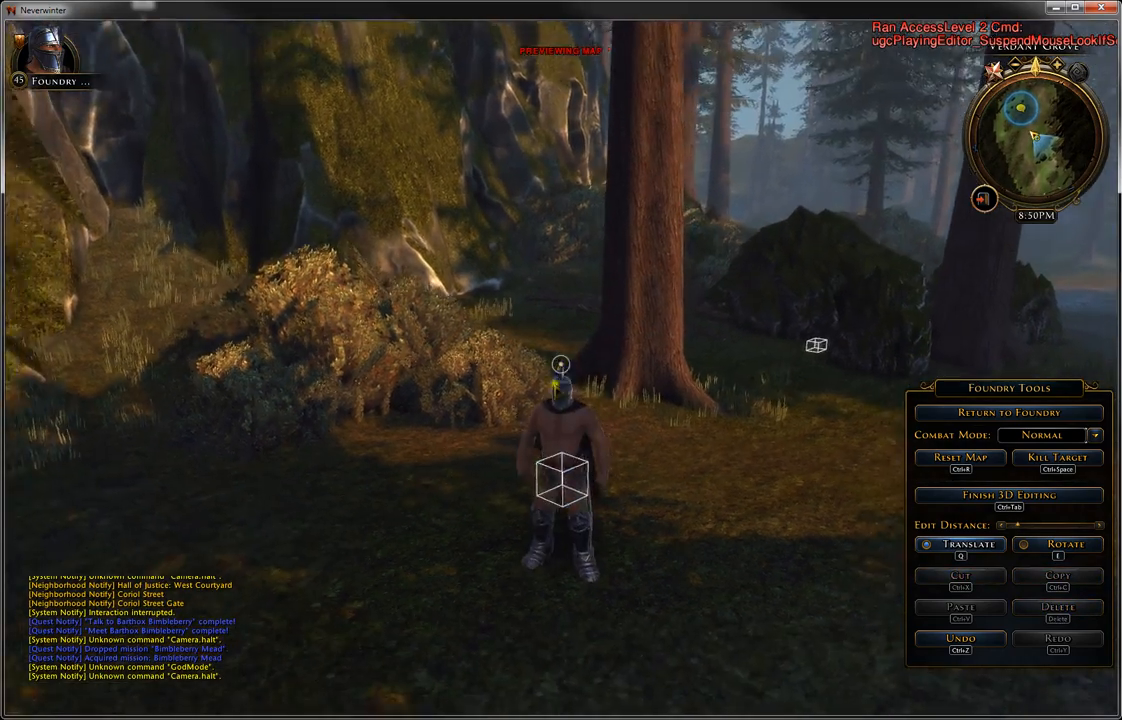
{"action": "key", "text": "a"}
{"action": "left_click", "coordinate": [561, 365]}
{"action": "left_click_drag", "start_coordinate": [565, 352], "coordinate": [668, 297]}
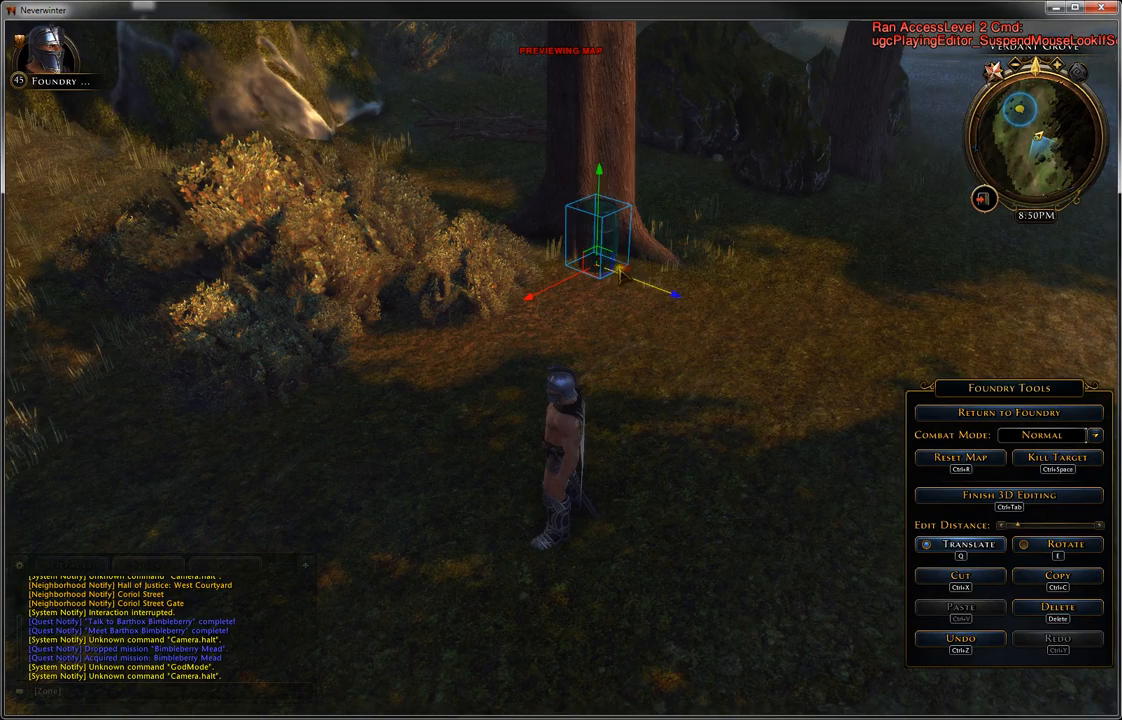
- Lower the water barrel until it rests on the ground at the foot of the tree
{"action": "left_click_drag", "start_coordinate": [590, 212], "coordinate": [585, 242]}
{"action": "right_click", "coordinate": [586, 242]}
{"action": "key", "text": "w"}
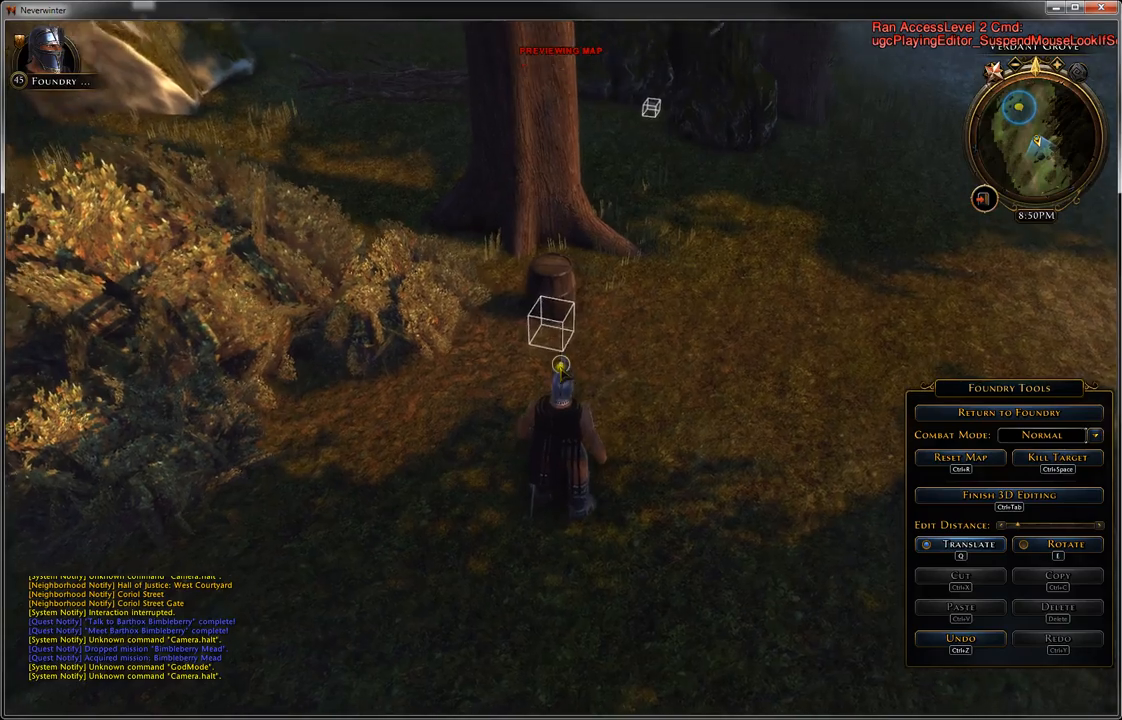
{"action": "left_click", "coordinate": [565, 385]}
{"action": "left_click_drag", "start_coordinate": [565, 385], "coordinate": [553, 271]}
{"action": "right_click", "coordinate": [553, 271]}
{"action": "key", "text": "w"}
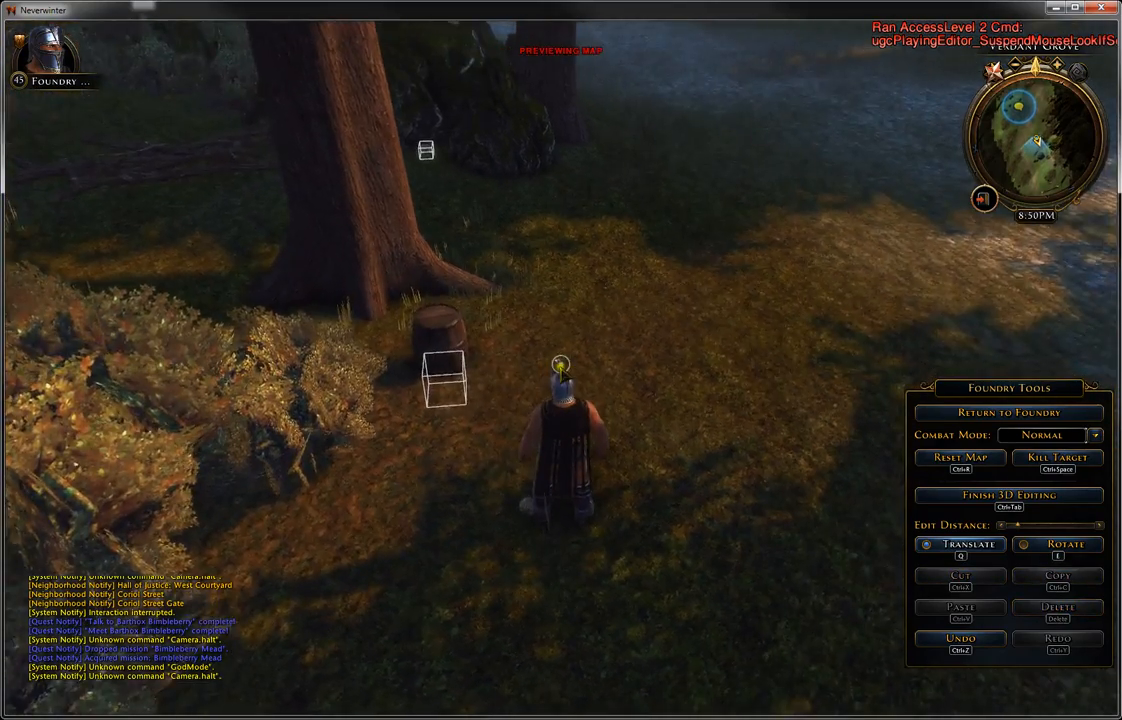
- Move the beehive sack from in front of the mossy boulders over to the tree trunk beside them
{"action": "key", "text": "w"}
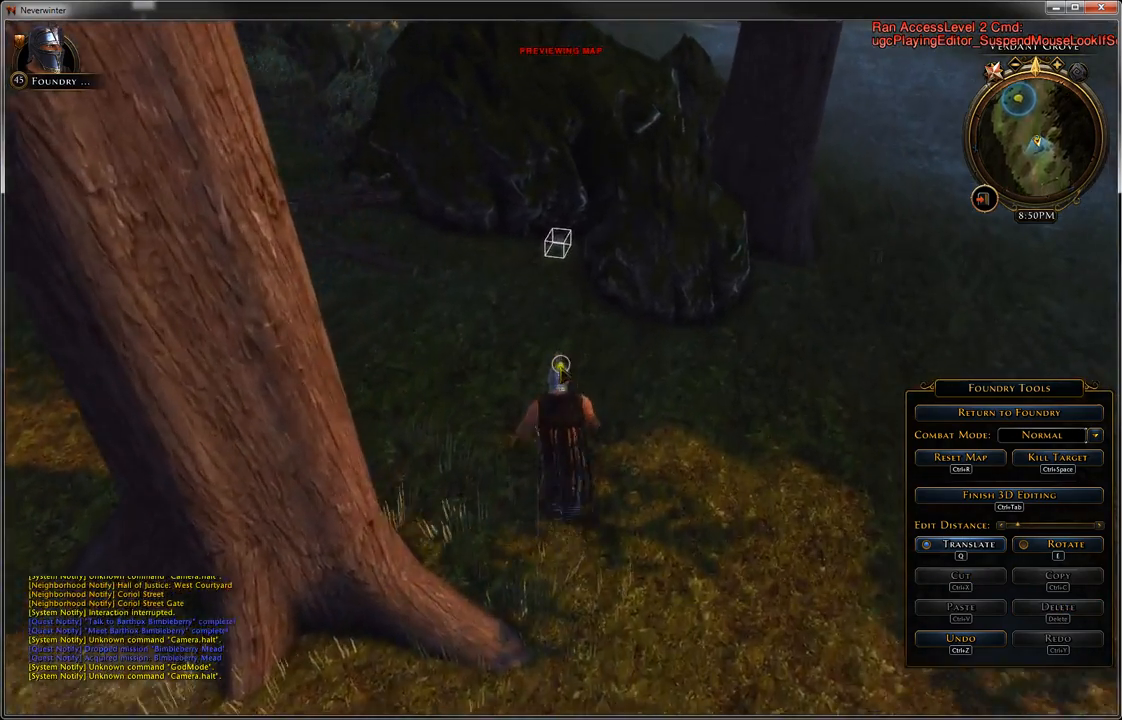
{"action": "key", "text": "w"}
{"action": "left_click", "coordinate": [561, 370]}
{"action": "left_click_drag", "start_coordinate": [564, 274], "coordinate": [576, 194]}
{"action": "left_click_drag", "start_coordinate": [571, 342], "coordinate": [577, 65]}
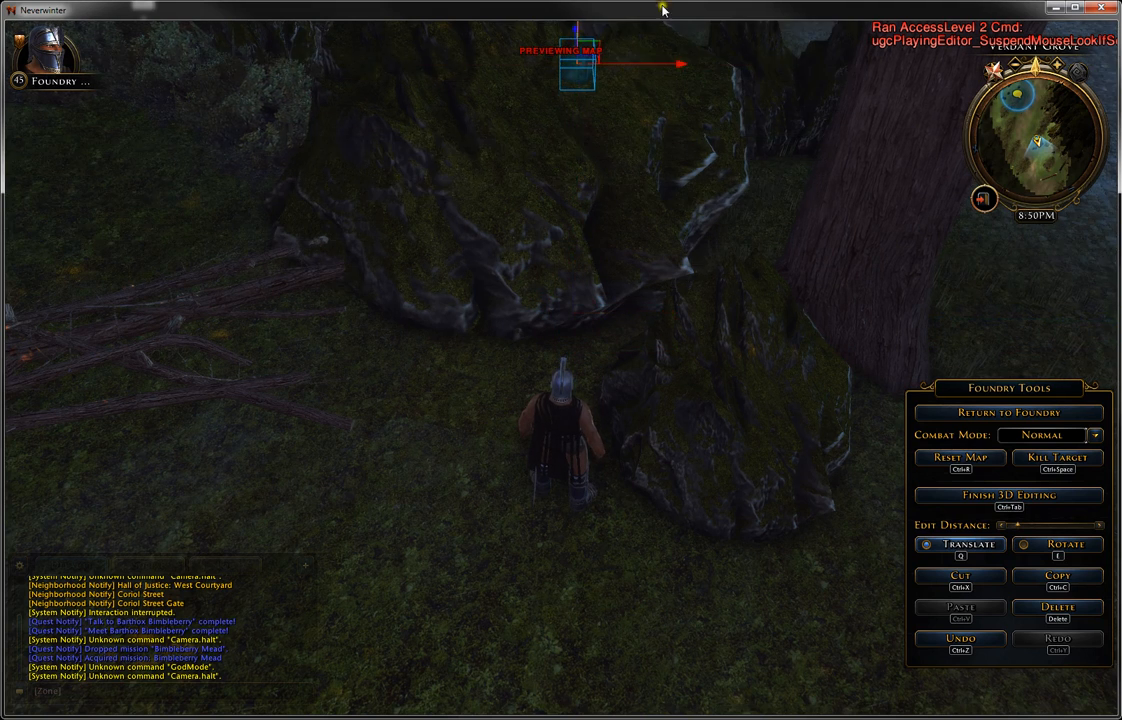
{"action": "left_click_drag", "start_coordinate": [646, 61], "coordinate": [904, 128]}
{"action": "left_click", "coordinate": [886, 110]}
- Raise the beehive above the boulders so it hangs high beside the tree trunk
{"action": "key", "text": "d"}
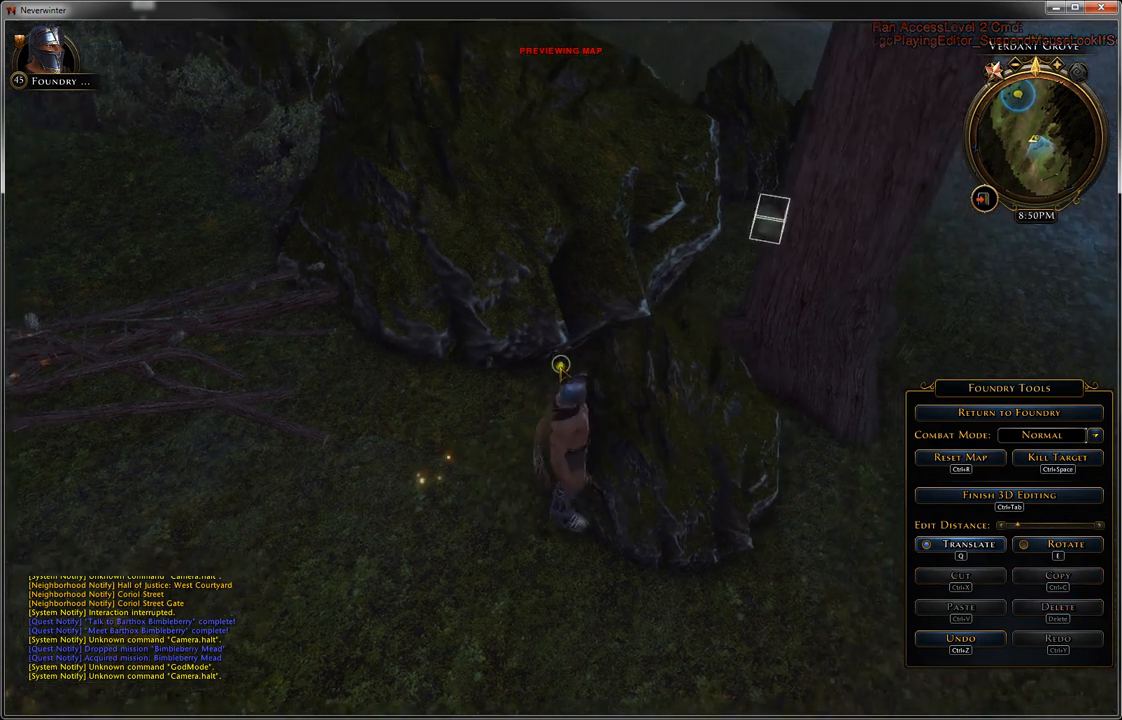
{"action": "key", "text": "d"}
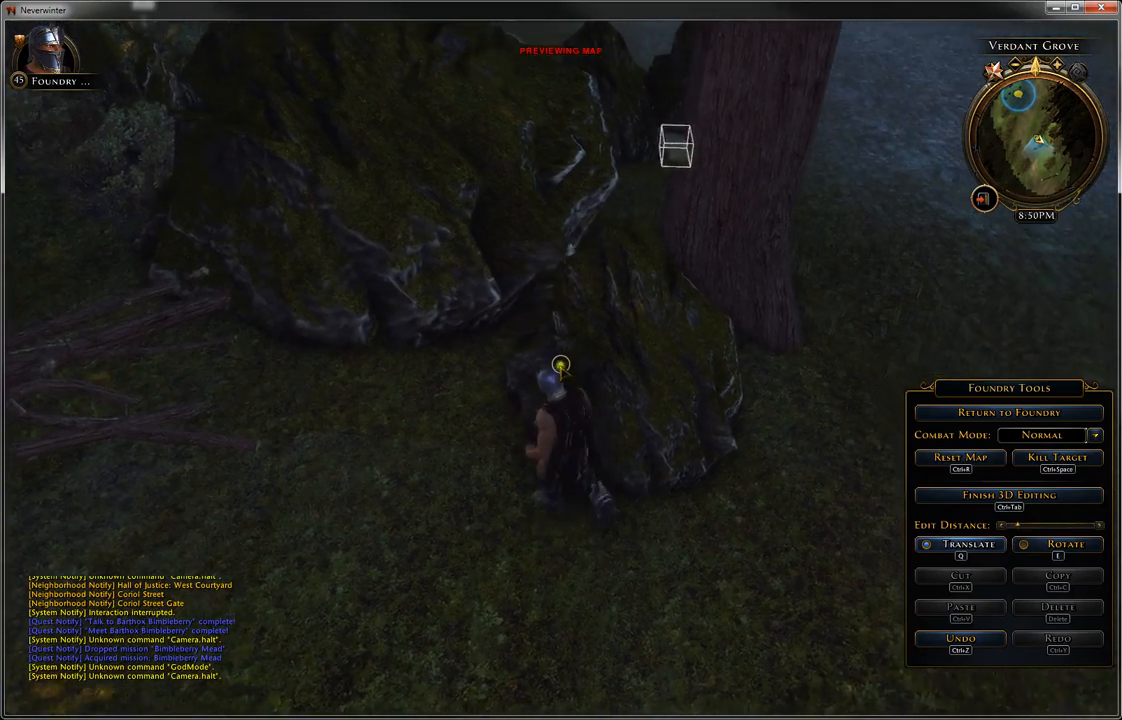
{"action": "key", "text": "s"}
{"action": "key", "text": "d"}
{"action": "key", "text": "w"}
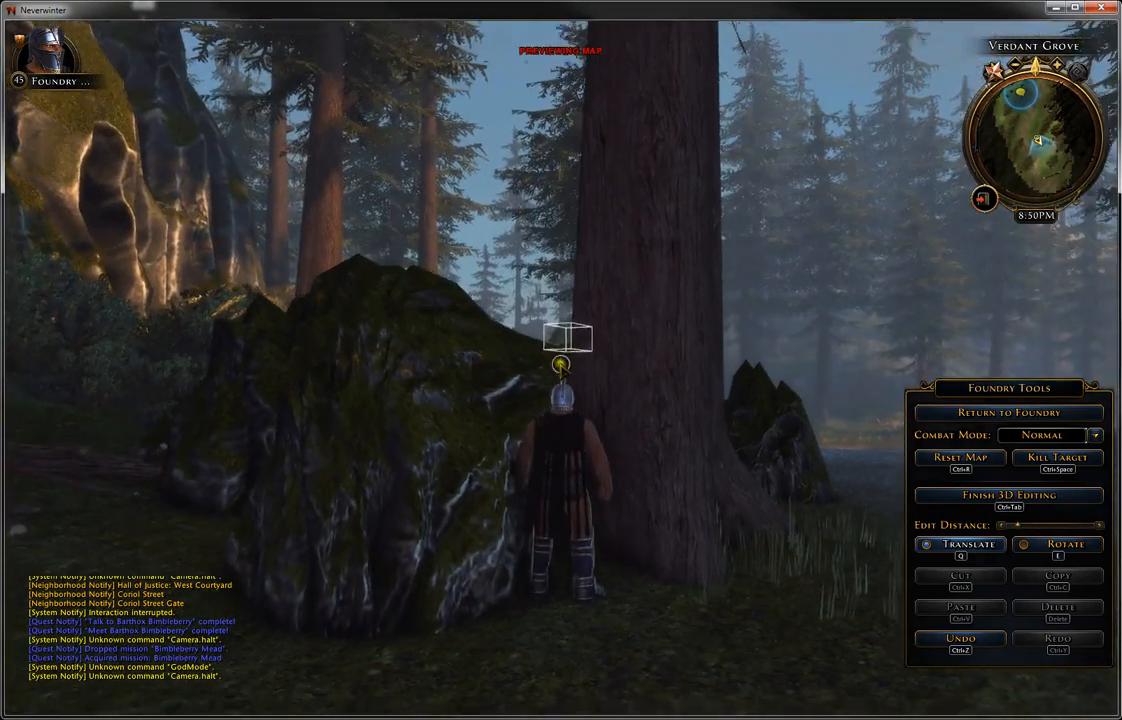
{"action": "left_click", "coordinate": [566, 342]}
{"action": "left_click_drag", "start_coordinate": [575, 286], "coordinate": [577, 164]}
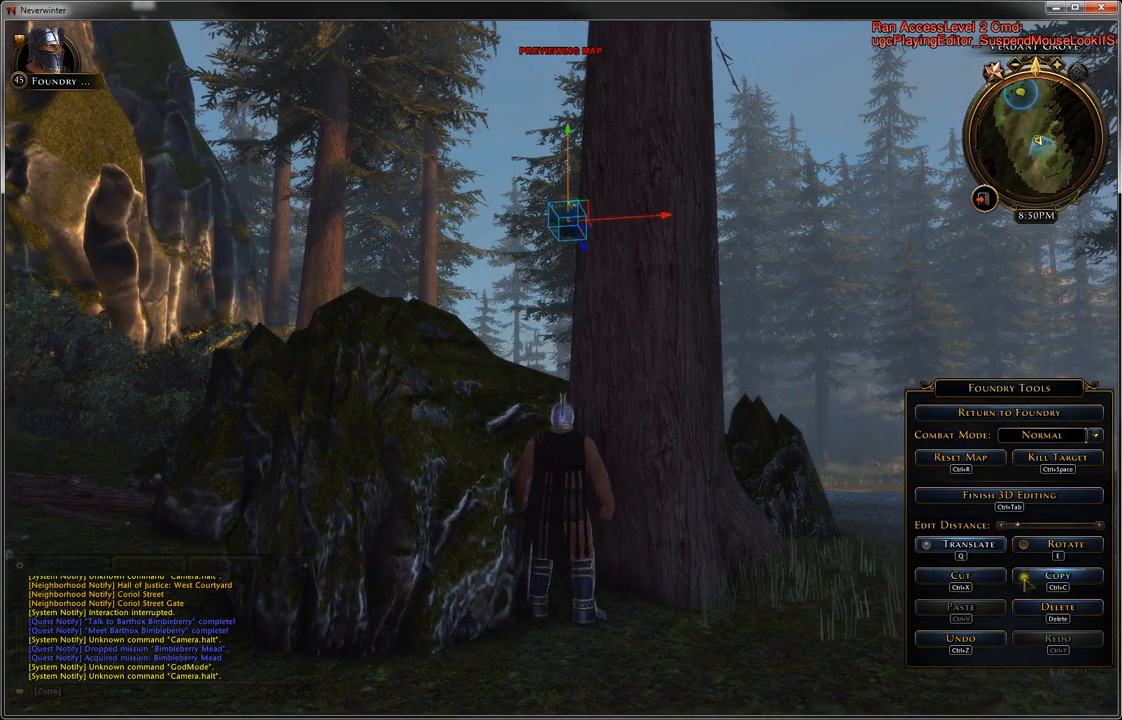
- Rotate the beehive to a roll of -90 and a yaw of about 147 degrees, and nudge it against the trunk
{"action": "left_click", "coordinate": [1065, 544]}
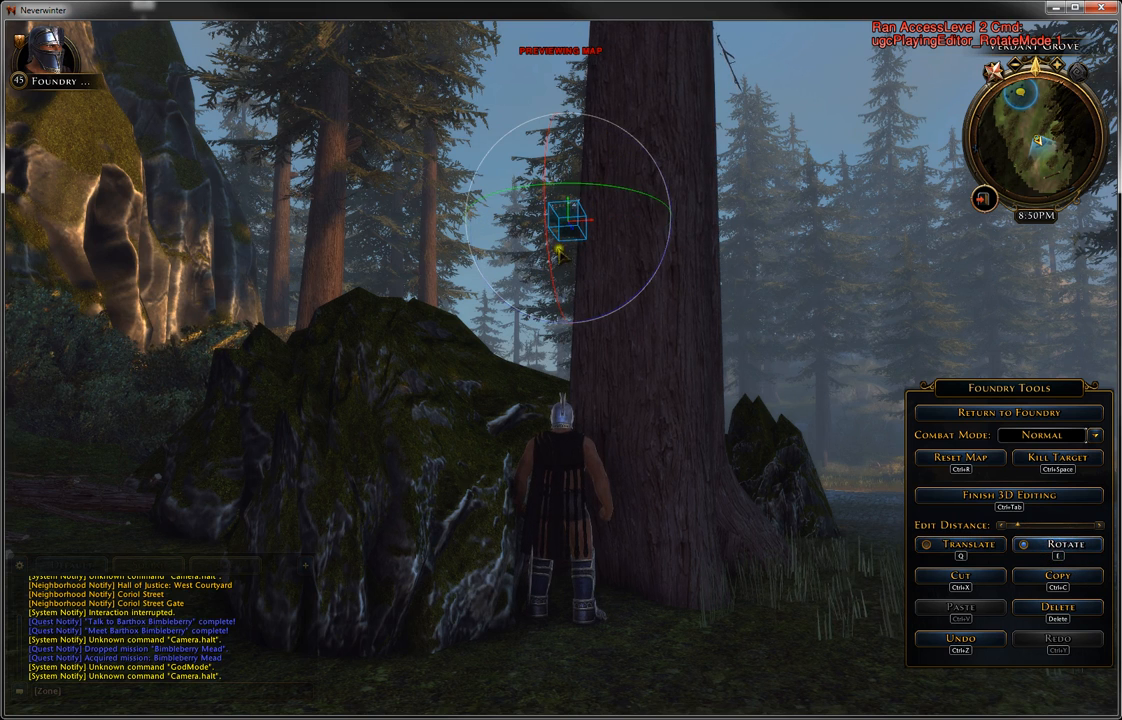
{"action": "left_click_drag", "start_coordinate": [593, 305], "coordinate": [670, 228]}
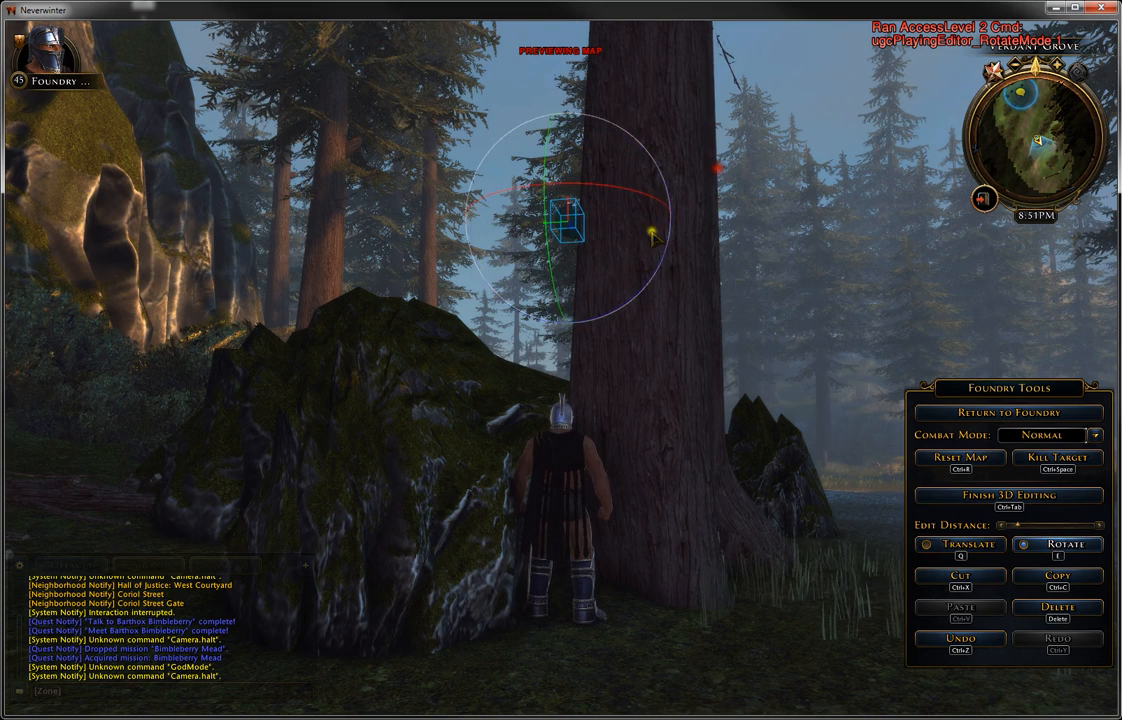
{"action": "left_click_drag", "start_coordinate": [620, 181], "coordinate": [692, 226]}
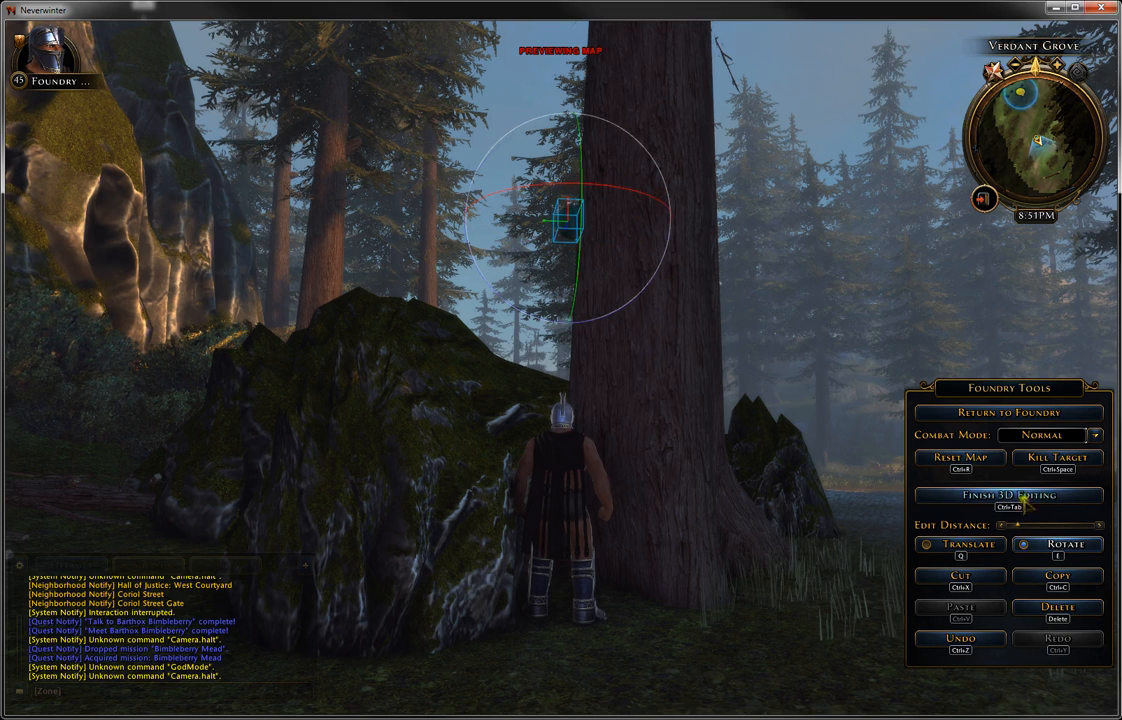
{"action": "left_click", "coordinate": [958, 545]}
{"action": "mouse_move", "coordinate": [533, 215]}
{"action": "left_mouse_down"}
{"action": "mouse_move", "coordinate": [551, 217]}
{"action": "mouse_move", "coordinate": [541, 219]}
{"action": "left_mouse_up"}
- Run across the path to the orange flower patch, inspect its placement and check the location on the Verdant Grove area map
{"action": "right_click_drag", "start_coordinate": [622, 375], "coordinate": [561, 366]}
{"action": "key", "text": "s"}
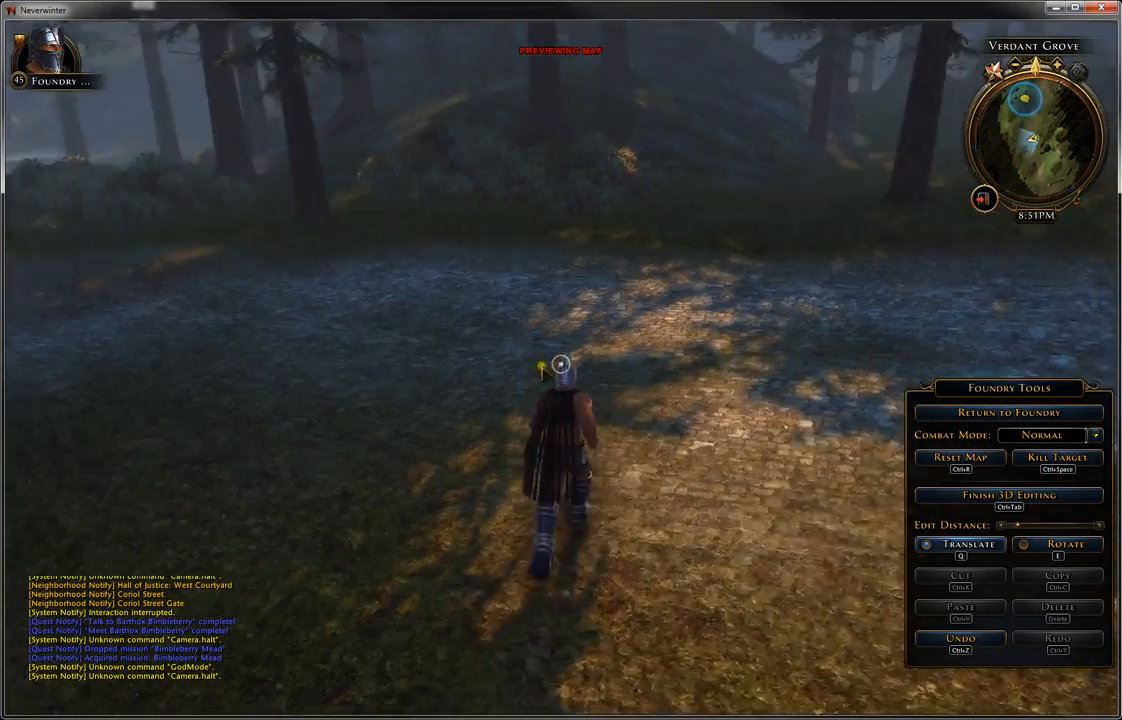
{"action": "right_click_drag", "start_coordinate": [561, 364], "coordinate": [561, 364]}
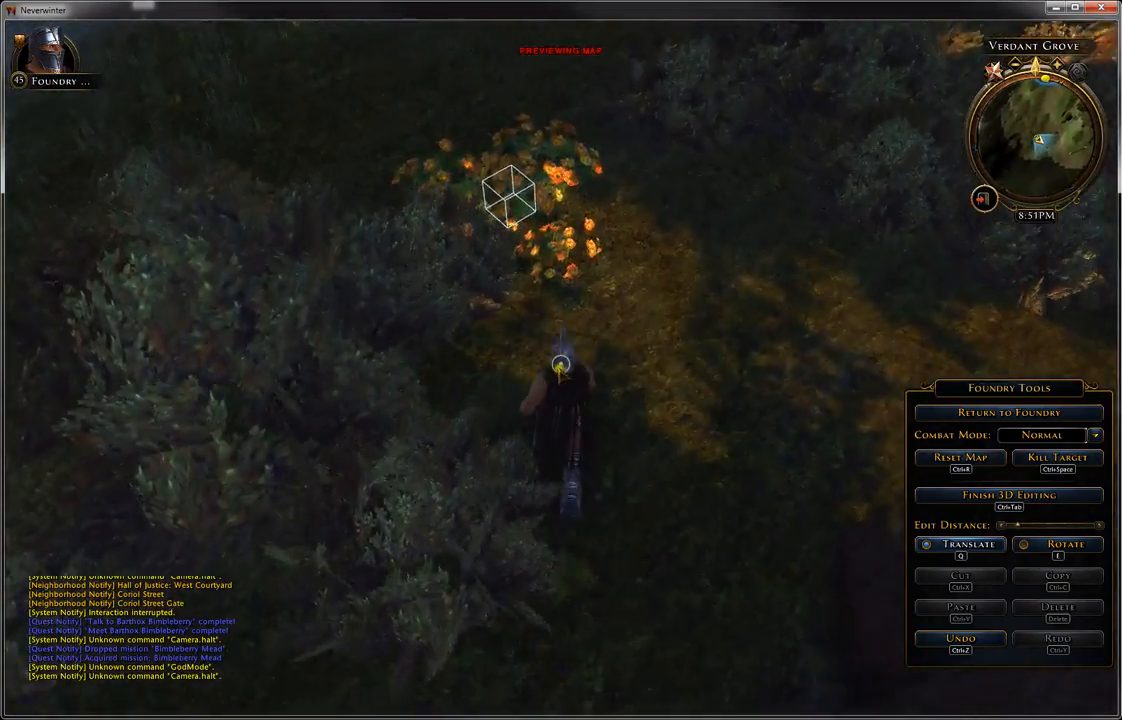
{"action": "key", "text": "w"}
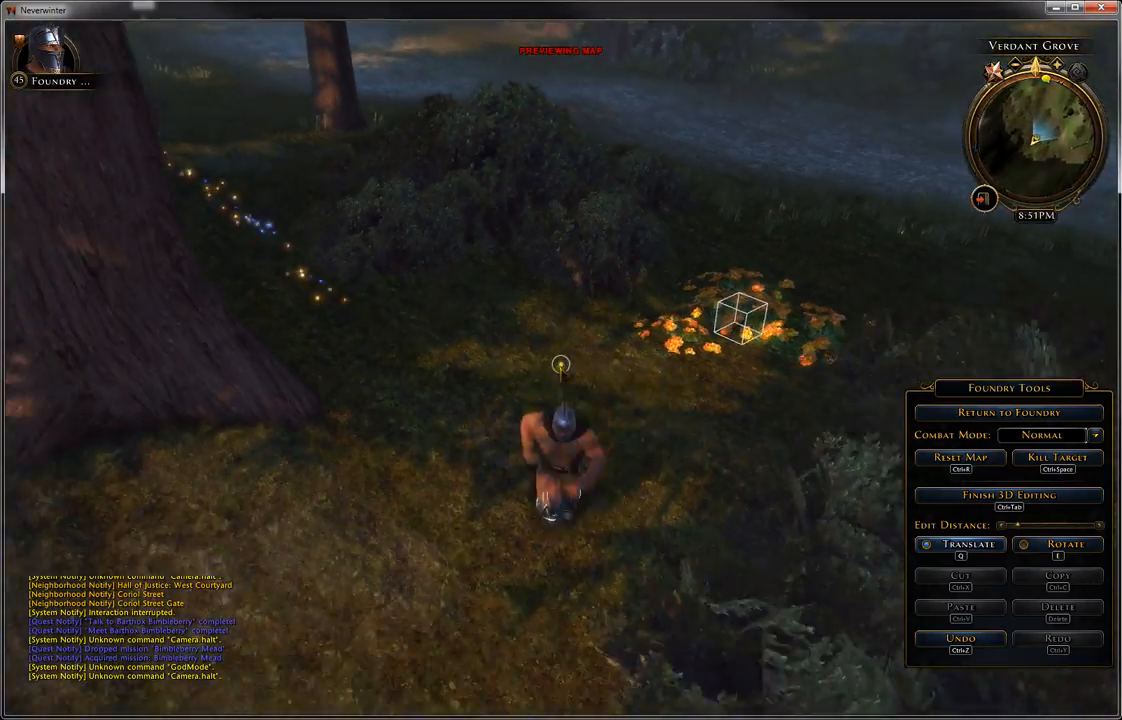
{"action": "key", "text": "w"}
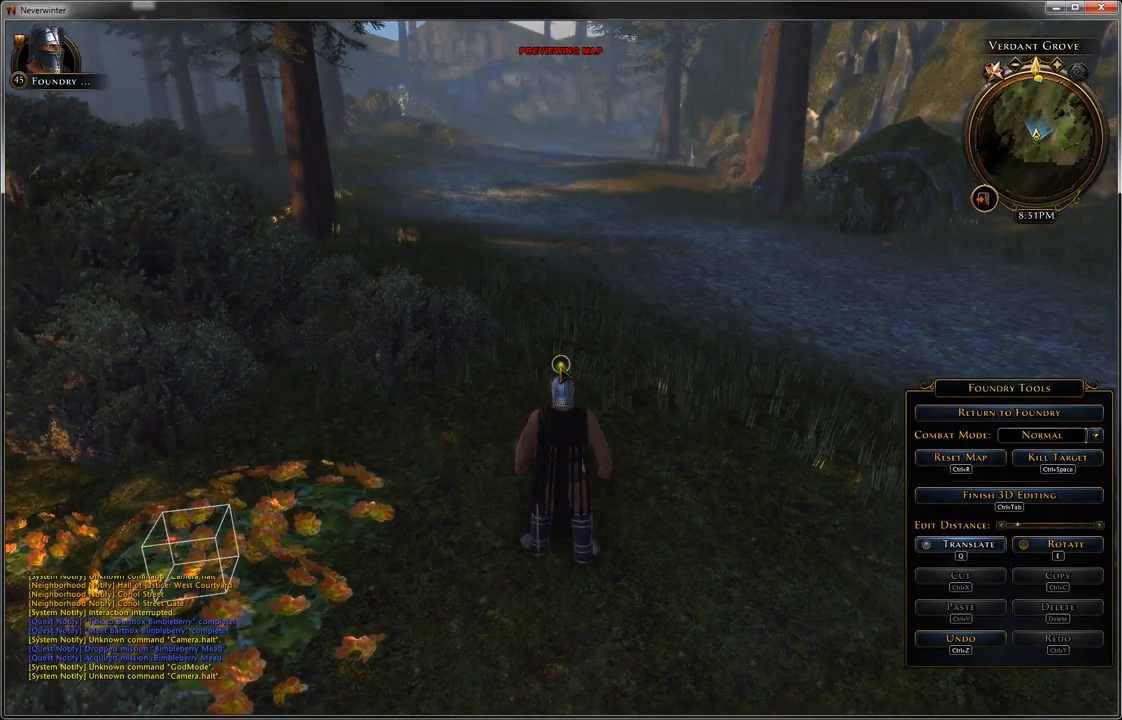
{"action": "key", "text": "m"}
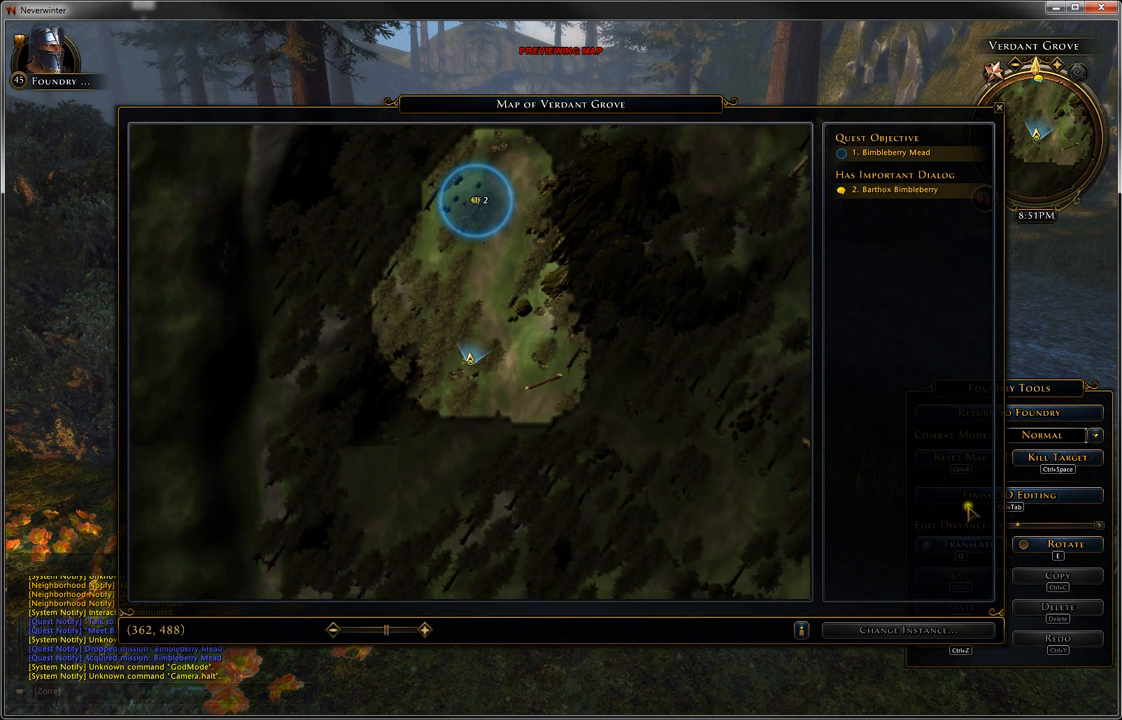
- Finish 3D editing so the changes are reprocessed, and return to the Foundry editor
{"action": "left_click", "coordinate": [1048, 494]}
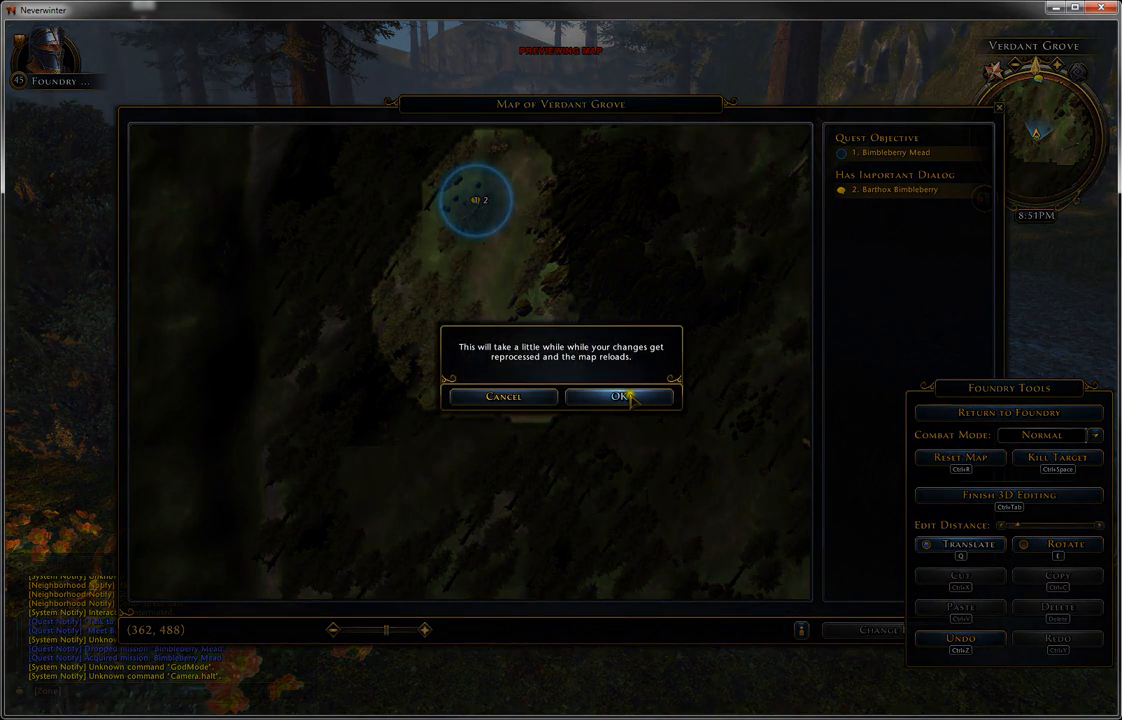
{"action": "left_click", "coordinate": [620, 397]}
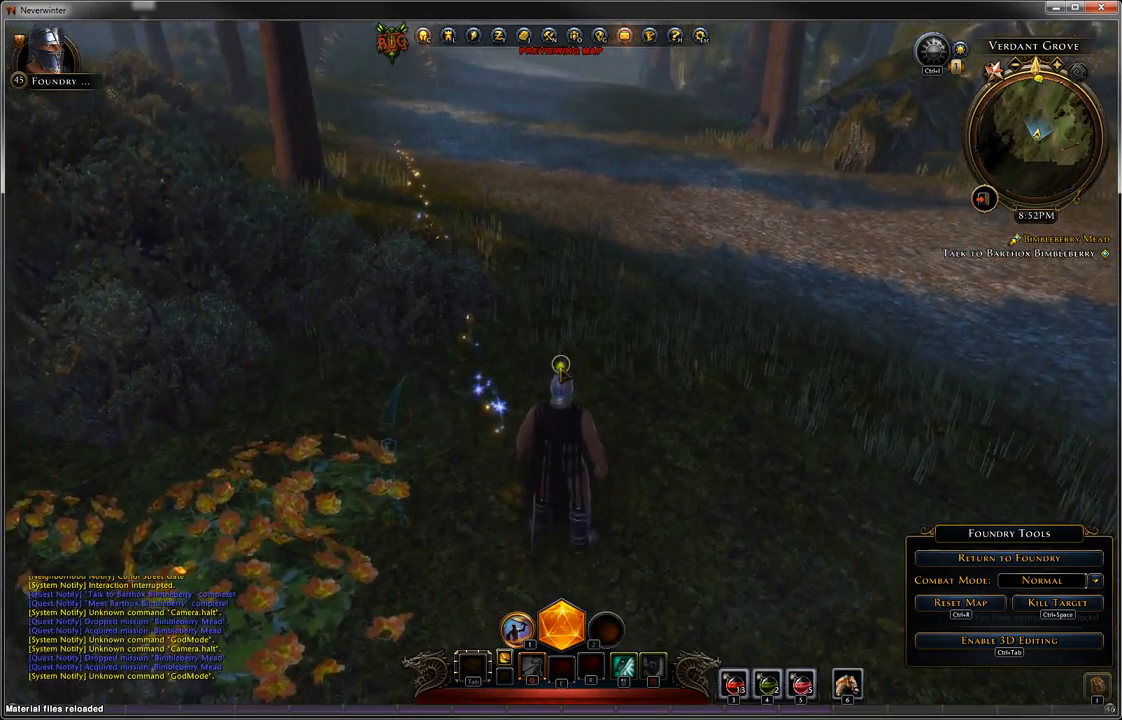
{"action": "key", "text": "alt"}
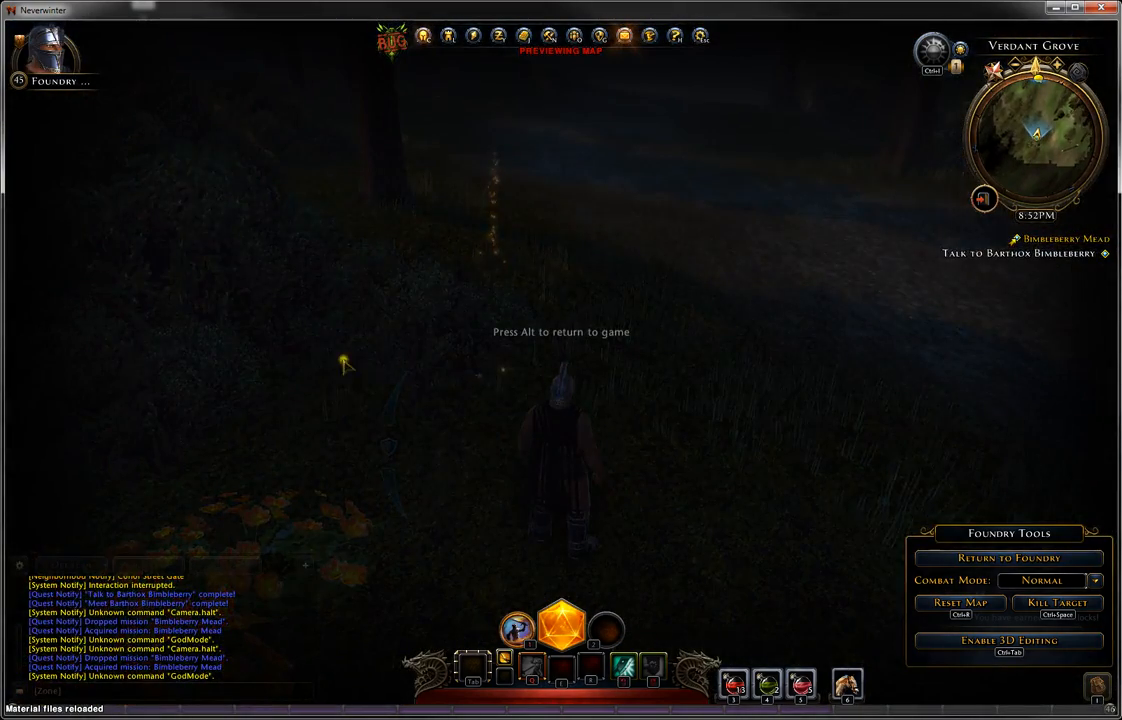
{"action": "left_click", "coordinate": [1030, 557]}
{"action": "left_click", "coordinate": [597, 394]}
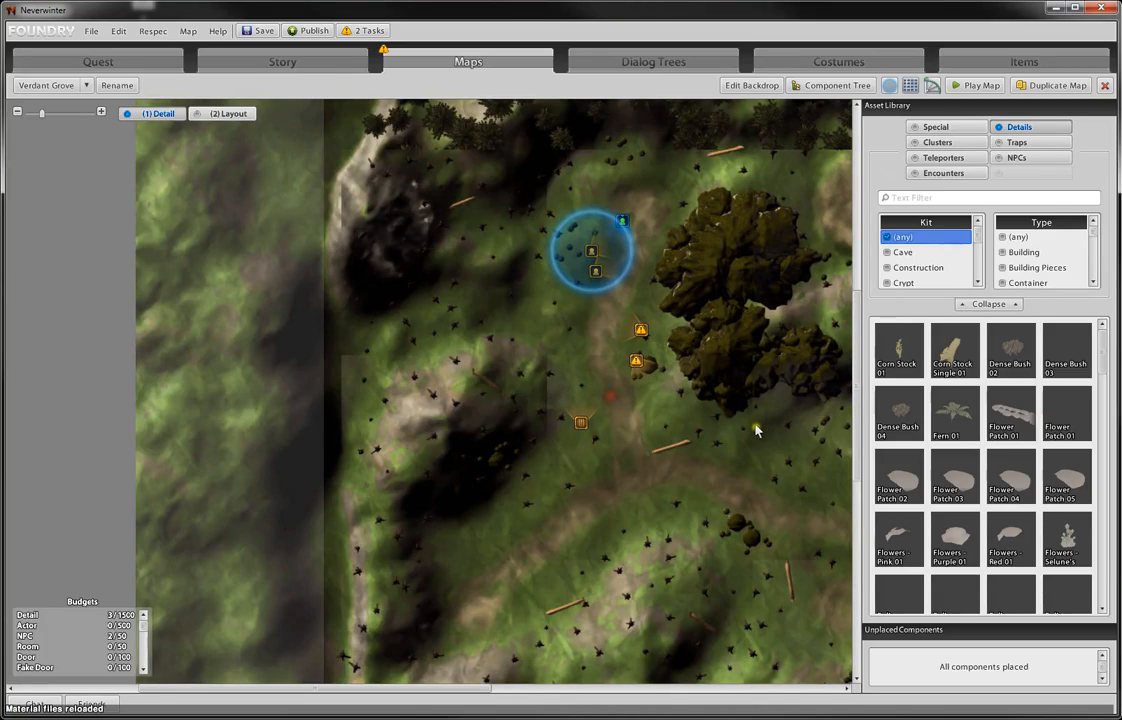
- Save the project and open the wooden barrel's properties from its out-of-bounds entry in the pre-publish task list
{"action": "left_click", "coordinate": [91, 31]}
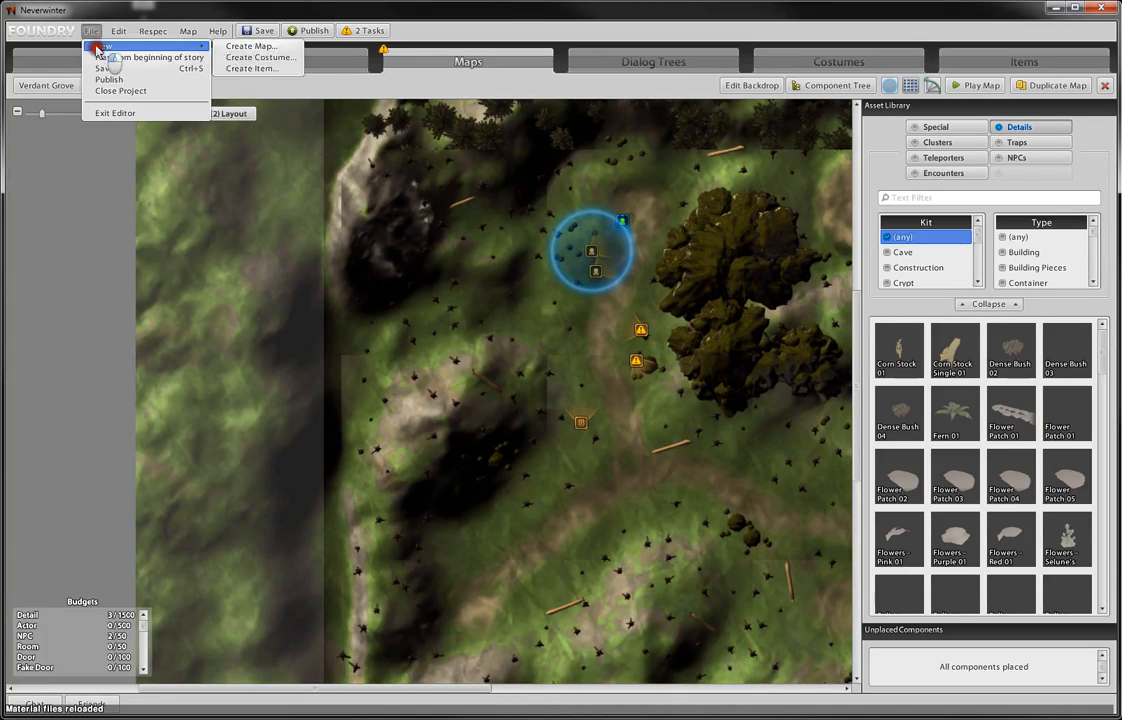
{"action": "left_click", "coordinate": [104, 69]}
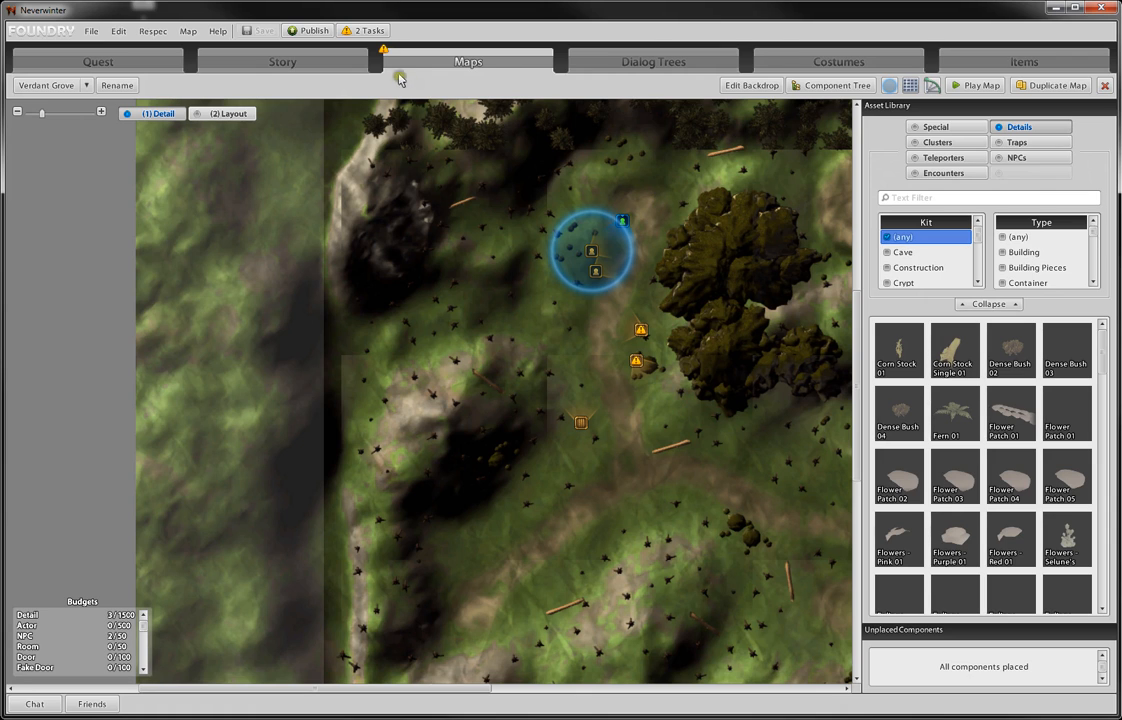
{"action": "left_click", "coordinate": [366, 31]}
{"action": "left_click", "coordinate": [560, 320]}
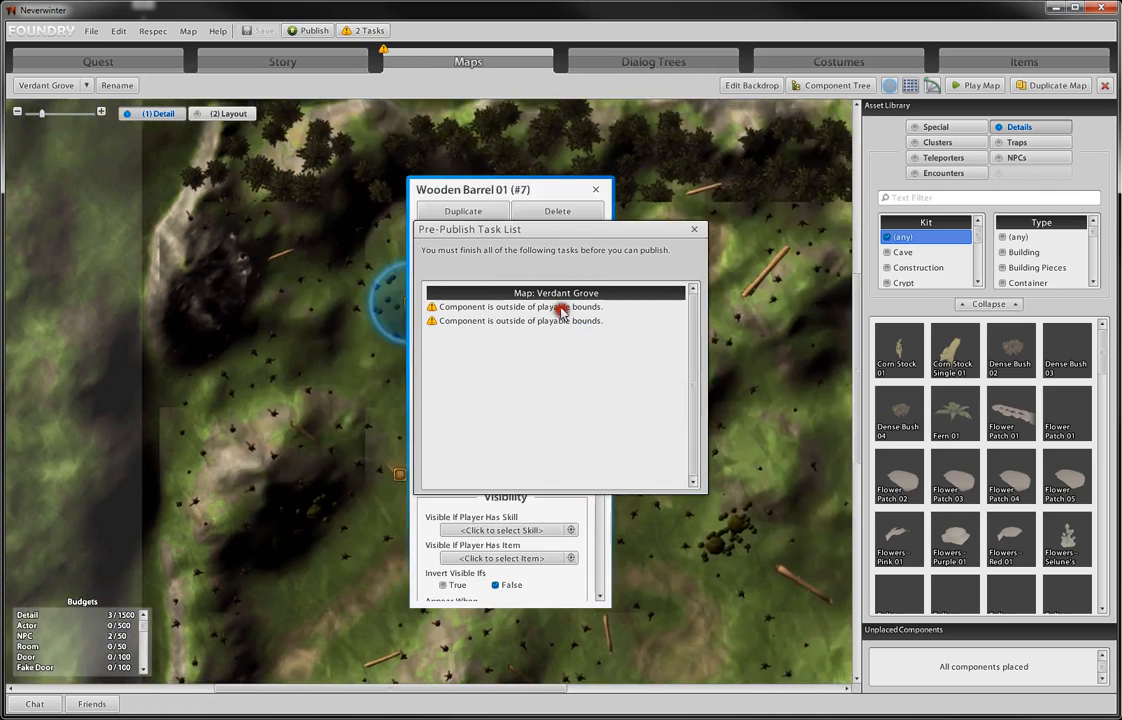
{"action": "left_click_drag", "start_coordinate": [565, 232], "coordinate": [885, 240]}
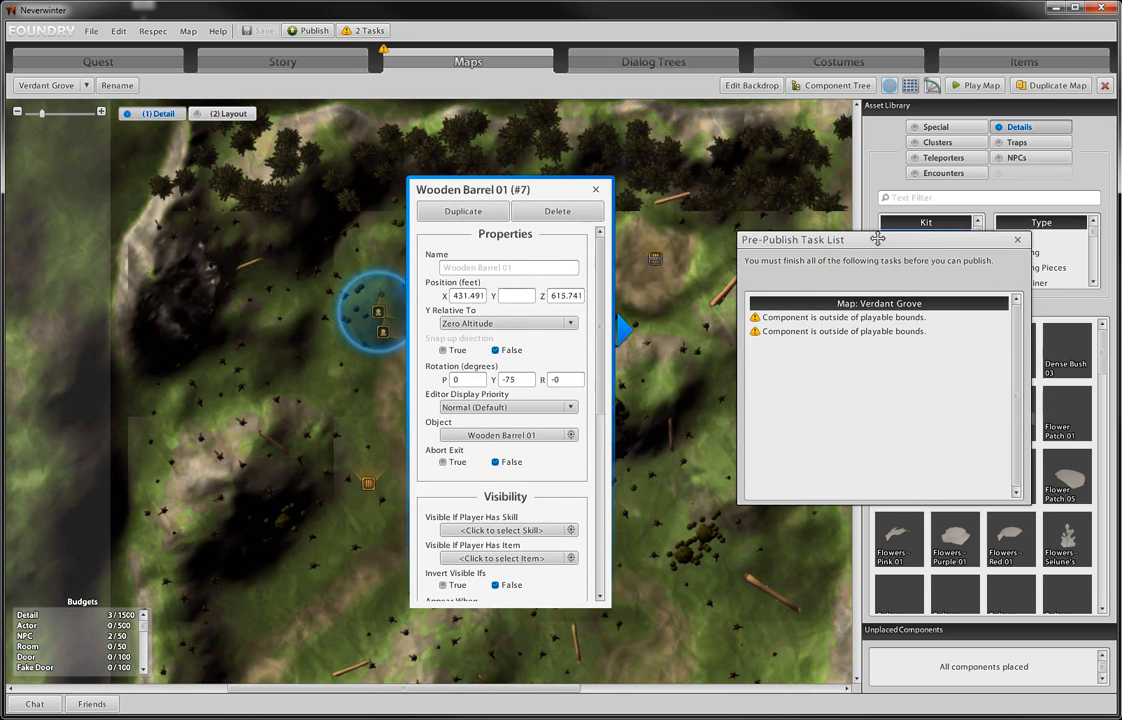
- Set the wooden barrel's Y position to 0 feet
{"action": "left_click", "coordinate": [515, 290]}
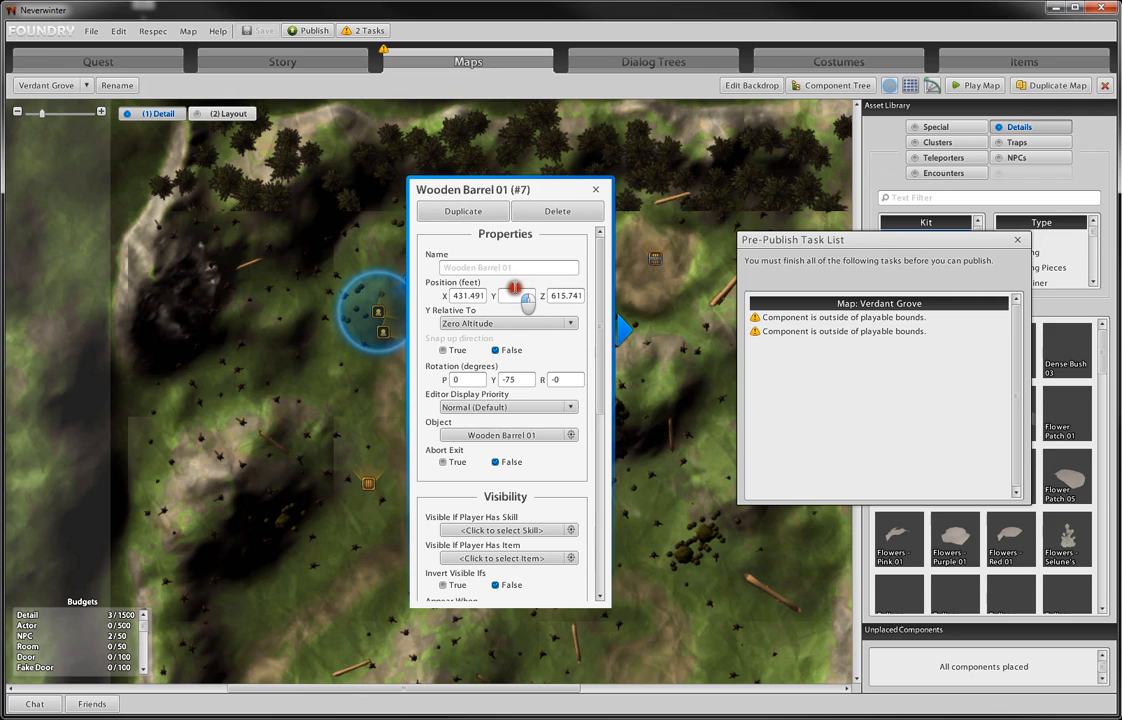
{"action": "left_click", "coordinate": [516, 294]}
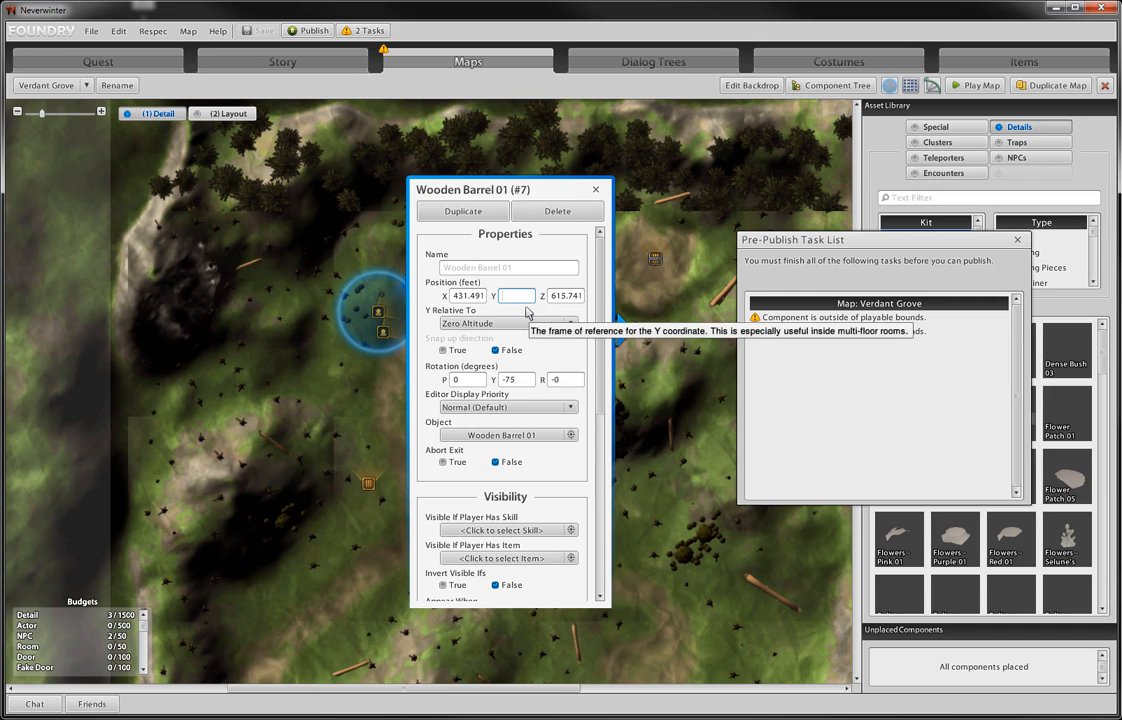
{"action": "key", "text": "Return"}
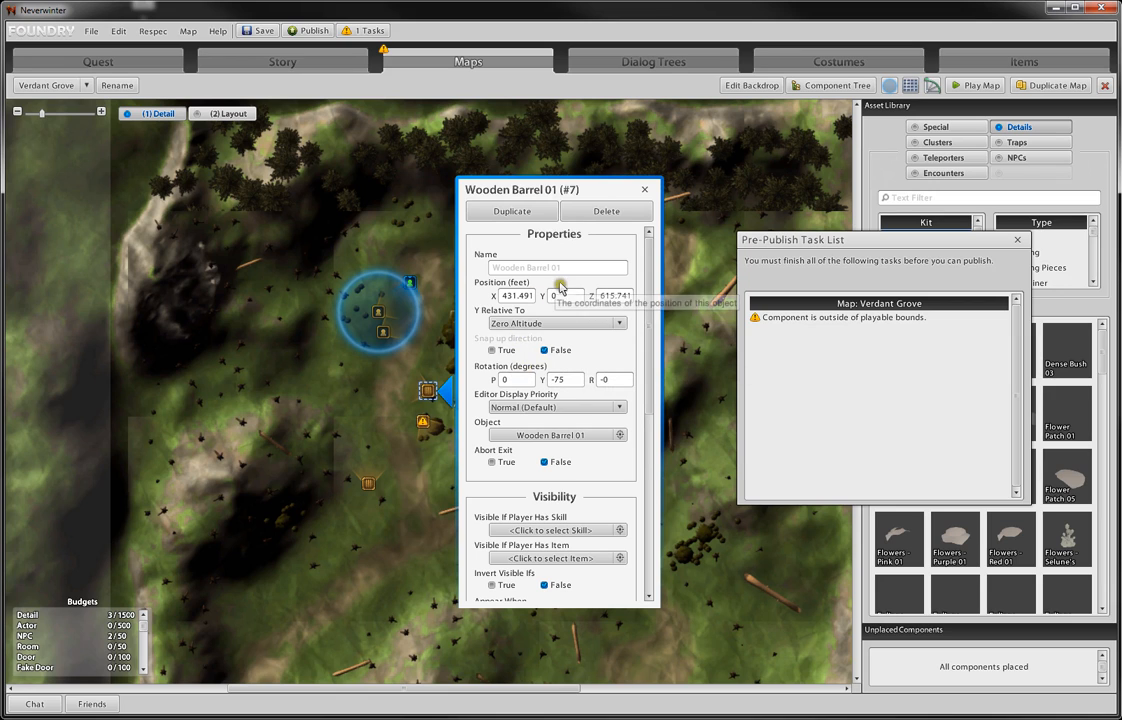
- Set the Y position of the Hive of bees sack to 12 feet
{"action": "left_click", "coordinate": [425, 419]}
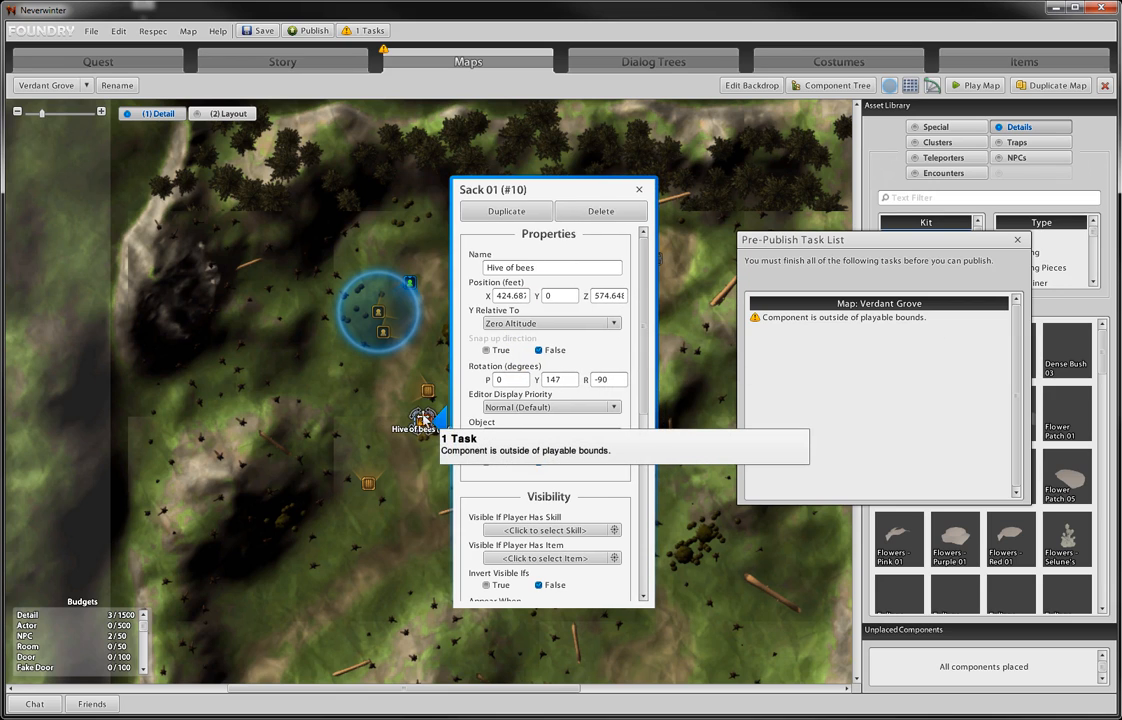
{"action": "left_click", "coordinate": [565, 296]}
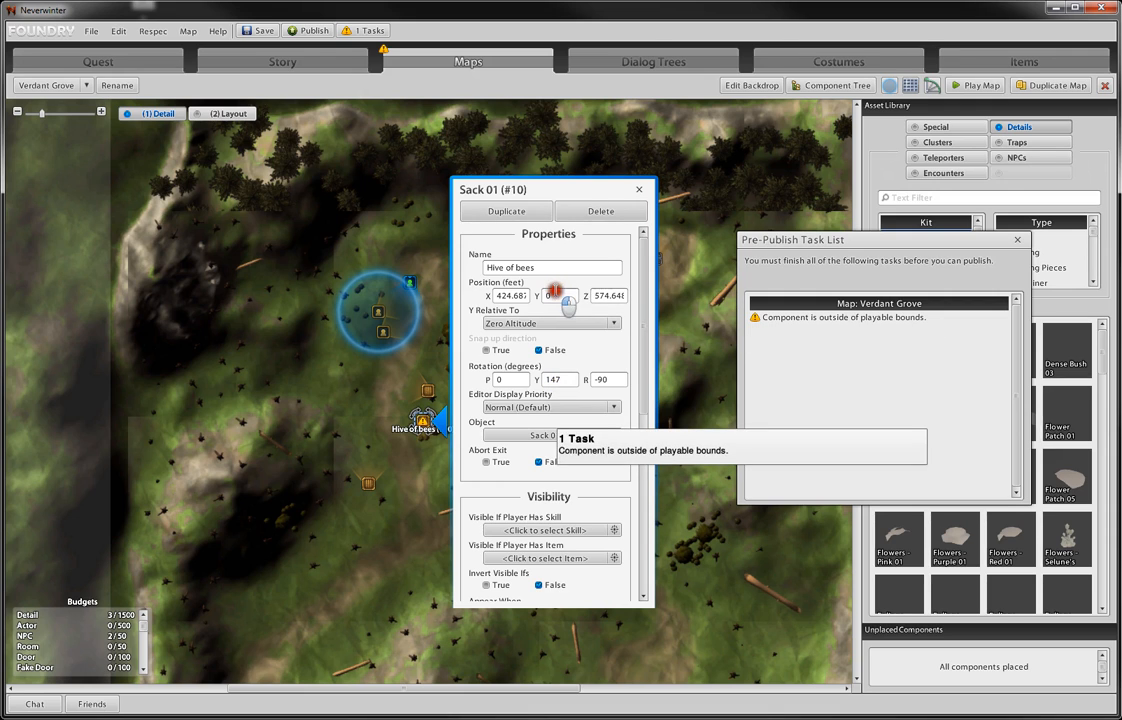
{"action": "type", "text": "12"}
{"action": "key", "text": "Return"}
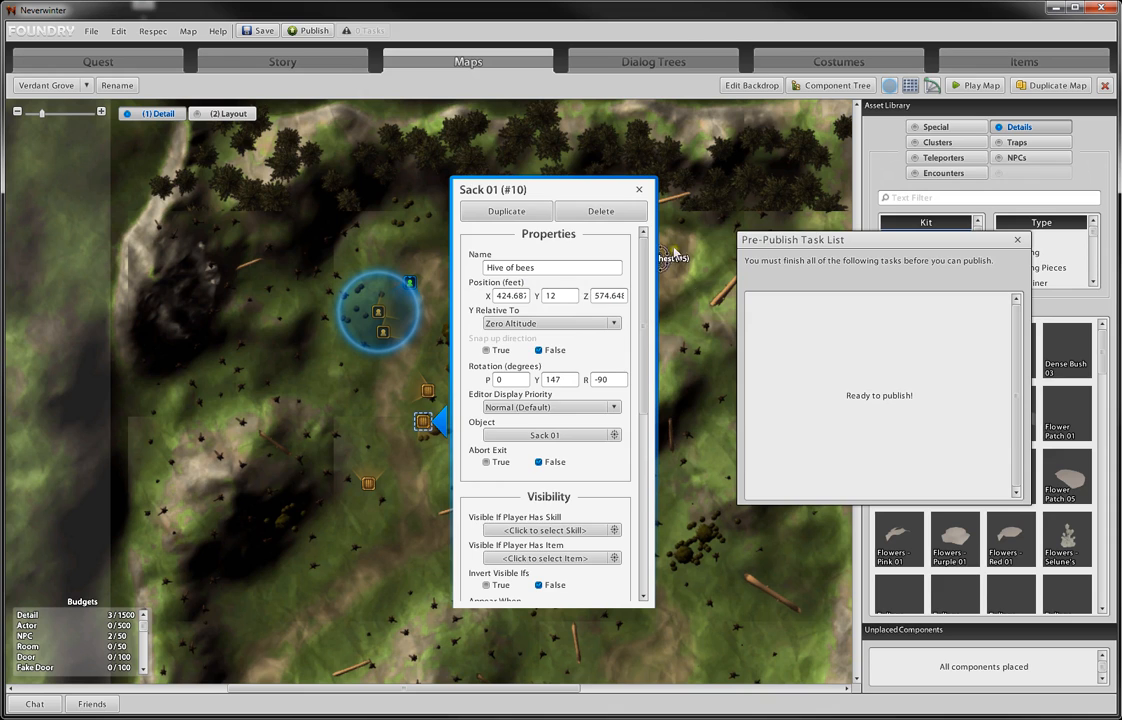
- Close the sack's properties and the pre-publish task list, and save the project
{"action": "left_click", "coordinate": [638, 192]}
{"action": "left_click", "coordinate": [1017, 233]}
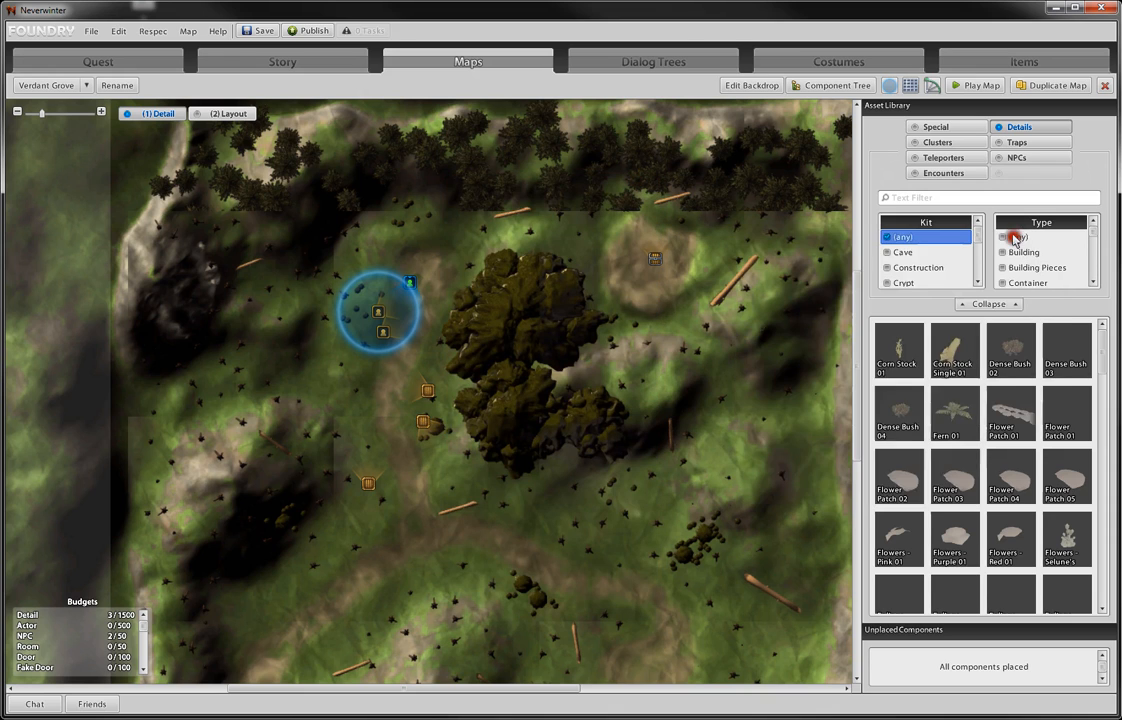
{"action": "left_click", "coordinate": [89, 33]}
{"action": "left_click", "coordinate": [112, 88]}
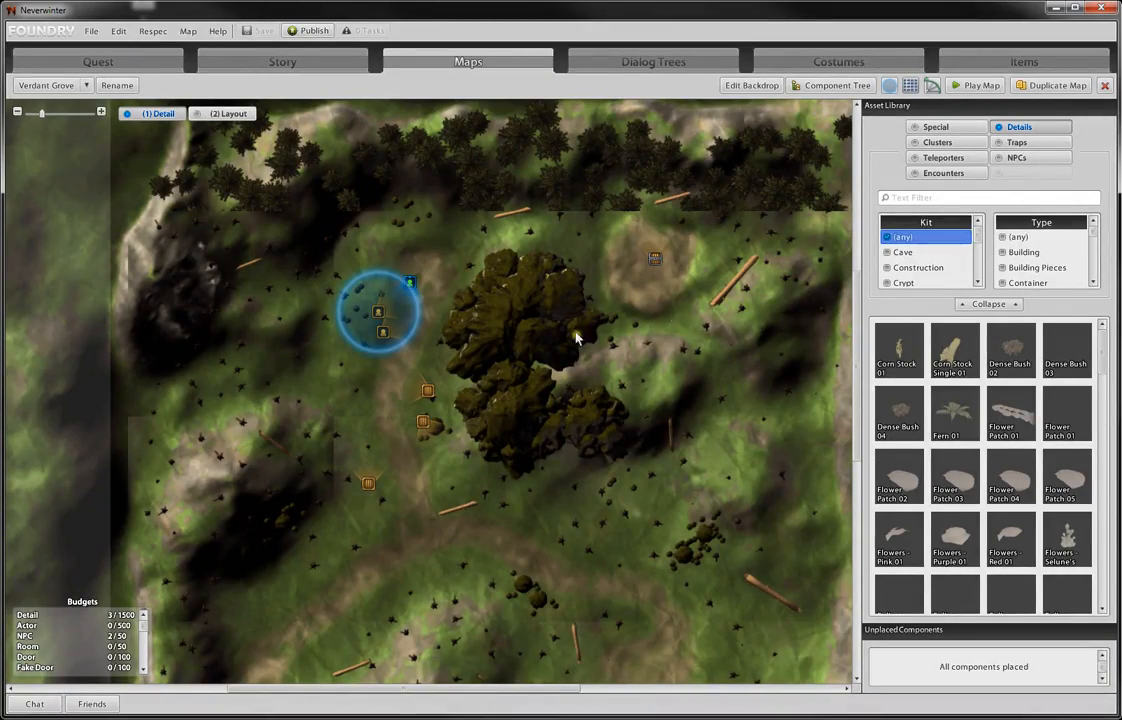
{"action": "scroll", "coordinate": [222, 440], "scroll_direction": "up", "scroll_amount": 4}
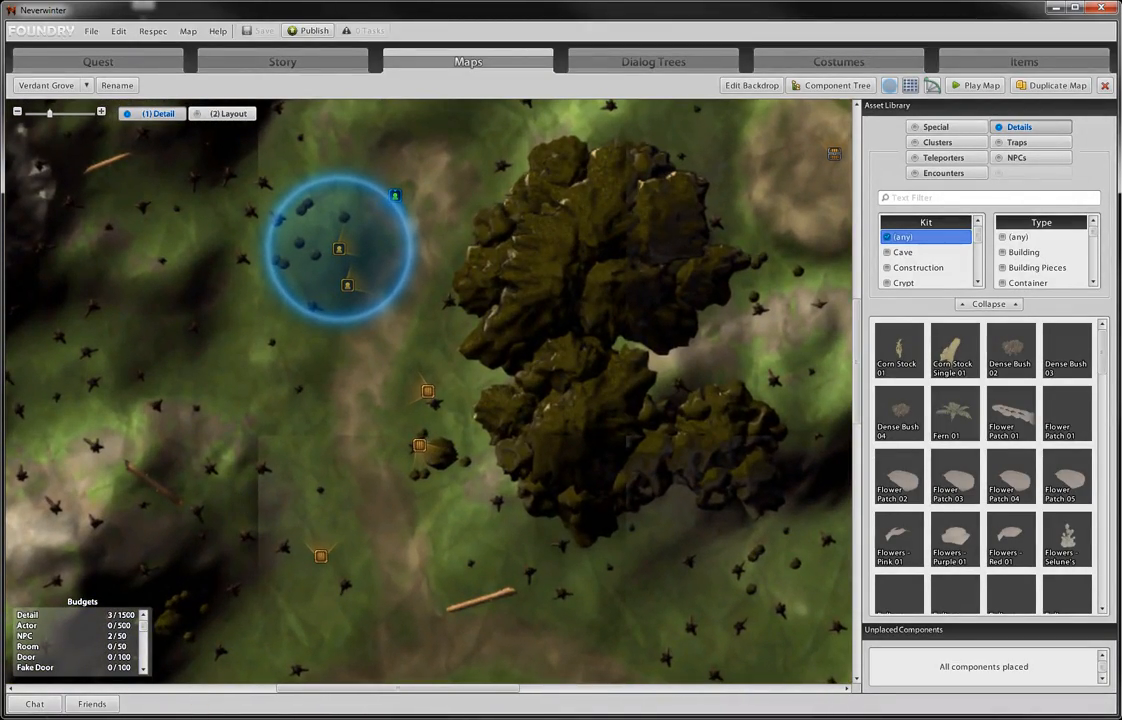
{"action": "left_click", "coordinate": [11, 688]}
{"action": "left_click", "coordinate": [11, 688]}
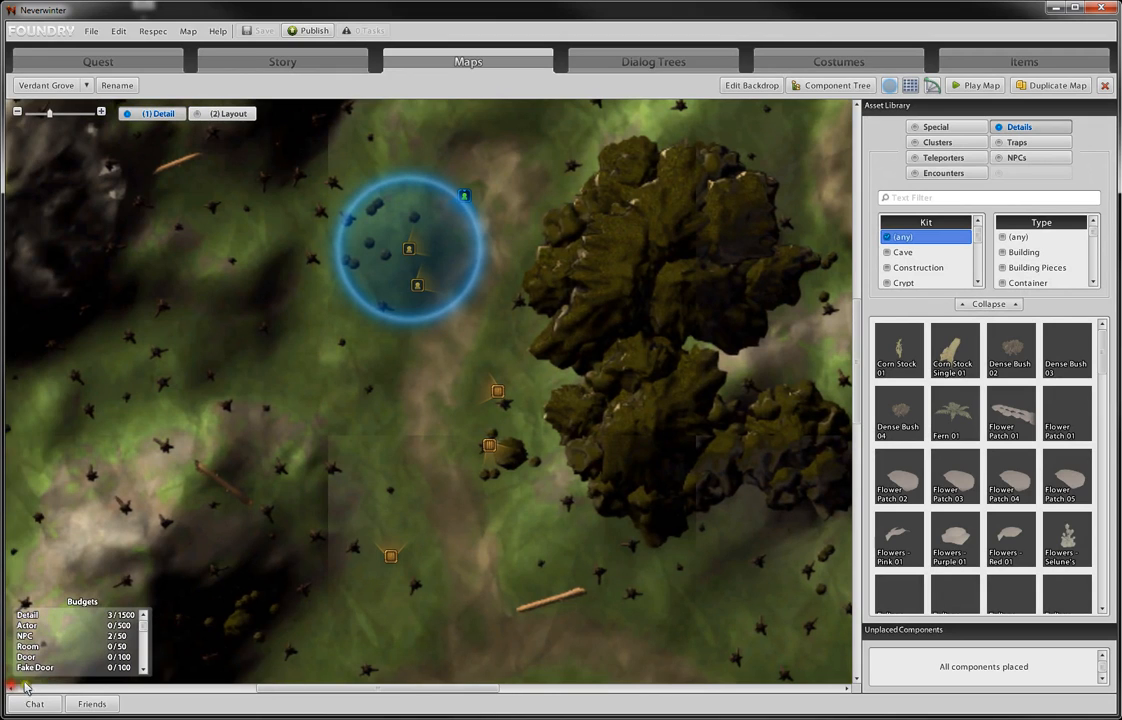
{"action": "left_click", "coordinate": [487, 396]}
- Create a quest-specific item named Honey
{"action": "left_click", "coordinate": [1010, 63]}
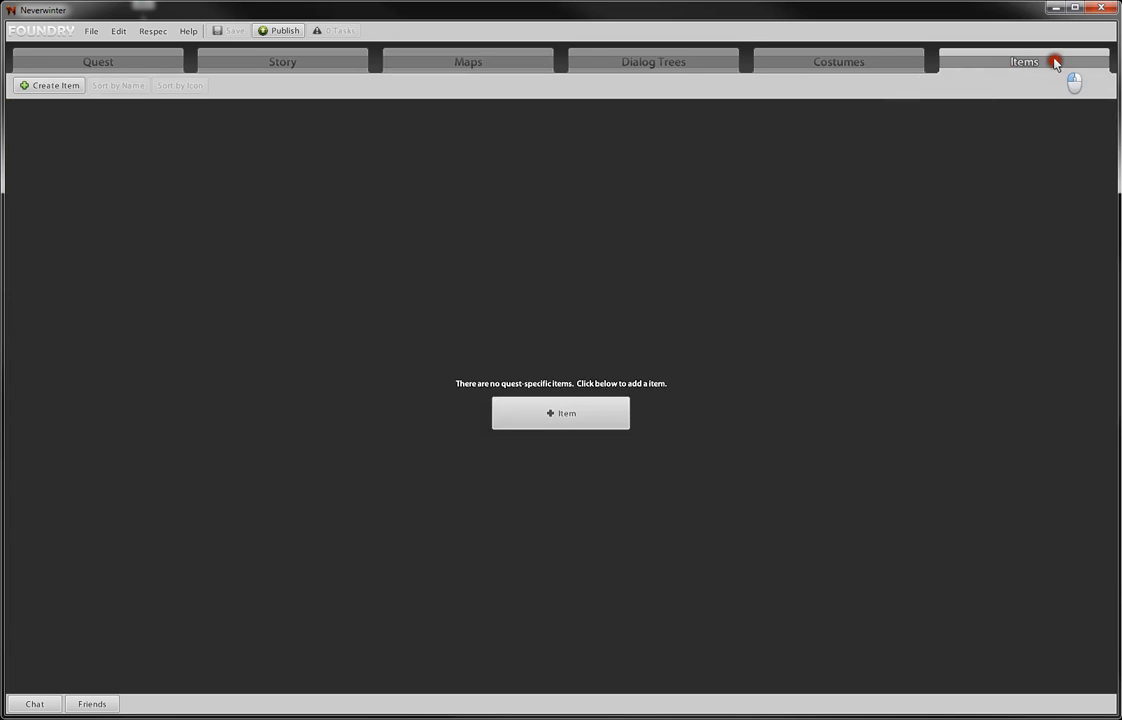
{"action": "left_click", "coordinate": [557, 420]}
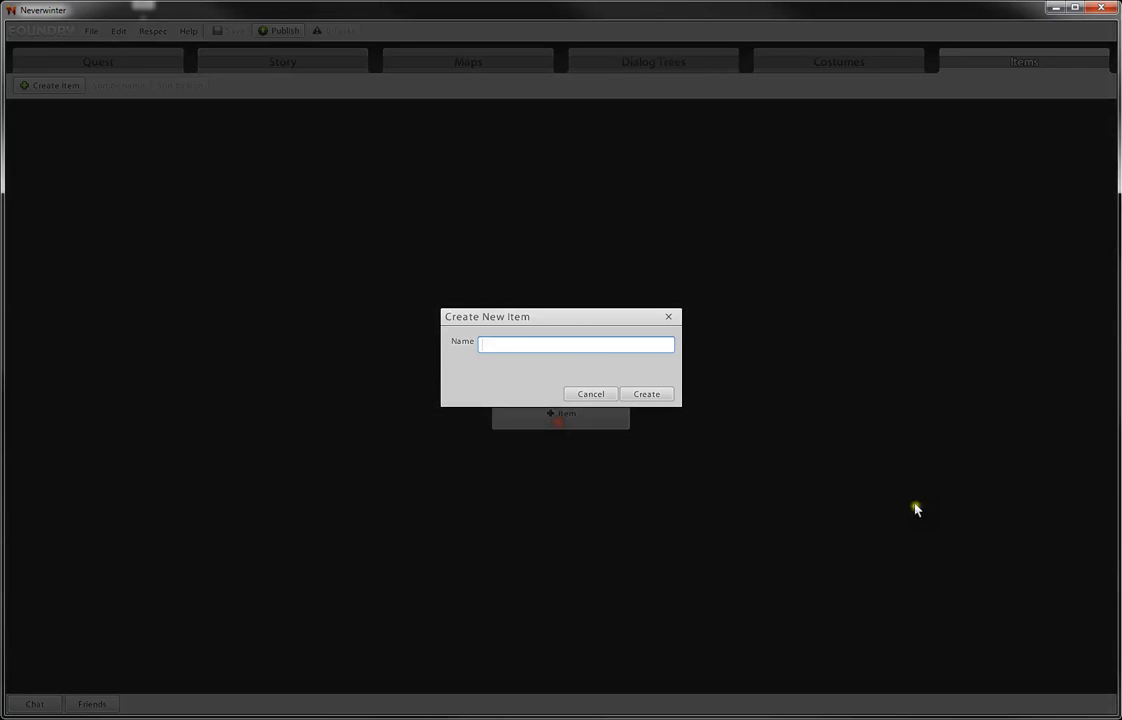
{"action": "left_click", "coordinate": [564, 346]}
{"action": "left_click", "coordinate": [634, 394]}
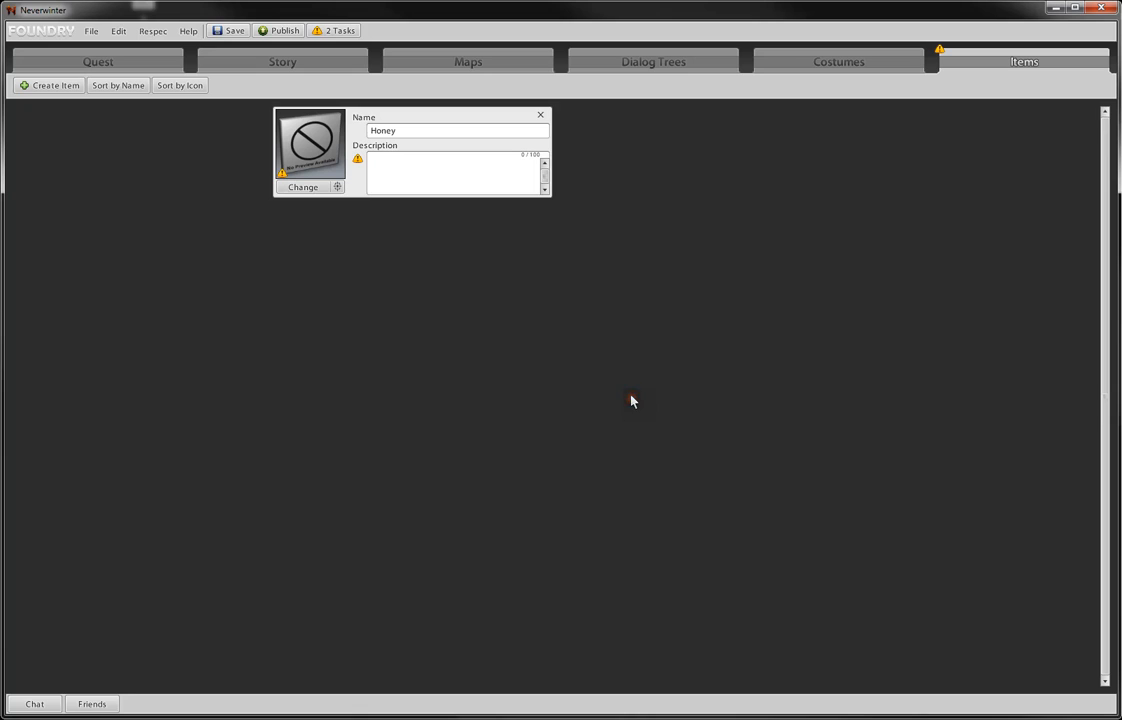
- Give the Honey item the Misc Plants HoneyBadger 01 icon and the description "Honey"
{"action": "left_click", "coordinate": [308, 194]}
{"action": "left_click_drag", "start_coordinate": [888, 553], "coordinate": [885, 509]}
{"action": "left_click", "coordinate": [885, 508]}
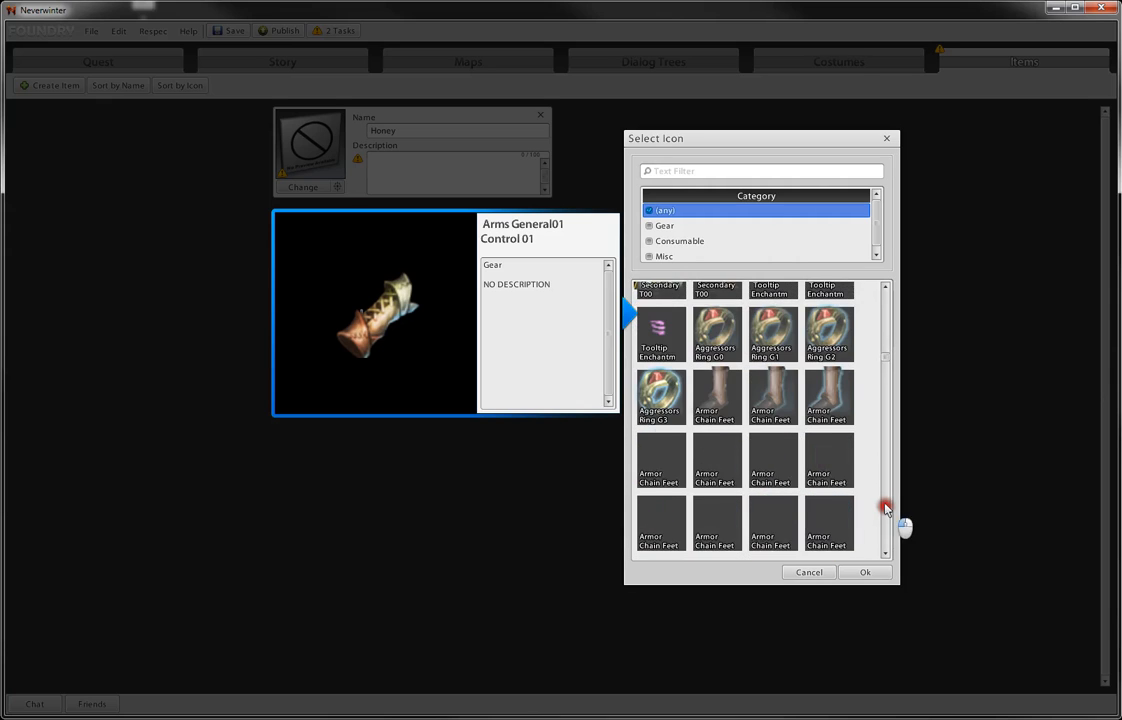
{"action": "left_click", "coordinate": [690, 171]}
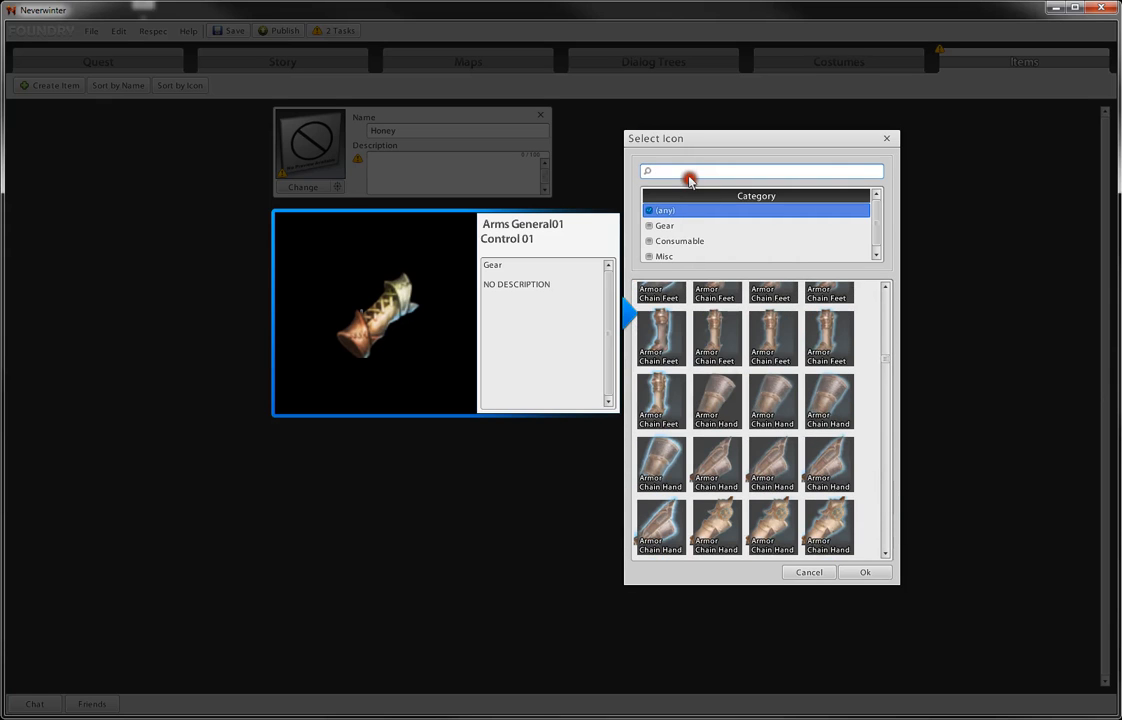
{"action": "type", "text": "honey"}
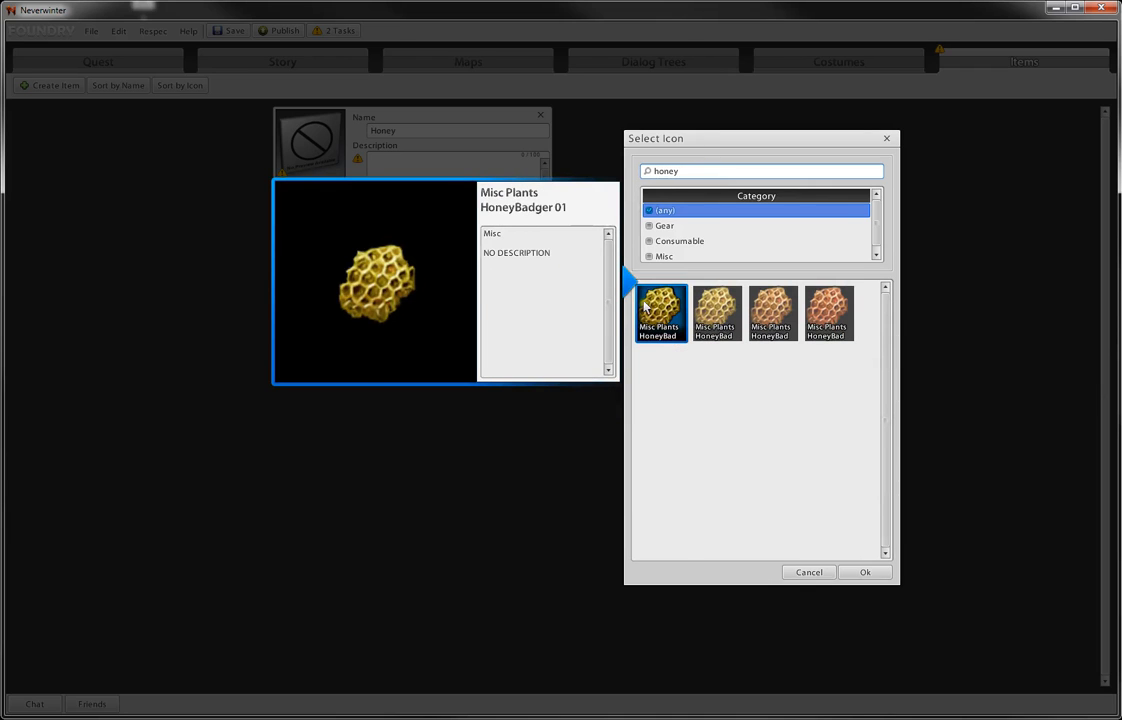
{"action": "left_click", "coordinate": [865, 572]}
{"action": "left_click", "coordinate": [417, 160]}
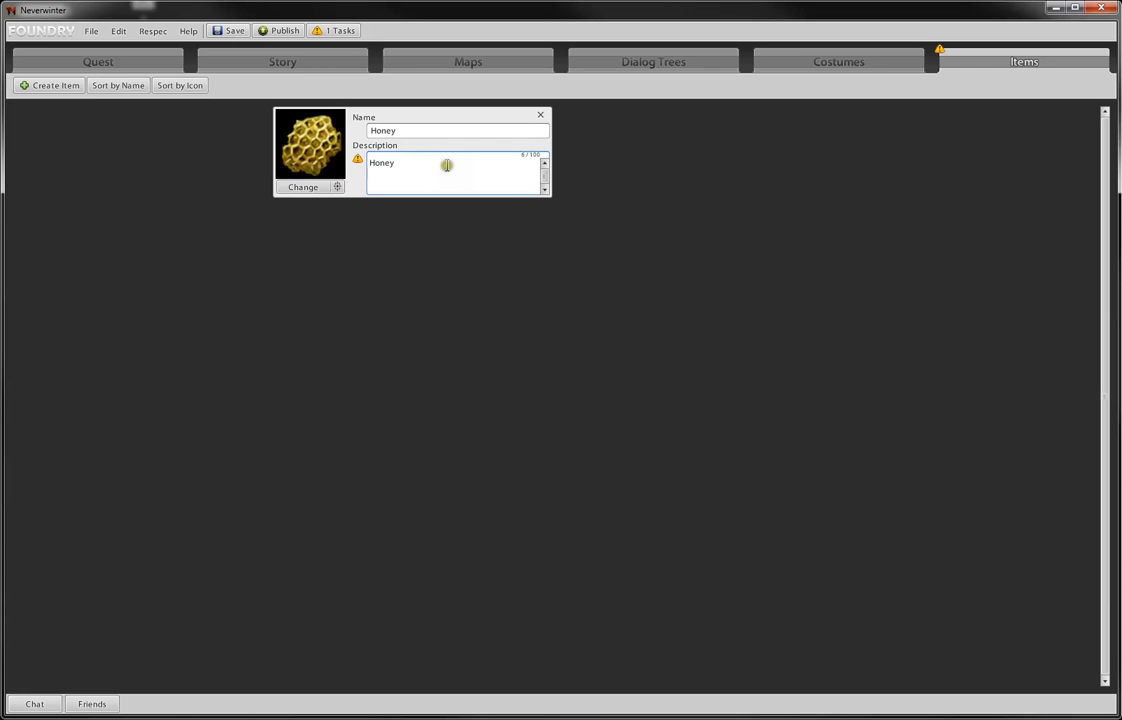
{"action": "left_click", "coordinate": [463, 128]}
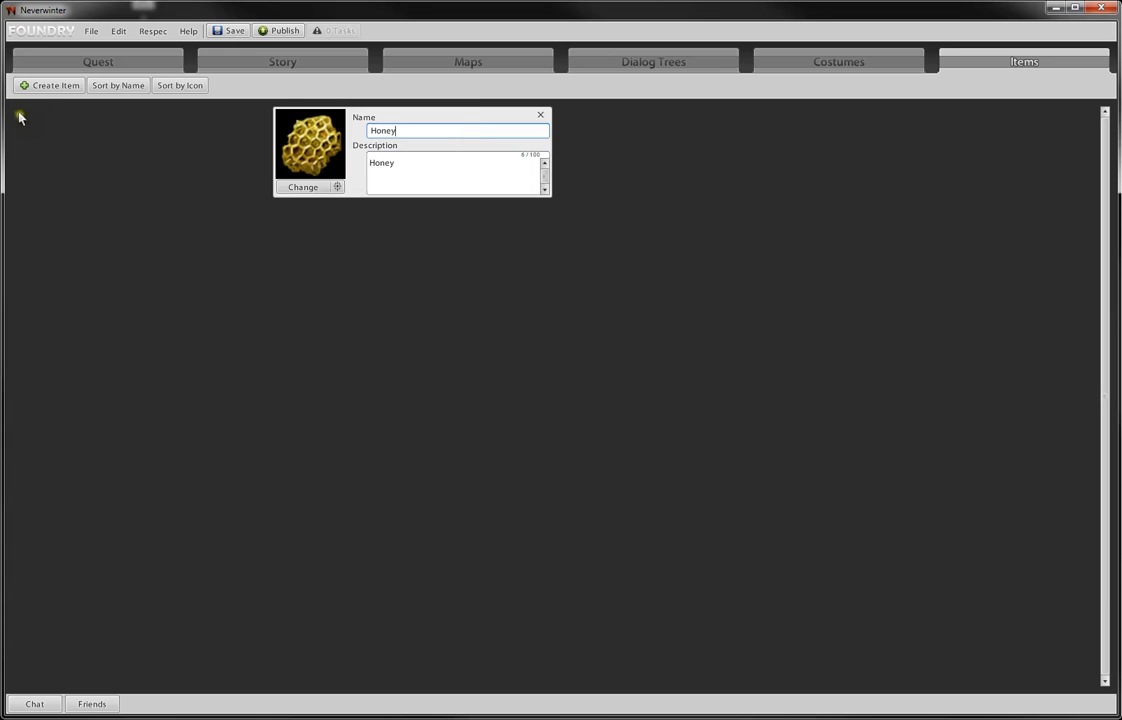
- Create a second quest item named Barrel of Water
{"action": "left_click", "coordinate": [53, 86]}
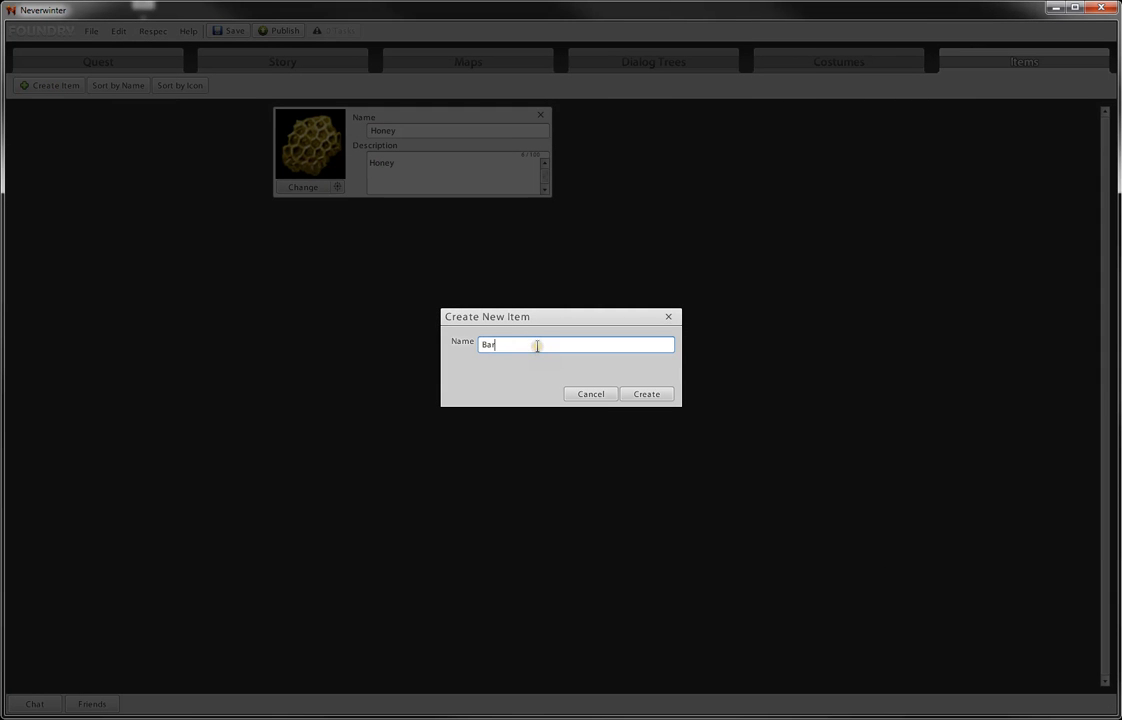
{"action": "type", "text": "Barrel of Water"}
{"action": "key", "text": "Return"}
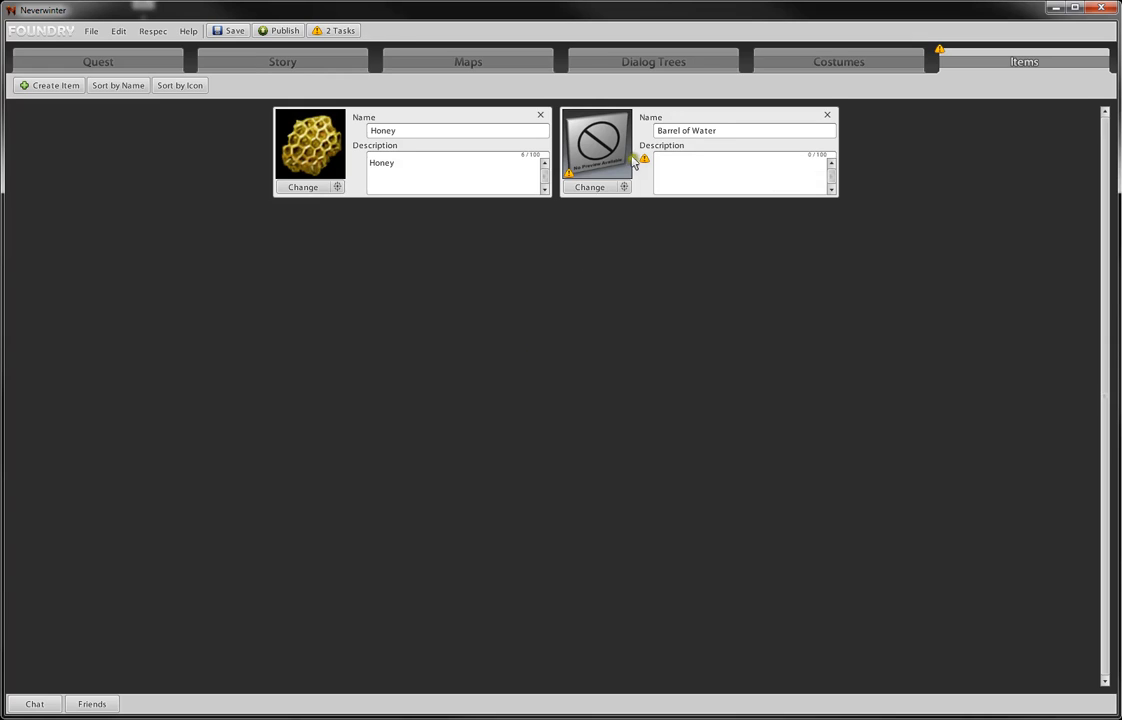
- Give the Barrel of Water item the Misc barrel 01 weathered icon and the description "Barrel of Water"
{"action": "left_click", "coordinate": [603, 190]}
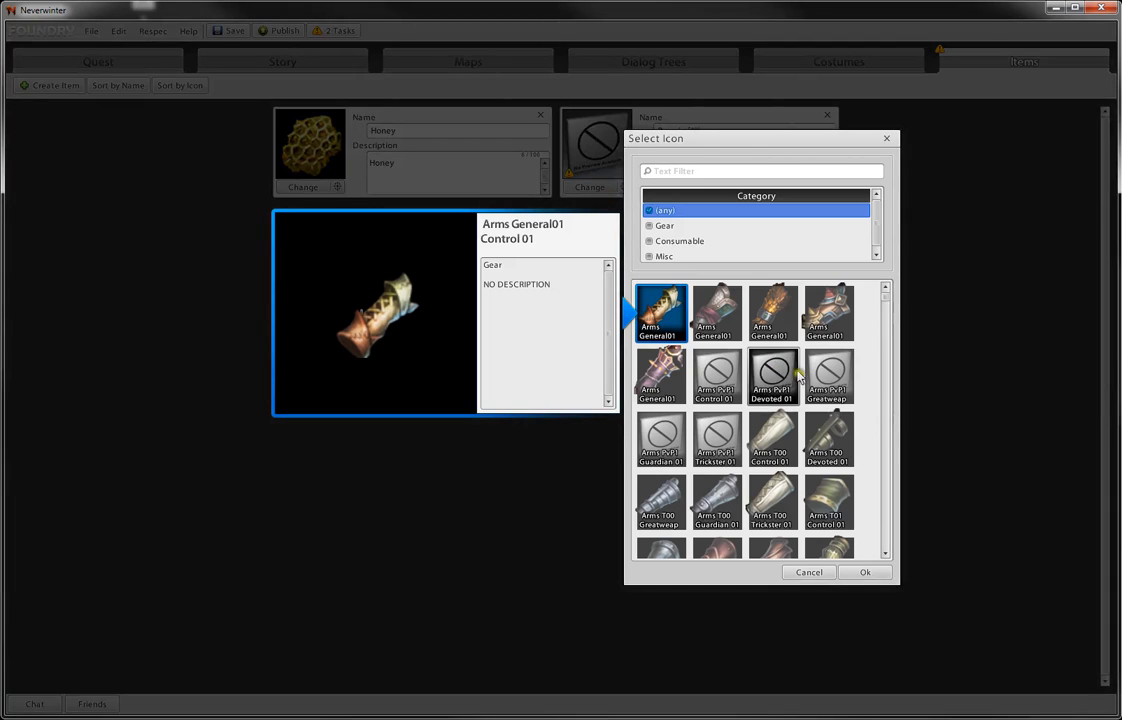
{"action": "scroll", "coordinate": [799, 372], "scroll_direction": "down", "scroll_amount": 3}
{"action": "scroll", "coordinate": [799, 372], "scroll_direction": "up", "scroll_amount": 3}
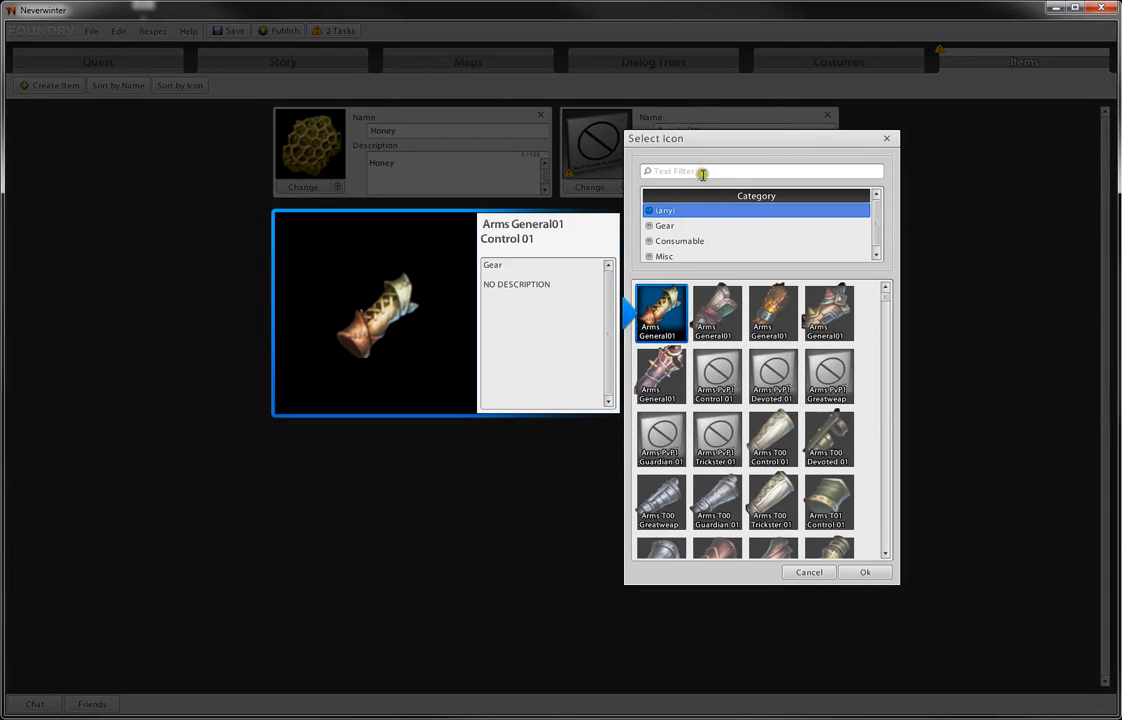
{"action": "left_click", "coordinate": [666, 256]}
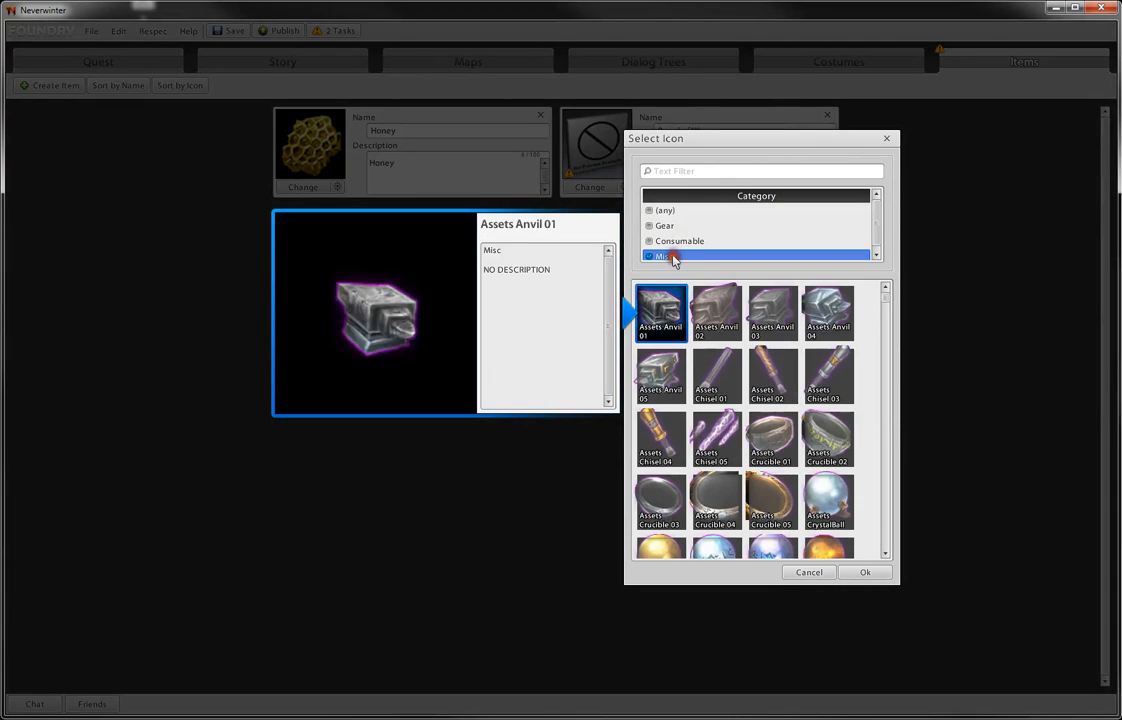
{"action": "left_click", "coordinate": [683, 171]}
{"action": "type", "text": "bar"}
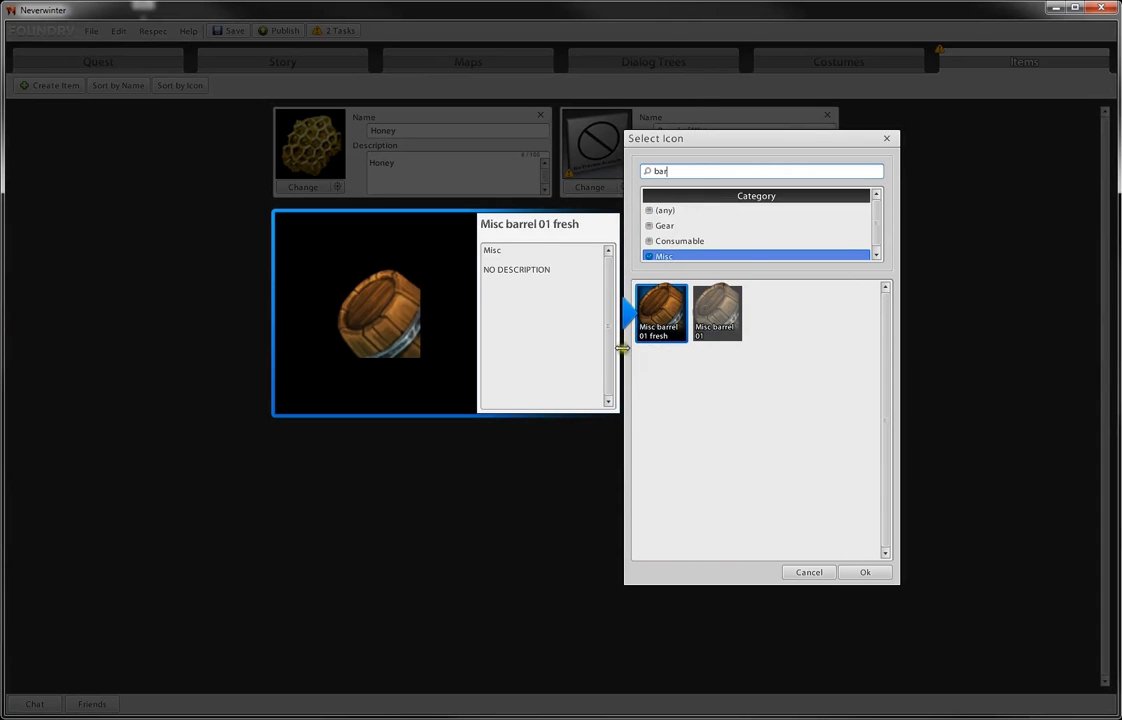
{"action": "left_click", "coordinate": [716, 335]}
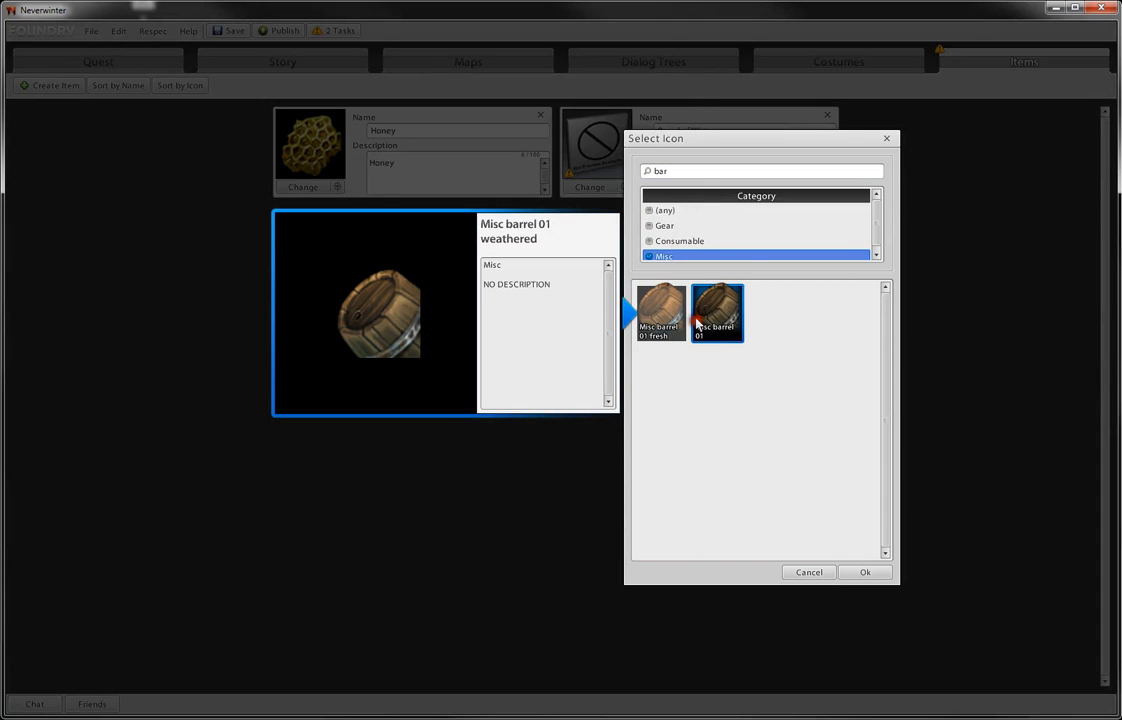
{"action": "left_click", "coordinate": [865, 573]}
{"action": "left_click", "coordinate": [713, 160]}
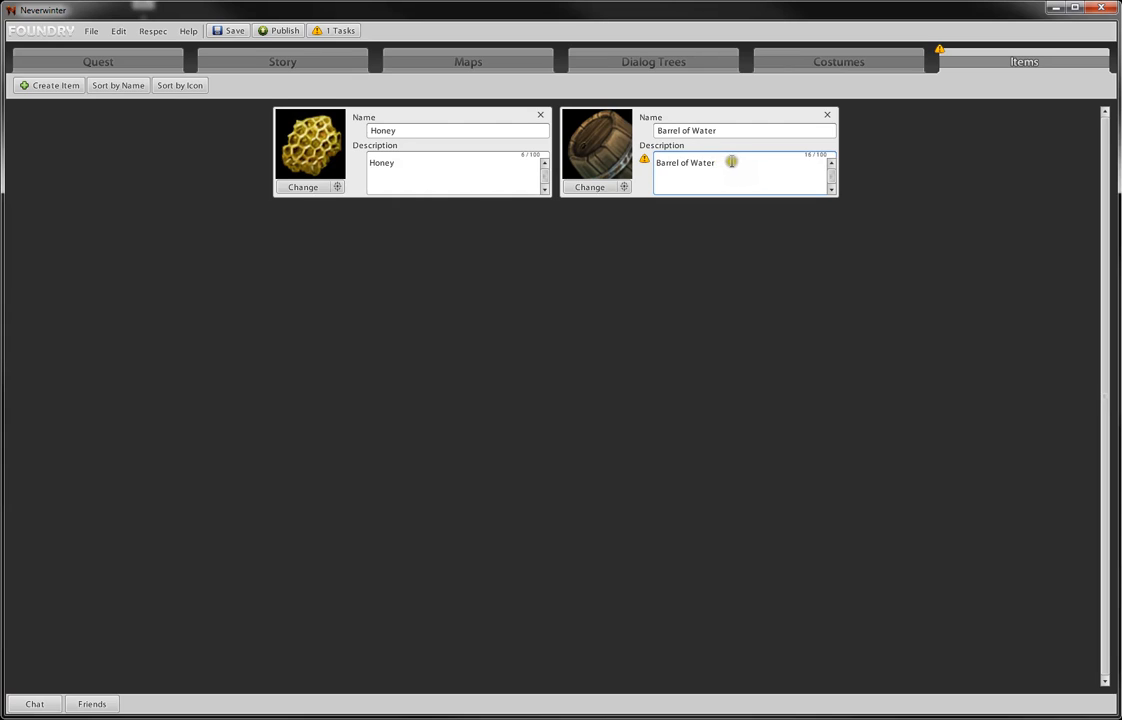
{"action": "left_click", "coordinate": [731, 129]}
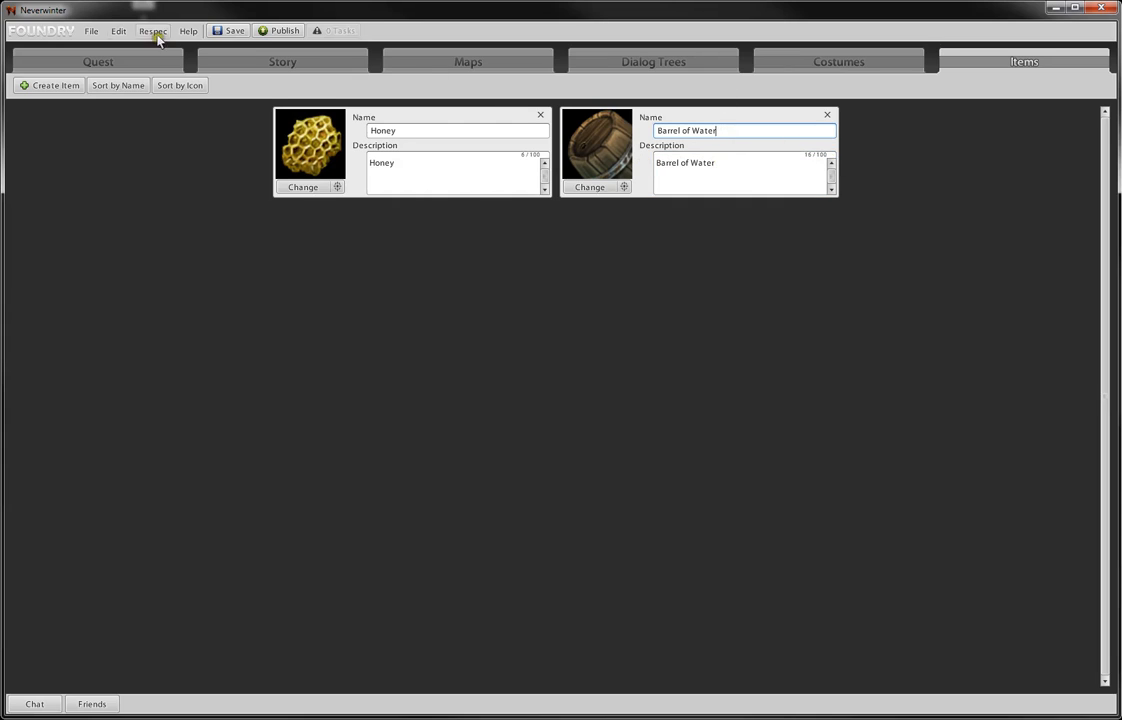
- Create a Bimbleberries item with the Icons Misc Plant 02 Red icon and the description "Bimbleberries"
{"action": "left_click", "coordinate": [37, 87]}
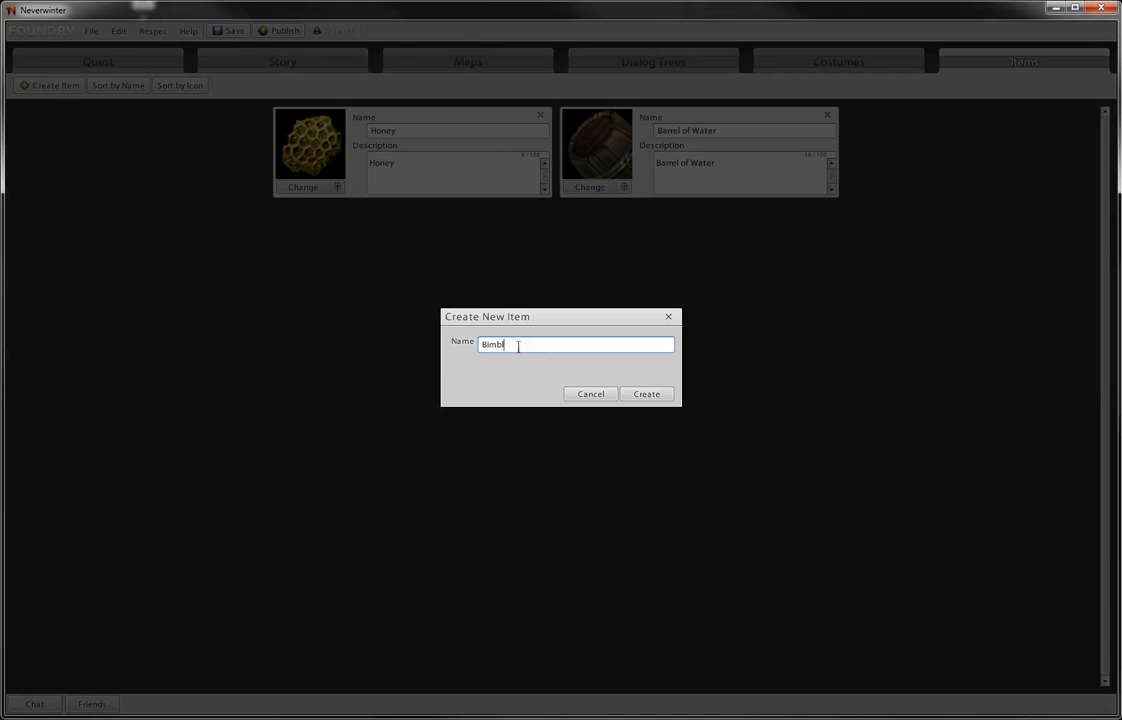
{"action": "key", "text": "Return"}
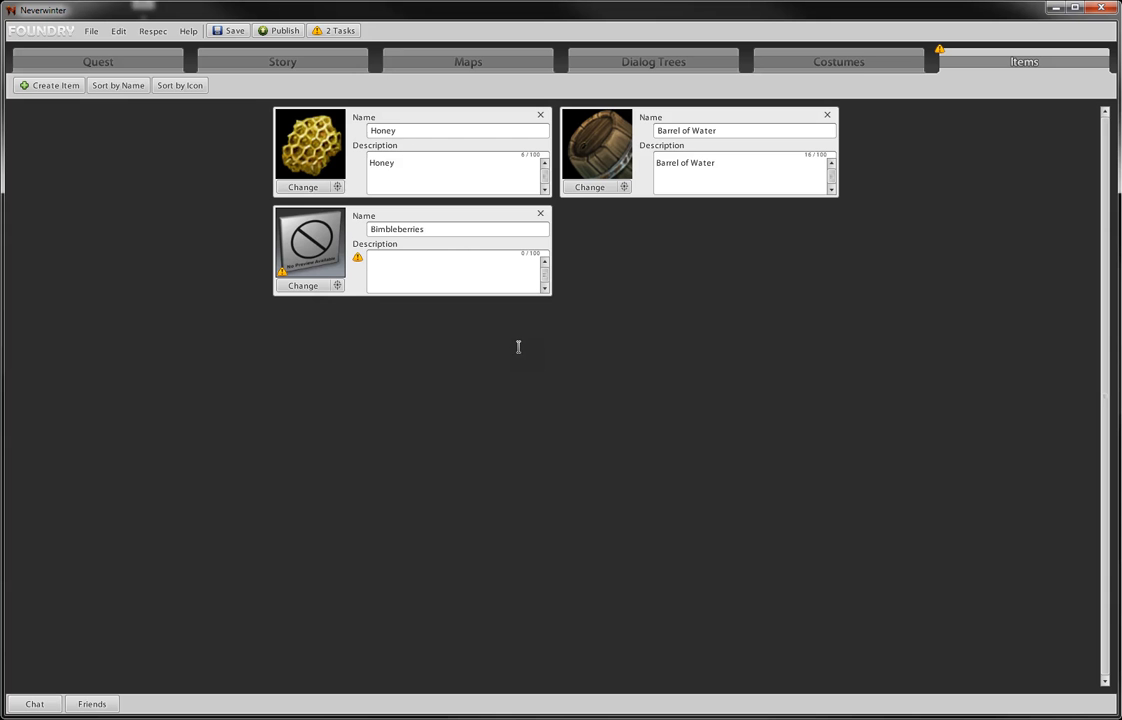
{"action": "left_click", "coordinate": [303, 286]}
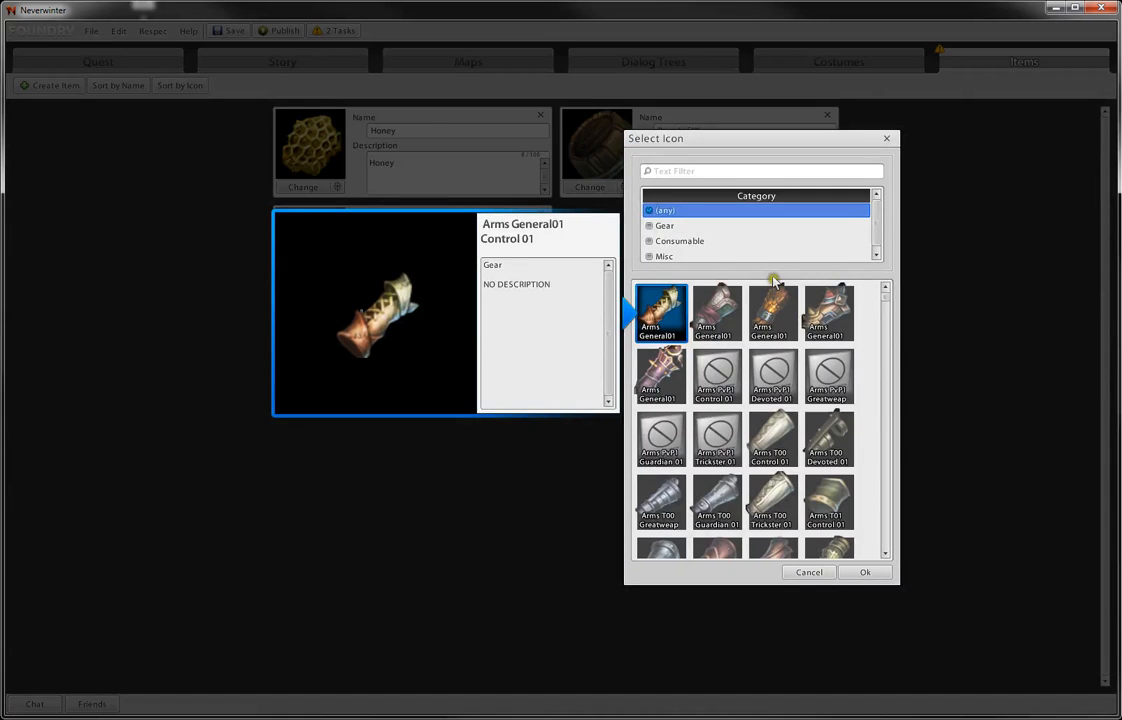
{"action": "left_click", "coordinate": [719, 256]}
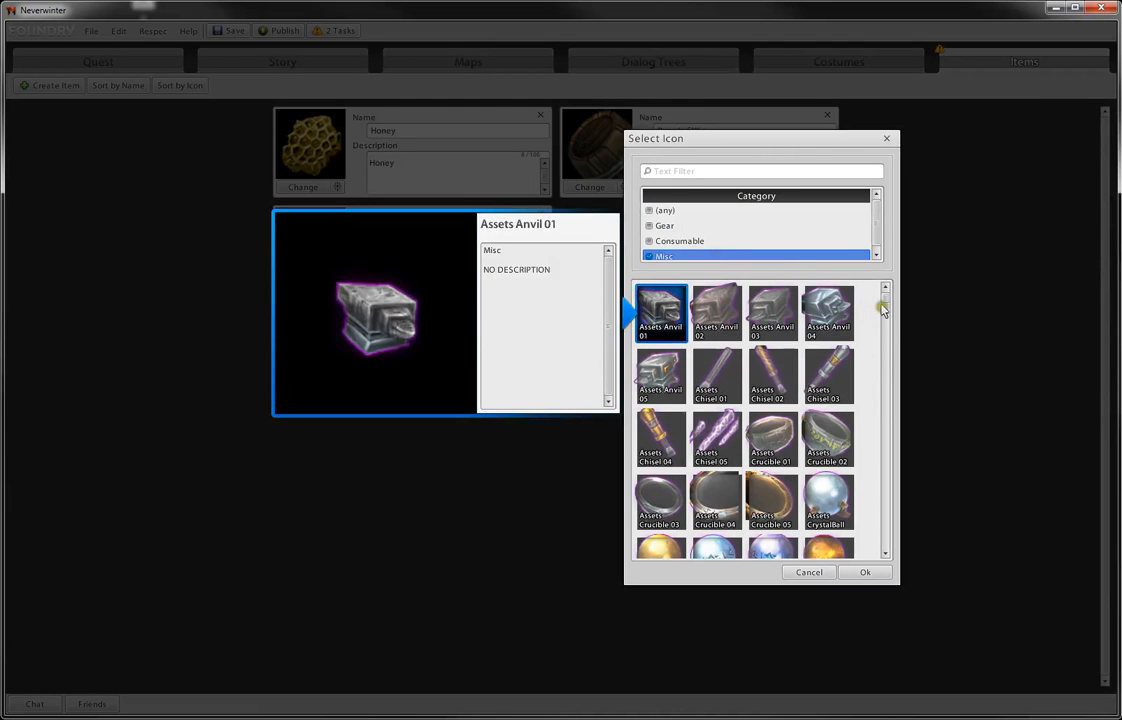
{"action": "left_click_drag", "start_coordinate": [886, 302], "coordinate": [886, 372]}
{"action": "left_click", "coordinate": [717, 398]}
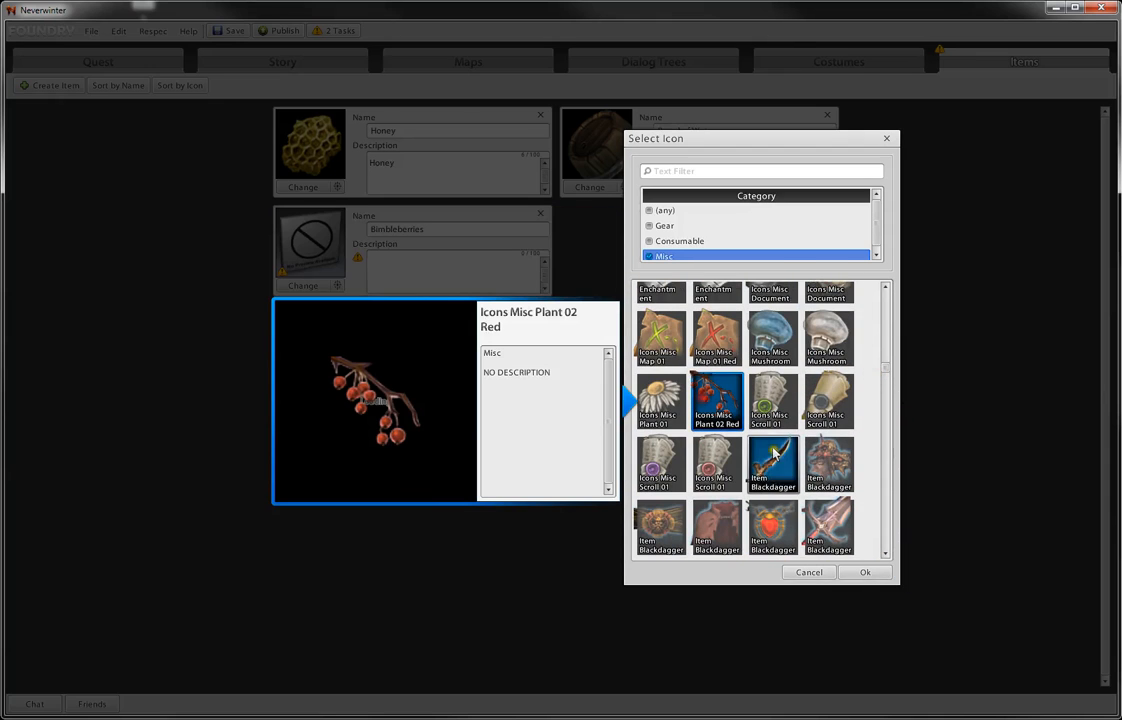
{"action": "left_click", "coordinate": [861, 572]}
{"action": "left_click", "coordinate": [410, 272]}
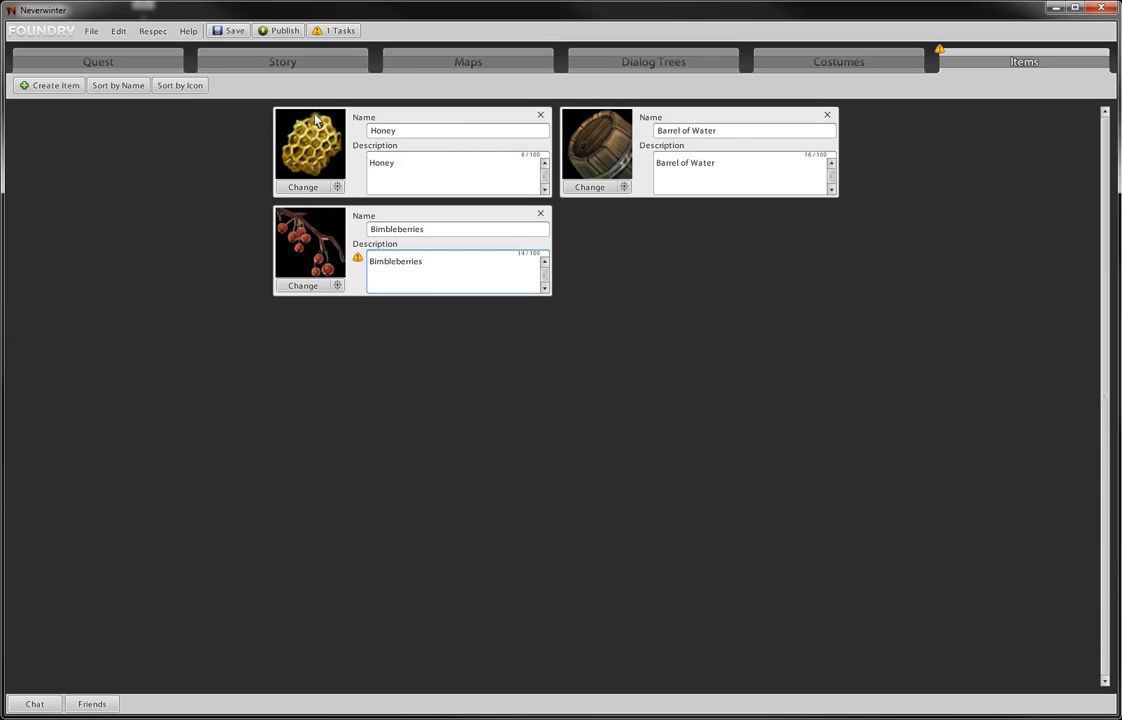
{"action": "left_click", "coordinate": [478, 228]}
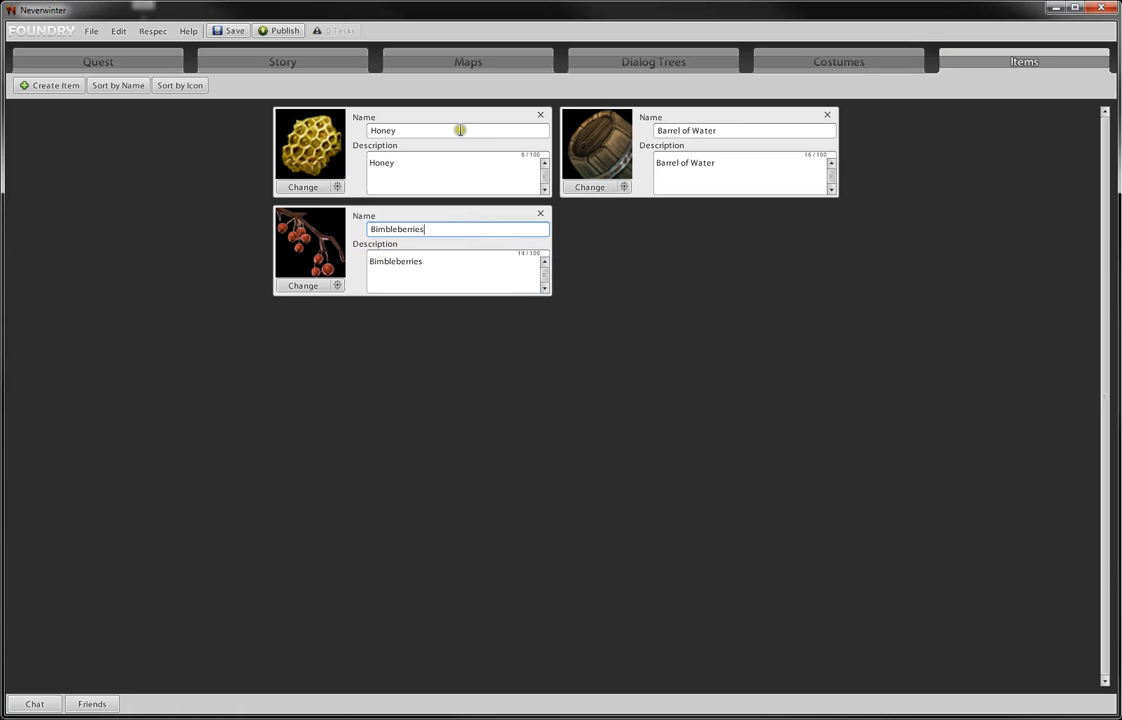
- Add an Interact with Object objective to the story between the dialog objective and the Quest Reward Chest, and open its properties
{"action": "left_click", "coordinate": [464, 59]}
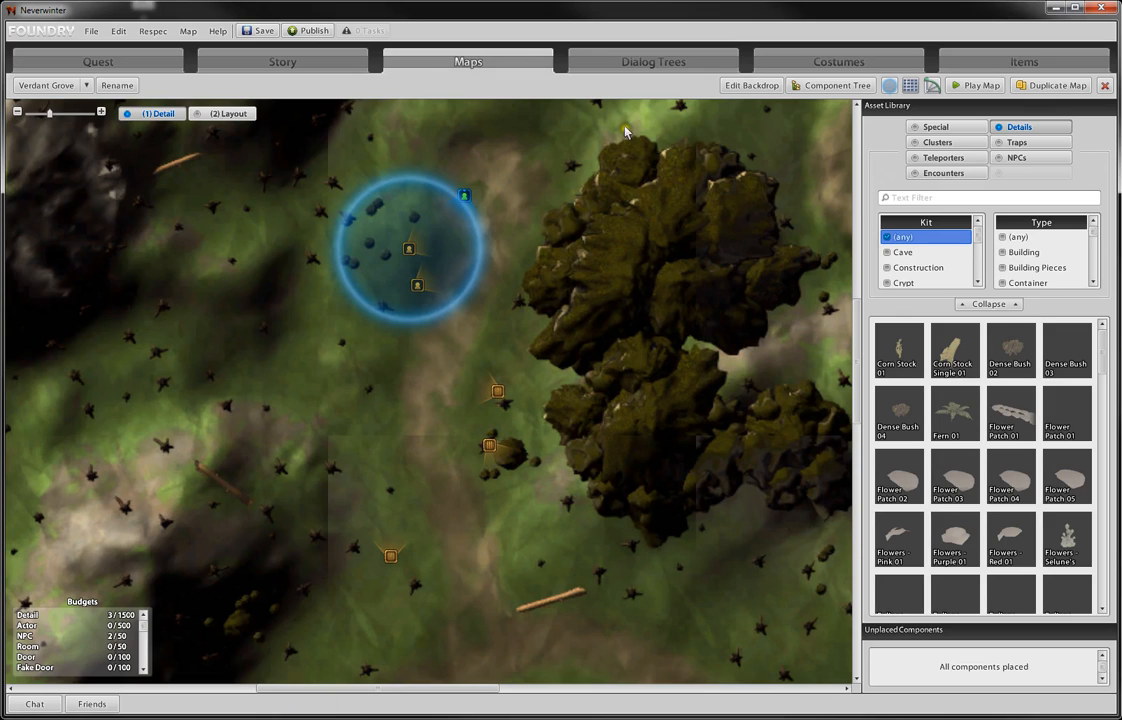
{"action": "left_click", "coordinate": [312, 64]}
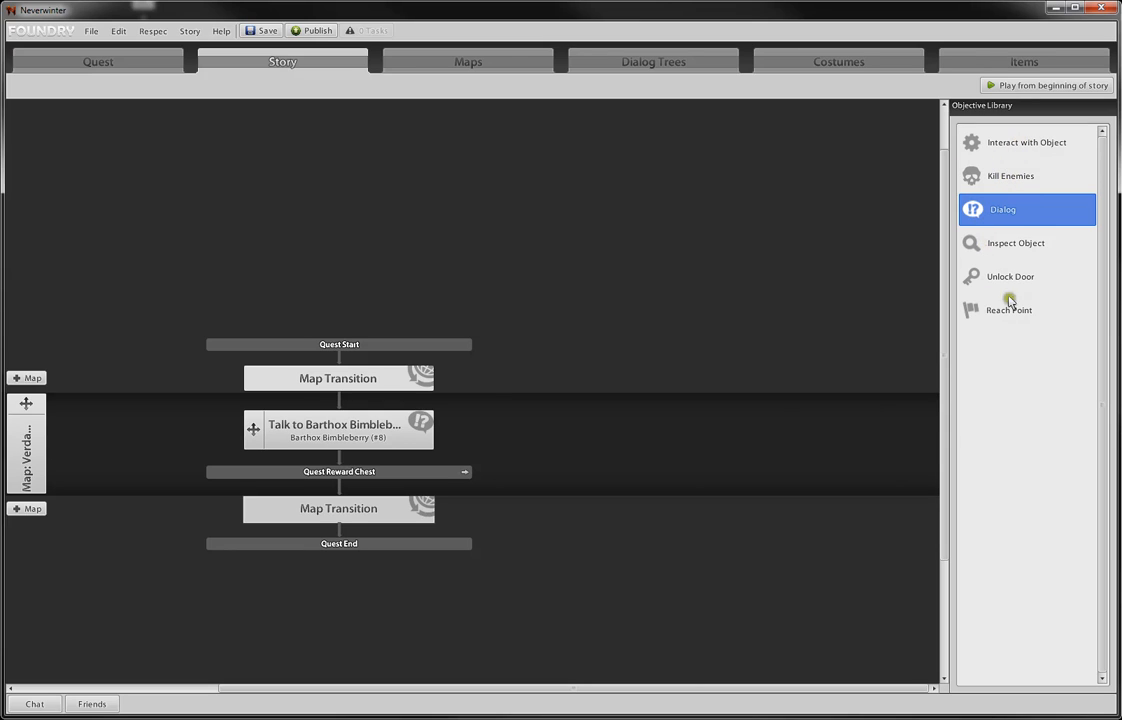
{"action": "left_click", "coordinate": [1024, 143]}
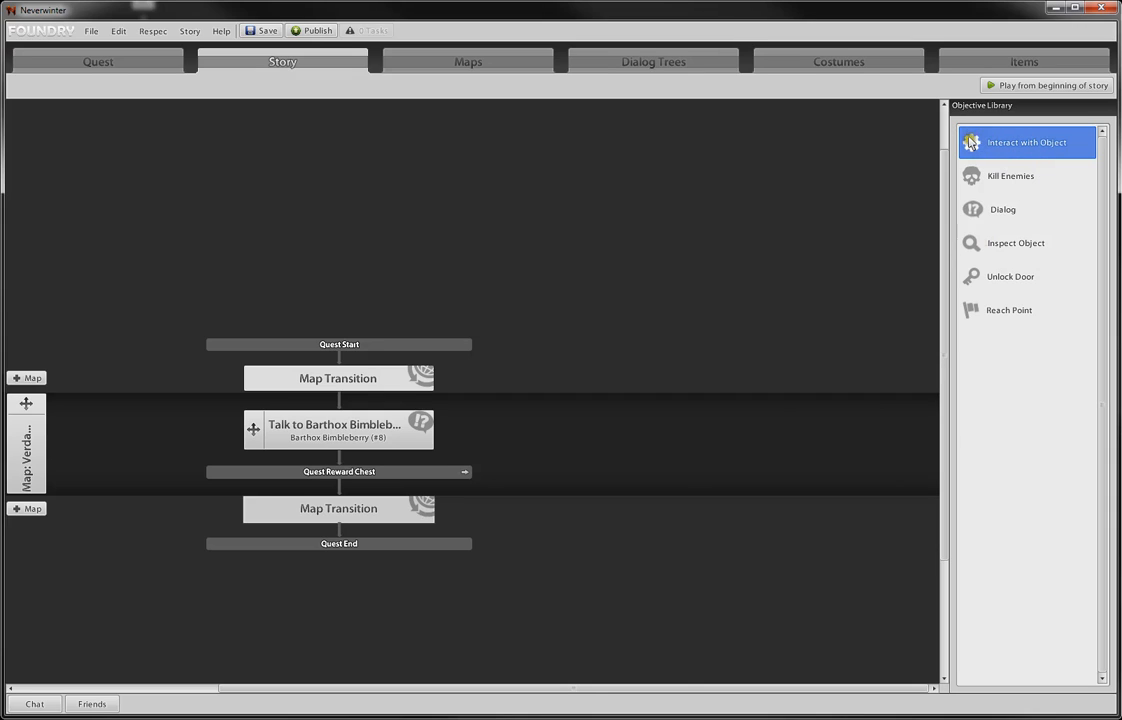
{"action": "mouse_move", "coordinate": [983, 142]}
{"action": "left_mouse_down"}
{"action": "mouse_move", "coordinate": [975, 170]}
{"action": "mouse_move", "coordinate": [681, 298]}
{"action": "mouse_move", "coordinate": [461, 461]}
{"action": "mouse_move", "coordinate": [362, 463]}
{"action": "mouse_move", "coordinate": [240, 497]}
{"action": "mouse_move", "coordinate": [343, 468]}
{"action": "mouse_move", "coordinate": [333, 458]}
{"action": "mouse_move", "coordinate": [330, 479]}
{"action": "mouse_move", "coordinate": [328, 451]}
{"action": "mouse_move", "coordinate": [422, 452]}
{"action": "mouse_move", "coordinate": [333, 451]}
{"action": "mouse_move", "coordinate": [341, 459]}
{"action": "left_mouse_up"}
{"action": "left_click", "coordinate": [372, 492]}
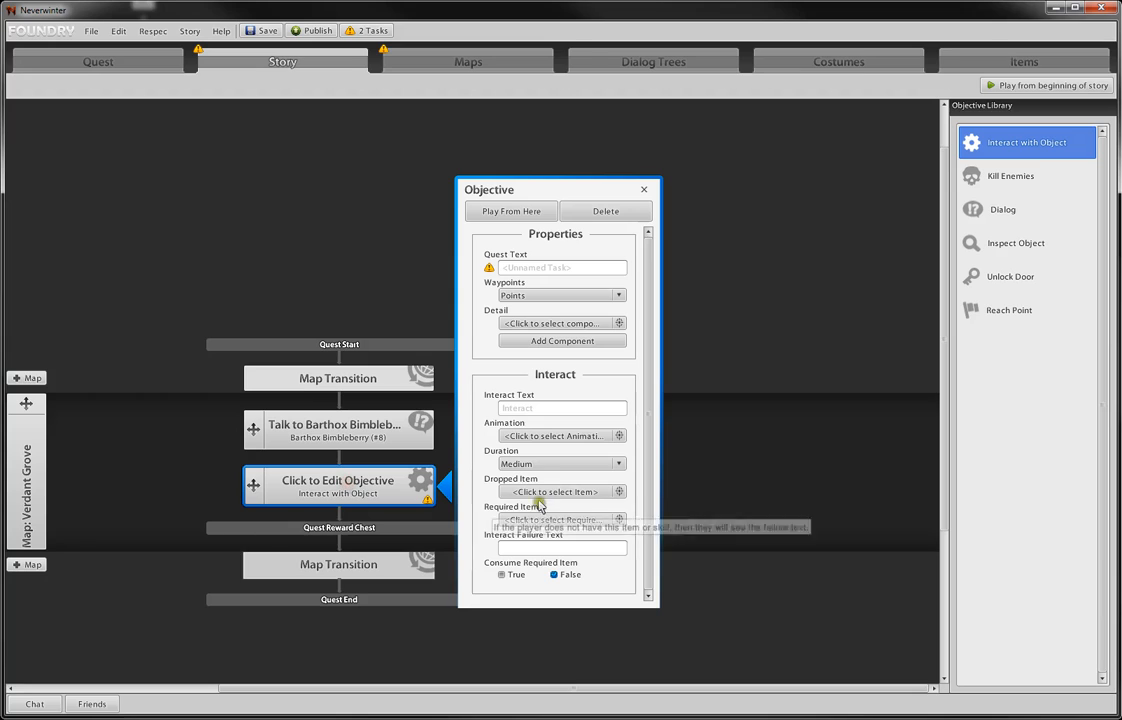
- Set the new objective's quest text to "Collect mead ingredients" and its detail component to Hive of bees (#10) on Verdant Grove
{"action": "left_click", "coordinate": [540, 266]}
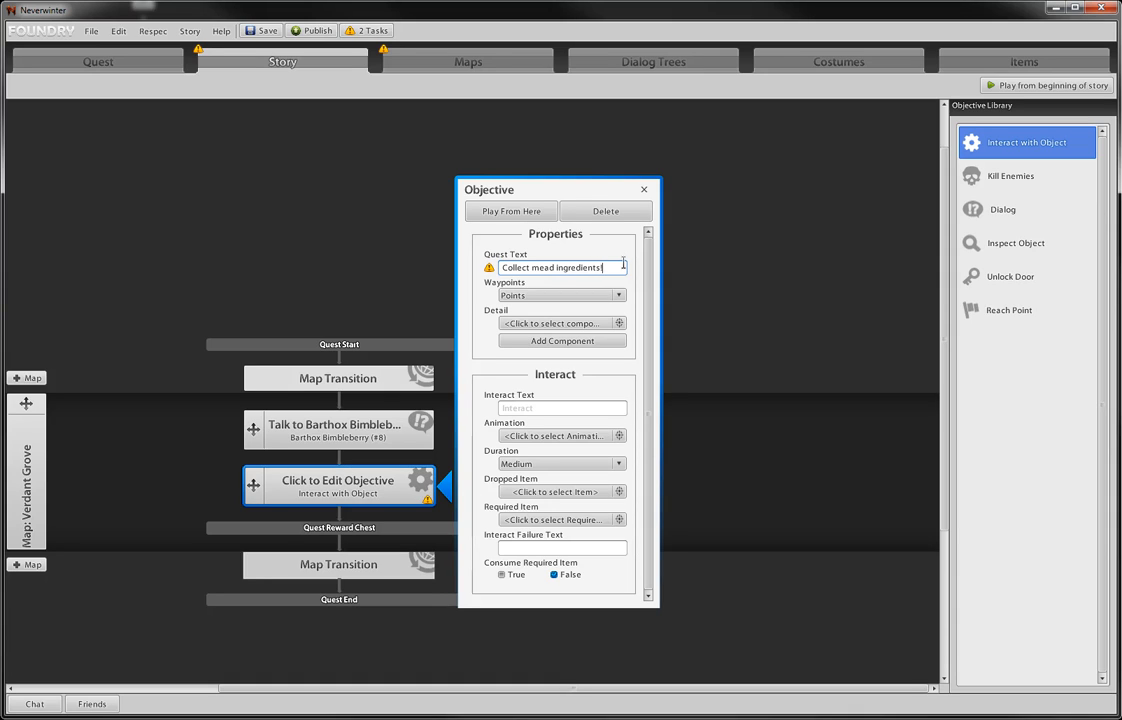
{"action": "key", "text": "Return"}
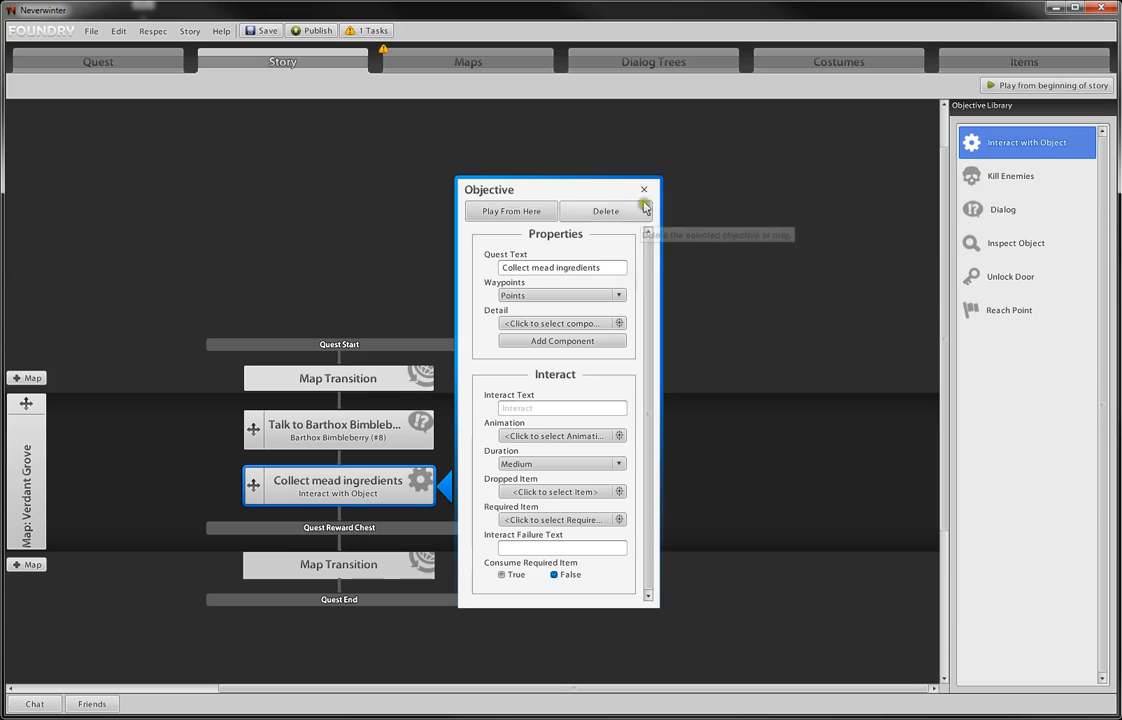
{"action": "left_click", "coordinate": [536, 323]}
{"action": "left_click", "coordinate": [258, 155]}
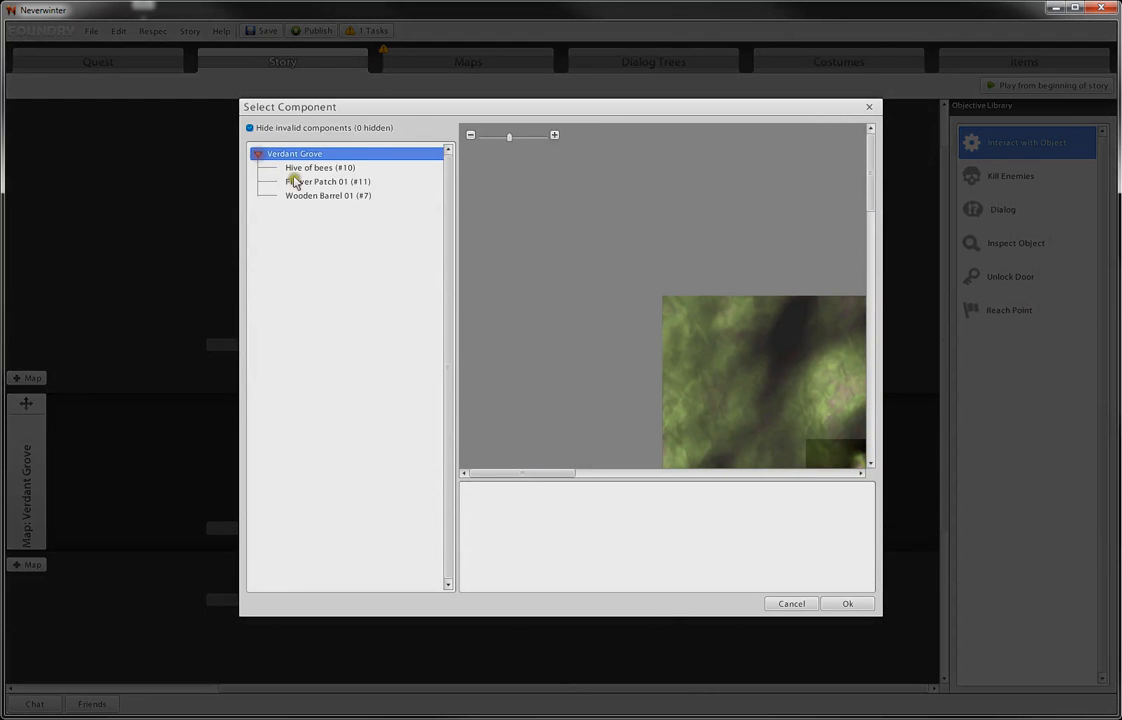
{"action": "left_click", "coordinate": [298, 168]}
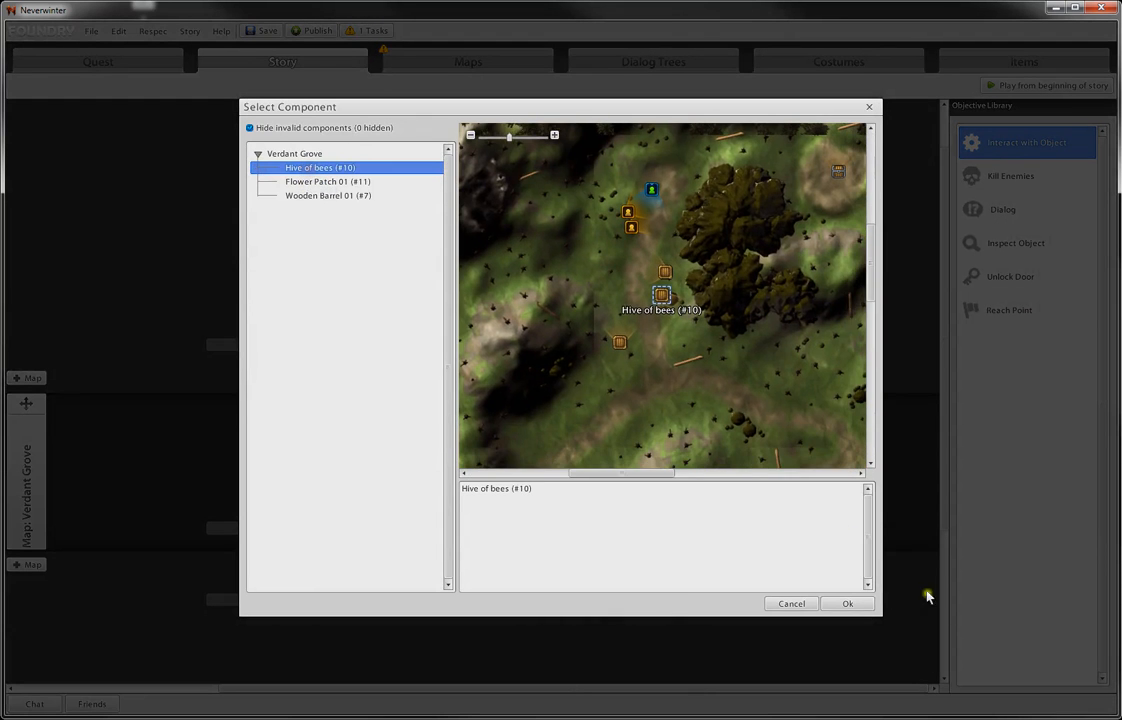
{"action": "left_click", "coordinate": [850, 603]}
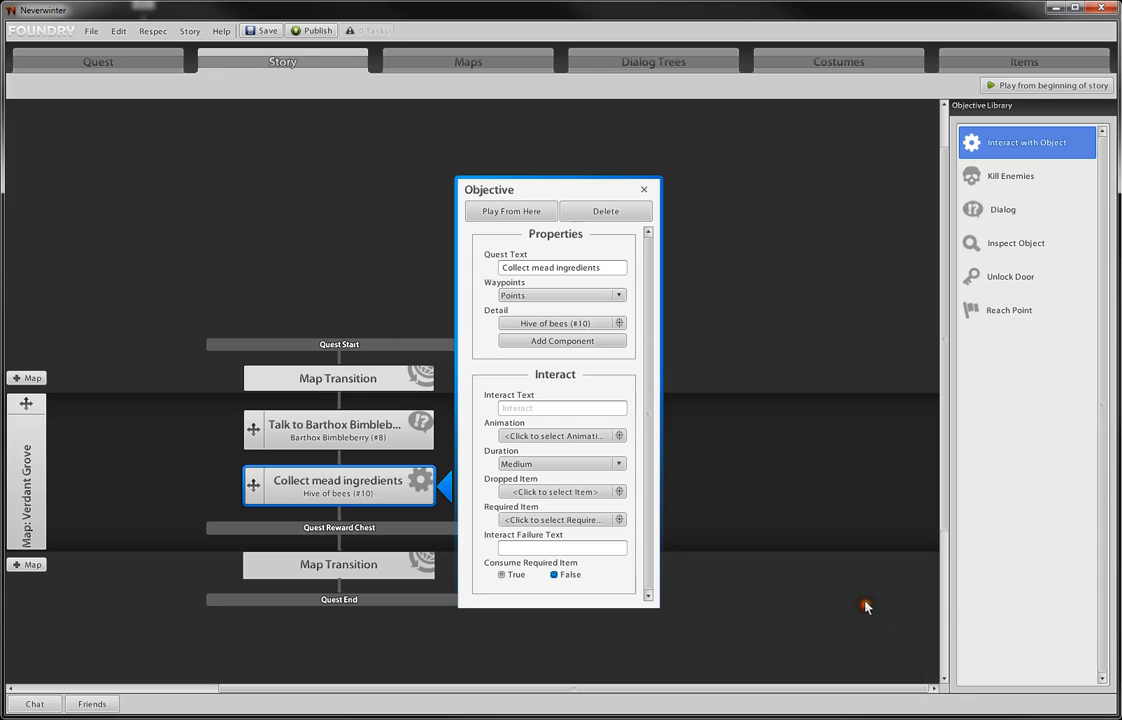
- Add Flower Patch 01 (#11) on Verdant Grove as a second detail component of the Collect mead ingredients objective
{"action": "left_click", "coordinate": [562, 342]}
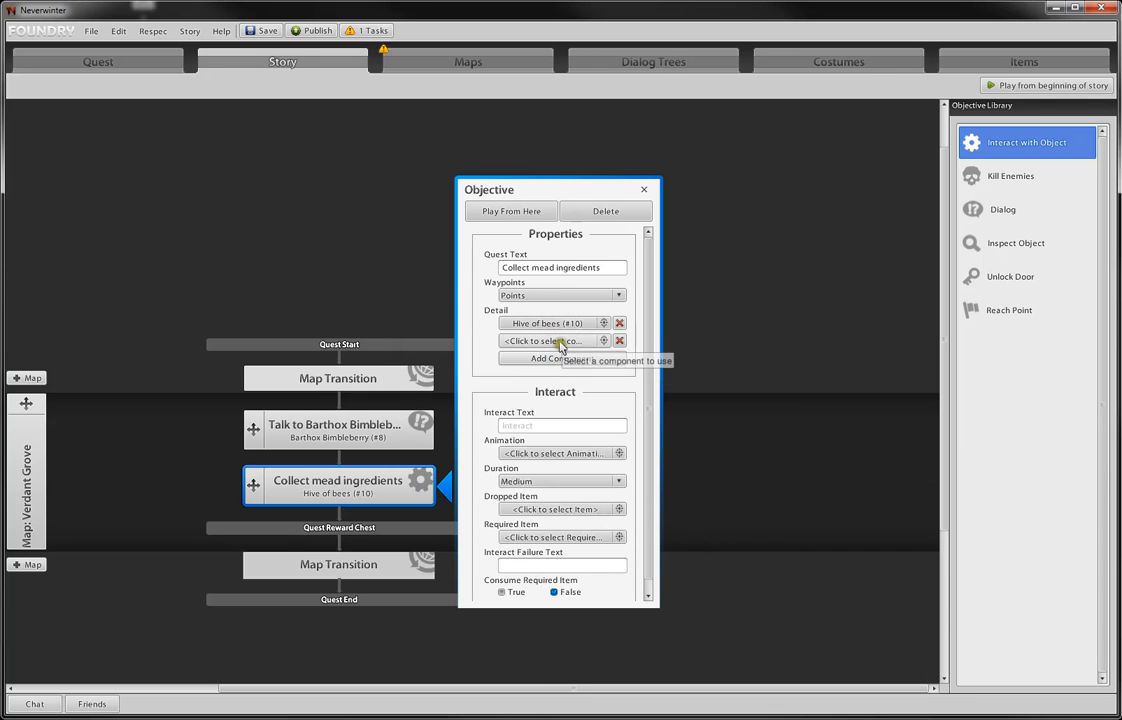
{"action": "left_click", "coordinate": [560, 341]}
{"action": "left_click", "coordinate": [259, 156]}
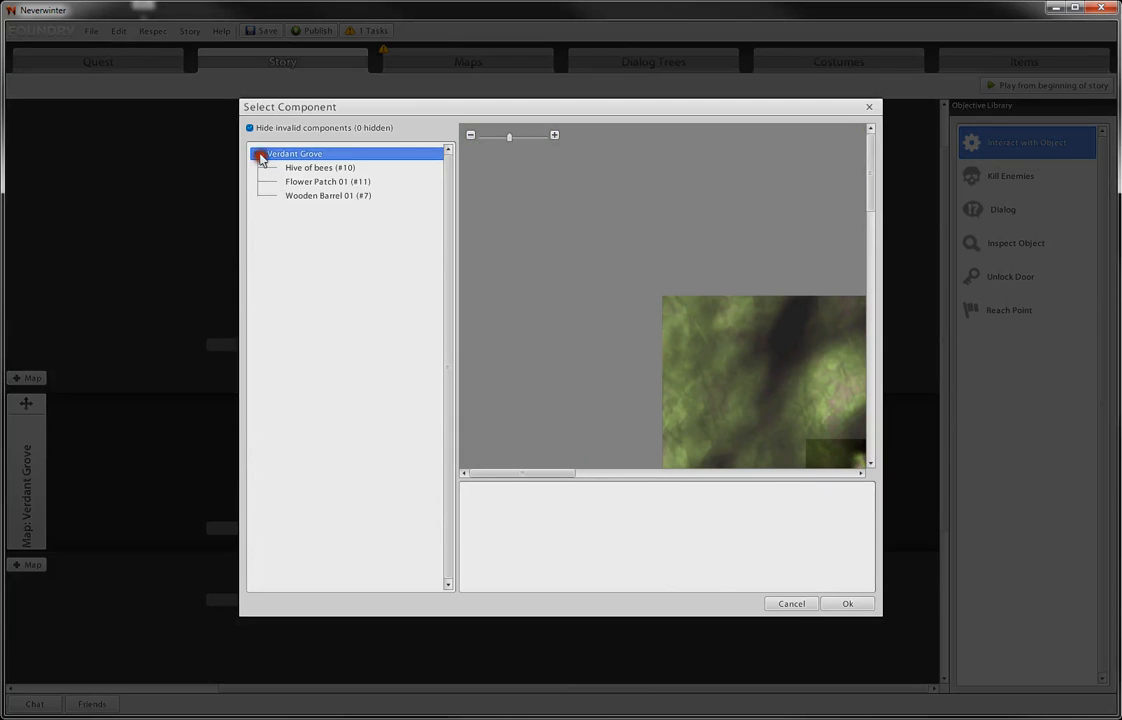
{"action": "left_click", "coordinate": [290, 181]}
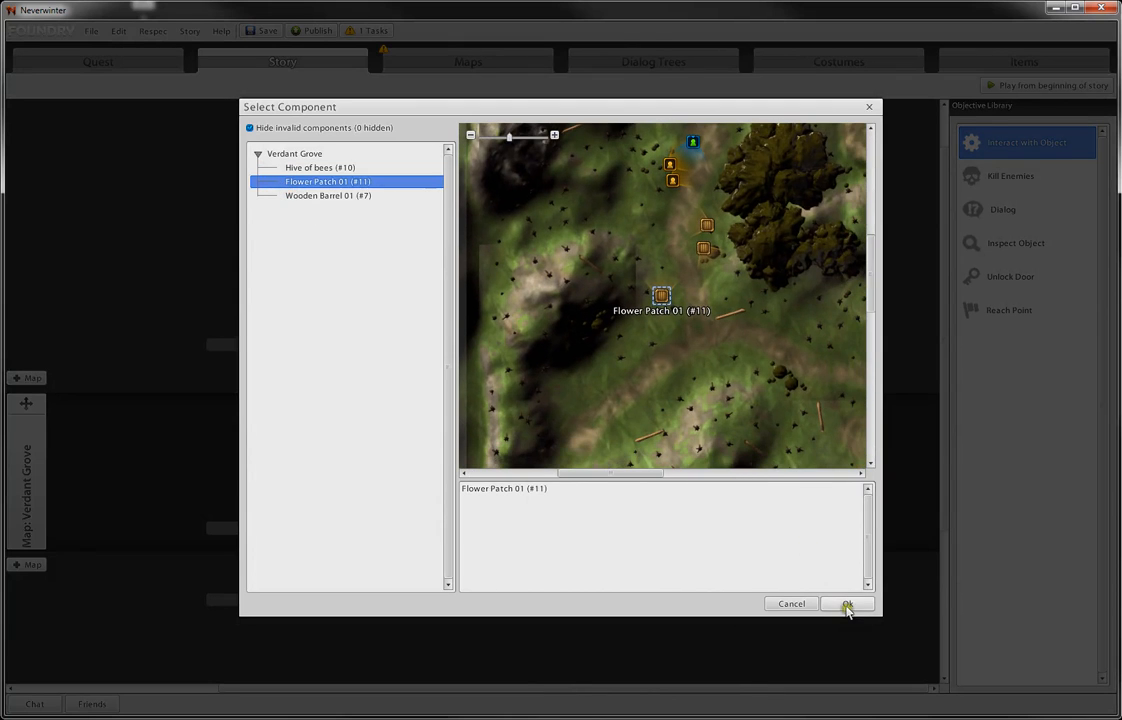
{"action": "left_click", "coordinate": [847, 605]}
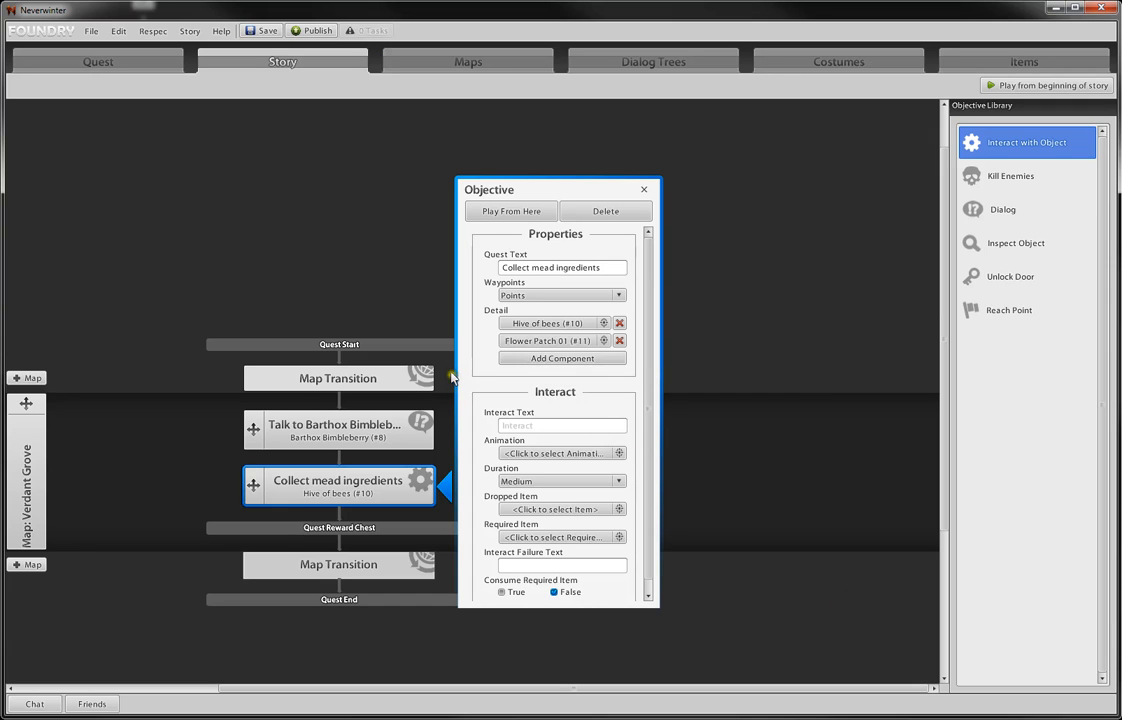
- Add Wooden Barrel 01 (#7) on Verdant Grove as a third detail component and close the objective's properties
{"action": "left_click", "coordinate": [551, 360]}
{"action": "left_click", "coordinate": [258, 154]}
{"action": "left_click", "coordinate": [305, 195]}
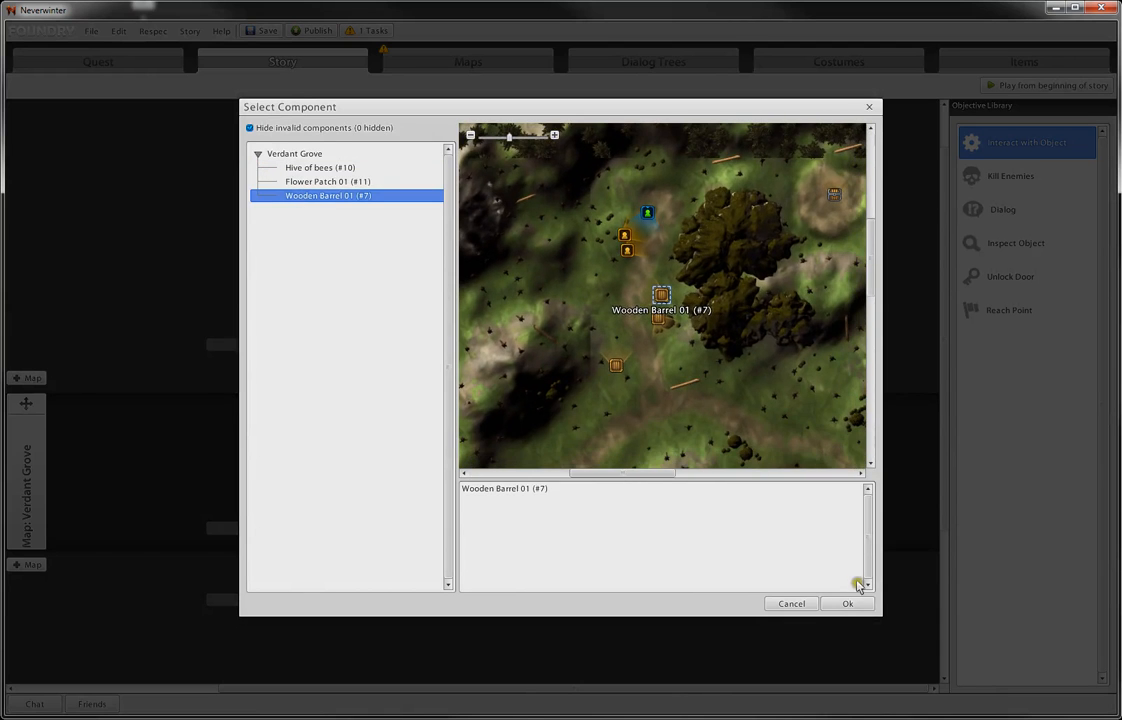
{"action": "left_click", "coordinate": [847, 603]}
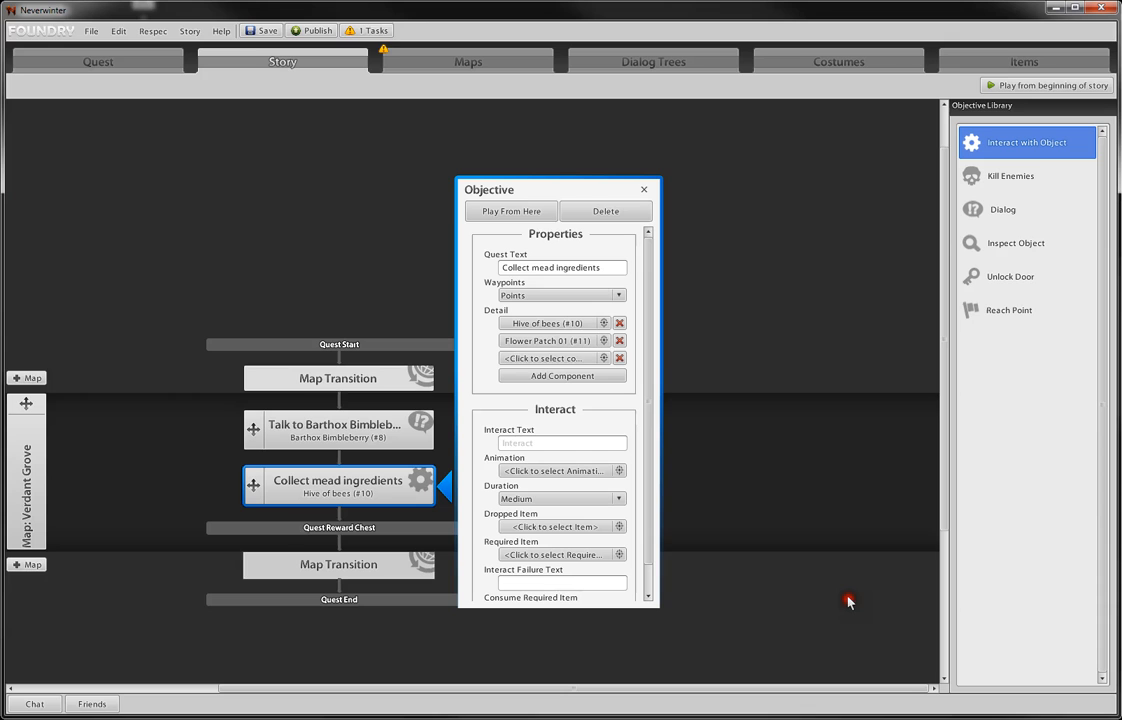
{"action": "left_click", "coordinate": [644, 189]}
- Name the wooden barrel on the Verdant Grove map "Barrel of Water" and check the name of the nearby hive object
{"action": "left_click", "coordinate": [471, 62]}
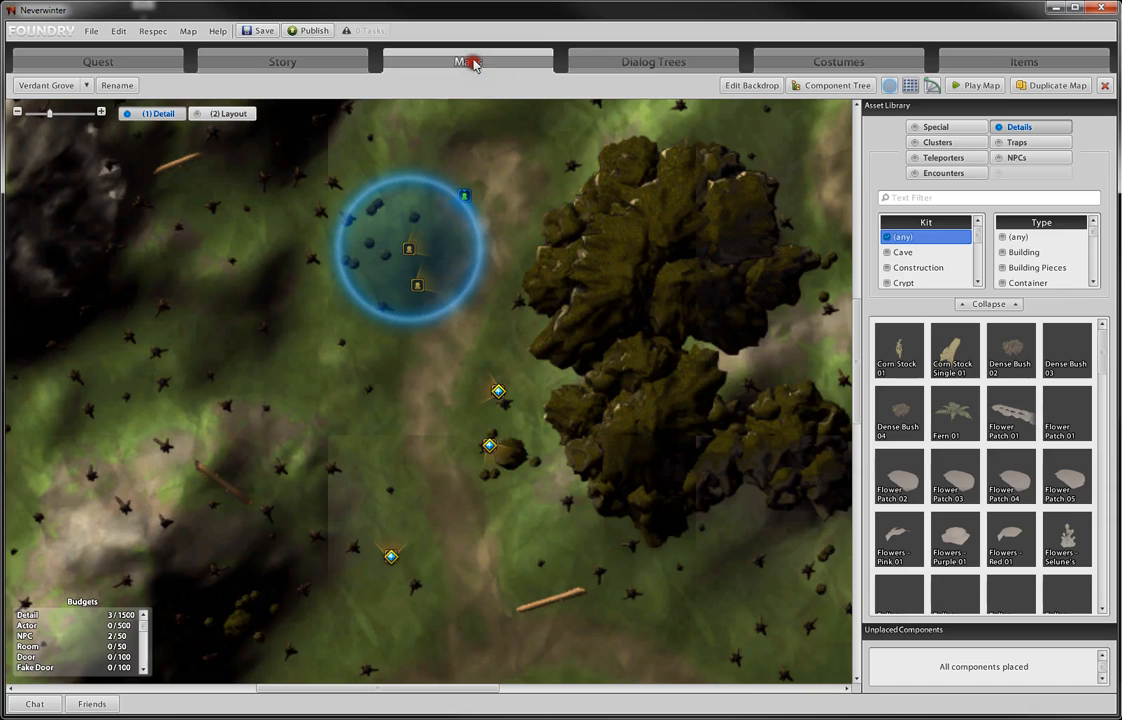
{"action": "left_click", "coordinate": [493, 389]}
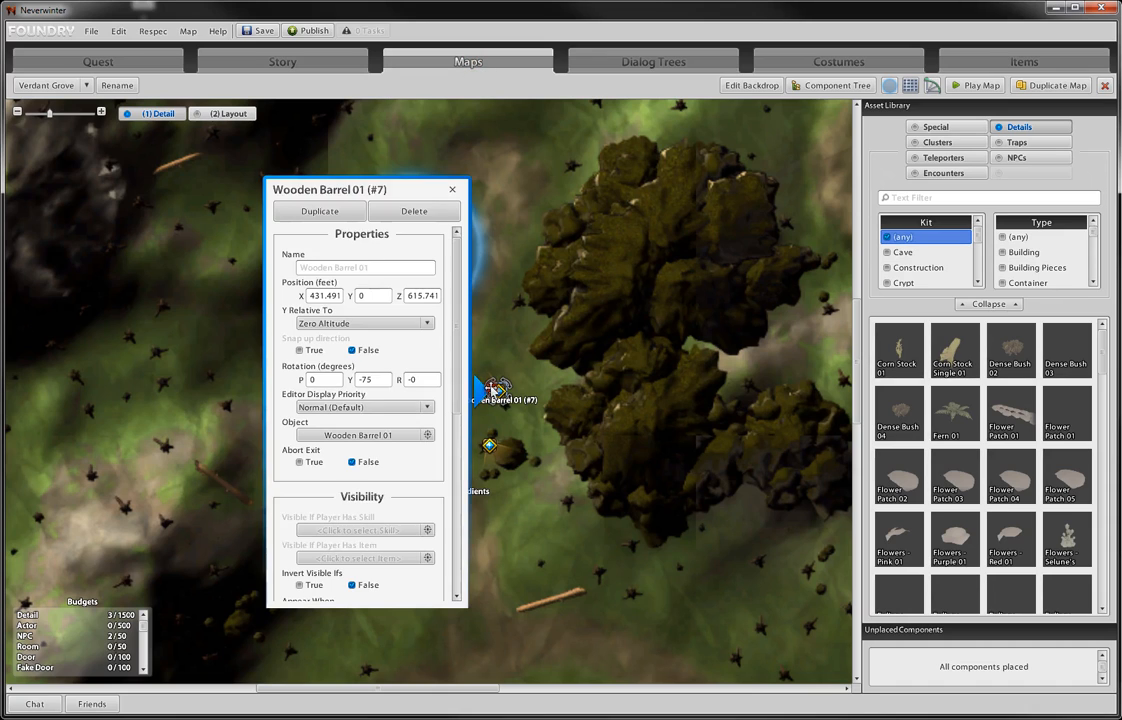
{"action": "left_click", "coordinate": [397, 267]}
{"action": "type", "text": "Barrel of Water"}
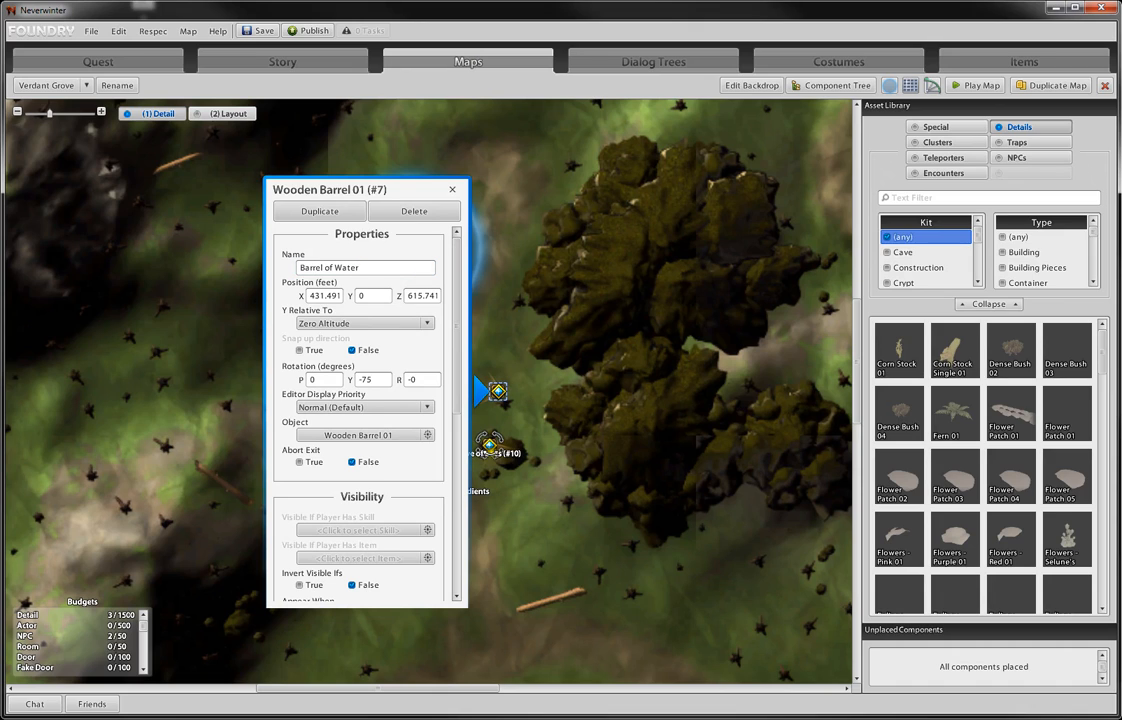
{"action": "left_click", "coordinate": [489, 445]}
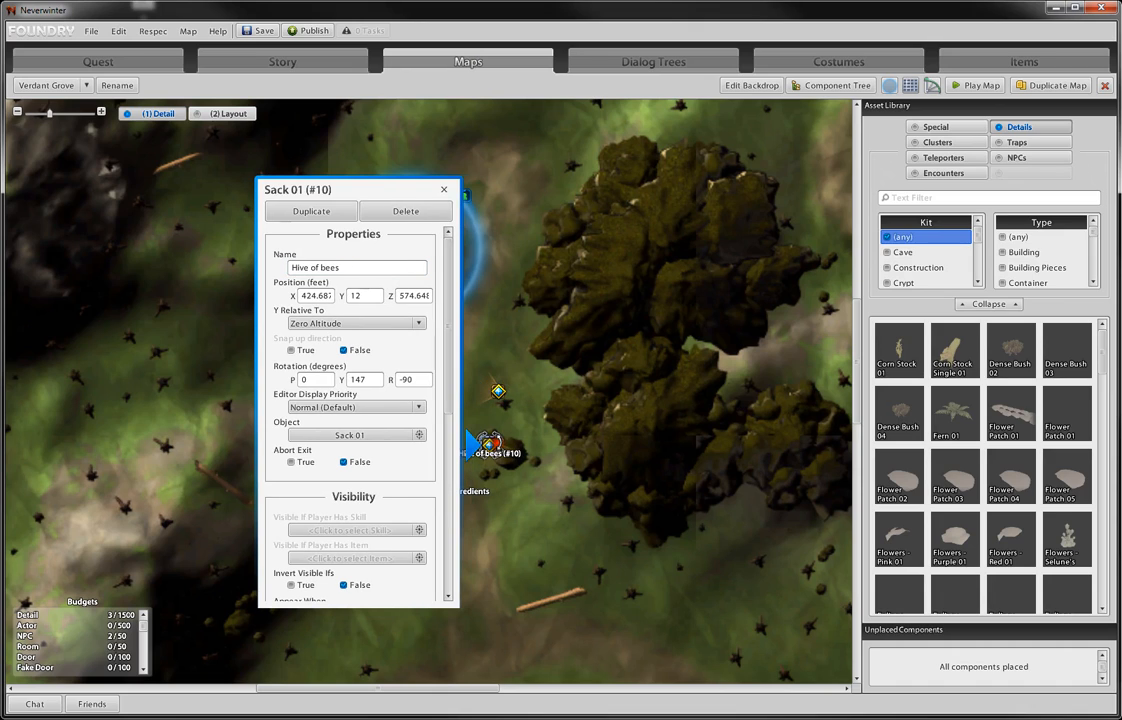
{"action": "left_click", "coordinate": [444, 189]}
- Name the flower patch on the Verdant Grove map "Bimbleberry bush" and close its properties
{"action": "left_click", "coordinate": [386, 556]}
{"action": "left_click", "coordinate": [505, 267]}
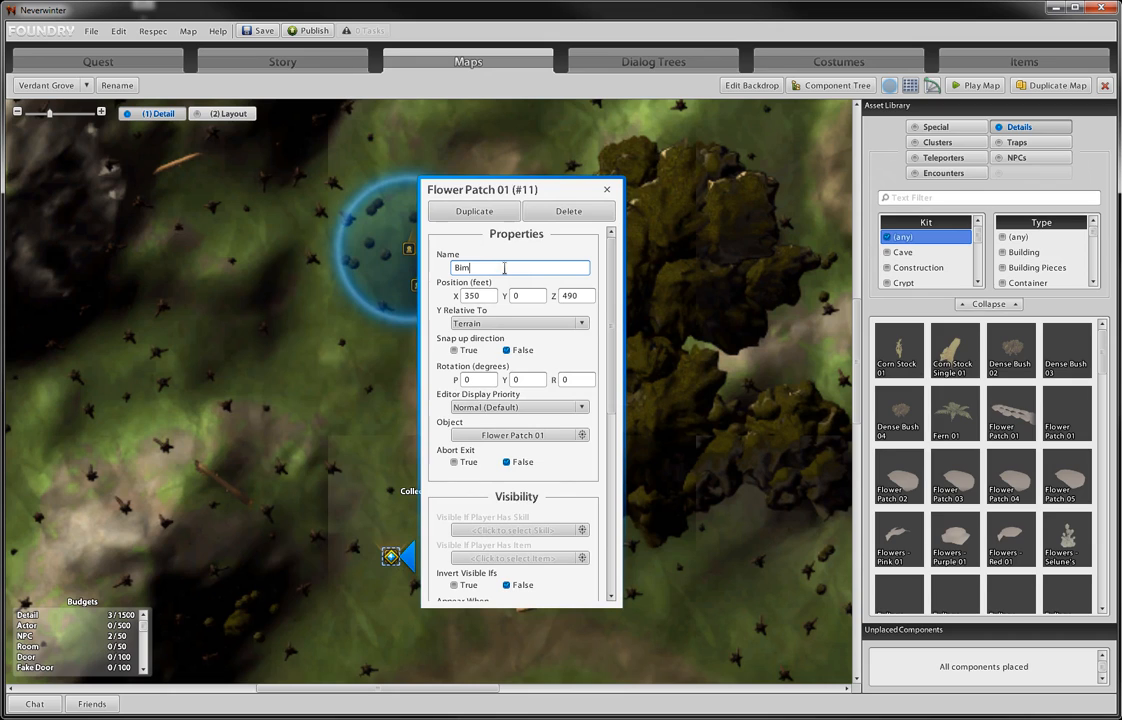
{"action": "type", "text": "Bimbleberry bush"}
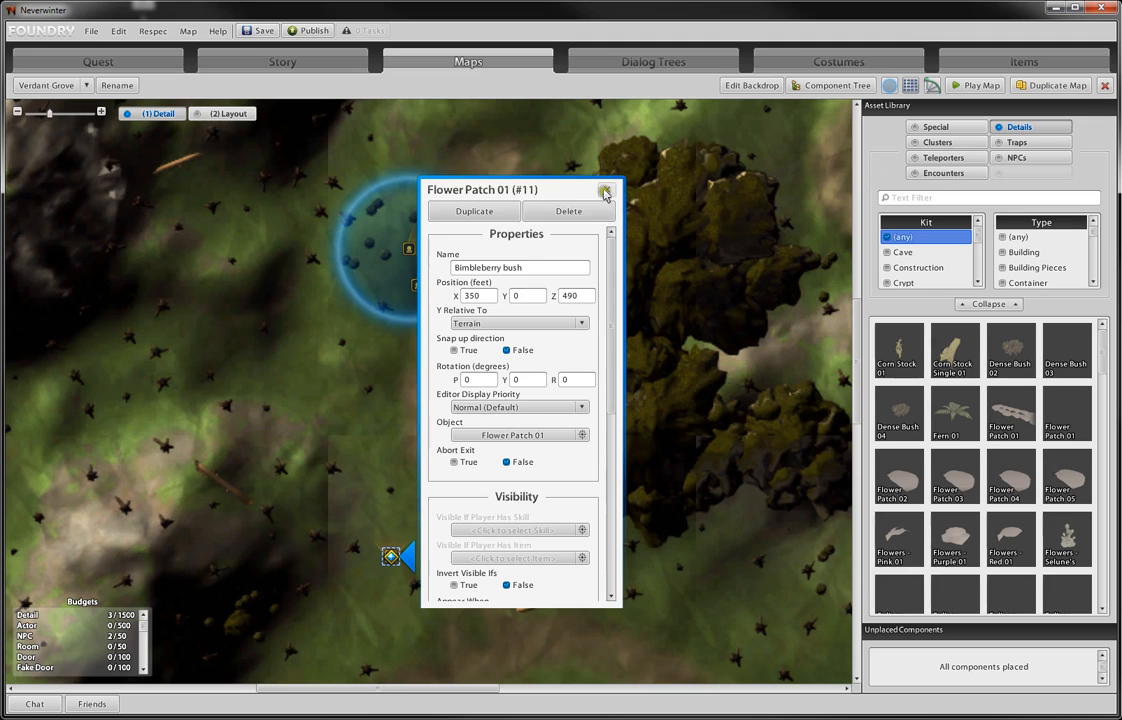
{"action": "left_click", "coordinate": [606, 189]}
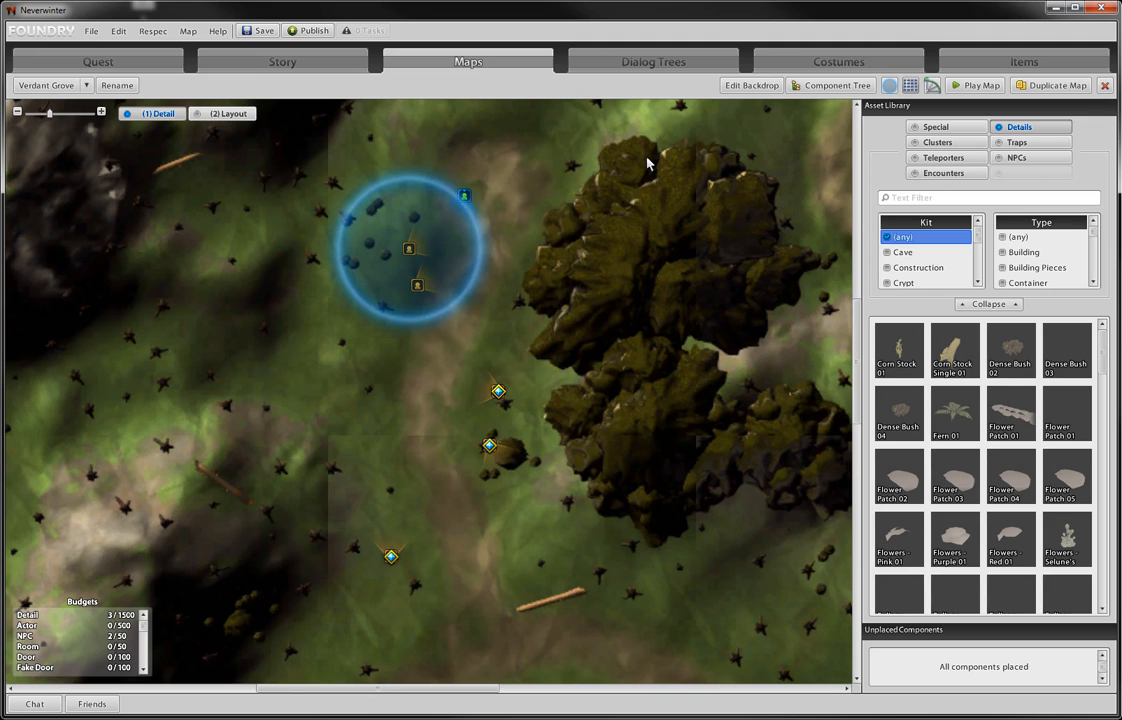
- Set the dropped item of the story's Collect mead ingredients objective to Barrel of Water
{"action": "left_click", "coordinate": [349, 63]}
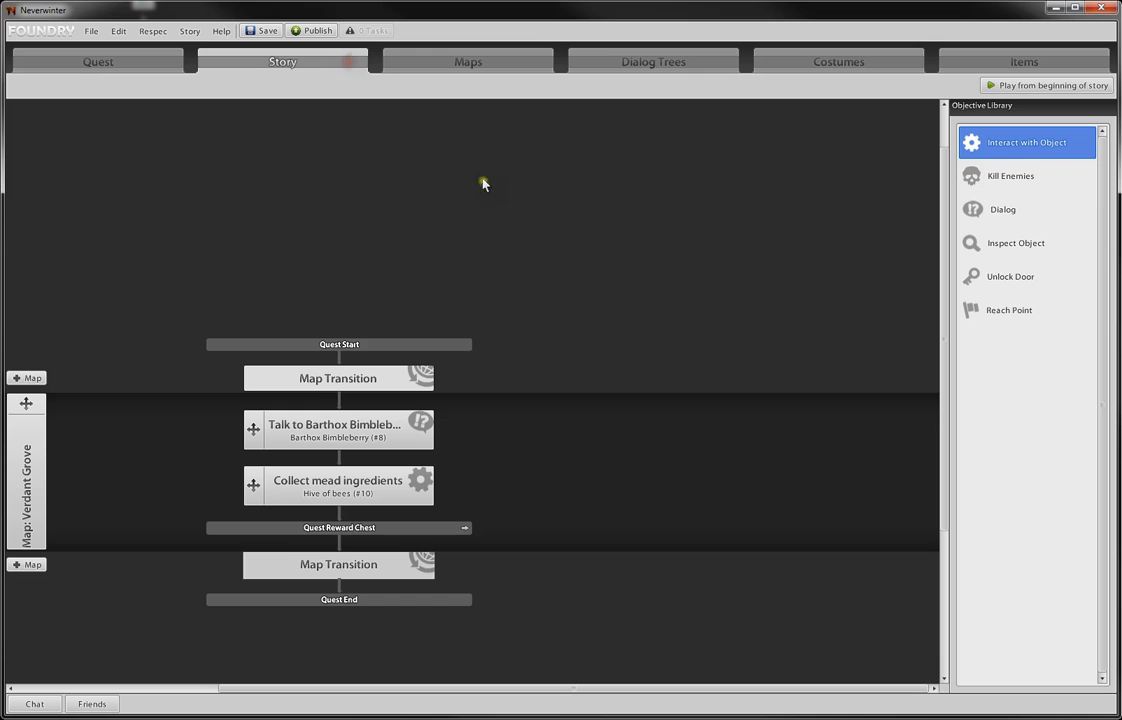
{"action": "left_click", "coordinate": [373, 505]}
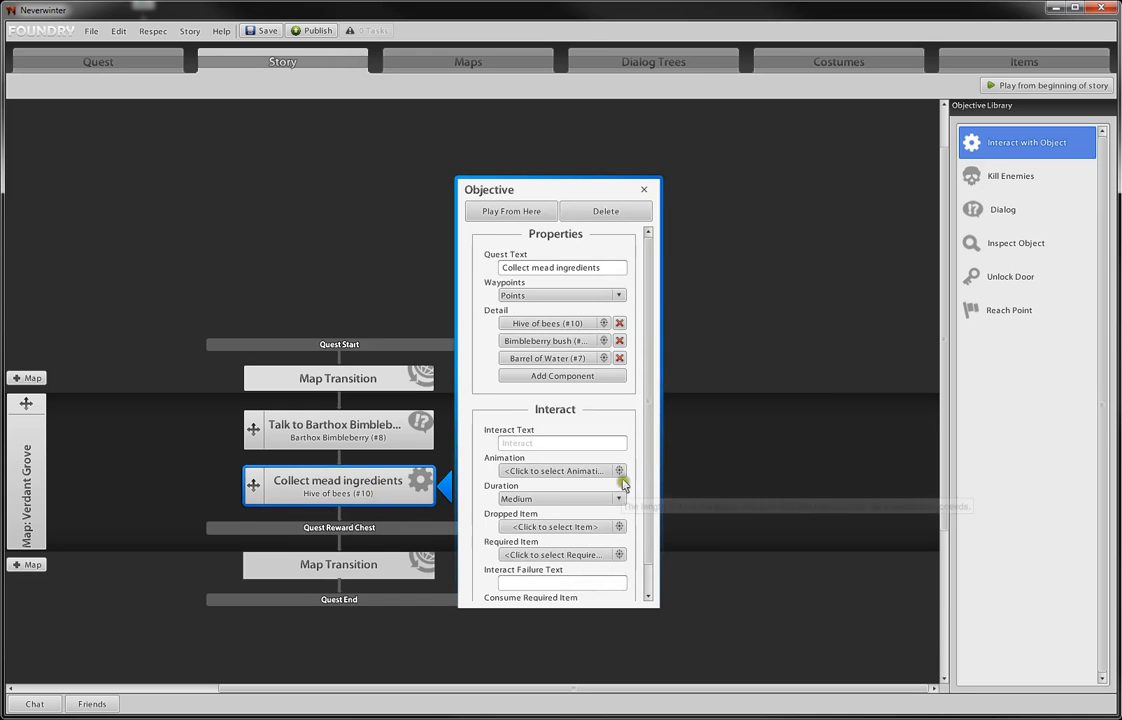
{"action": "left_click", "coordinate": [618, 408]}
{"action": "scroll", "coordinate": [592, 393], "scroll_direction": "down", "scroll_amount": 1}
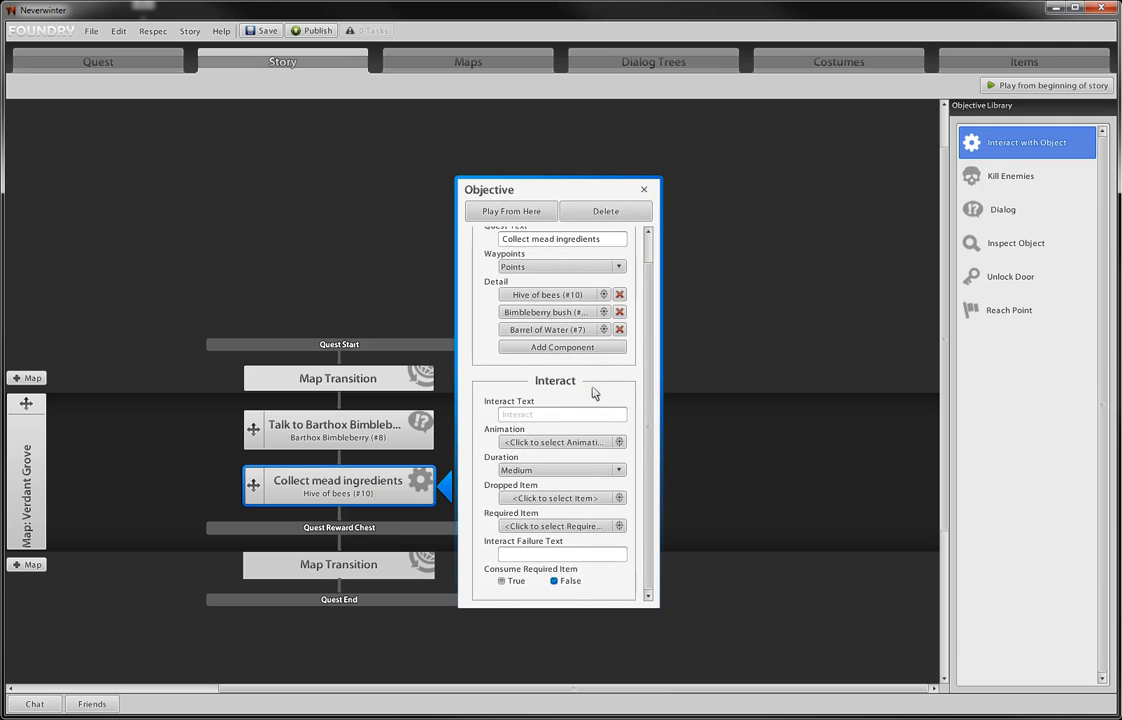
{"action": "scroll", "coordinate": [595, 394], "scroll_direction": "up", "scroll_amount": 1}
{"action": "scroll", "coordinate": [595, 394], "scroll_direction": "down", "scroll_amount": 1}
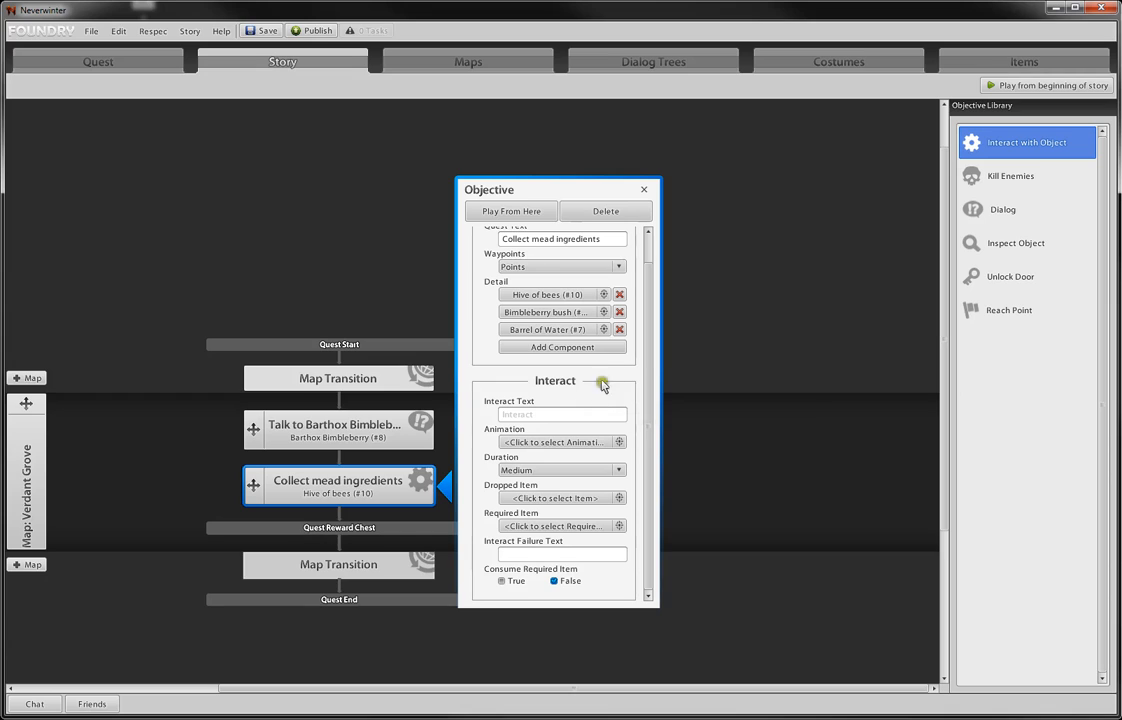
{"action": "left_click", "coordinate": [580, 497]}
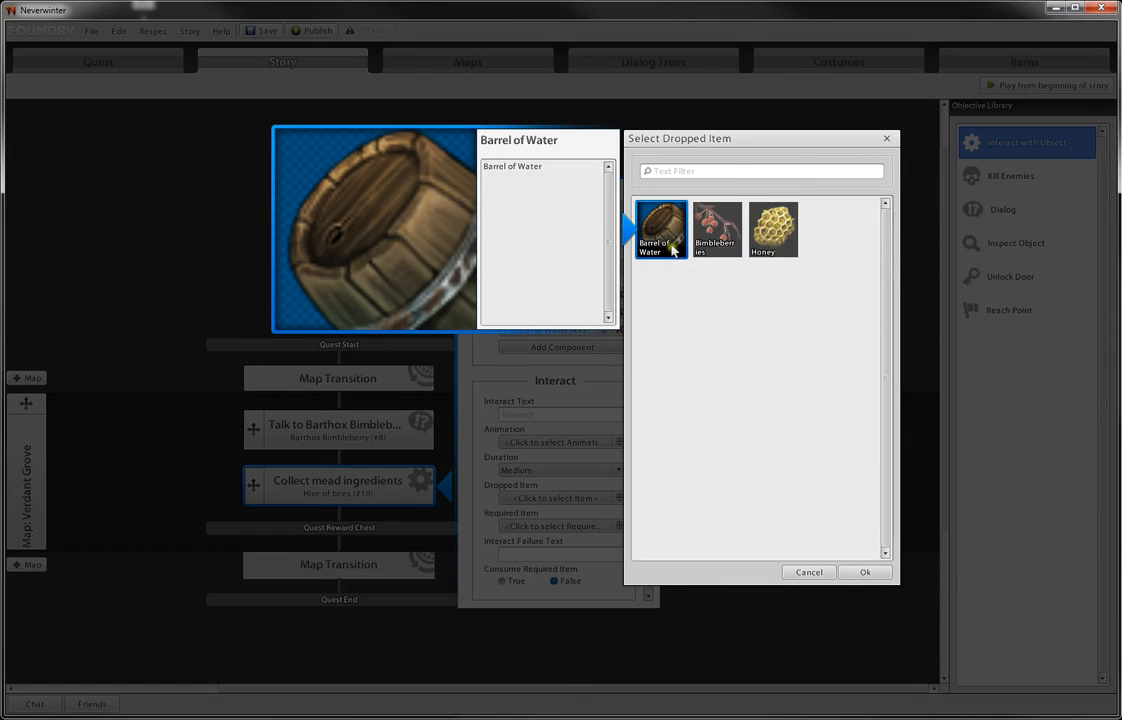
{"action": "left_click", "coordinate": [866, 572]}
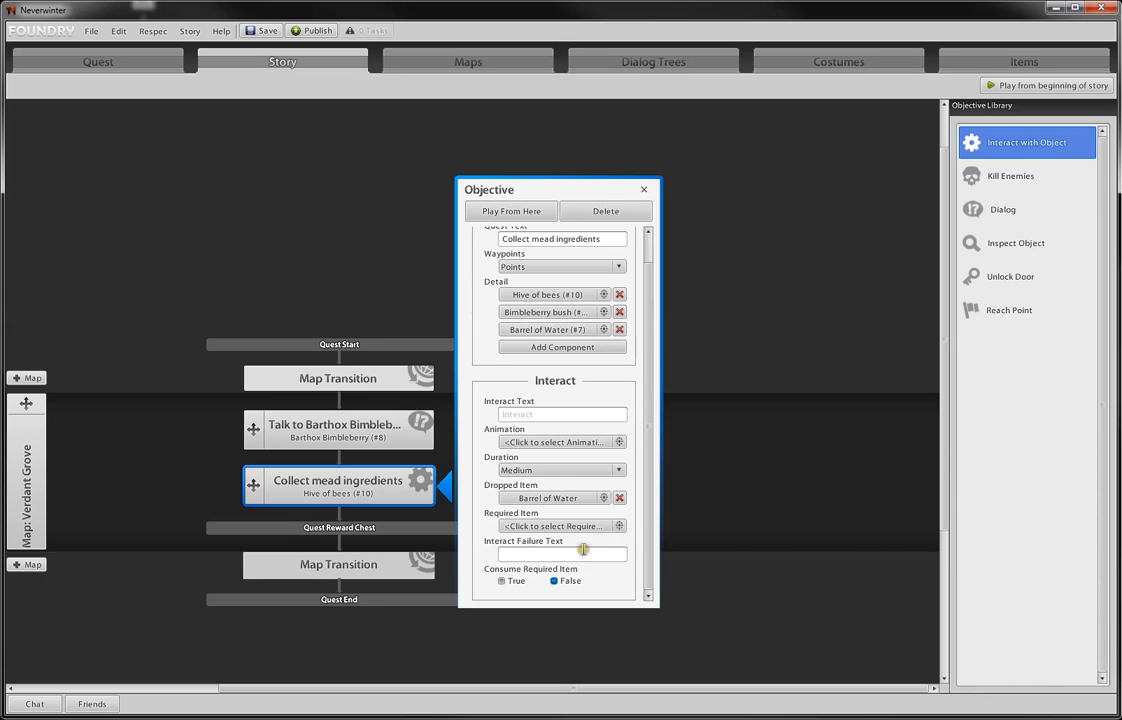
- Remove the Hive of bees and Bimbleberry bush components from the objective's details and save the project
{"action": "left_click", "coordinate": [619, 293]}
{"action": "left_click", "coordinate": [617, 311]}
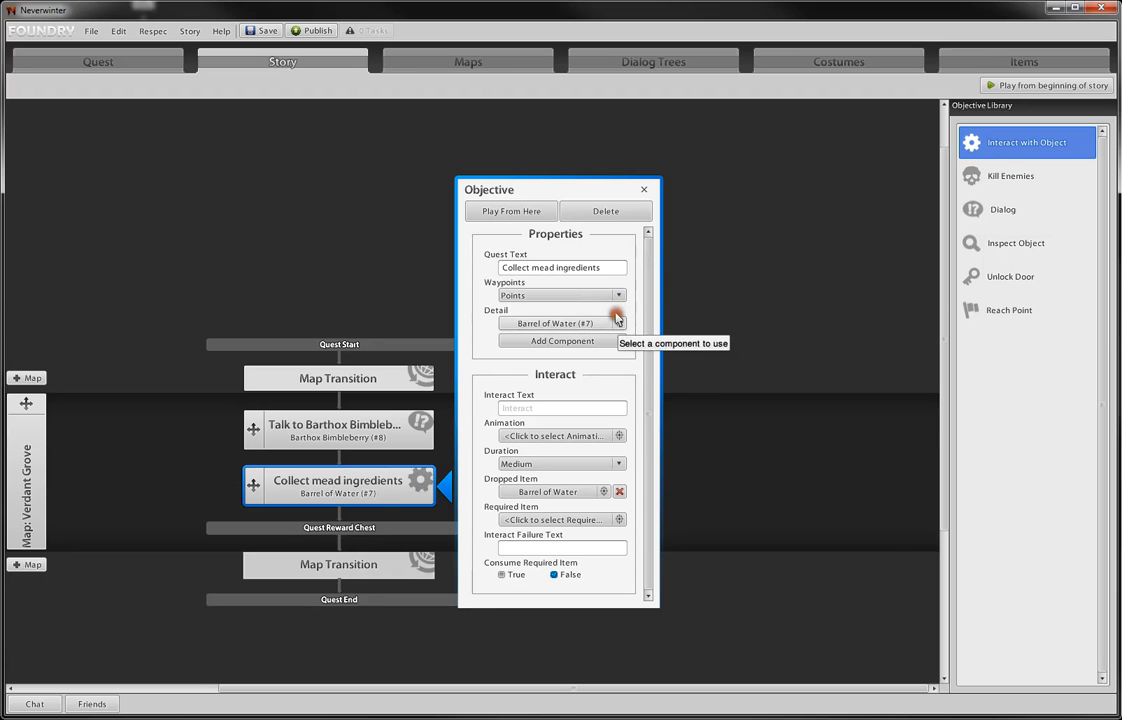
{"action": "left_click", "coordinate": [643, 191]}
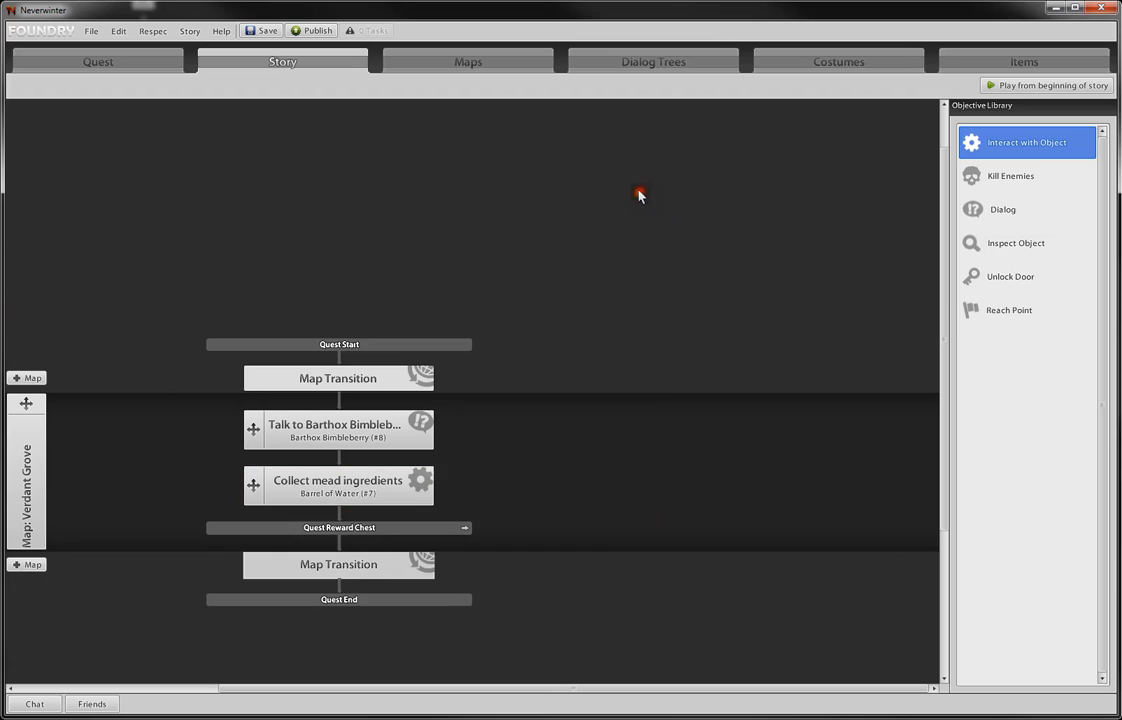
{"action": "left_click", "coordinate": [92, 33]}
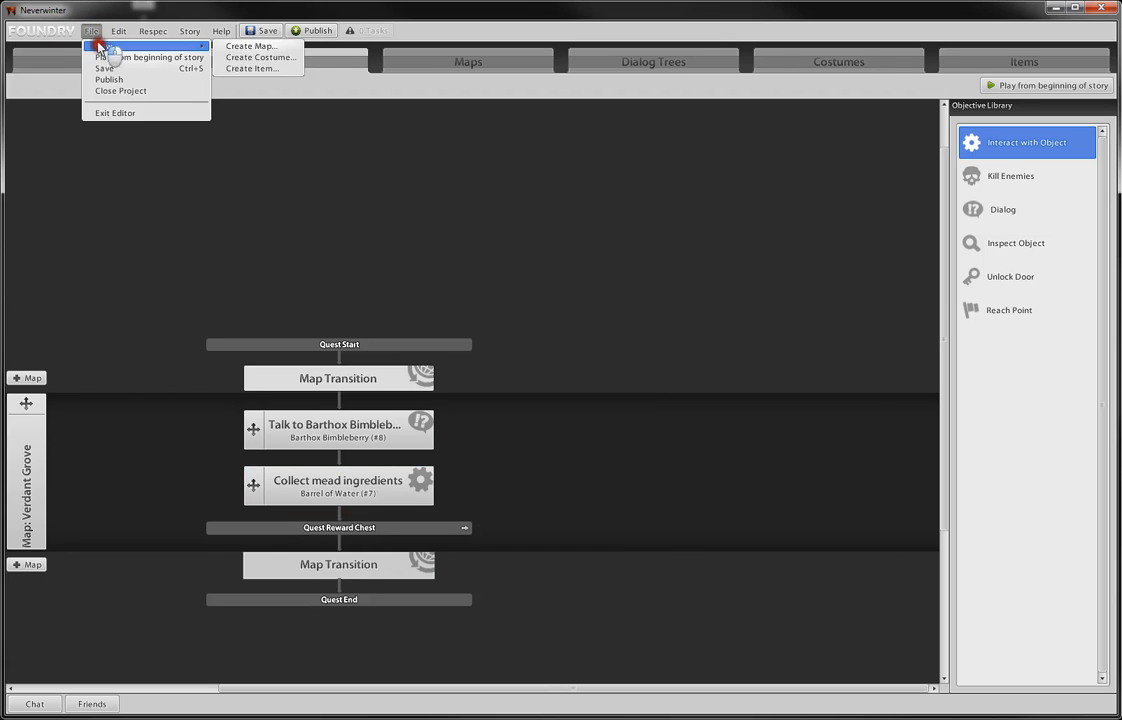
{"action": "left_click", "coordinate": [108, 68]}
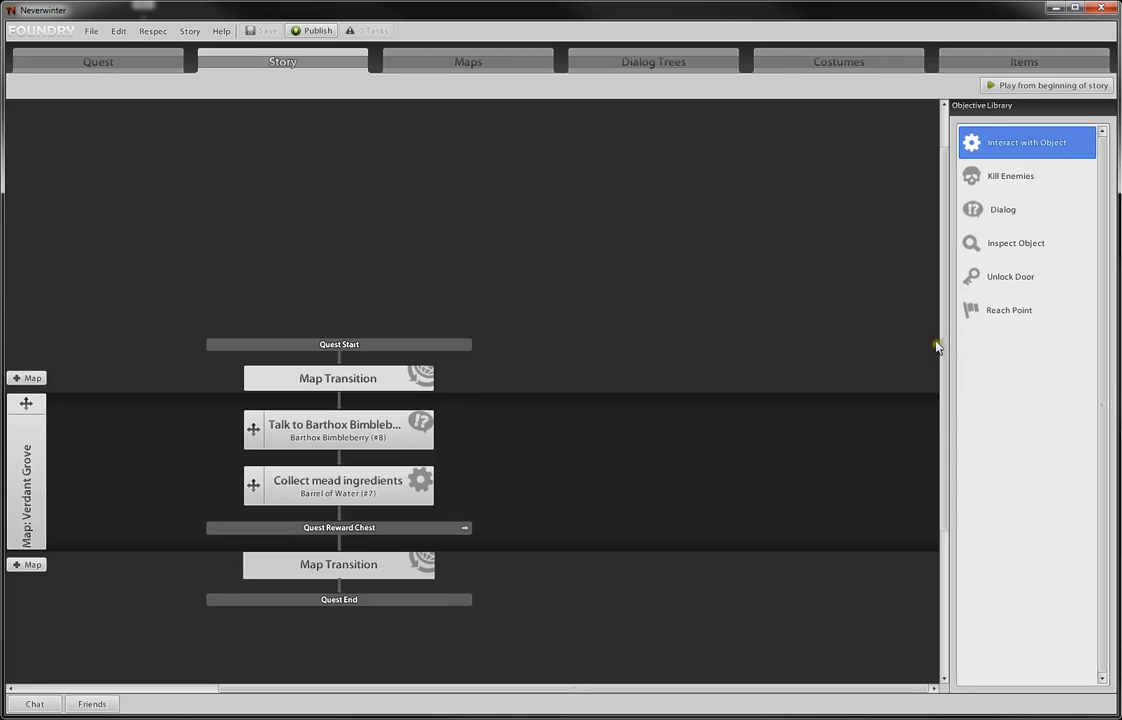
- Add a second Interact with Object objective between Collect mead ingredients and the Quest Reward Chest
{"action": "left_click_drag", "start_coordinate": [972, 141], "coordinate": [346, 513]}
{"action": "left_click", "coordinate": [366, 545]}
{"action": "left_click", "coordinate": [560, 267]}
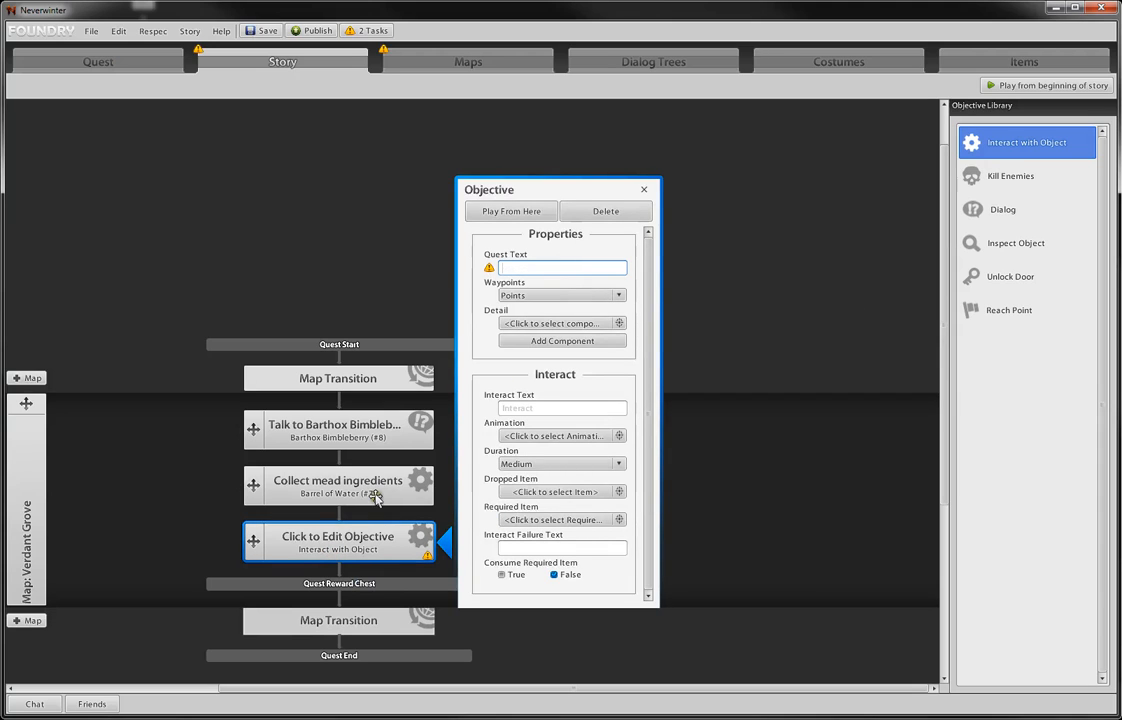
{"action": "left_click", "coordinate": [644, 190]}
- Change the quest text of the Collect mead ingredients objective to "Collect barrel of water"
{"action": "left_click", "coordinate": [338, 484]}
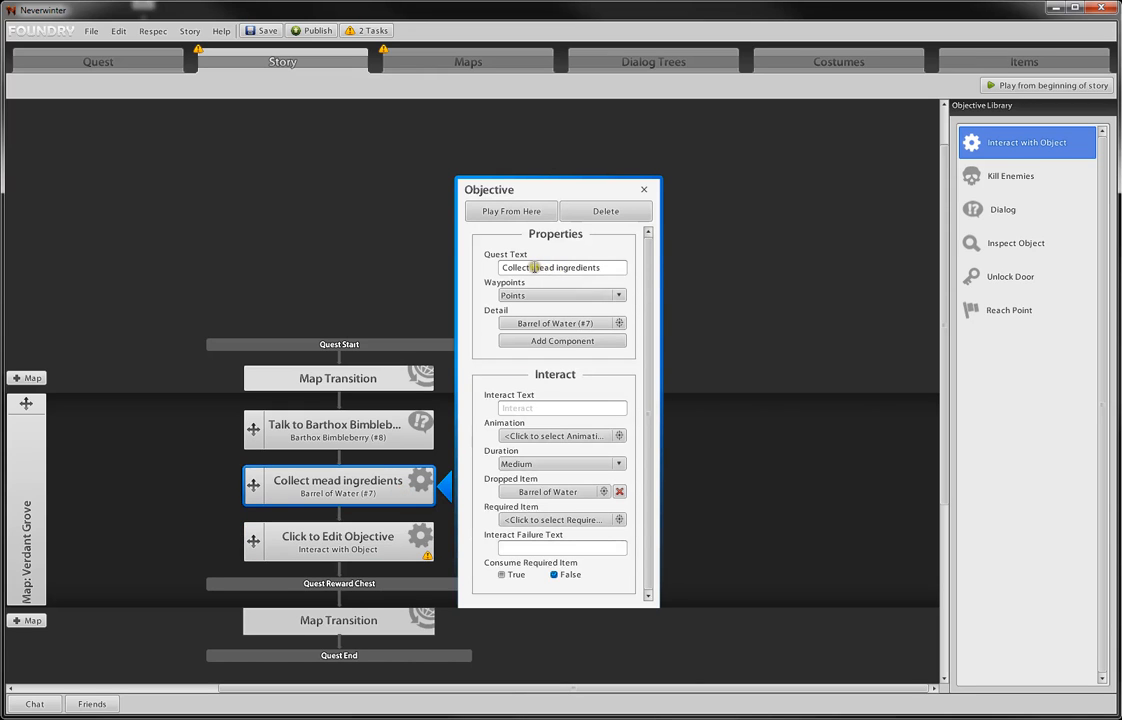
{"action": "left_click_drag", "start_coordinate": [535, 267], "coordinate": [656, 267]}
{"action": "key", "text": "BackSpace"}
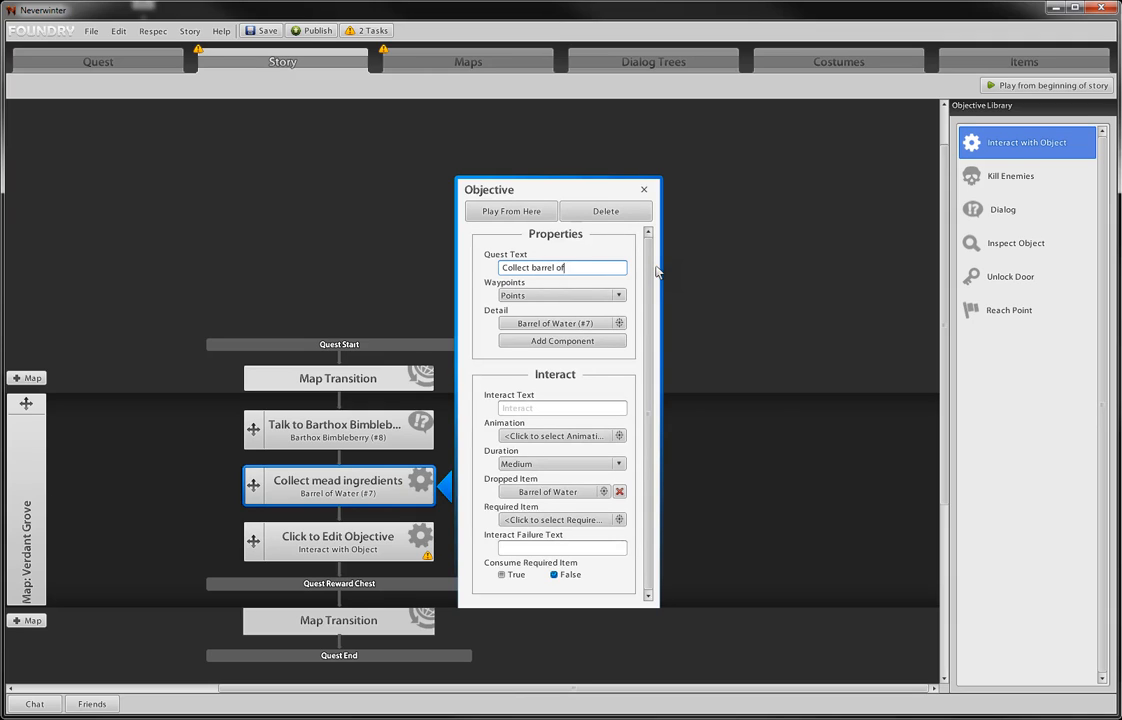
{"action": "type", "text": "barrel of water"}
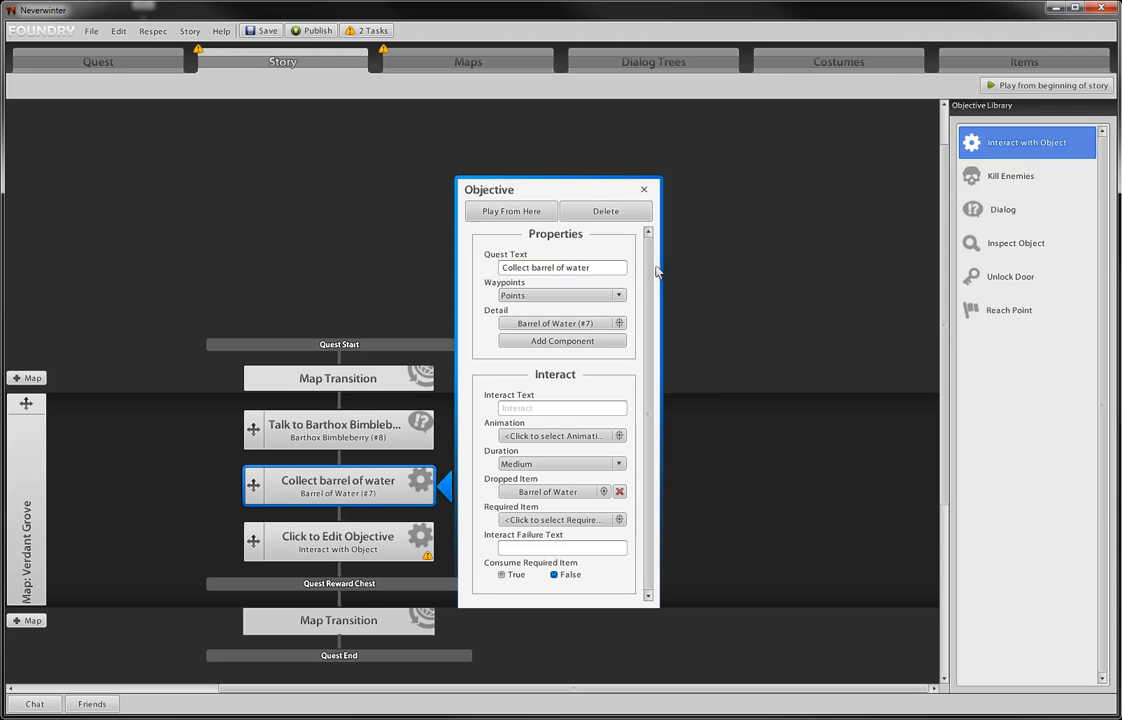
{"action": "left_click", "coordinate": [644, 189]}
- Set the newly added objective's quest text to "Find some honey" and its detail component to Hive of bees (#10)
{"action": "left_click", "coordinate": [310, 536]}
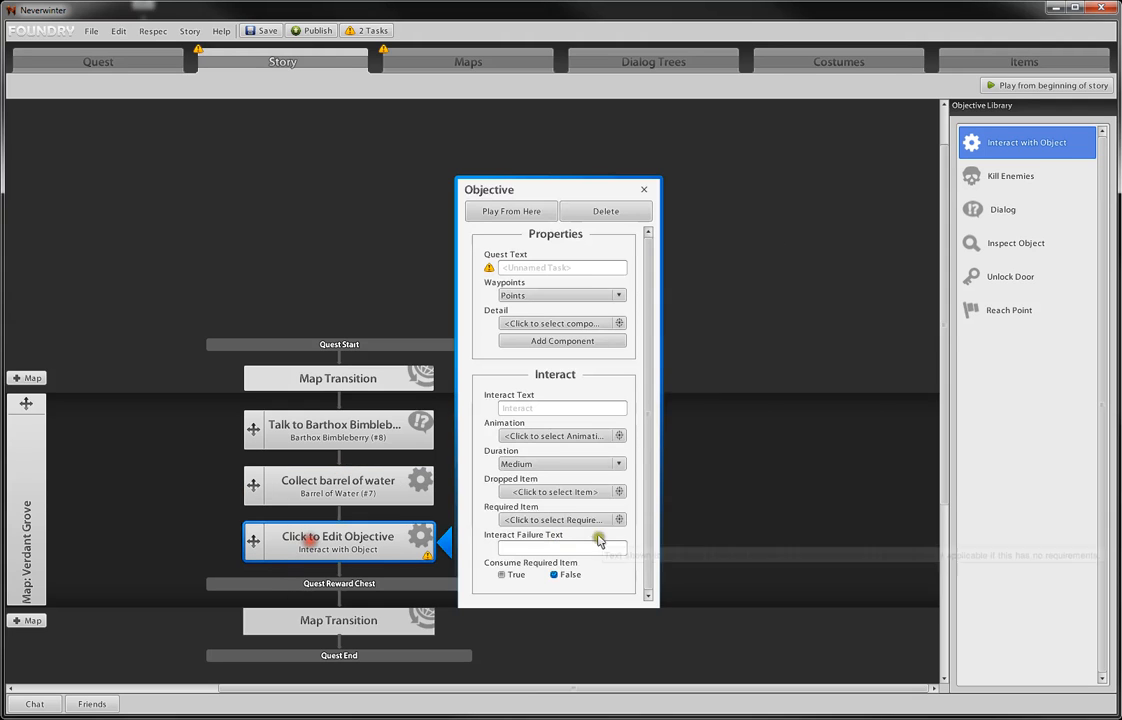
{"action": "left_click", "coordinate": [583, 261]}
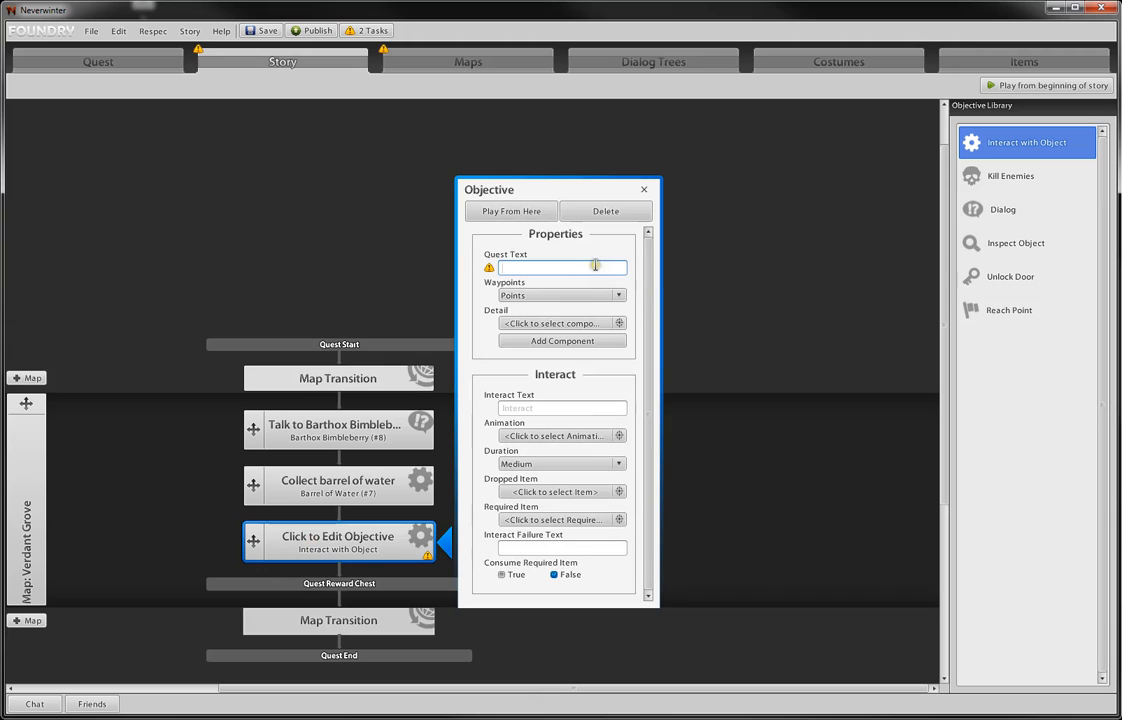
{"action": "type", "text": "Find some honey"}
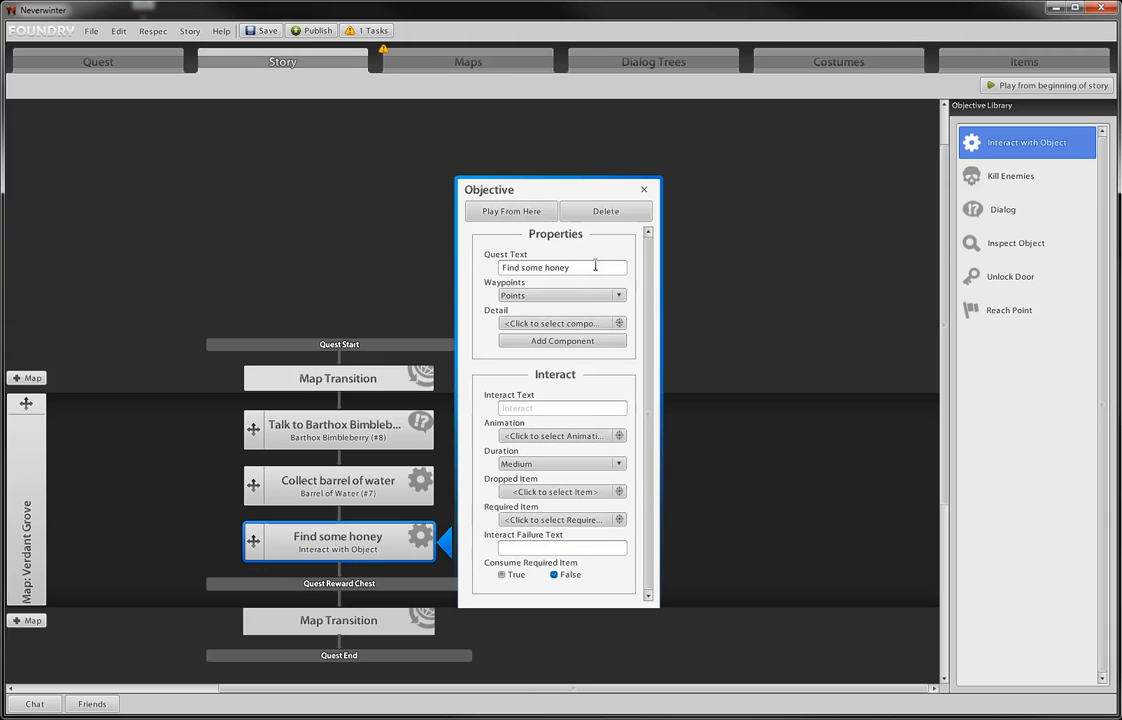
{"action": "left_click", "coordinate": [520, 323]}
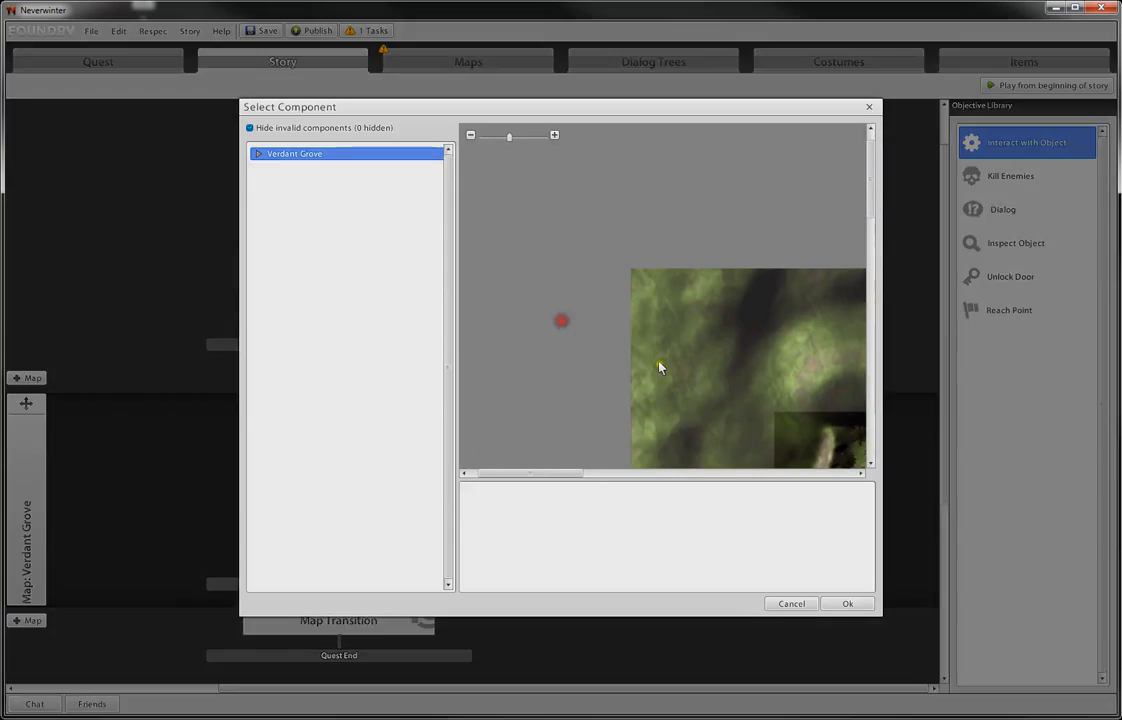
{"action": "left_click", "coordinate": [257, 154]}
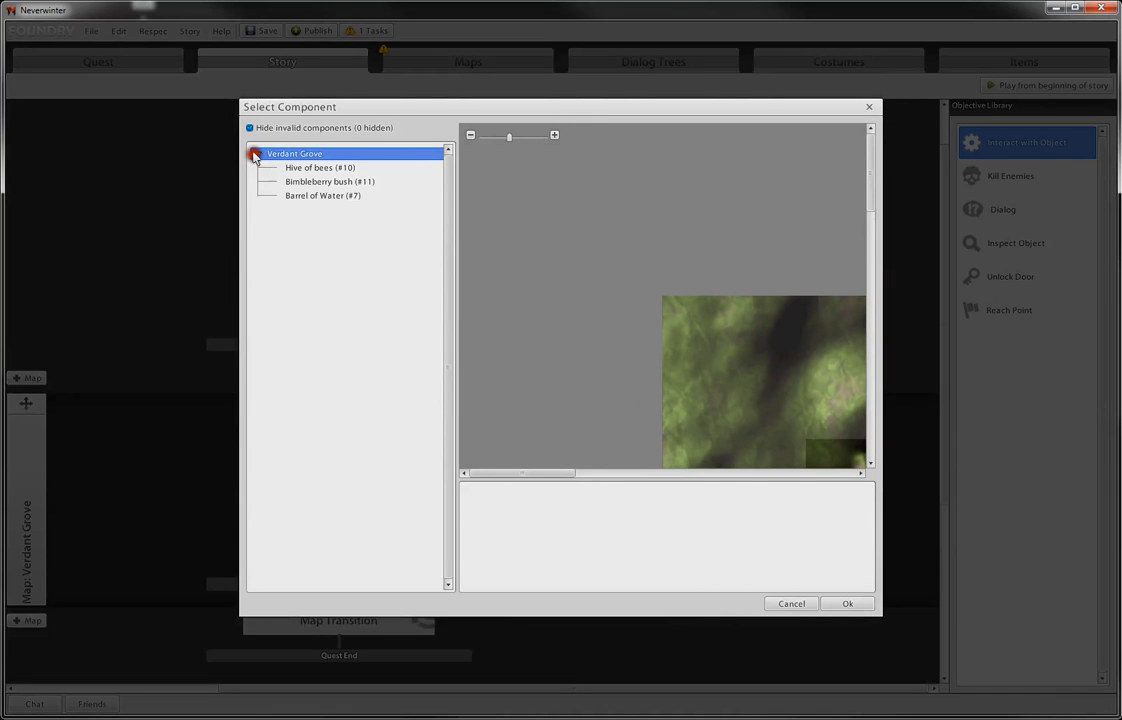
{"action": "left_click", "coordinate": [300, 168]}
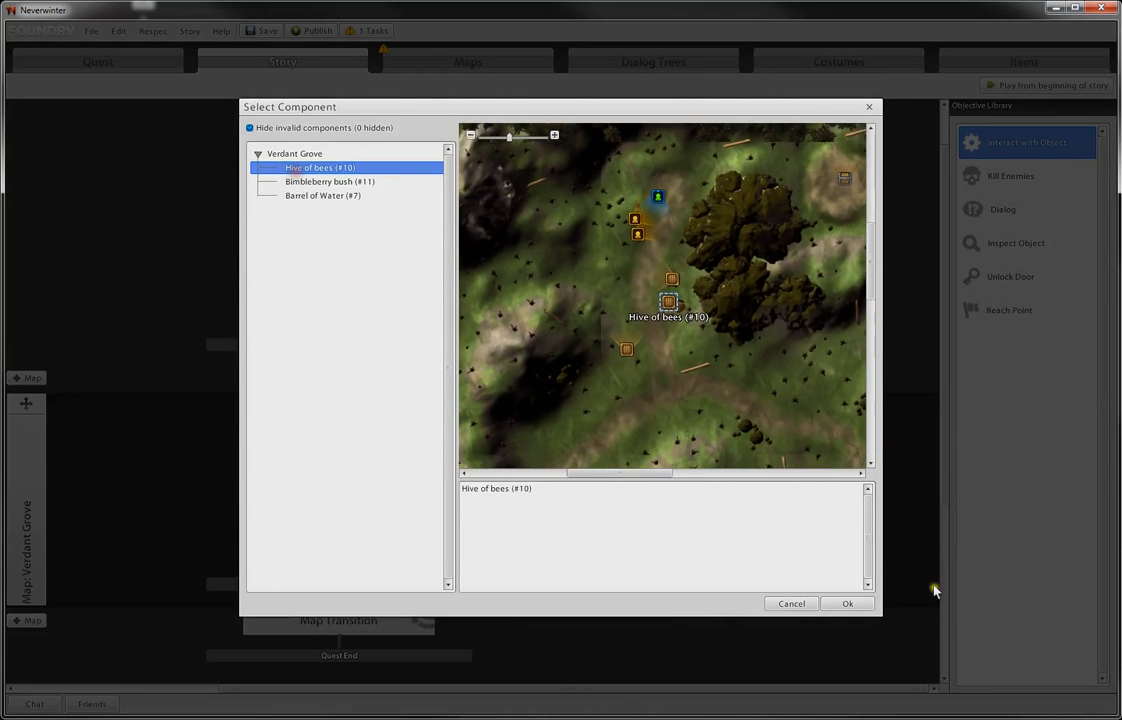
{"action": "left_click", "coordinate": [850, 604]}
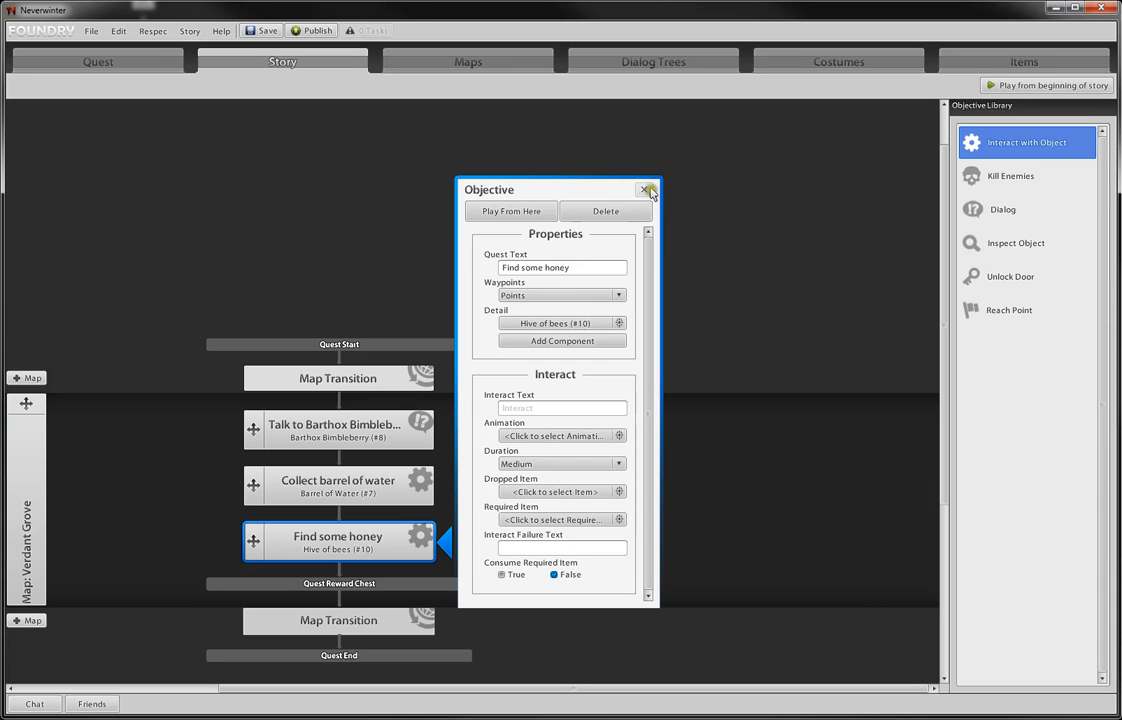
- Choose Honey as the dropped item of the Find some honey objective
{"action": "left_click", "coordinate": [525, 491]}
{"action": "left_click", "coordinate": [773, 229]}
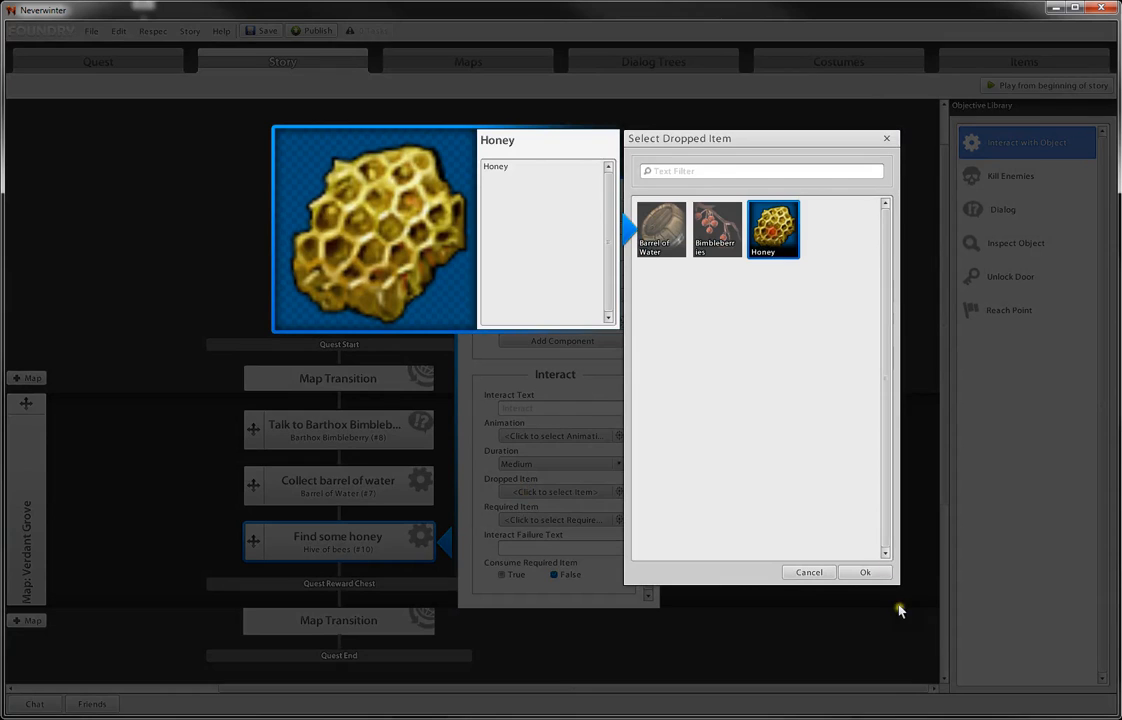
- Assign Honey as the dropped item of the "Find some honey" objective and close its properties
{"action": "left_click", "coordinate": [865, 572]}
{"action": "left_click", "coordinate": [644, 190]}
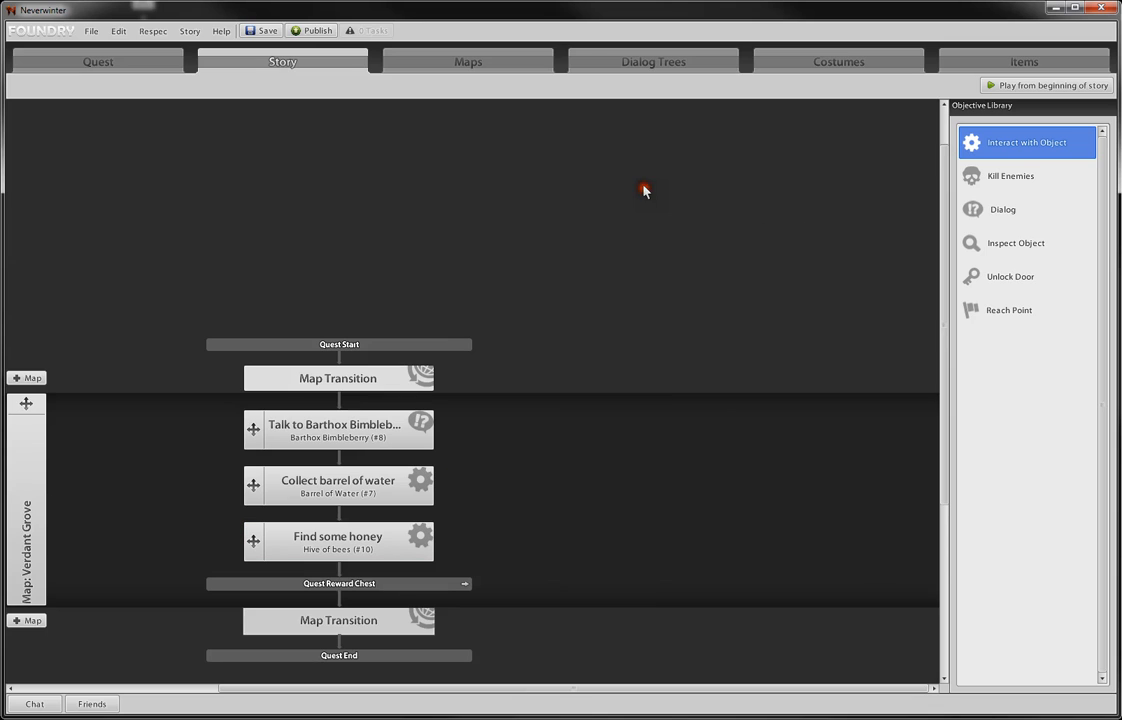
- Add an Interact with Object objective below "Find some honey" with the quest text "Find some Bimbleberries"
{"action": "left_click_drag", "start_coordinate": [1008, 152], "coordinate": [363, 571]}
{"action": "left_click", "coordinate": [356, 598]}
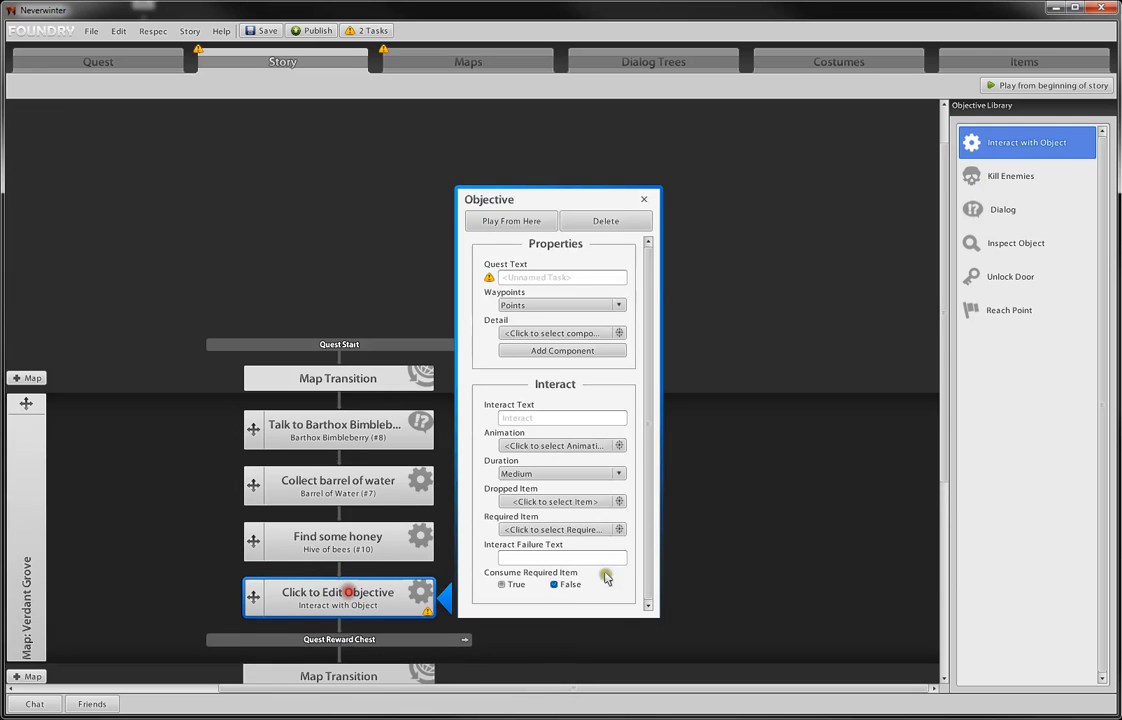
{"action": "left_click", "coordinate": [564, 277]}
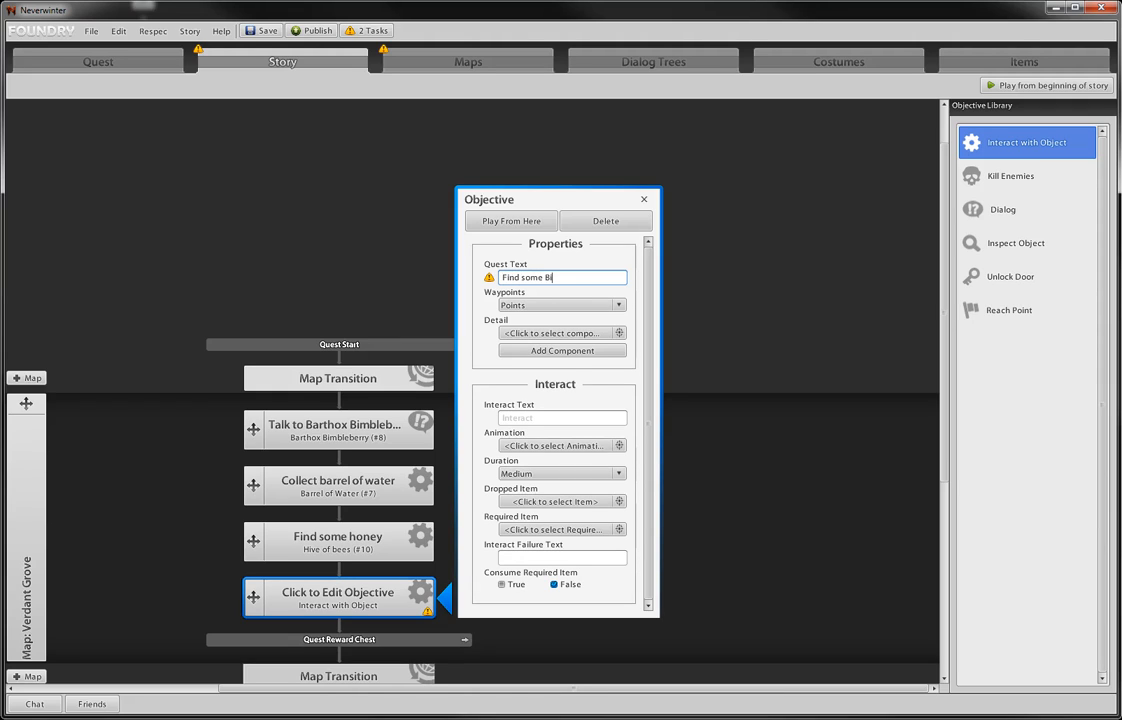
{"action": "type", "text": "Find some Bimbleberries"}
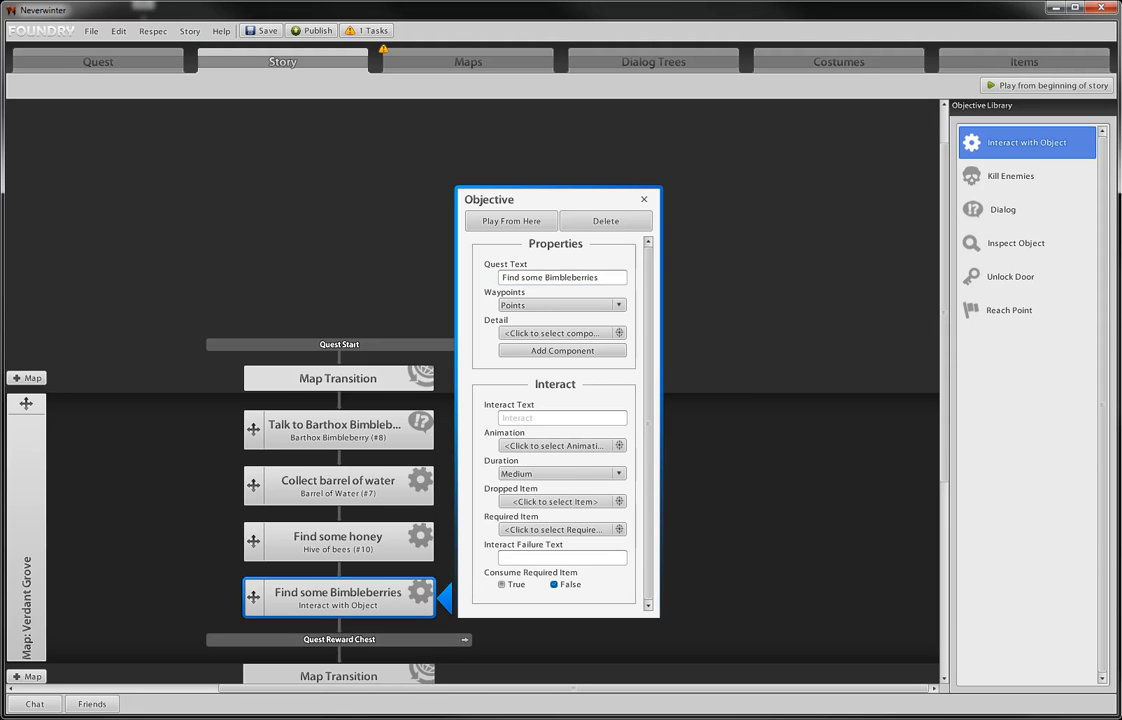
- Link the "Find some Bimbleberries" objective to the Bimbleberry bush component on the Verdant Grove map
{"action": "left_click", "coordinate": [601, 332]}
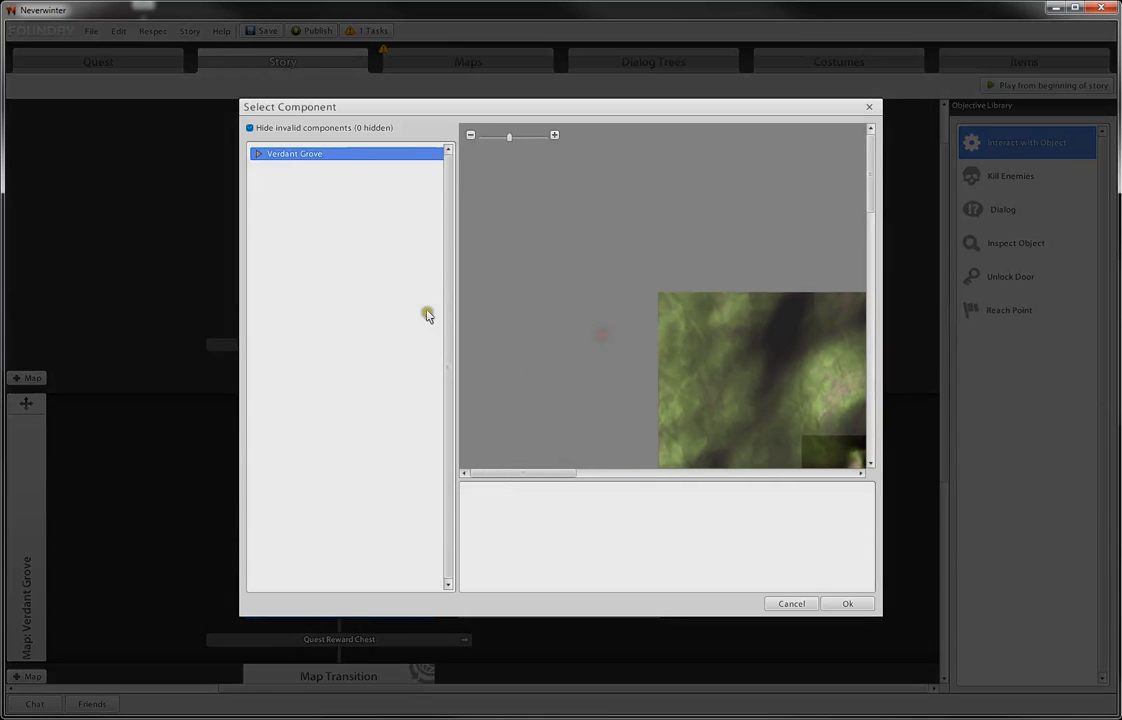
{"action": "left_click", "coordinate": [259, 153]}
{"action": "left_click", "coordinate": [300, 181]}
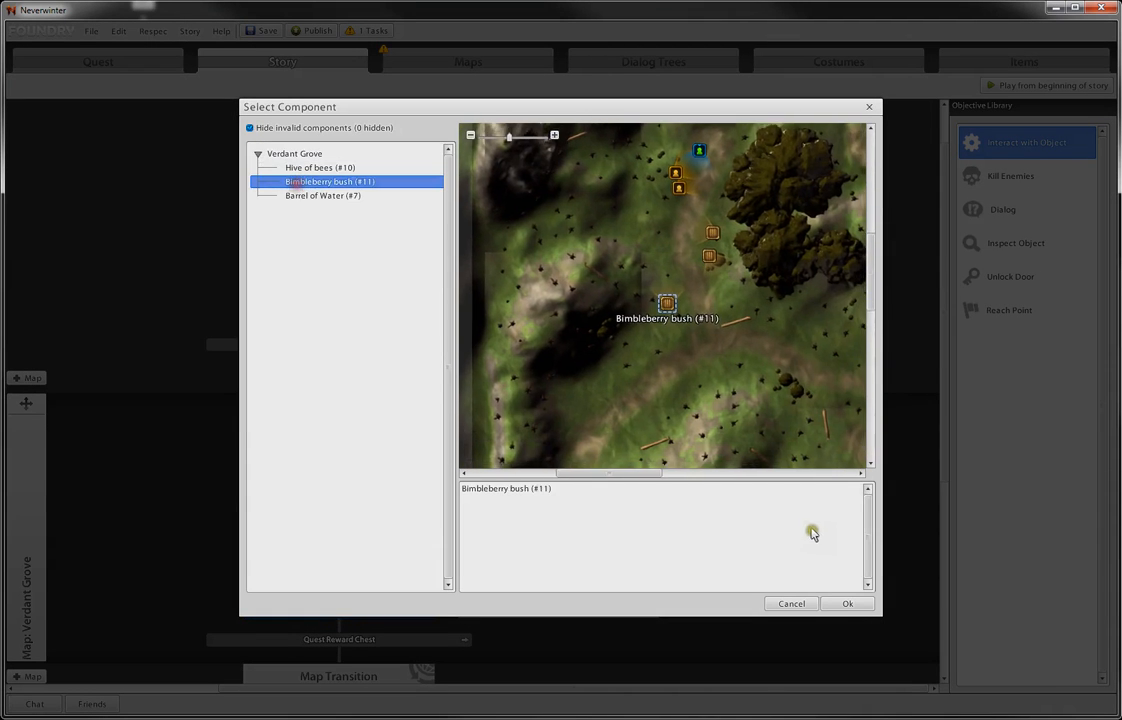
{"action": "left_click", "coordinate": [844, 603]}
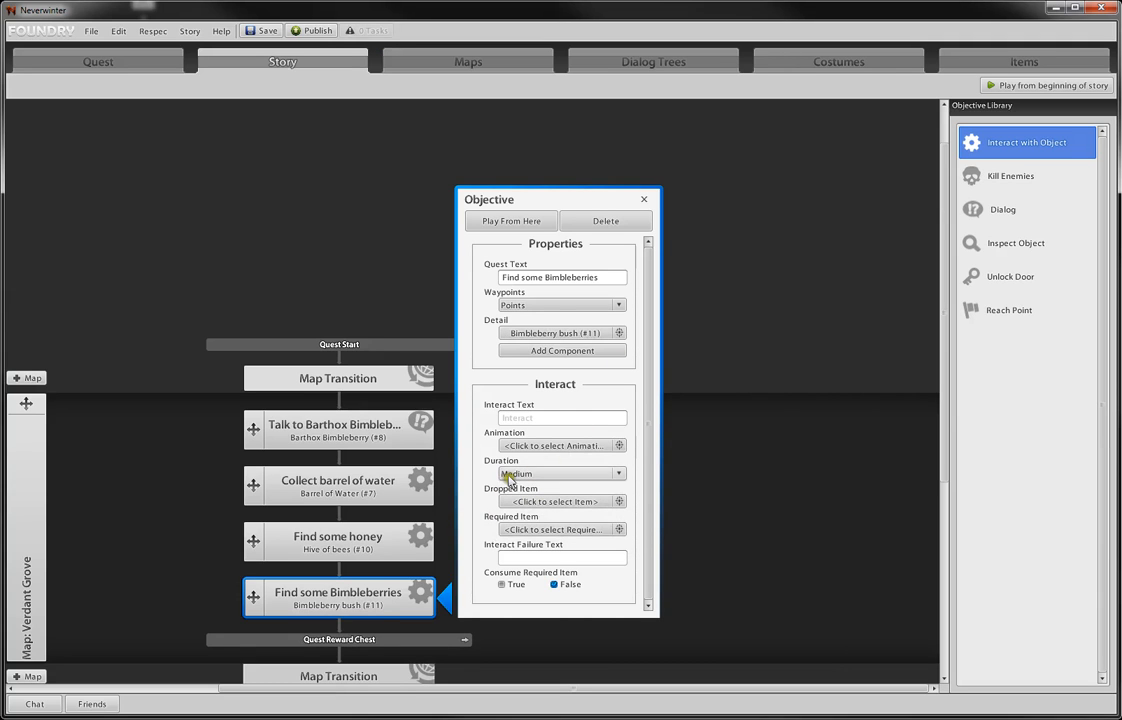
- Assign Bimbleberries as the dropped item of the "Find some Bimbleberries" objective and close its properties
{"action": "left_click", "coordinate": [524, 502]}
{"action": "left_click", "coordinate": [717, 229]}
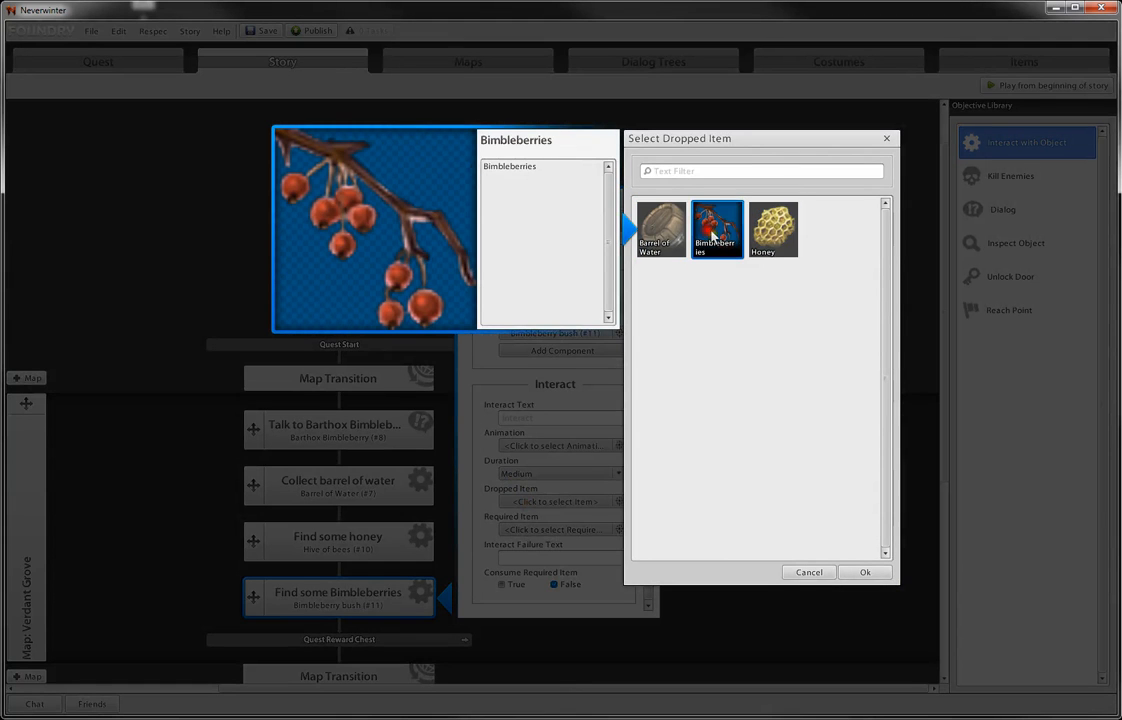
{"action": "left_click", "coordinate": [860, 572]}
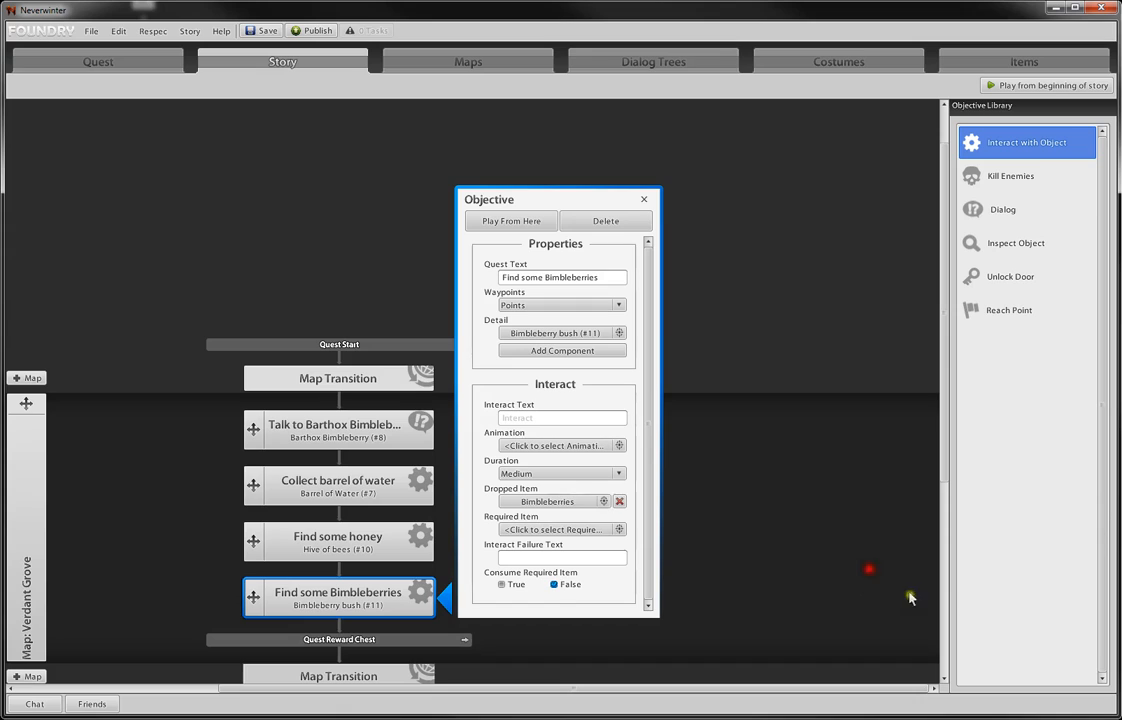
{"action": "left_click", "coordinate": [648, 202]}
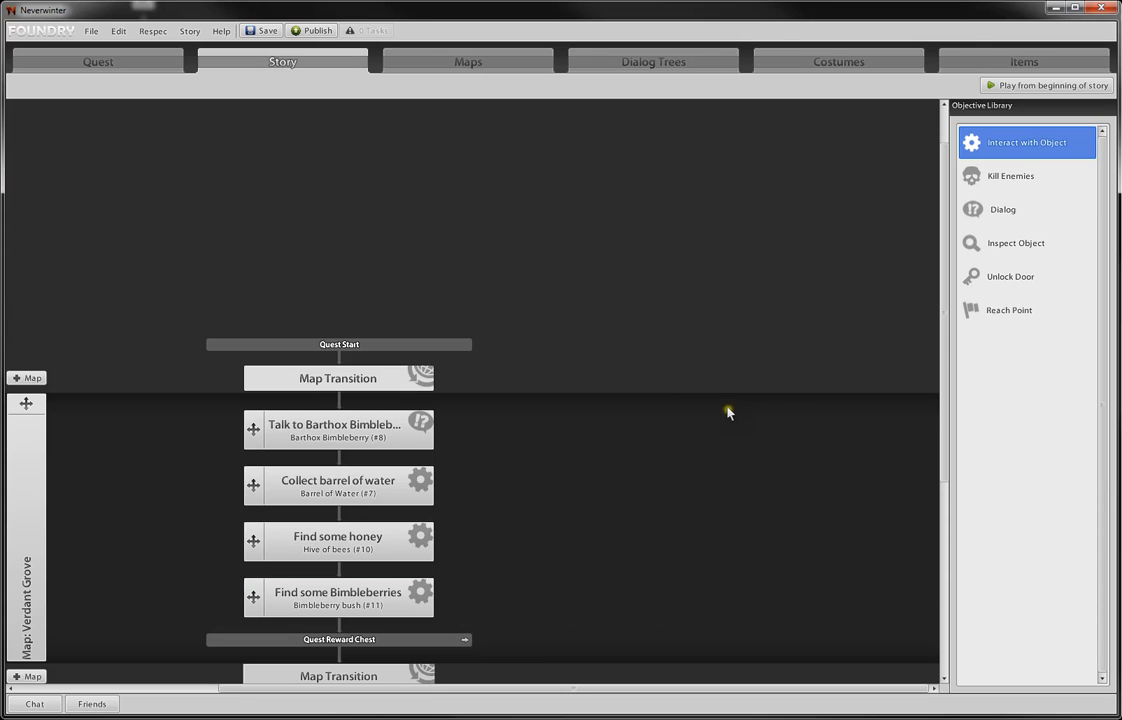
- Add a Dialog objective below "Find some Bimbleberries" with the quest text "Return to Barthox with the ingredients"
{"action": "left_click", "coordinate": [973, 211]}
{"action": "left_click_drag", "start_coordinate": [973, 211], "coordinate": [340, 602]}
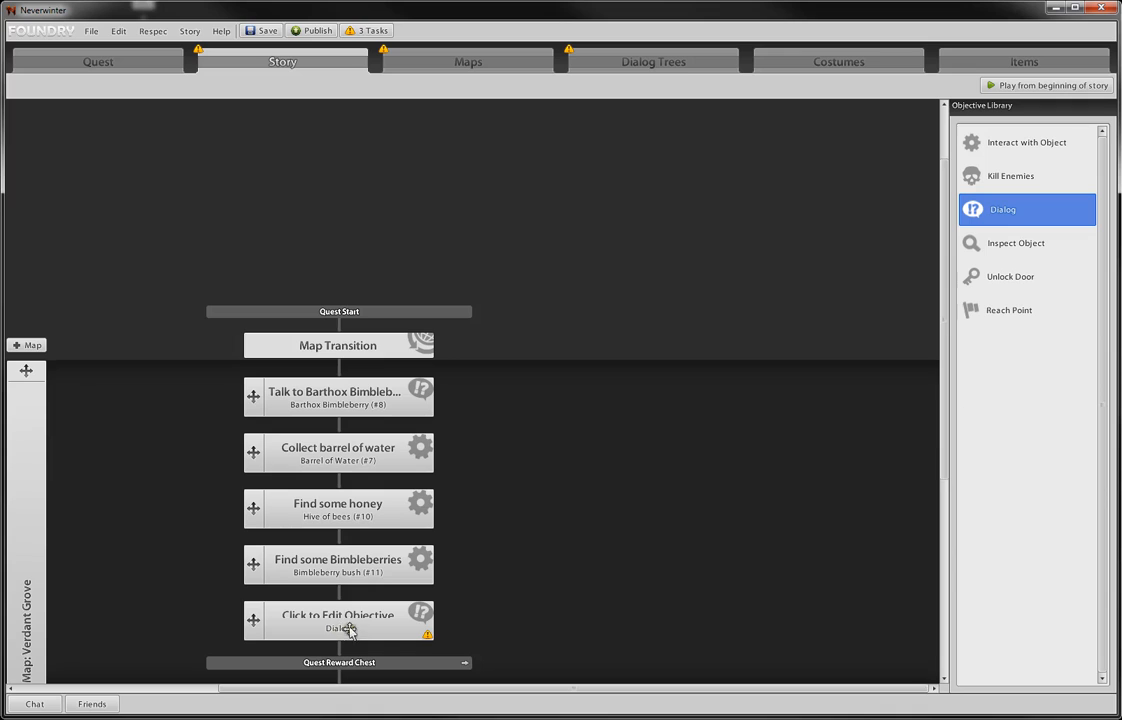
{"action": "left_click", "coordinate": [340, 625]}
{"action": "left_click", "coordinate": [524, 301]}
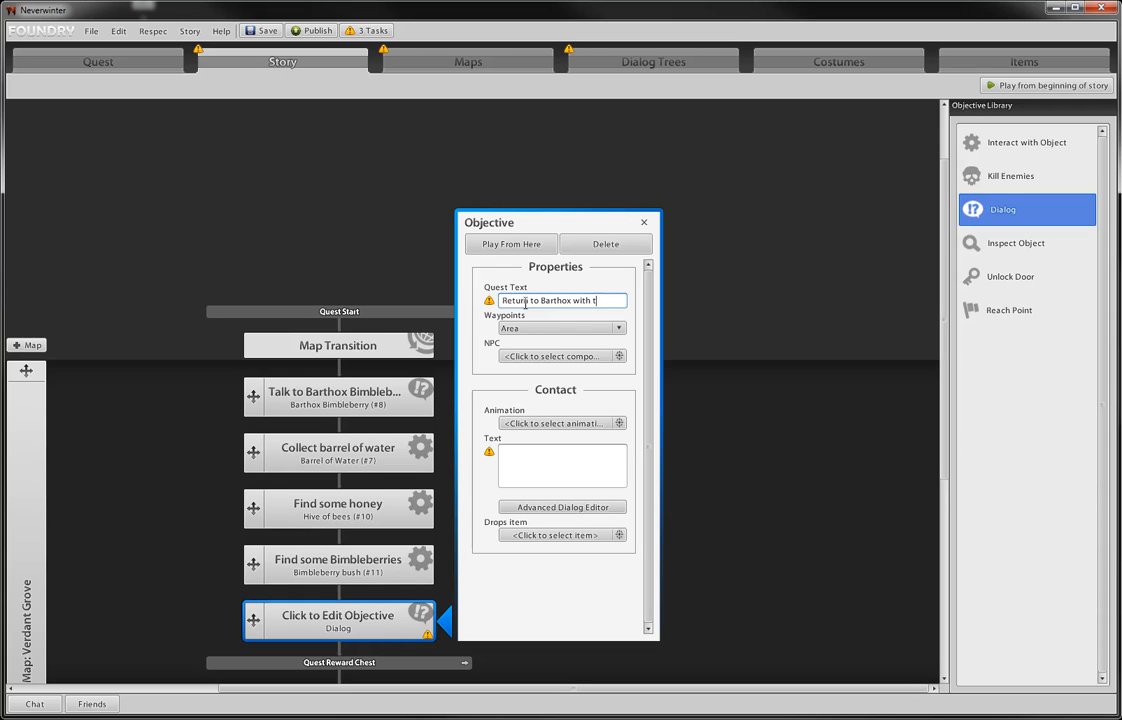
{"action": "type", "text": "gredients"}
{"action": "key", "text": "Return"}
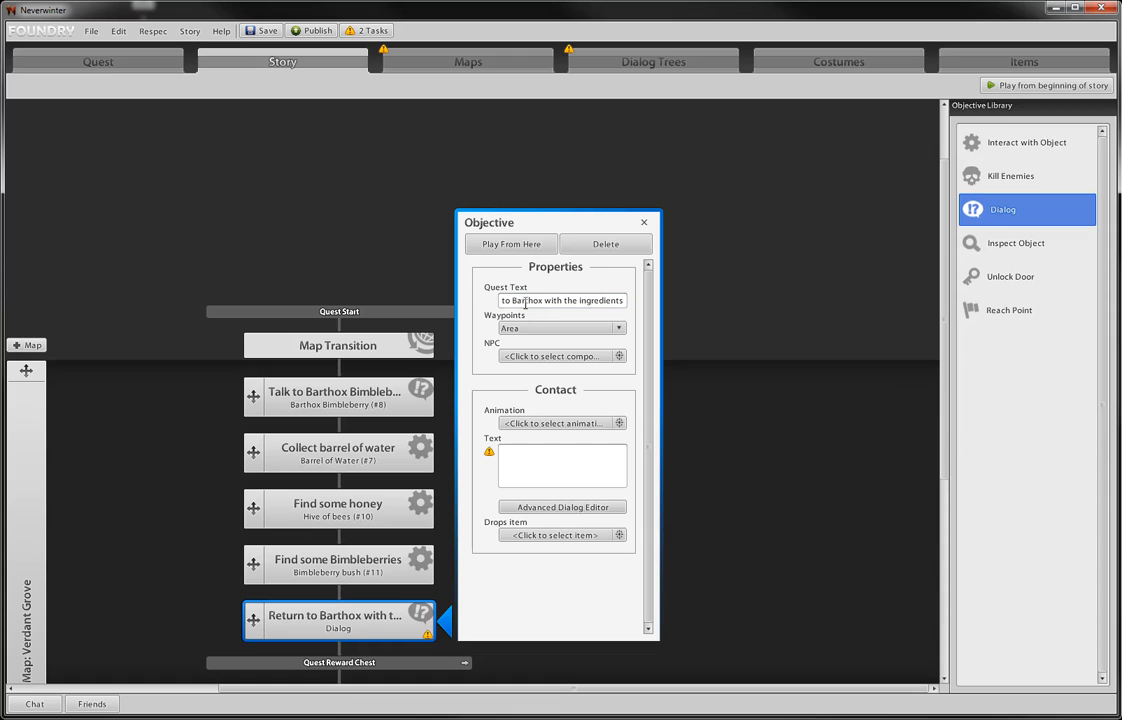
- Assign the looping animation "Talk, pointing" to the contact of the "Return to Barthox" dialog objective
{"action": "left_click", "coordinate": [564, 424]}
{"action": "scroll", "coordinate": [733, 377], "scroll_direction": "down", "scroll_amount": 10}
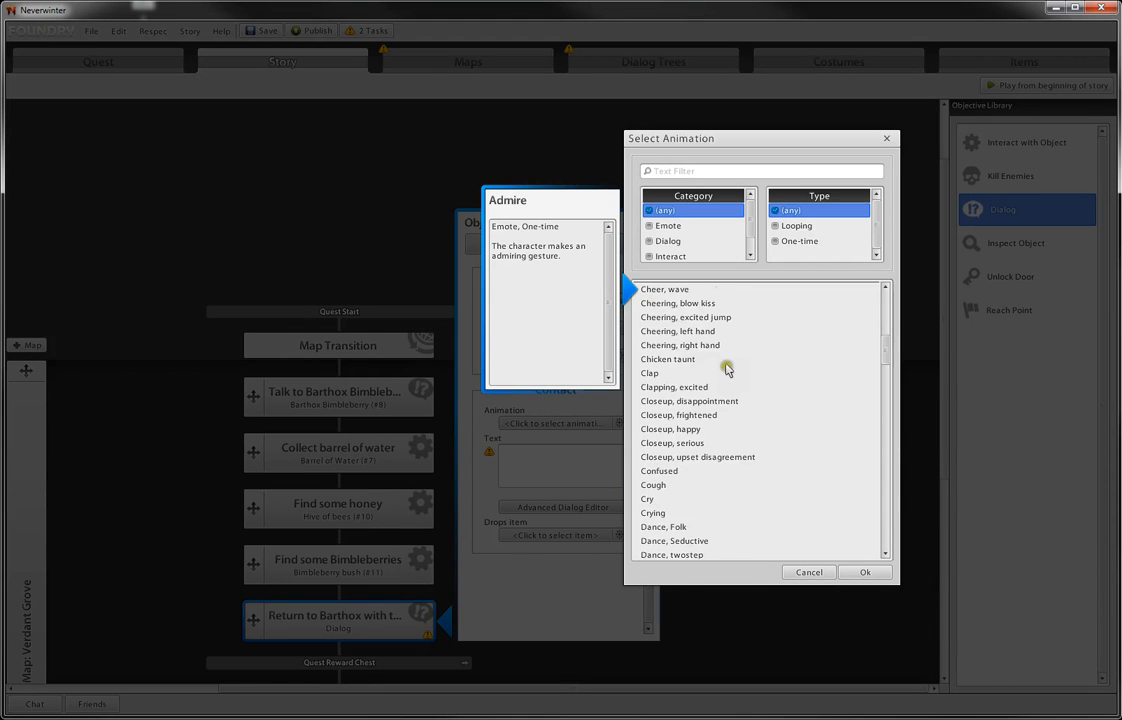
{"action": "left_click", "coordinate": [796, 225]}
{"action": "scroll", "coordinate": [722, 430], "scroll_direction": "down", "scroll_amount": 5}
{"action": "scroll", "coordinate": [740, 350], "scroll_direction": "down", "scroll_amount": 8}
{"action": "scroll", "coordinate": [741, 350], "scroll_direction": "down", "scroll_amount": 2}
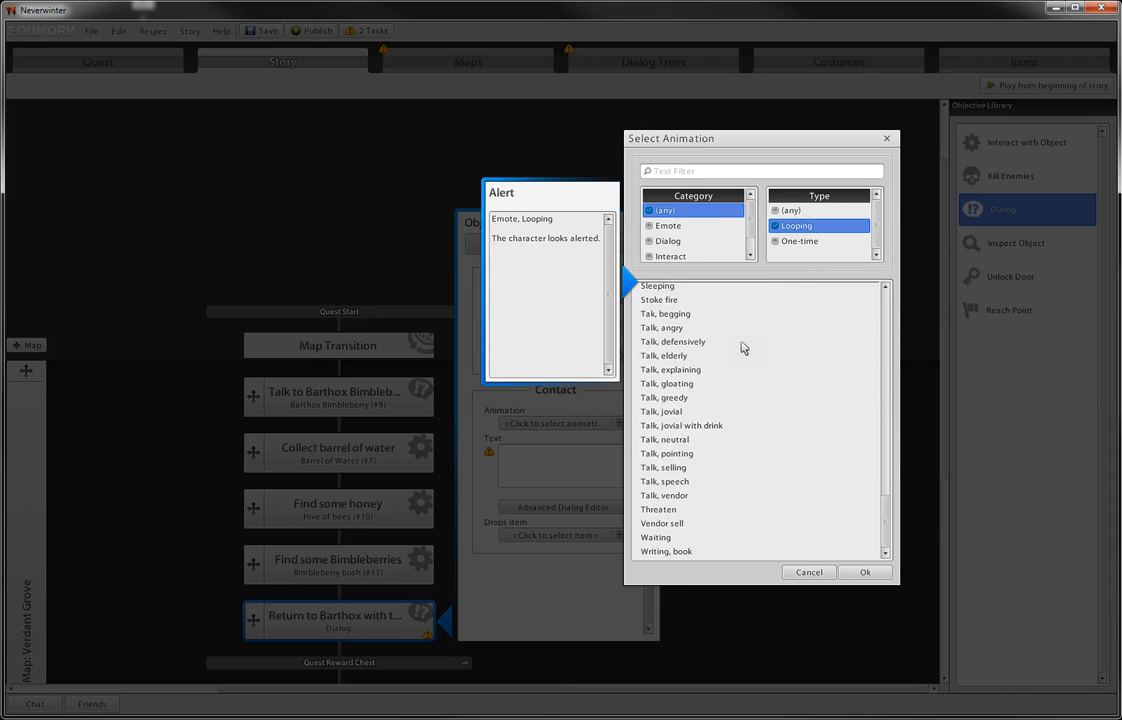
{"action": "left_click", "coordinate": [695, 453]}
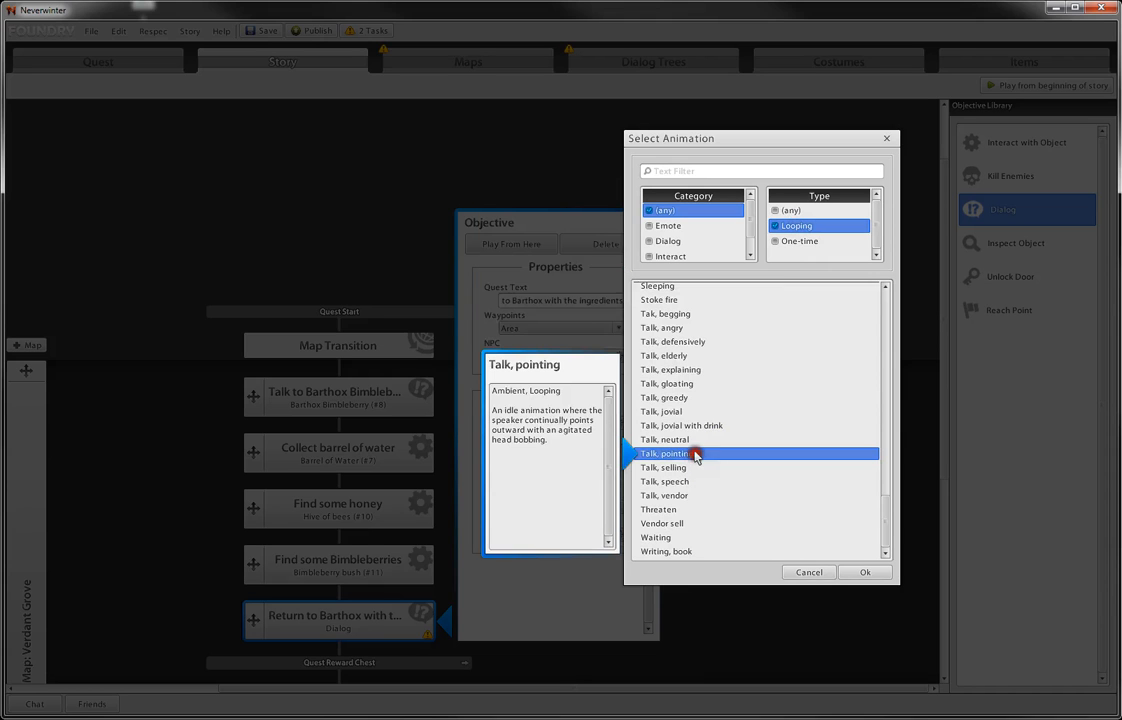
{"action": "left_click", "coordinate": [868, 572]}
- Enter the contact text "Hello [Nickname], did you get the requirements?" using the nickname placeholder, and close the objective
{"action": "left_click", "coordinate": [552, 453]}
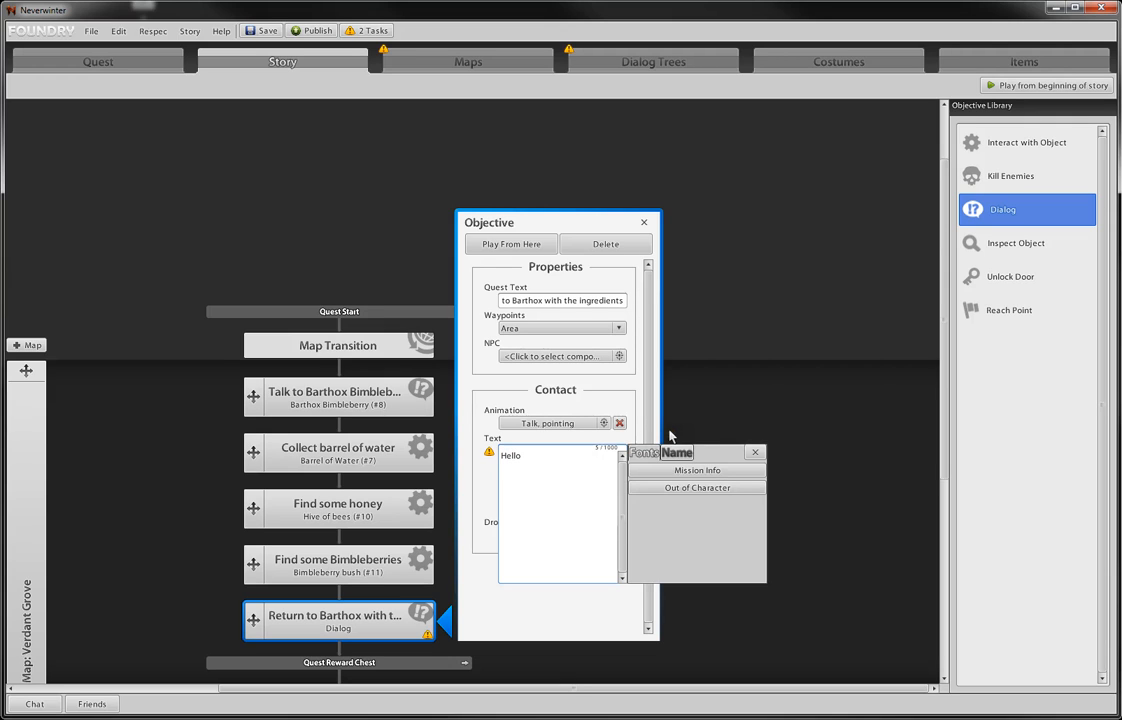
{"action": "left_click", "coordinate": [677, 452]}
{"action": "left_click", "coordinate": [687, 473]}
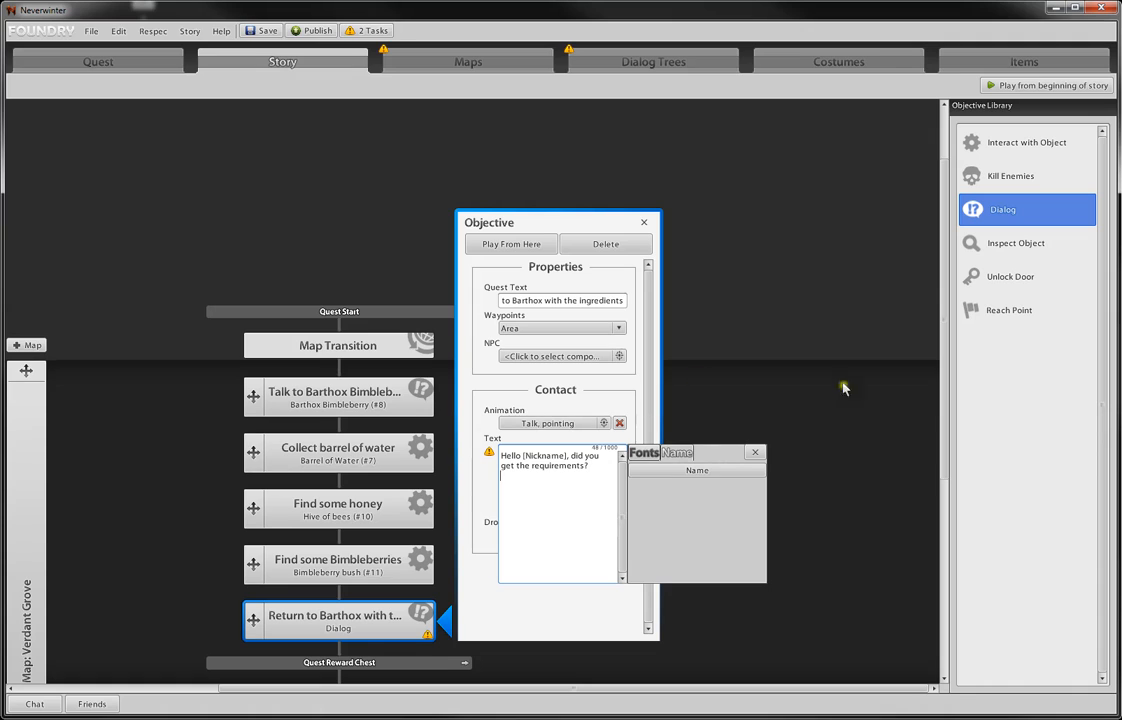
{"action": "type", "text": "[Nickname]"}
{"action": "left_click_drag", "start_coordinate": [574, 483], "coordinate": [355, 470]}
{"action": "key", "text": "BackSpace"}
{"action": "left_click", "coordinate": [752, 454]}
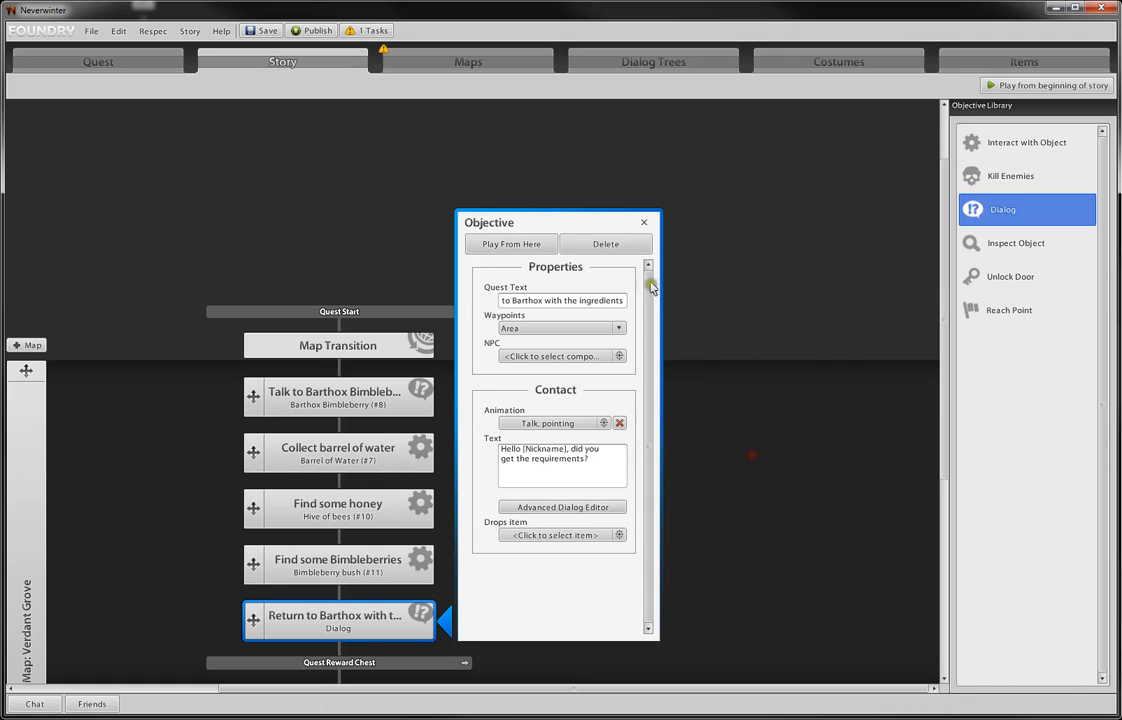
{"action": "left_click", "coordinate": [644, 223]}
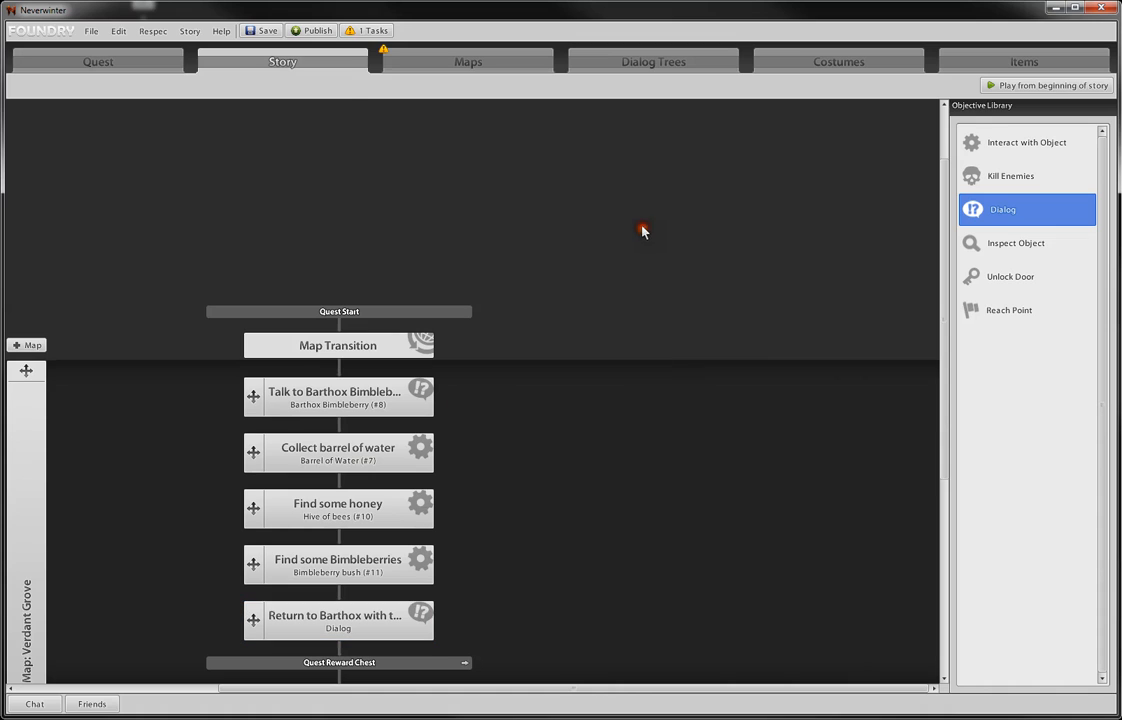
- Examine the pre-publish task list and the component on the Verdant Grove map that its open task refers to
{"action": "left_click", "coordinate": [91, 31]}
{"action": "left_click", "coordinate": [97, 72]}
{"action": "left_click", "coordinate": [356, 33]}
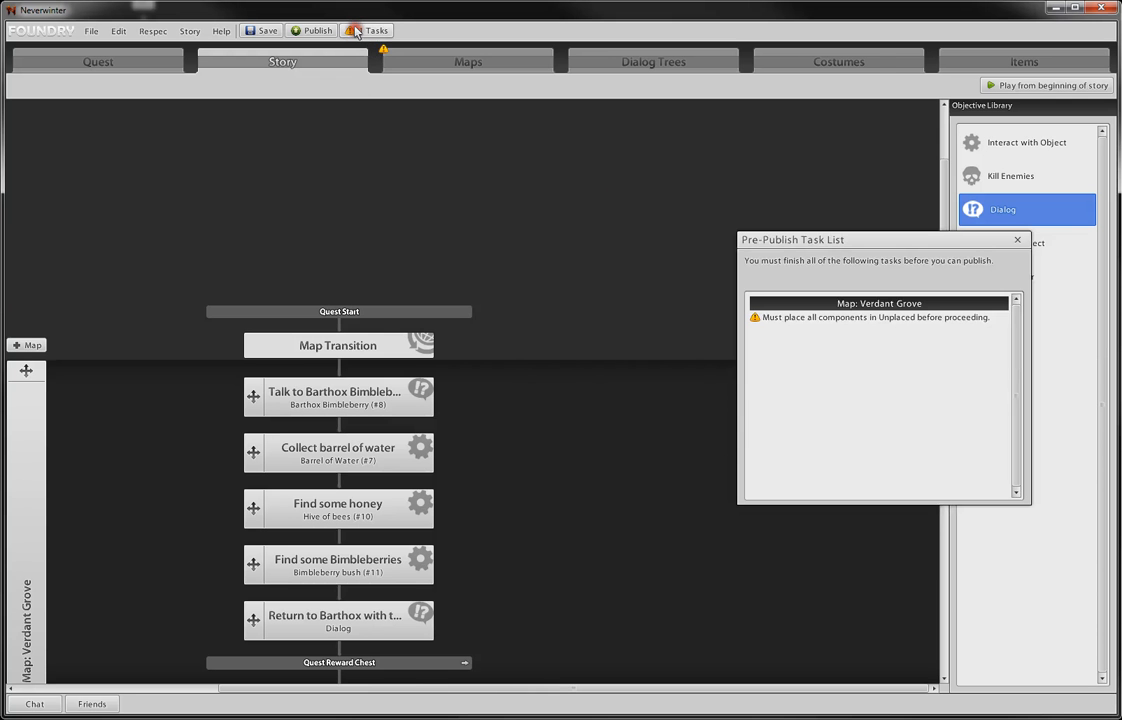
{"action": "left_click", "coordinate": [840, 319]}
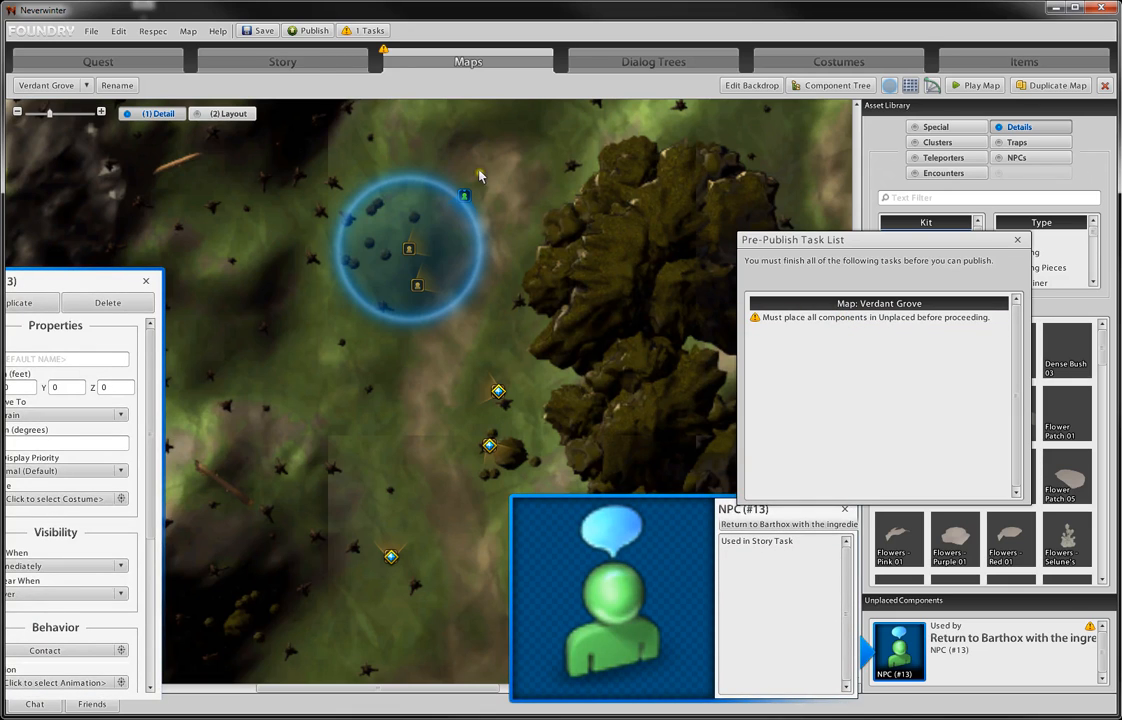
{"action": "left_click", "coordinate": [300, 67]}
{"action": "left_click", "coordinate": [470, 68]}
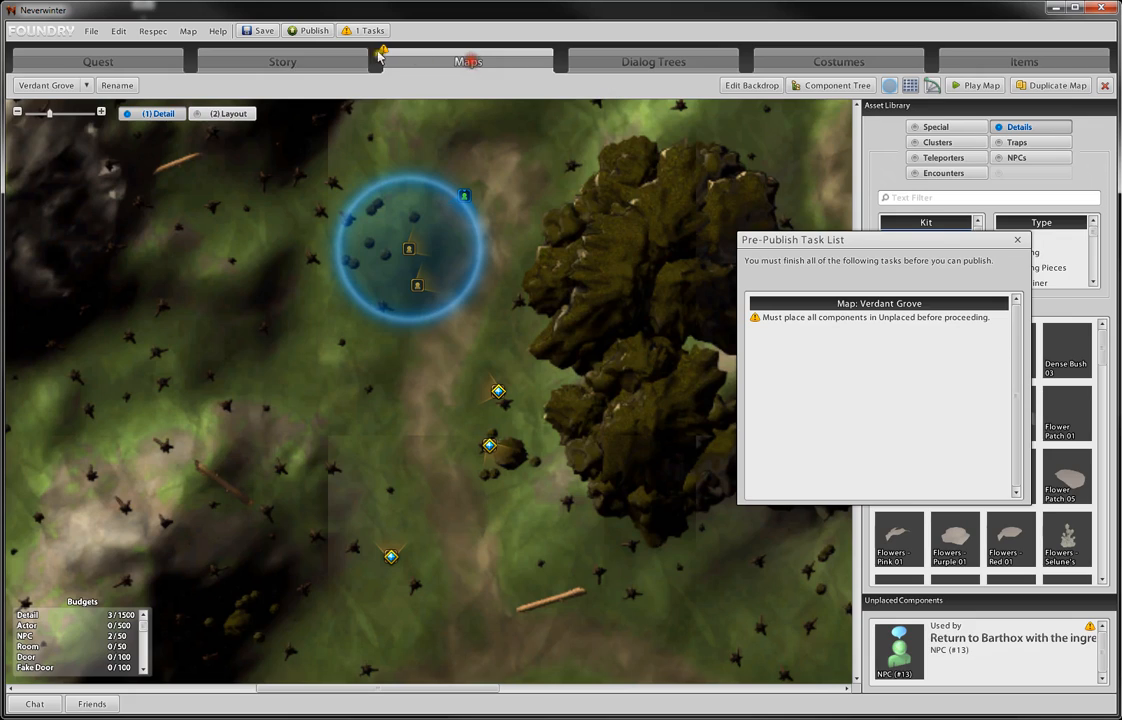
- Assign Barthox Bimbleberry as the NPC of the "Return to Barthox" story objective, closing its properties and the task list
{"action": "left_click", "coordinate": [300, 63]}
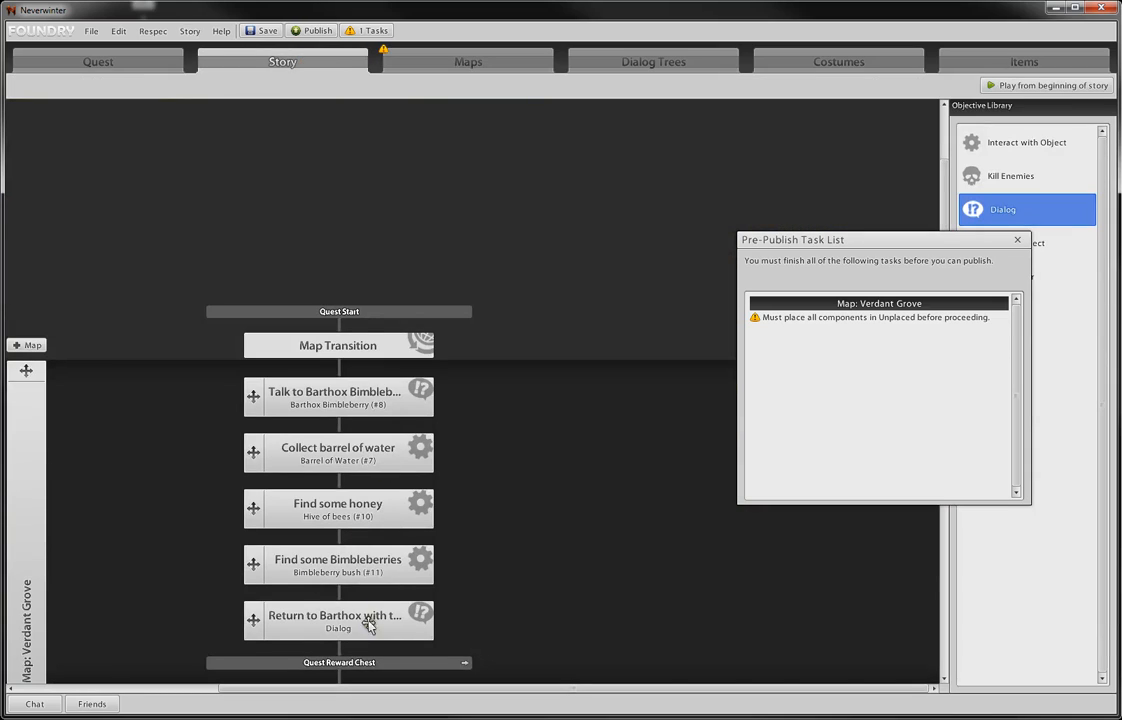
{"action": "left_click", "coordinate": [325, 618]}
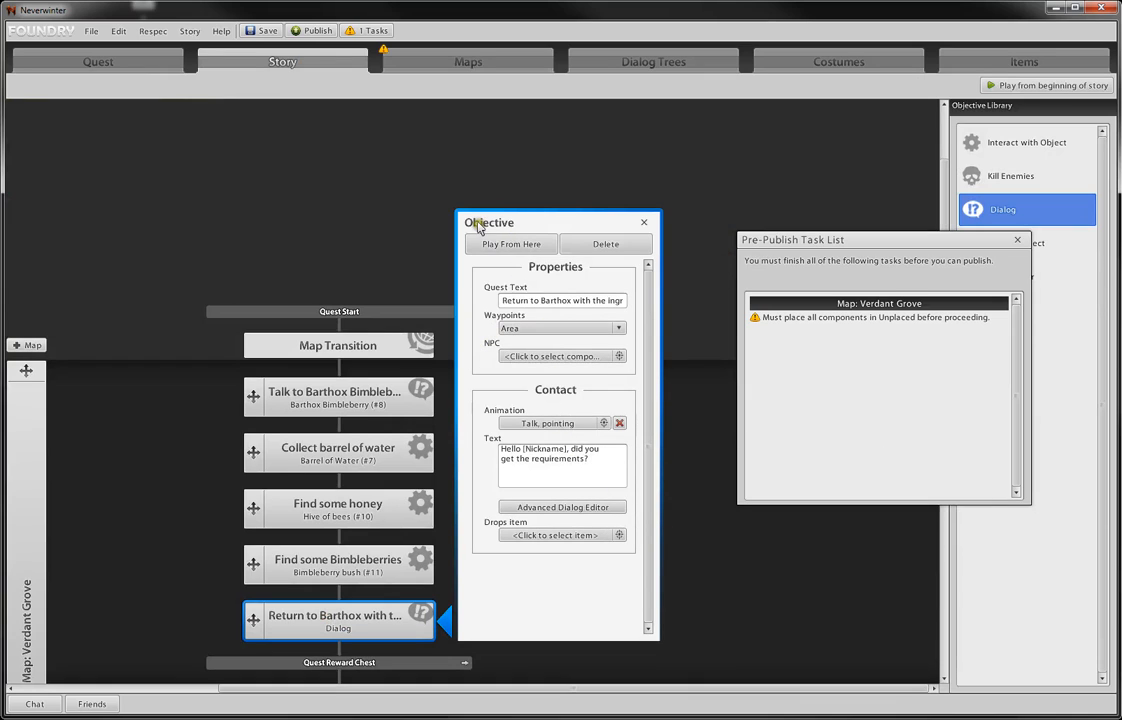
{"action": "left_click", "coordinate": [551, 357]}
{"action": "left_click", "coordinate": [256, 154]}
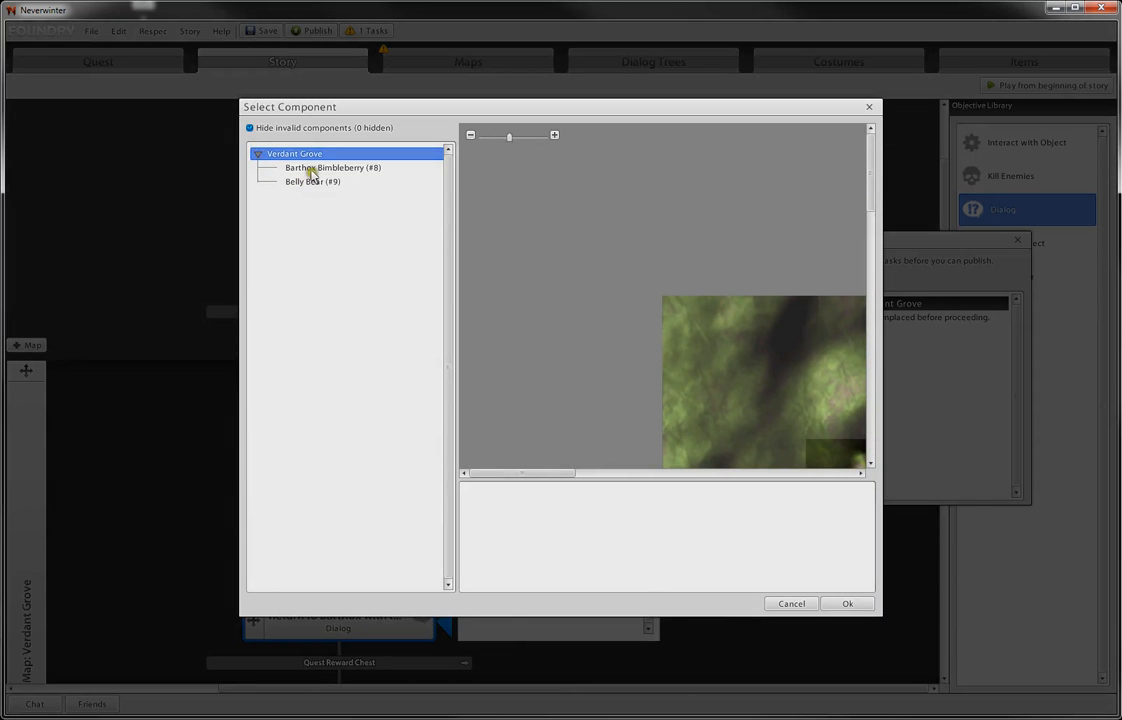
{"action": "left_click", "coordinate": [312, 168]}
{"action": "left_click", "coordinate": [849, 603]}
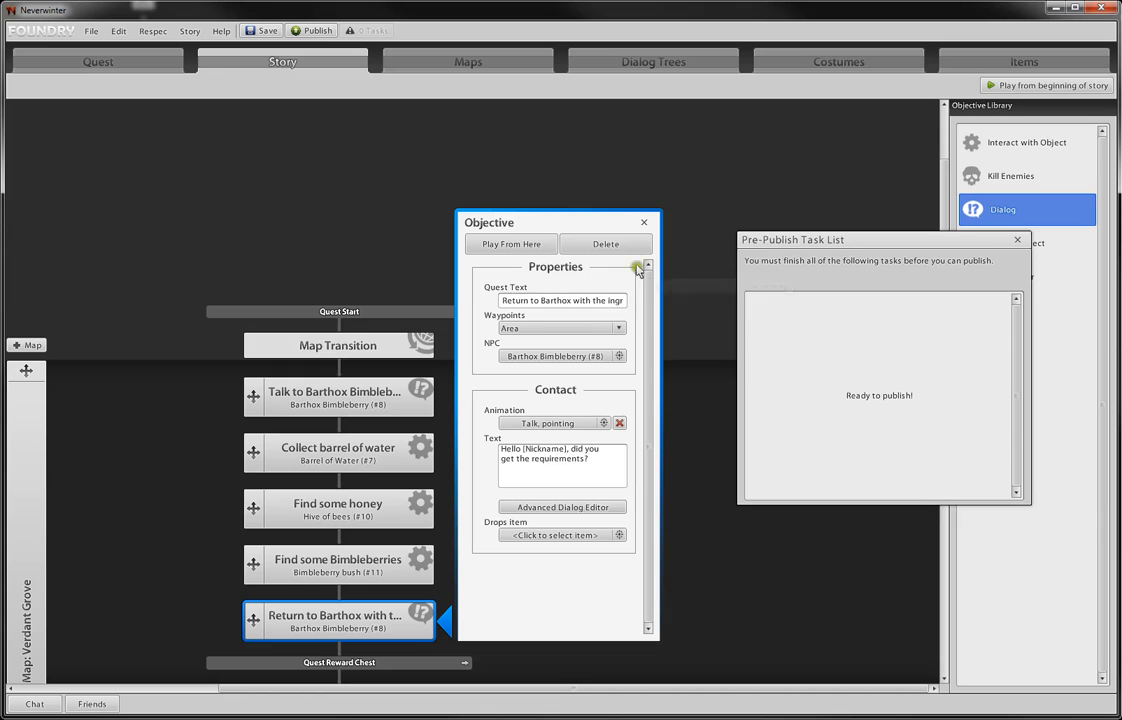
{"action": "left_click", "coordinate": [644, 222]}
{"action": "left_click", "coordinate": [1017, 240]}
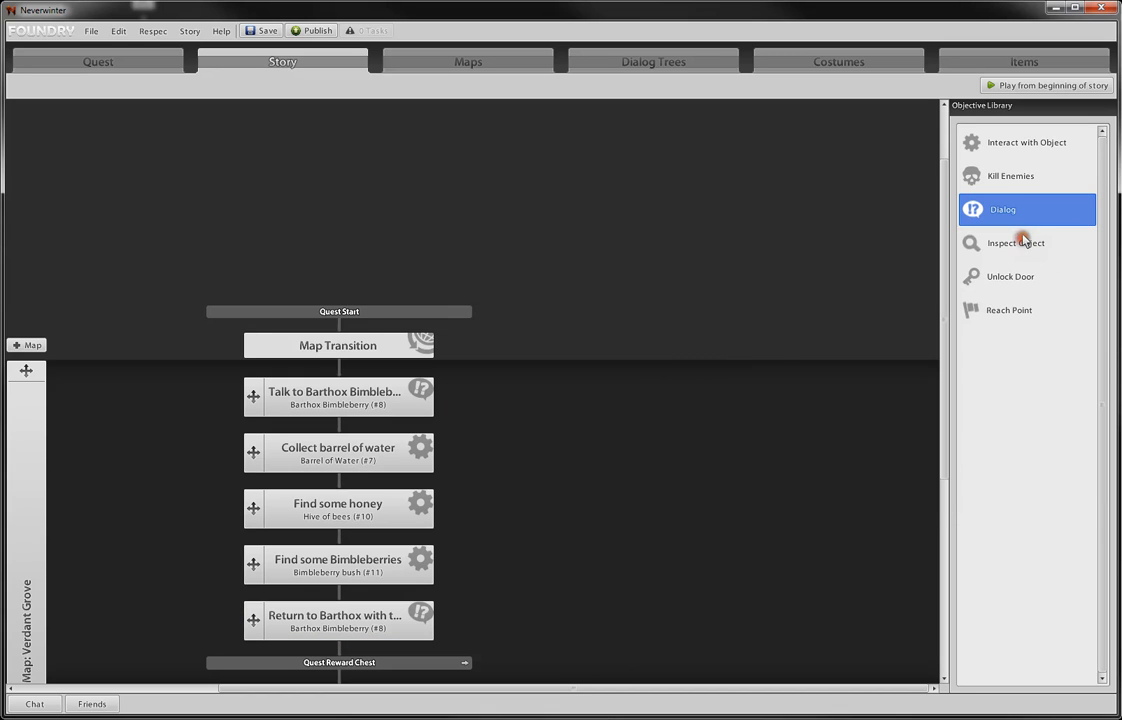
- Save the project and start a play preview of the Verdant Grove map
{"action": "left_click", "coordinate": [91, 31]}
{"action": "left_click", "coordinate": [106, 69]}
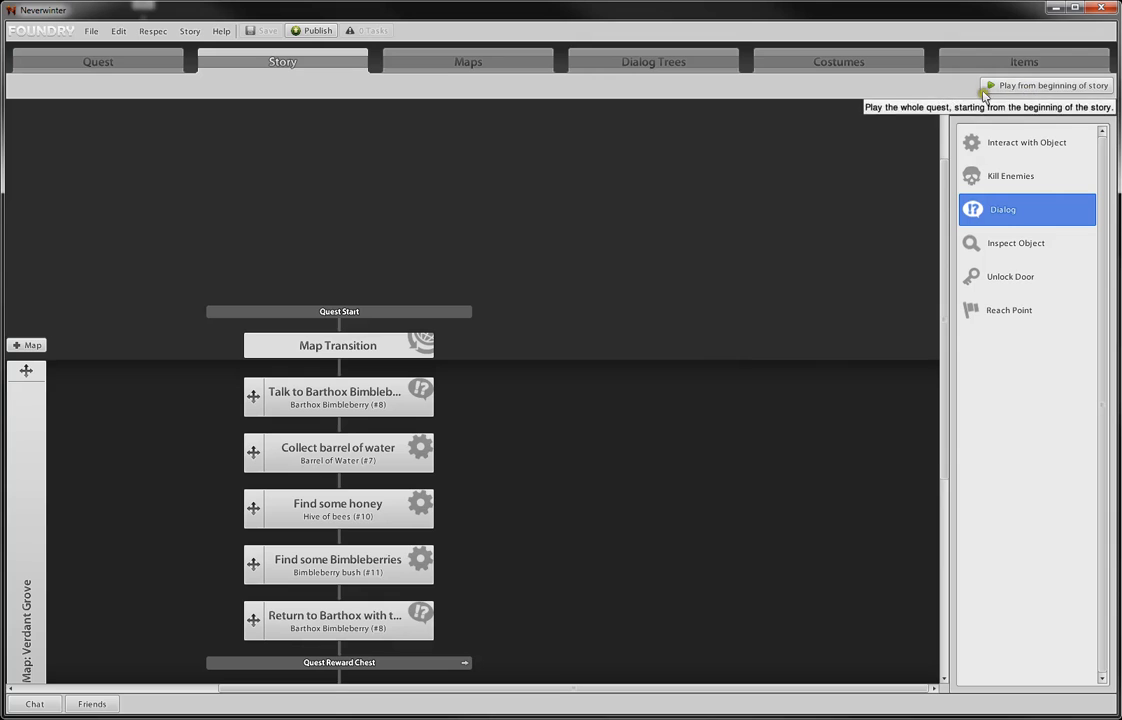
{"action": "left_click", "coordinate": [460, 61]}
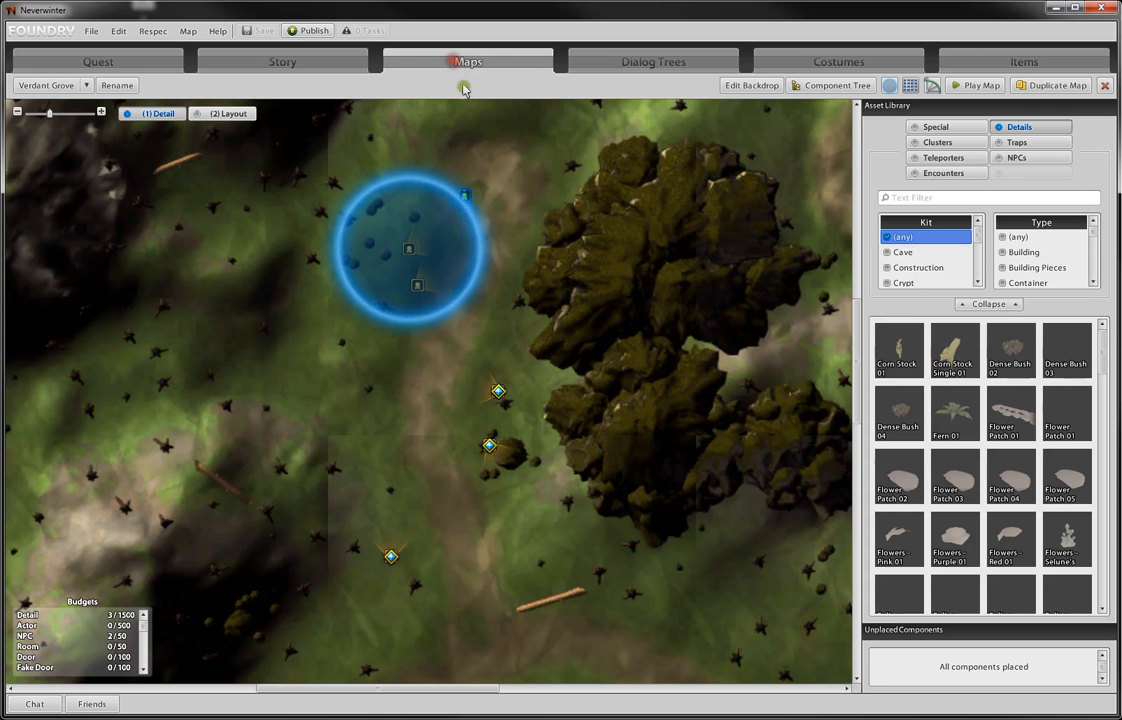
{"action": "left_click", "coordinate": [980, 86]}
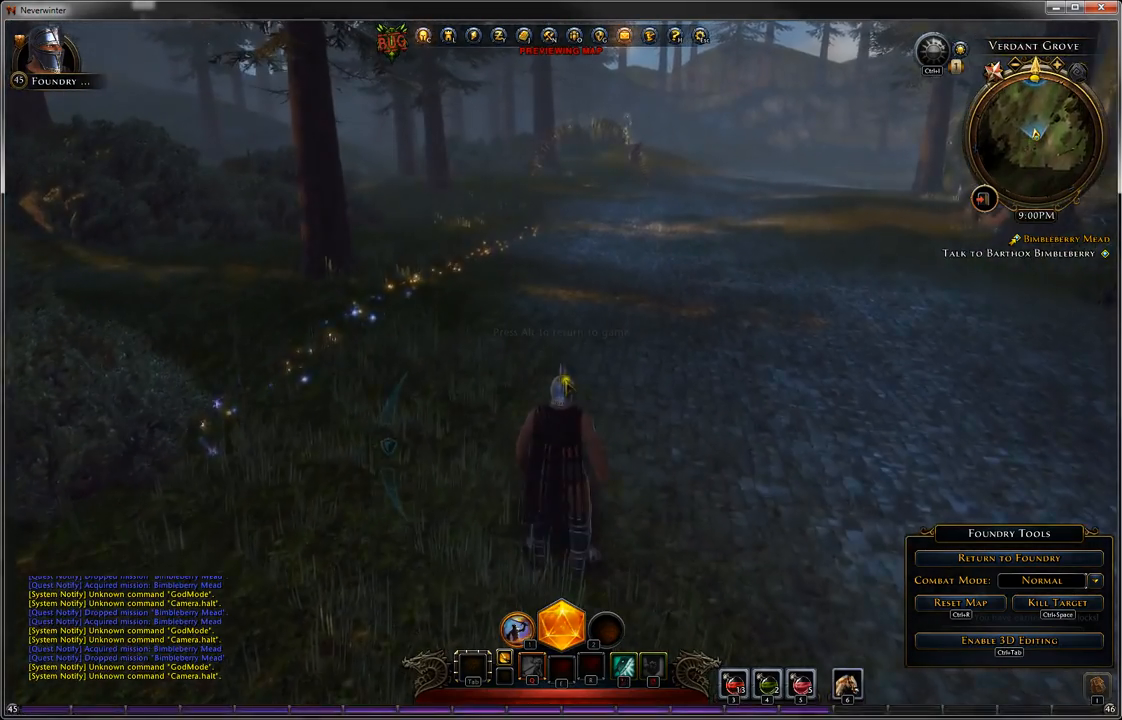
- Reset the previewed map, talk to Barthox Bimbleberry and choose the reply "I'll go get the ingredients!"
{"action": "key", "text": "alt"}
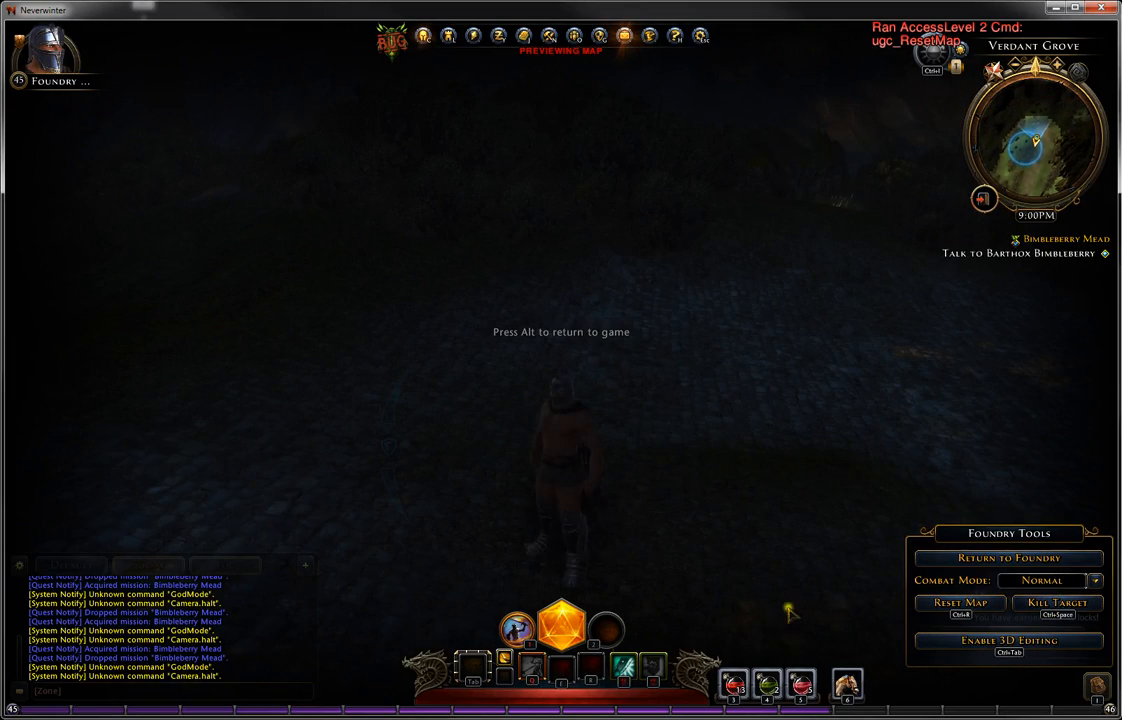
{"action": "key", "text": "alt"}
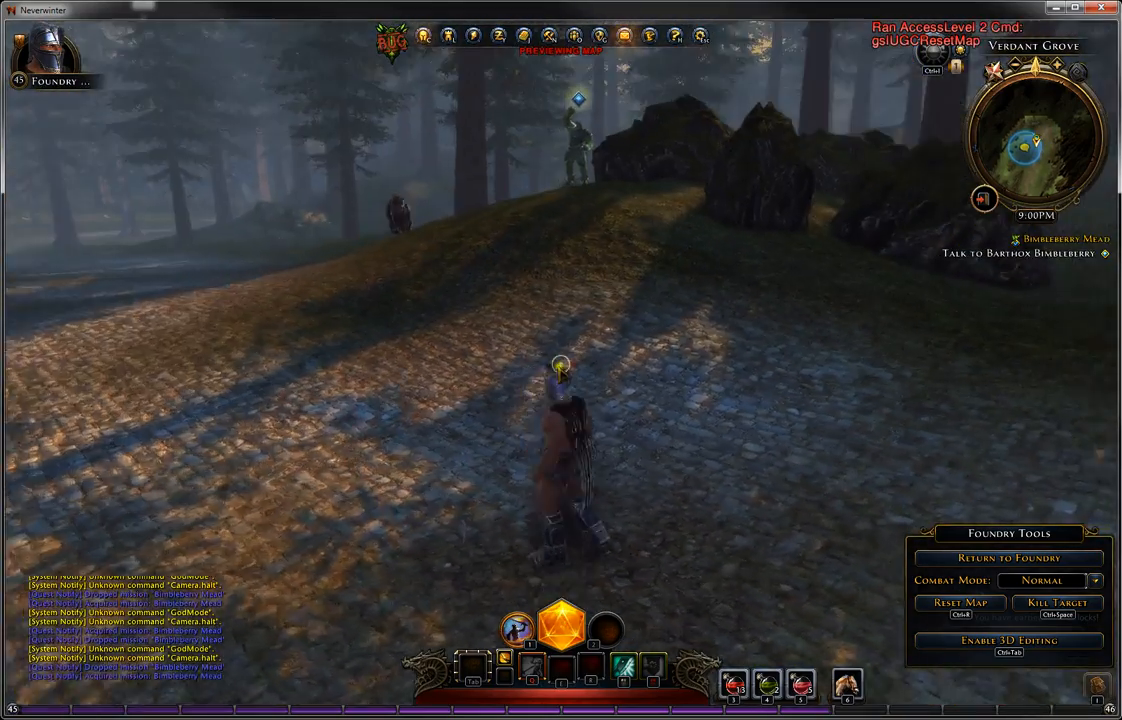
{"action": "key", "text": "w"}
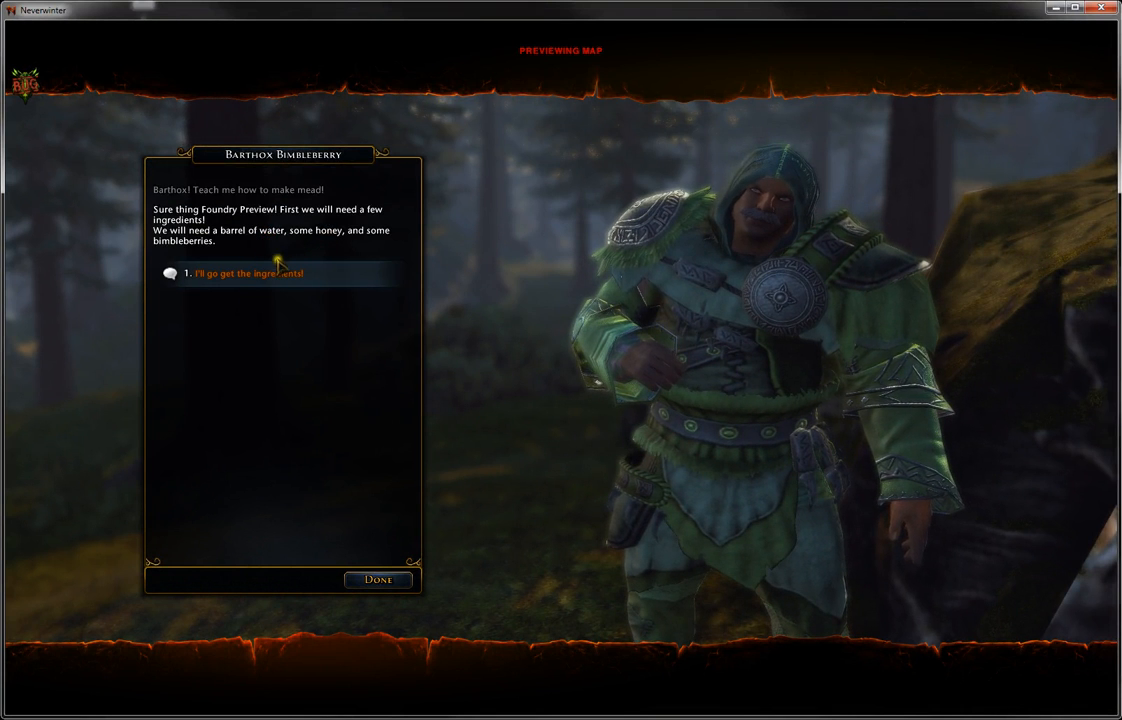
{"action": "left_click", "coordinate": [264, 277]}
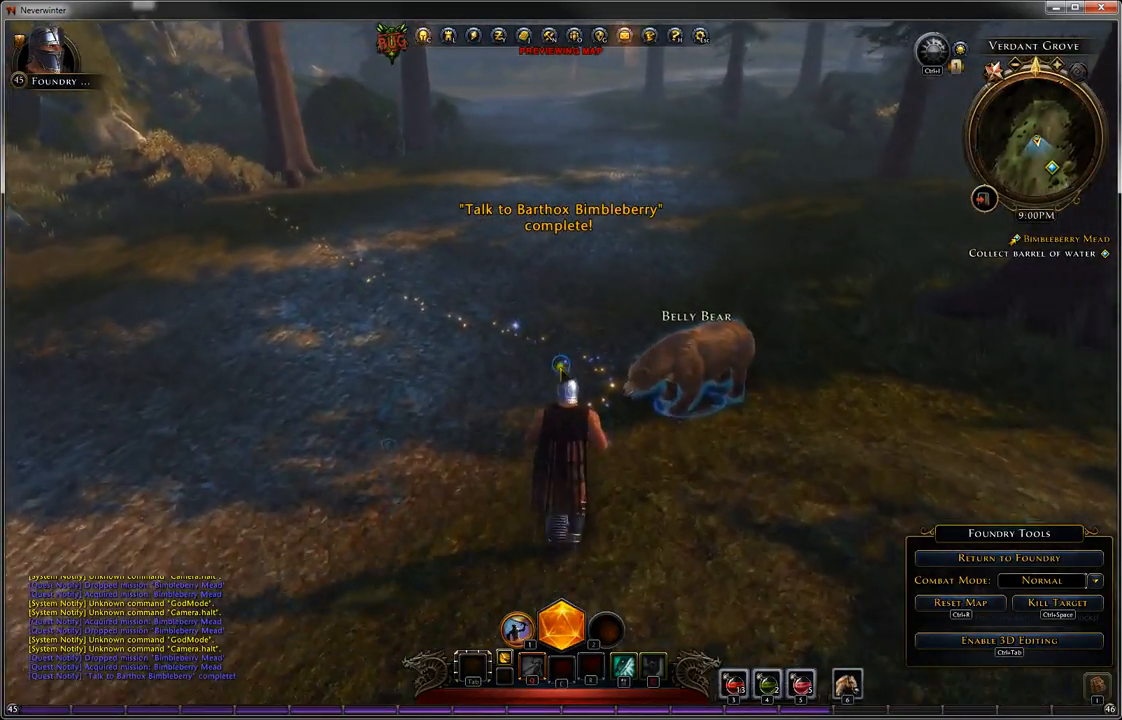
- Run to the barrel beside the tree in the previewed map and take the Barrel of Water
{"action": "key", "text": "w"}
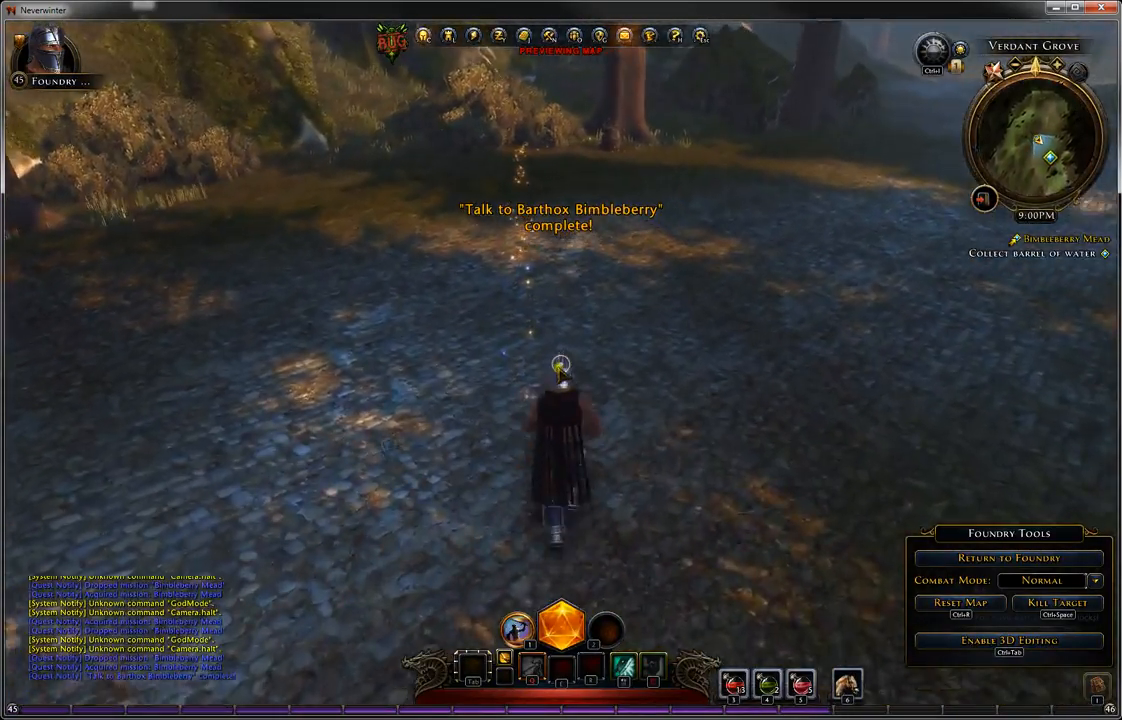
{"action": "key", "text": "w"}
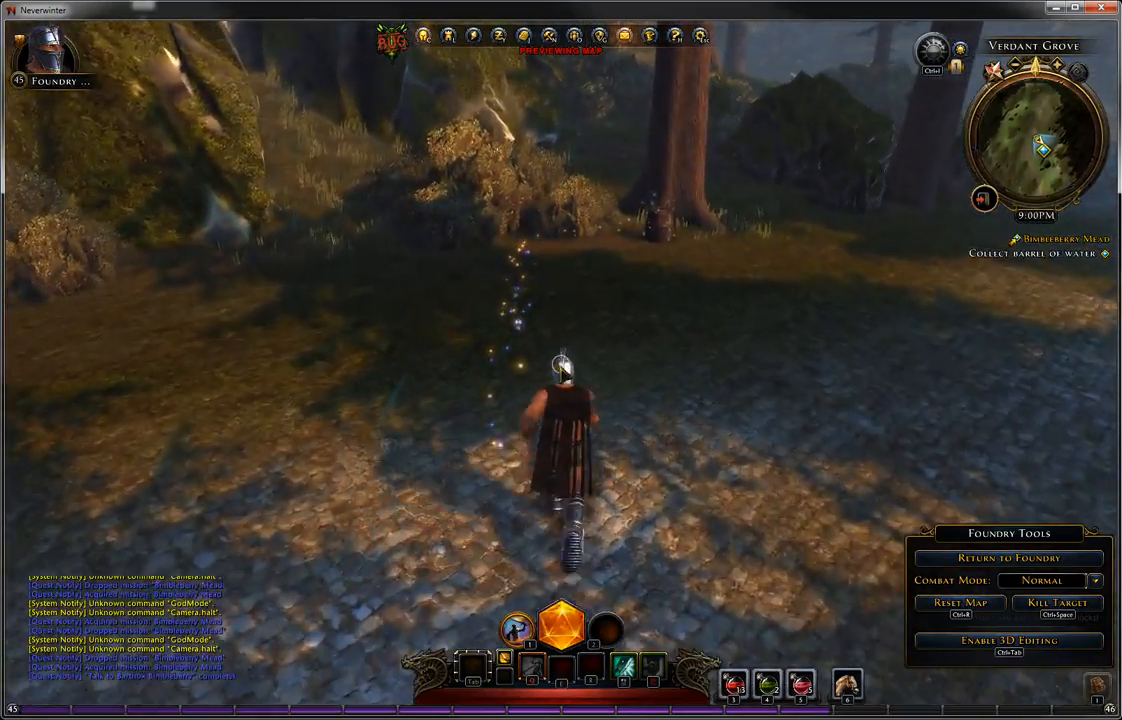
{"action": "key", "text": "w"}
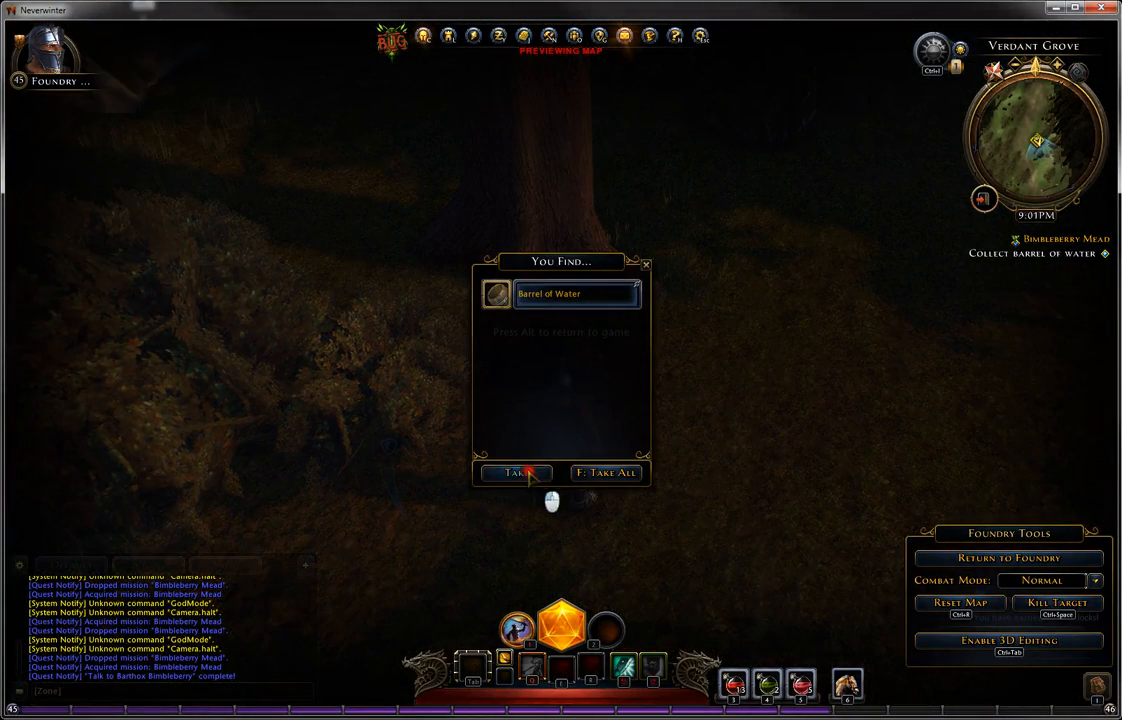
{"action": "left_click", "coordinate": [527, 475]}
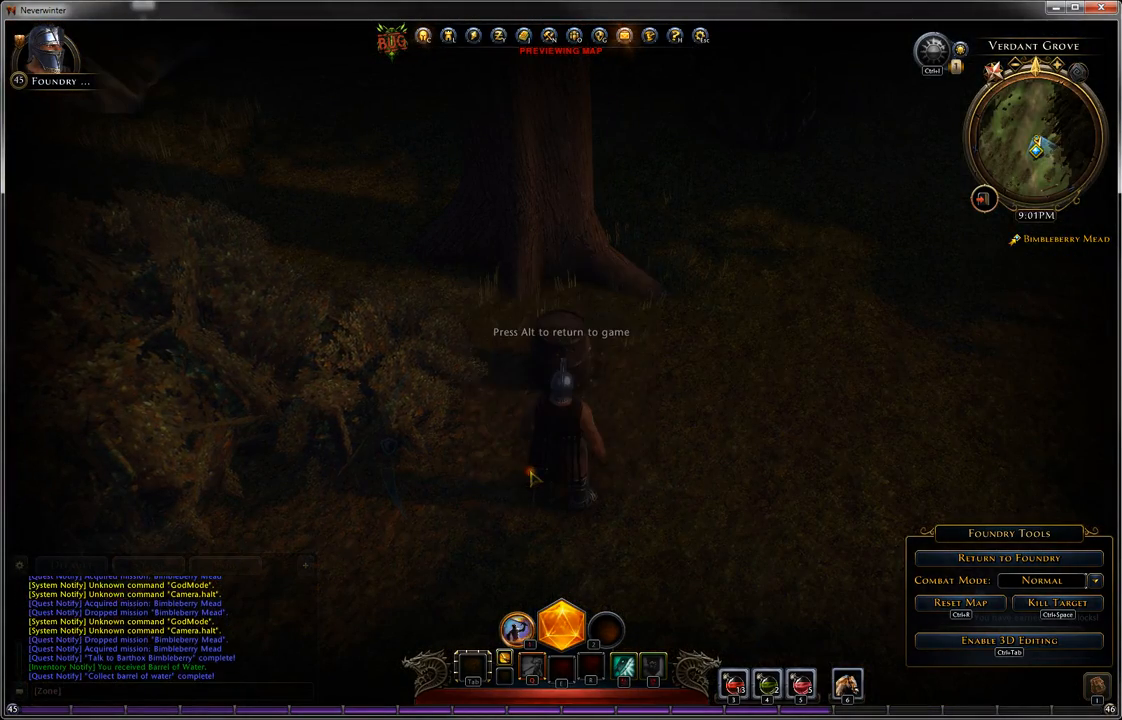
- Follow the quest trail to the beehive on the tree and collect the honey for the "Find some honey" objective
{"action": "key", "text": "w"}
{"action": "key", "text": "w"}
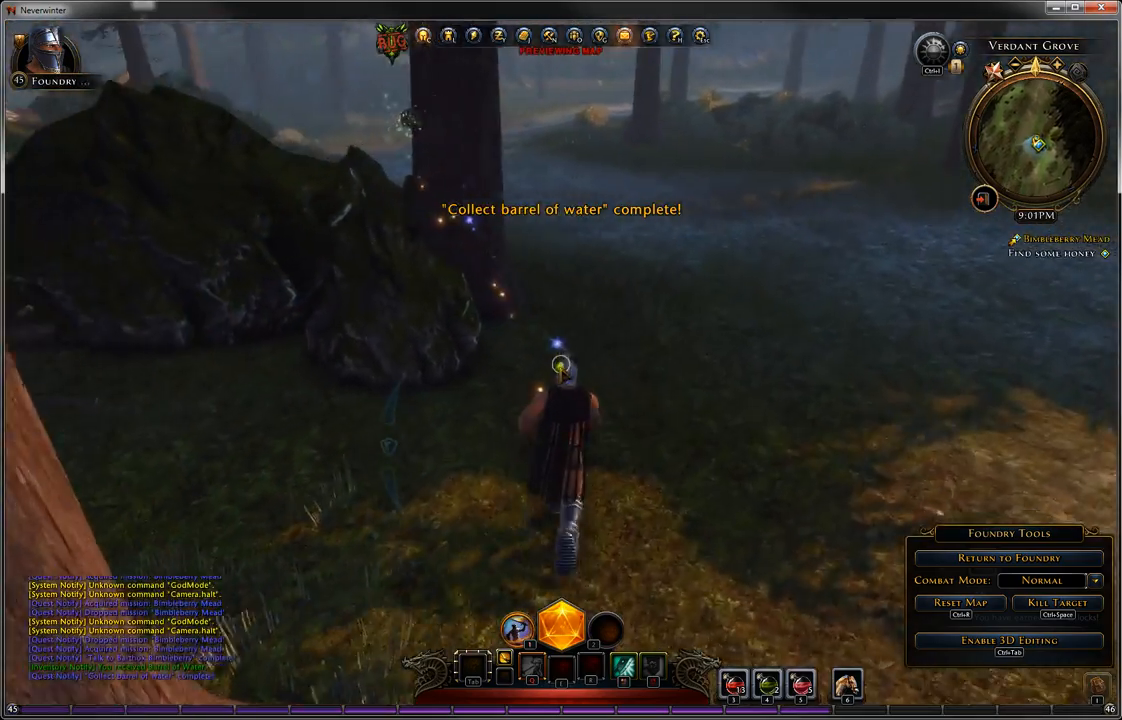
{"action": "key", "text": "w"}
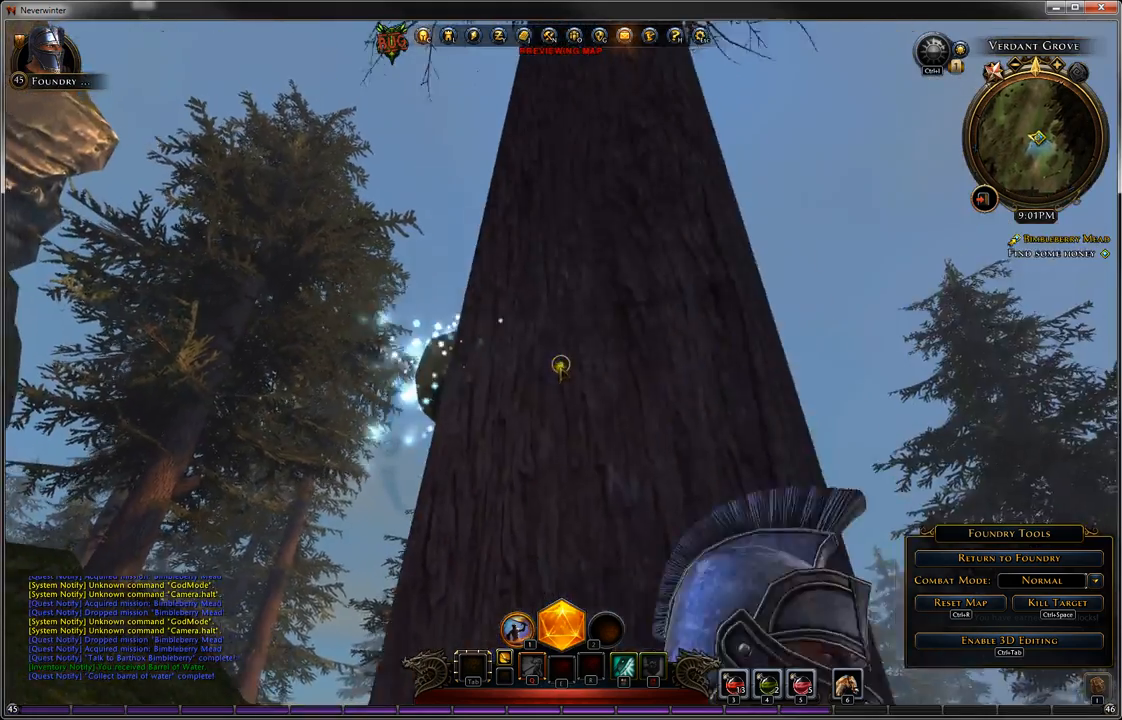
{"action": "key", "text": "f"}
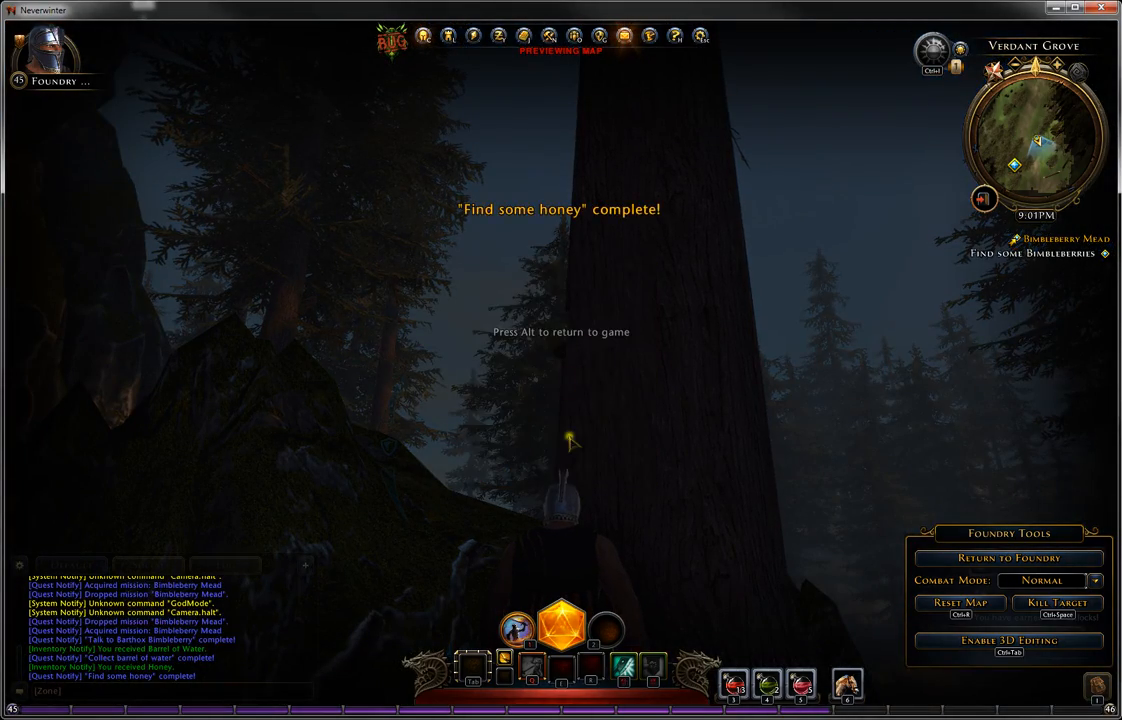
{"action": "key", "text": "alt"}
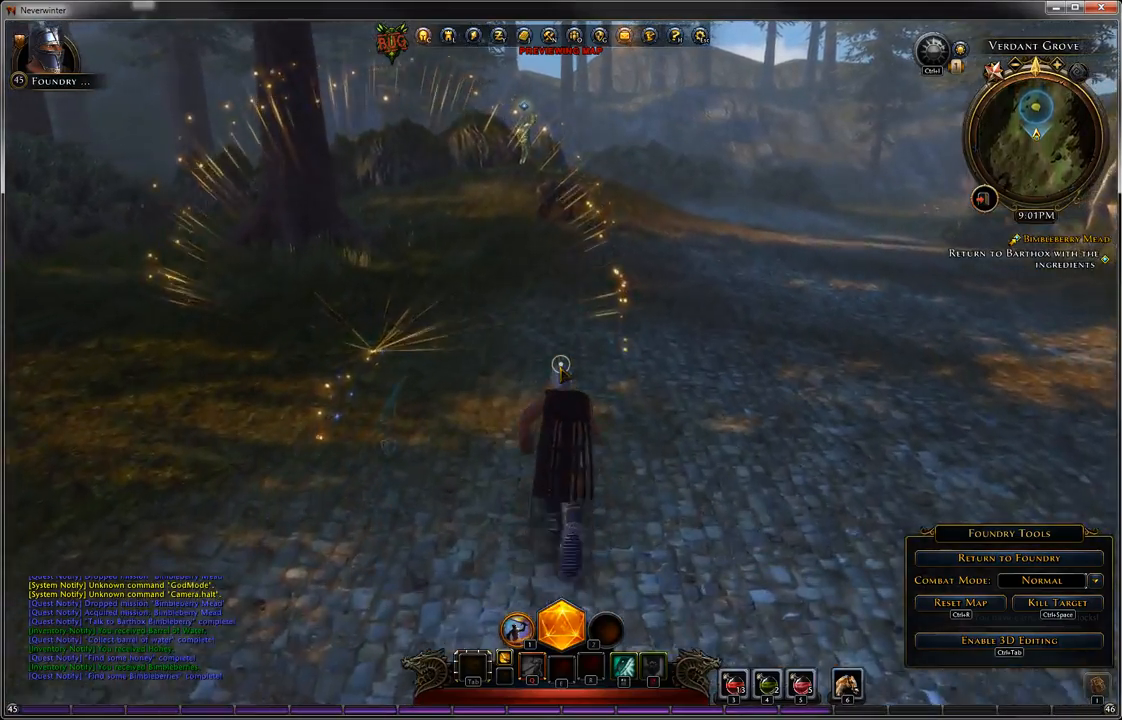
- Return to Barthox Bimbleberry on the hill, talk to him and choose the "Continue" reply
{"action": "key", "text": "w"}
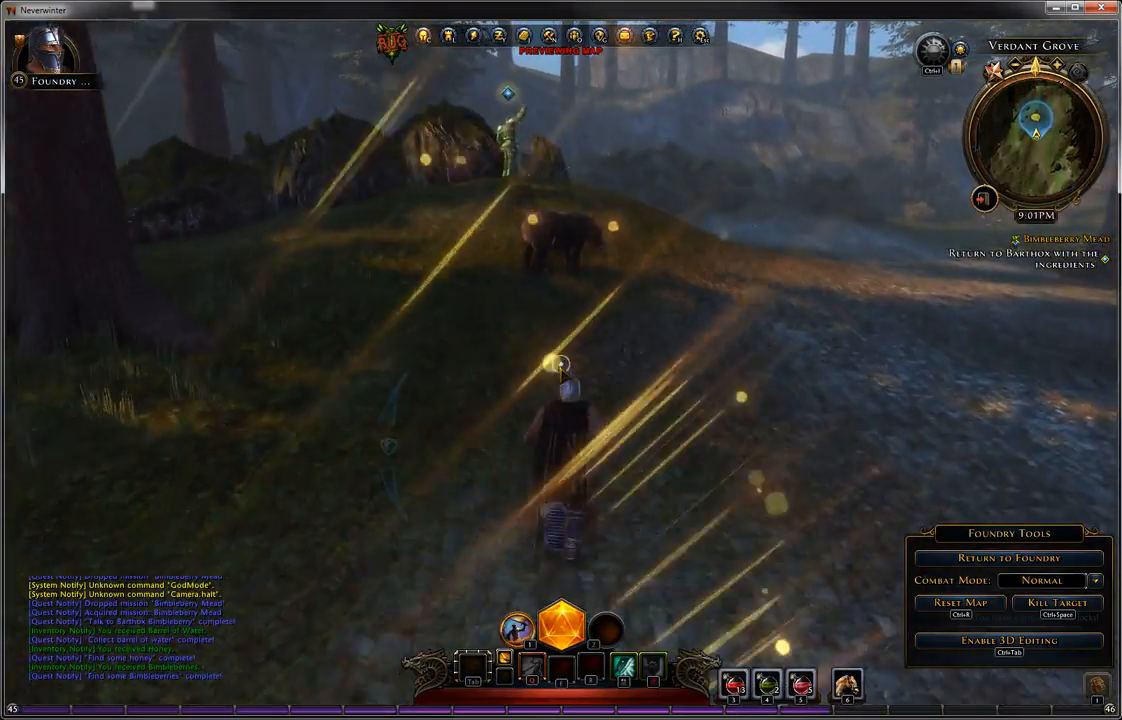
{"action": "key", "text": "w"}
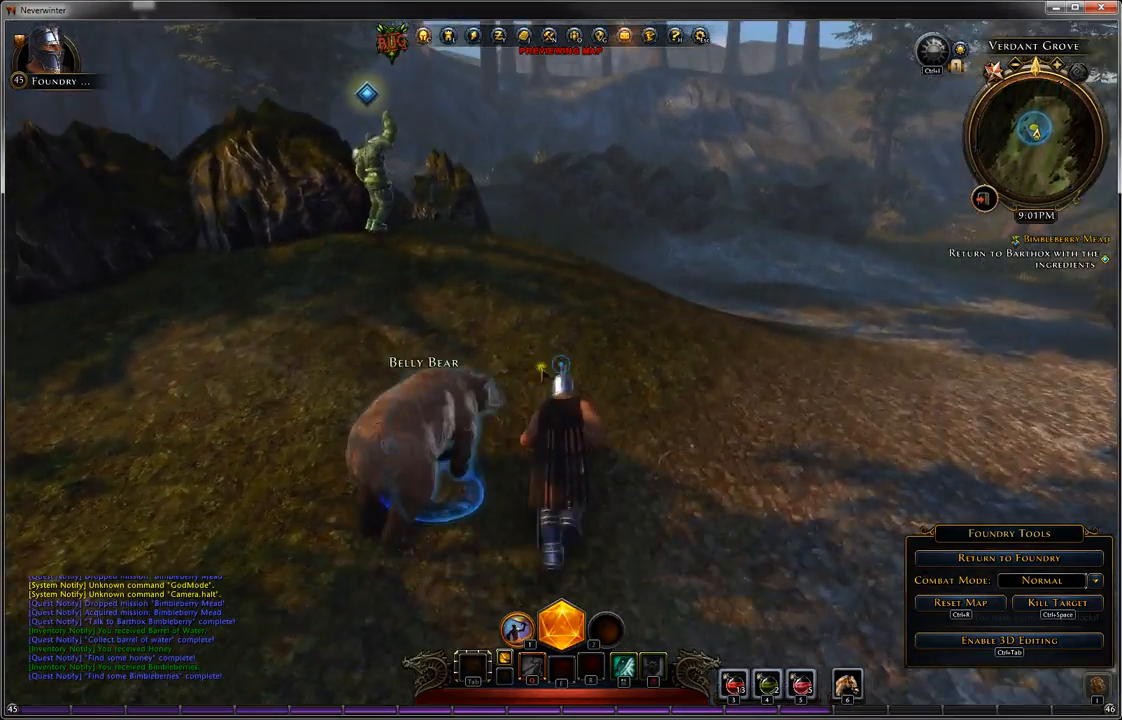
{"action": "key", "text": "w"}
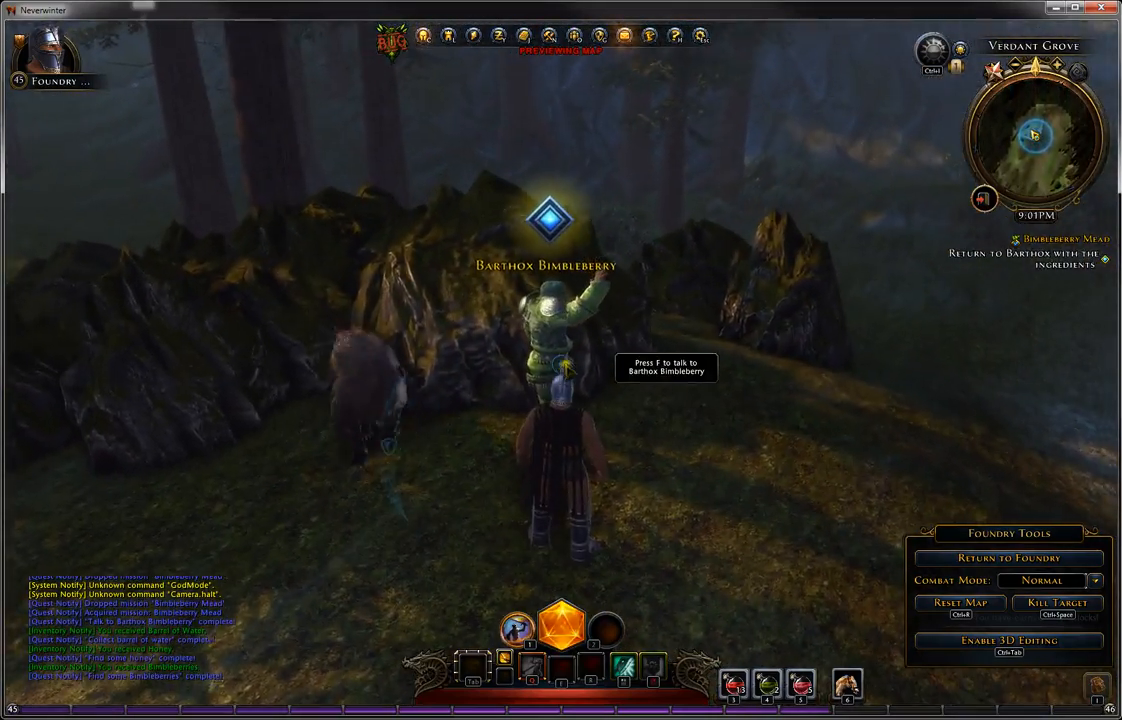
{"action": "key", "text": "f"}
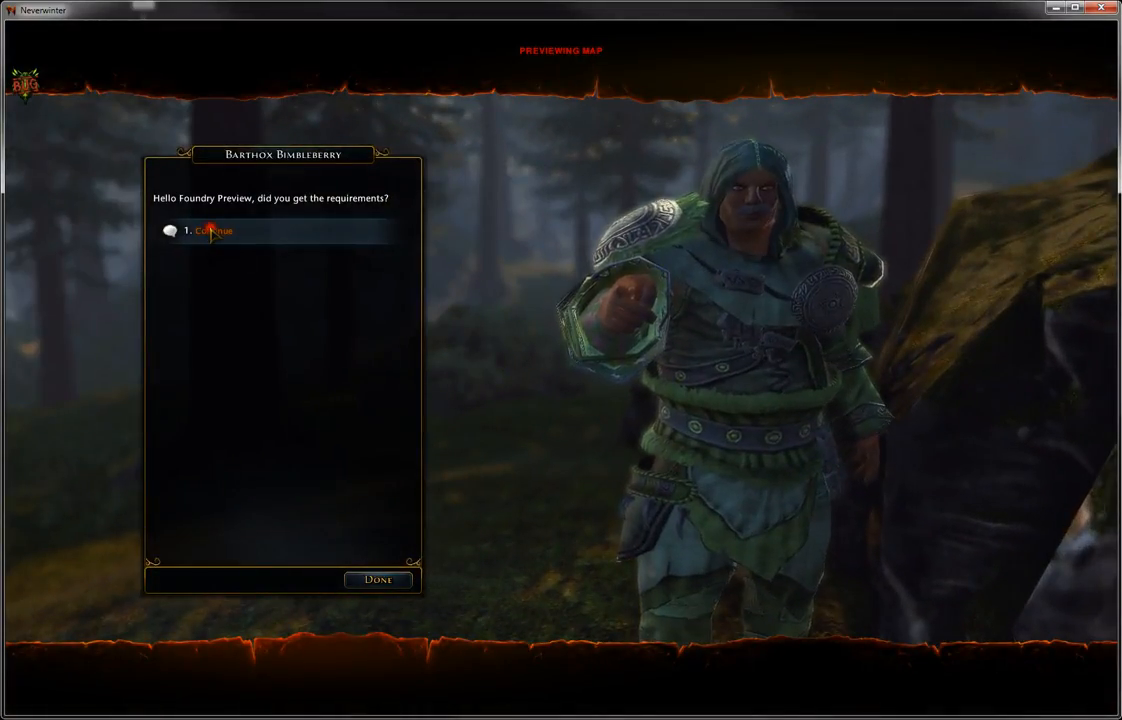
{"action": "left_click", "coordinate": [210, 232]}
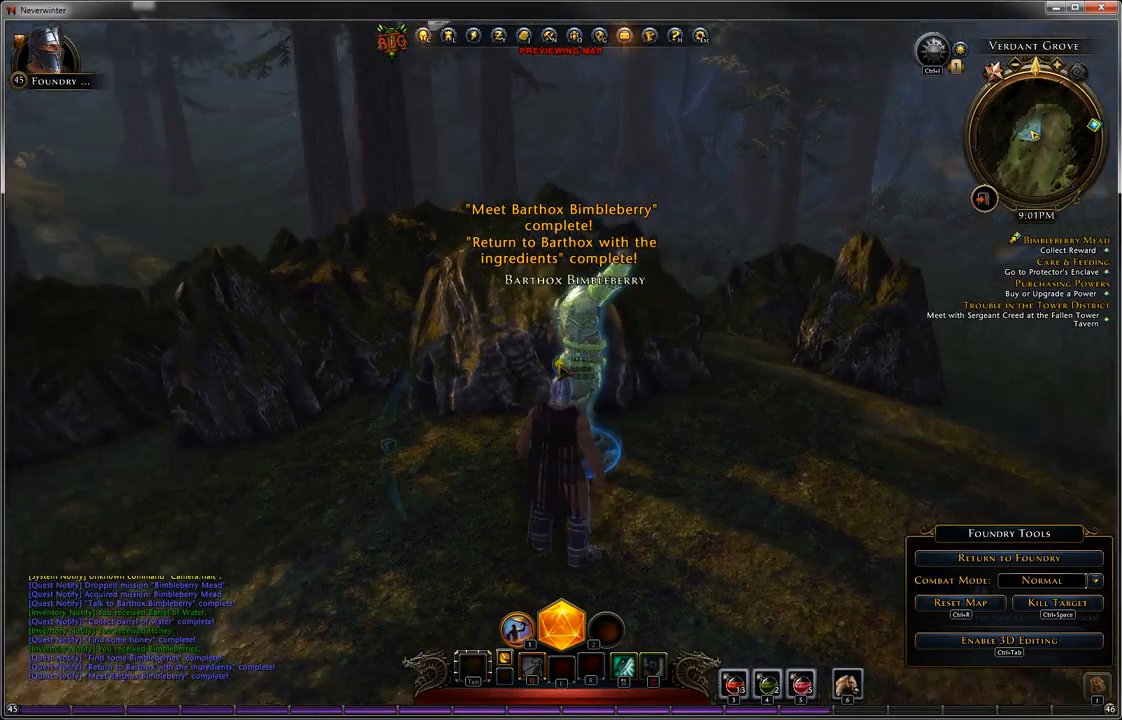
- Leave the quest preview and return to the Foundry editor
{"action": "key", "text": "s"}
{"action": "key", "text": "alt"}
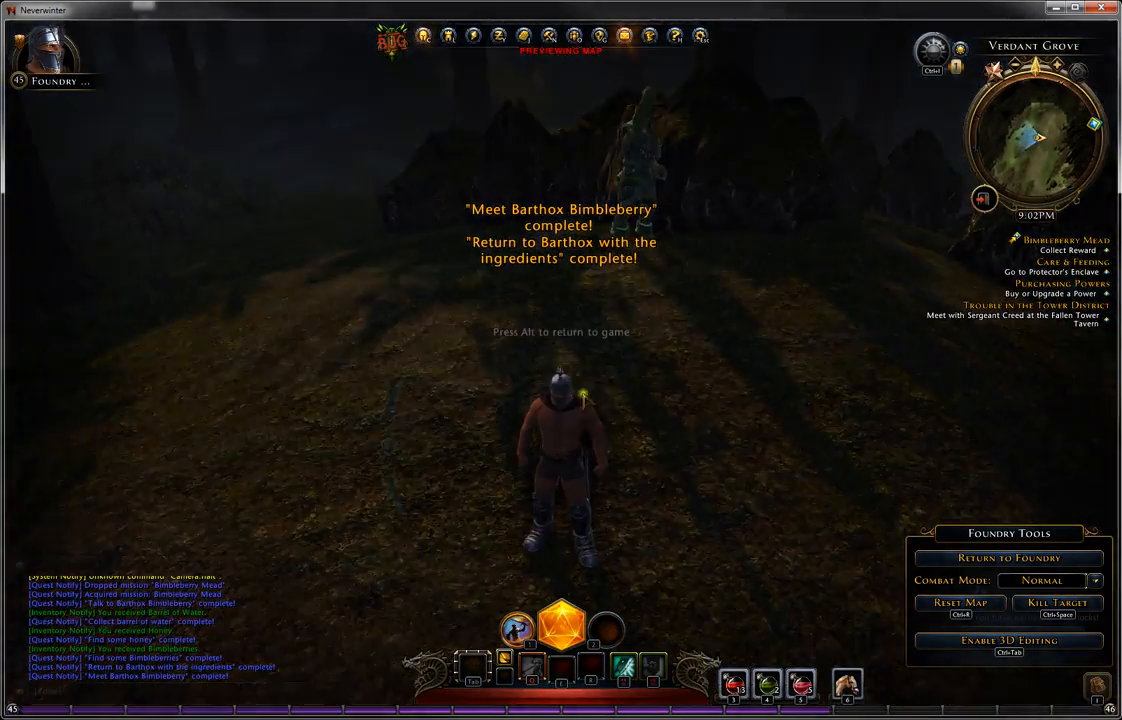
{"action": "left_click", "coordinate": [1009, 557]}
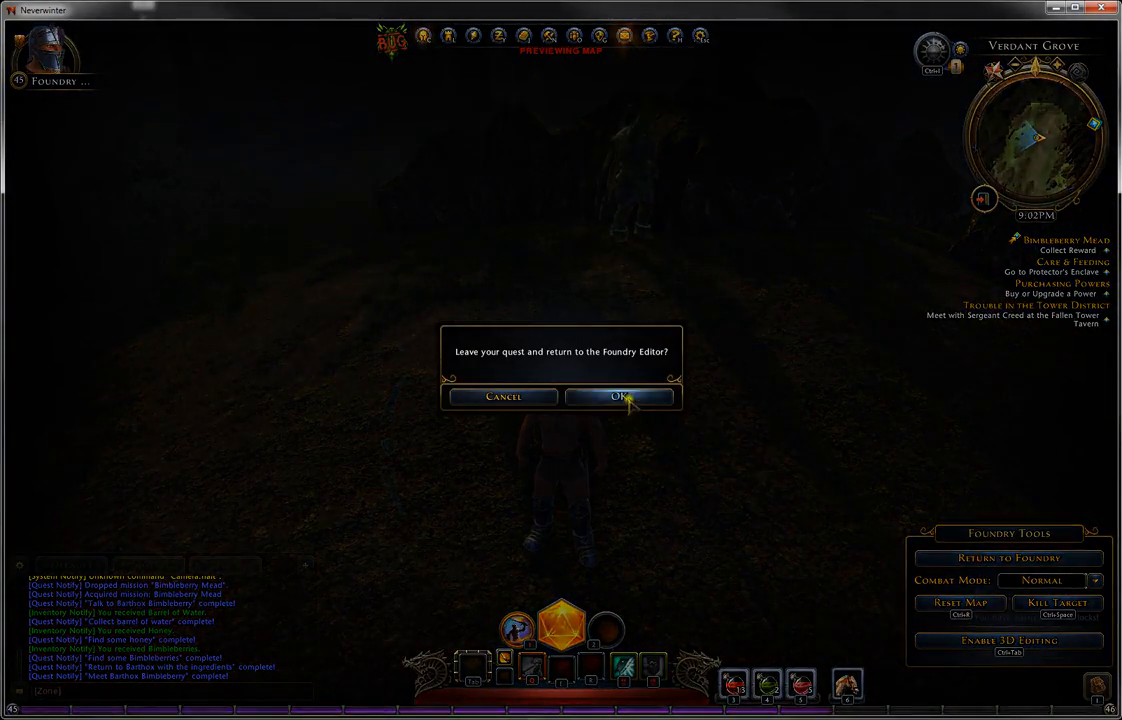
{"action": "left_click", "coordinate": [624, 401]}
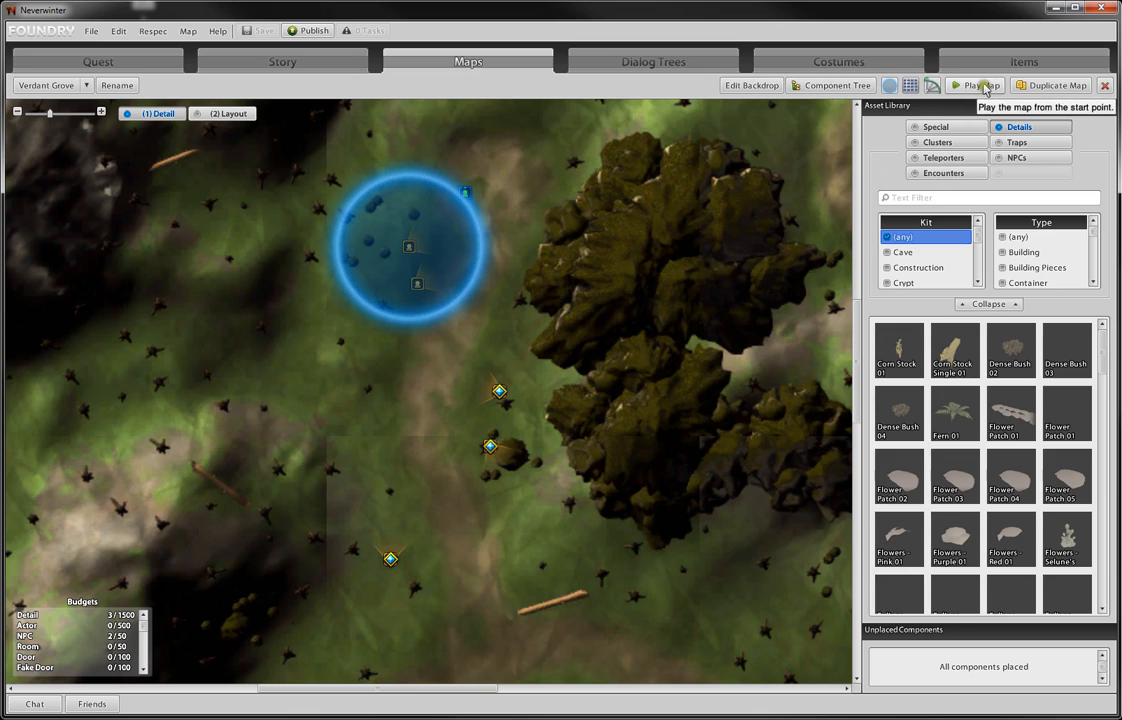
- Create a new quest item named "Honey mead"
{"action": "left_click", "coordinate": [1037, 62]}
{"action": "left_click", "coordinate": [55, 86]}
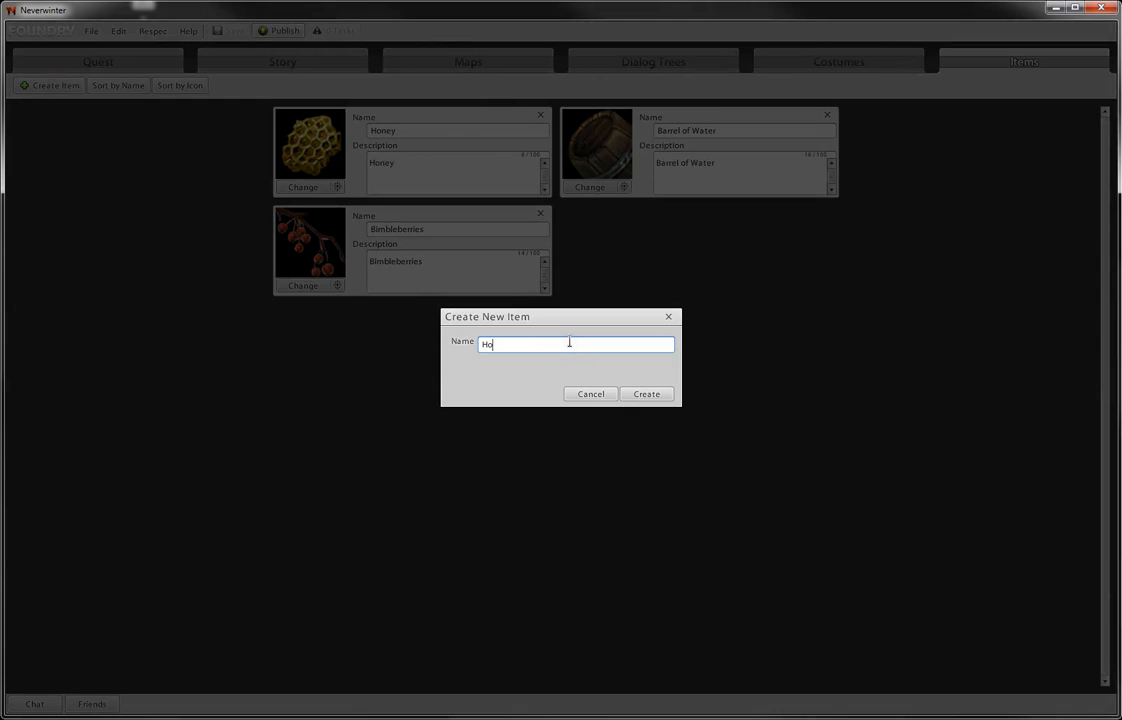
{"action": "type", "text": "Honey mead"}
{"action": "left_click", "coordinate": [641, 394]}
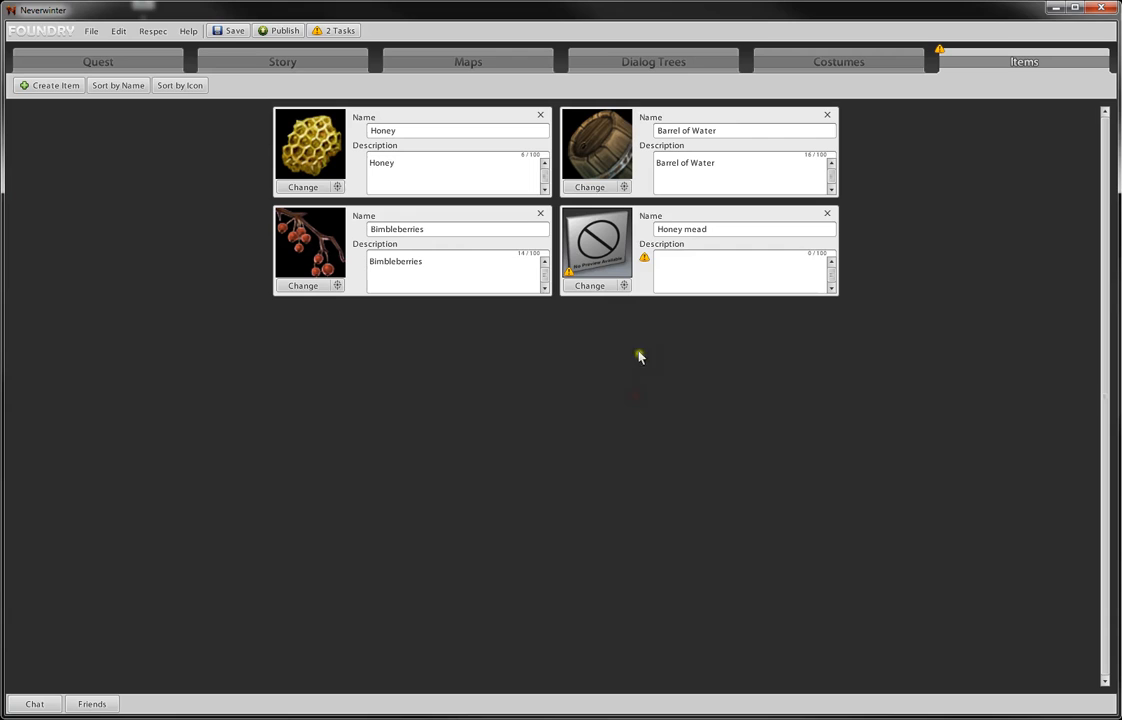
- Search the item icons for "bar" and give the Honey mead item the "Misc barrel 01 fresh" icon
{"action": "left_click", "coordinate": [607, 285]}
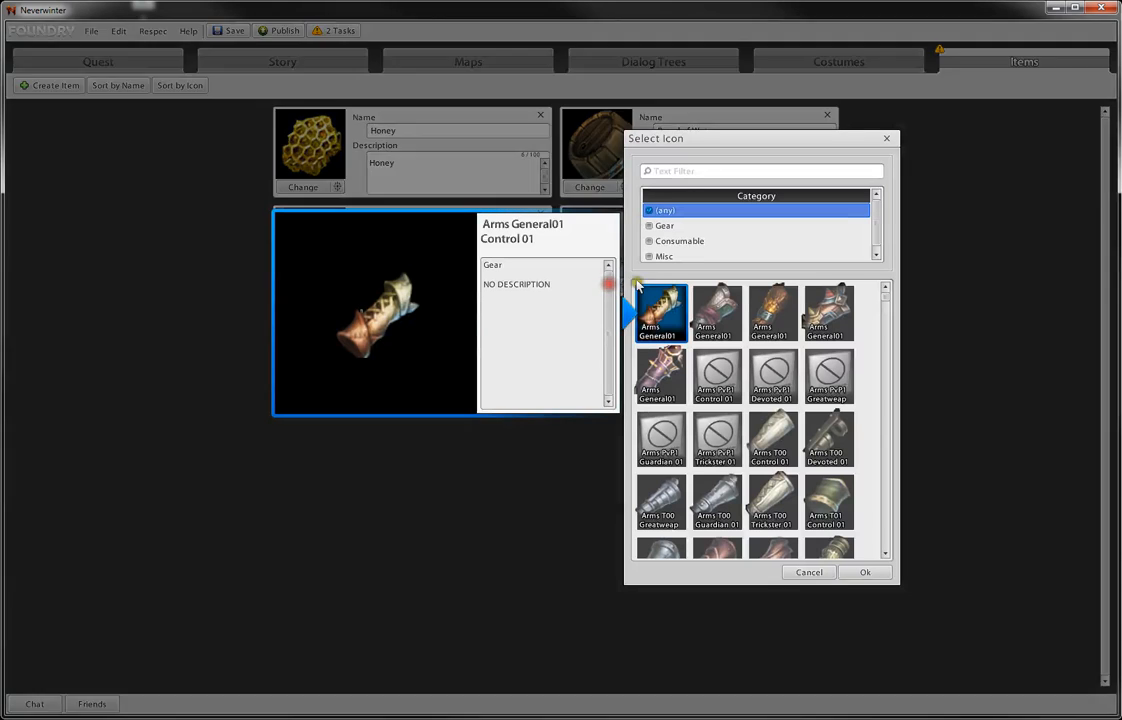
{"action": "left_click", "coordinate": [713, 170]}
{"action": "type", "text": "b"}
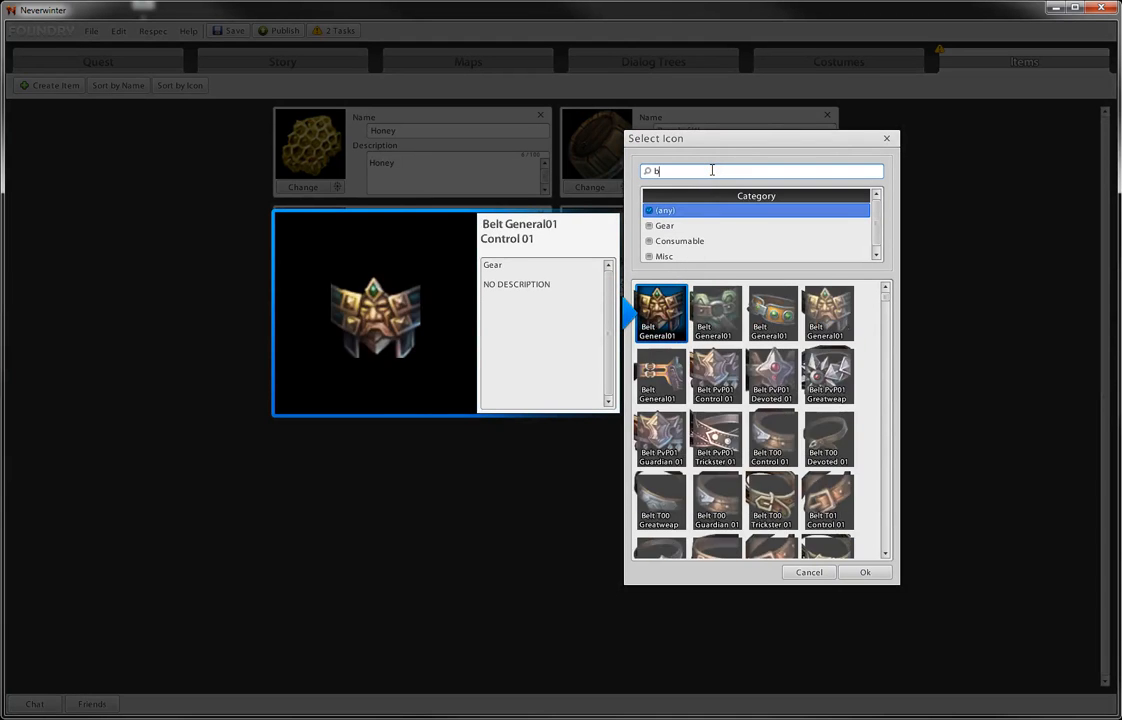
{"action": "type", "text": "ar"}
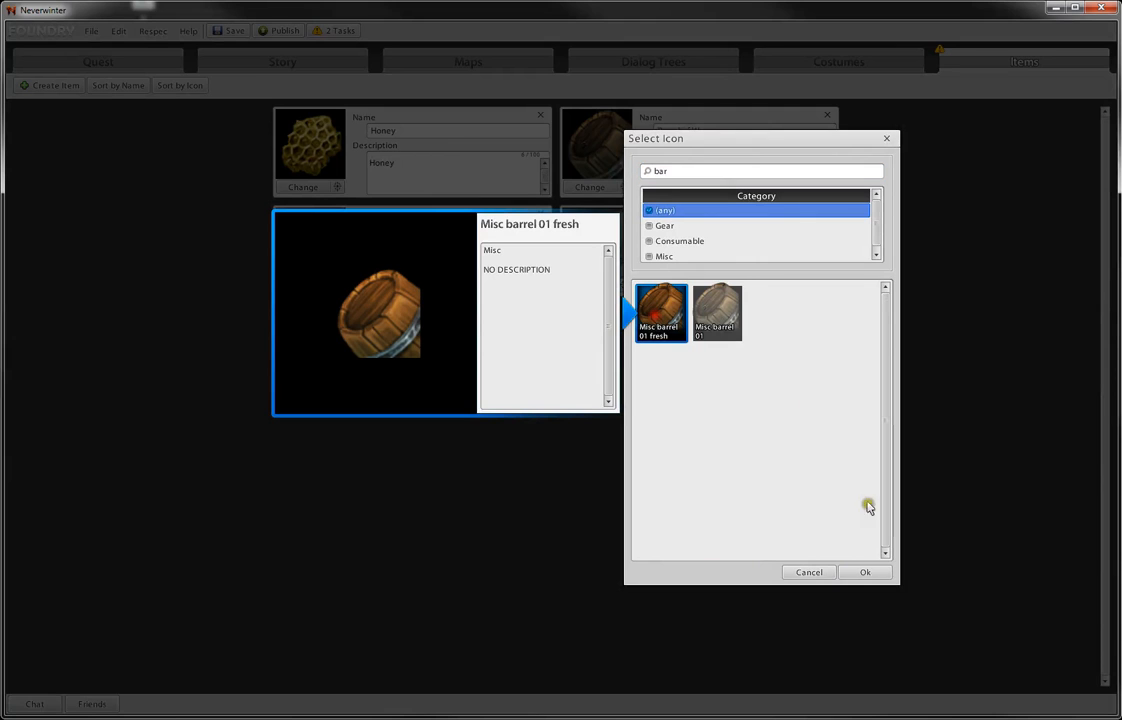
{"action": "left_click", "coordinate": [865, 573]}
- Enter "Bimbleberry mead" as the description of the Honey mead item
{"action": "left_click", "coordinate": [736, 268]}
{"action": "type", "text": "bimble"}
{"action": "key", "text": "BackSpace"}
{"action": "key", "text": "BackSpace"}
{"action": "key", "text": "BackSpace"}
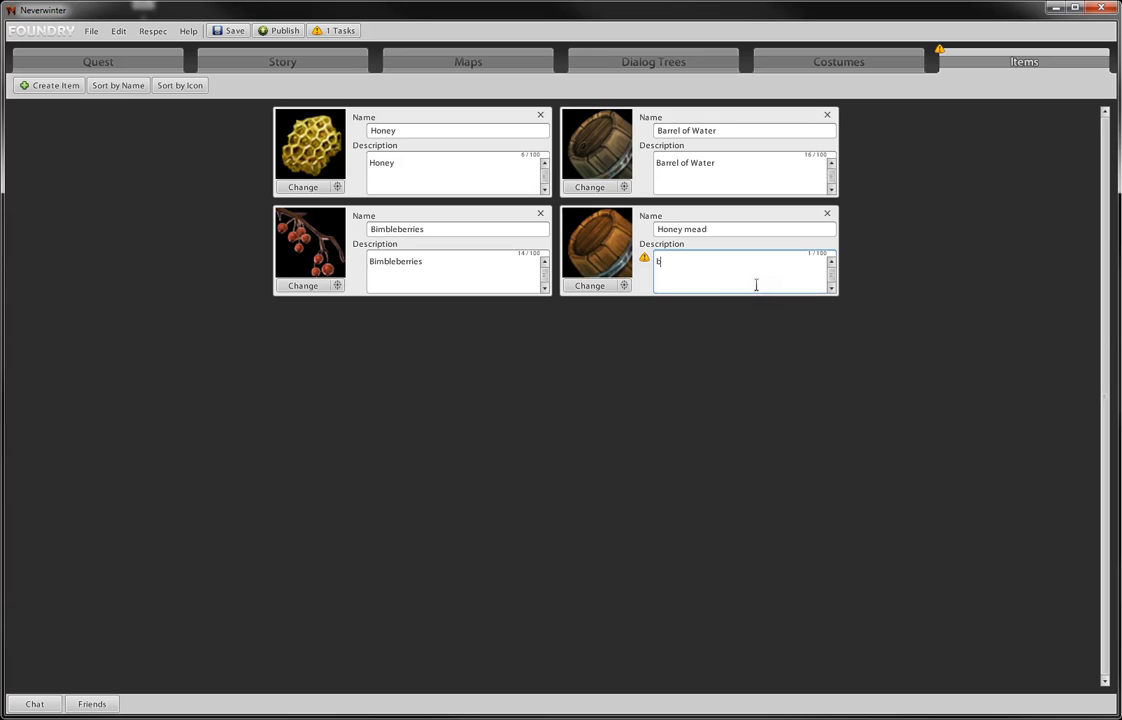
{"action": "type", "text": "bleberry mead"}
{"action": "left_click", "coordinate": [774, 230]}
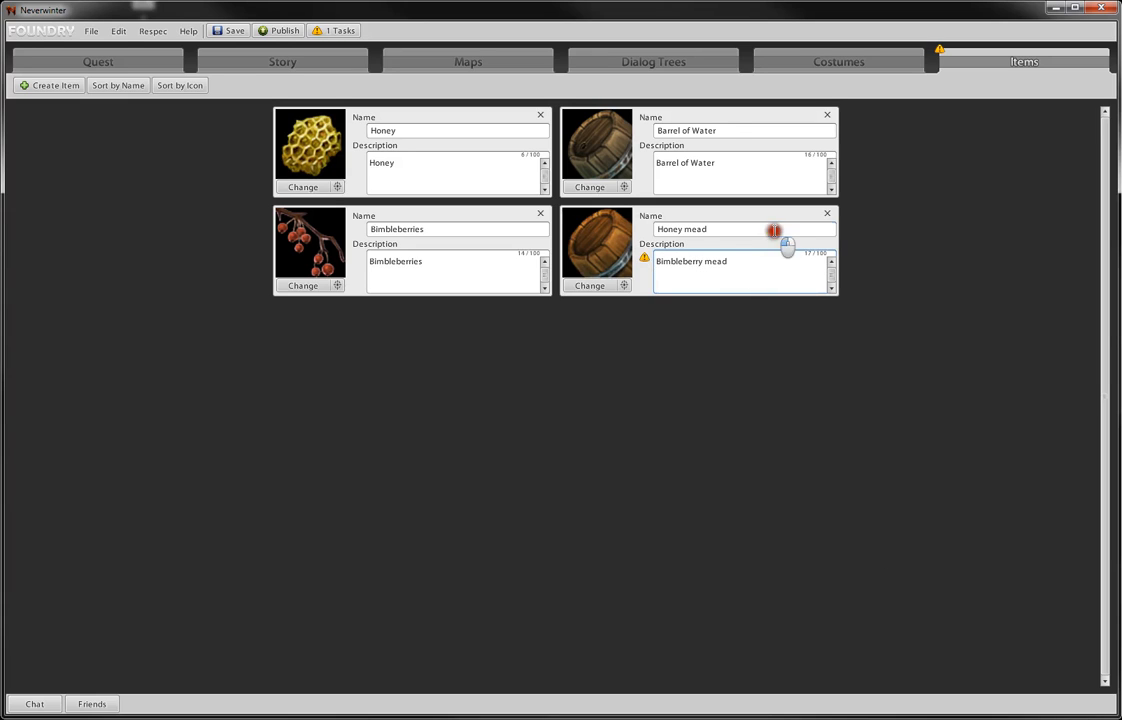
- In the dialog tree of the "Return to Barthox" story objective, set response #1 to "Yes! I got the ingredients. Lets make mead!"
{"action": "left_click", "coordinate": [262, 62]}
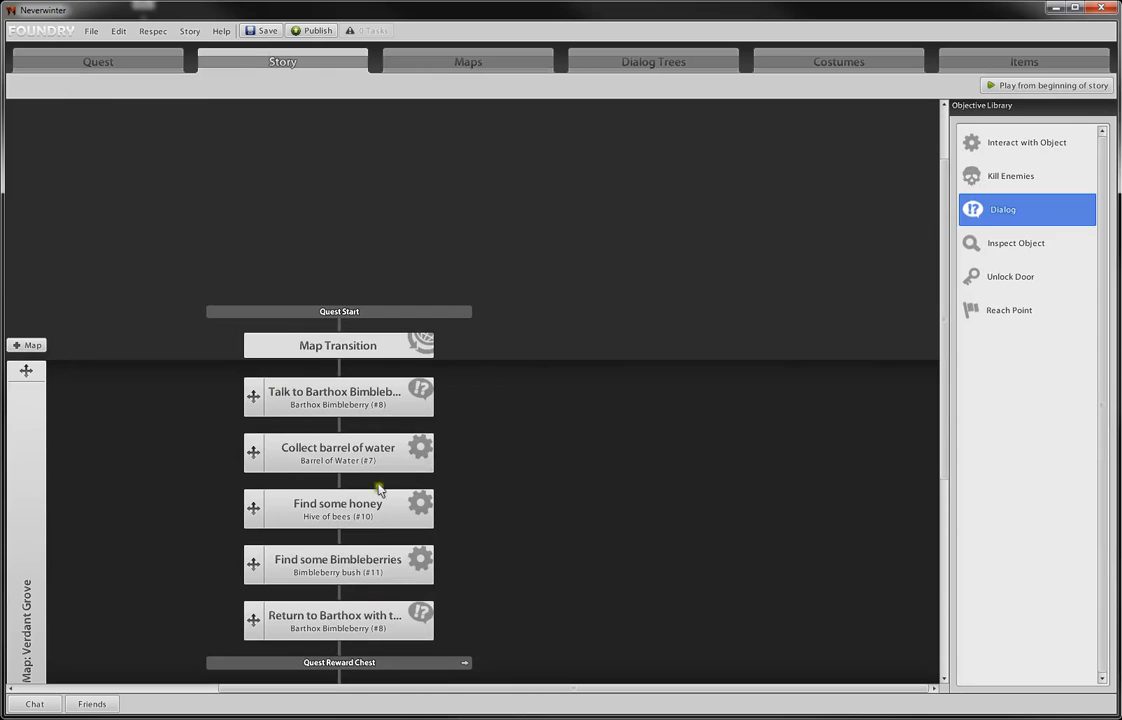
{"action": "left_click", "coordinate": [941, 678]}
{"action": "left_click", "coordinate": [377, 488]}
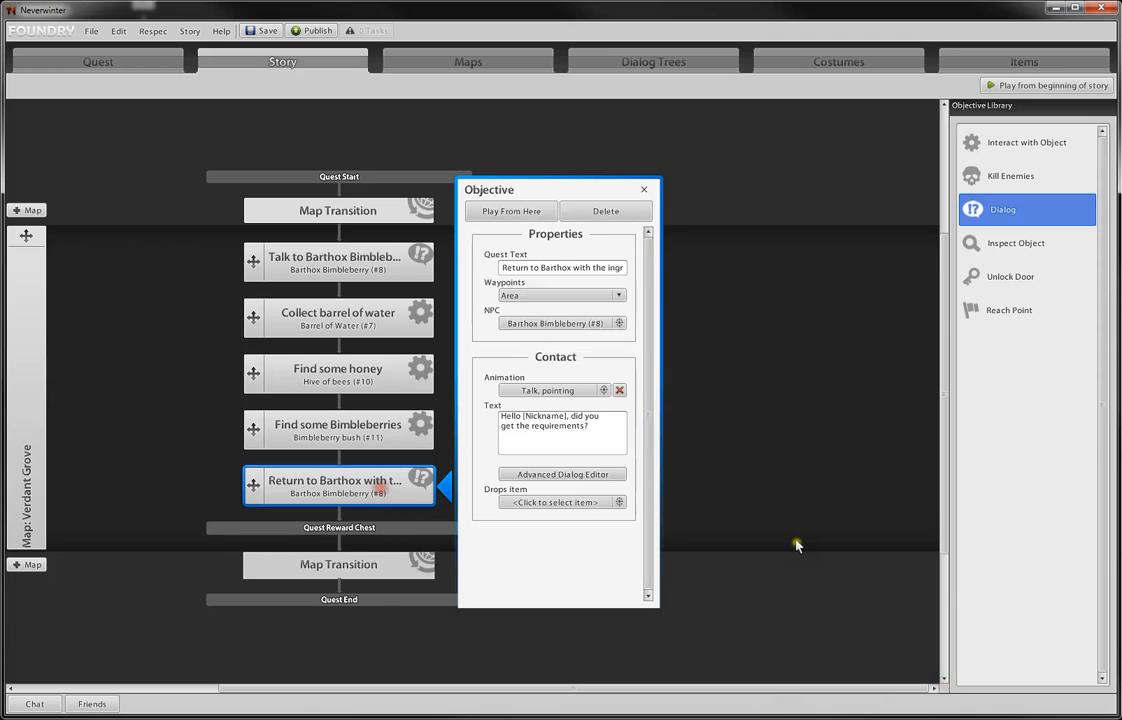
{"action": "left_click", "coordinate": [577, 476]}
{"action": "left_click", "coordinate": [651, 392]}
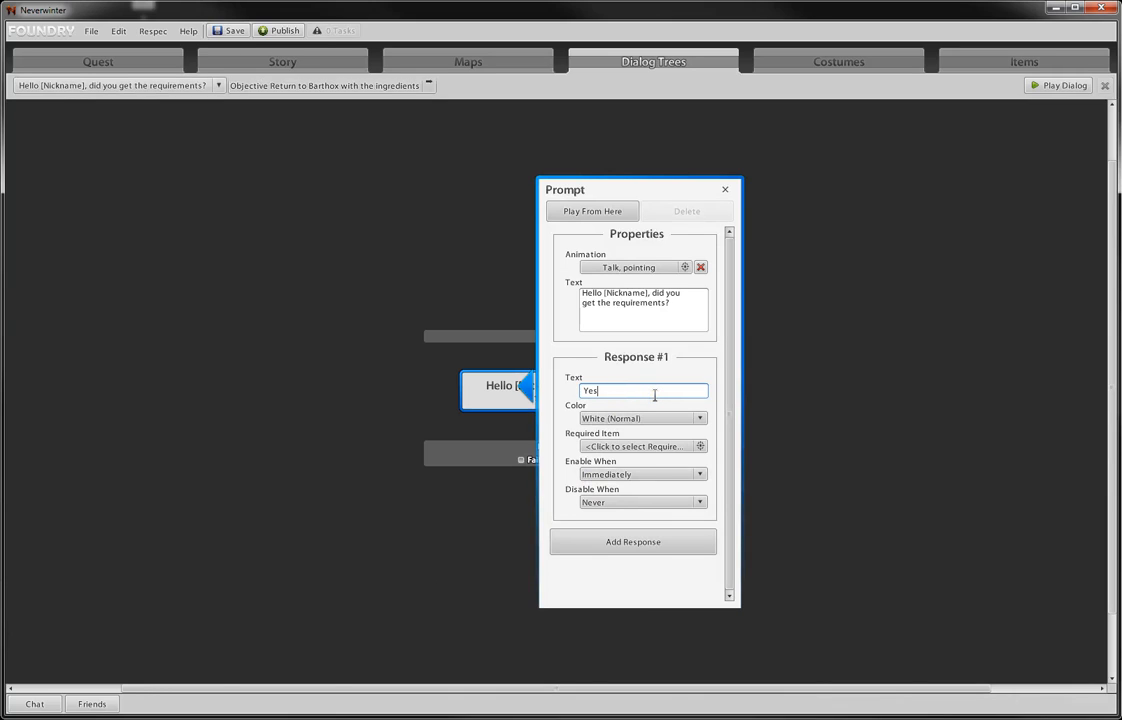
{"action": "type", "text": "Yes! I got the ingredients. Lets "}
{"action": "type", "text": "make mead!"}
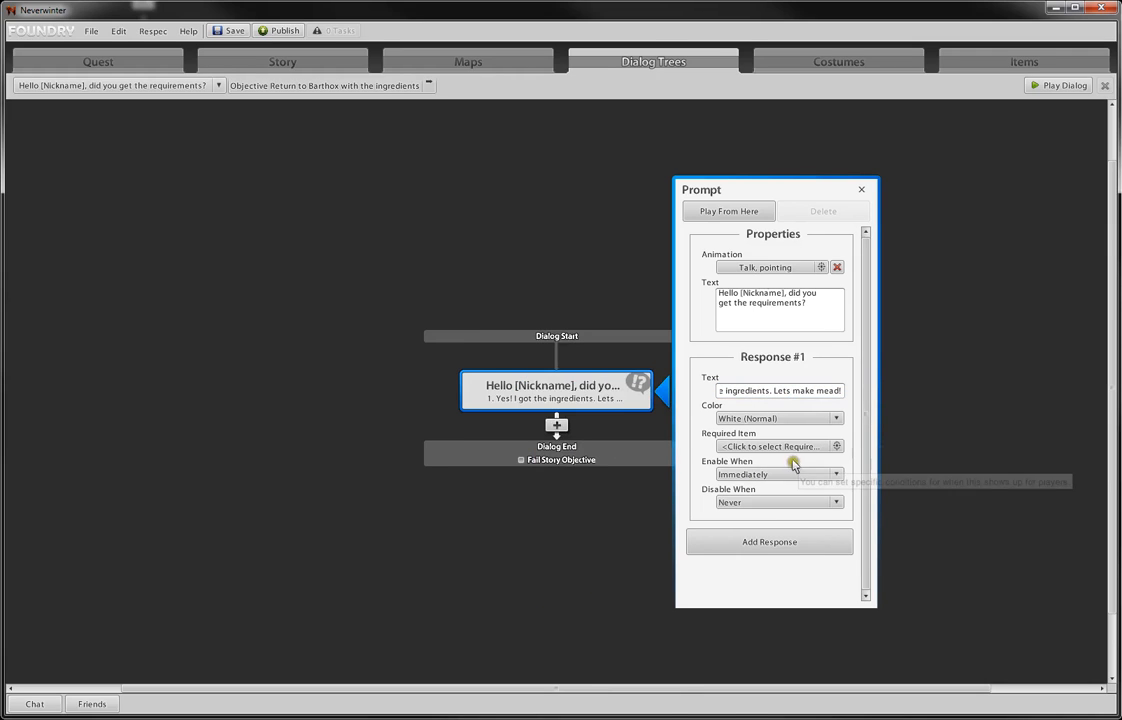
- Make Barrel of Water the required item for response #1, check the prompt's settings and close them
{"action": "left_click", "coordinate": [755, 448]}
{"action": "left_click", "coordinate": [600, 282]}
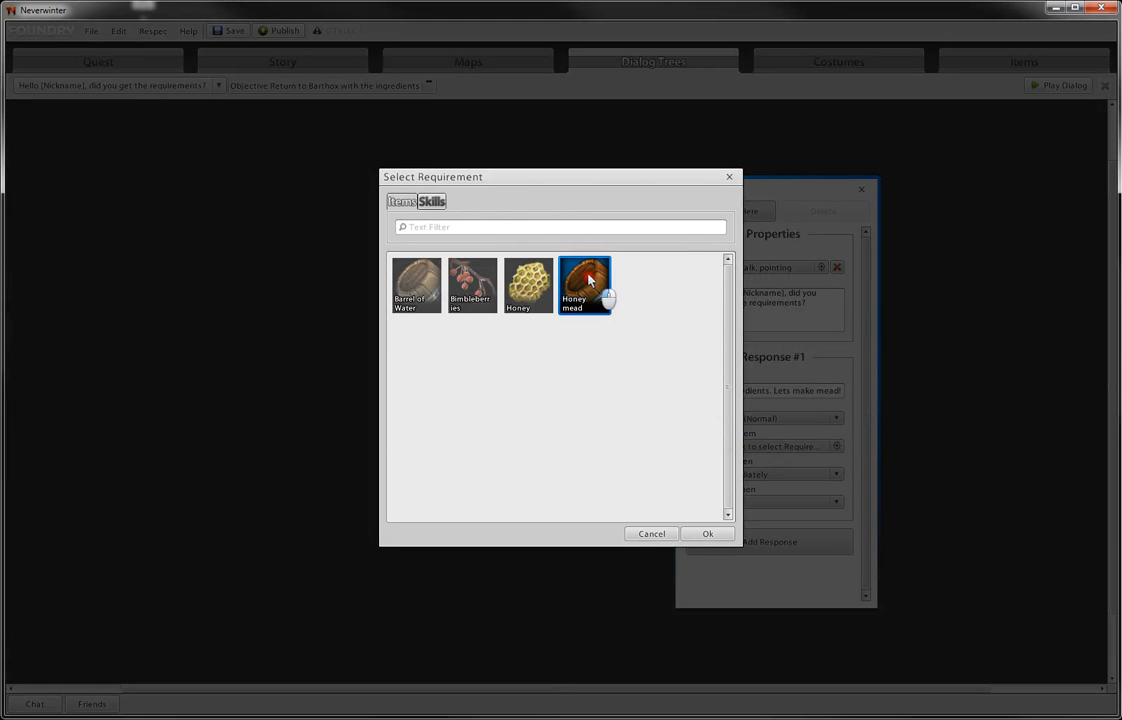
{"action": "left_click", "coordinate": [424, 292]}
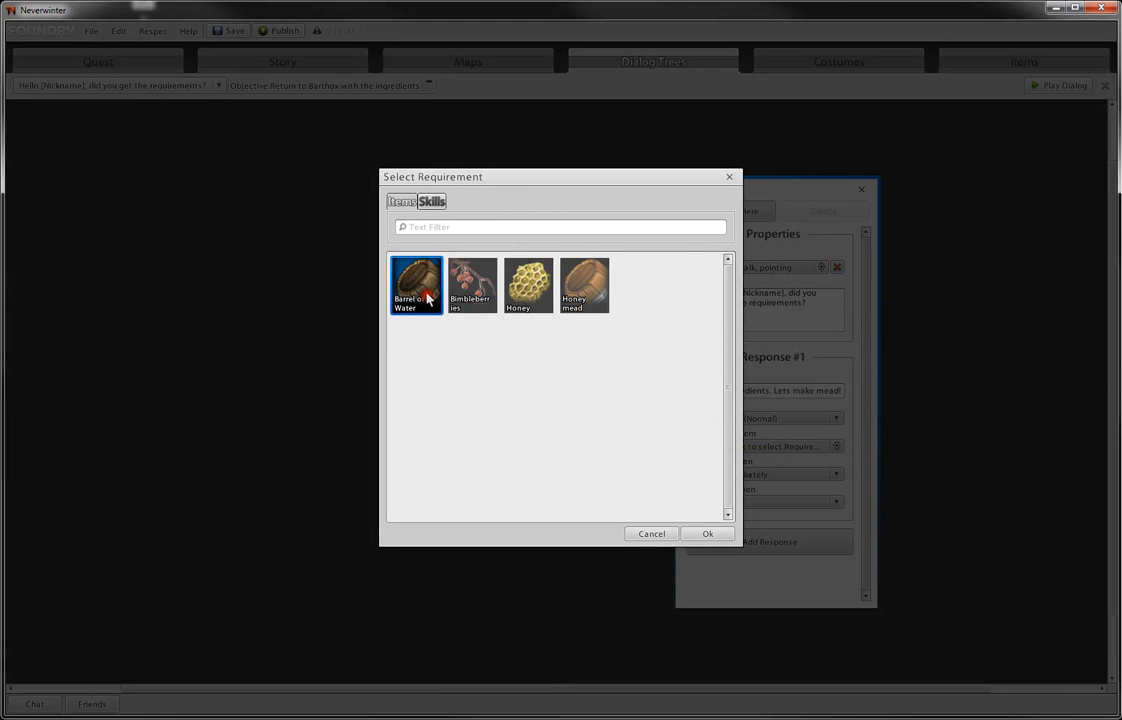
{"action": "left_click", "coordinate": [712, 533]}
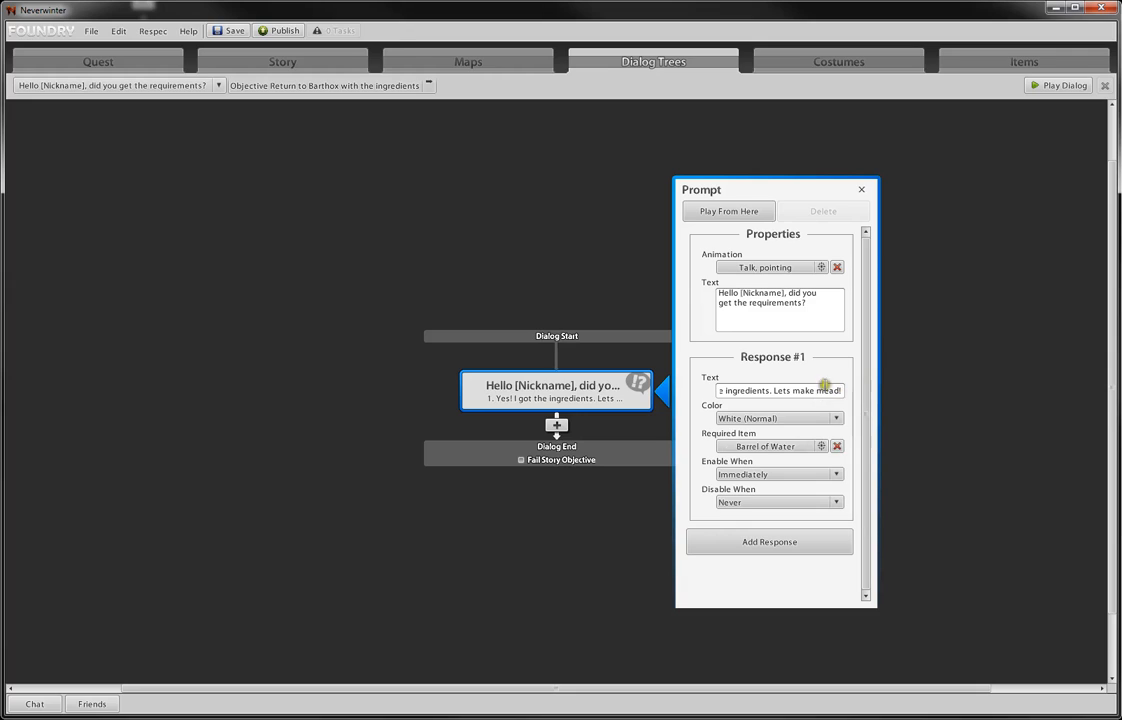
{"action": "left_click", "coordinate": [862, 188]}
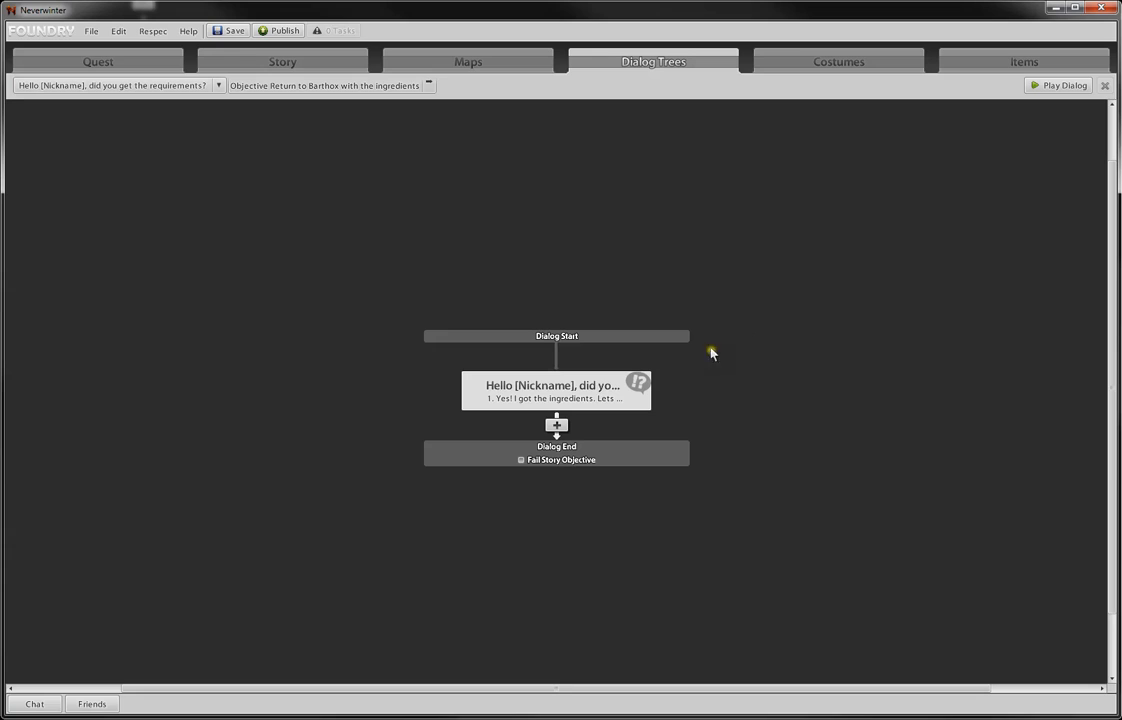
{"action": "left_click", "coordinate": [569, 397]}
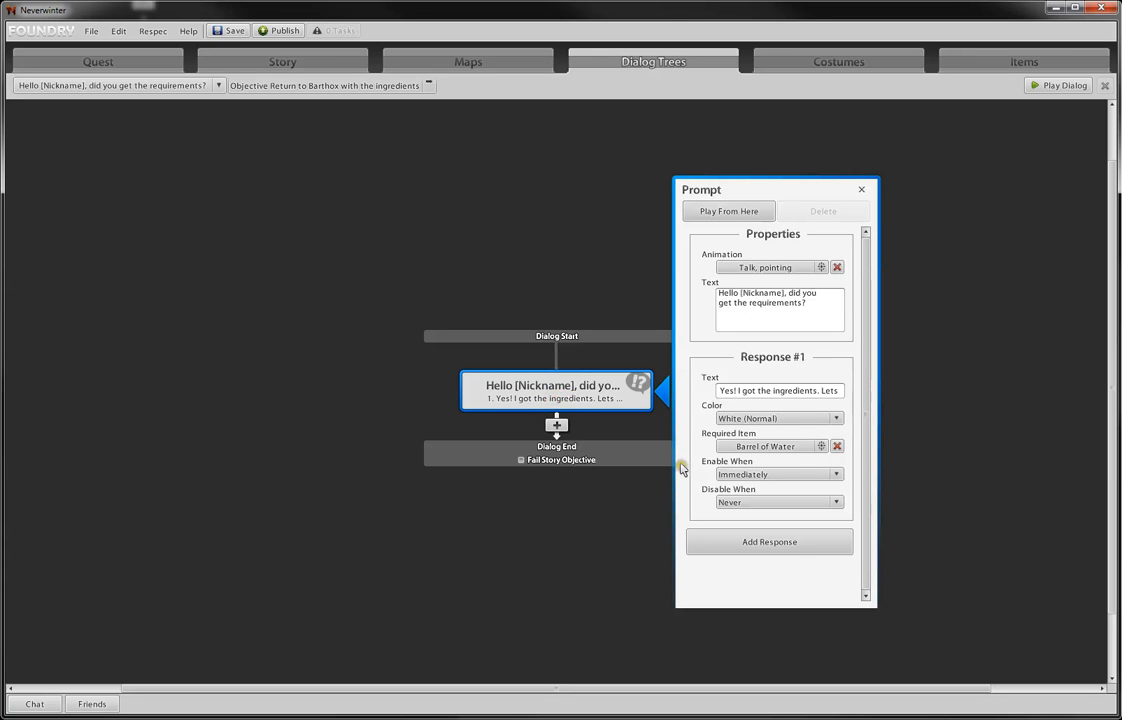
{"action": "left_click", "coordinate": [862, 189]}
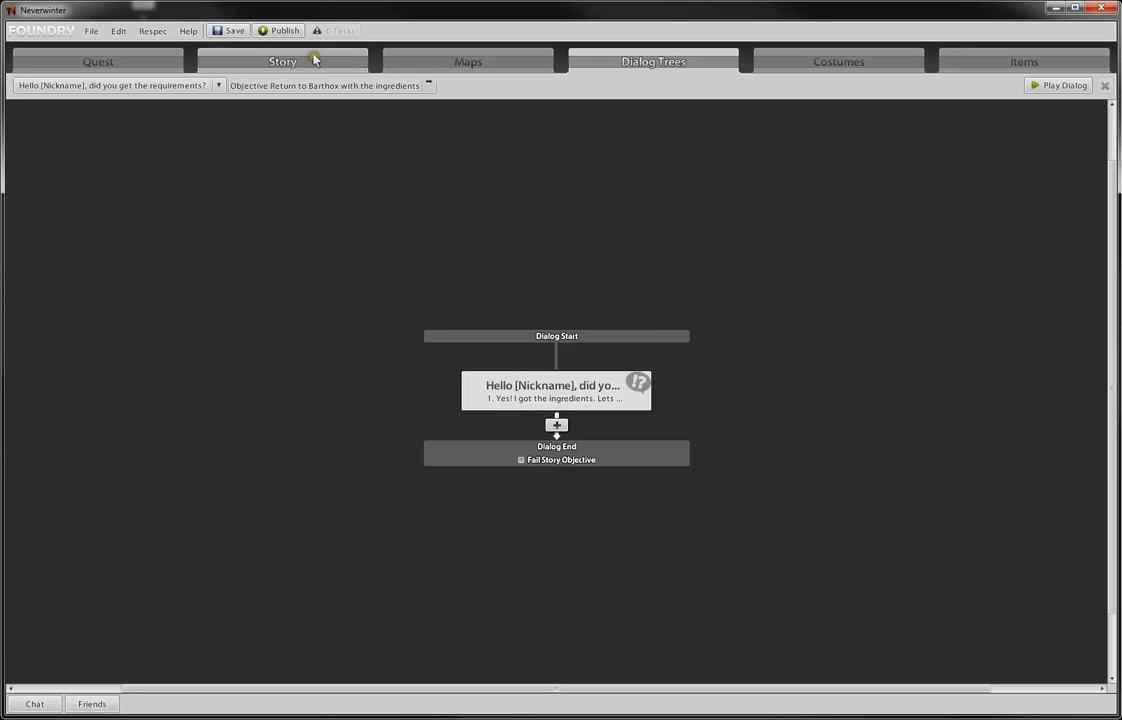
- Make the "Return to Barthox with the ingredients" story objective drop the Honey mead item and close its properties
{"action": "left_click", "coordinate": [282, 58]}
{"action": "left_click", "coordinate": [362, 496]}
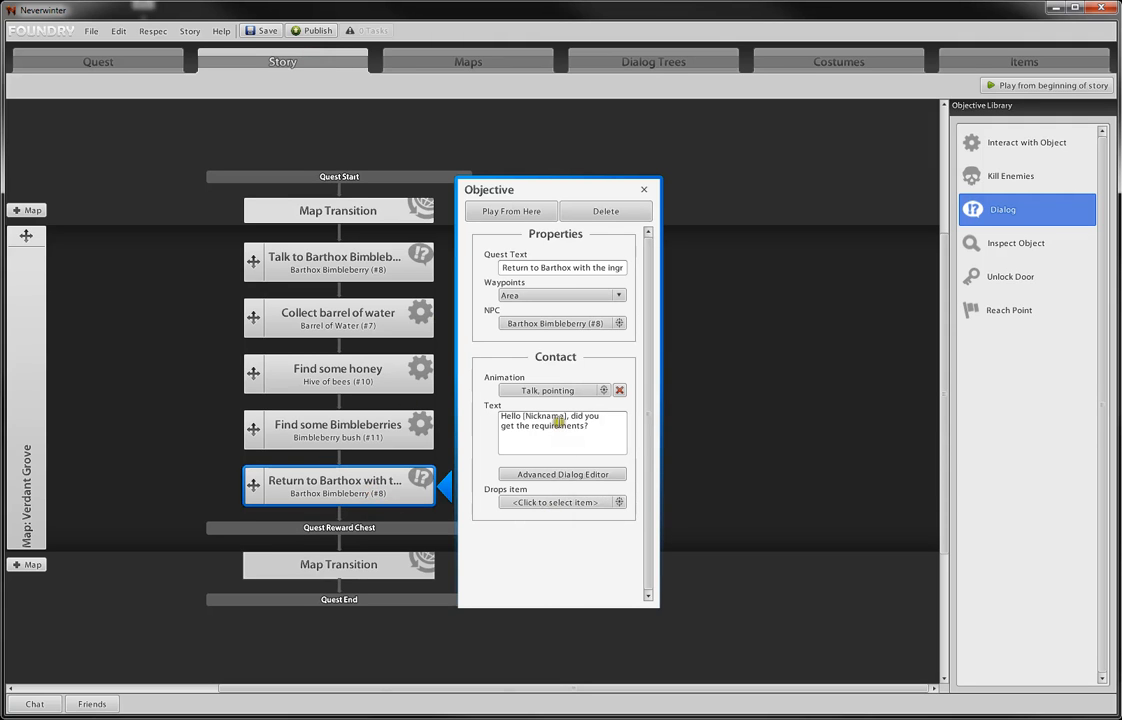
{"action": "left_click", "coordinate": [557, 501]}
{"action": "left_click", "coordinate": [828, 232]}
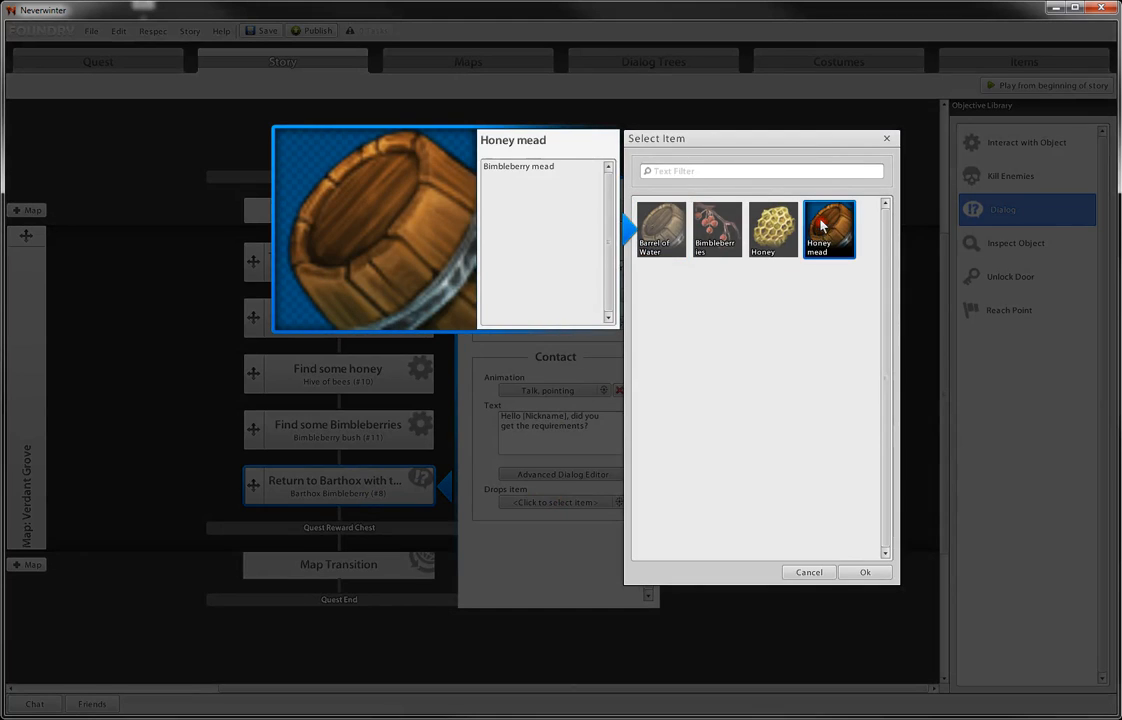
{"action": "left_click", "coordinate": [865, 575]}
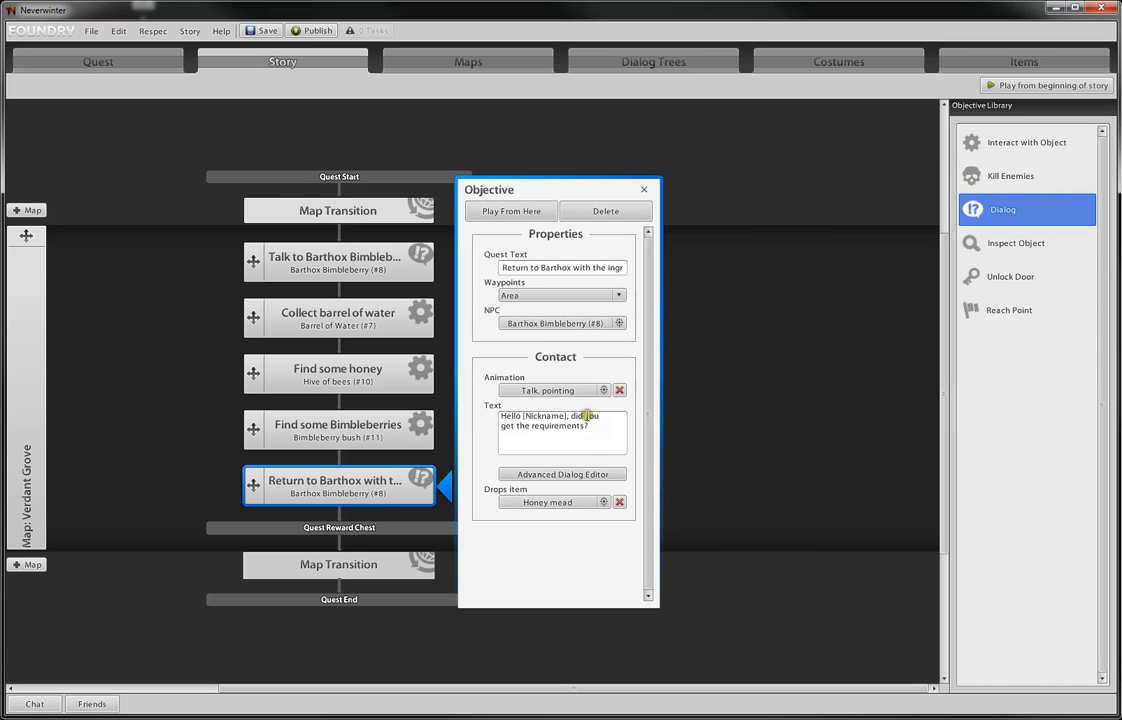
{"action": "left_click", "coordinate": [644, 190]}
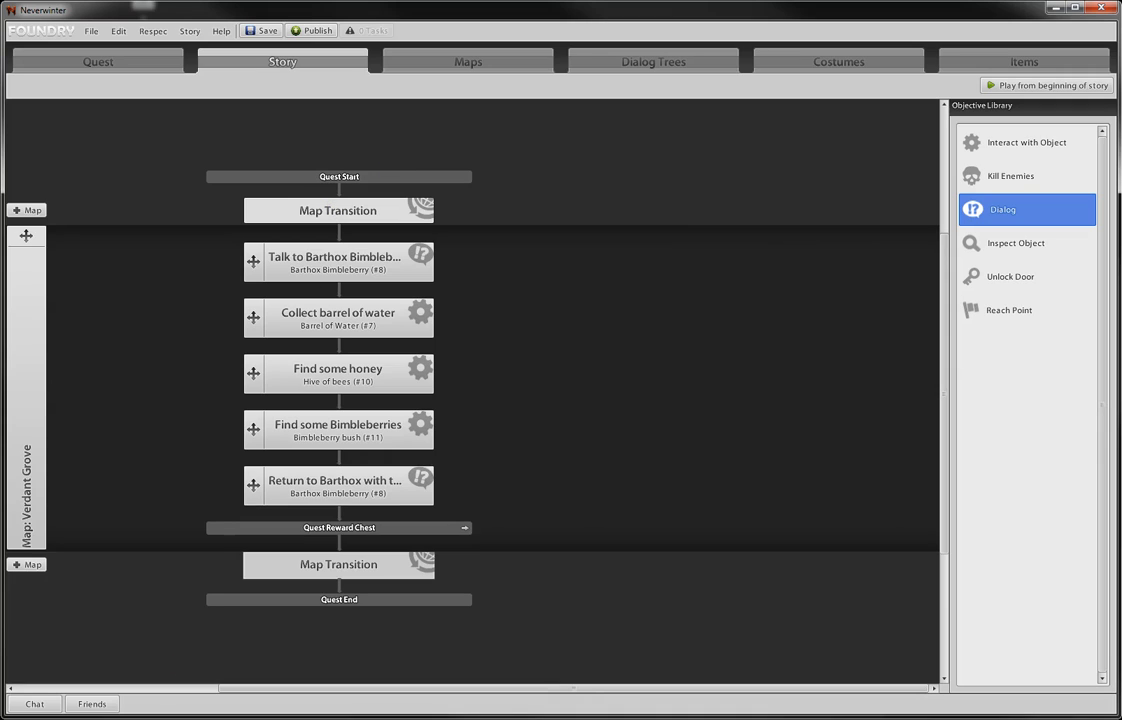
{"action": "left_click", "coordinate": [492, 67]}
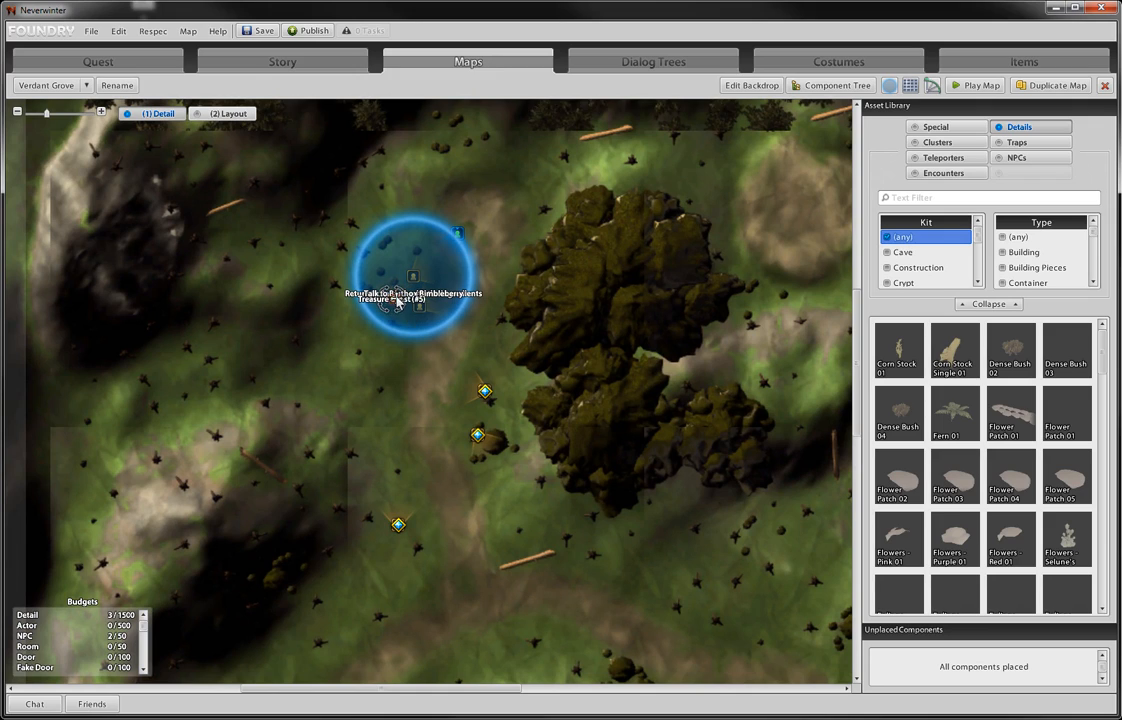
{"action": "left_click_drag", "start_coordinate": [398, 290], "coordinate": [375, 355]}
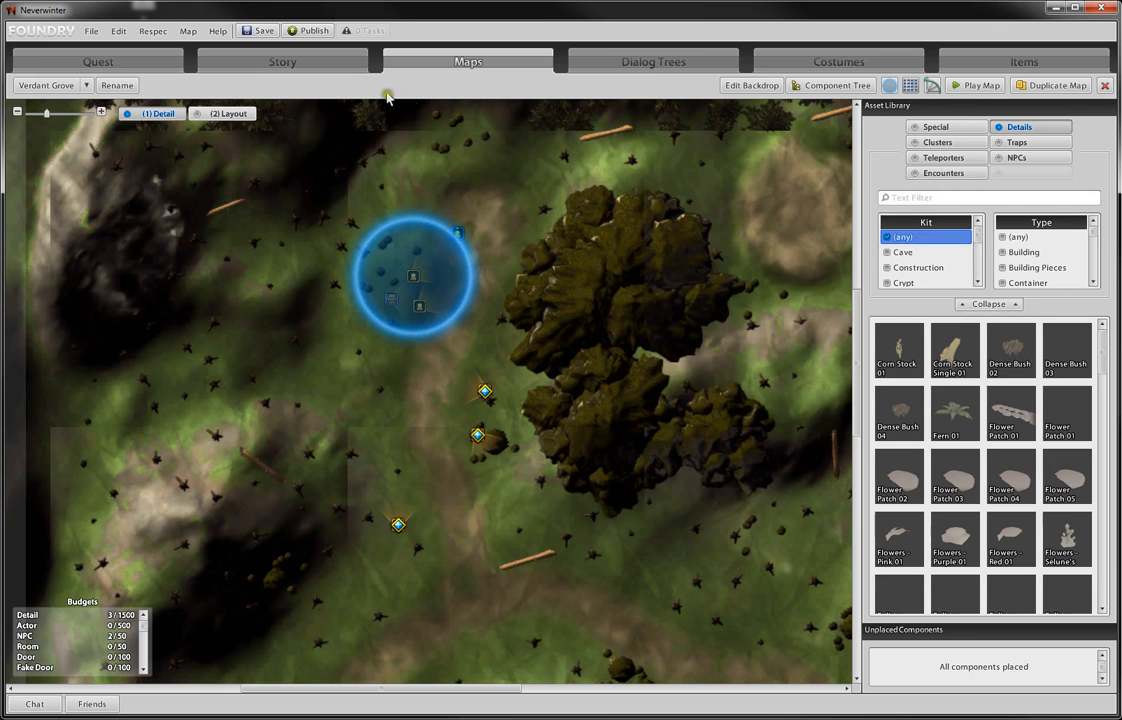
{"action": "left_click", "coordinate": [299, 62]}
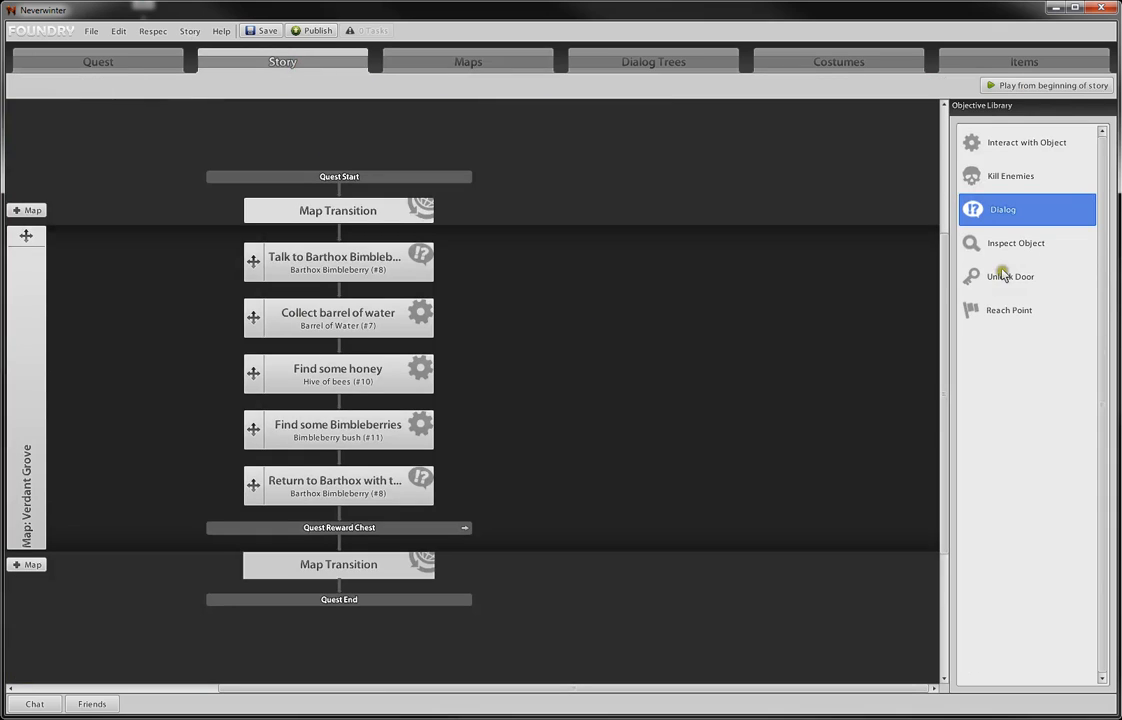
- Add a Kill Enemies objective between the talk with Barthox and the barrel of water objective, and try to select its encounter component
{"action": "mouse_move", "coordinate": [970, 178]}
{"action": "left_mouse_down"}
{"action": "mouse_move", "coordinate": [912, 256]}
{"action": "mouse_move", "coordinate": [566, 353]}
{"action": "mouse_move", "coordinate": [380, 345]}
{"action": "mouse_move", "coordinate": [351, 363]}
{"action": "mouse_move", "coordinate": [343, 310]}
{"action": "mouse_move", "coordinate": [325, 292]}
{"action": "mouse_move", "coordinate": [338, 293]}
{"action": "left_mouse_up"}
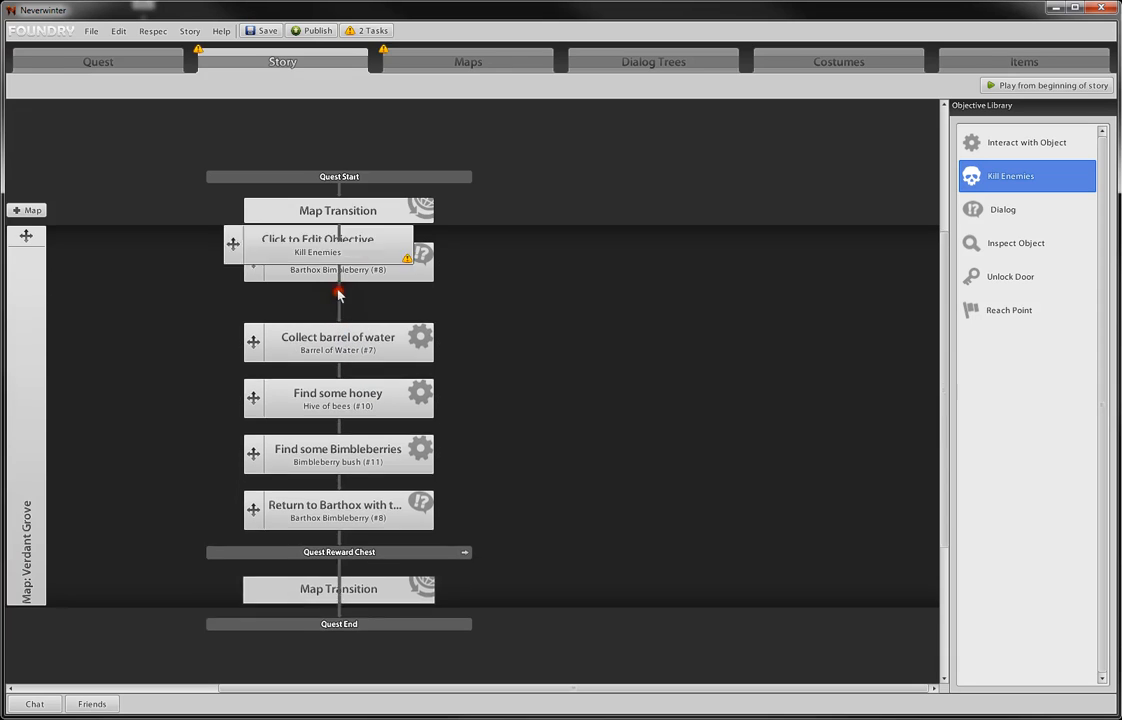
{"action": "left_click", "coordinate": [340, 323]}
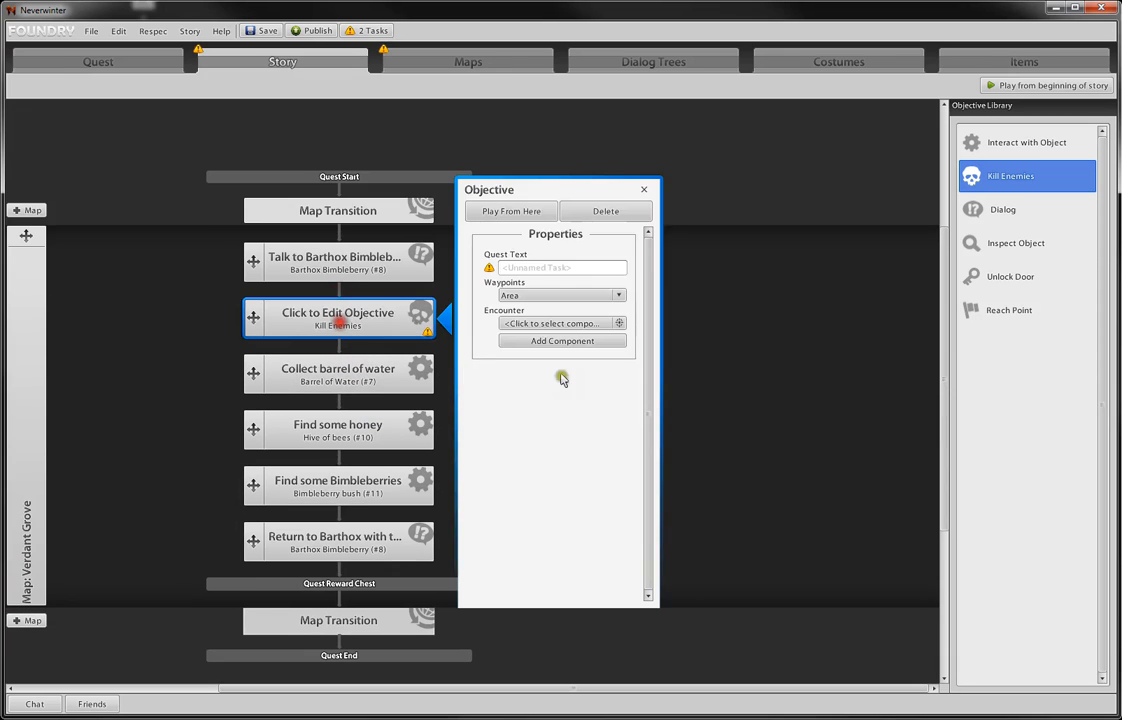
{"action": "left_click", "coordinate": [560, 270]}
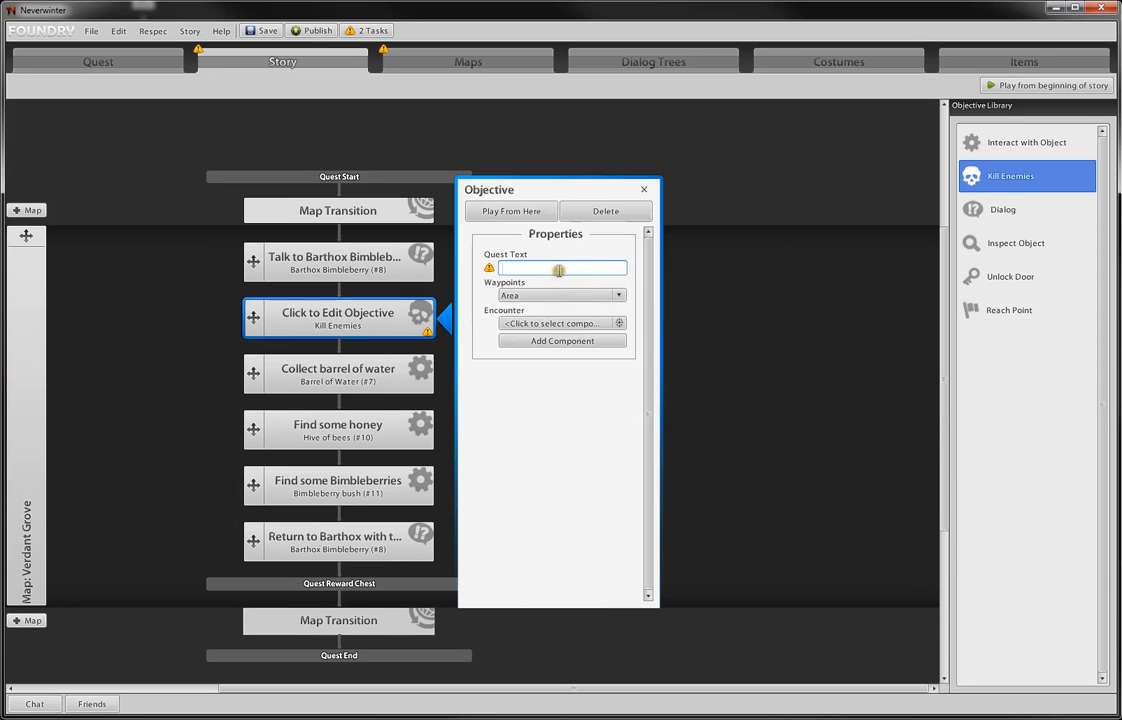
{"action": "left_click", "coordinate": [528, 323]}
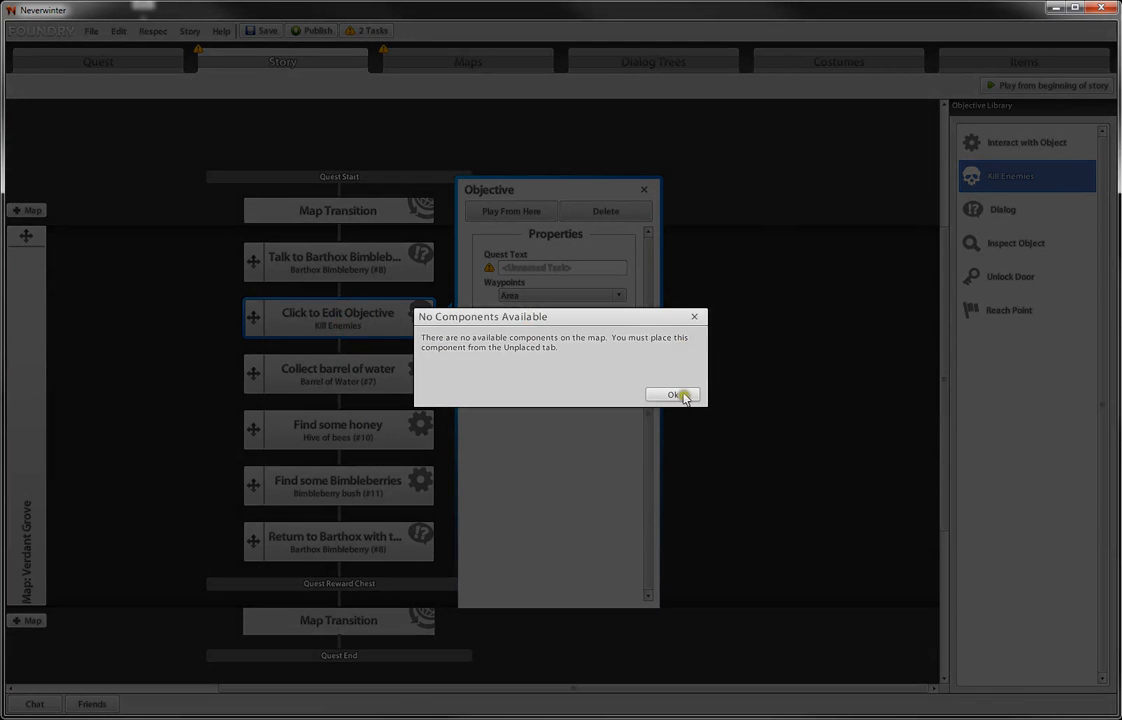
{"action": "left_click", "coordinate": [677, 395]}
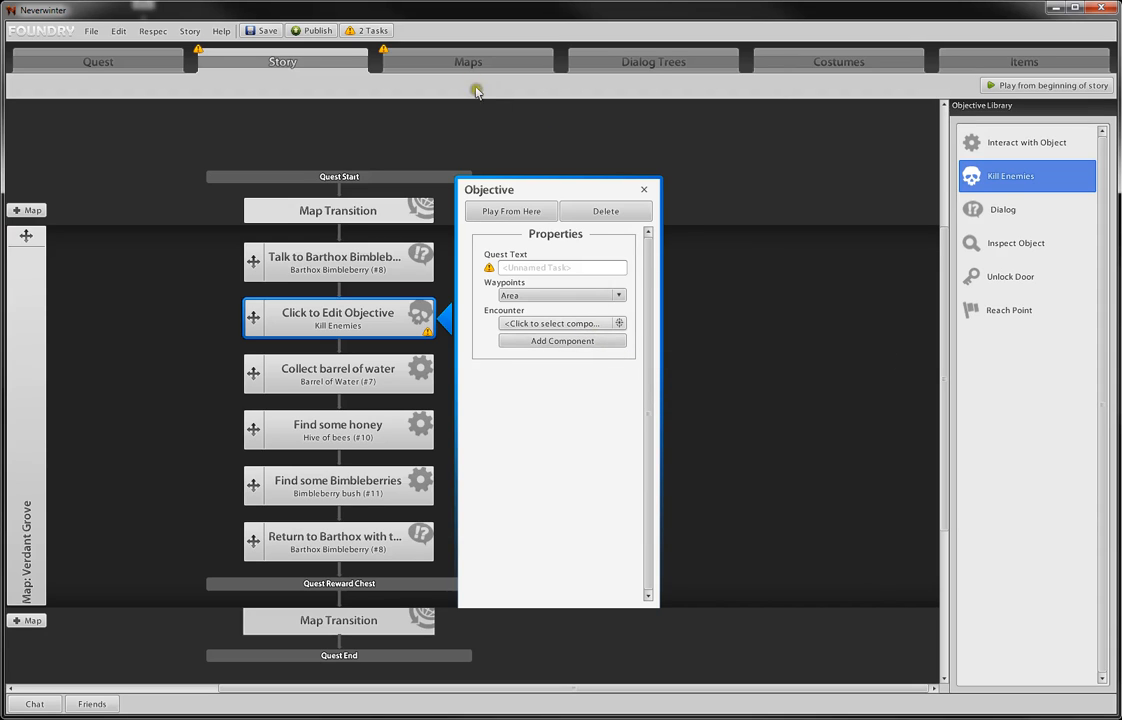
{"action": "left_click", "coordinate": [644, 189]}
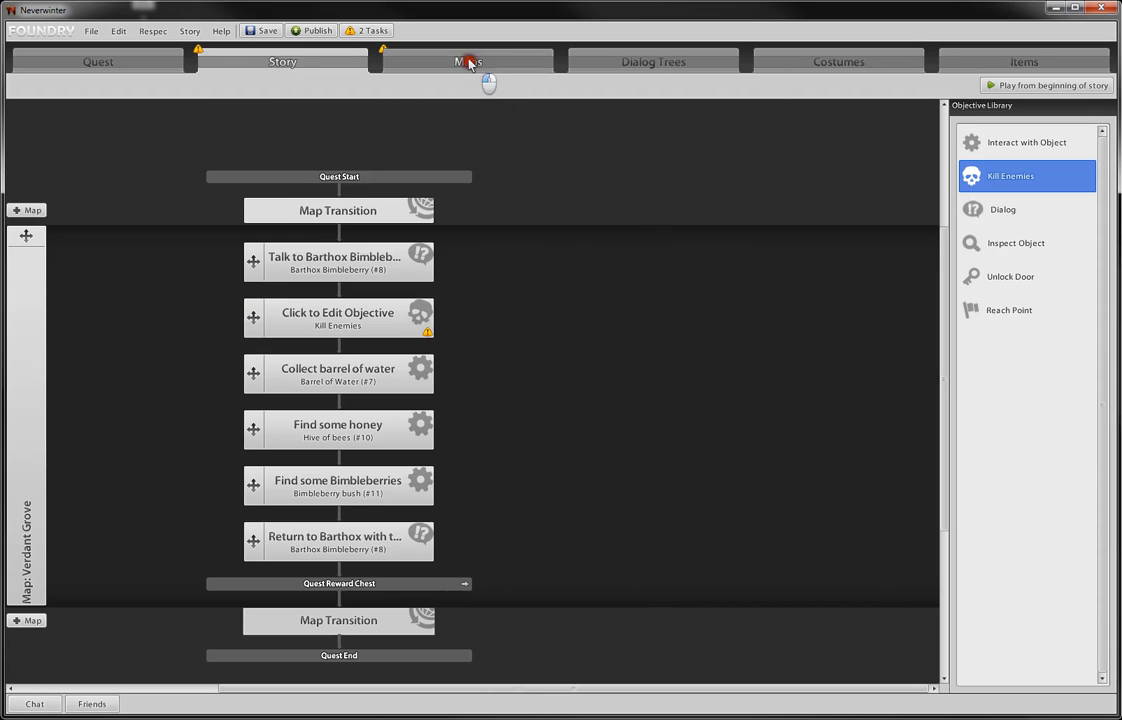
- Filter the encounter assets for the Verdant Grove map to the Goblin critter group with Easy difficulty
{"action": "left_click", "coordinate": [469, 62]}
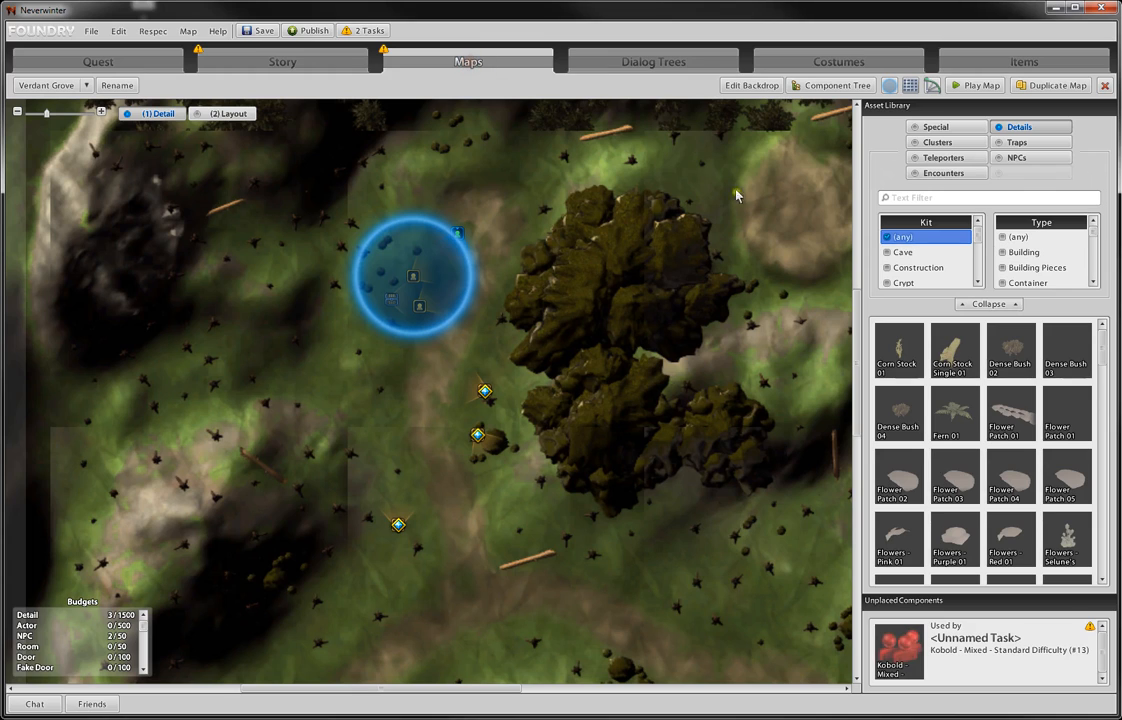
{"action": "left_click", "coordinate": [943, 173]}
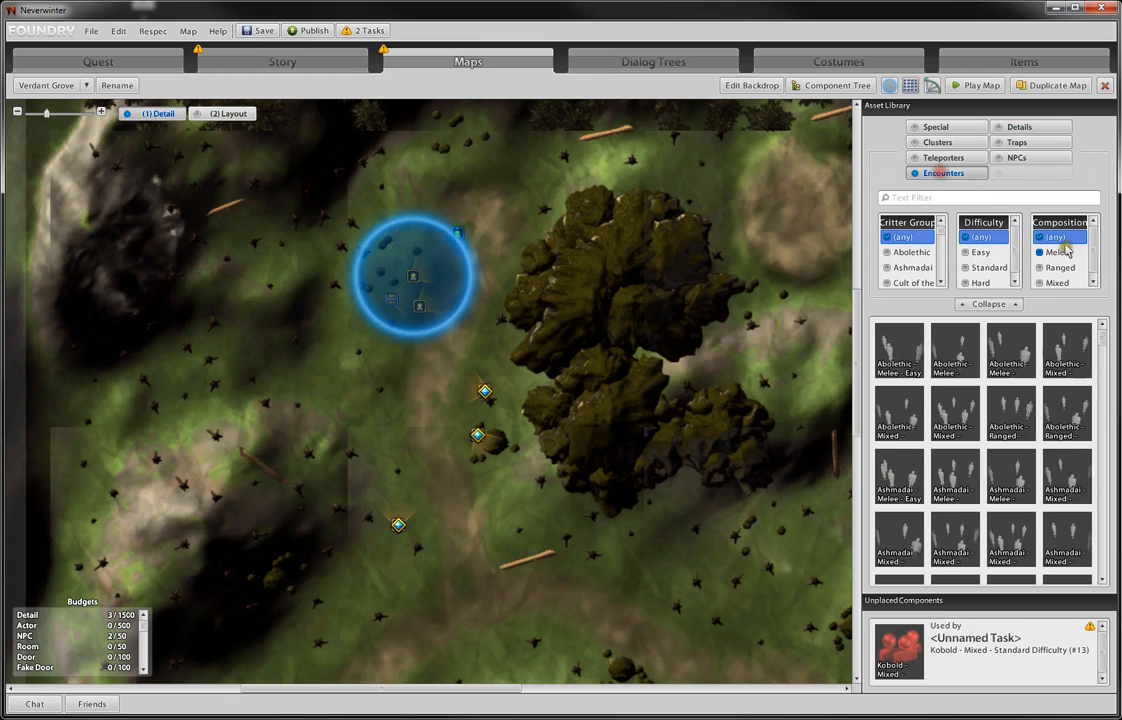
{"action": "left_click", "coordinate": [988, 253]}
{"action": "scroll", "coordinate": [1058, 258], "scroll_direction": "down", "scroll_amount": 1}
{"action": "scroll", "coordinate": [1058, 258], "scroll_direction": "up", "scroll_amount": 1}
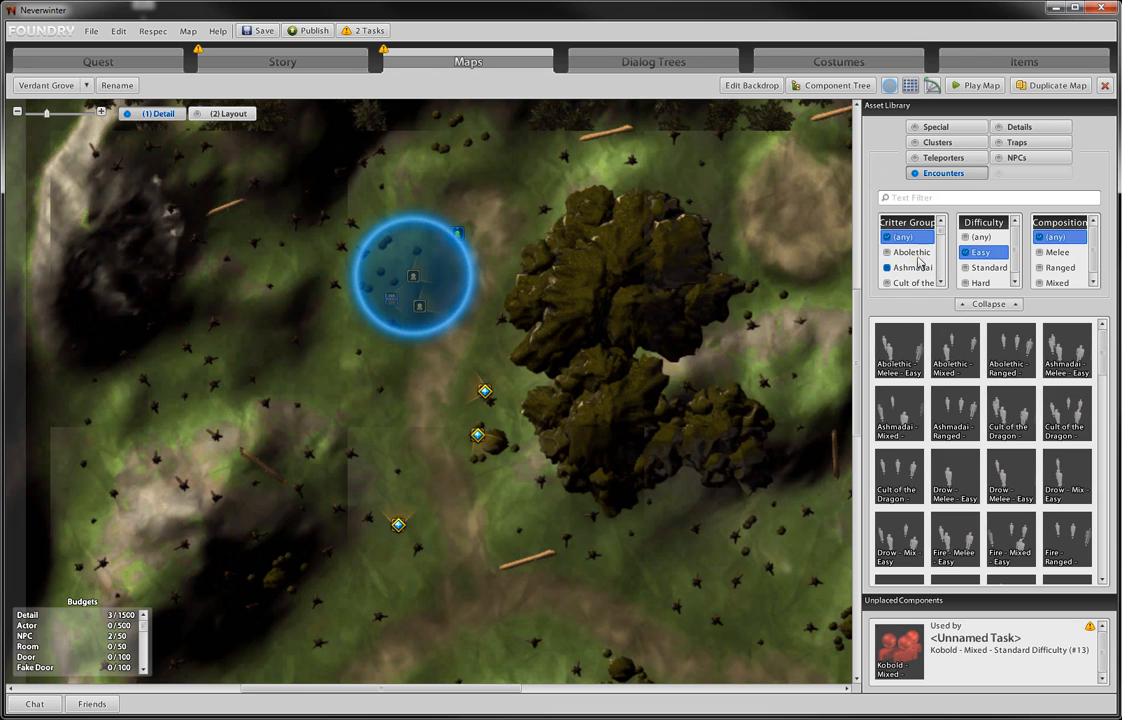
{"action": "scroll", "coordinate": [921, 280], "scroll_direction": "down", "scroll_amount": 10}
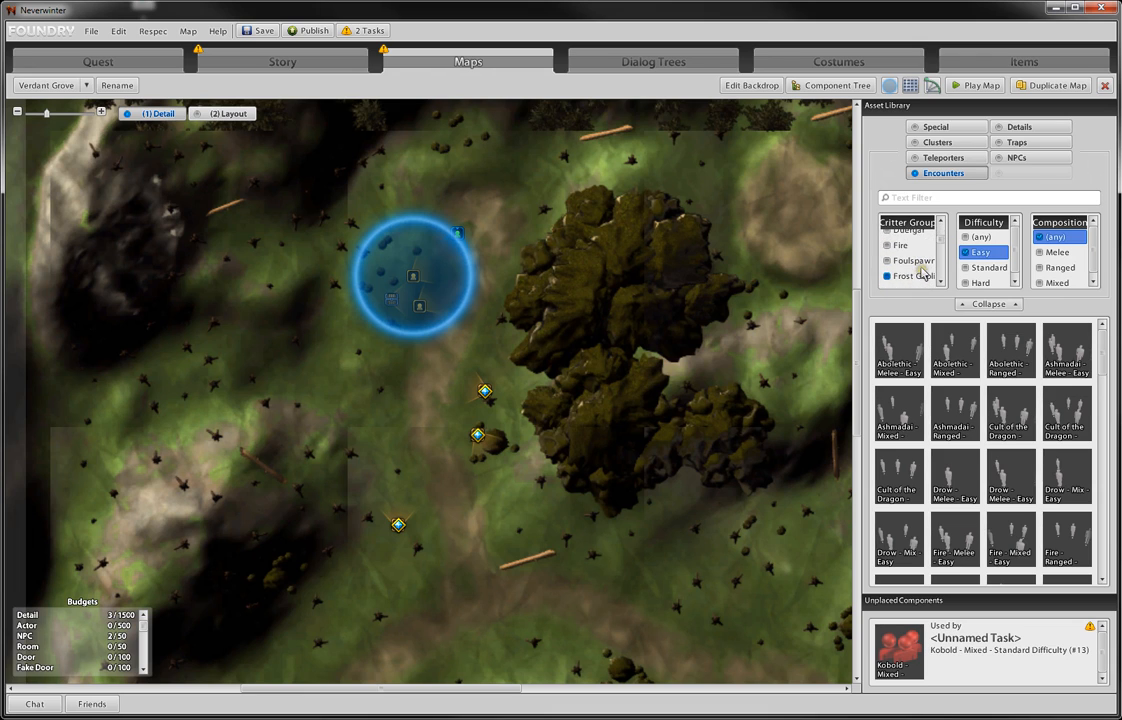
{"action": "scroll", "coordinate": [921, 273], "scroll_direction": "up", "scroll_amount": 10}
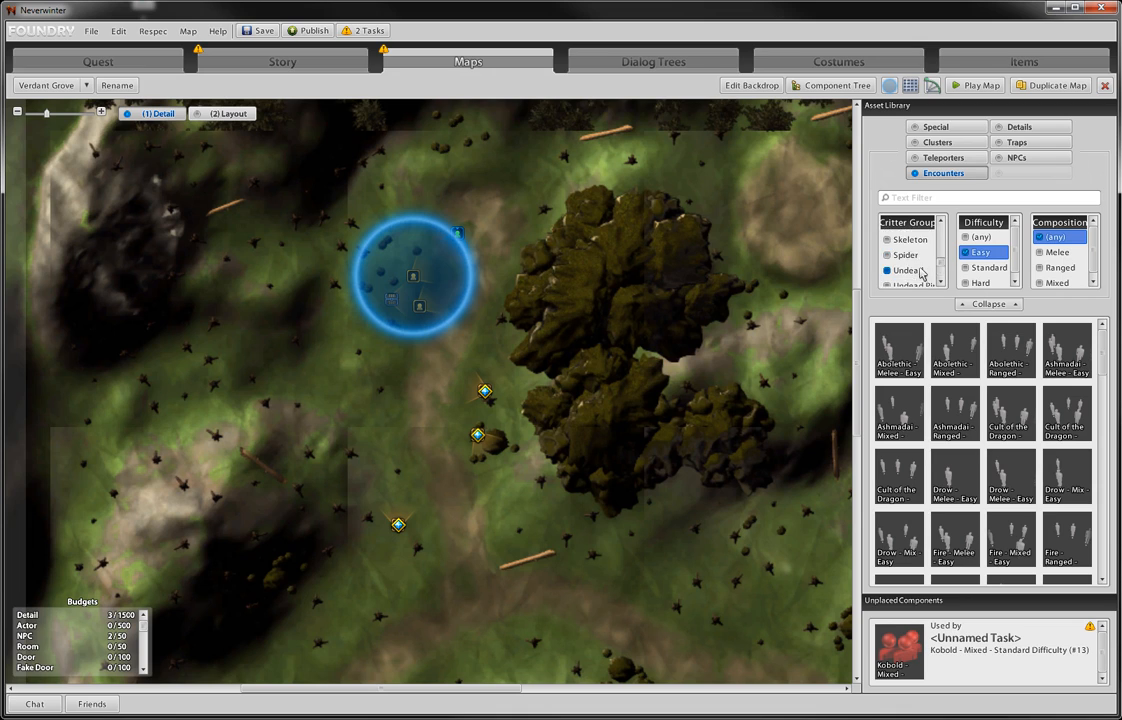
{"action": "scroll", "coordinate": [916, 279], "scroll_direction": "down", "scroll_amount": 2}
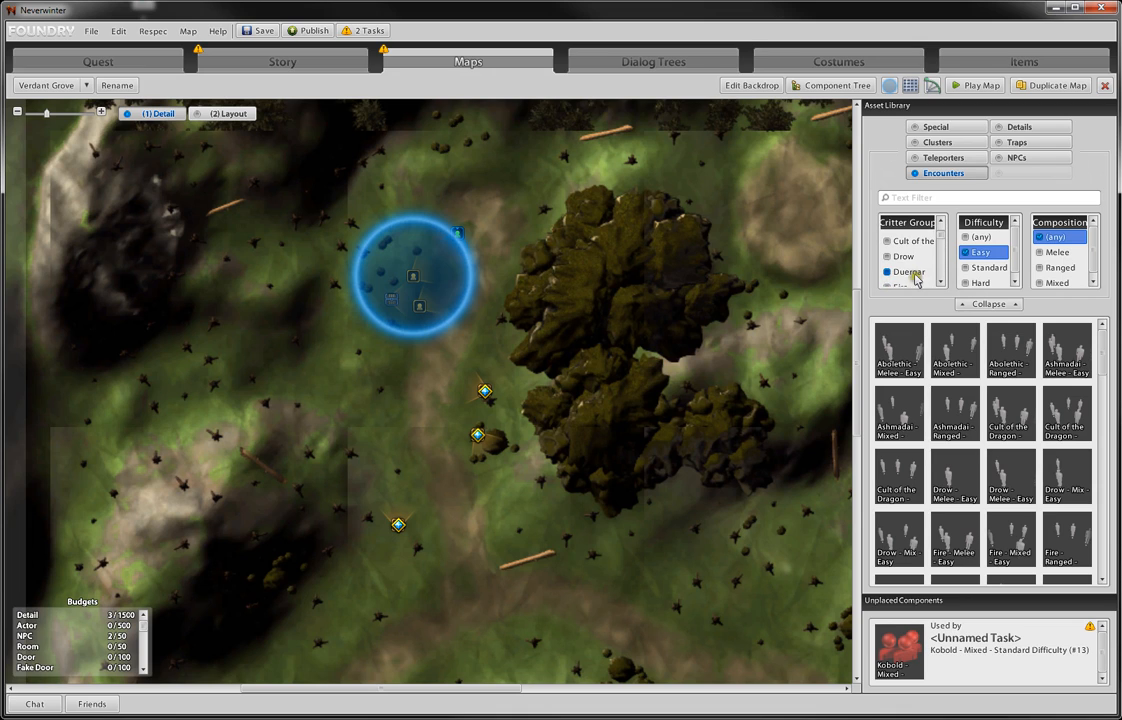
{"action": "scroll", "coordinate": [917, 270], "scroll_direction": "down", "scroll_amount": 3}
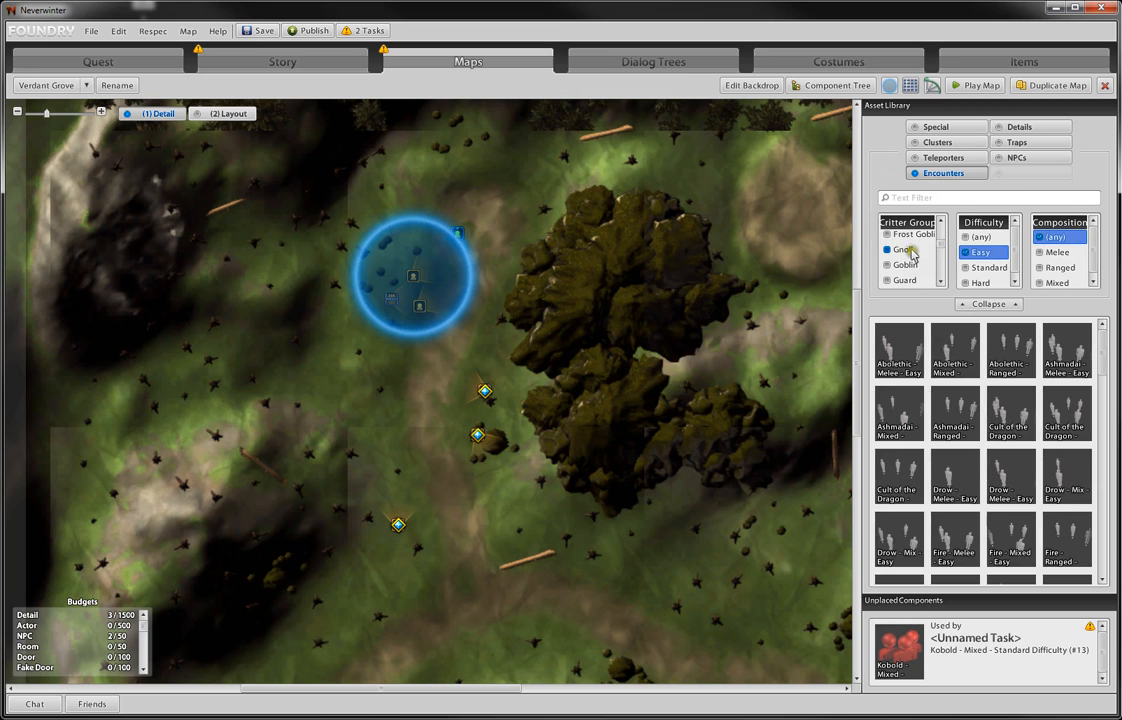
{"action": "left_click", "coordinate": [908, 250]}
{"action": "left_click", "coordinate": [905, 265]}
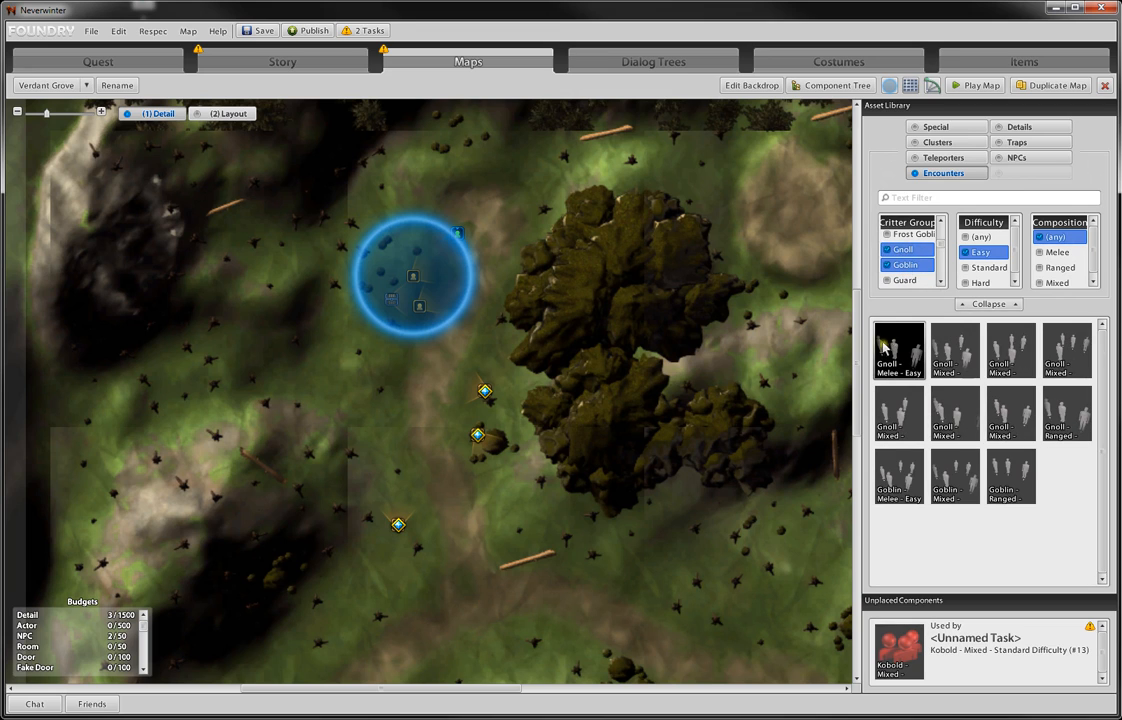
{"action": "left_click", "coordinate": [908, 250]}
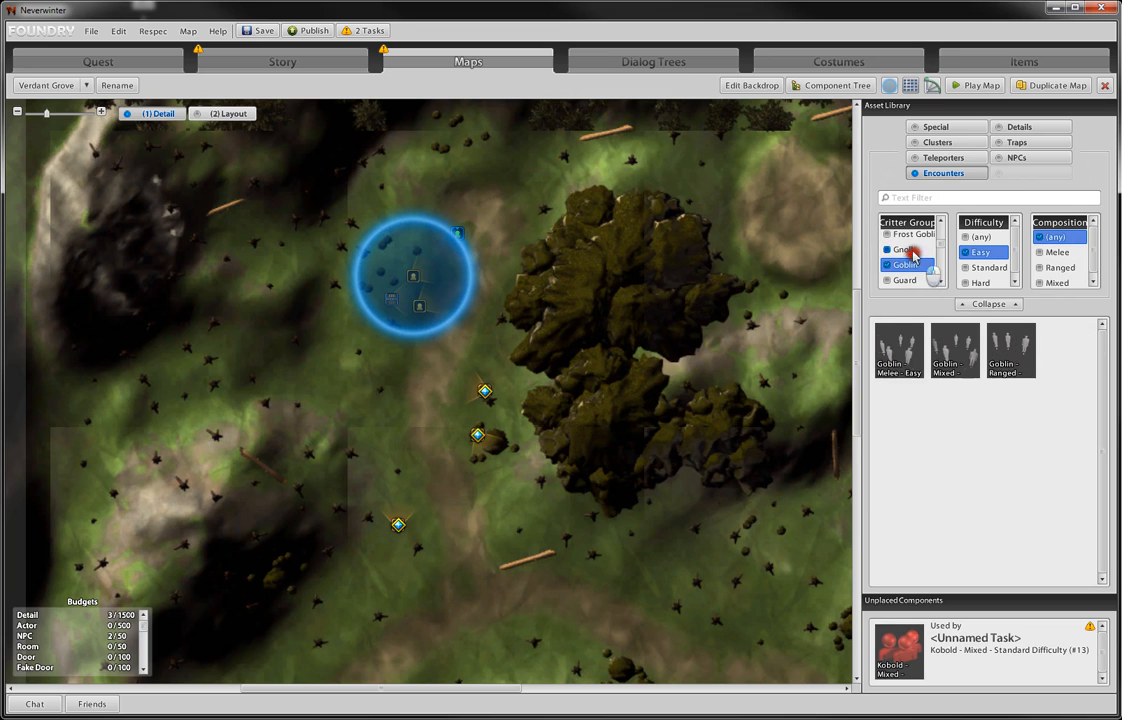
- Preview the Goblin - Mixed - Easy encounter and place the easy Goblin - Ranged encounter on the path just south of the blue area
{"action": "left_click", "coordinate": [952, 365]}
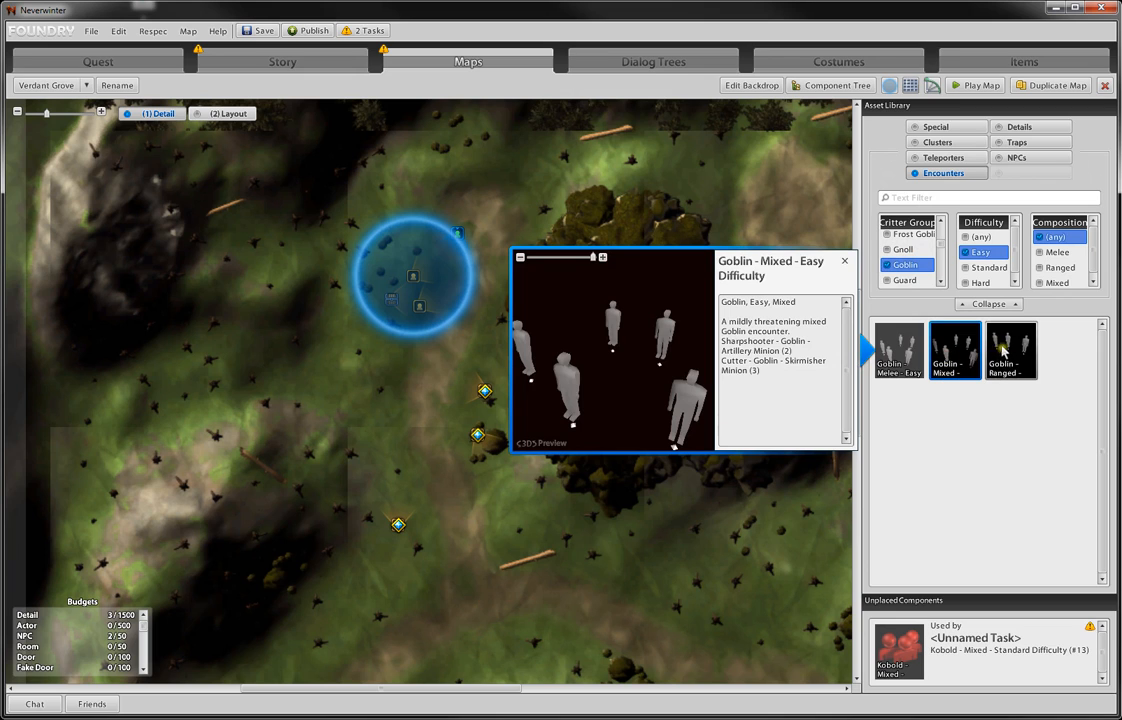
{"action": "left_click_drag", "start_coordinate": [1010, 350], "coordinate": [430, 390]}
{"action": "scroll", "coordinate": [428, 385], "scroll_direction": "up", "scroll_amount": 3}
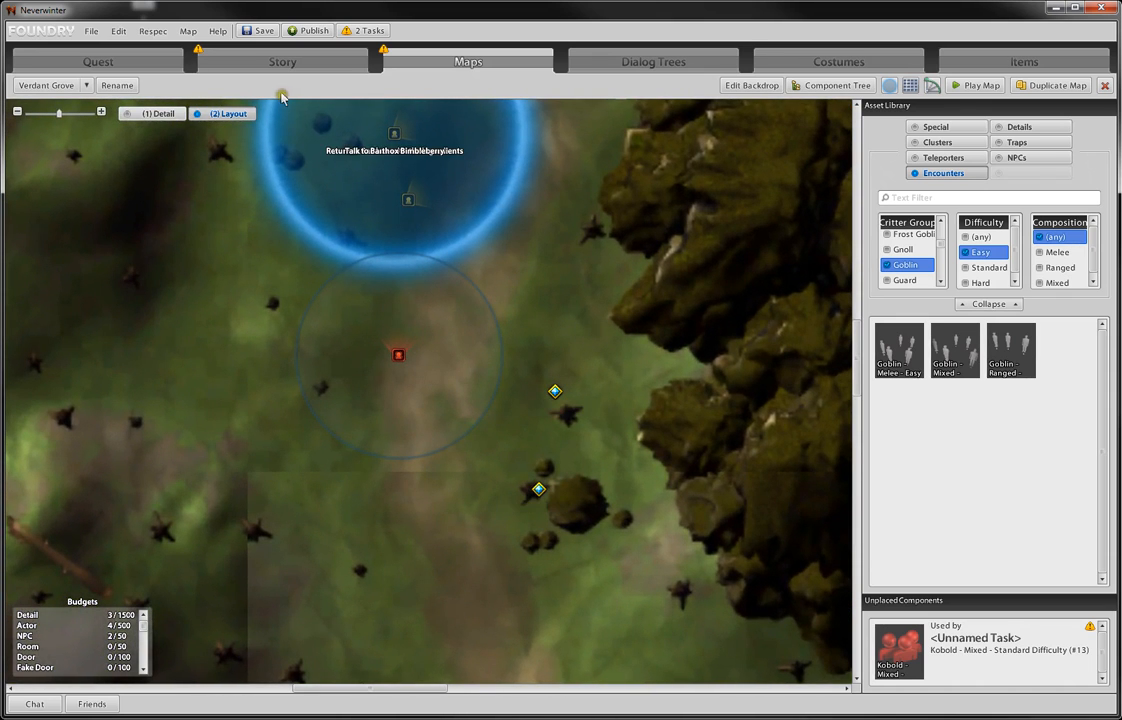
- Reposition the goblin encounter slightly in Layout mode and nudge its westernmost Sharpshooter a little to the northwest in Detail mode
{"action": "left_click", "coordinate": [207, 114]}
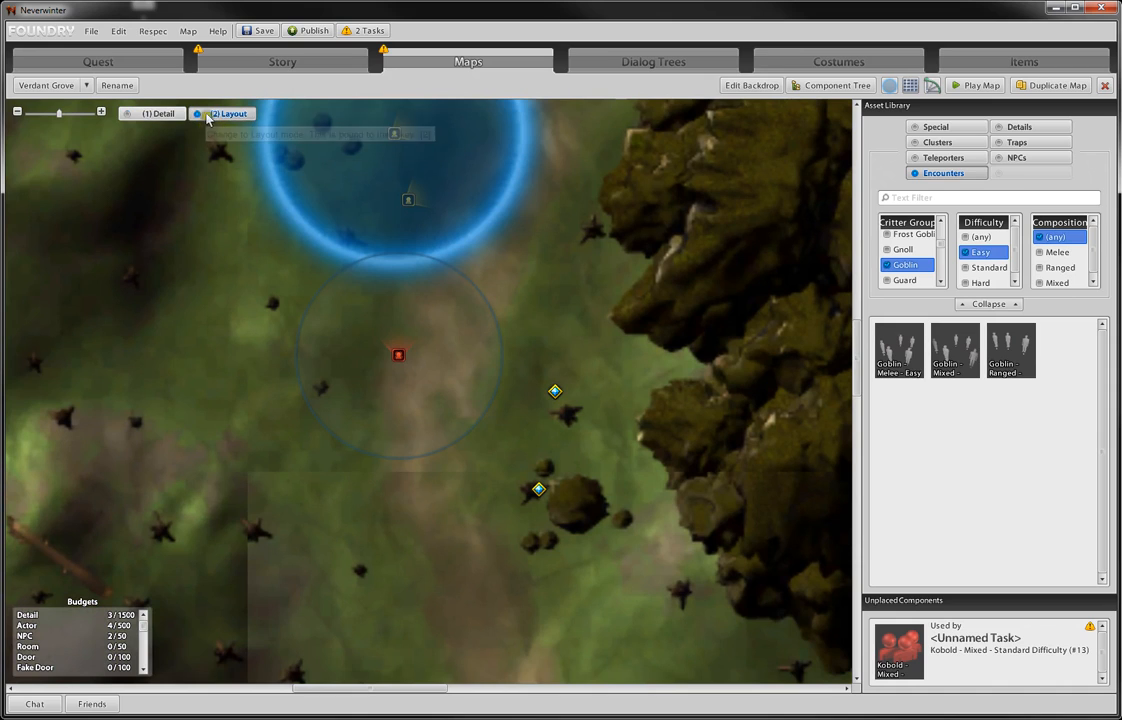
{"action": "left_click", "coordinate": [150, 117]}
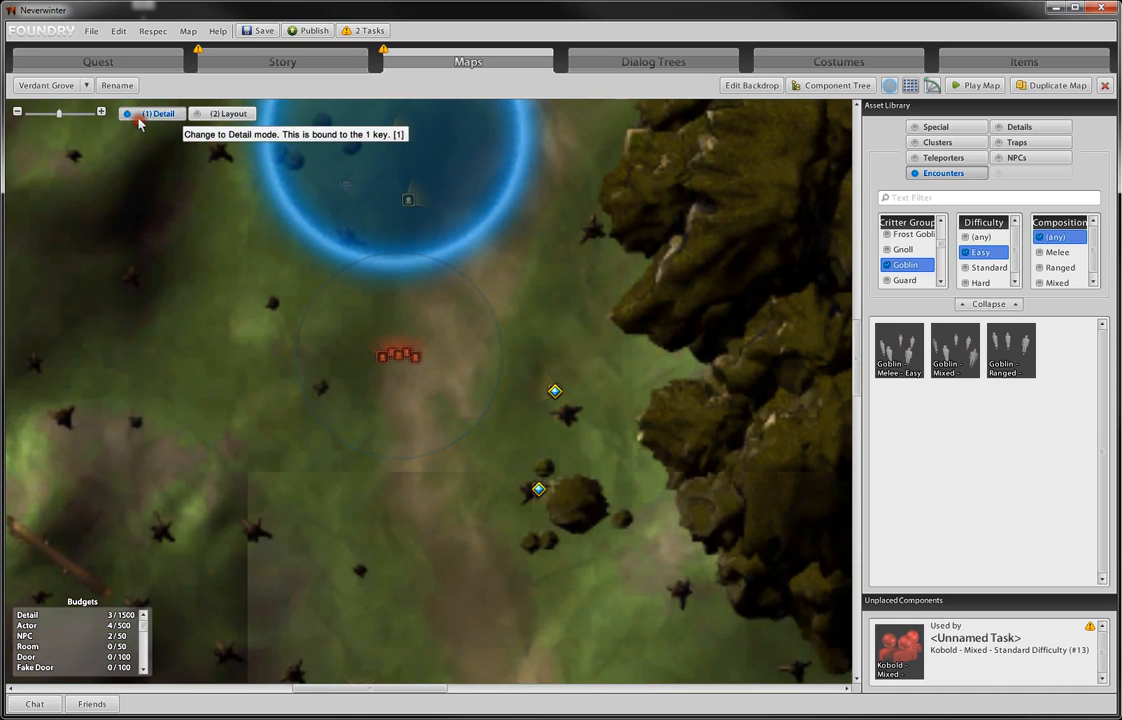
{"action": "left_click", "coordinate": [228, 116]}
{"action": "left_click", "coordinate": [389, 368]}
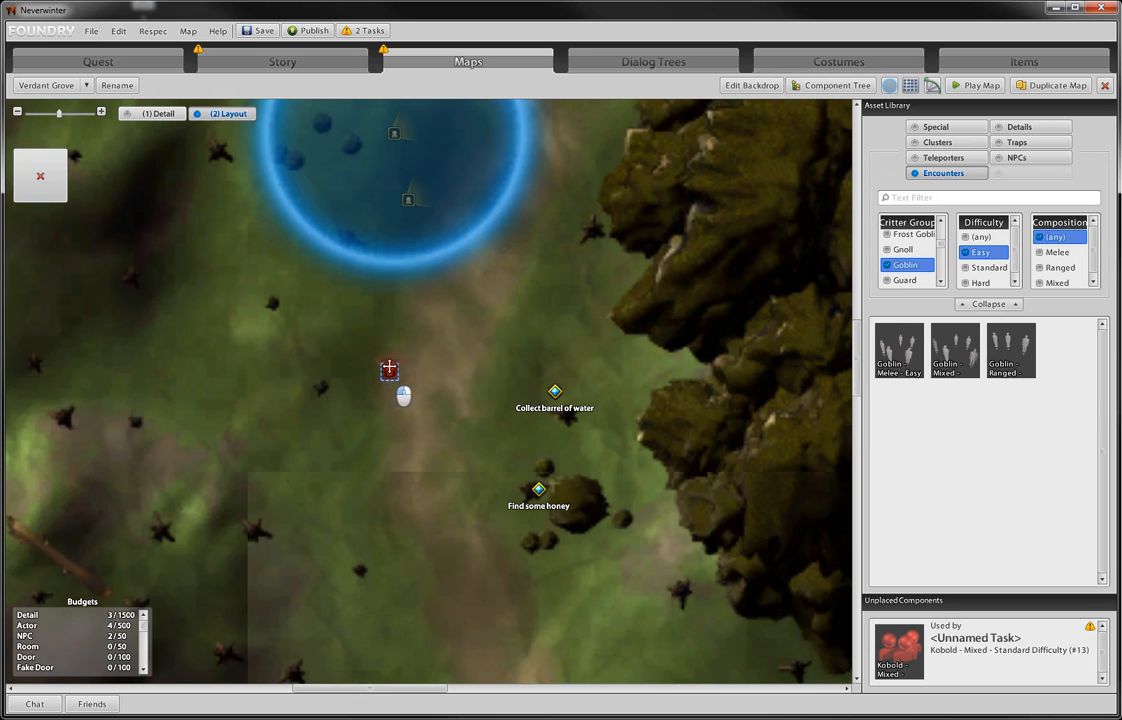
{"action": "left_click", "coordinate": [150, 113]}
{"action": "scroll", "coordinate": [345, 328], "scroll_direction": "up", "scroll_amount": 2}
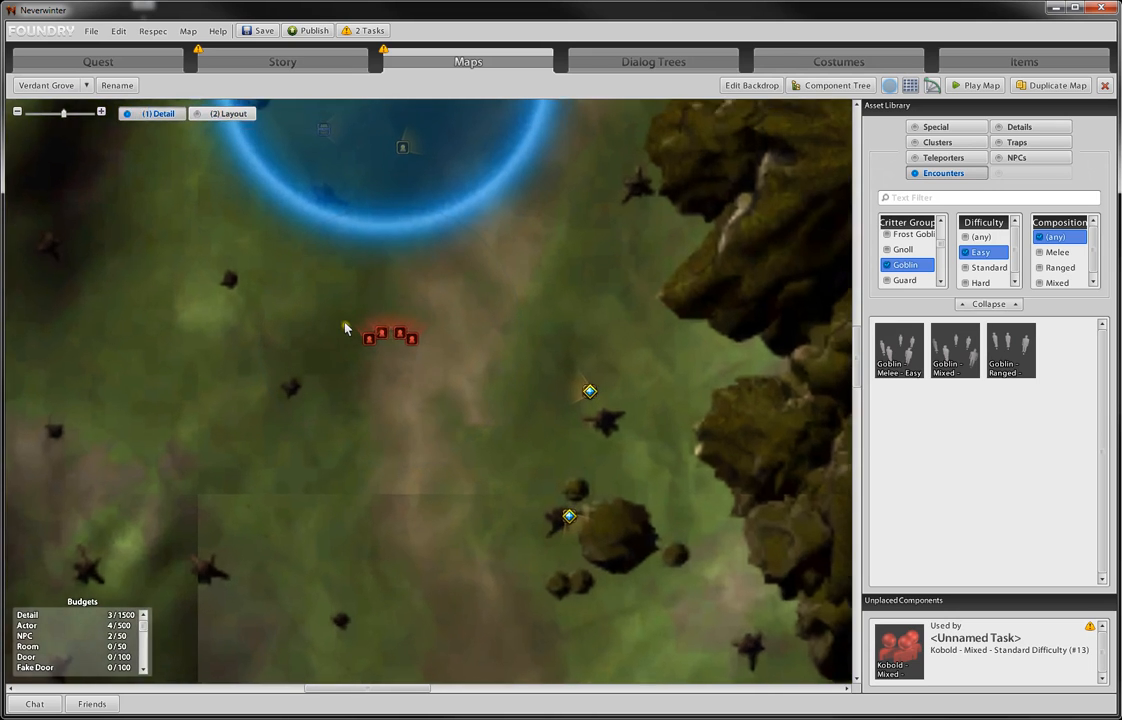
{"action": "scroll", "coordinate": [345, 328], "scroll_direction": "up", "scroll_amount": 3}
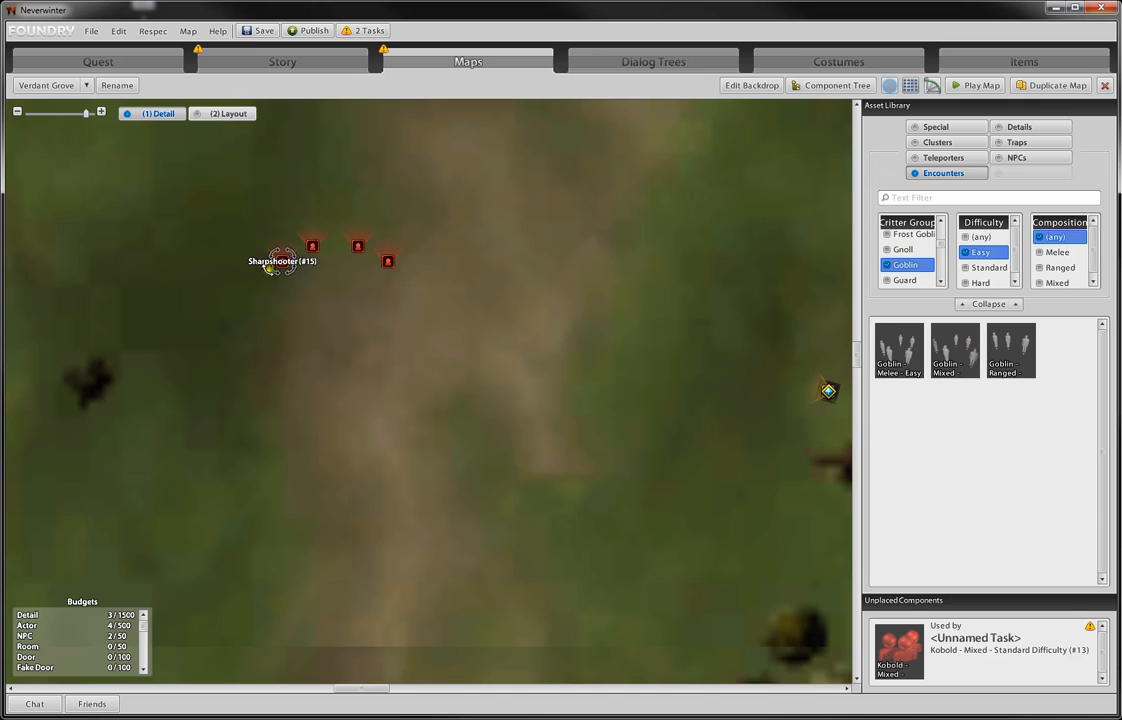
{"action": "left_click_drag", "start_coordinate": [284, 265], "coordinate": [277, 261]}
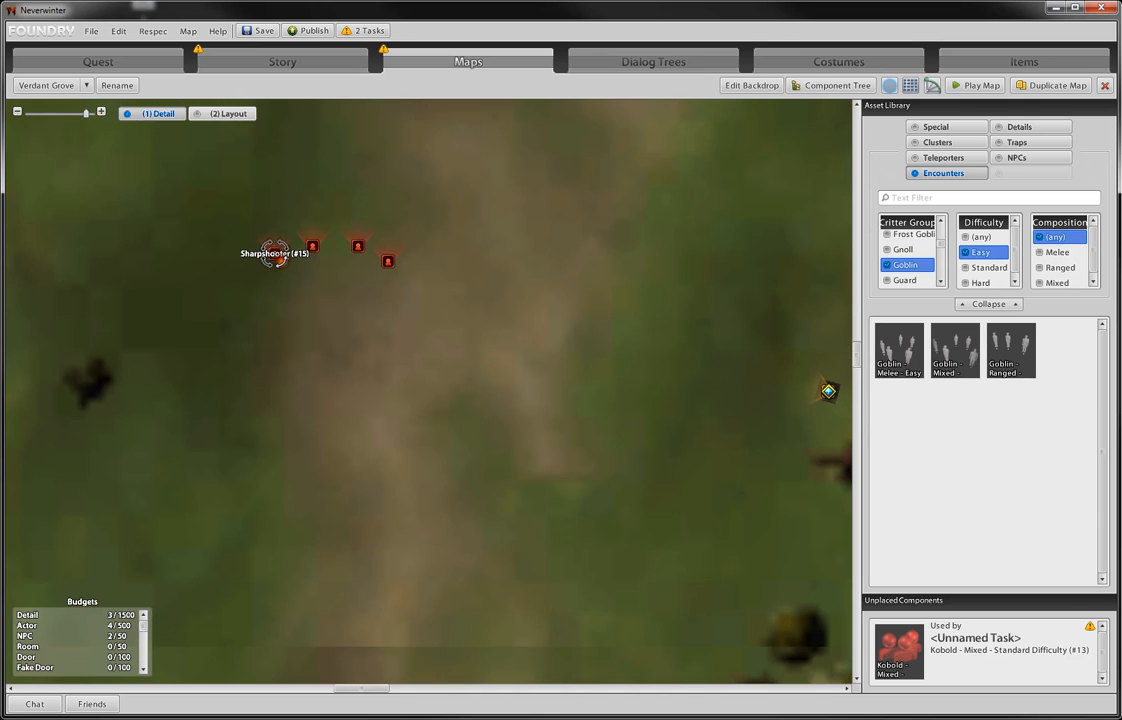
- Give the westernmost goblin Sharpshooter the Riding Spider 7 costume from the Animal species
{"action": "double_click", "coordinate": [270, 254]}
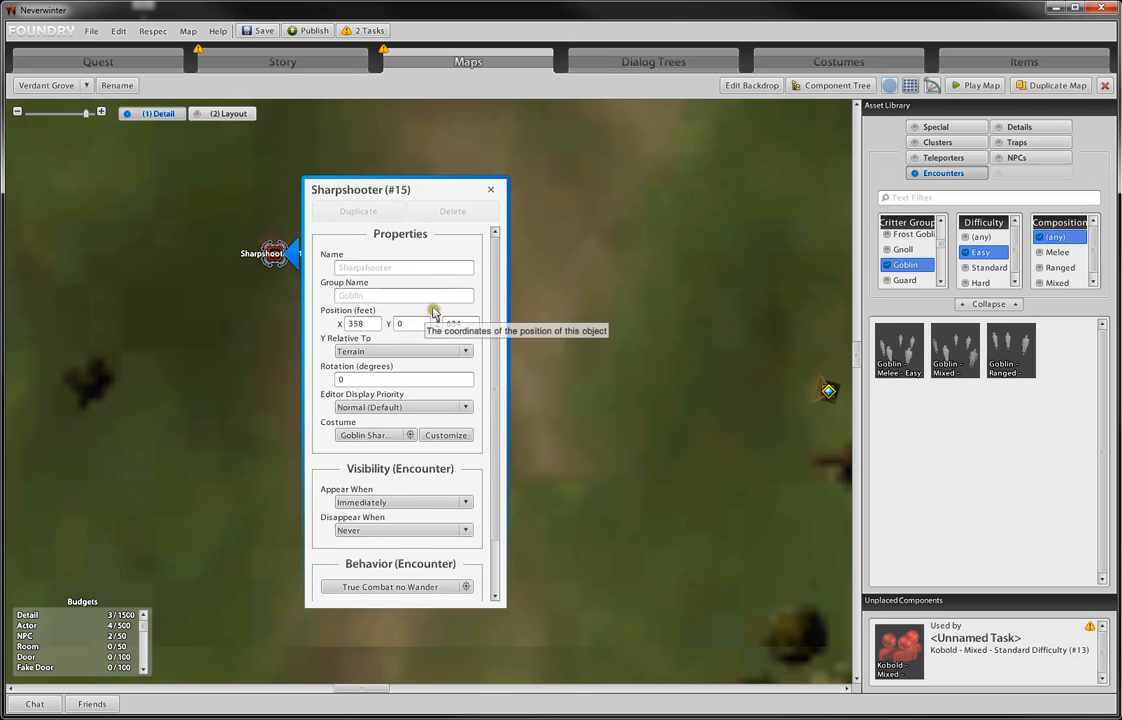
{"action": "left_click", "coordinate": [362, 435]}
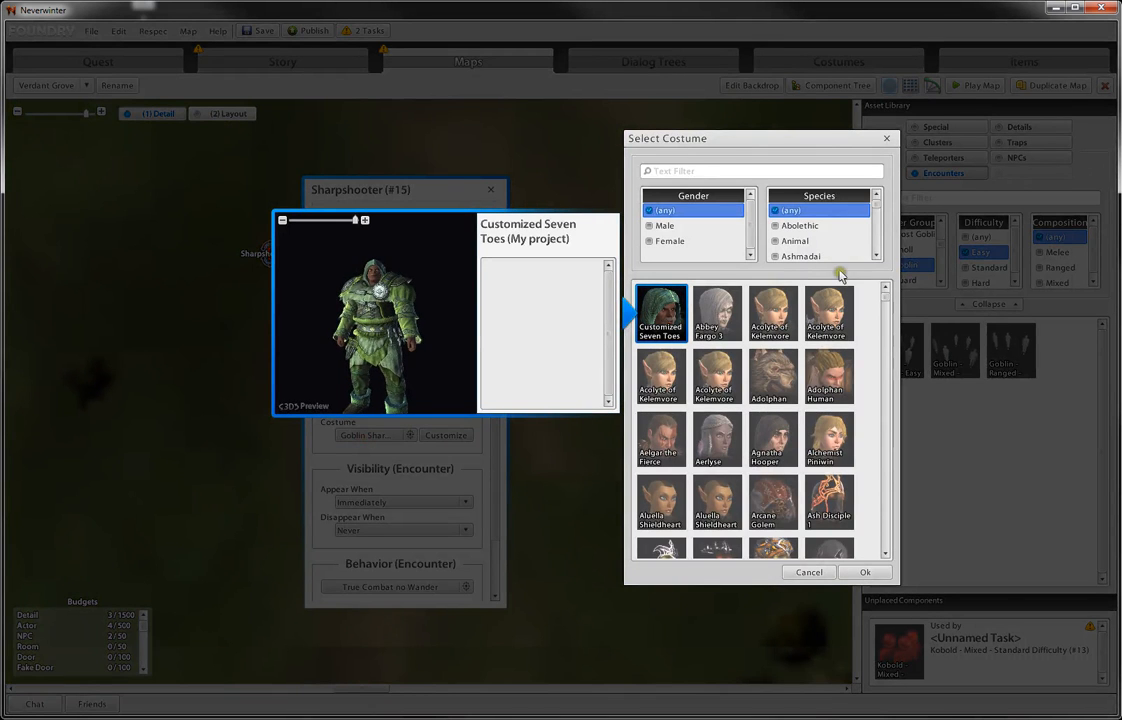
{"action": "left_click", "coordinate": [797, 241]}
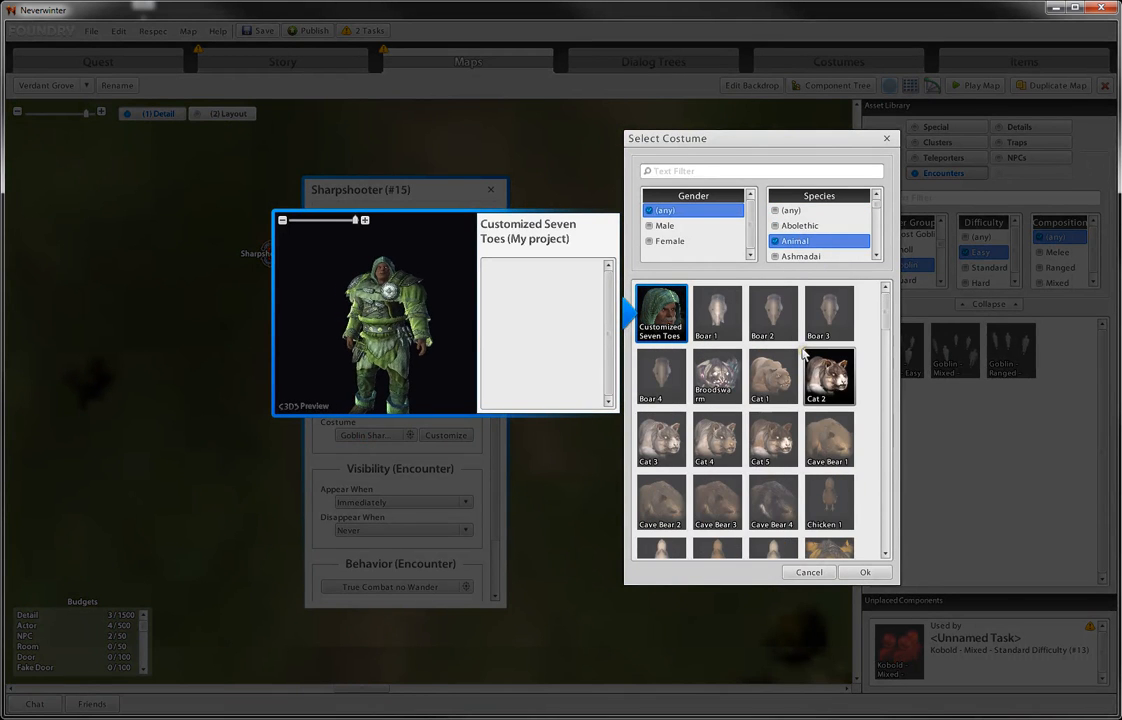
{"action": "scroll", "coordinate": [801, 345], "scroll_direction": "down", "scroll_amount": 3}
{"action": "scroll", "coordinate": [801, 352], "scroll_direction": "down", "scroll_amount": 9}
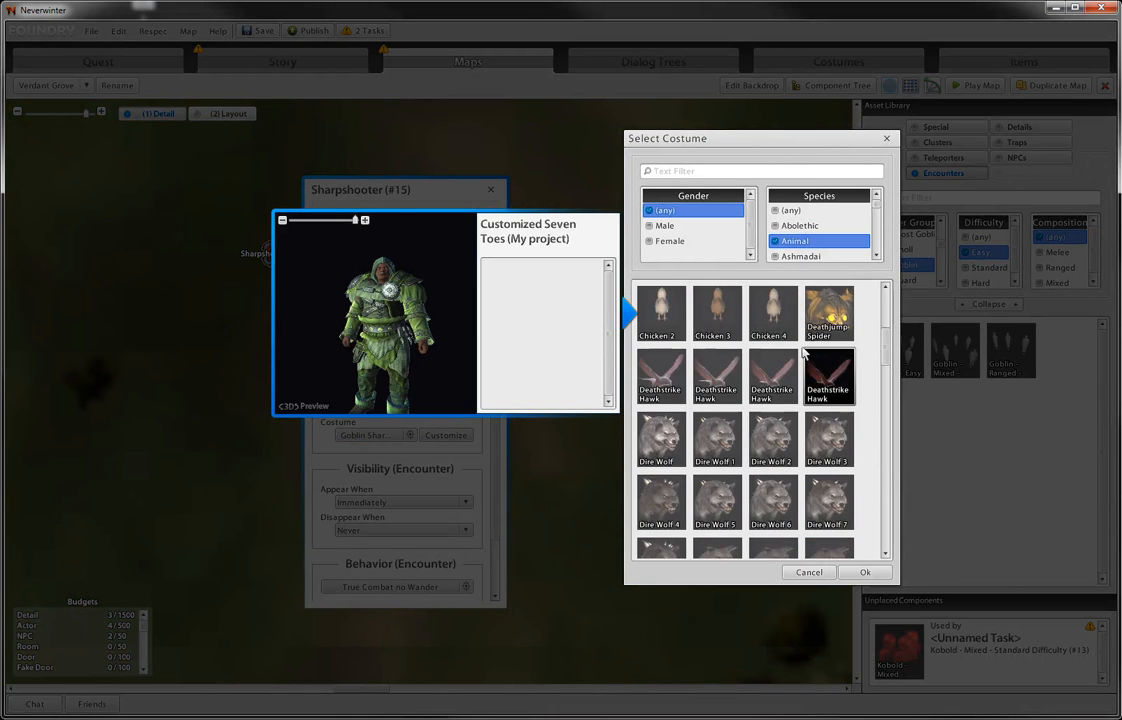
{"action": "scroll", "coordinate": [801, 352], "scroll_direction": "down", "scroll_amount": 8}
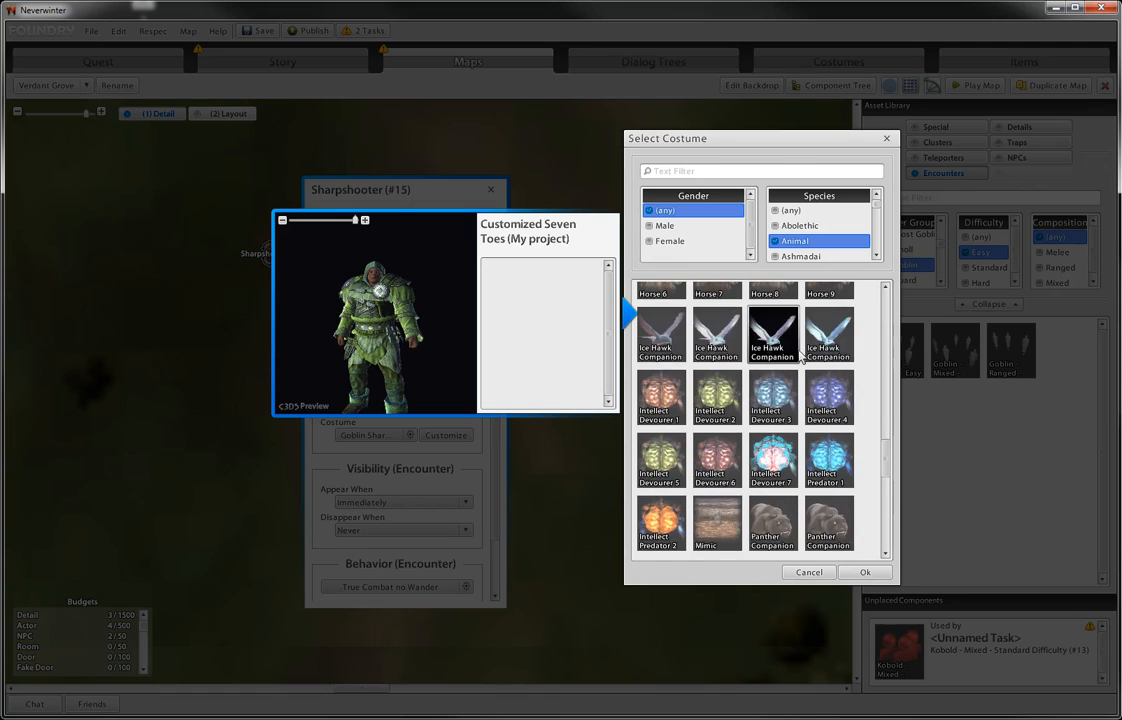
{"action": "scroll", "coordinate": [801, 353], "scroll_direction": "down", "scroll_amount": 5}
{"action": "scroll", "coordinate": [799, 353], "scroll_direction": "down", "scroll_amount": 3}
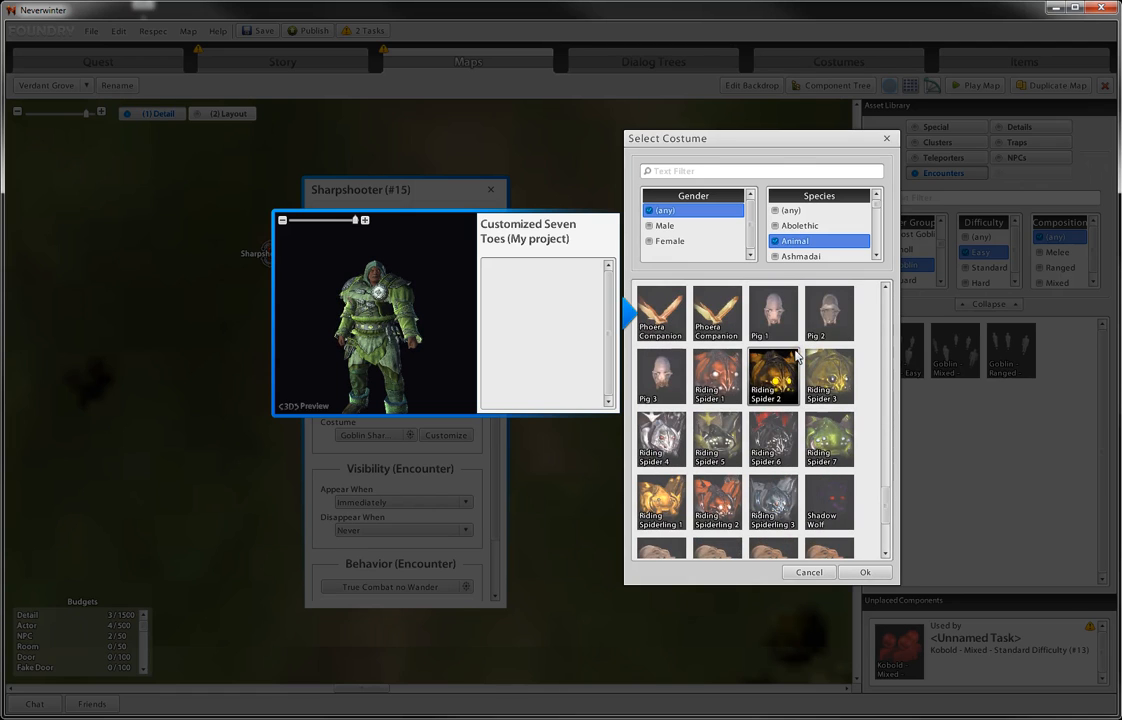
{"action": "scroll", "coordinate": [799, 354], "scroll_direction": "down", "scroll_amount": 1}
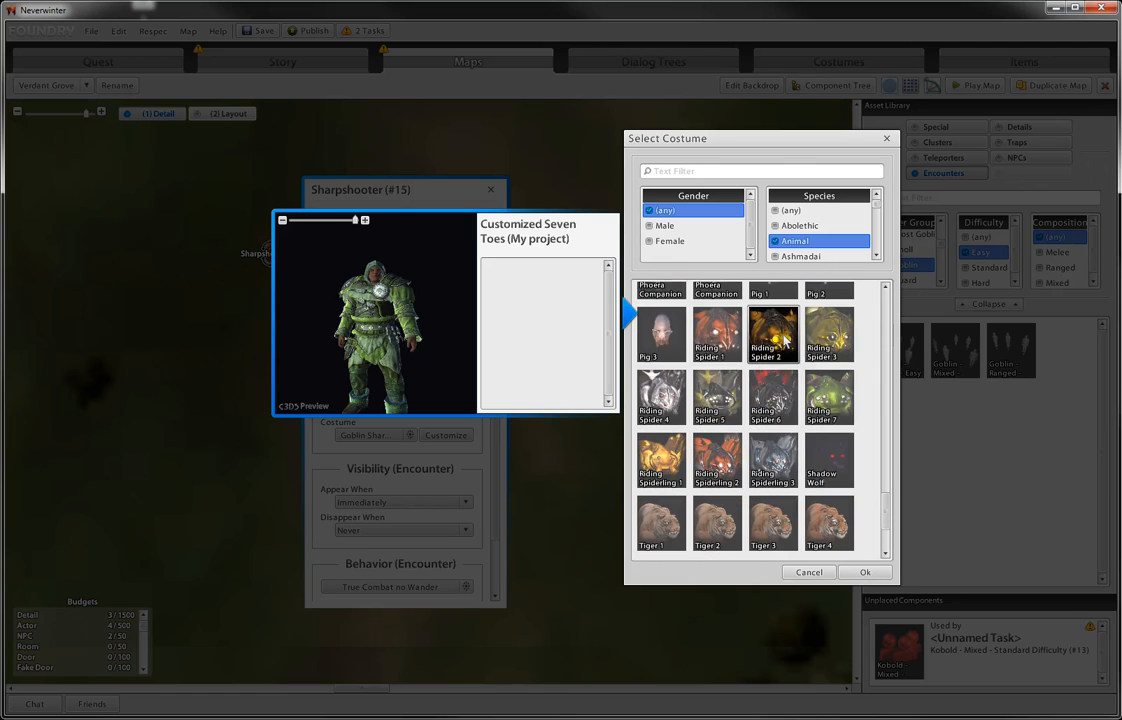
{"action": "left_click", "coordinate": [830, 400]}
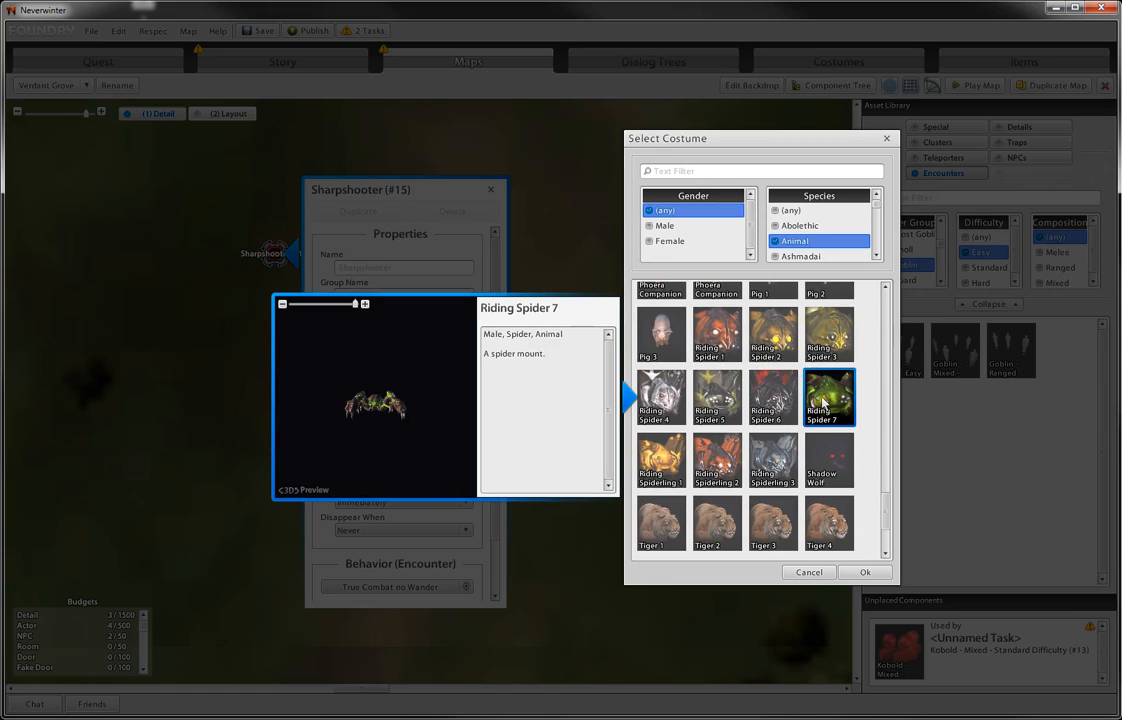
{"action": "scroll", "coordinate": [838, 505], "scroll_direction": "down", "scroll_amount": 2}
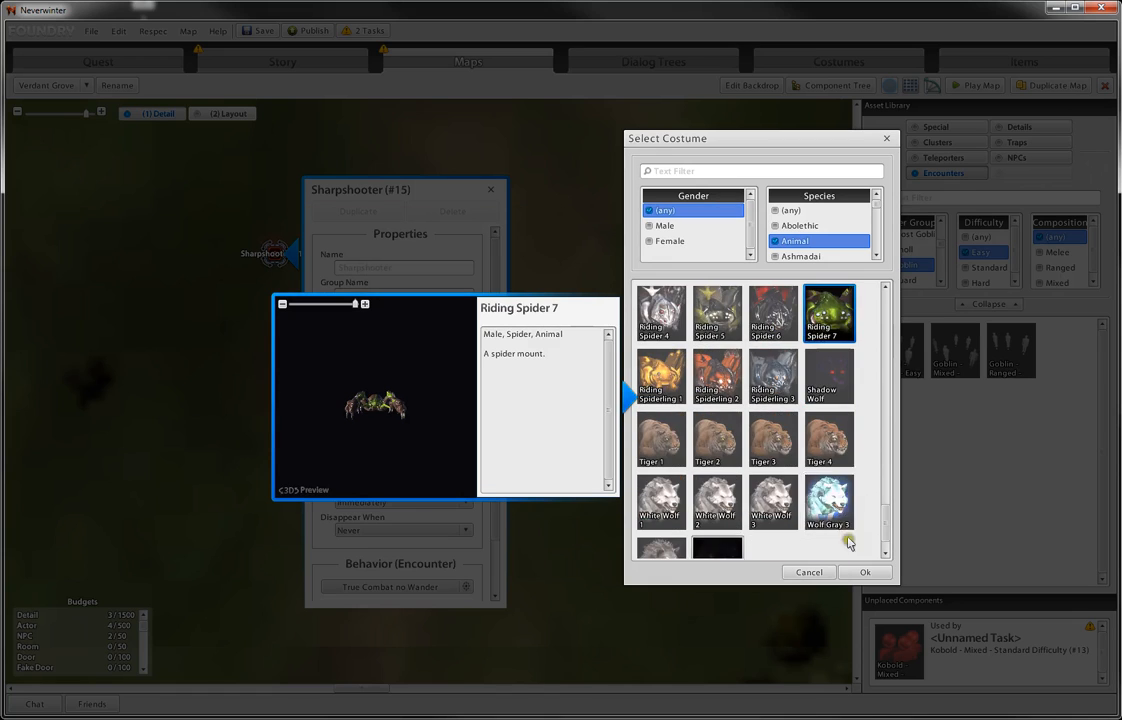
{"action": "left_click", "coordinate": [864, 571]}
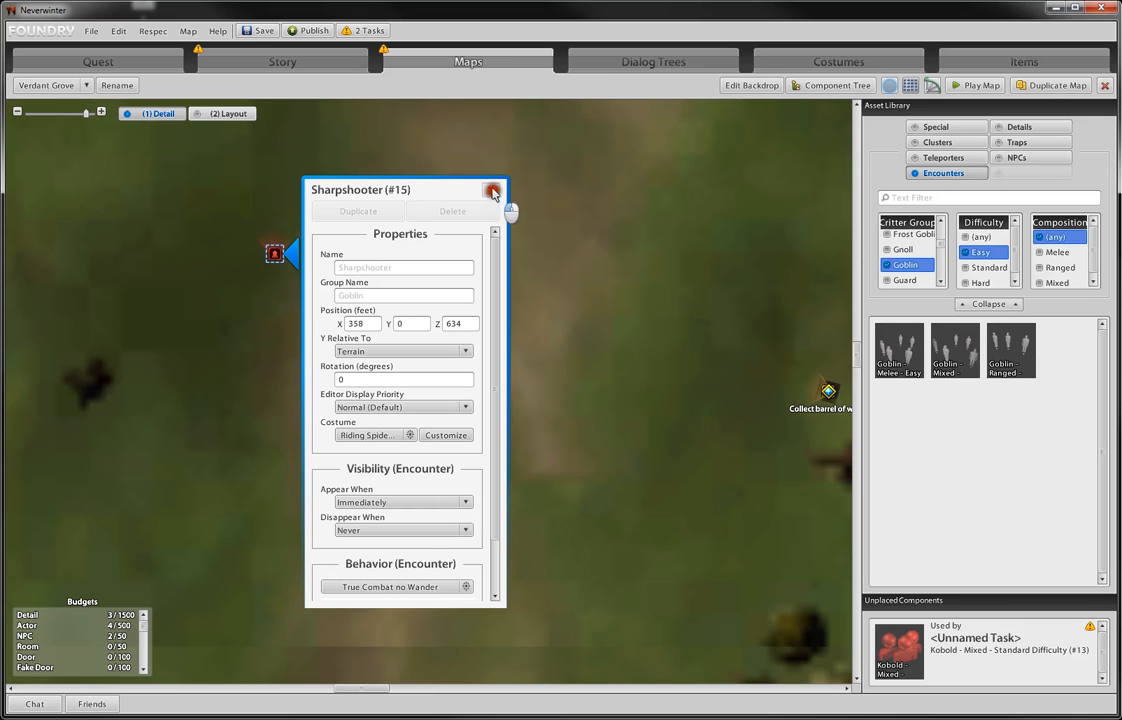
{"action": "left_click", "coordinate": [492, 191]}
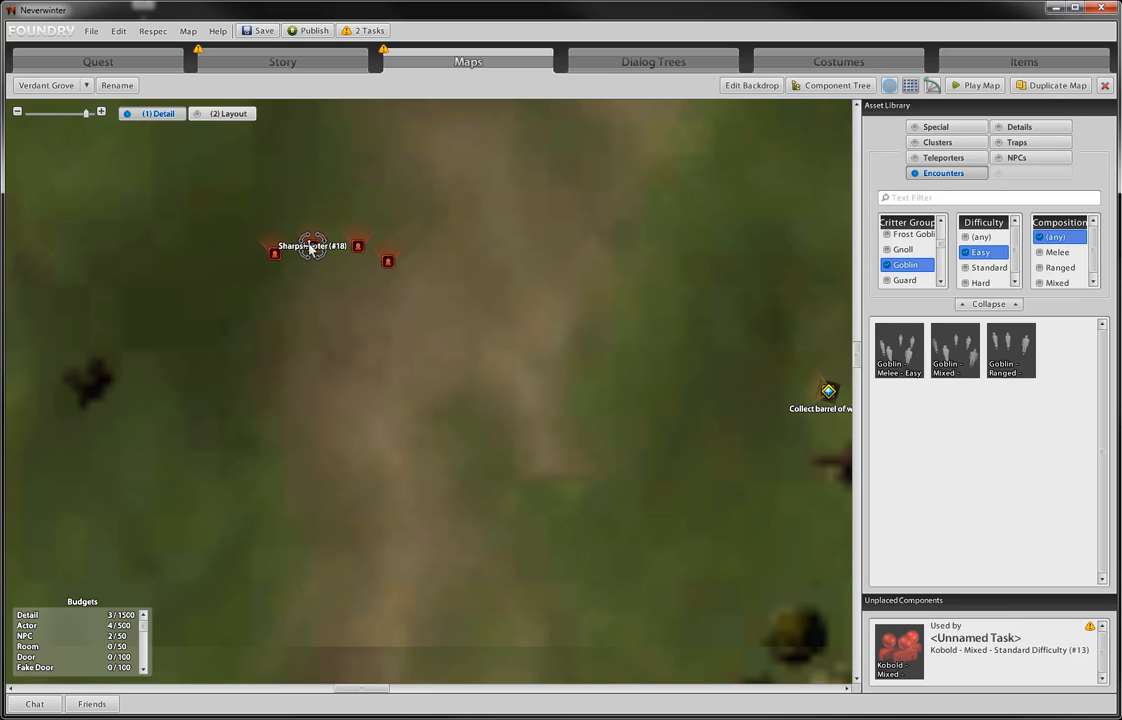
- Change the westernmost Sharpshooter's costume to Boar 2 from the Animal species
{"action": "left_click", "coordinate": [275, 252]}
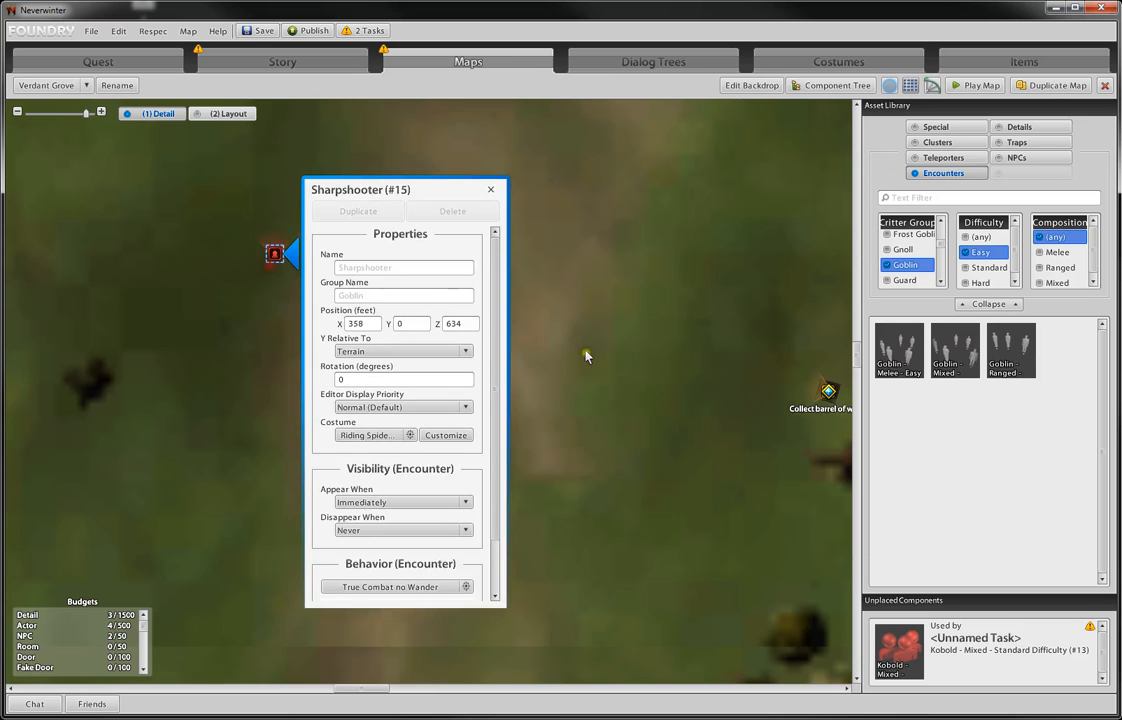
{"action": "left_click", "coordinate": [378, 437]}
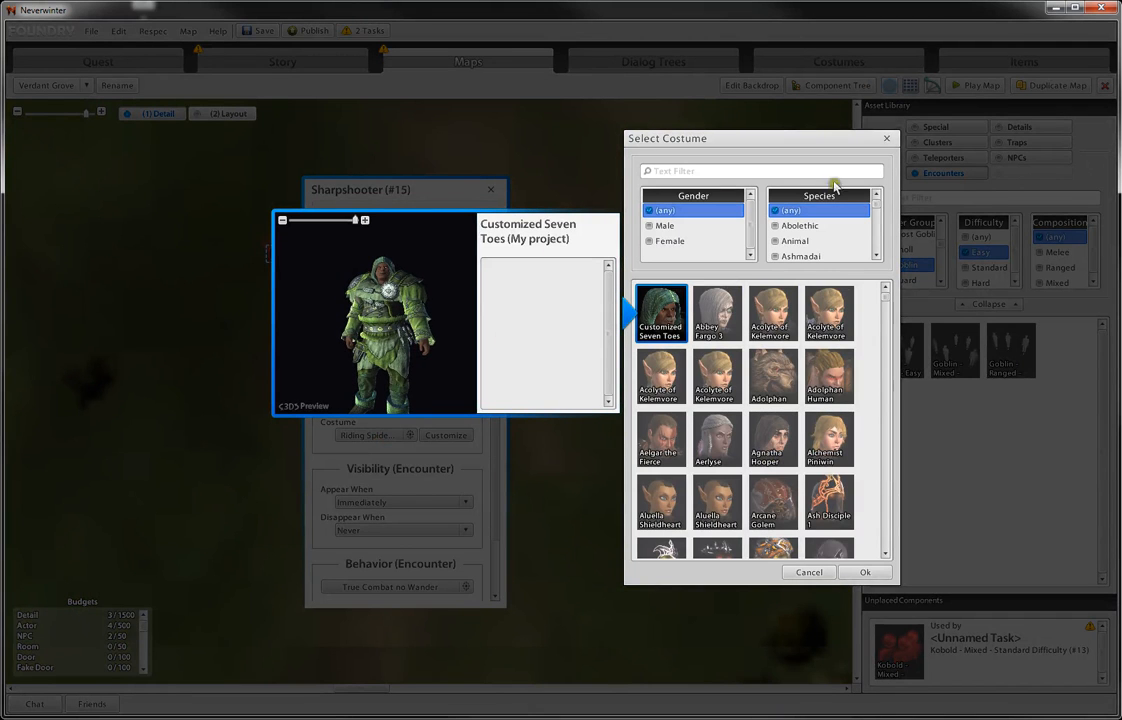
{"action": "left_click", "coordinate": [800, 240]}
{"action": "scroll", "coordinate": [765, 375], "scroll_direction": "down", "scroll_amount": 5}
{"action": "scroll", "coordinate": [757, 386], "scroll_direction": "down", "scroll_amount": 15}
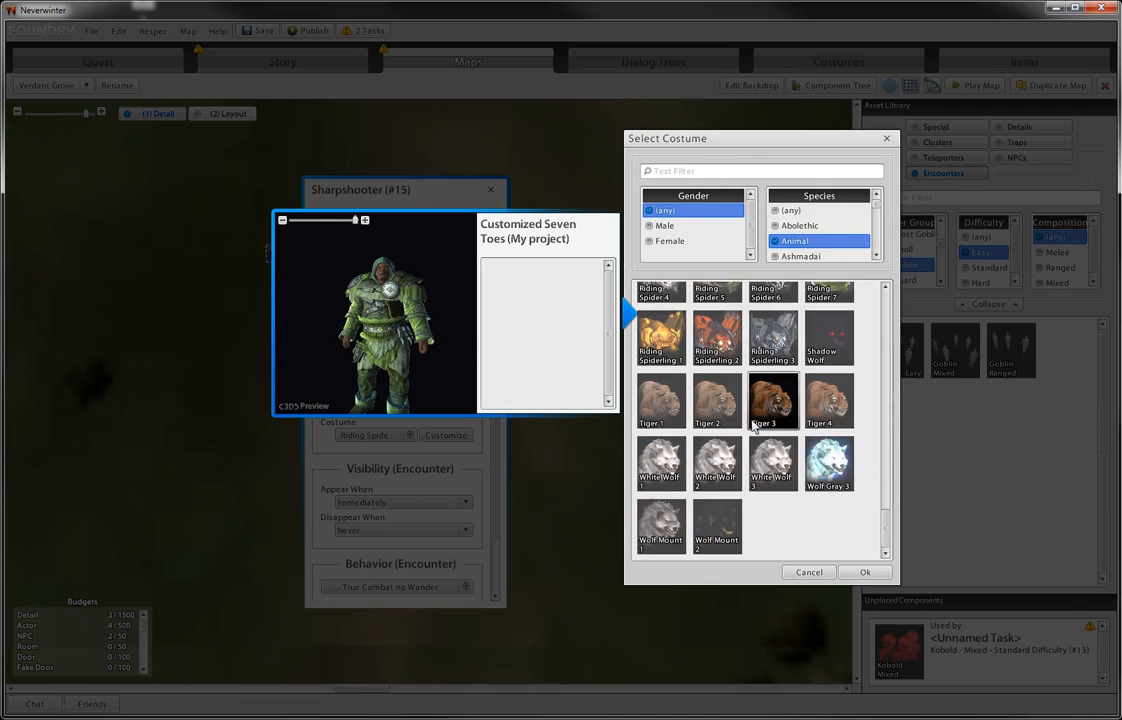
{"action": "scroll", "coordinate": [752, 425], "scroll_direction": "up", "scroll_amount": 6}
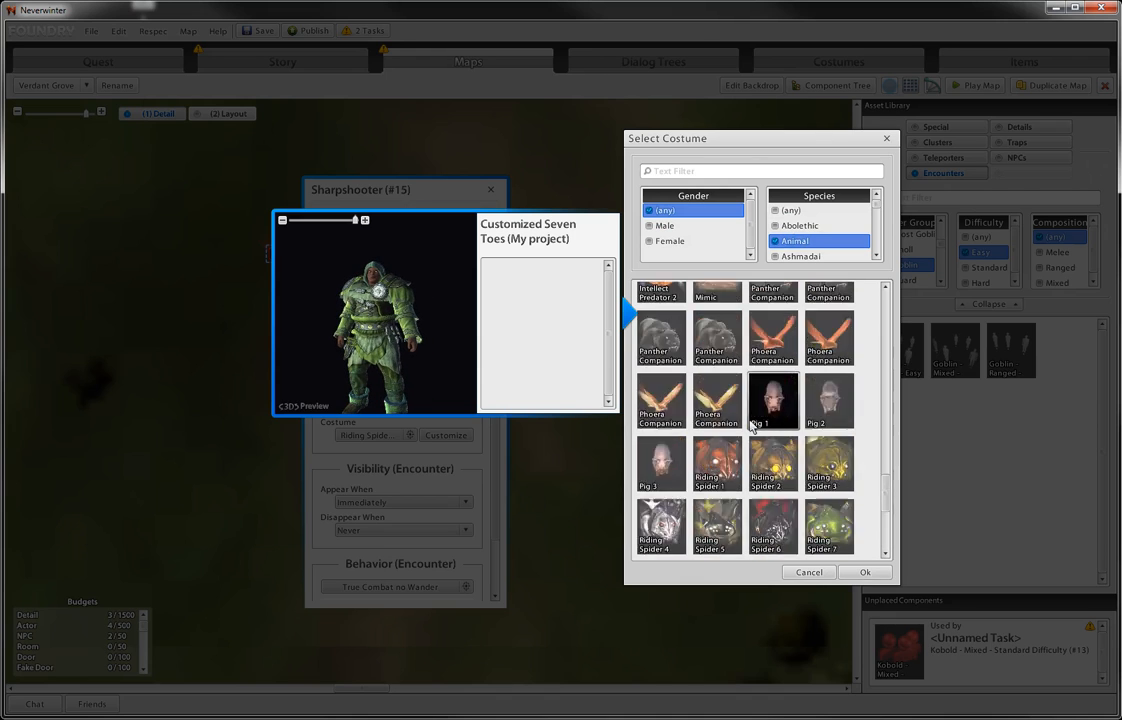
{"action": "scroll", "coordinate": [752, 425], "scroll_direction": "up", "scroll_amount": 5}
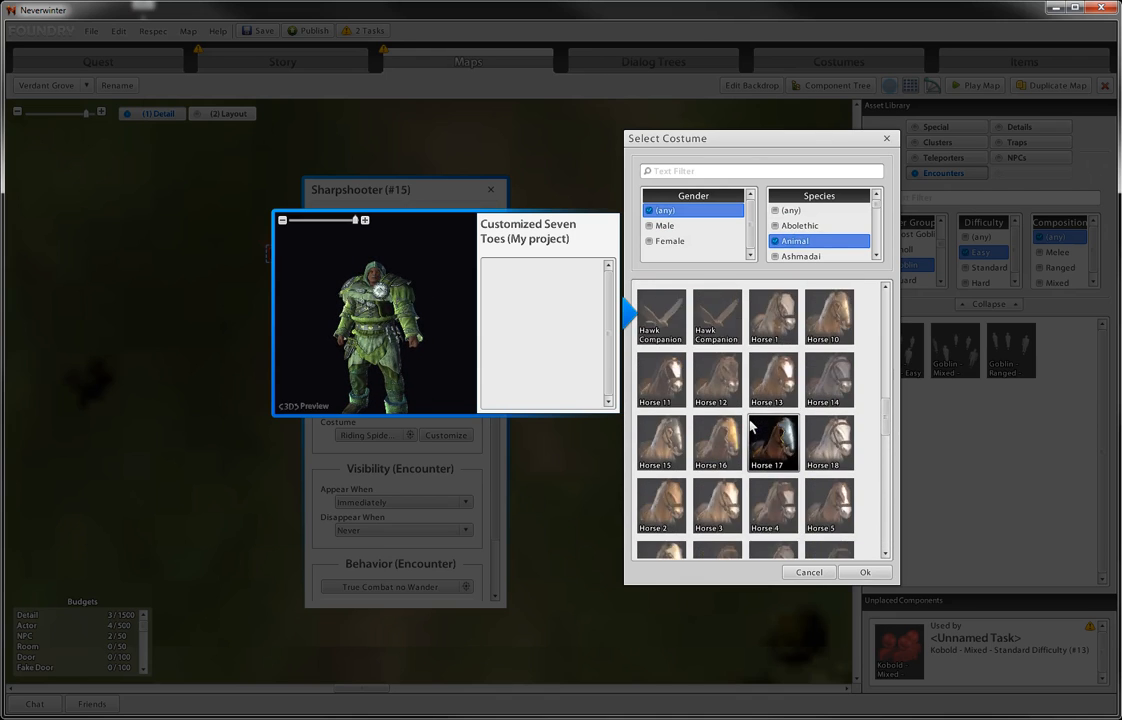
{"action": "scroll", "coordinate": [752, 425], "scroll_direction": "up", "scroll_amount": 5}
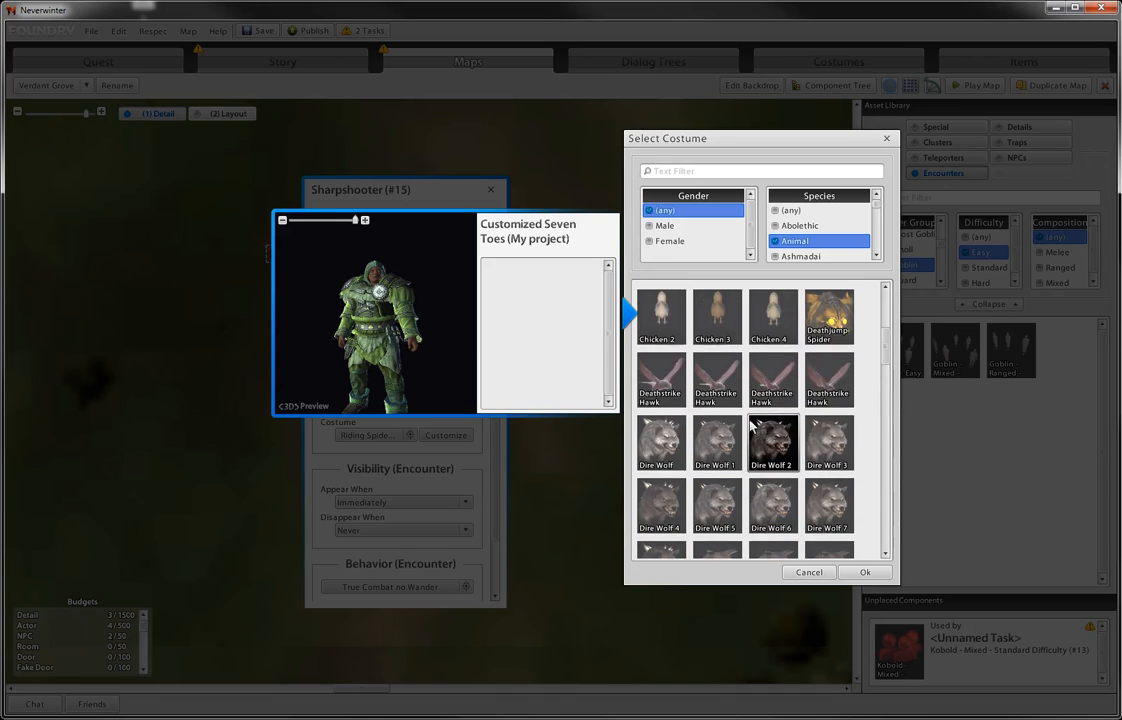
{"action": "scroll", "coordinate": [752, 425], "scroll_direction": "up", "scroll_amount": 1}
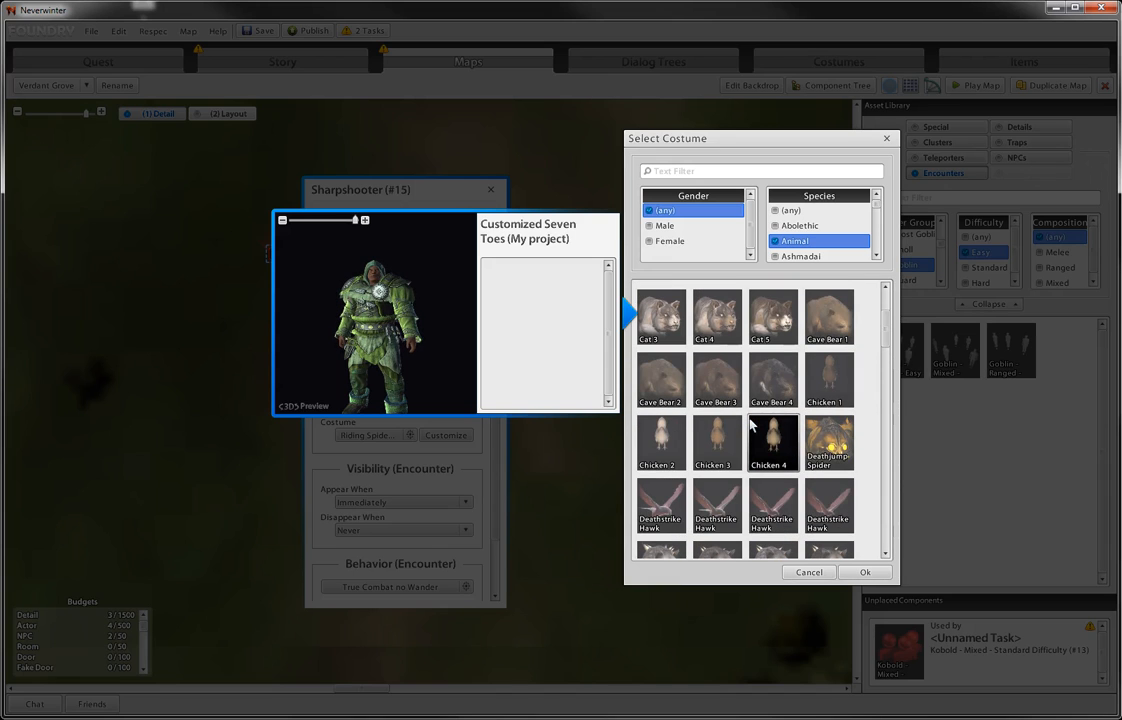
{"action": "scroll", "coordinate": [752, 425], "scroll_direction": "up", "scroll_amount": 2}
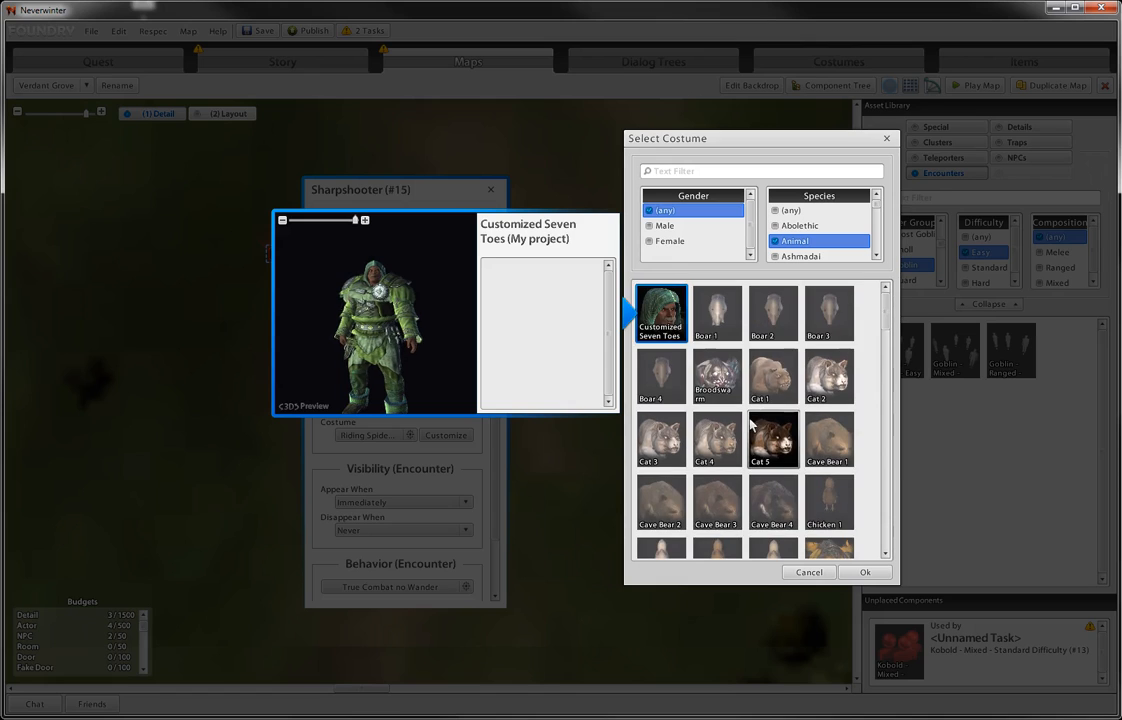
{"action": "left_click", "coordinate": [766, 315]}
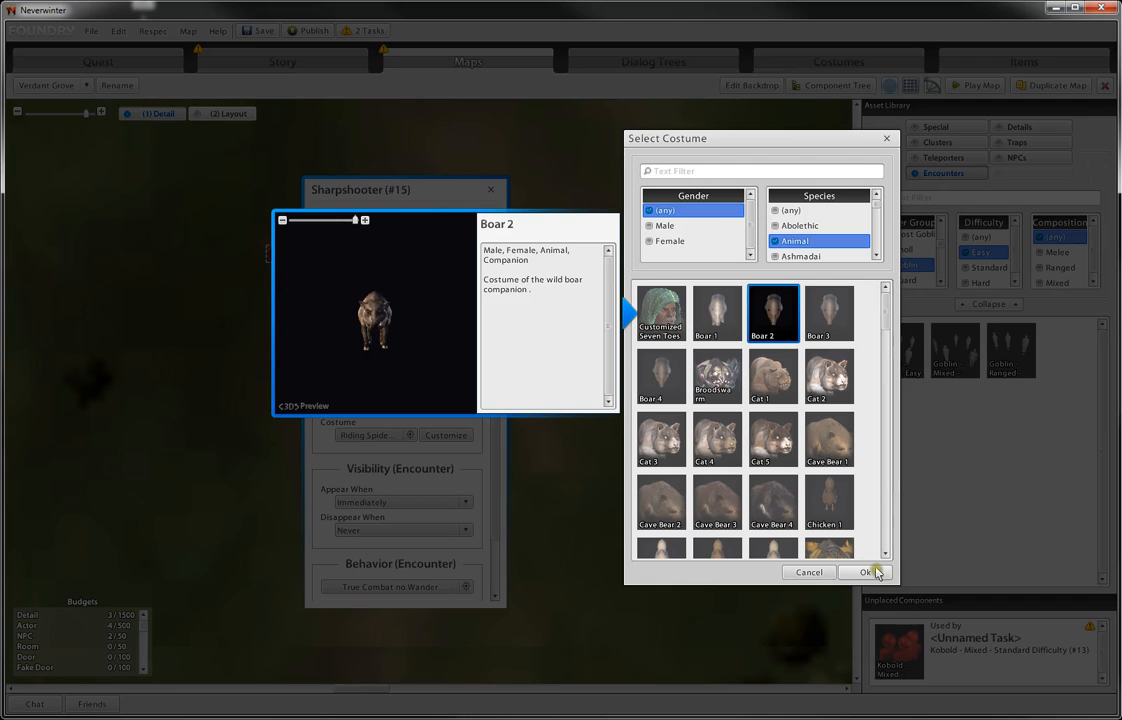
{"action": "left_click", "coordinate": [866, 572]}
{"action": "left_click", "coordinate": [490, 189]}
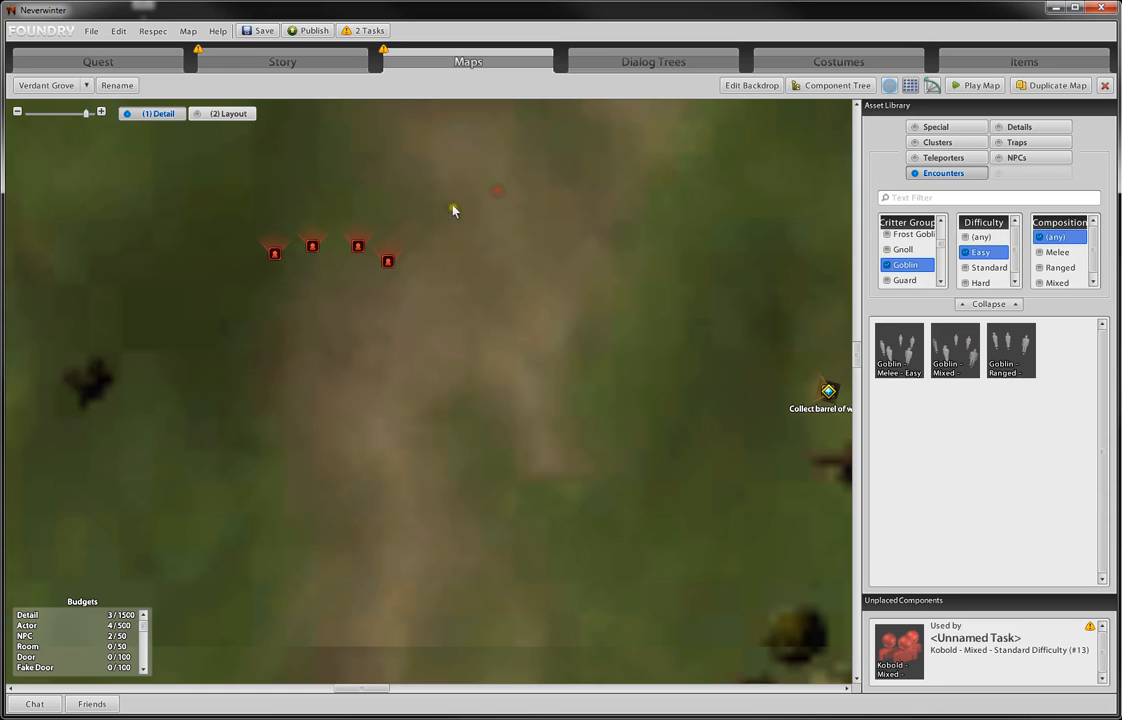
- Set the costume of the second Sharpshooter from the west to Boar 3 from the Animal species
{"action": "double_click", "coordinate": [314, 245]}
{"action": "left_click", "coordinate": [426, 433]}
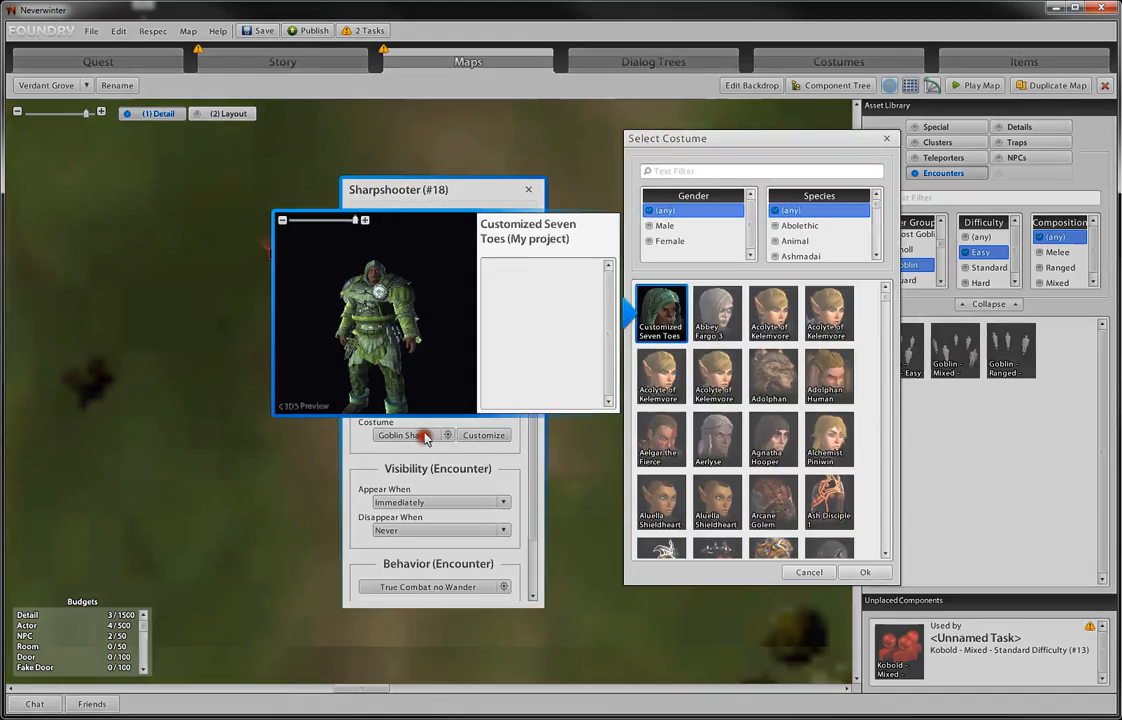
{"action": "left_click", "coordinate": [795, 241]}
{"action": "left_click", "coordinate": [831, 330]}
{"action": "left_click", "coordinate": [865, 572]}
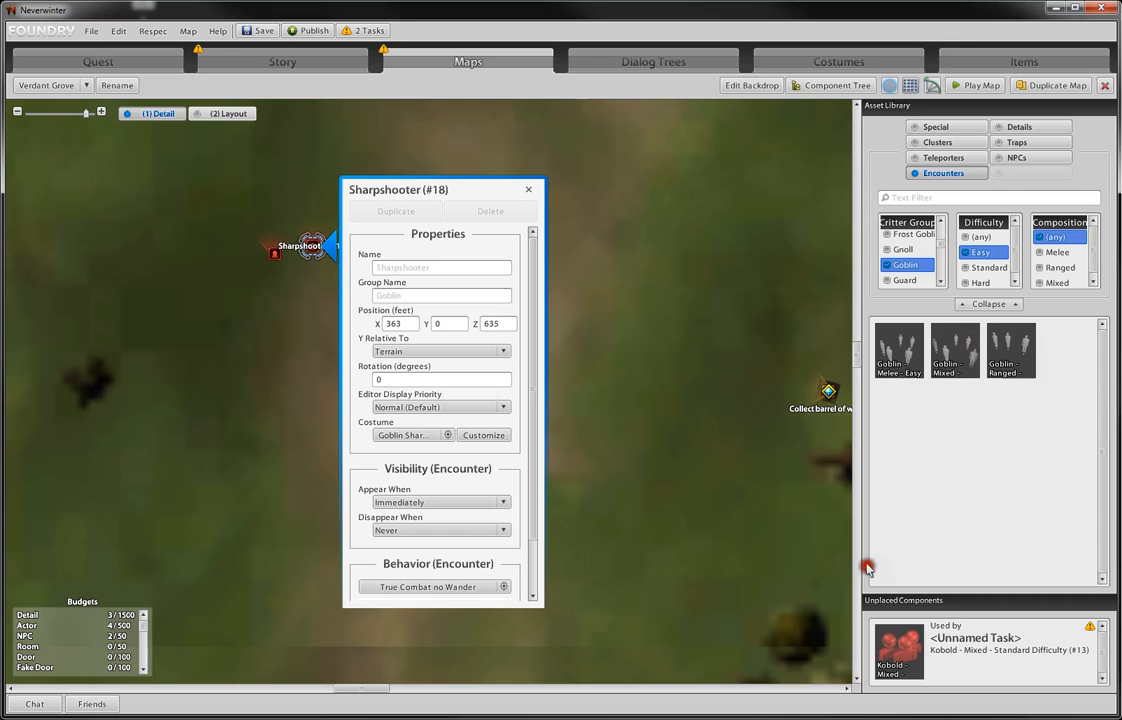
{"action": "left_click", "coordinate": [526, 191]}
- Set the costume of the third Sharpshooter from the west to Boar 2 from the Animal species
{"action": "double_click", "coordinate": [357, 246]}
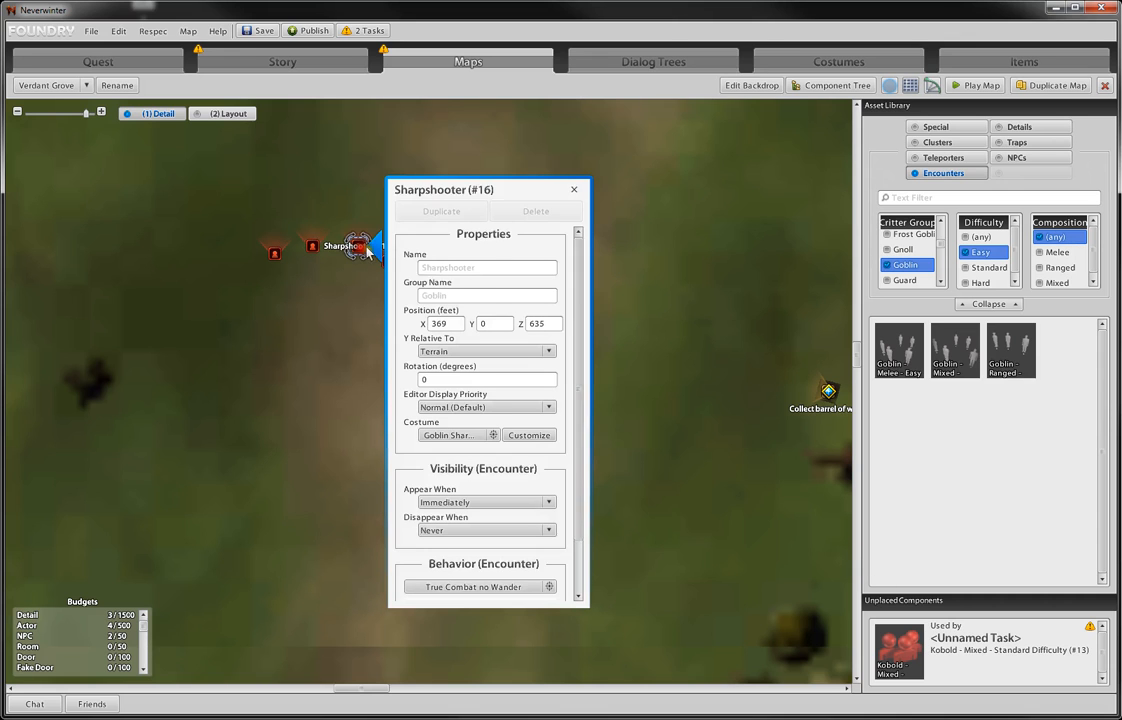
{"action": "left_click", "coordinate": [465, 439]}
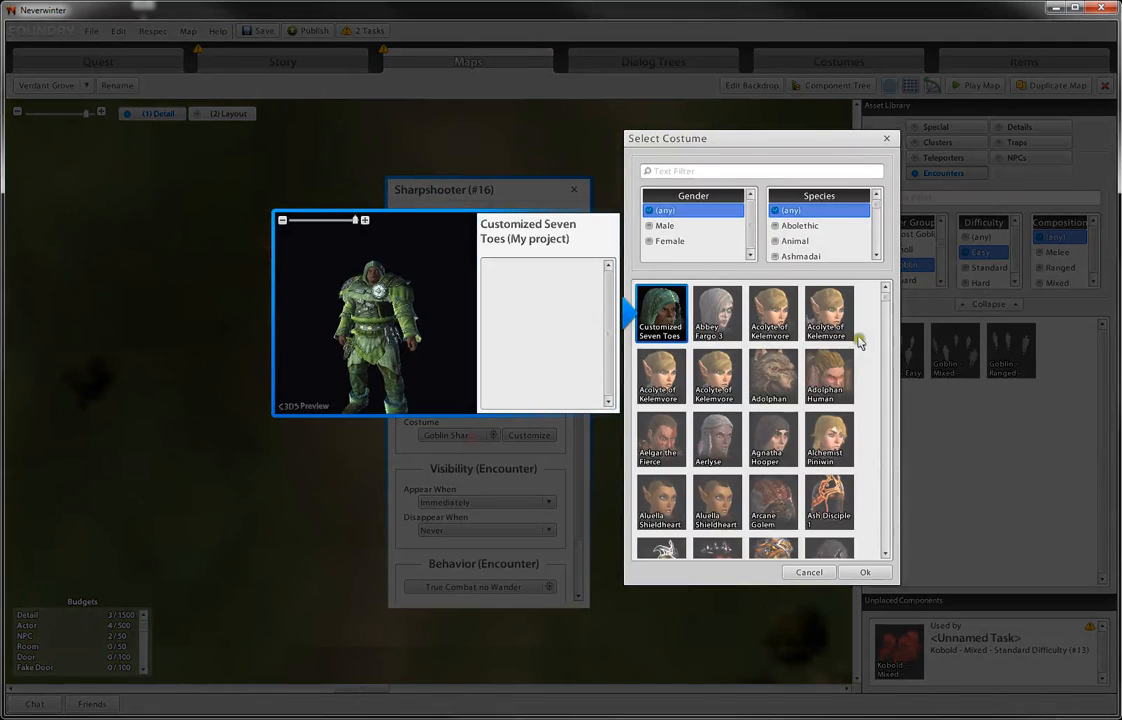
{"action": "left_click", "coordinate": [795, 240]}
{"action": "double_click", "coordinate": [770, 316]}
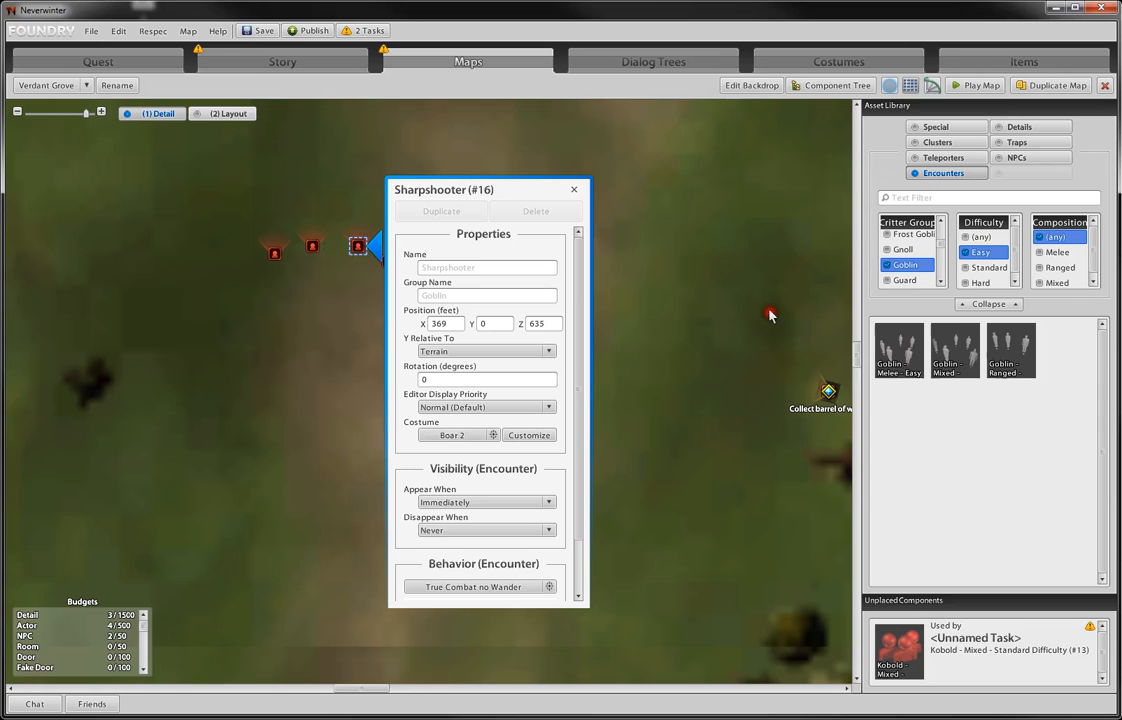
{"action": "left_click", "coordinate": [573, 190]}
- Set the easternmost Sharpshooter's costume to Boar 4 from the Animal species
{"action": "left_click", "coordinate": [390, 262]}
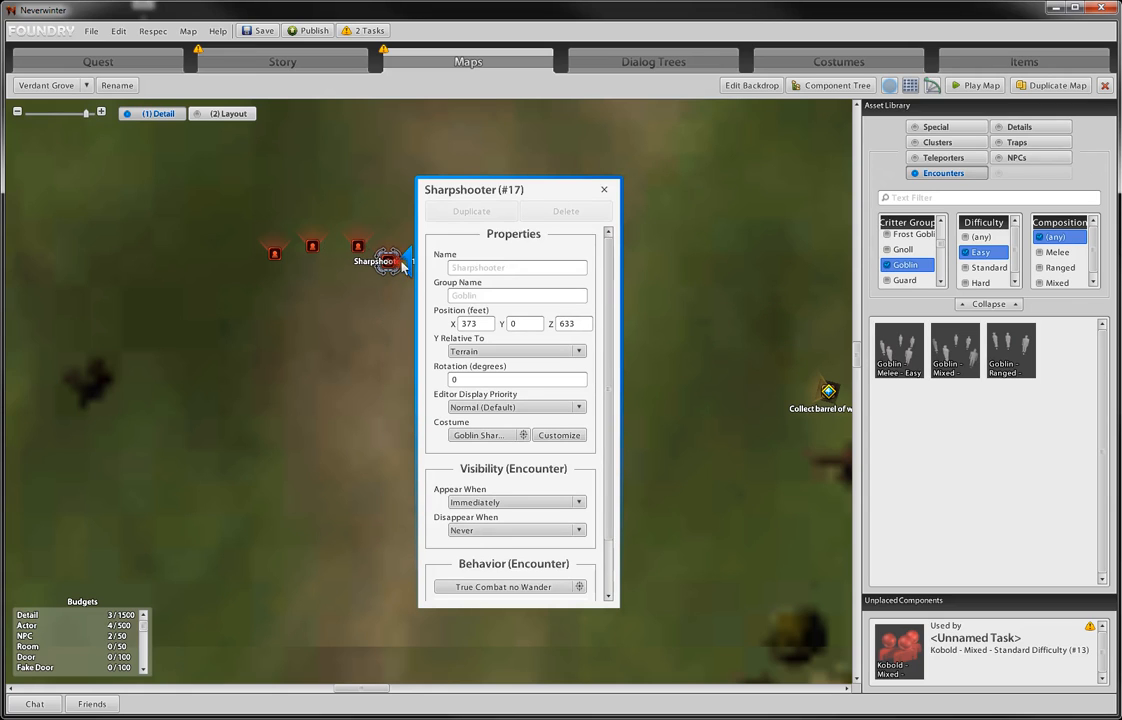
{"action": "left_click", "coordinate": [490, 443]}
{"action": "left_click", "coordinate": [773, 242]}
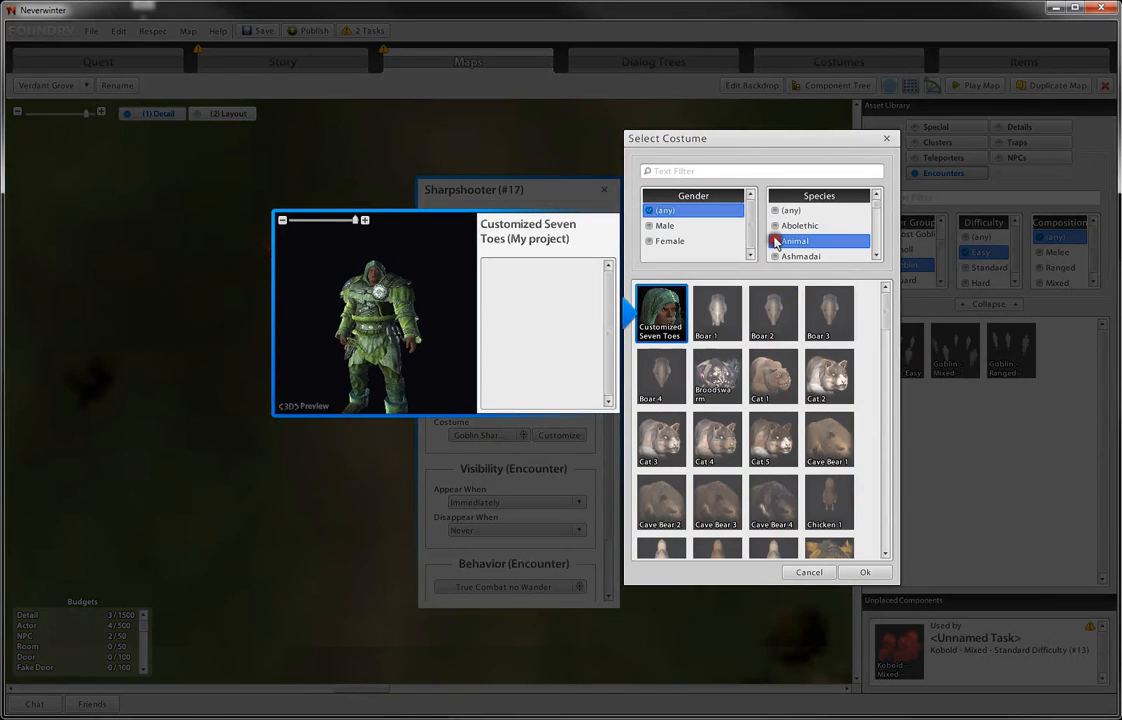
{"action": "double_click", "coordinate": [657, 377]}
{"action": "left_click", "coordinate": [606, 189]}
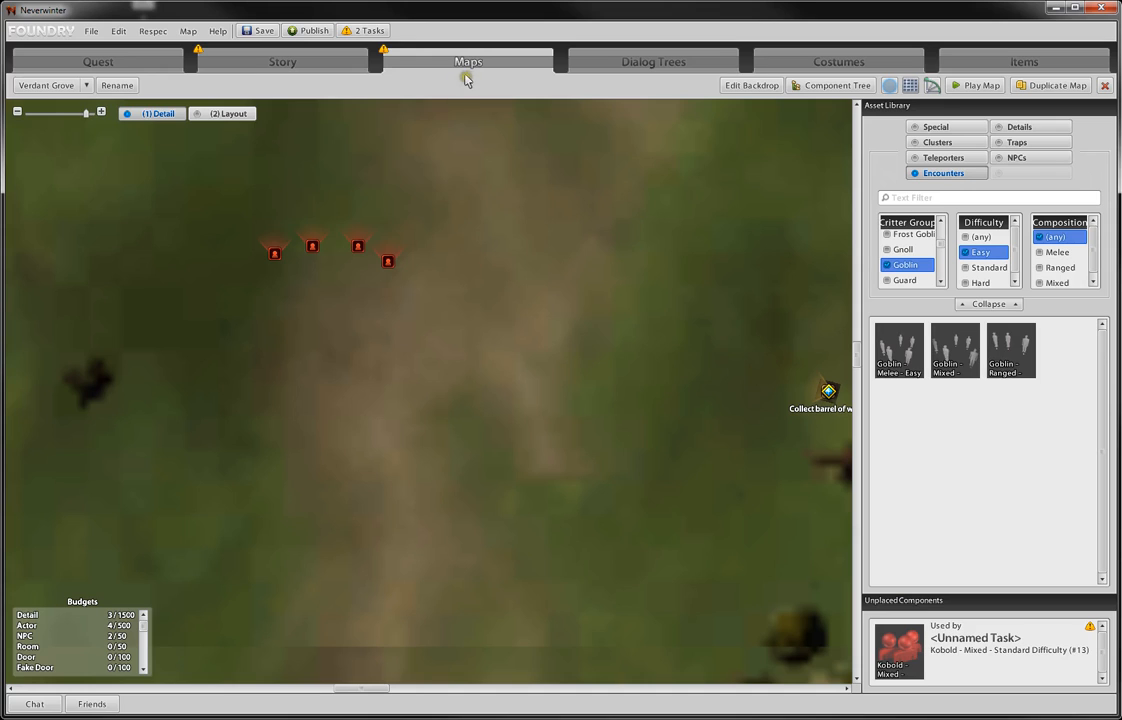
- In the story's Kill Enemies objective, select the placed Goblin - Ranged - Easy encounter and set the quest text to "Defeat the boars"
{"action": "left_click", "coordinate": [290, 60]}
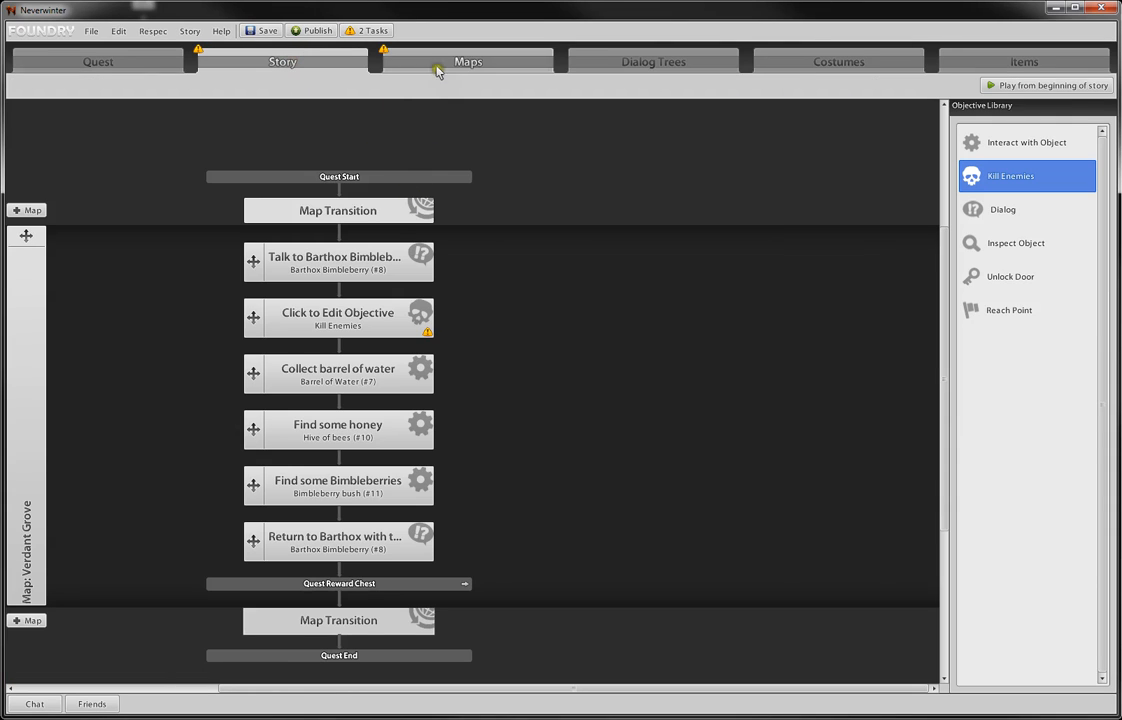
{"action": "left_click", "coordinate": [336, 318]}
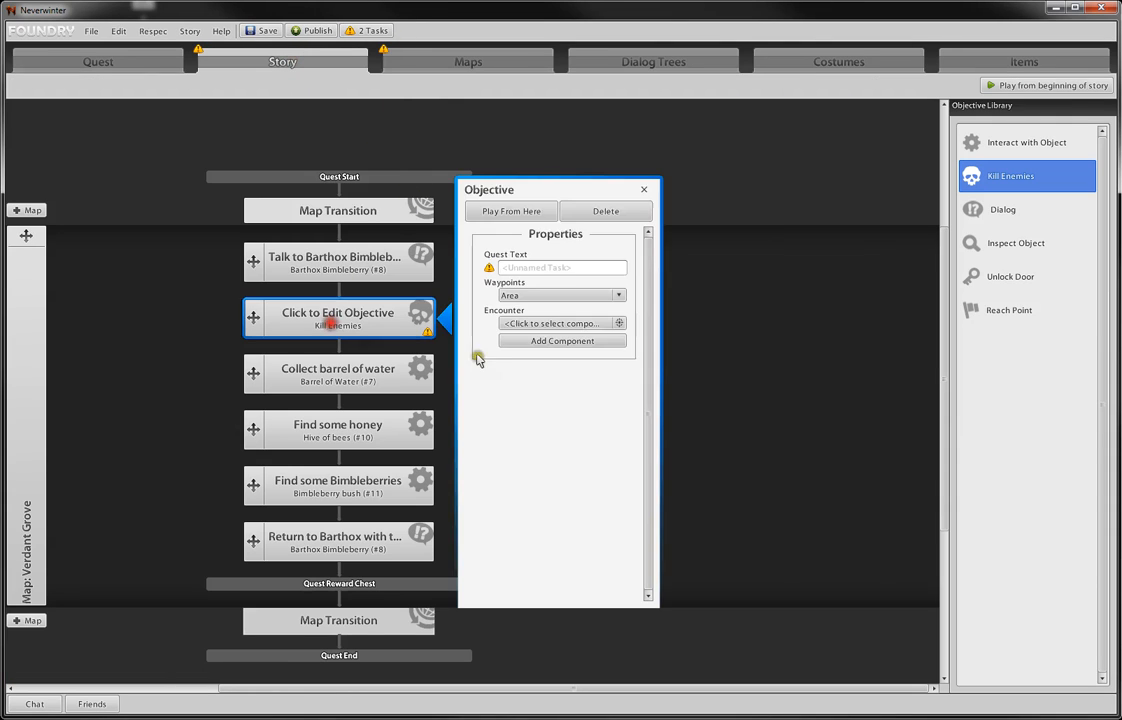
{"action": "left_click", "coordinate": [519, 322]}
{"action": "left_click", "coordinate": [257, 155]}
{"action": "left_click", "coordinate": [300, 169]}
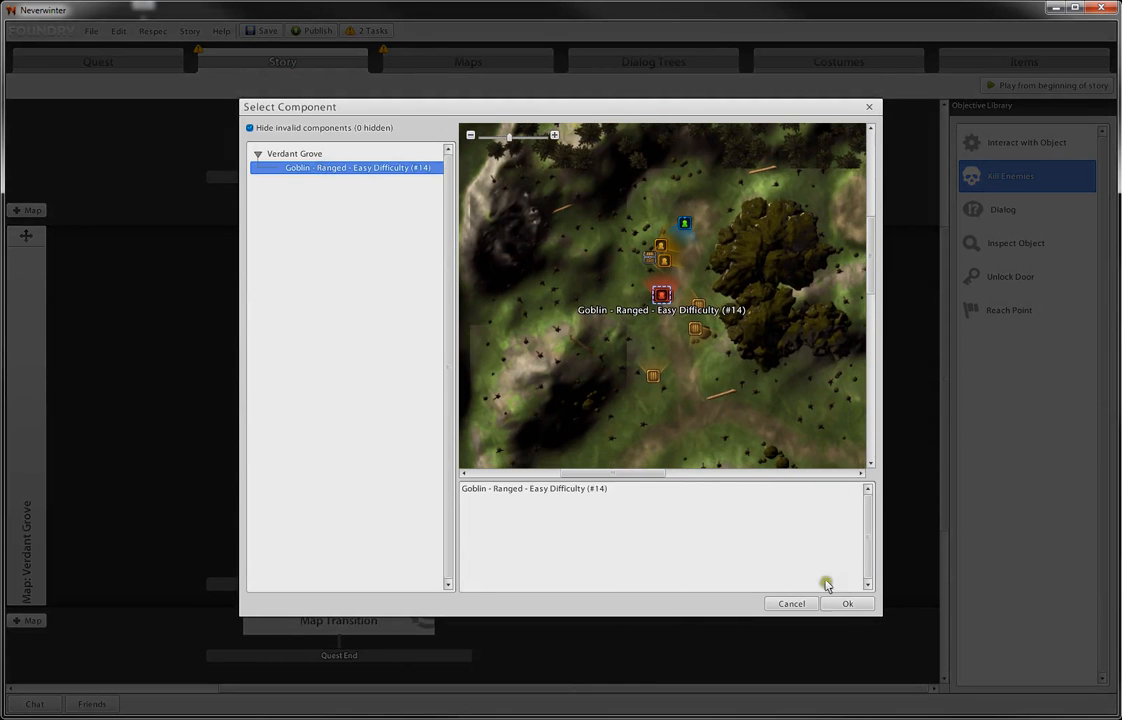
{"action": "left_click", "coordinate": [850, 603]}
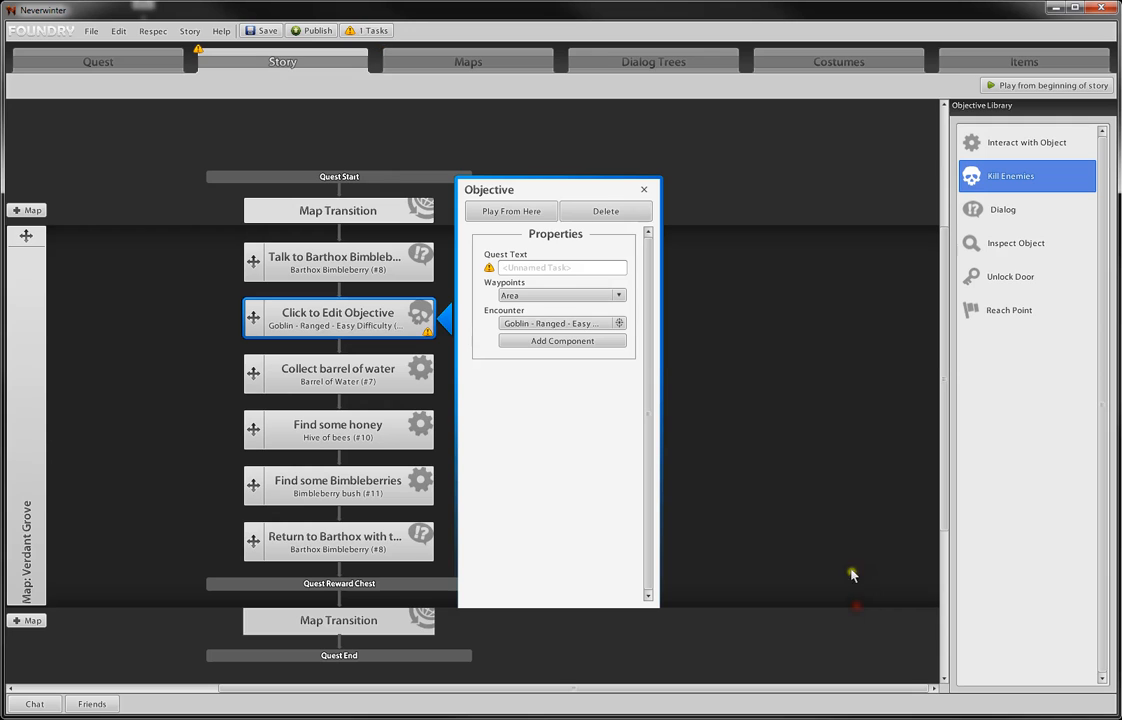
{"action": "left_click", "coordinate": [586, 267]}
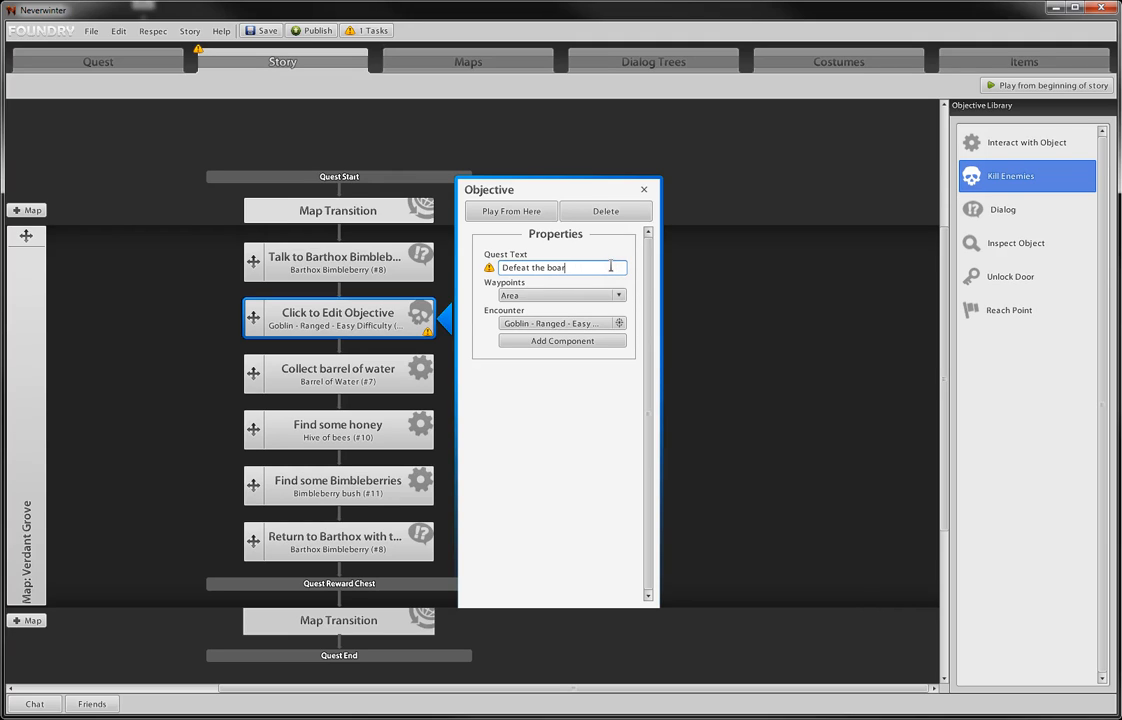
{"action": "key", "text": "Return"}
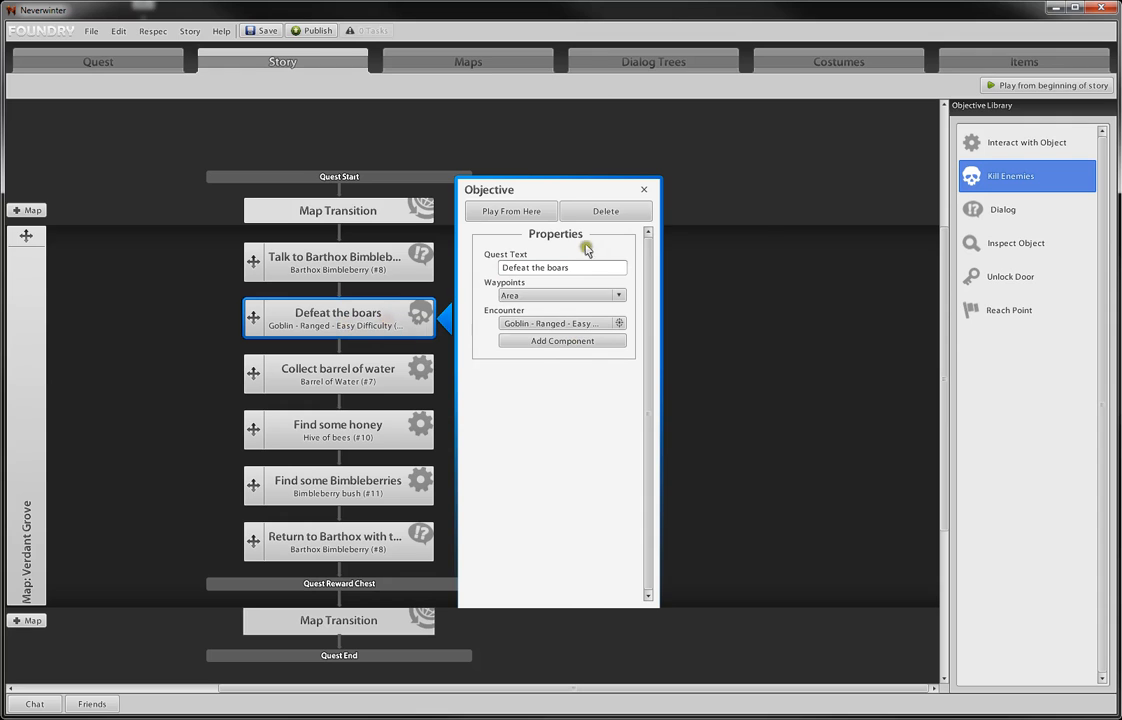
- Name the placed Goblin - Ranged - Easy encounter on the map "Boars" and check its objective in the story
{"action": "left_click", "coordinate": [476, 51]}
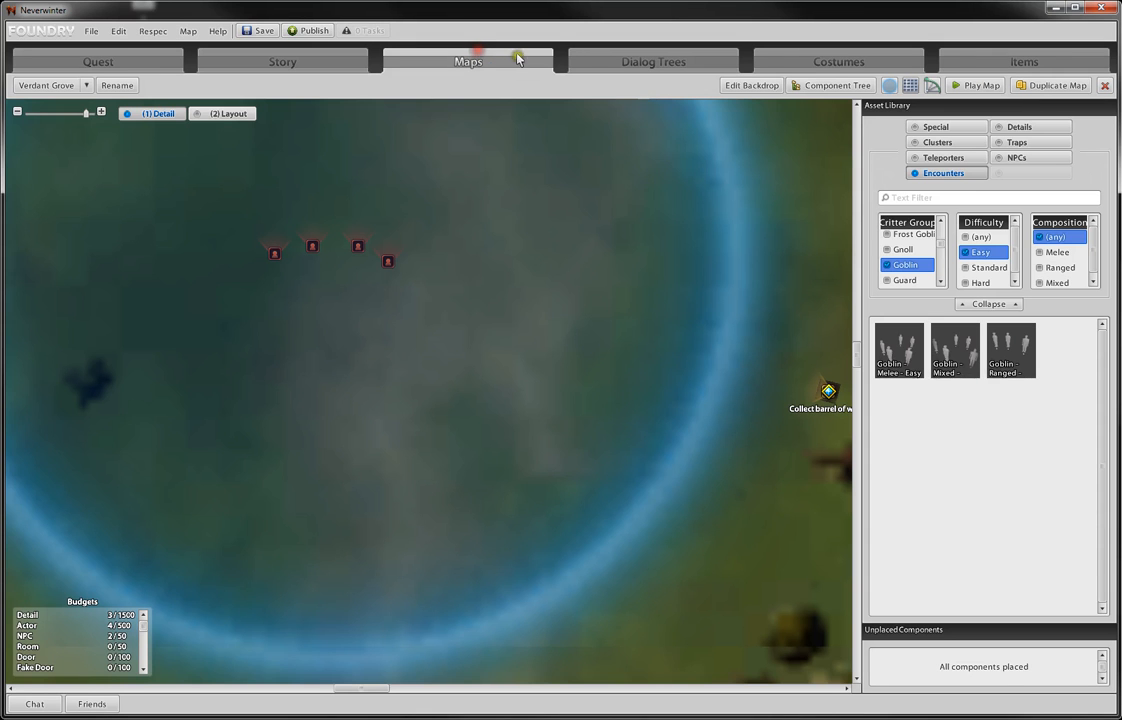
{"action": "left_click", "coordinate": [221, 113]}
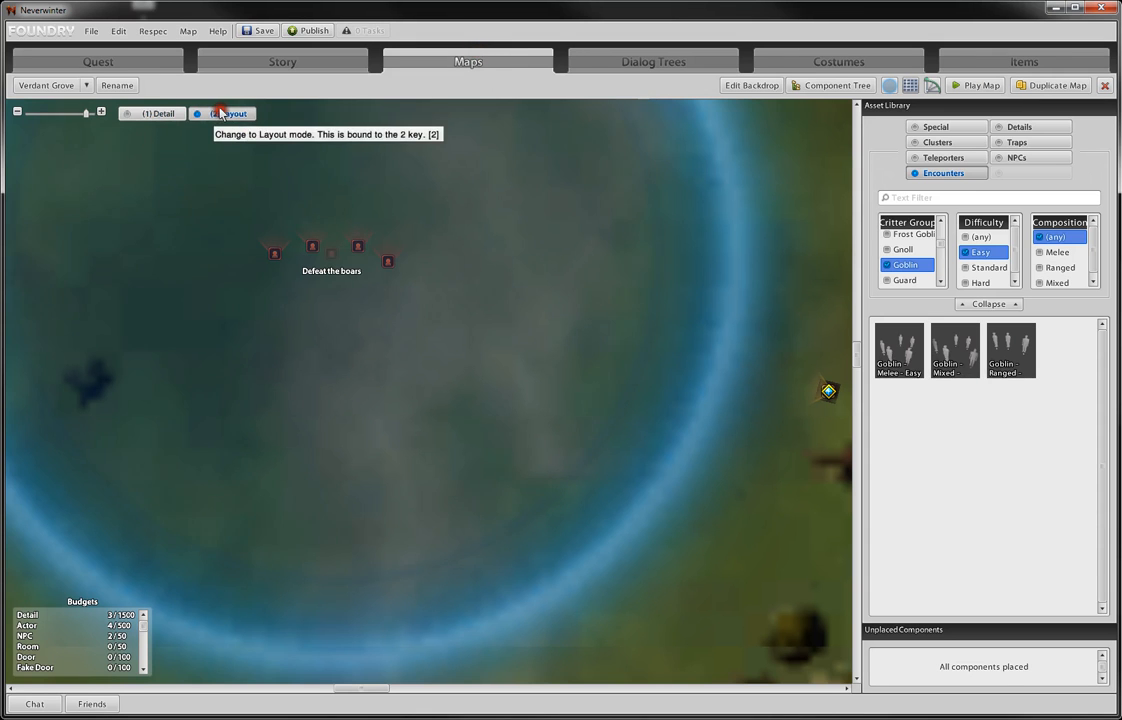
{"action": "left_click", "coordinate": [331, 251]}
{"action": "left_click", "coordinate": [435, 266]}
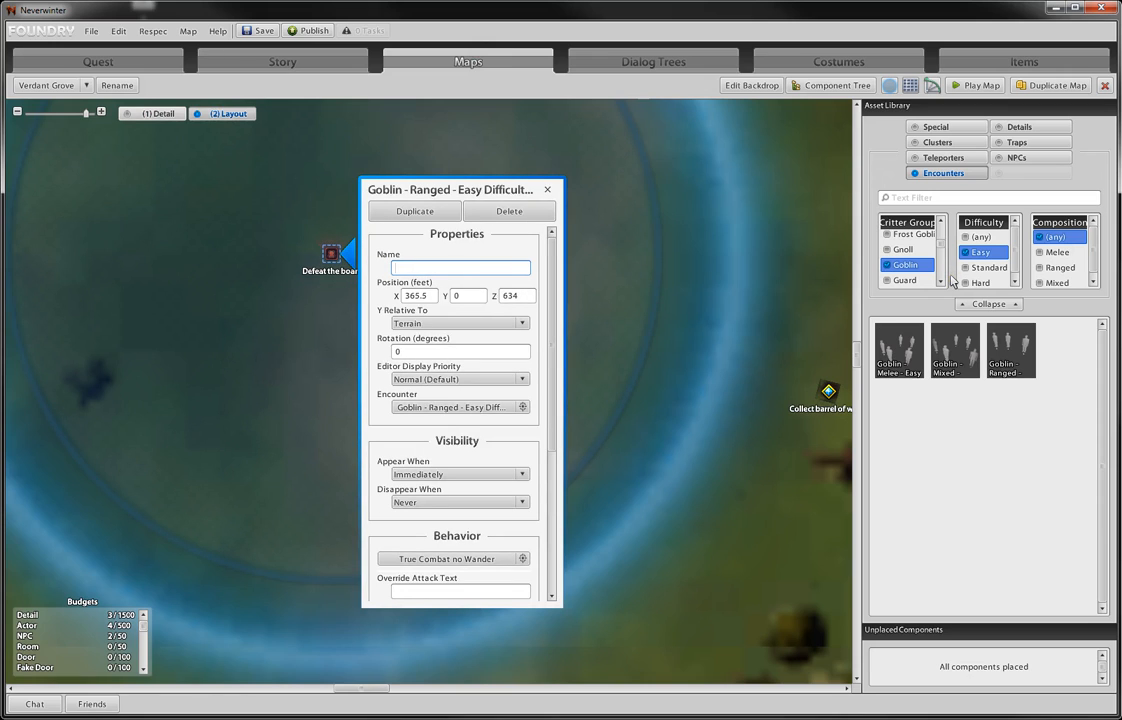
{"action": "type", "text": "Boars"}
{"action": "key", "text": "Return"}
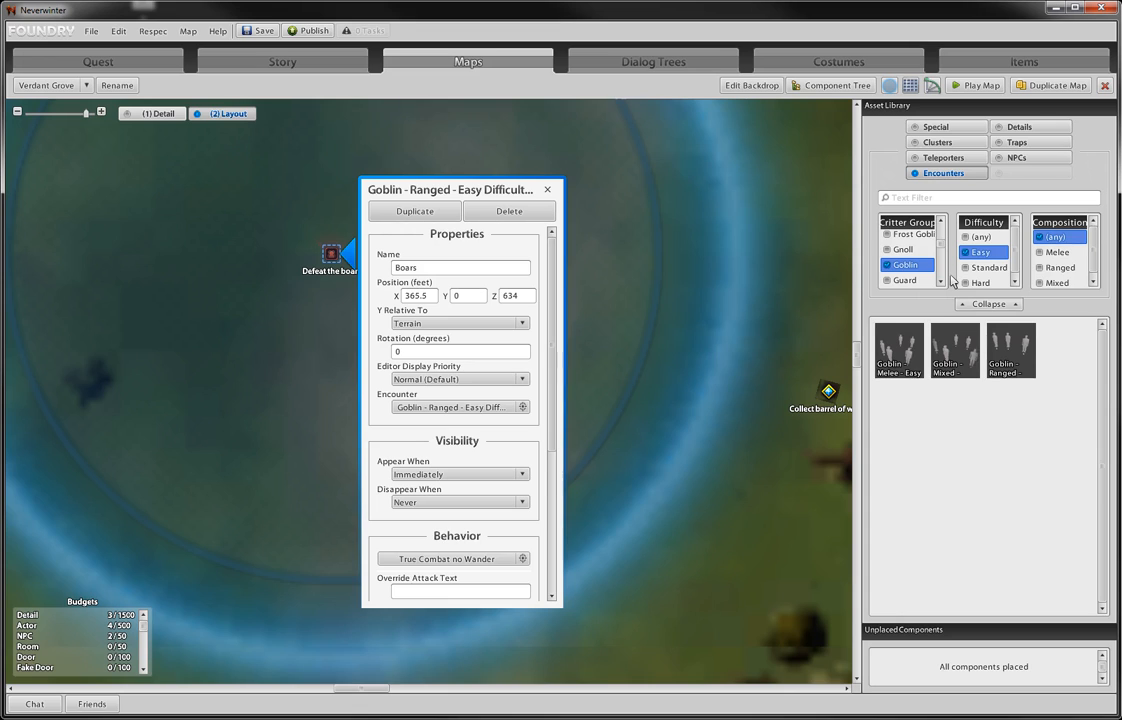
{"action": "left_click", "coordinate": [547, 190]}
{"action": "scroll", "coordinate": [548, 188], "scroll_direction": "down", "scroll_amount": 3}
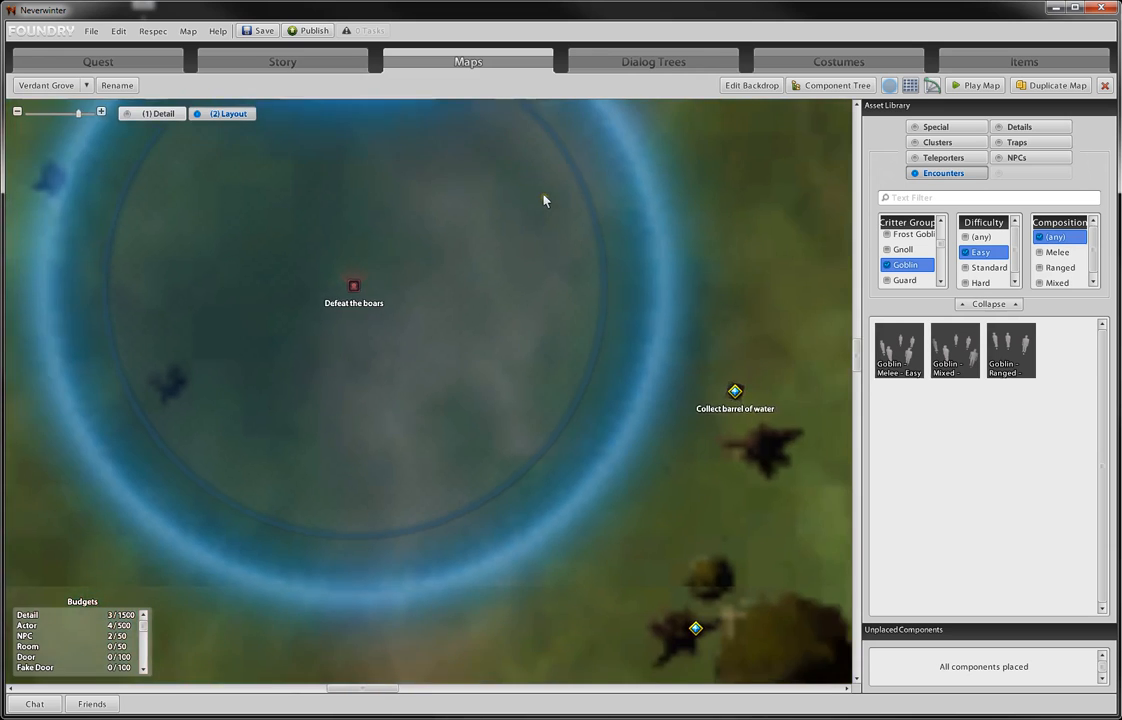
{"action": "left_click", "coordinate": [314, 61]}
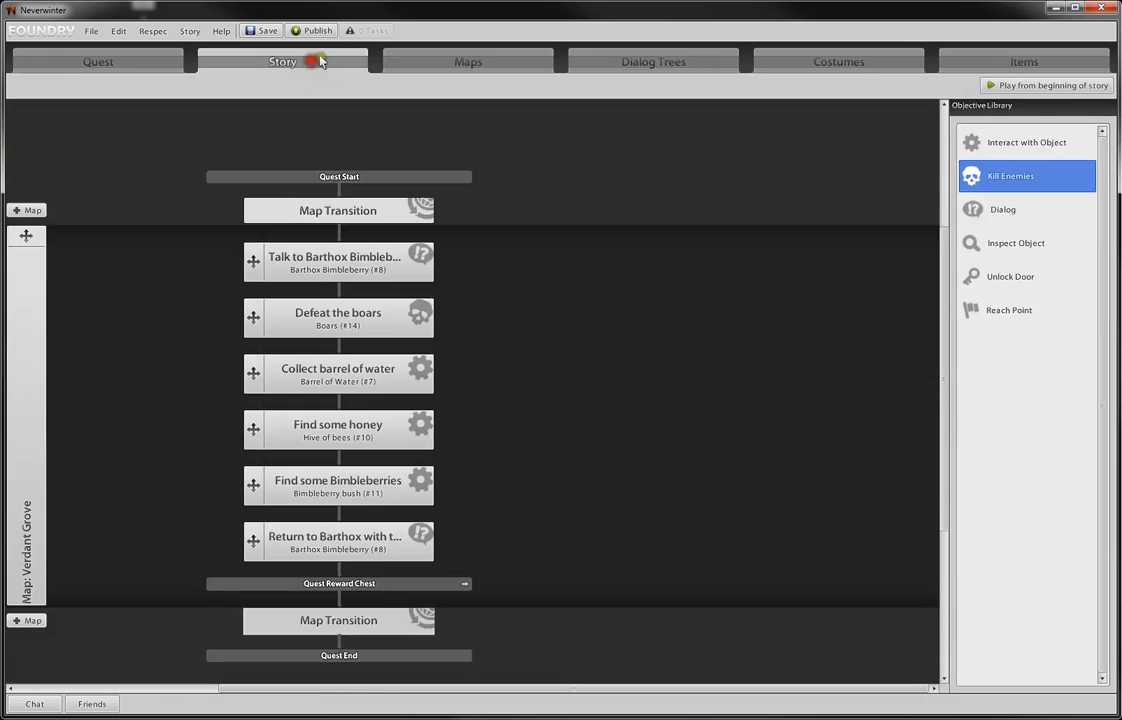
- Filter the map's encounter library to the Werewolf critter group with any difficulty and examine the mixed, hard encounter
{"action": "left_click", "coordinate": [545, 63]}
{"action": "scroll", "coordinate": [556, 173], "scroll_direction": "down", "scroll_amount": 2}
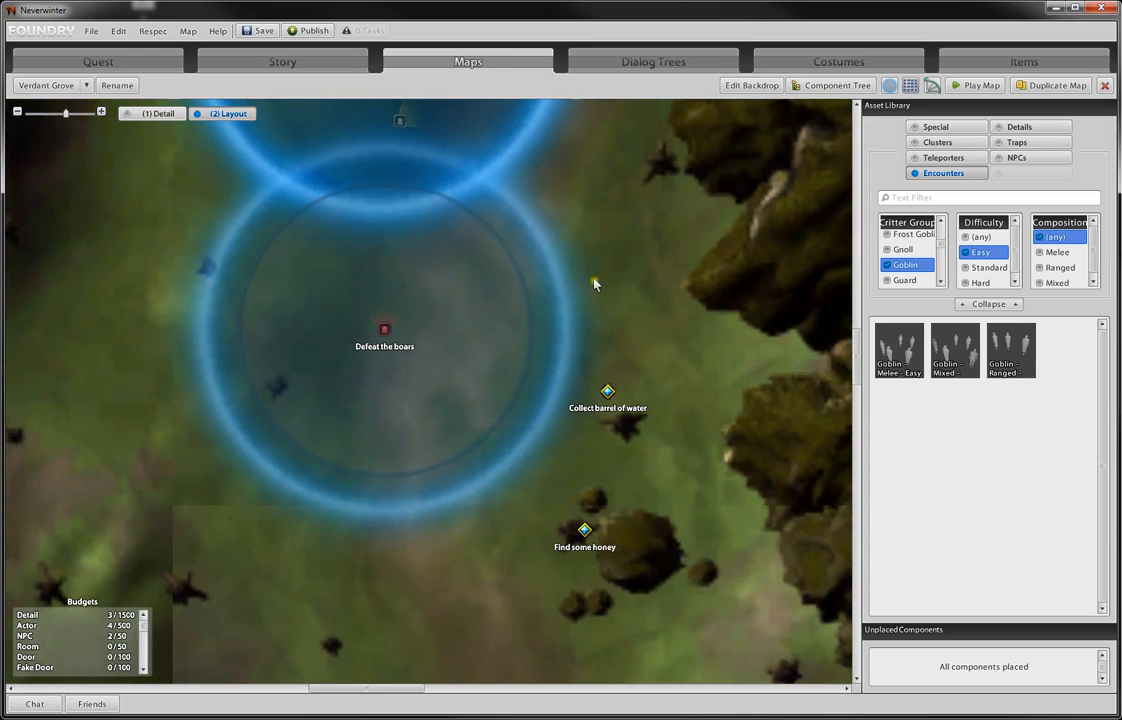
{"action": "left_click", "coordinate": [906, 265]}
{"action": "left_click", "coordinate": [986, 267]}
{"action": "left_click", "coordinate": [985, 268]}
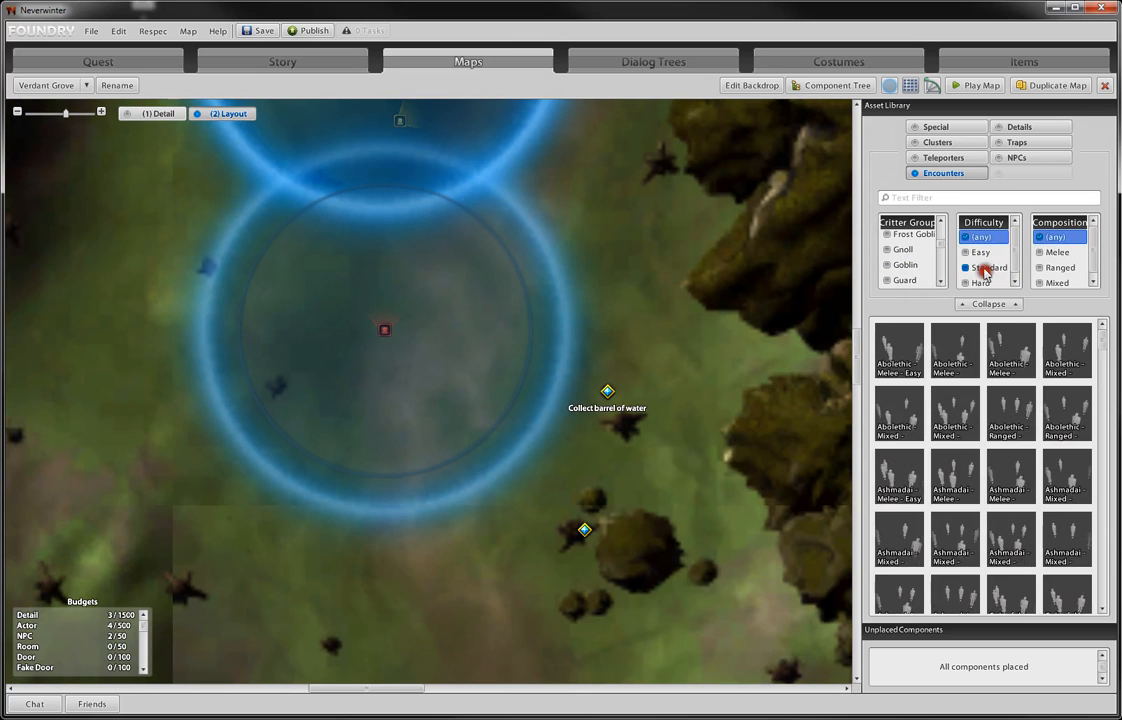
{"action": "scroll", "coordinate": [906, 251], "scroll_direction": "down", "scroll_amount": 5}
{"action": "left_click", "coordinate": [916, 280]}
{"action": "scroll", "coordinate": [918, 280], "scroll_direction": "up", "scroll_amount": 2}
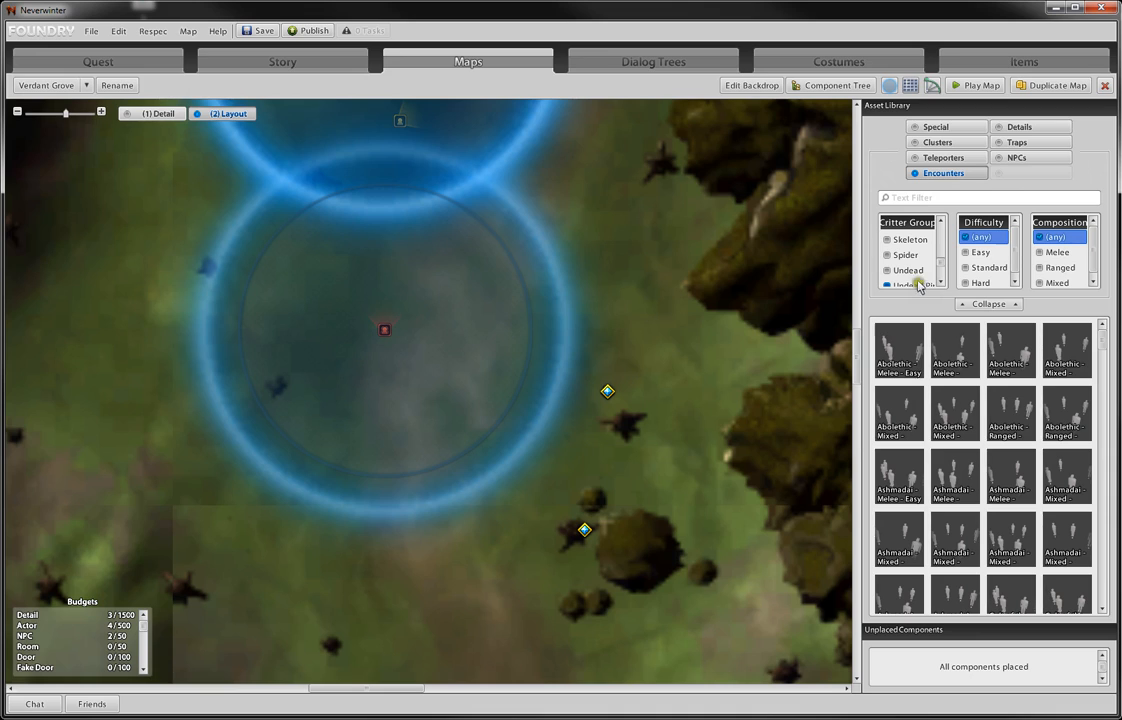
{"action": "scroll", "coordinate": [919, 290], "scroll_direction": "down", "scroll_amount": 4}
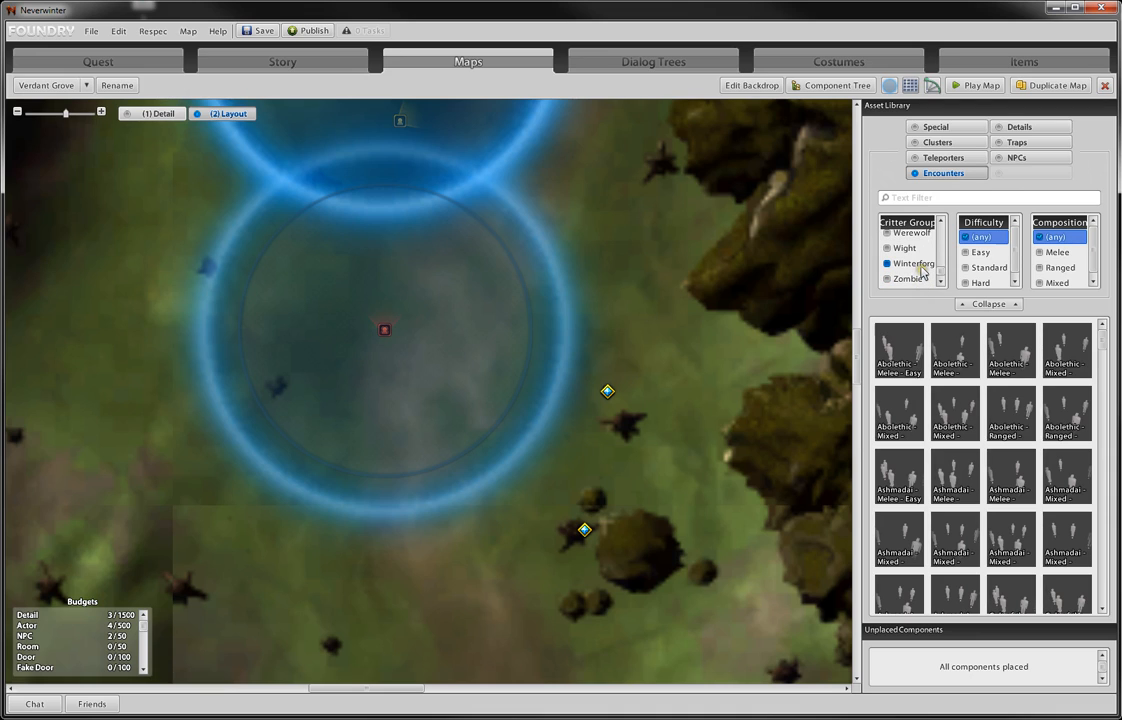
{"action": "left_click", "coordinate": [912, 233]}
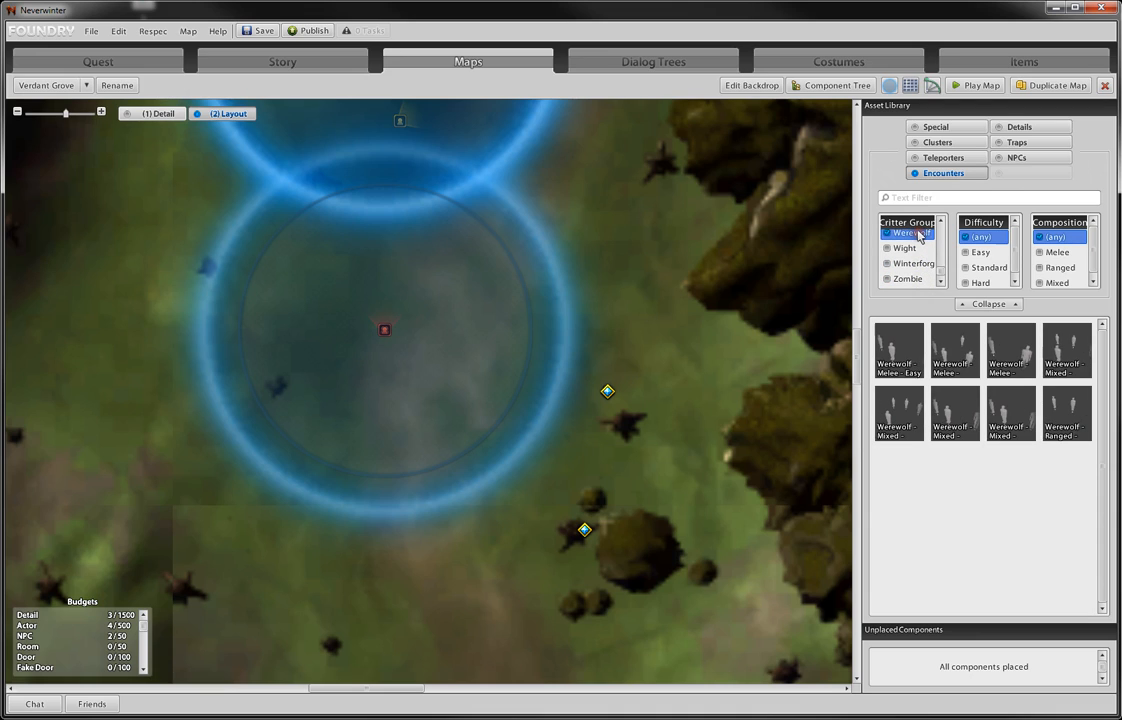
{"action": "mouse_move", "coordinate": [911, 406]}
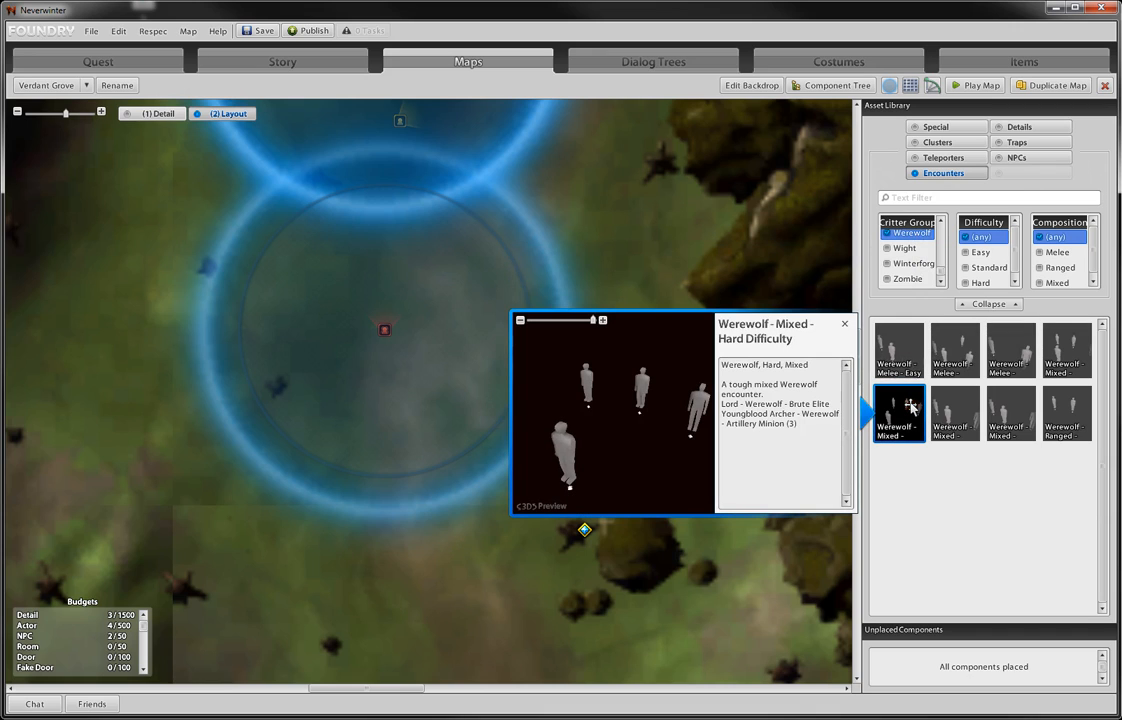
- Filter the encounter library to the Winterforge critter group and examine its easy ranged, hard melee and easy melee encounters
{"action": "scroll", "coordinate": [921, 262], "scroll_direction": "up", "scroll_amount": 5}
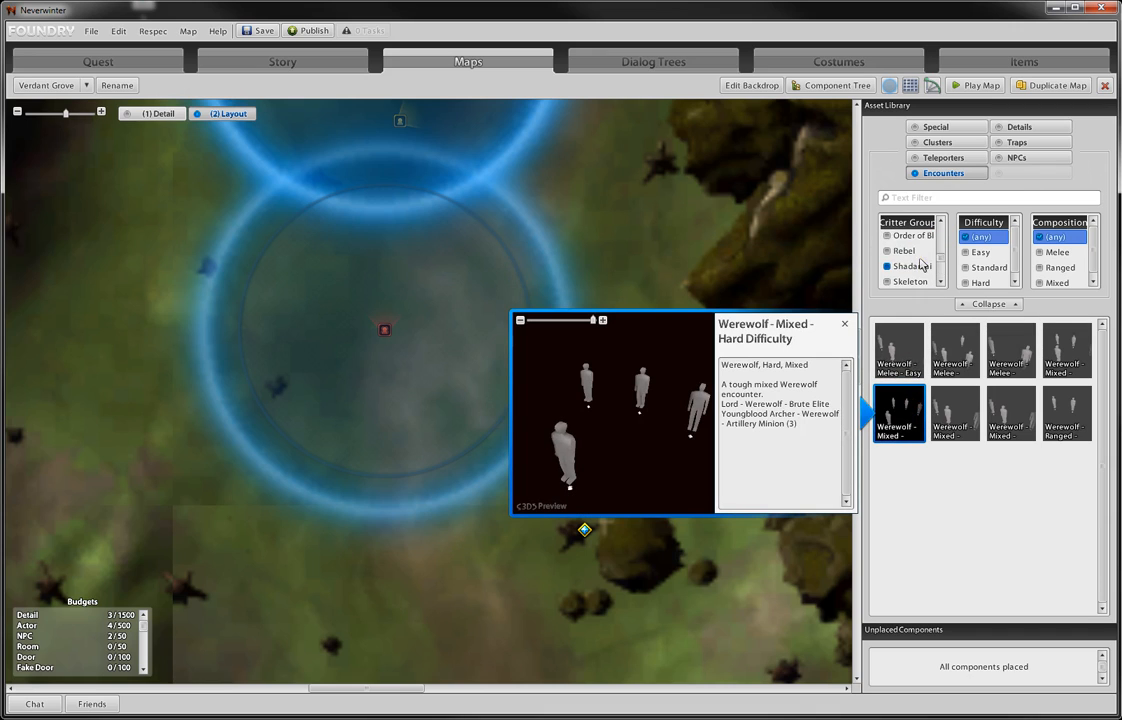
{"action": "scroll", "coordinate": [922, 262], "scroll_direction": "up", "scroll_amount": 3}
{"action": "scroll", "coordinate": [921, 262], "scroll_direction": "down", "scroll_amount": 4}
{"action": "scroll", "coordinate": [921, 262], "scroll_direction": "down", "scroll_amount": 6}
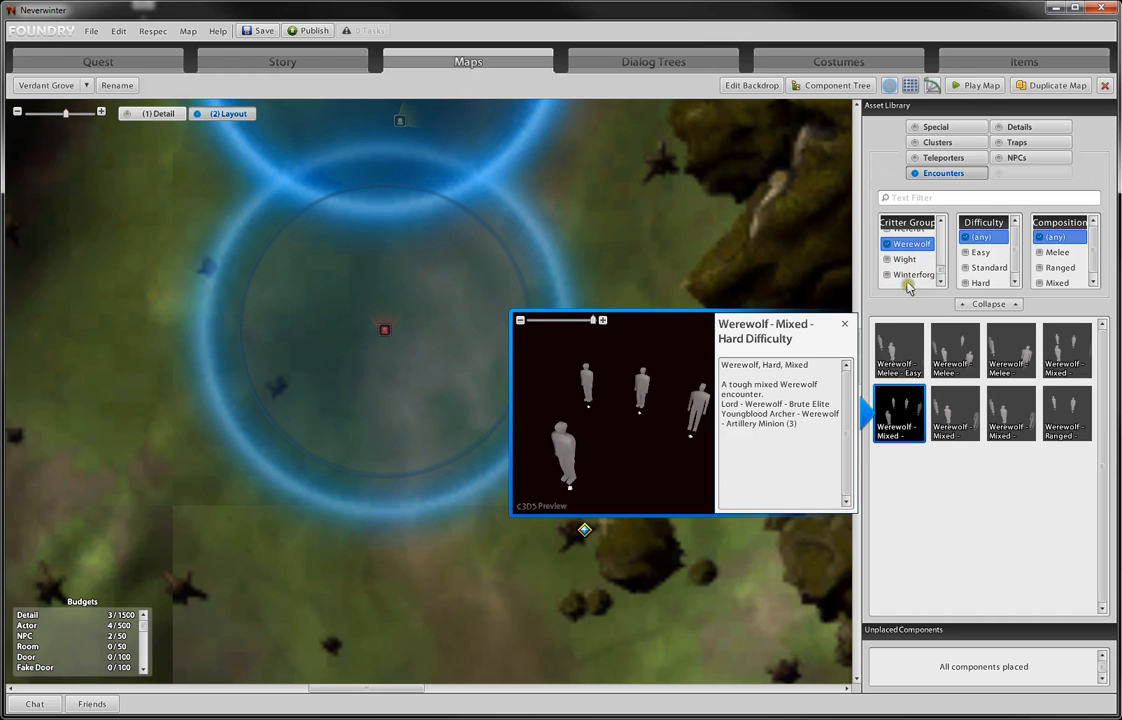
{"action": "left_click", "coordinate": [912, 274]}
{"action": "left_click", "coordinate": [950, 478]}
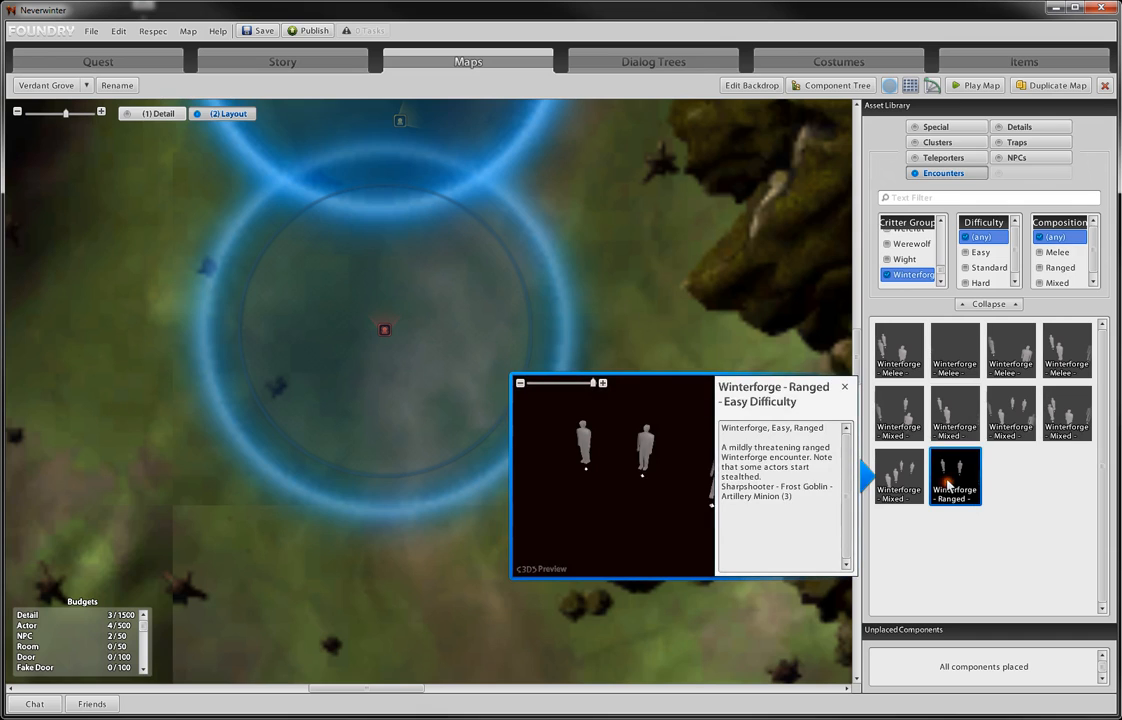
{"action": "left_click", "coordinate": [955, 350]}
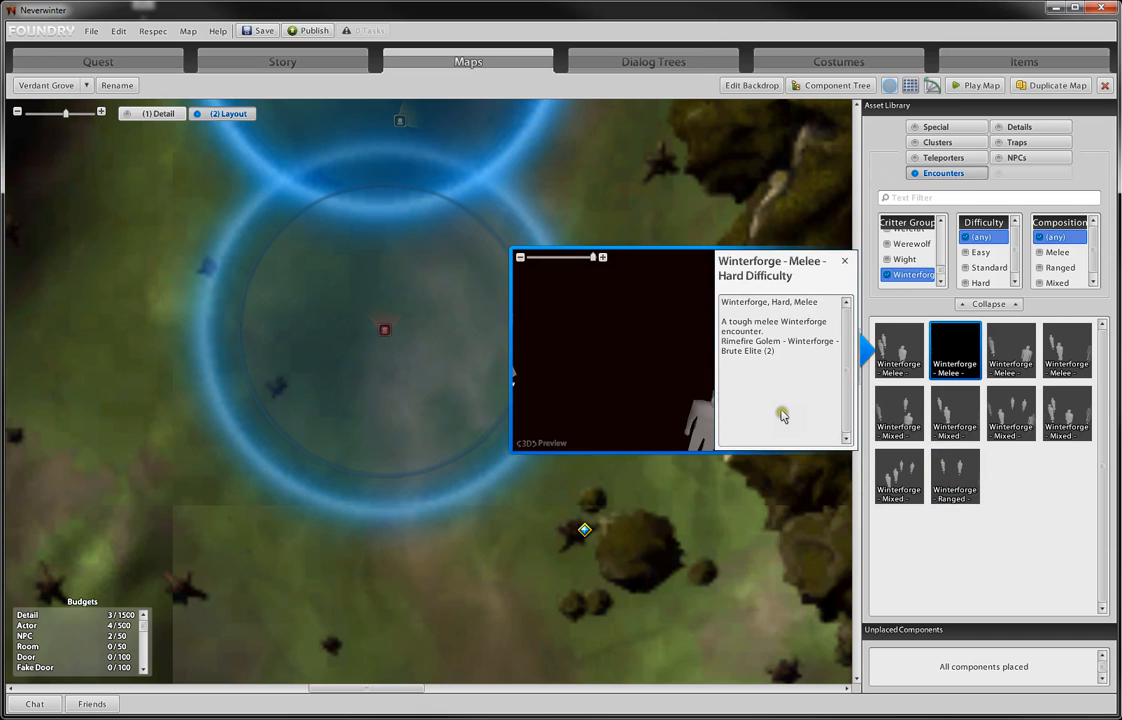
{"action": "left_click", "coordinate": [878, 347]}
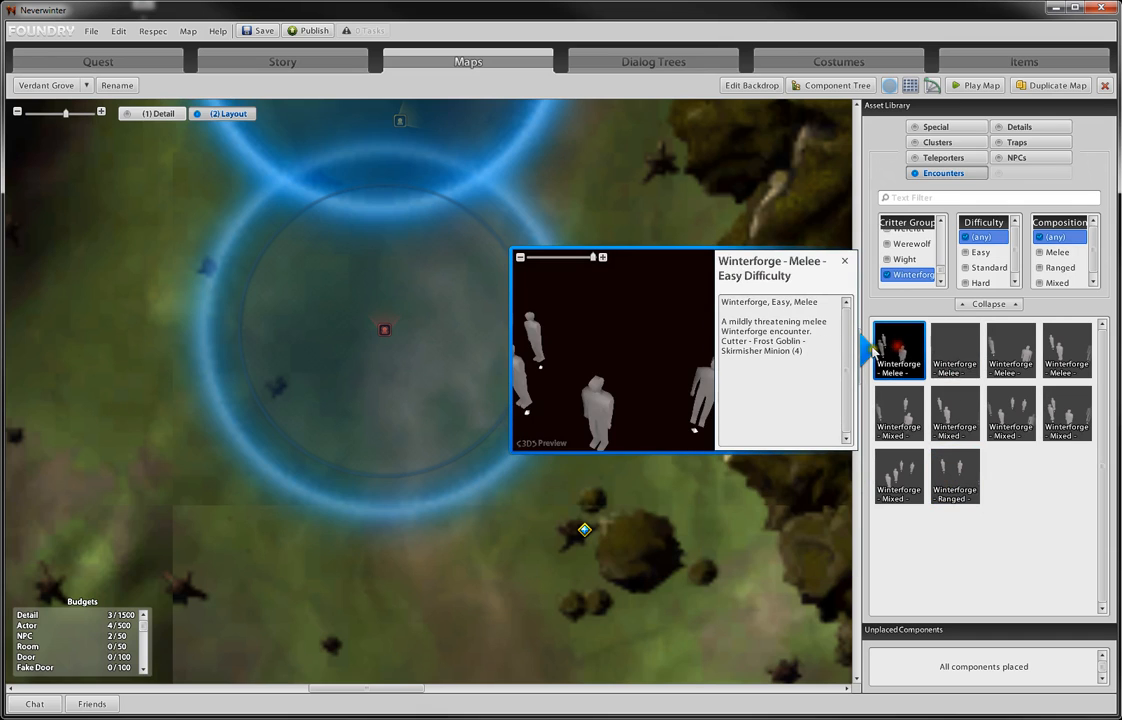
- Limit the Winterforge encounters to Easy difficulty and examine the composition of the mixed and ranged ones
{"action": "left_click", "coordinate": [972, 252]}
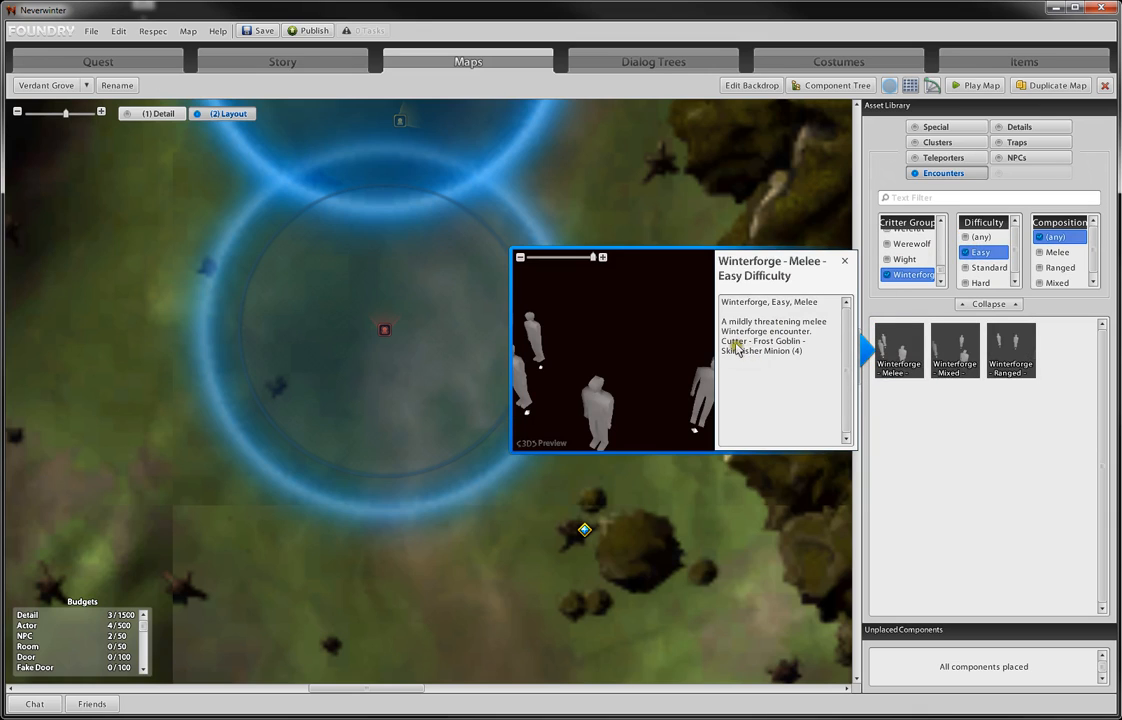
{"action": "left_click", "coordinate": [958, 360]}
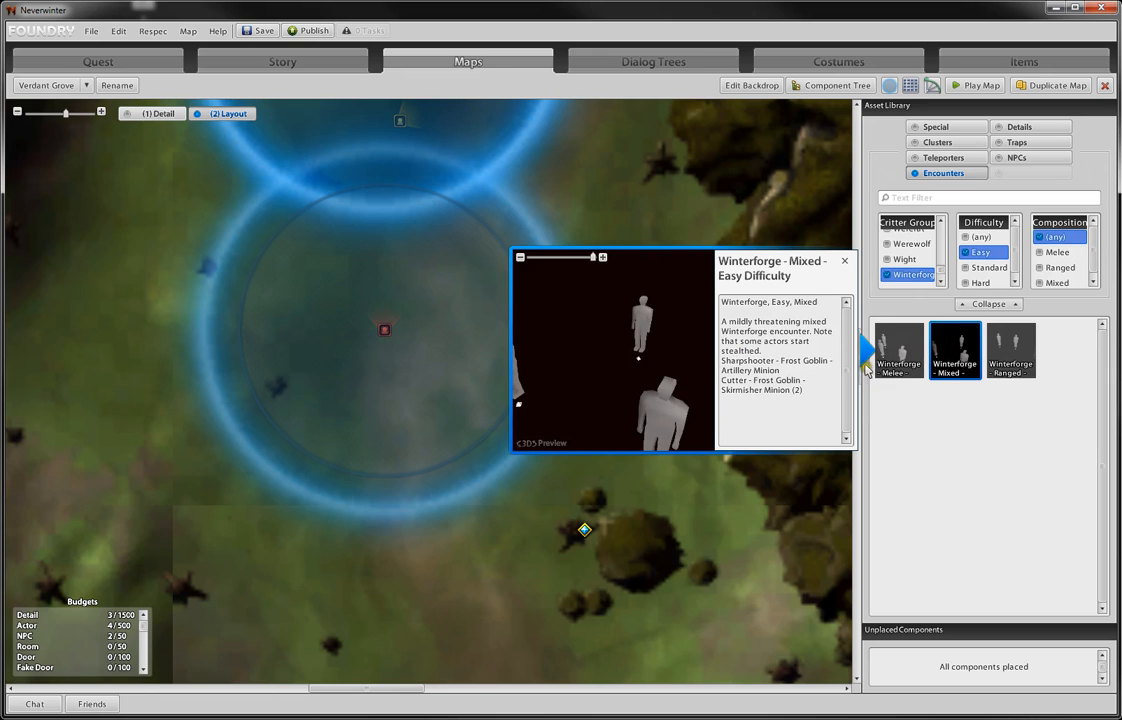
{"action": "left_click", "coordinate": [1010, 350]}
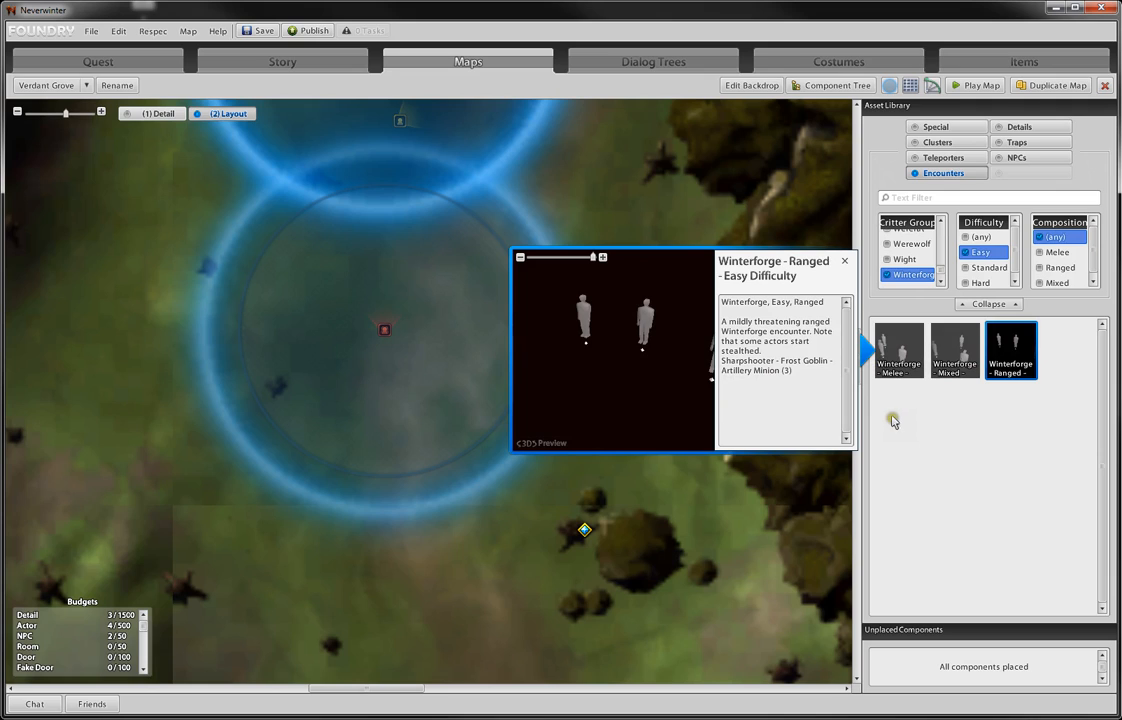
- Compare the Standard difficulty Winterforge encounters and place Winterforge - Mixed - Standard Difficulty 2 just east of the water barrel
{"action": "left_click", "coordinate": [982, 268]}
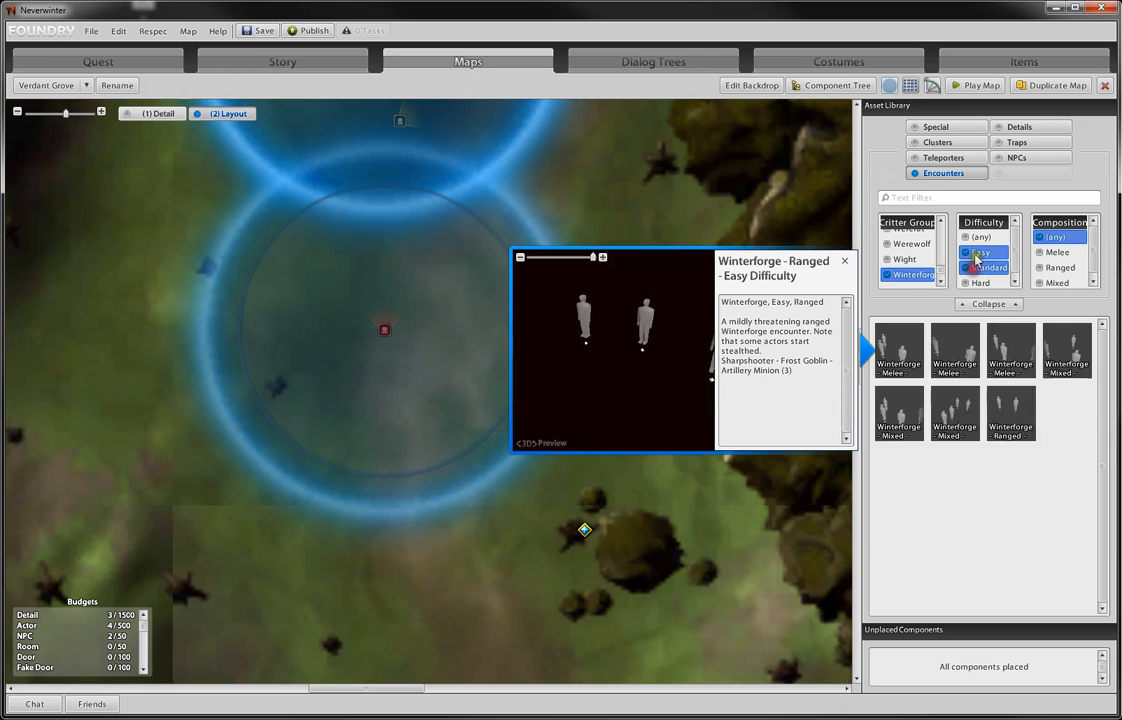
{"action": "left_click", "coordinate": [950, 350]}
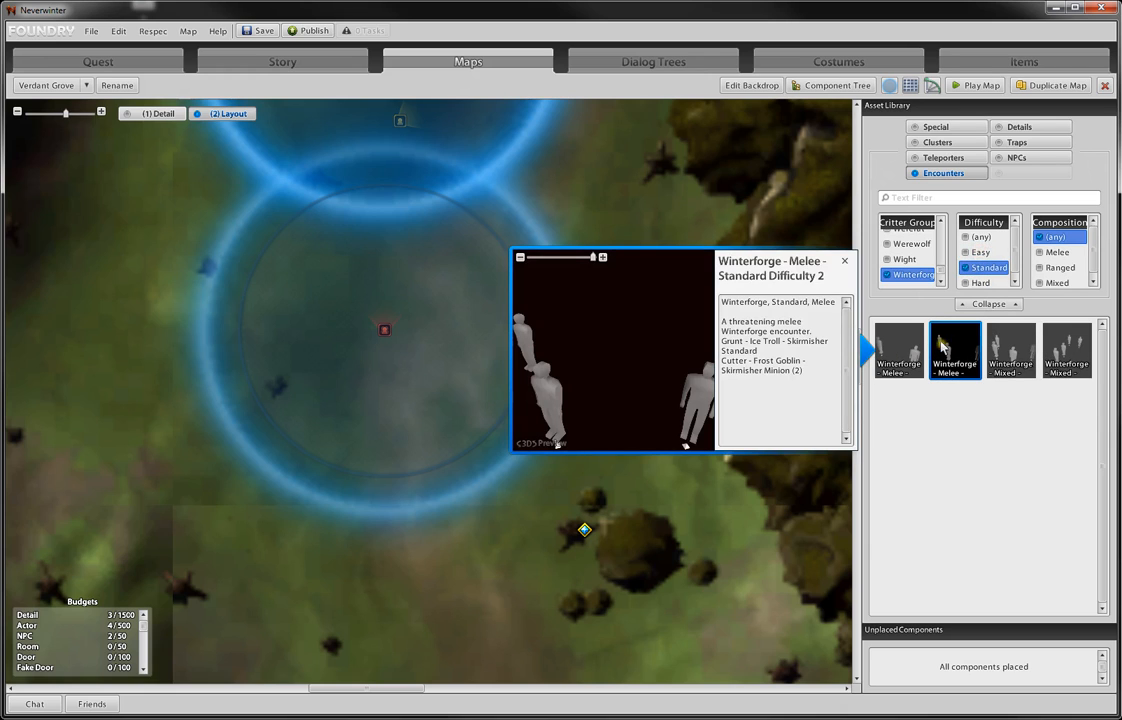
{"action": "left_click", "coordinate": [895, 358]}
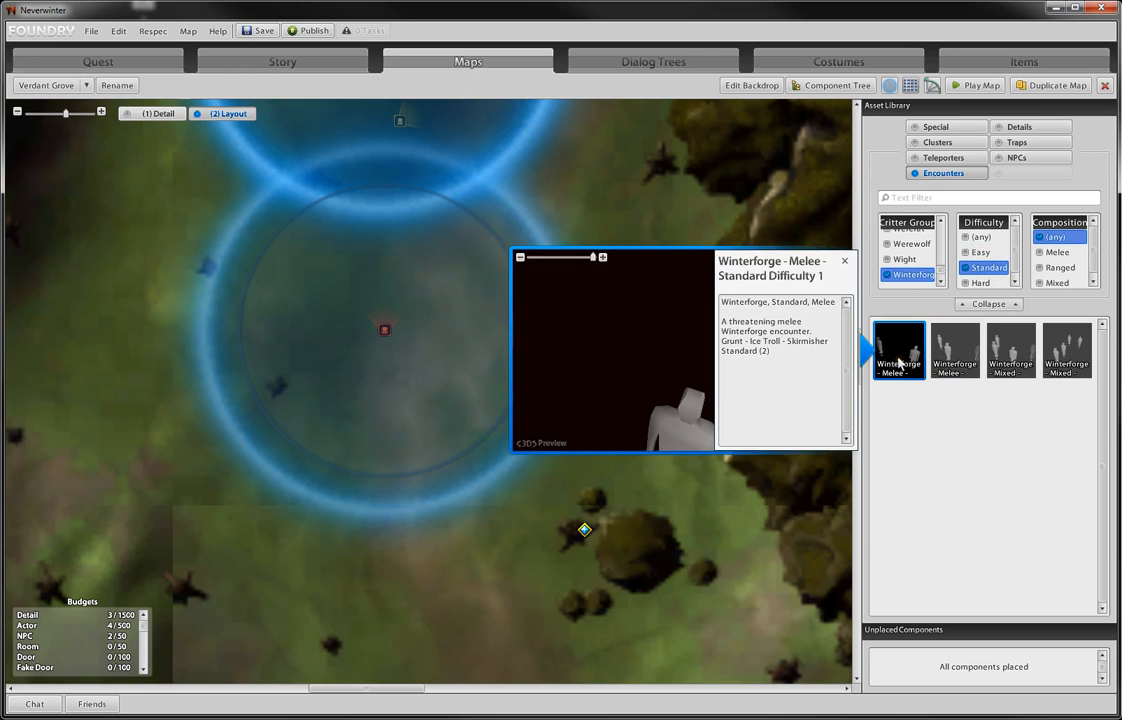
{"action": "left_click", "coordinate": [1010, 352]}
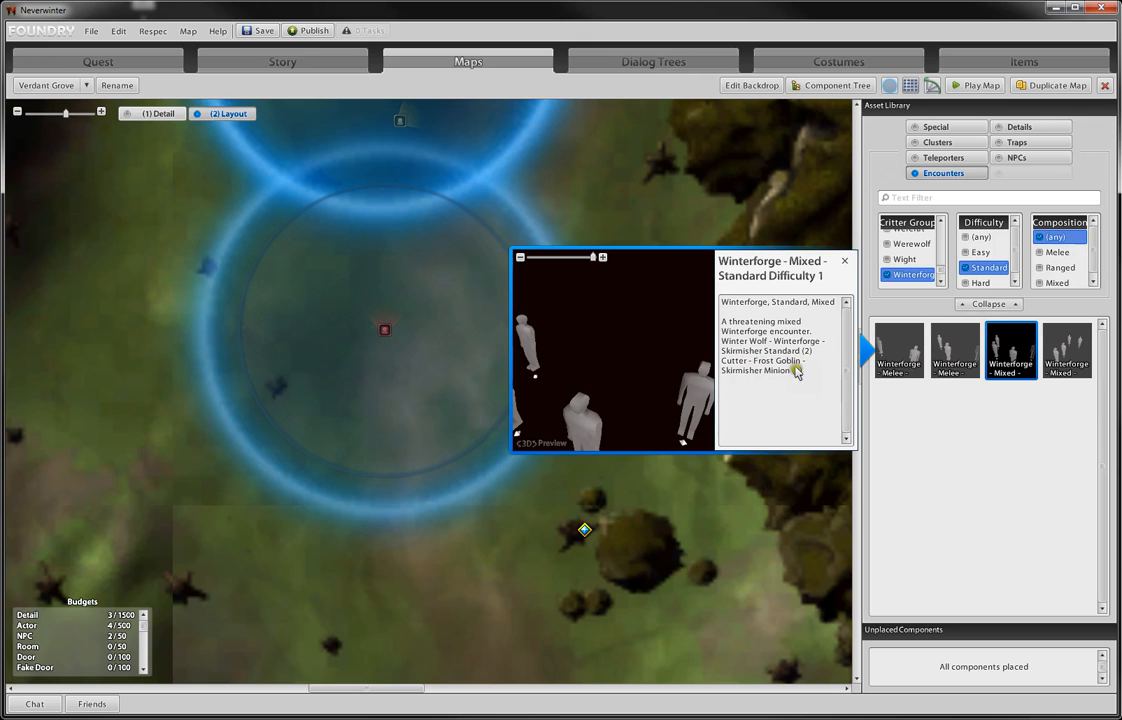
{"action": "left_click", "coordinate": [1066, 350]}
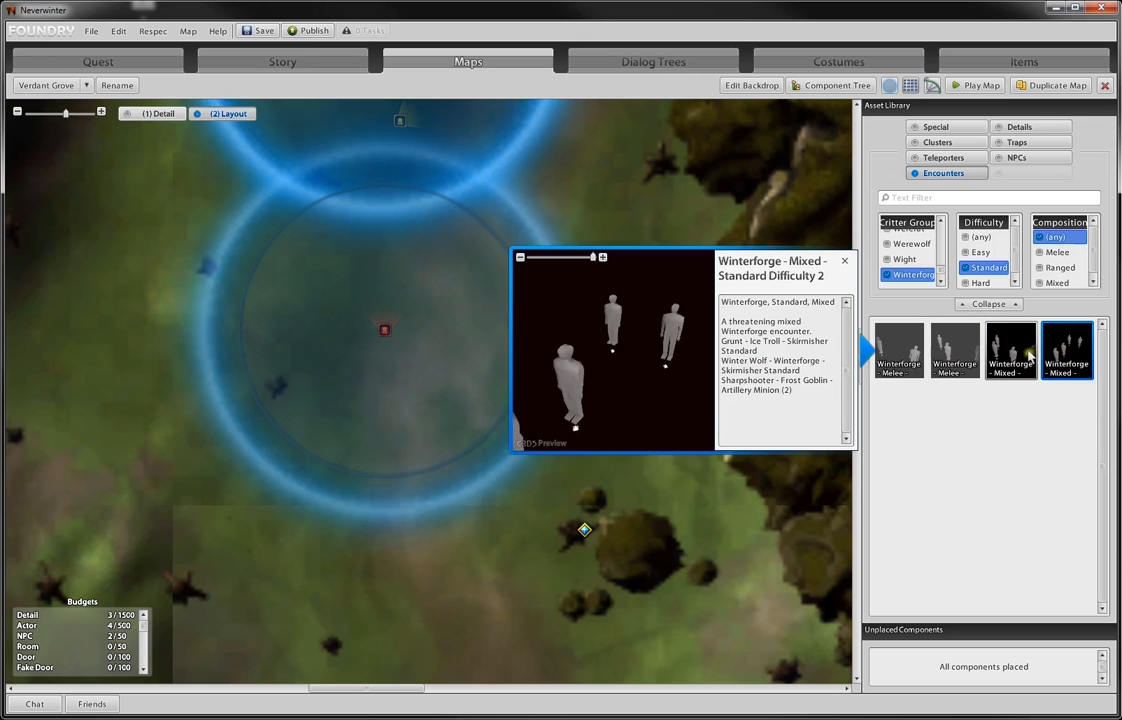
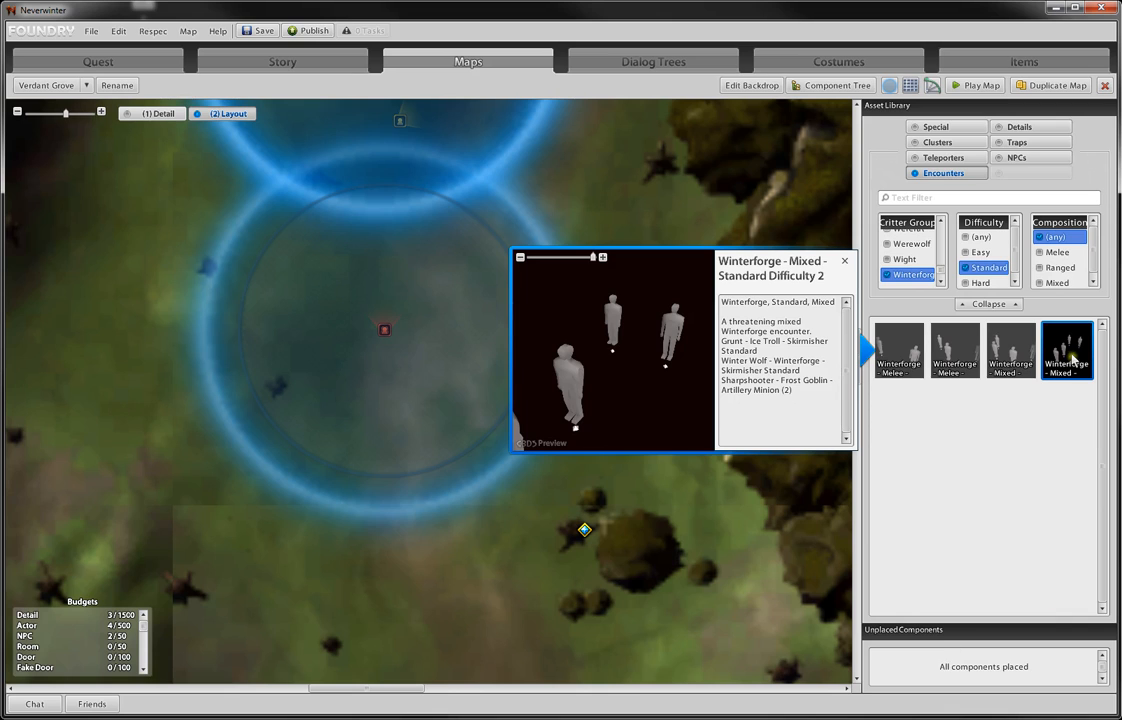
{"action": "mouse_move", "coordinate": [1082, 380]}
{"action": "left_mouse_down"}
{"action": "mouse_move", "coordinate": [784, 396]}
{"action": "mouse_move", "coordinate": [693, 425]}
{"action": "mouse_move", "coordinate": [620, 548]}
{"action": "mouse_move", "coordinate": [570, 574]}
{"action": "mouse_move", "coordinate": [570, 587]}
{"action": "mouse_move", "coordinate": [656, 396]}
{"action": "mouse_move", "coordinate": [657, 405]}
{"action": "left_mouse_up"}
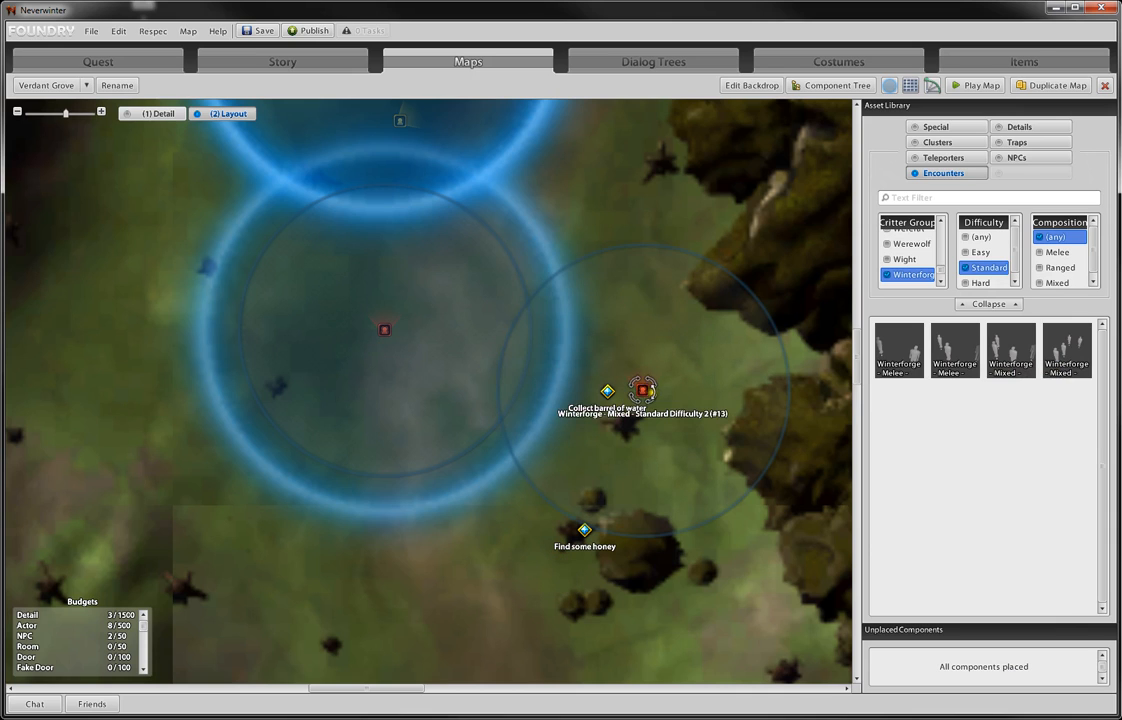
- In detail mode, rearrange the two southern actors of the Winterforge encounter so they stand side by side
{"action": "scroll", "coordinate": [647, 390], "scroll_direction": "up", "scroll_amount": 3}
{"action": "left_click", "coordinate": [152, 113]}
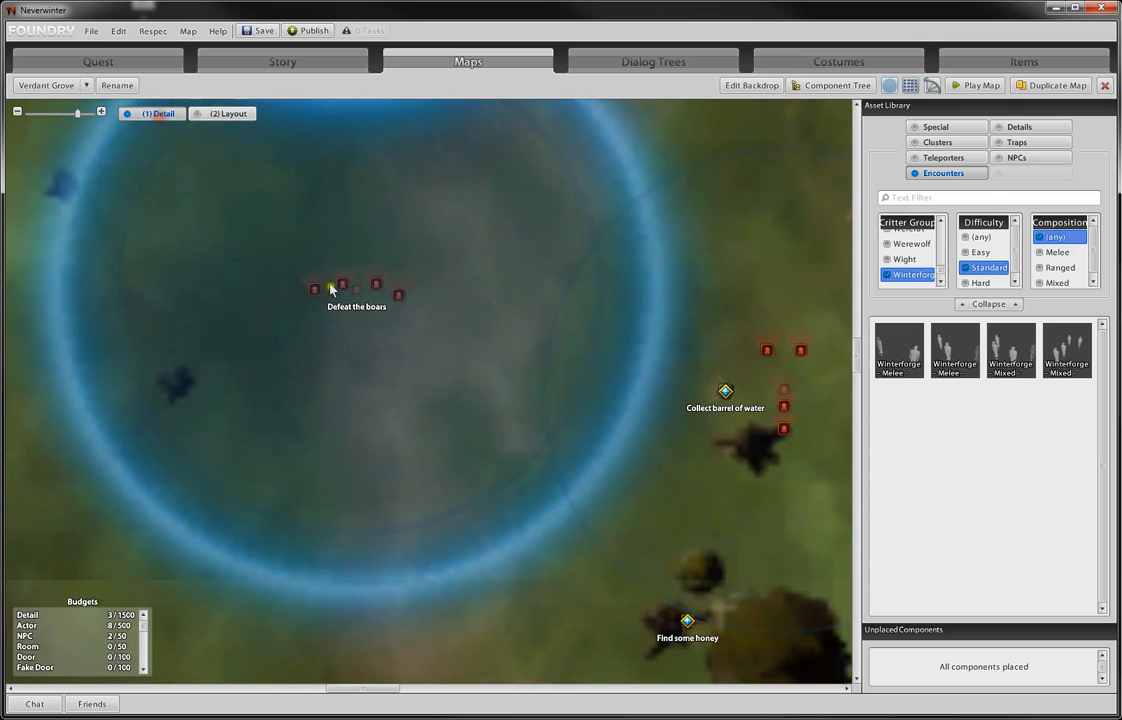
{"action": "left_click", "coordinate": [784, 406]}
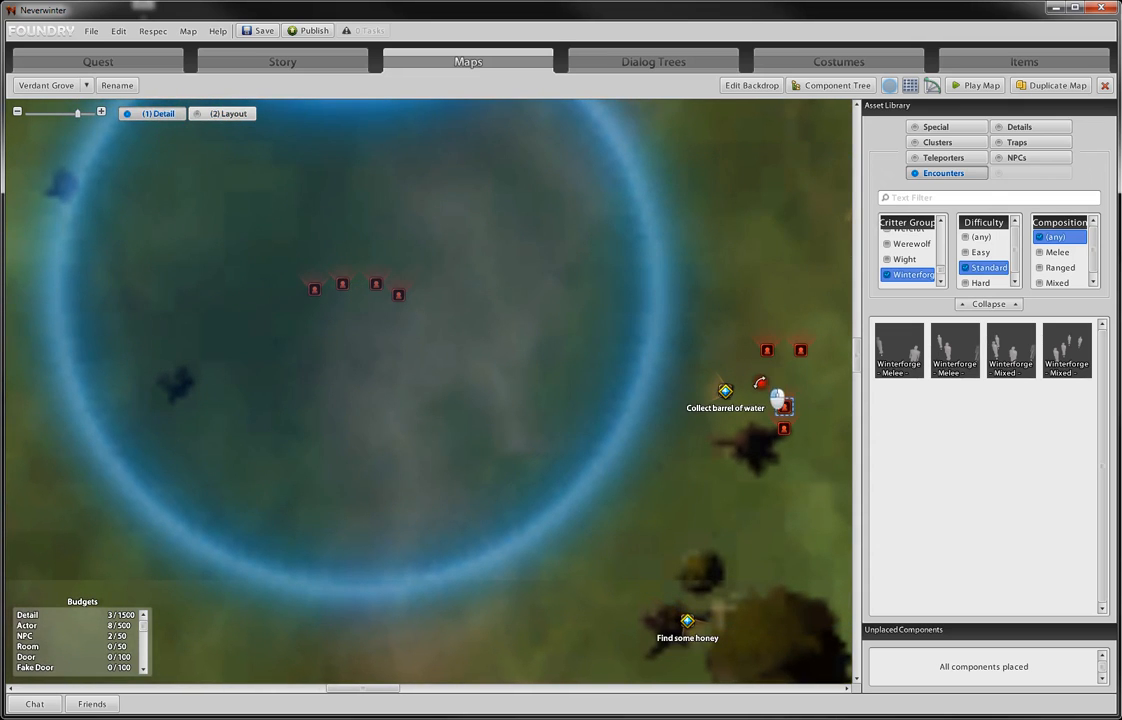
{"action": "mouse_move", "coordinate": [783, 406]}
{"action": "left_mouse_down"}
{"action": "mouse_move", "coordinate": [801, 430]}
{"action": "mouse_move", "coordinate": [787, 421]}
{"action": "mouse_move", "coordinate": [796, 400]}
{"action": "left_mouse_up"}
- Set the costume of the western Sharpshooter in the Winterforge encounter's northern pair to Dire Wolf 6 from the Animal species
{"action": "double_click", "coordinate": [800, 350]}
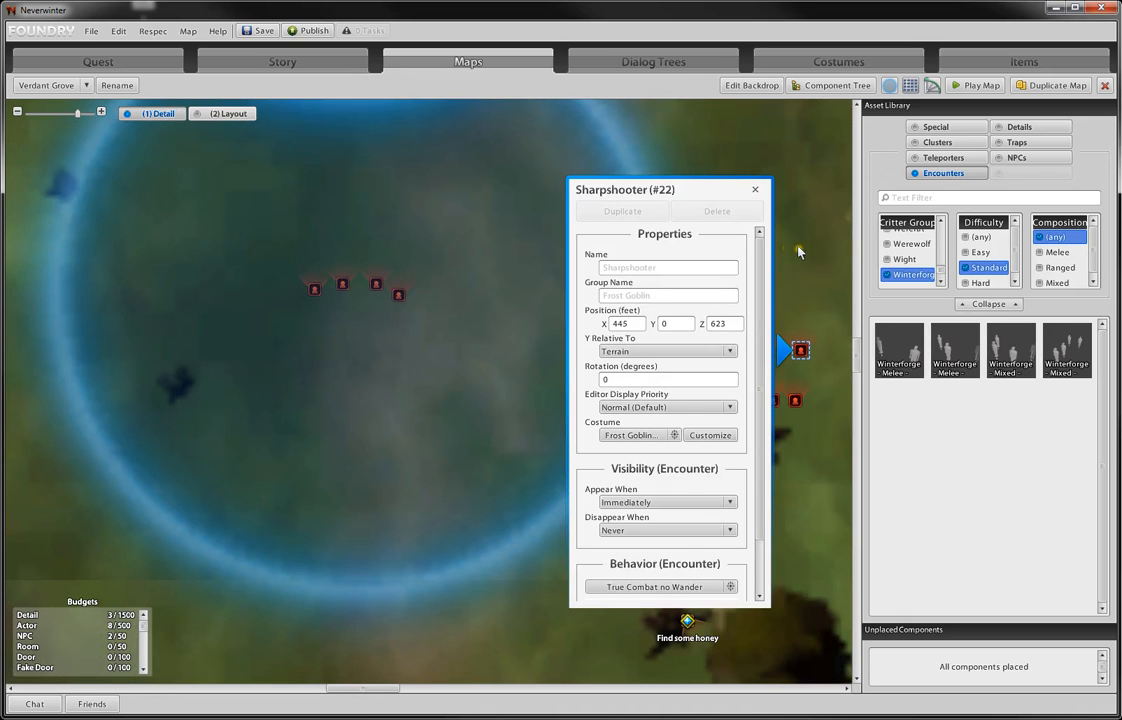
{"action": "left_click", "coordinate": [755, 189]}
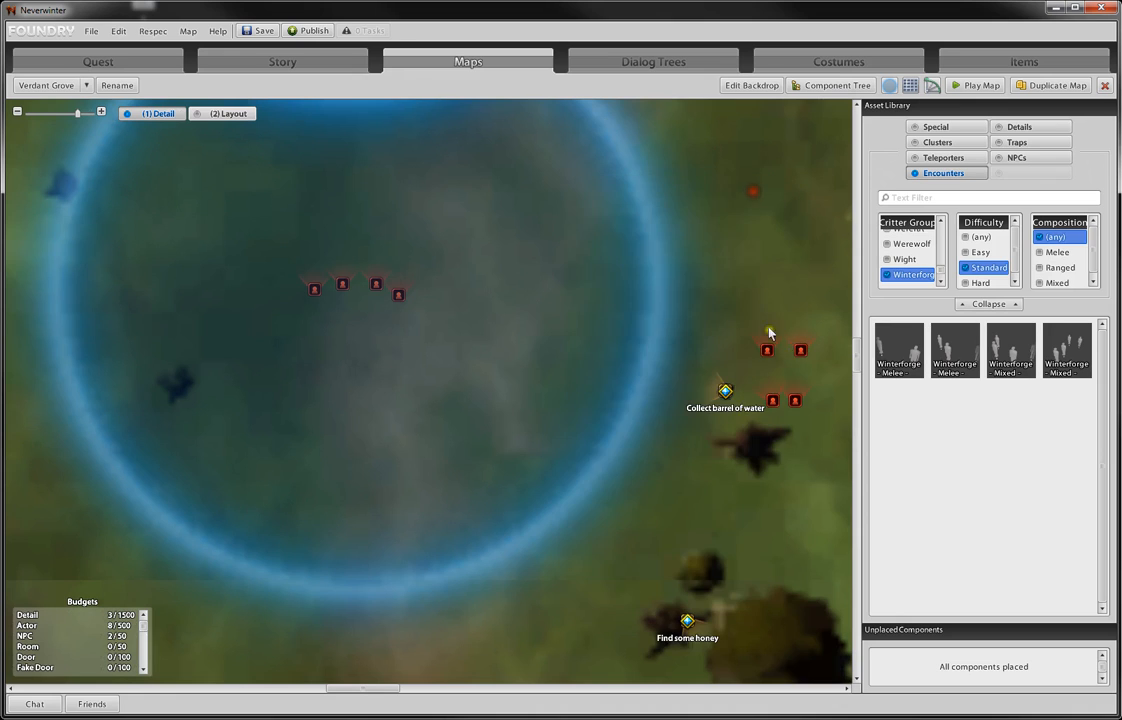
{"action": "double_click", "coordinate": [767, 350]}
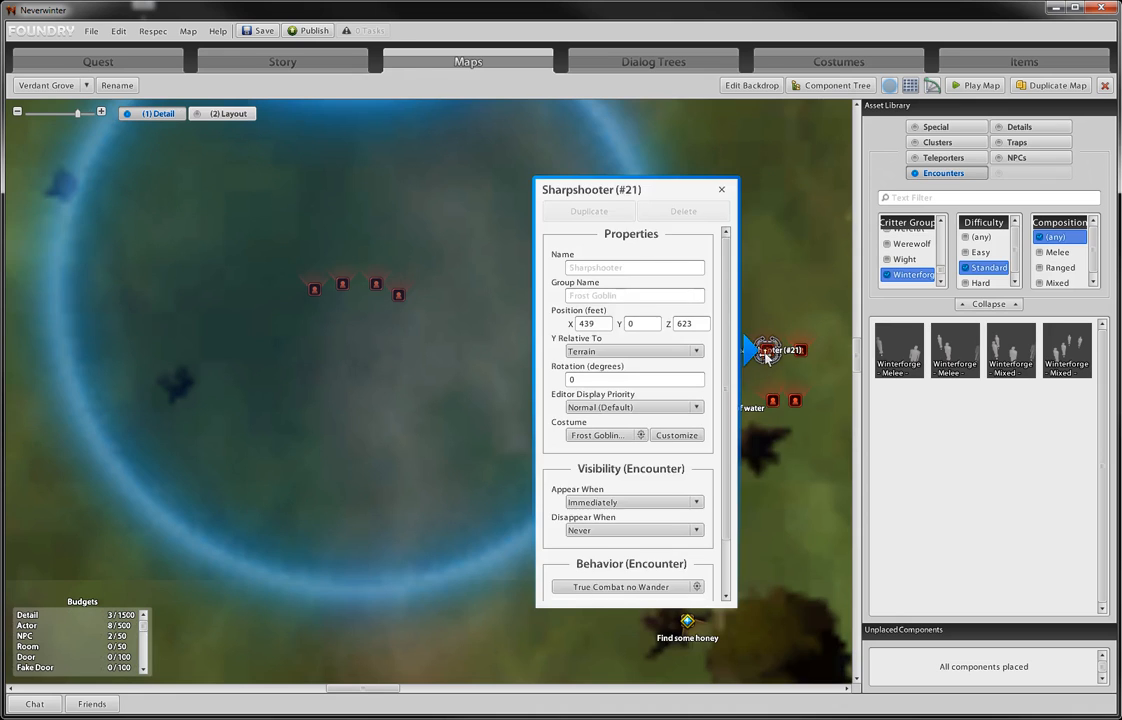
{"action": "left_click", "coordinate": [613, 436]}
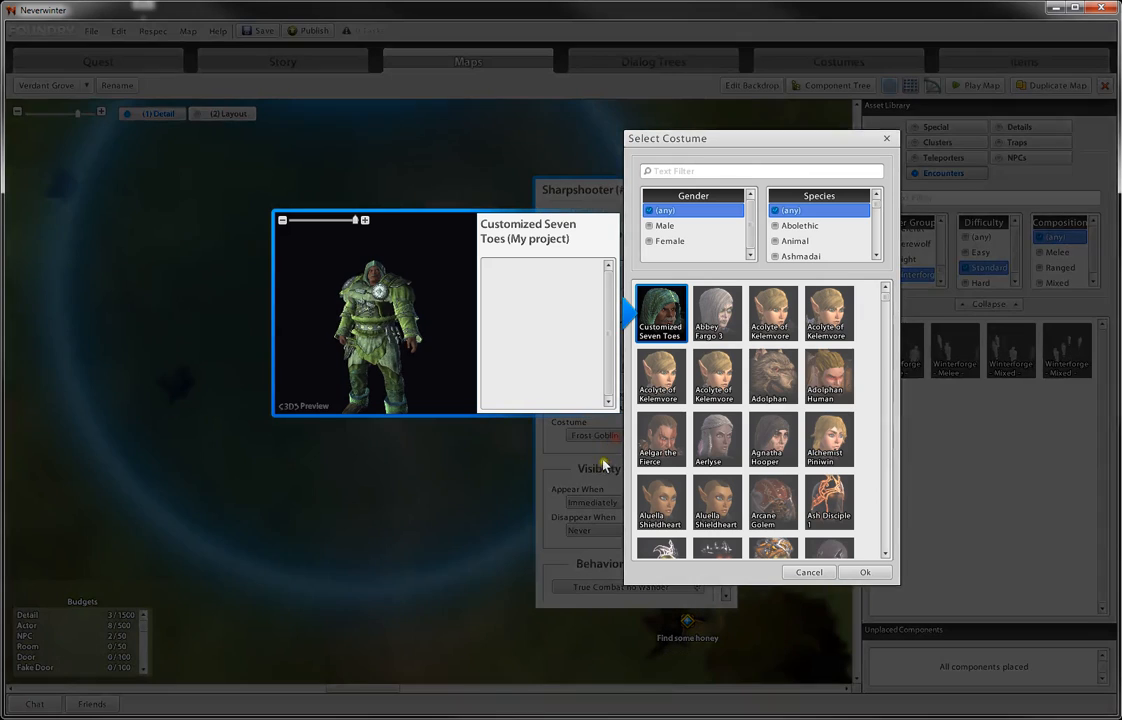
{"action": "left_click", "coordinate": [798, 241]}
{"action": "scroll", "coordinate": [783, 375], "scroll_direction": "down", "scroll_amount": 5}
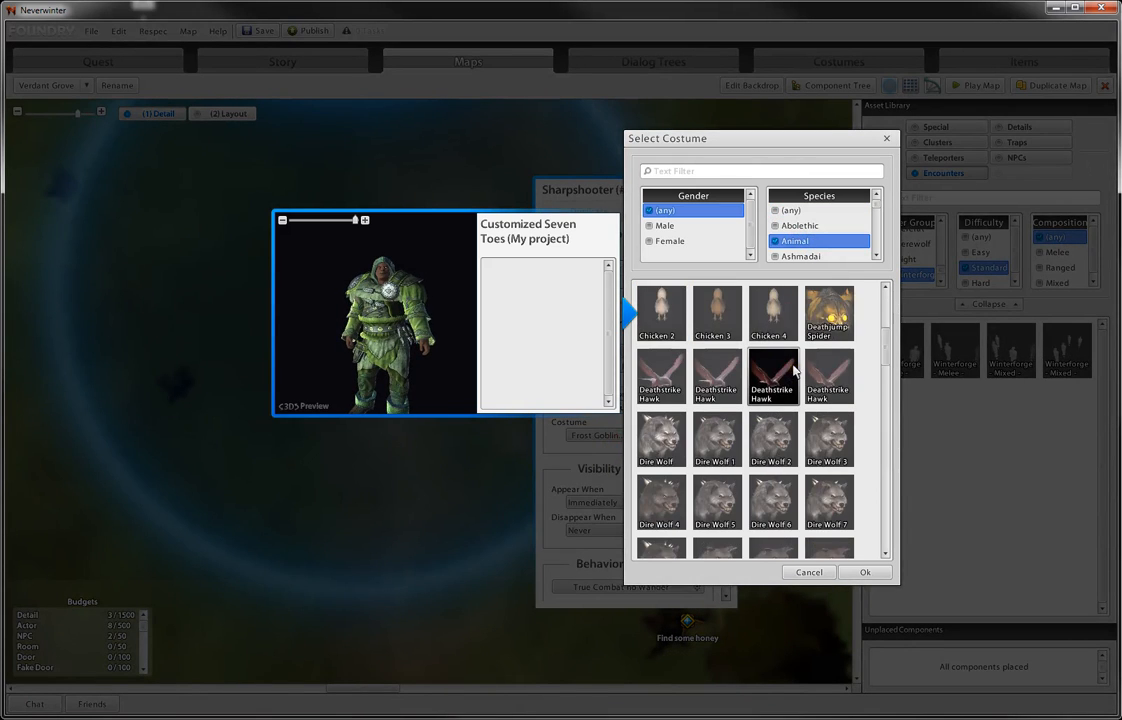
{"action": "left_click", "coordinate": [780, 375]}
{"action": "left_click", "coordinate": [870, 572]}
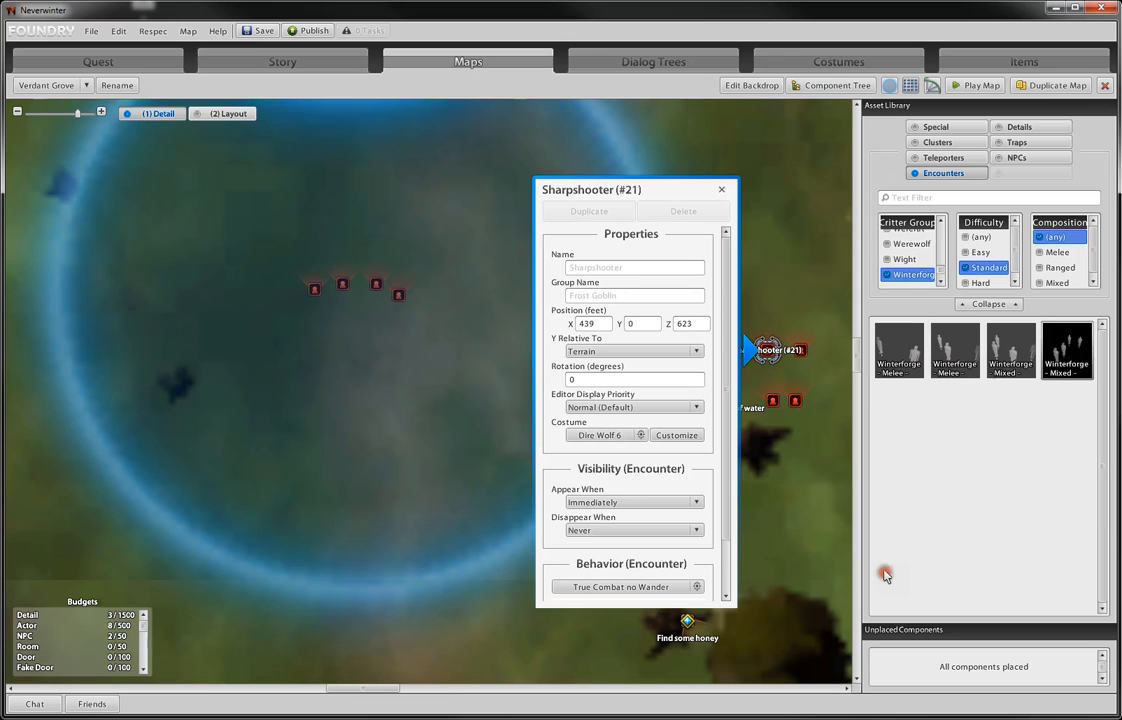
- Set the costume of the eastern Sharpshooter in the Winterforge encounter's northern pair to Dire Wolf 8 from the Animal species
{"action": "left_click", "coordinate": [721, 189]}
{"action": "left_click", "coordinate": [800, 350]}
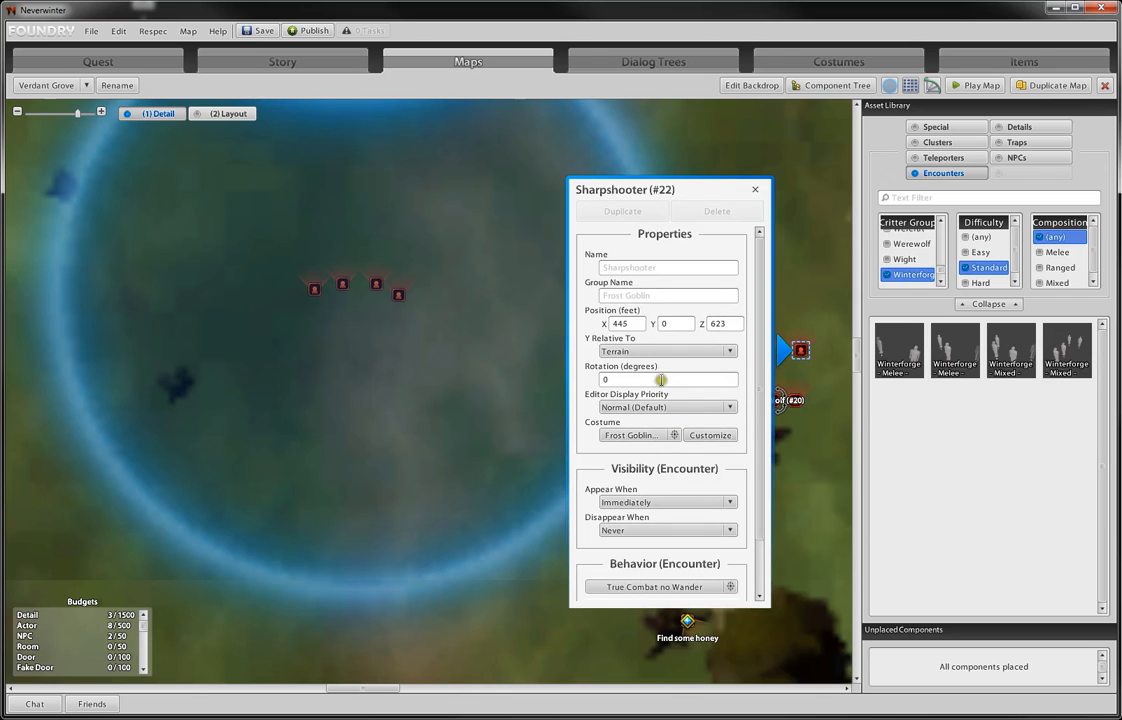
{"action": "left_click", "coordinate": [650, 436]}
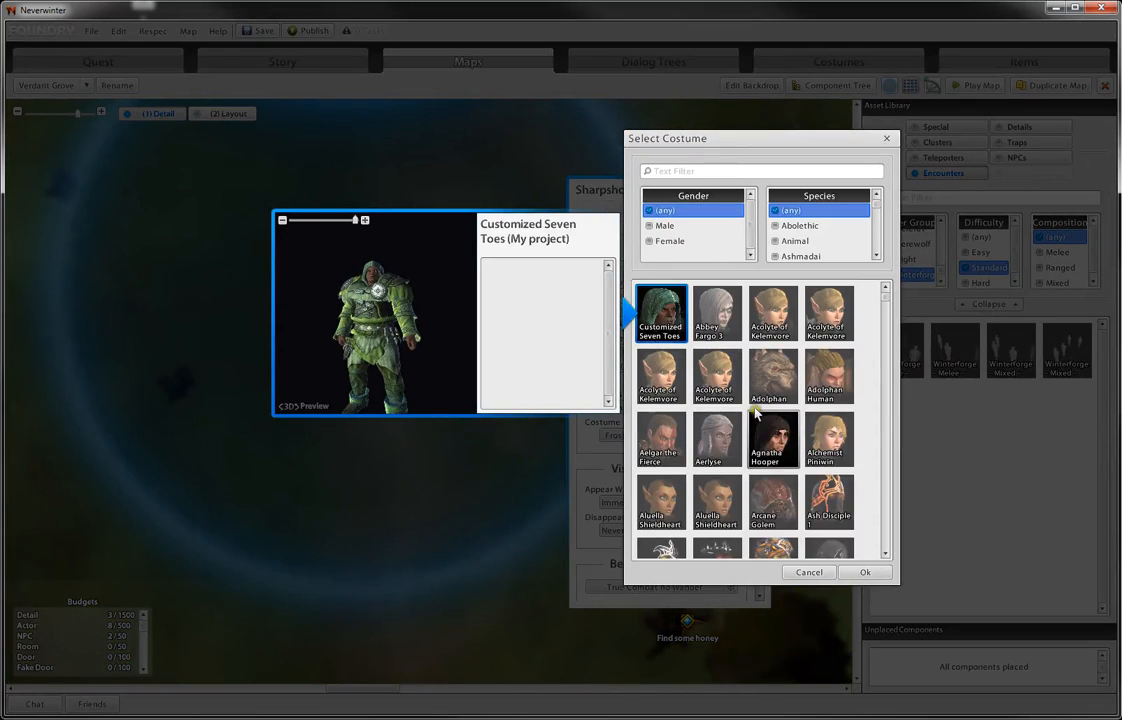
{"action": "left_click", "coordinate": [796, 241]}
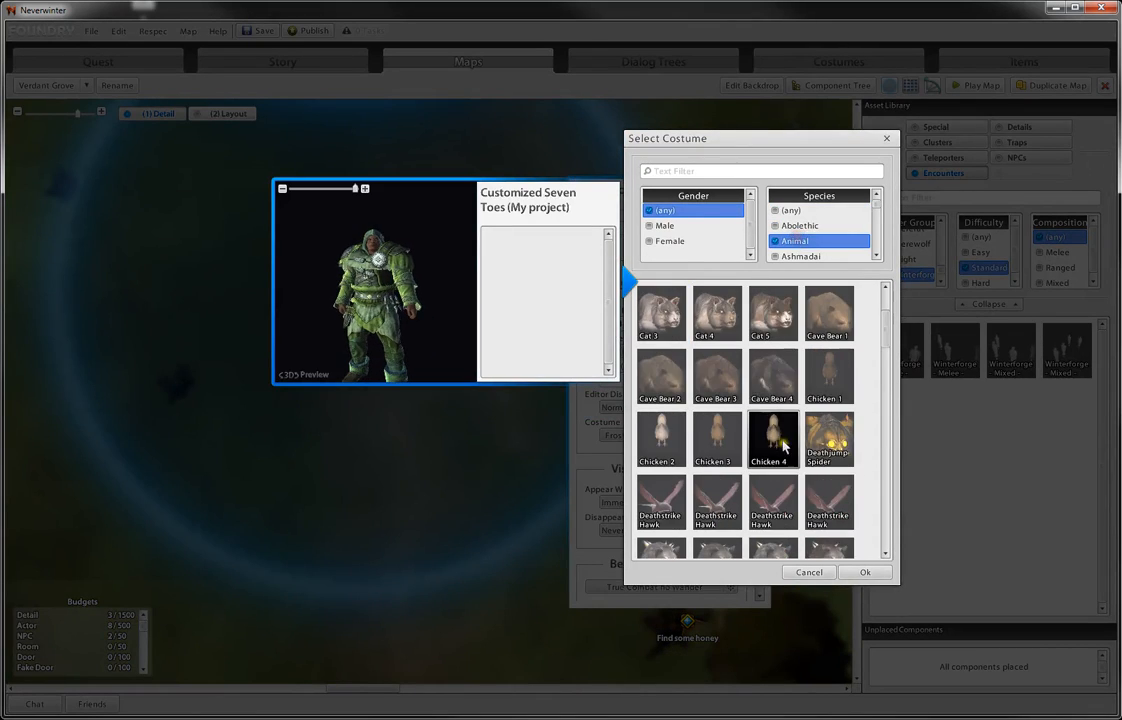
{"action": "scroll", "coordinate": [718, 488], "scroll_direction": "down", "scroll_amount": 2}
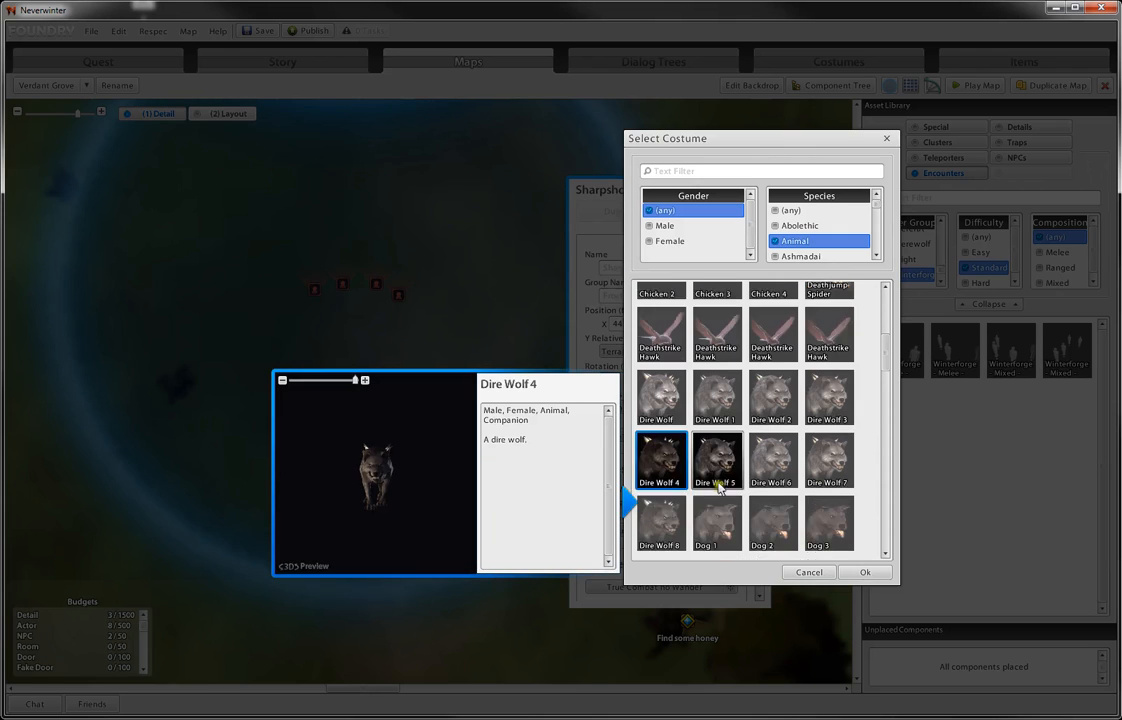
{"action": "left_click", "coordinate": [661, 480]}
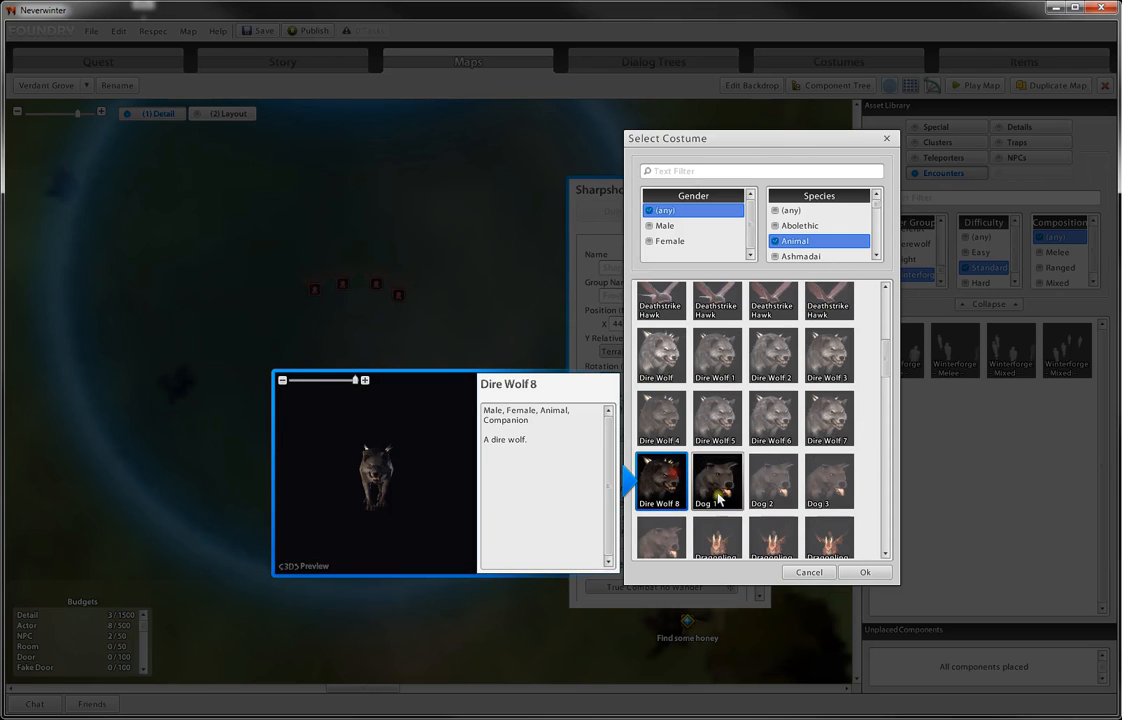
{"action": "left_click", "coordinate": [868, 573]}
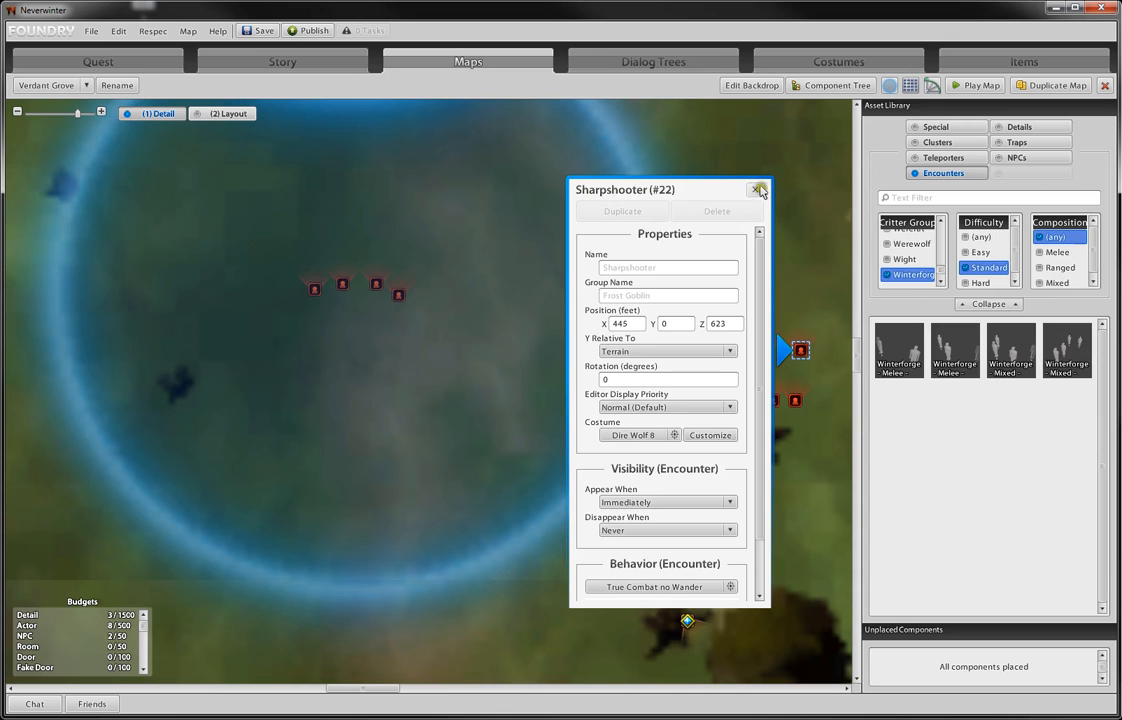
{"action": "left_click", "coordinate": [755, 189]}
- Set the costume of the eastern Grunt in the encounter's southern pair to Dire Wolf 2 from the Animal species and save the quest
{"action": "double_click", "coordinate": [797, 400]}
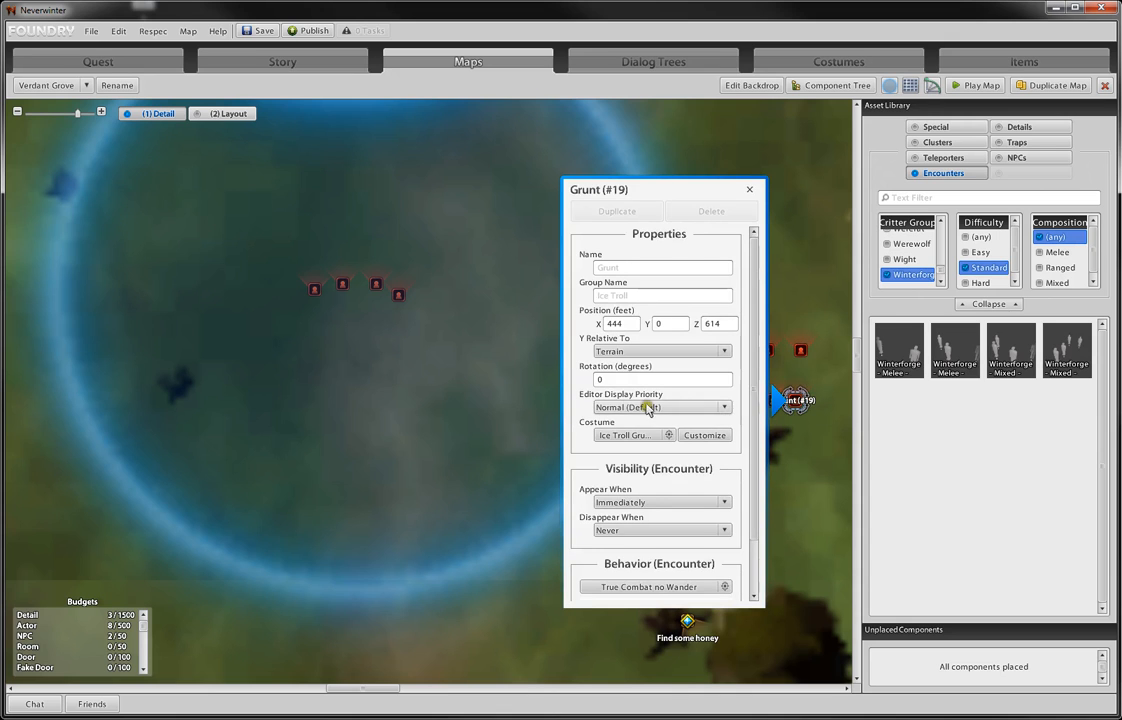
{"action": "left_click", "coordinate": [612, 435]}
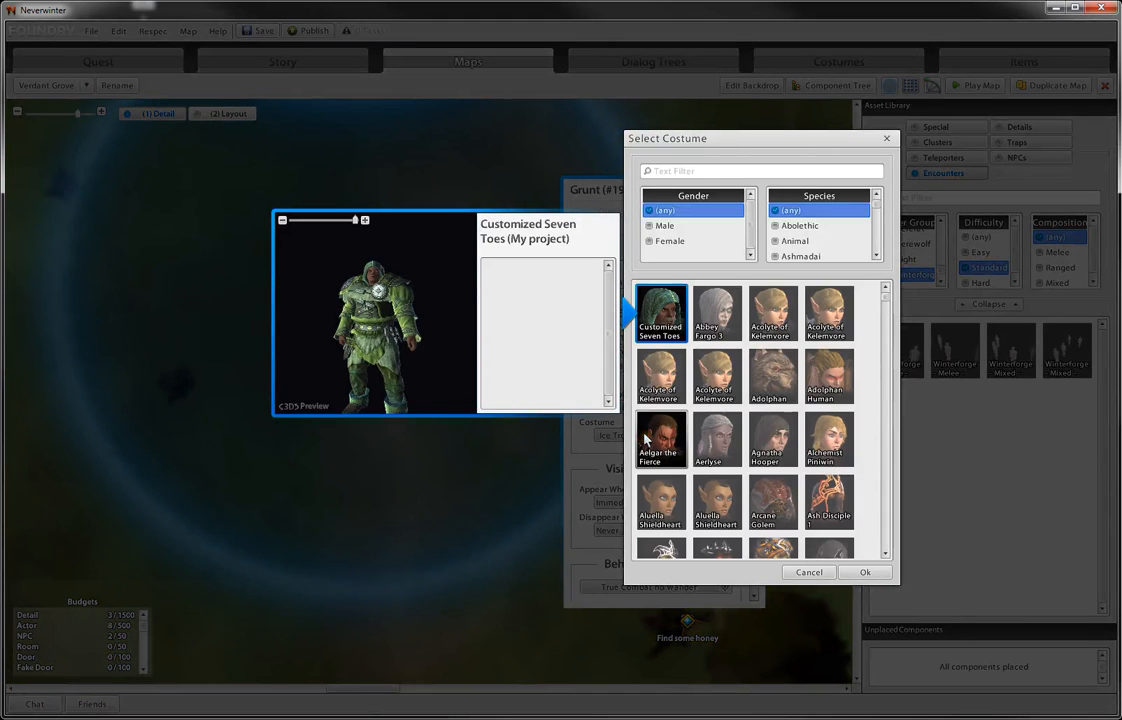
{"action": "left_click", "coordinate": [803, 241]}
{"action": "scroll", "coordinate": [764, 440], "scroll_direction": "down", "scroll_amount": 5}
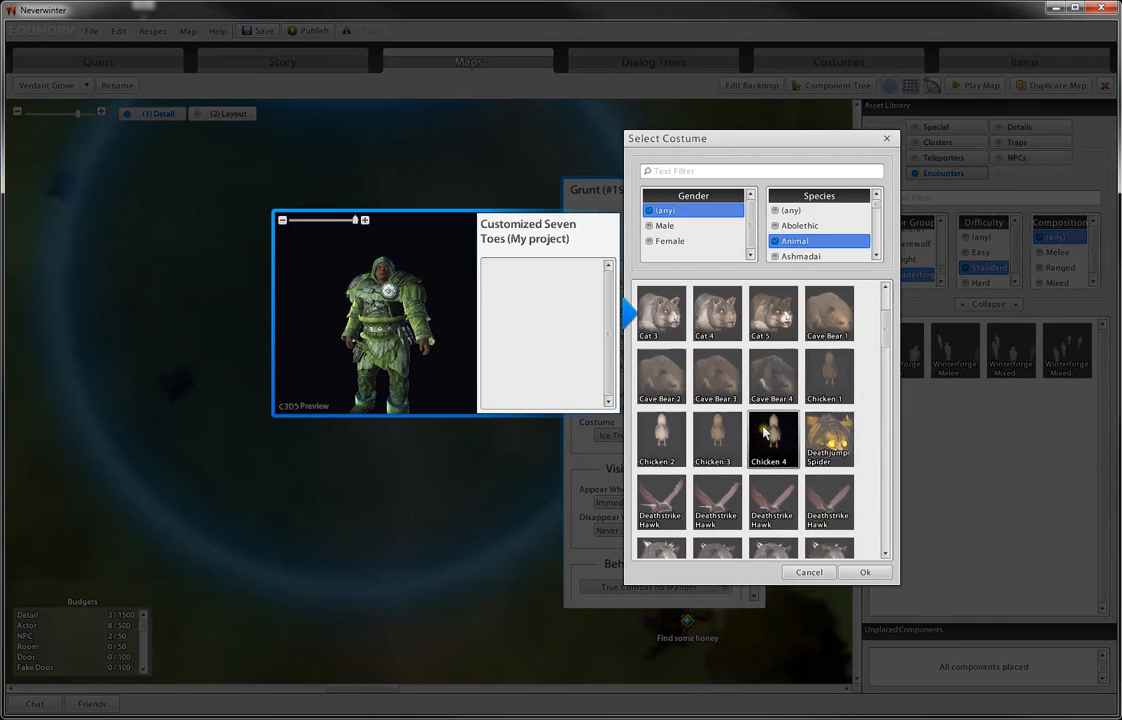
{"action": "left_click", "coordinate": [771, 485]}
{"action": "left_click", "coordinate": [865, 572]}
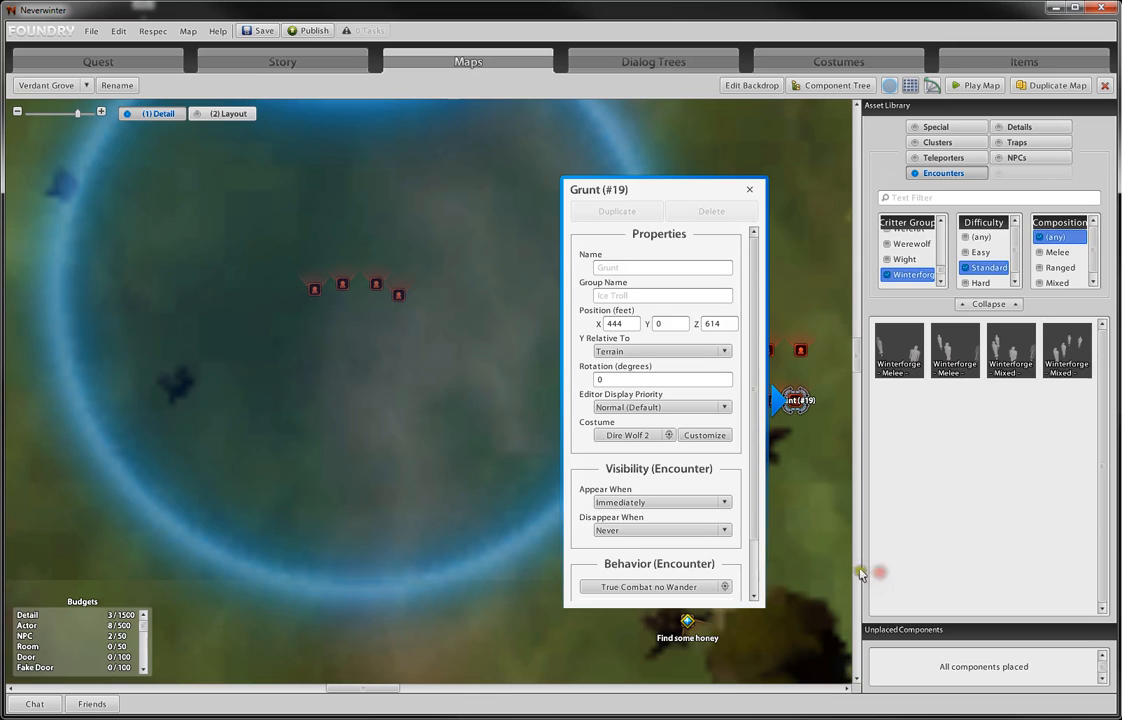
{"action": "left_click", "coordinate": [751, 191]}
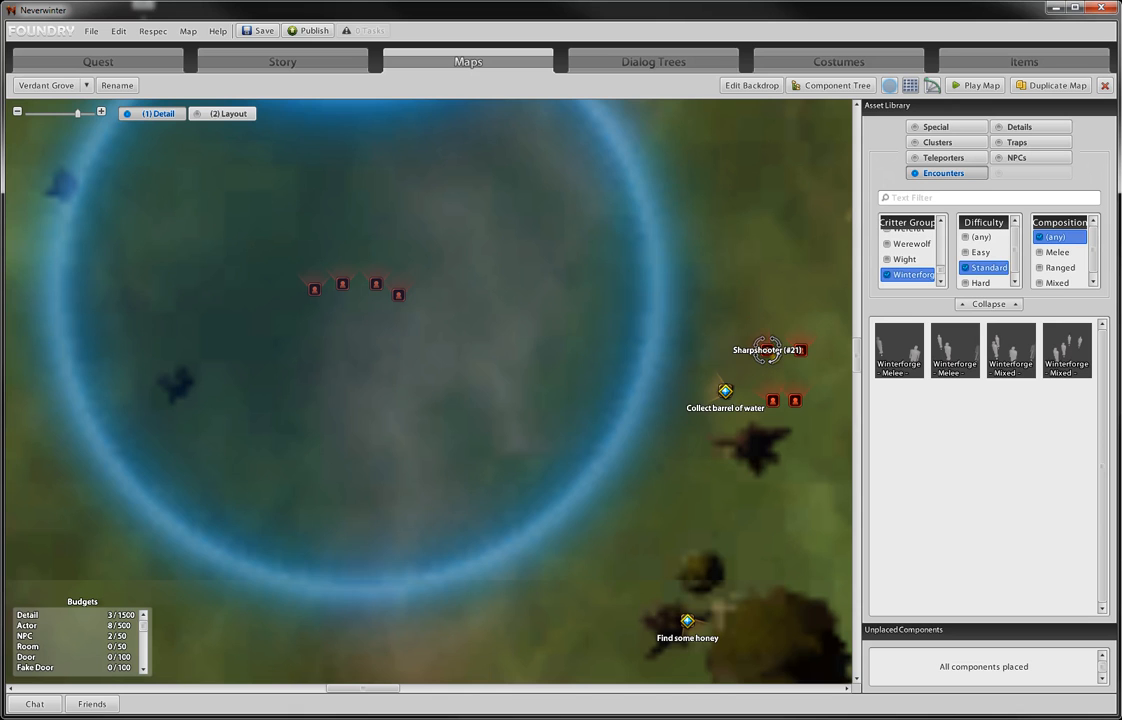
{"action": "left_click", "coordinate": [91, 31]}
{"action": "left_click", "coordinate": [104, 68]}
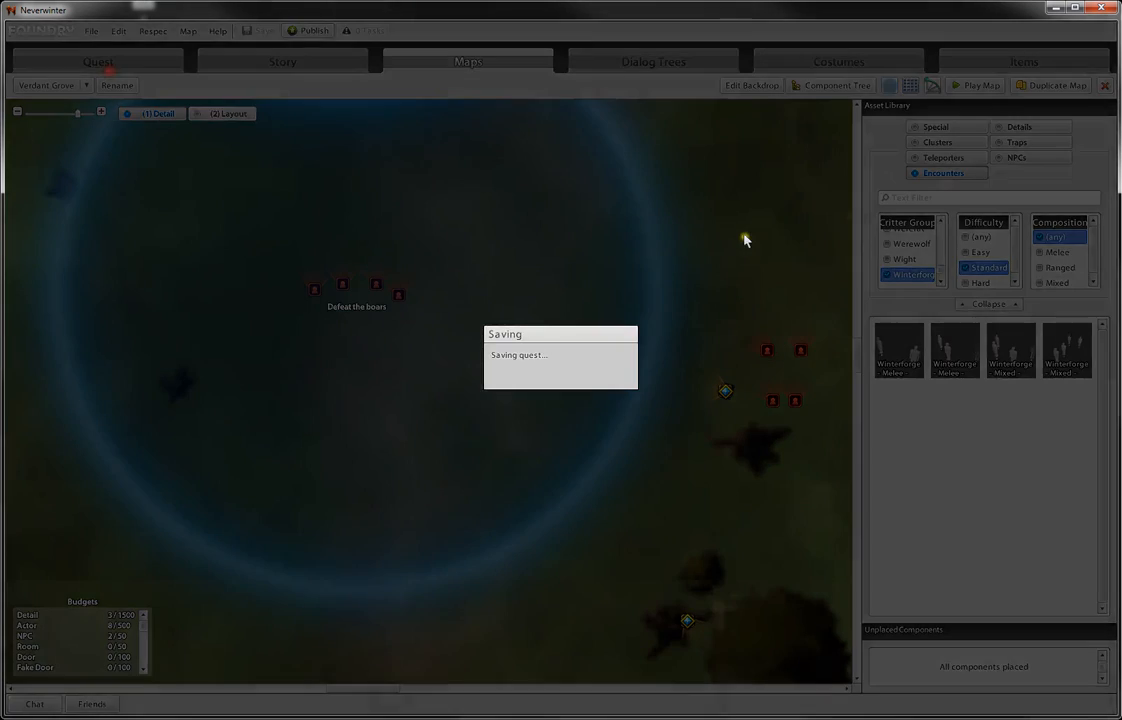
- Search the Details assets of the Building Pieces type for "cart" and "horse"
{"action": "scroll", "coordinate": [743, 244], "scroll_direction": "down", "scroll_amount": 2}
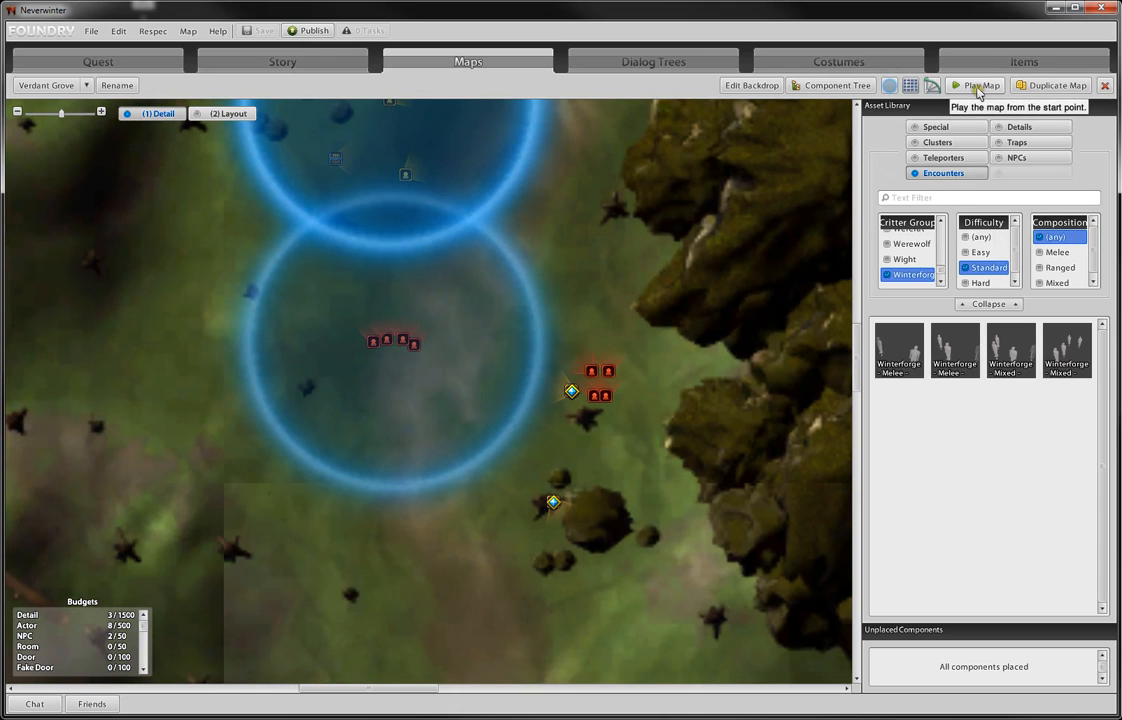
{"action": "scroll", "coordinate": [335, 198], "scroll_direction": "down", "scroll_amount": 1}
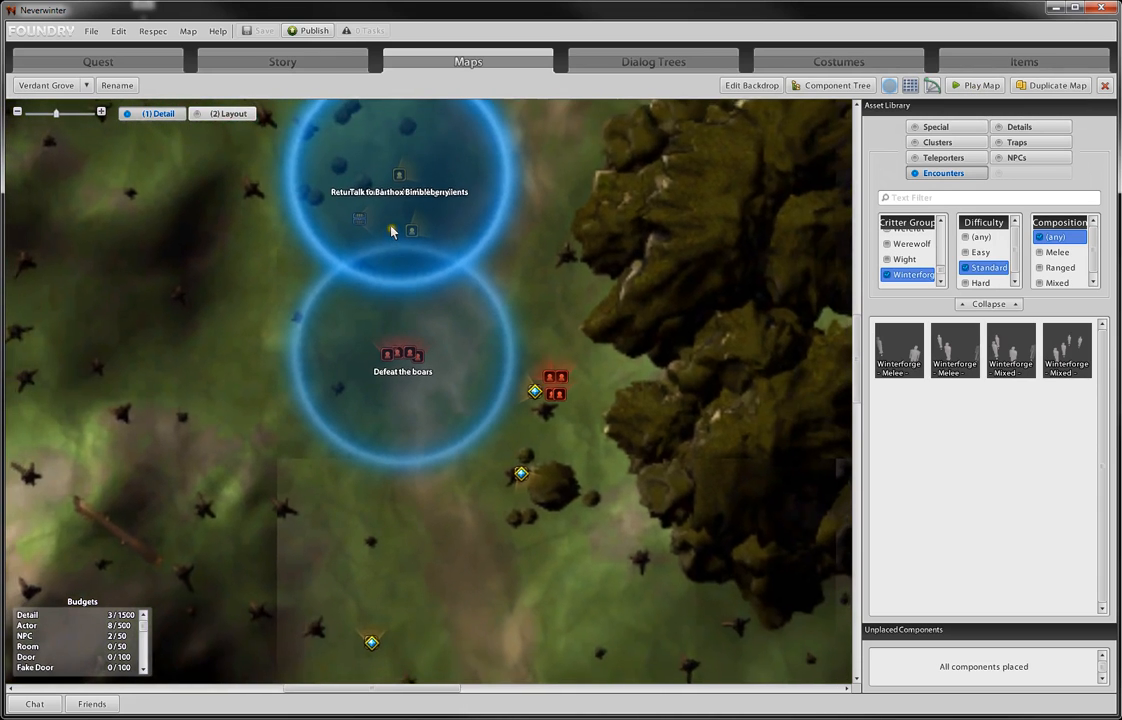
{"action": "left_click", "coordinate": [855, 105]}
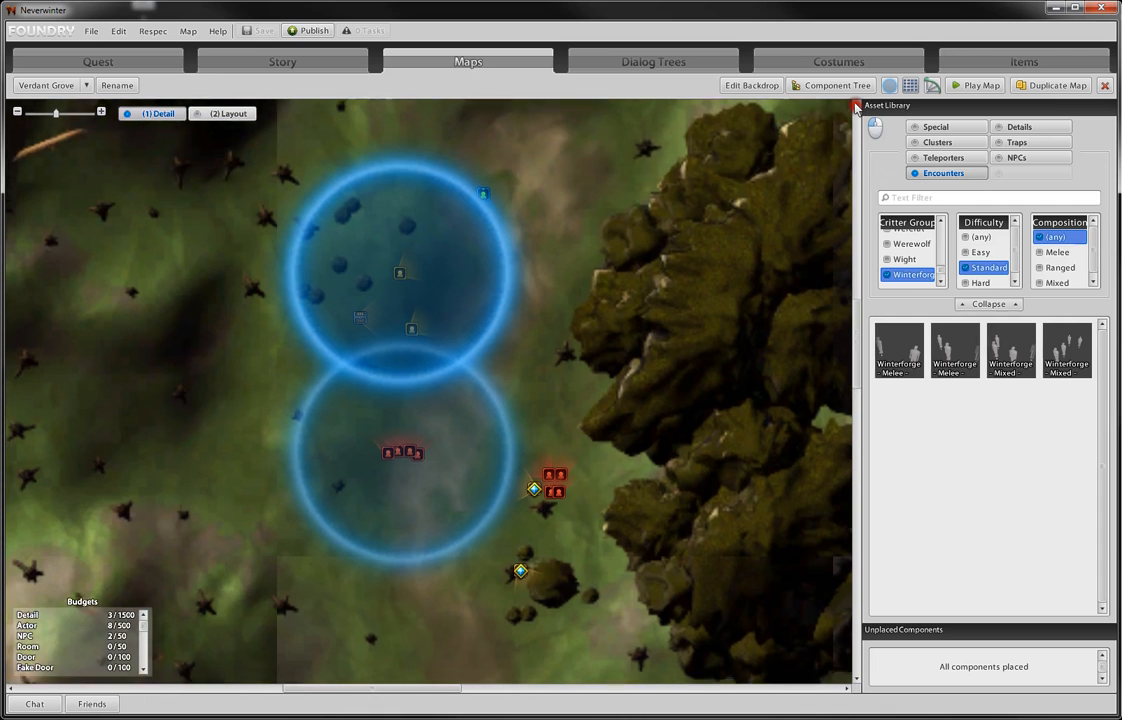
{"action": "scroll", "coordinate": [376, 326], "scroll_direction": "up", "scroll_amount": 3}
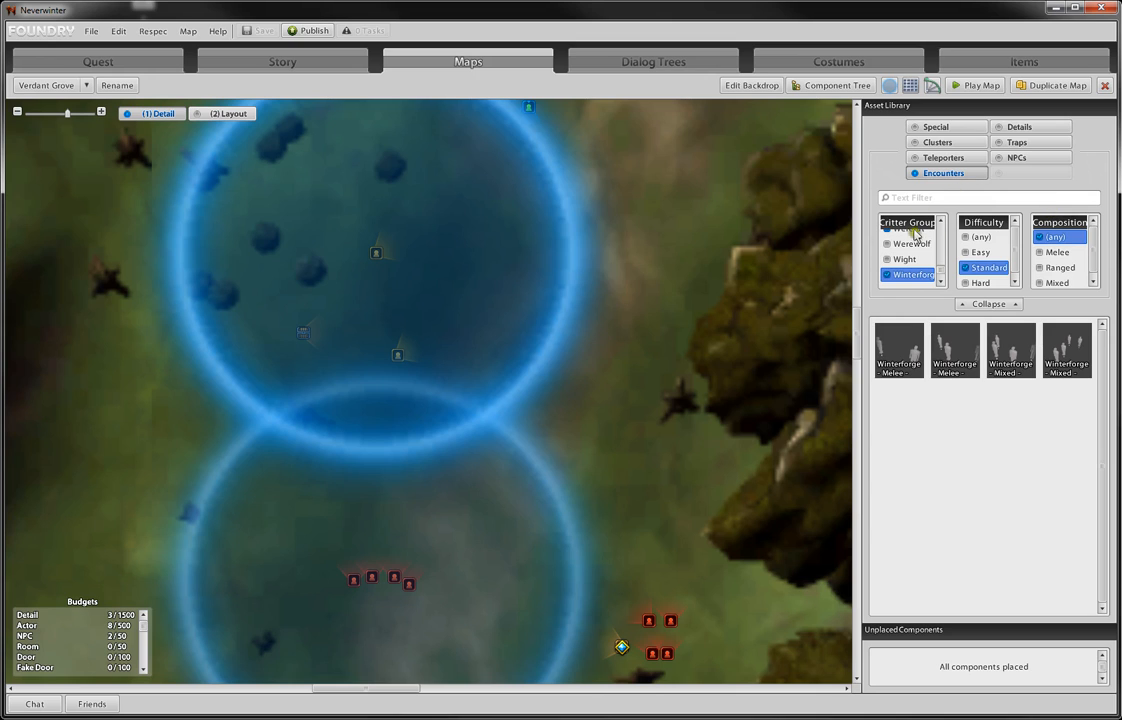
{"action": "left_click", "coordinate": [937, 142]}
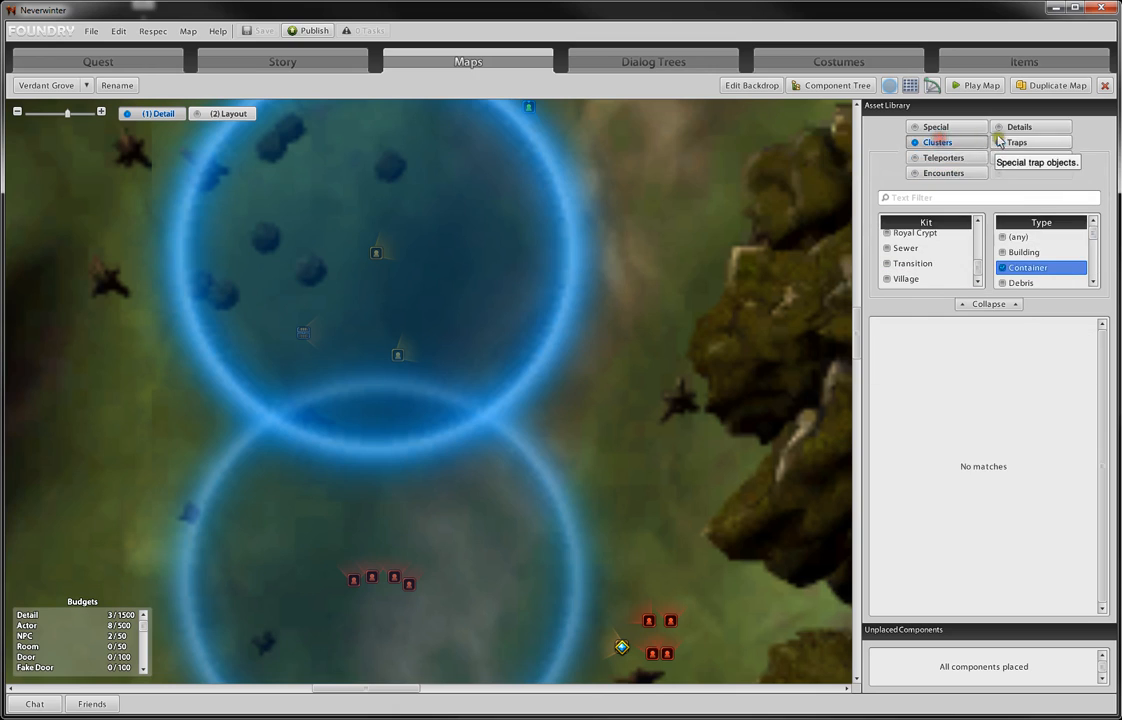
{"action": "left_click", "coordinate": [1019, 127]}
{"action": "left_click", "coordinate": [943, 199]}
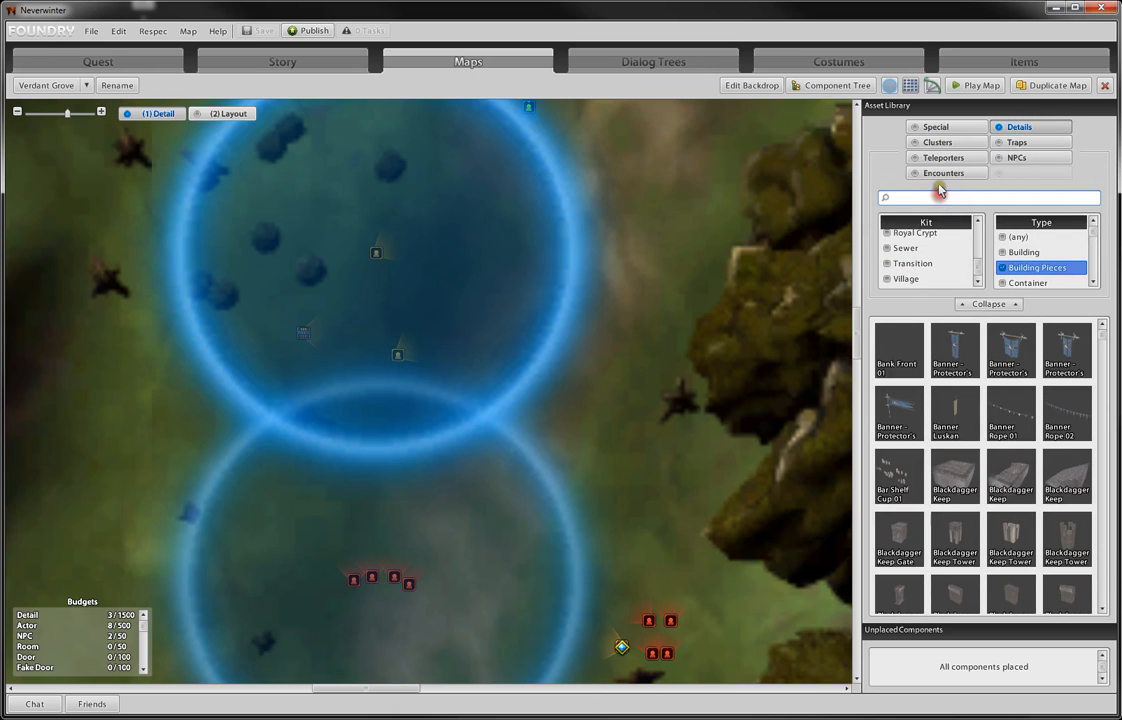
{"action": "type", "text": "cart"}
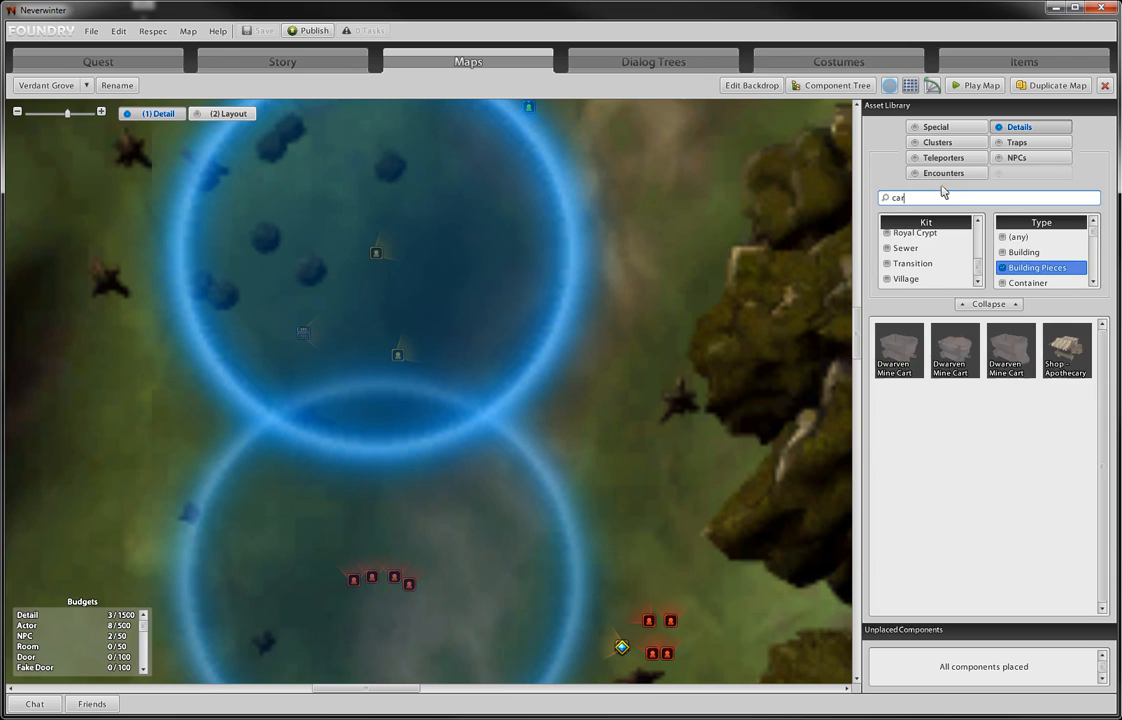
{"action": "key", "text": "BackSpace"}
{"action": "key", "text": "BackSpace"}
{"action": "key", "text": "BackSpace"}
{"action": "key", "text": "BackSpace"}
{"action": "type", "text": "horse"}
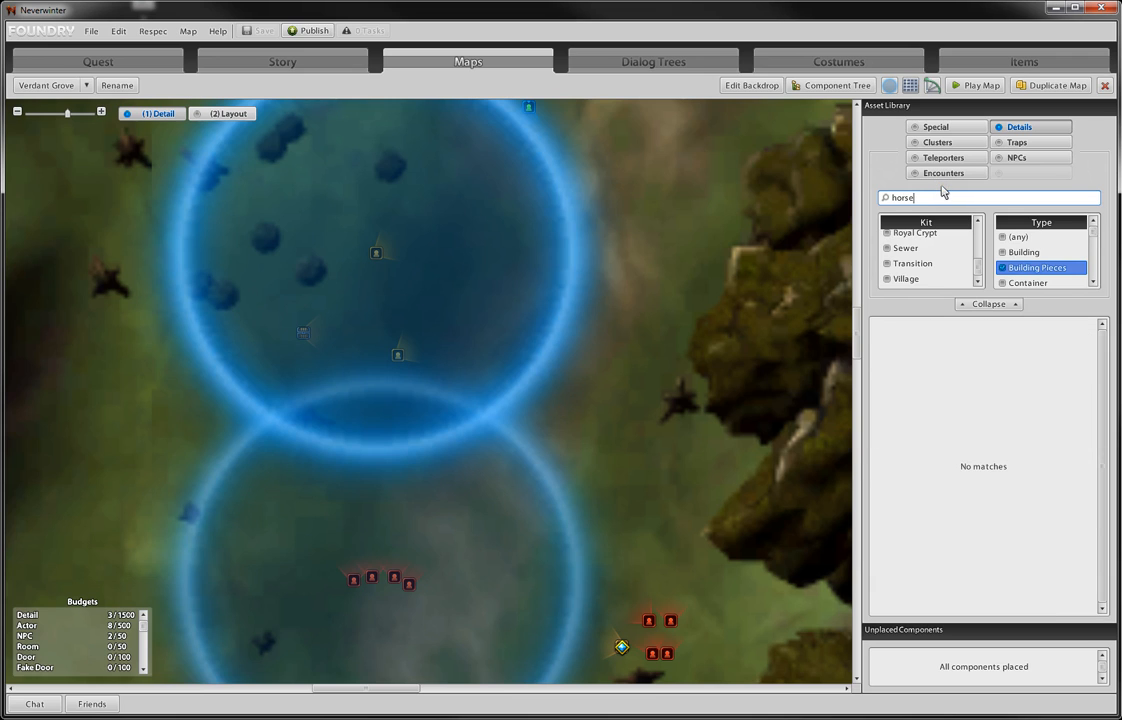
{"action": "key", "text": "BackSpace"}
{"action": "key", "text": "BackSpace"}
{"action": "key", "text": "BackSpace"}
{"action": "key", "text": "BackSpace"}
{"action": "key", "text": "BackSpace"}
{"action": "type", "text": "ca"}
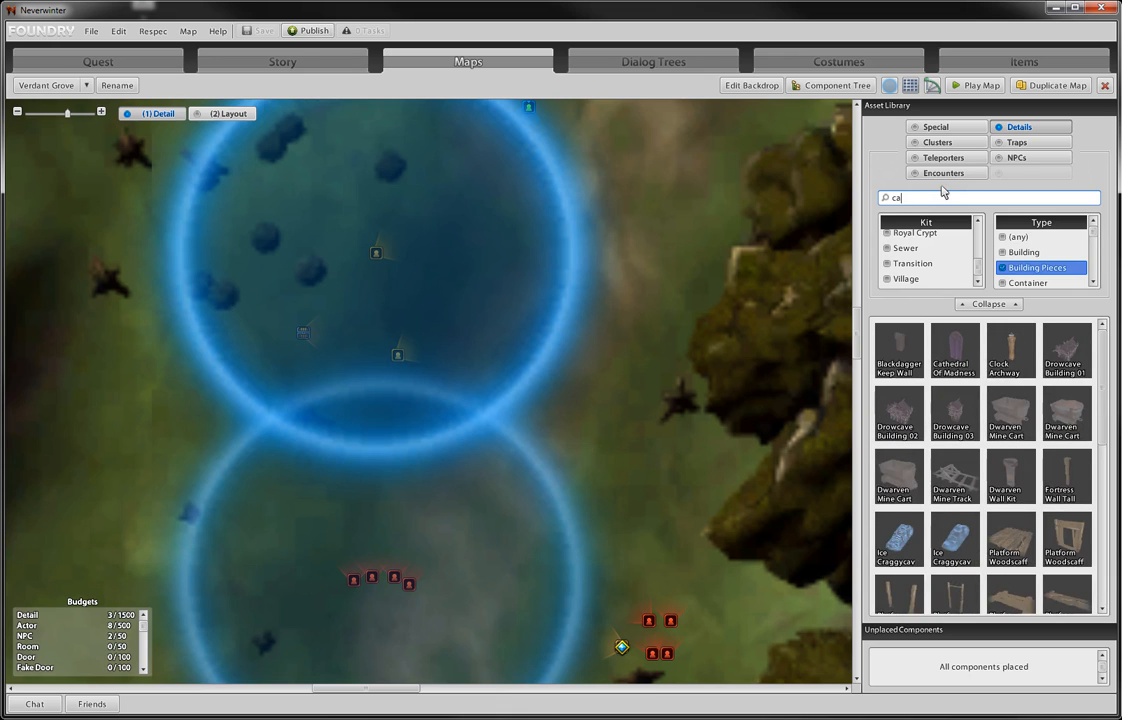
{"action": "type", "text": "rt"}
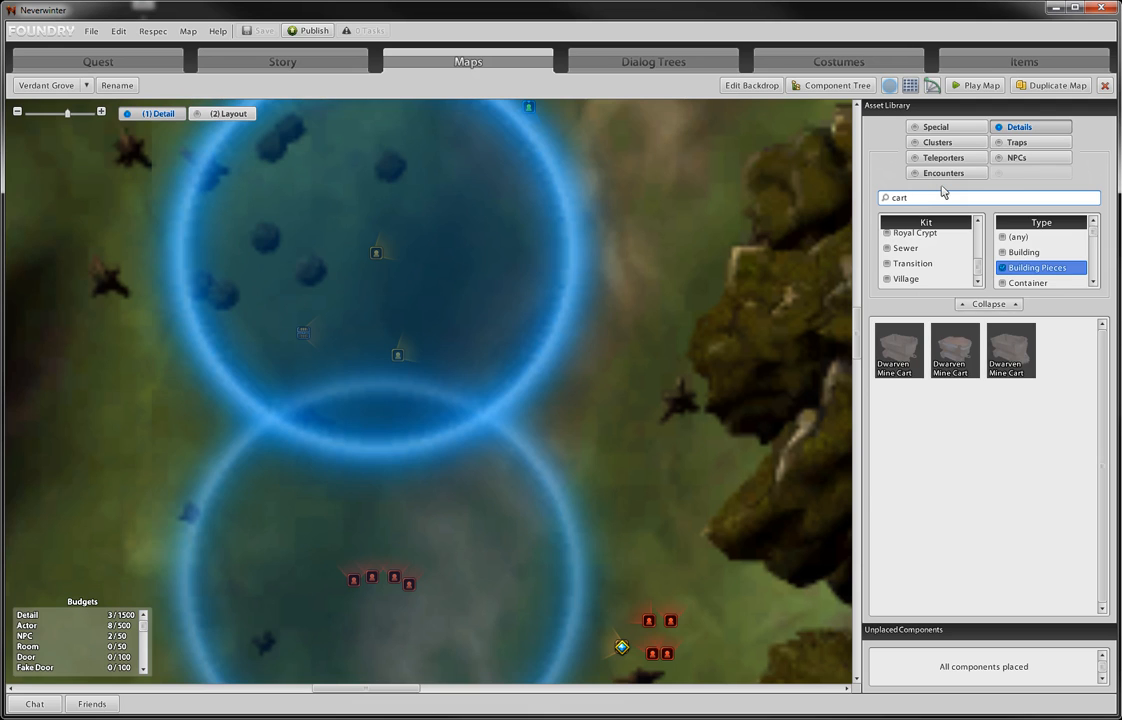
- Find "wagon" among the detail assets and place Simple Wagon 01 just east of the northern blue circle
{"action": "key", "text": "BackSpace"}
{"action": "key", "text": "BackSpace"}
{"action": "key", "text": "BackSpace"}
{"action": "key", "text": "BackSpace"}
{"action": "type", "text": "wagon"}
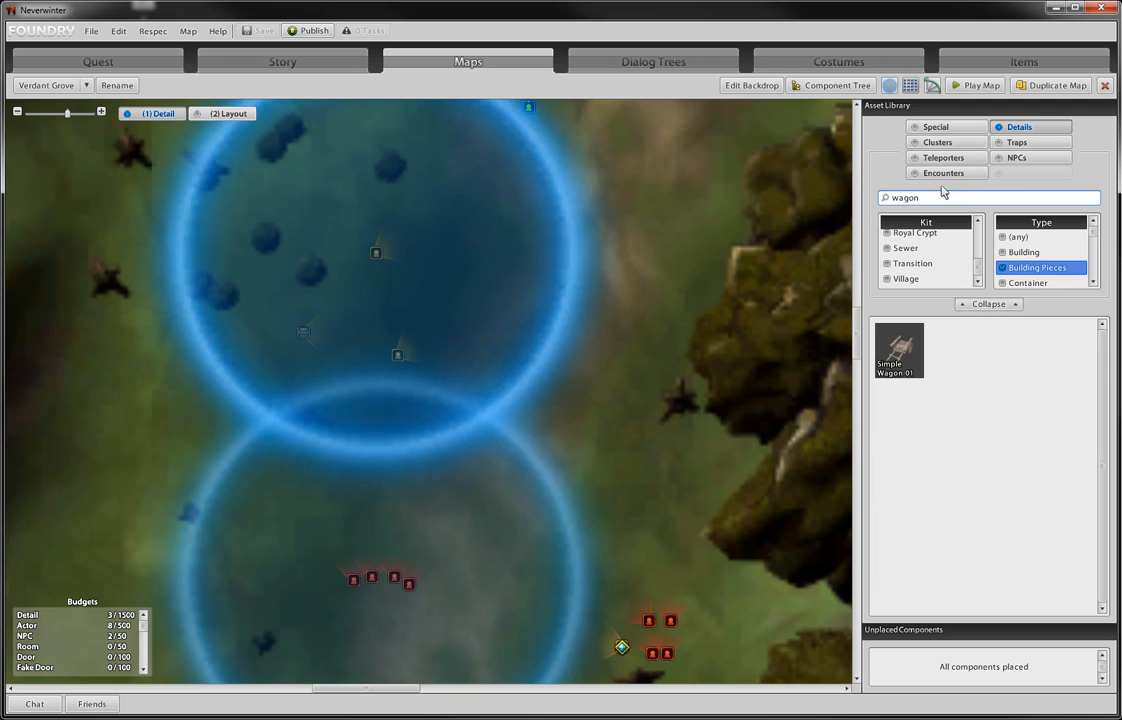
{"action": "left_click", "coordinate": [903, 360]}
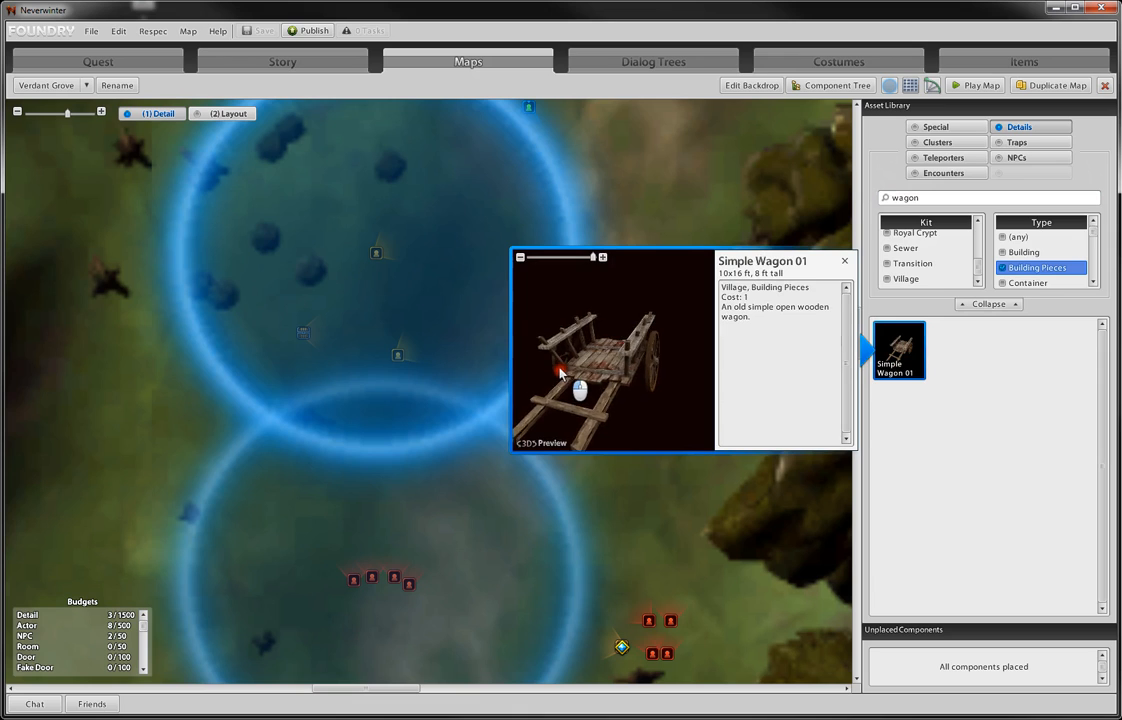
{"action": "mouse_move", "coordinate": [896, 399]}
{"action": "left_mouse_down"}
{"action": "mouse_move", "coordinate": [250, 384]}
{"action": "mouse_move", "coordinate": [280, 389]}
{"action": "left_mouse_up"}
{"action": "left_click_drag", "start_coordinate": [331, 450], "coordinate": [624, 356]}
- Find "horse" among the Animal NPCs and place Horse 13 directly north of the wagon
{"action": "left_click", "coordinate": [1013, 157]}
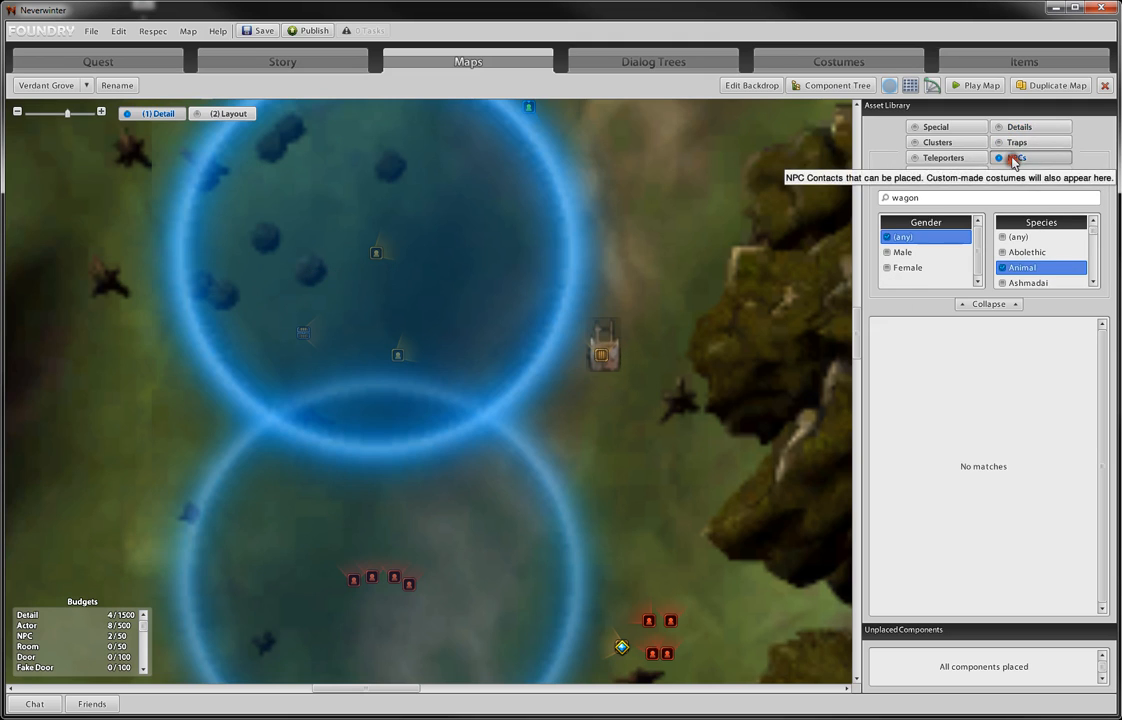
{"action": "double_click", "coordinate": [905, 197]}
{"action": "type", "text": "horse"}
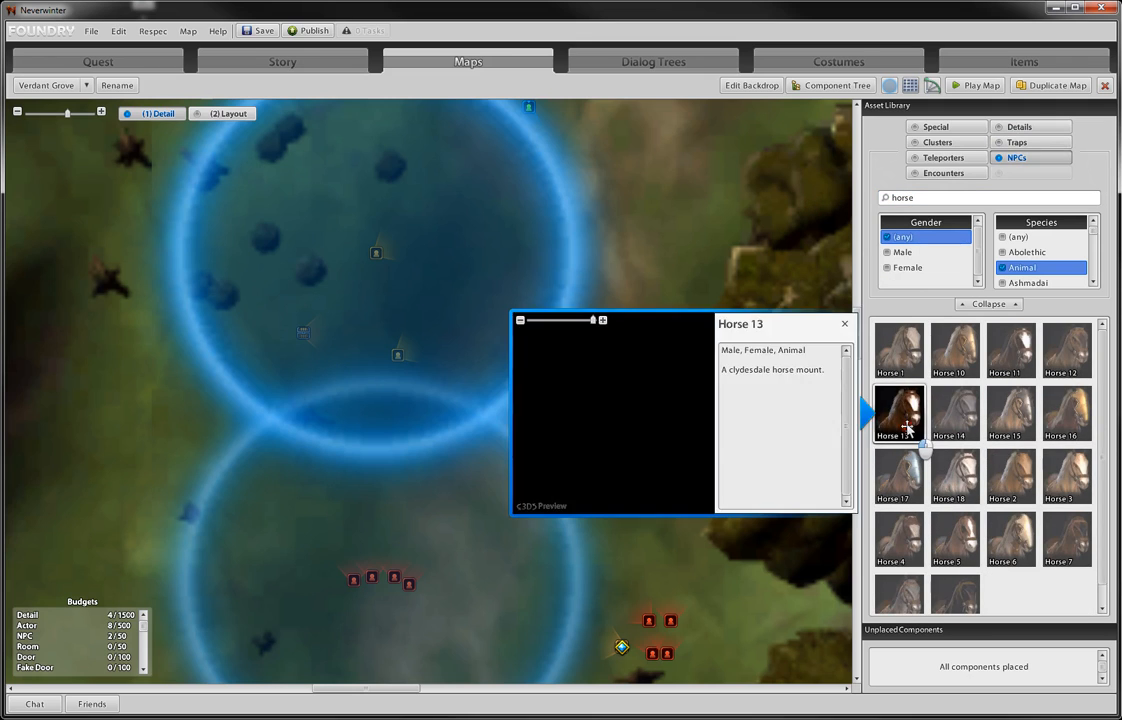
{"action": "left_click_drag", "start_coordinate": [899, 410], "coordinate": [618, 300]}
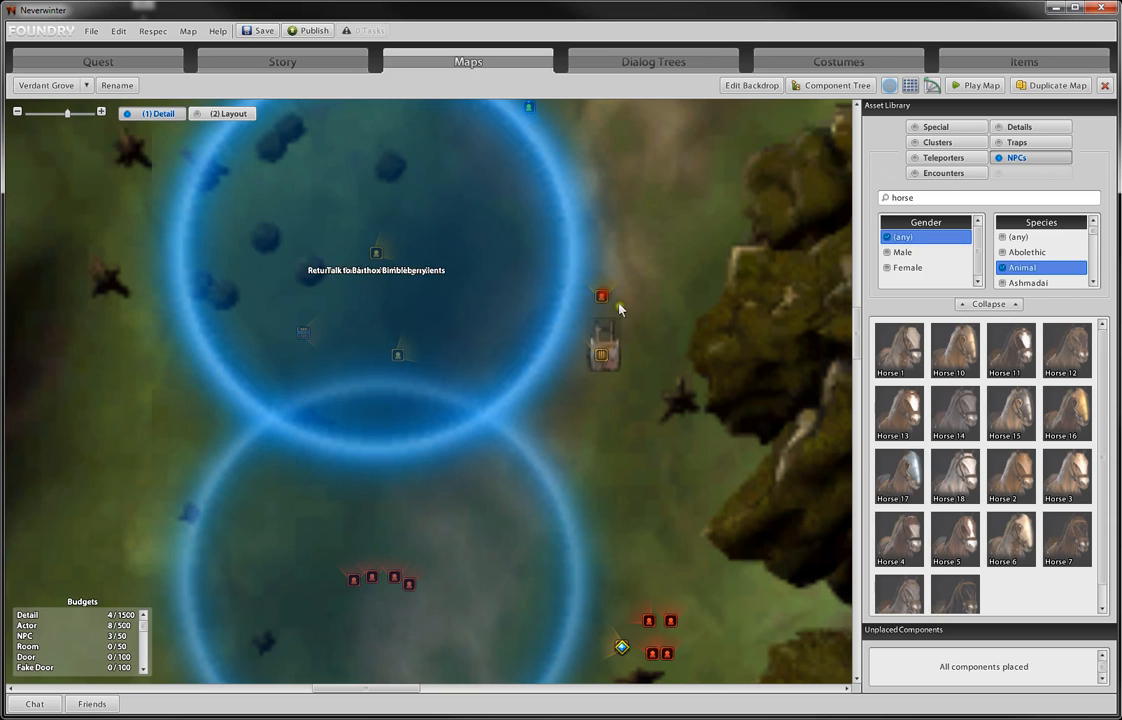
- Name the placed wagon "Wagon to Protector's Enclave"
{"action": "double_click", "coordinate": [596, 360]}
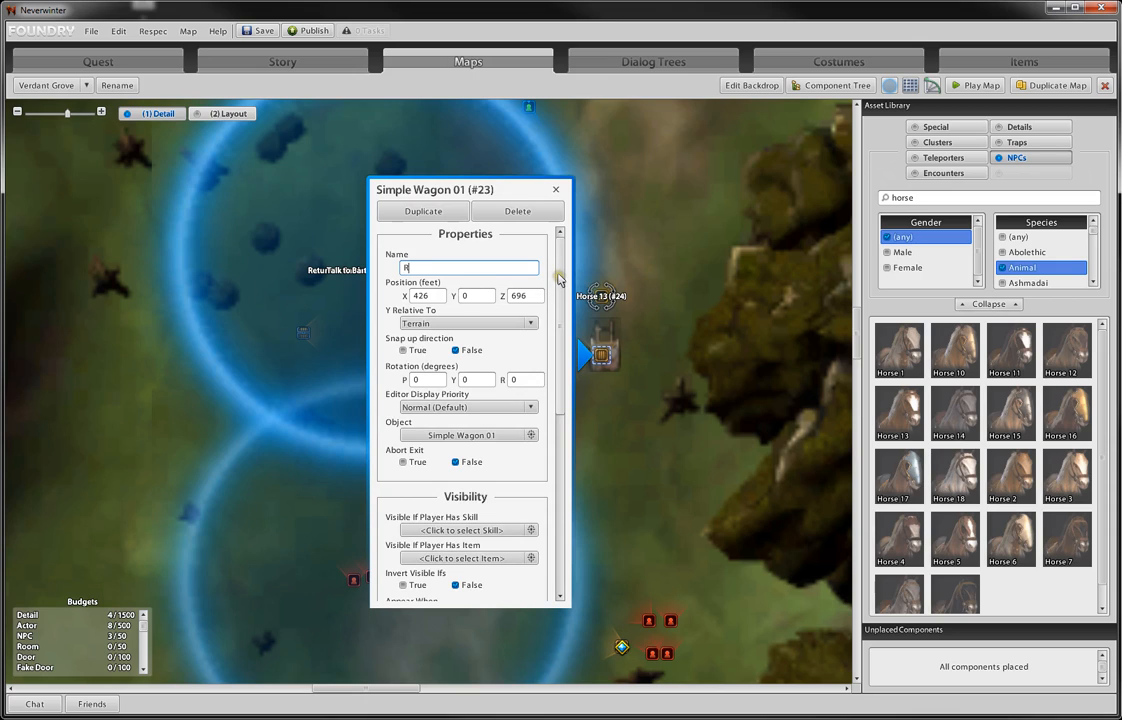
{"action": "type", "text": "Wagon to Protector's E"}
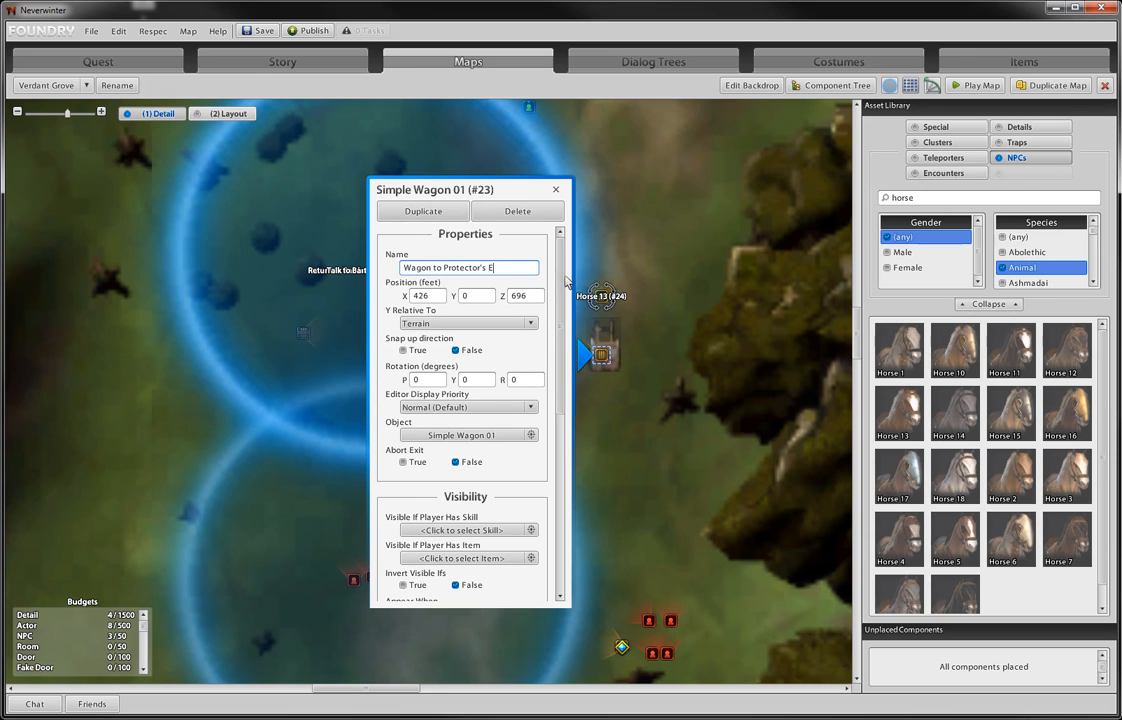
{"action": "type", "text": "nclave"}
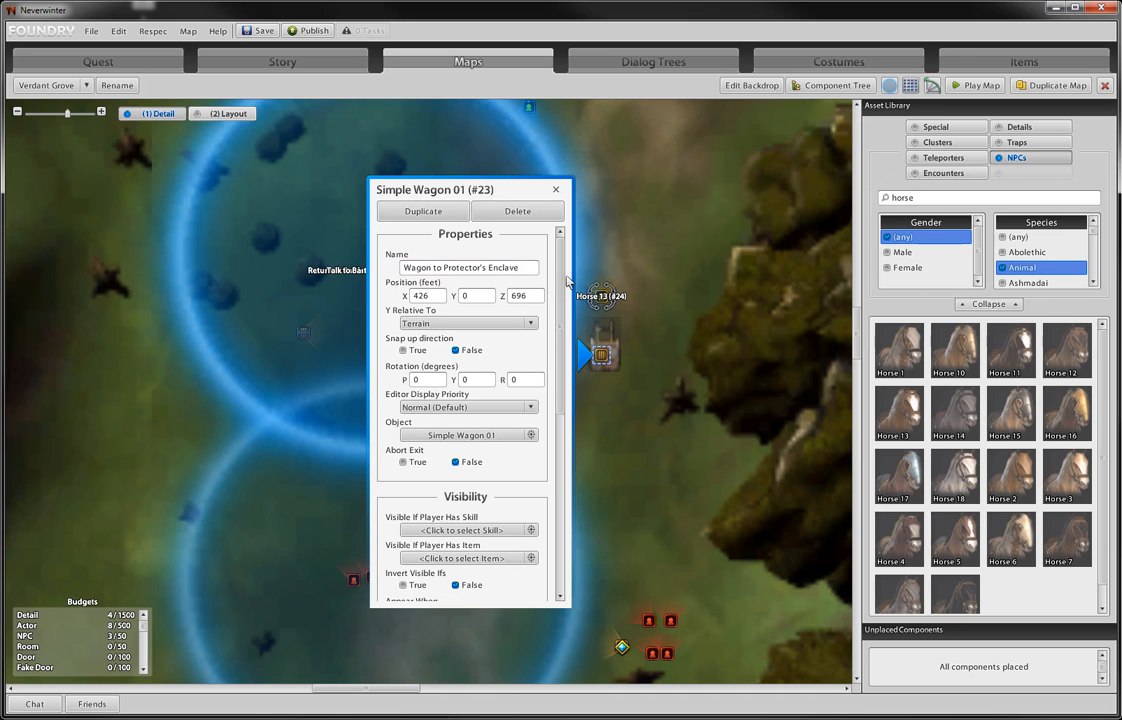
{"action": "left_click", "coordinate": [556, 189]}
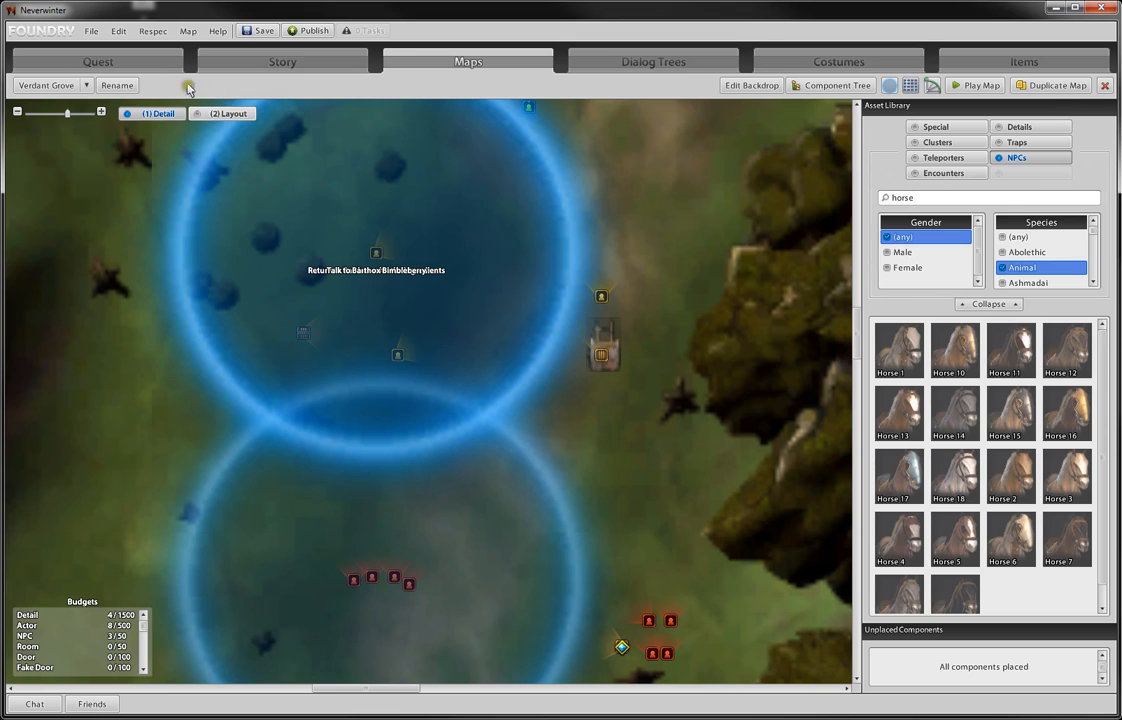
- Set the story's final Map Transition to use the overworld map and leave from Wagon to Protector's Enclave on Verdant Grove
{"action": "left_click", "coordinate": [253, 59]}
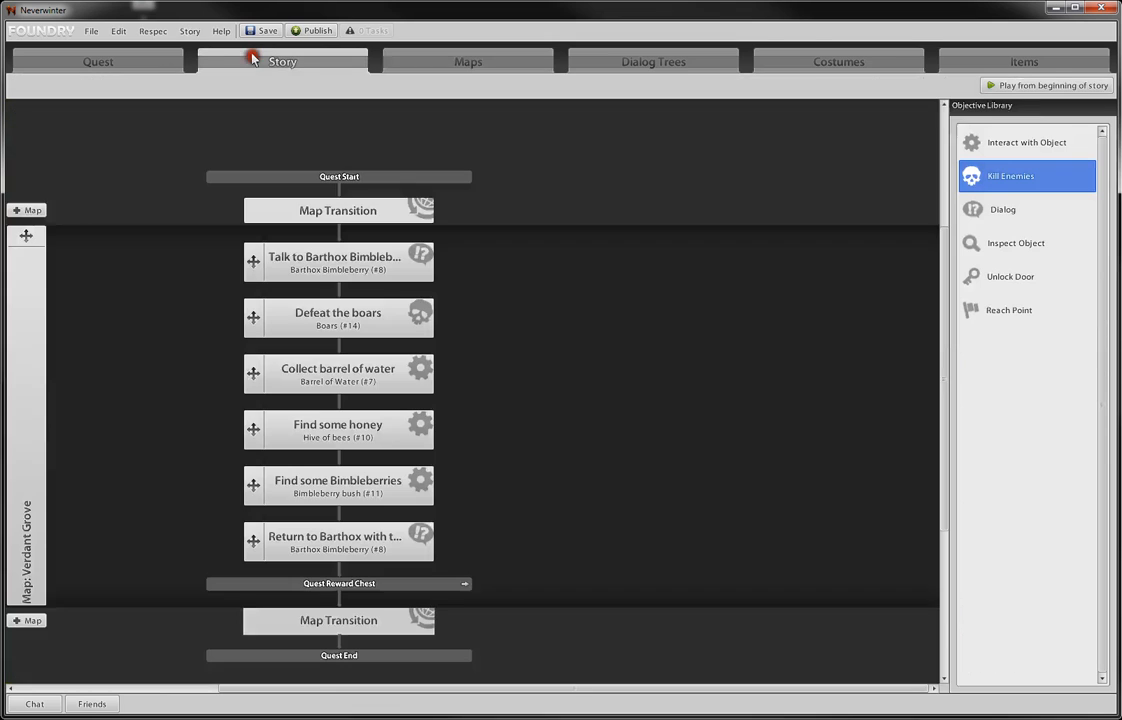
{"action": "left_click", "coordinate": [345, 624]}
{"action": "mouse_move", "coordinate": [521, 345]}
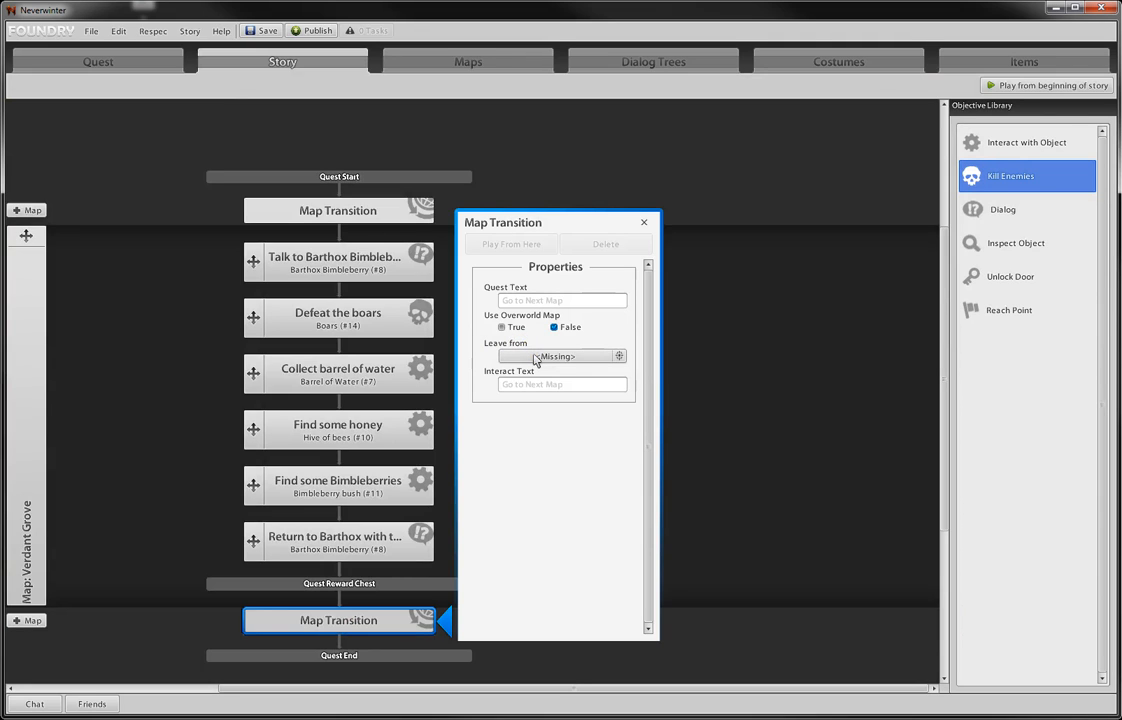
{"action": "left_click", "coordinate": [518, 330]}
{"action": "left_click", "coordinate": [521, 357]}
{"action": "left_click", "coordinate": [257, 157]}
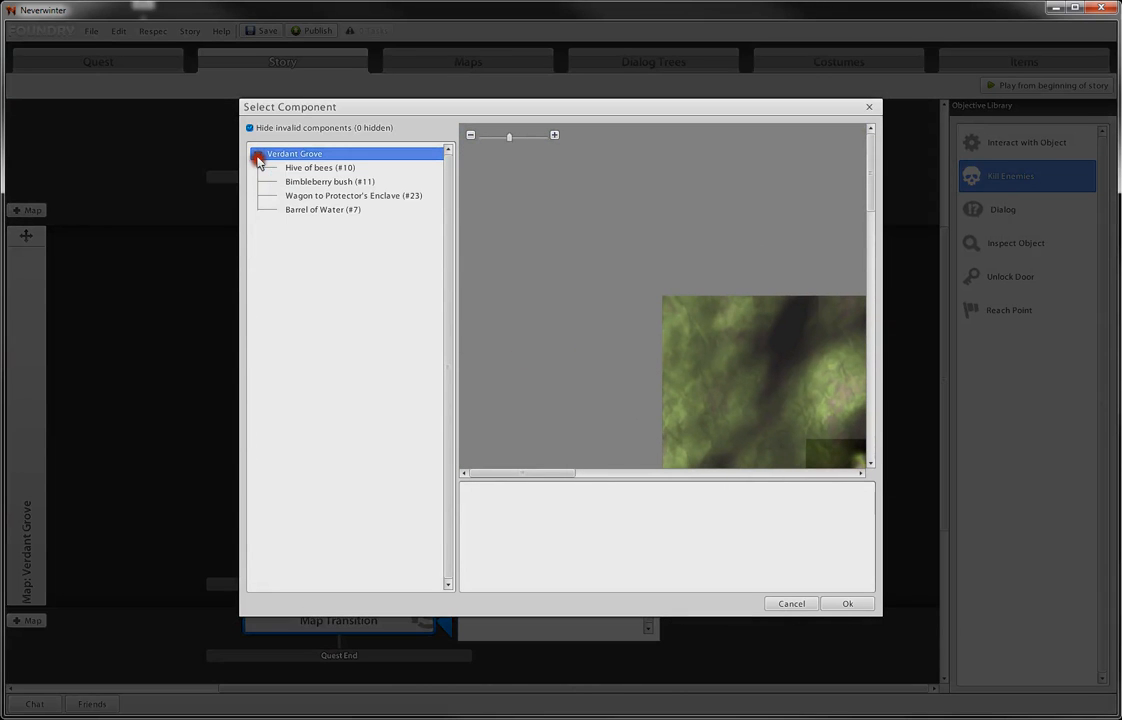
{"action": "left_click", "coordinate": [309, 198]}
{"action": "left_click", "coordinate": [845, 604]}
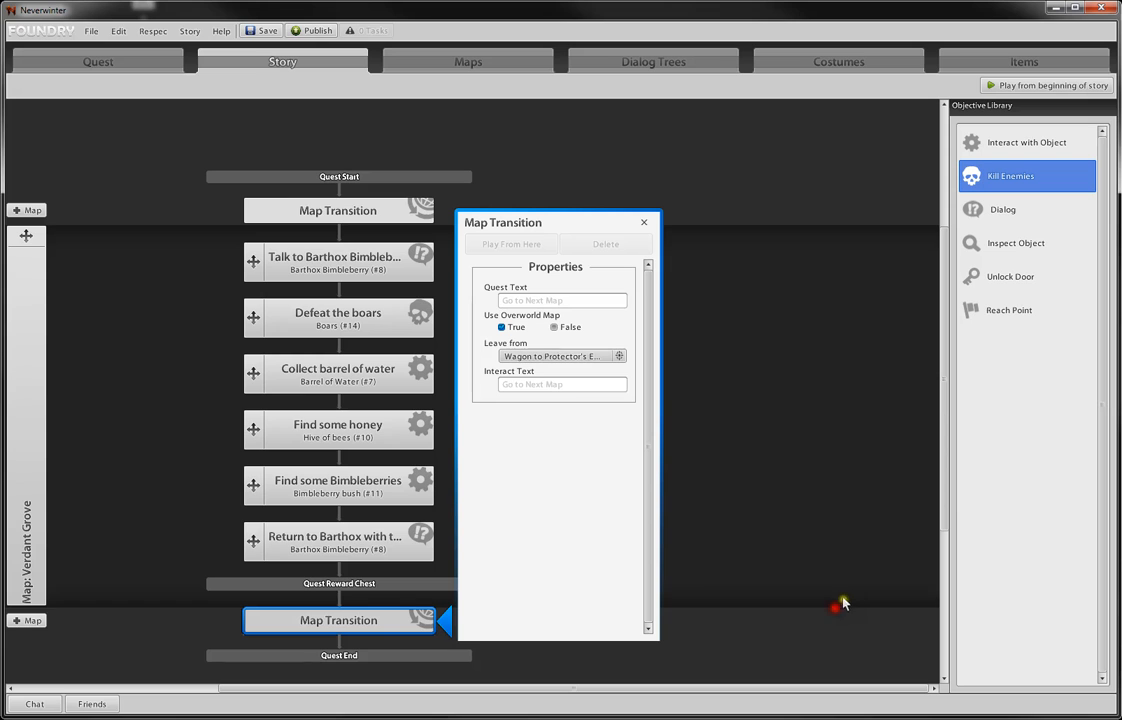
- Close the final Map Transition's properties and save the quest
{"action": "left_click", "coordinate": [644, 222]}
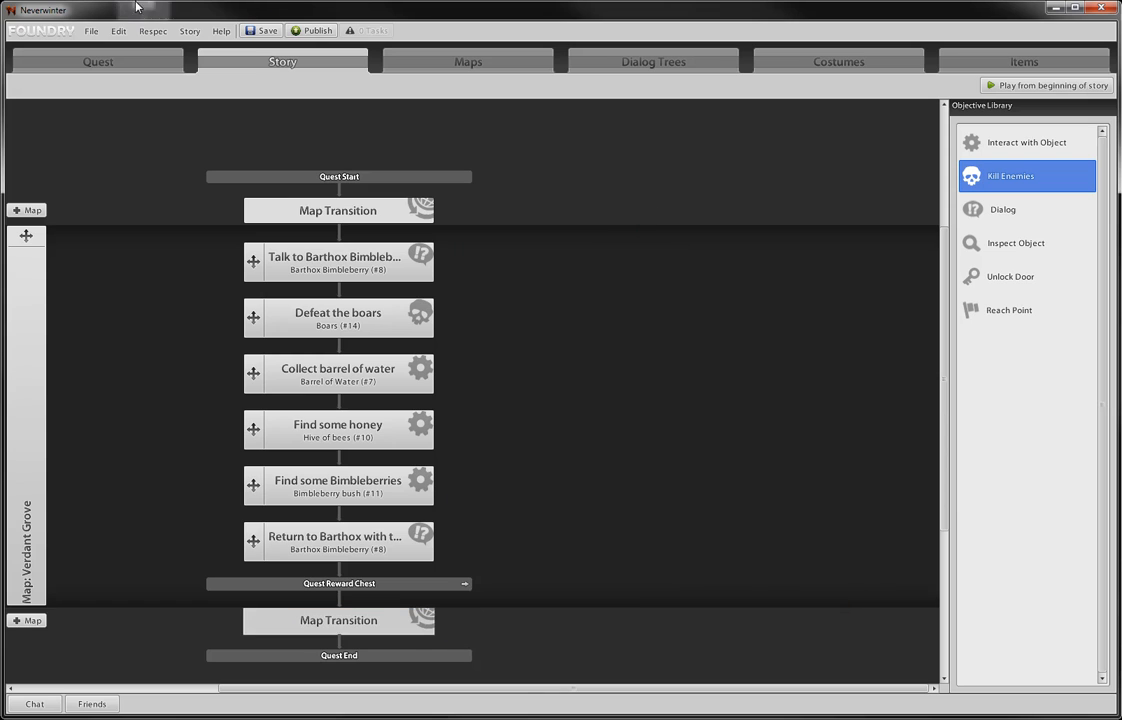
{"action": "left_click", "coordinate": [92, 31]}
{"action": "left_click", "coordinate": [108, 74]}
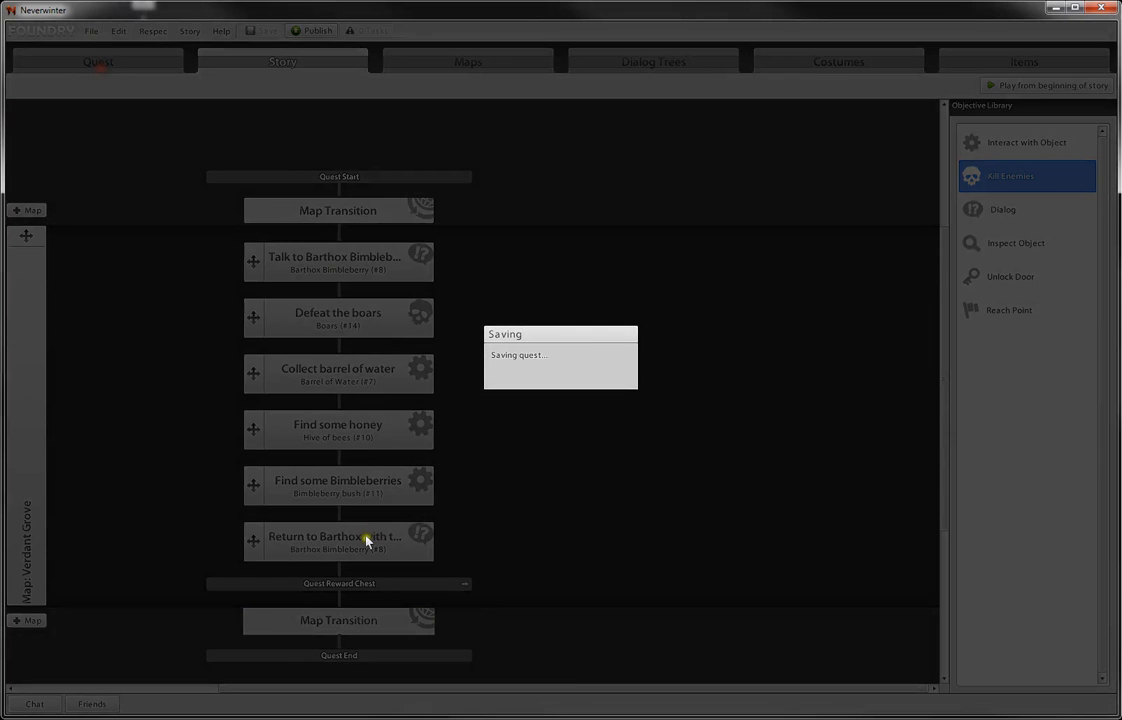
- Set the final Map Transition's quest text to "Return to Neverwinter"
{"action": "left_click", "coordinate": [329, 616]}
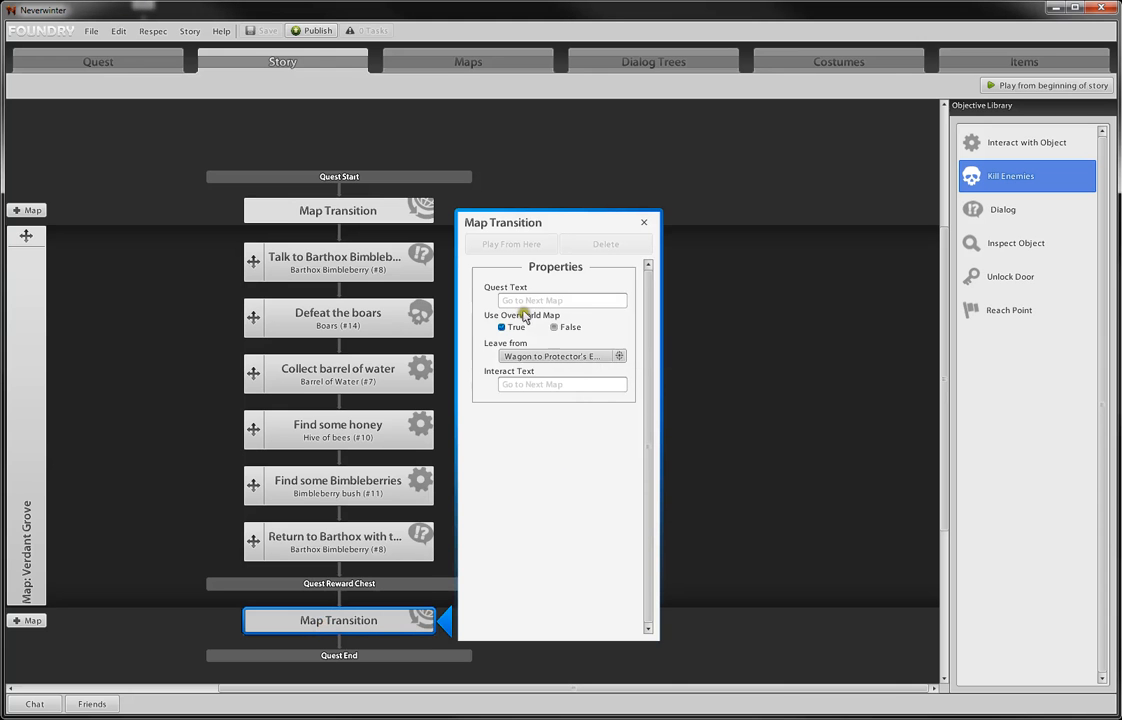
{"action": "left_click", "coordinate": [572, 300]}
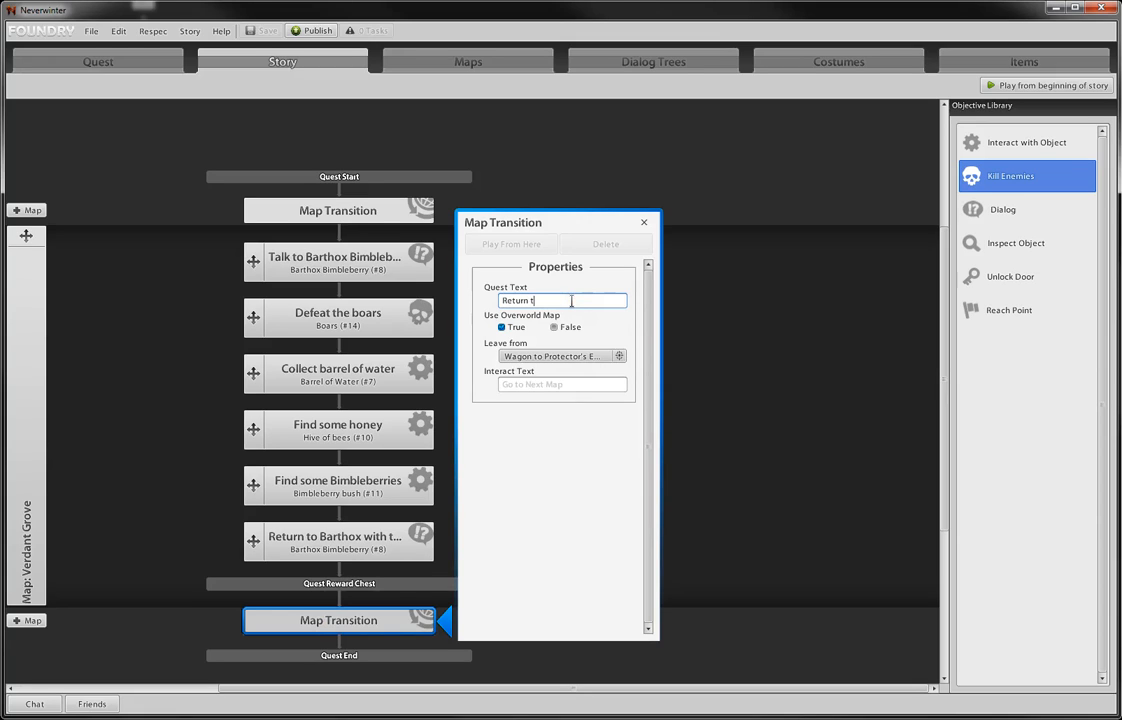
{"action": "type", "text": "Return to Neverwinter"}
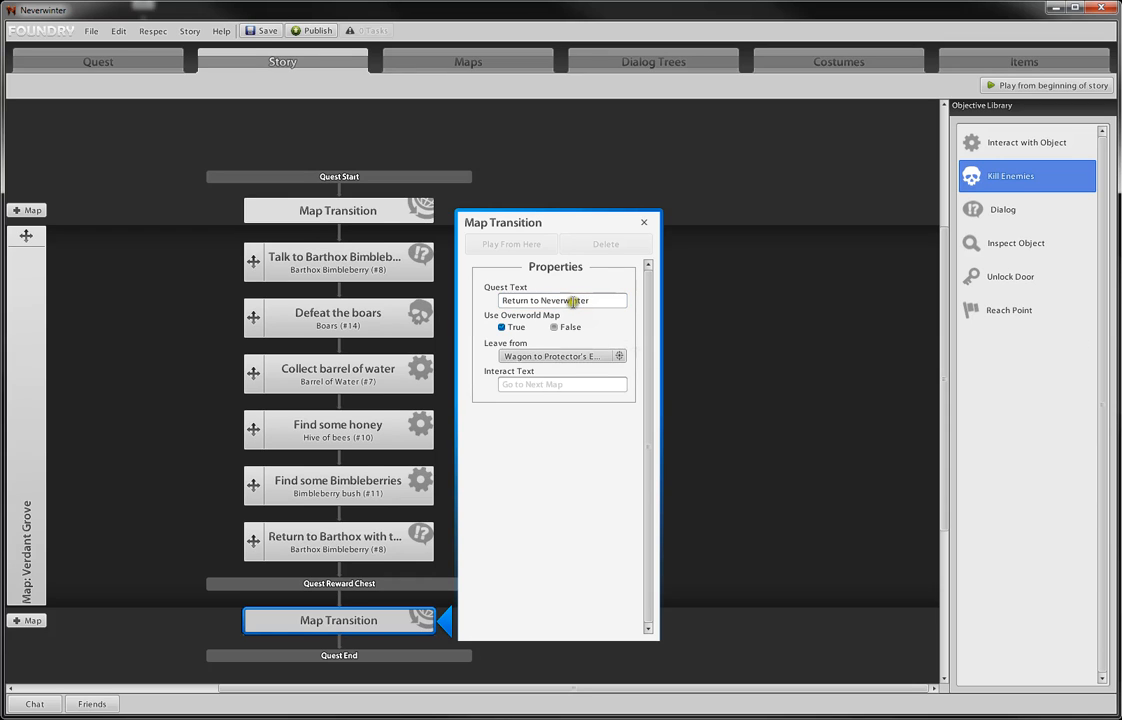
- Set the final Map Transition's interact text to "Go to Neverwinter"
{"action": "left_click", "coordinate": [566, 384]}
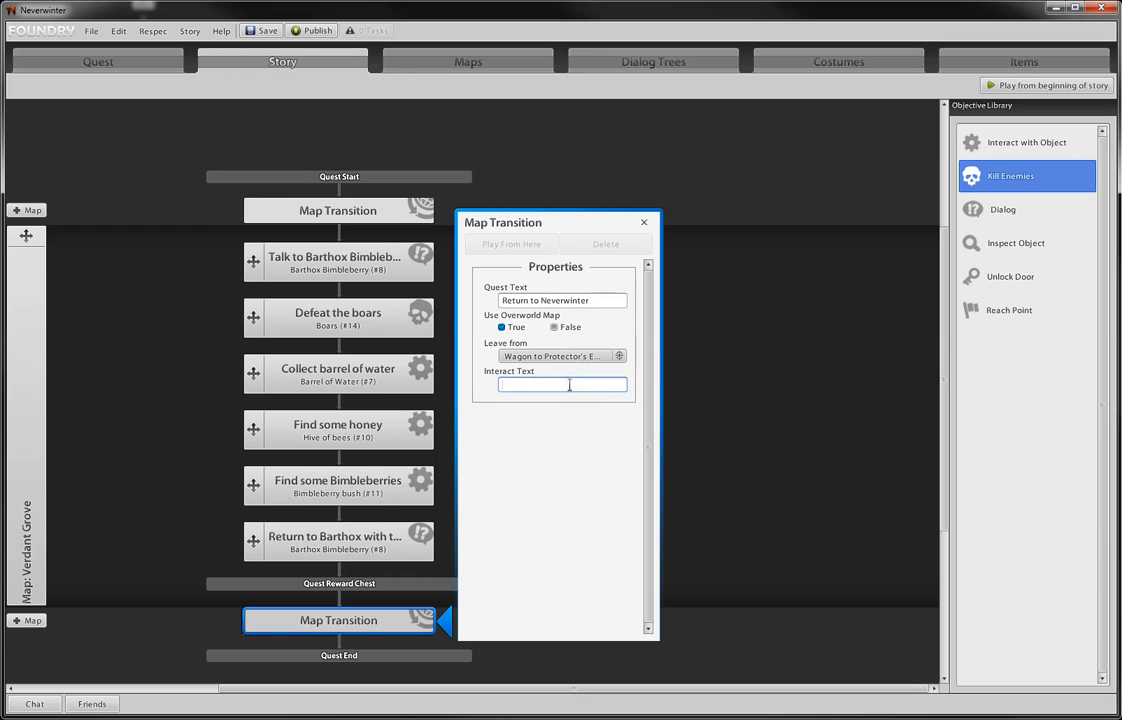
{"action": "type", "text": "Ridede"}
{"action": "key", "text": "BackSpace"}
{"action": "key", "text": "BackSpace"}
{"action": "key", "text": "BackSpace"}
{"action": "type", "text": "Wagon to"}
{"action": "key", "text": "BackSpace"}
{"action": "key", "text": "BackSpace"}
{"action": "key", "text": "BackSpace"}
{"action": "key", "text": "BackSpace"}
{"action": "key", "text": "BackSpace"}
{"action": "key", "text": "BackSpace"}
{"action": "key", "text": "BackSpace"}
{"action": "key", "text": "BackSpace"}
{"action": "key", "text": "BackSpace"}
{"action": "type", "text": "Go to NEver"}
{"action": "key", "text": "BackSpace"}
{"action": "key", "text": "BackSpace"}
{"action": "key", "text": "BackSpace"}
{"action": "key", "text": "BackSpace"}
{"action": "type", "text": "everwinter"}
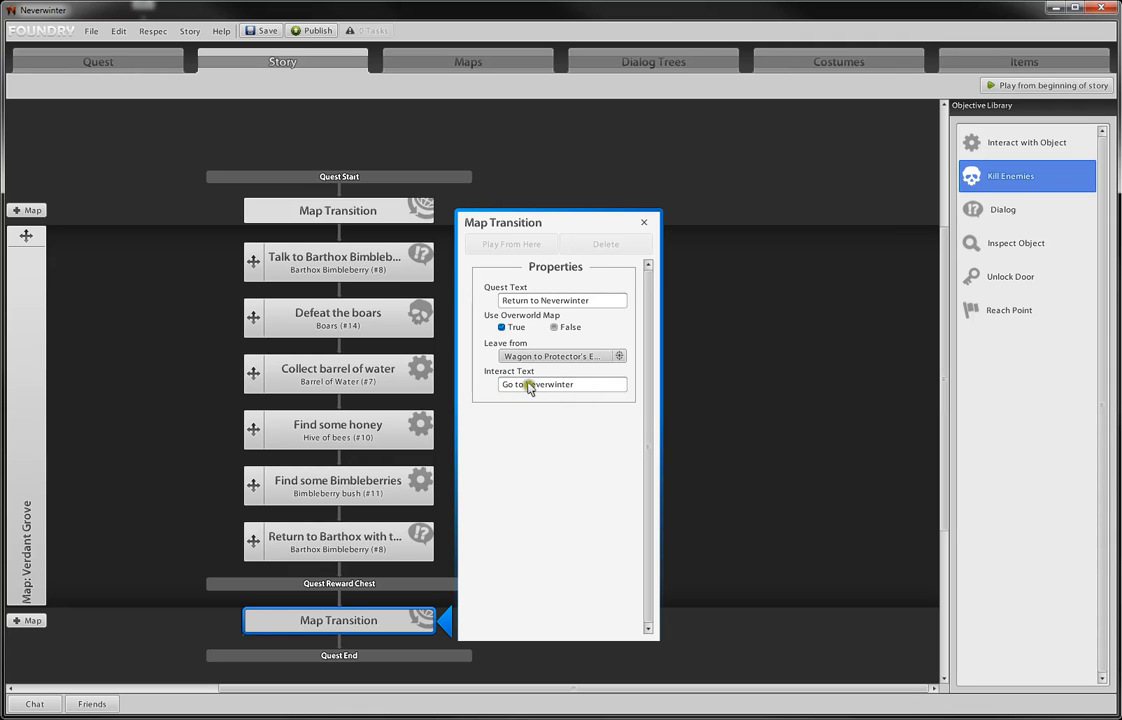
- Close the transition's properties and save the quest with the new texts
{"action": "left_click", "coordinate": [644, 221]}
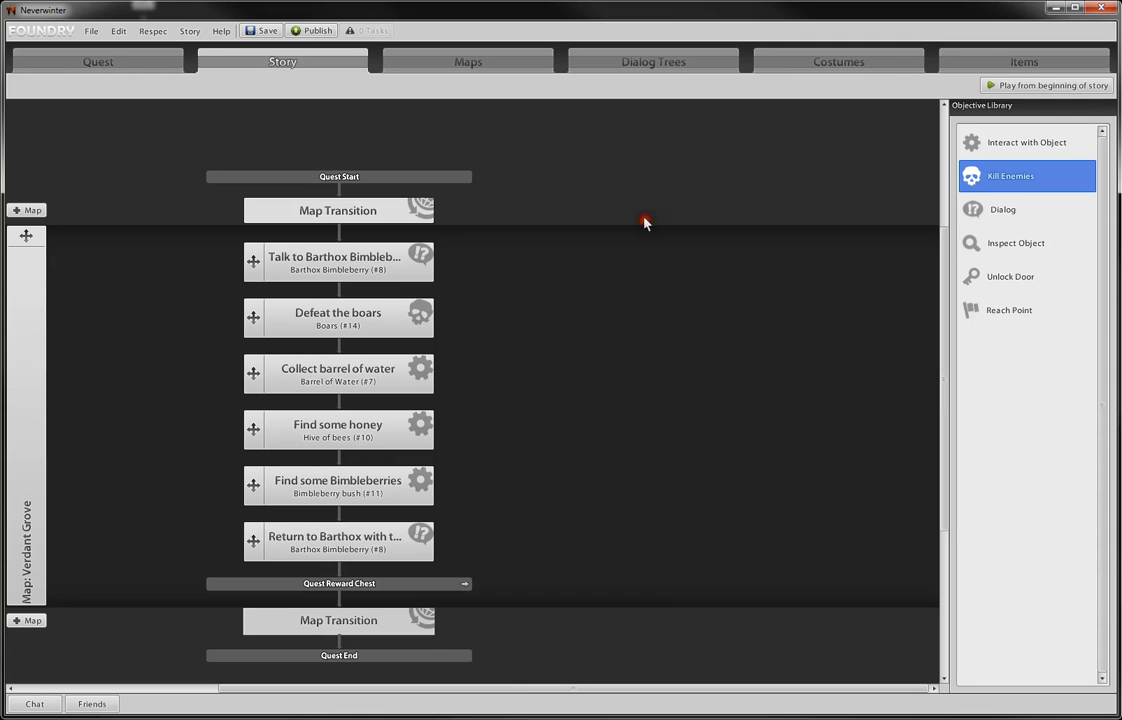
{"action": "left_click", "coordinate": [91, 31]}
{"action": "left_click", "coordinate": [105, 68]}
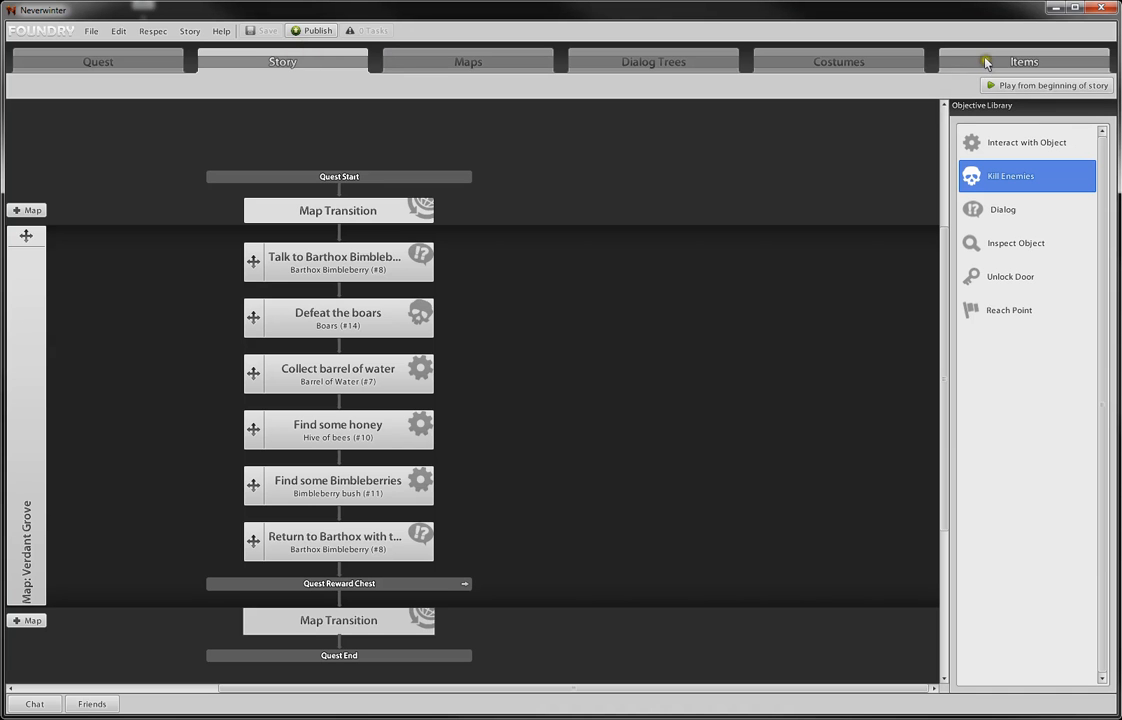
{"action": "left_click", "coordinate": [1000, 85]}
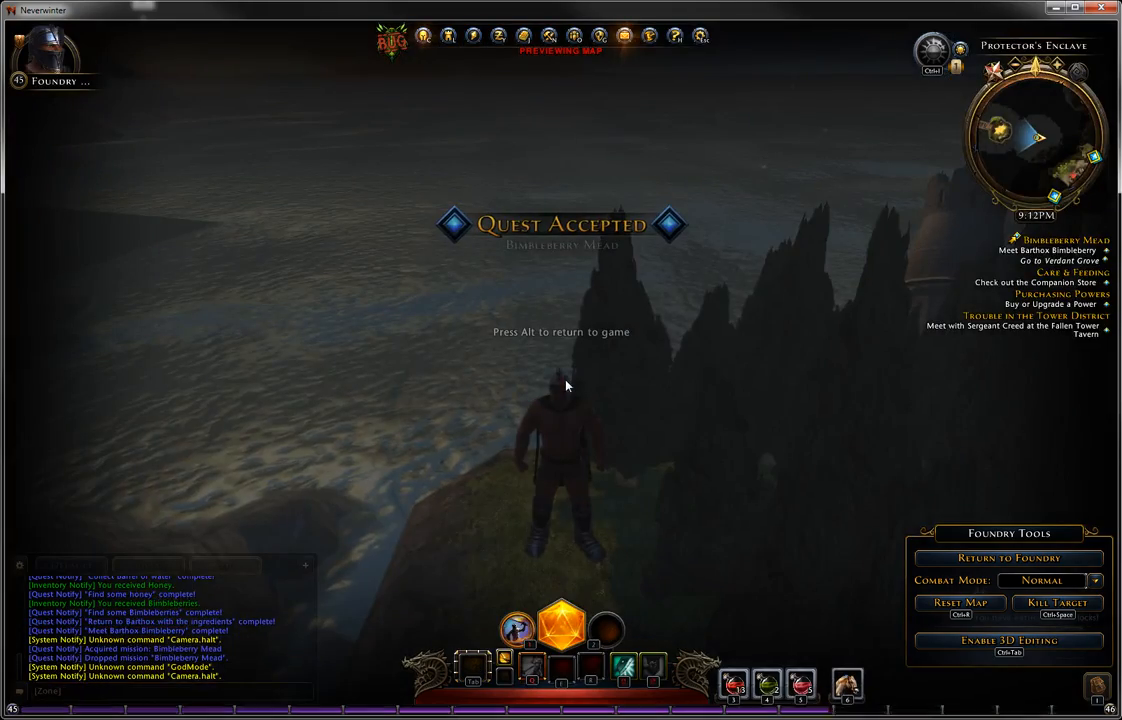
{"action": "key", "text": "alt"}
{"action": "key", "text": "w"}
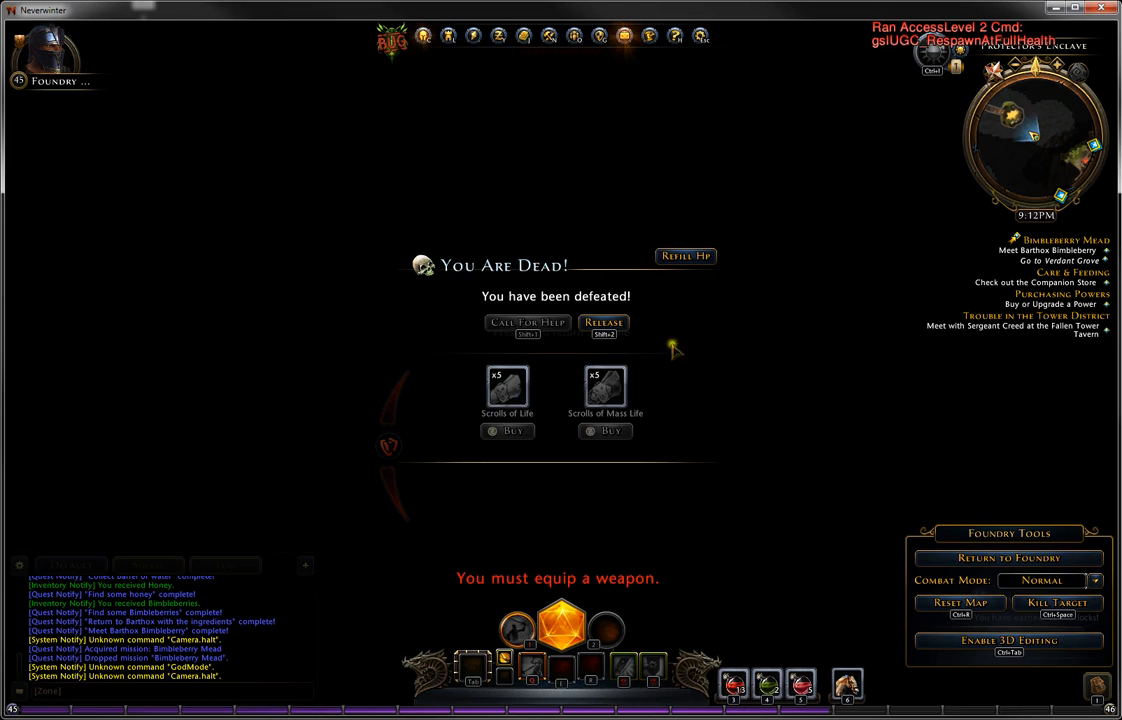
{"action": "left_click", "coordinate": [985, 560]}
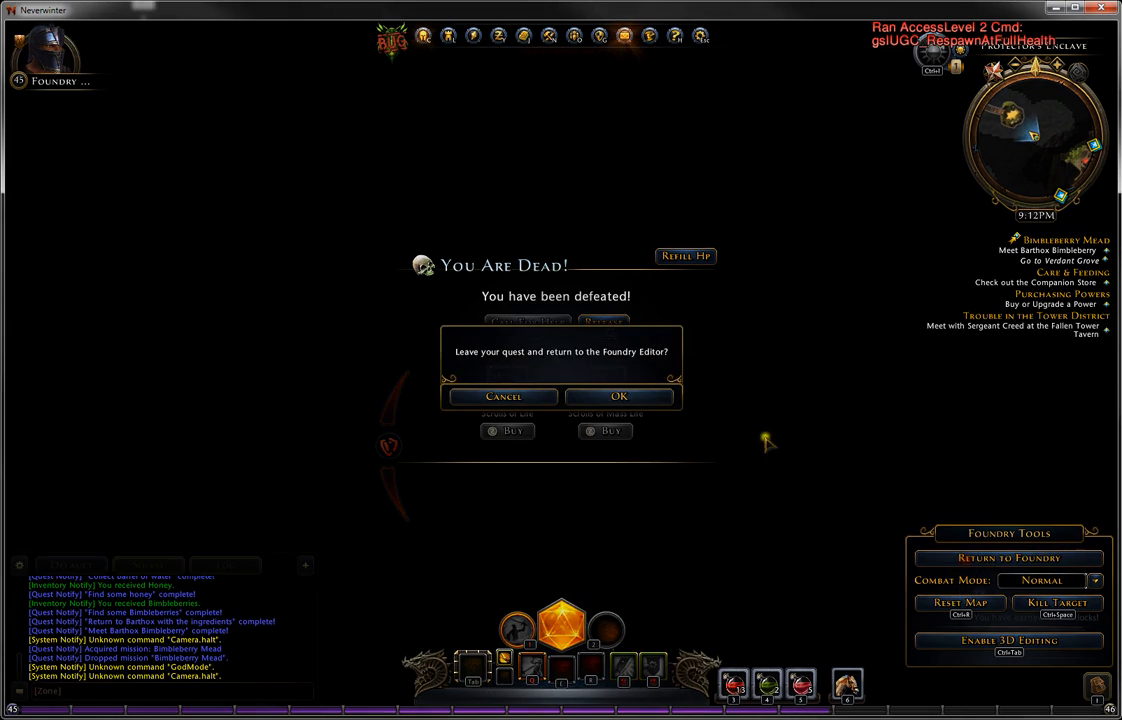
{"action": "left_click", "coordinate": [664, 404]}
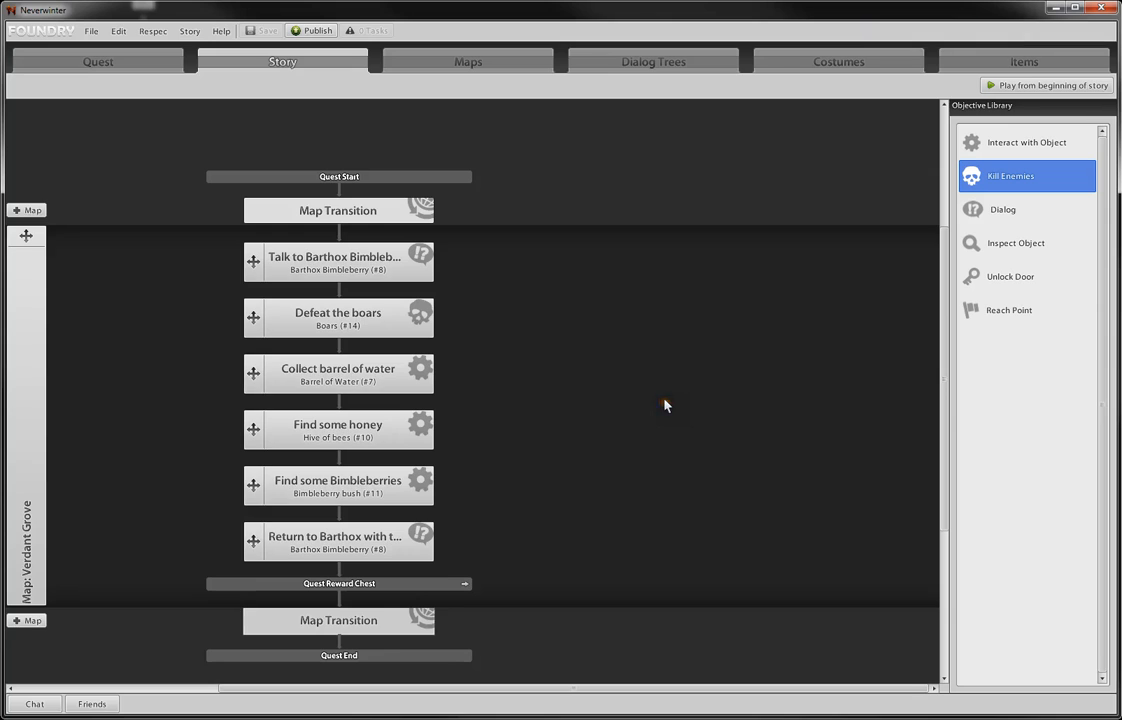
- Play the quest from the beginning of the story, release the defeated character and reset the map
{"action": "left_click", "coordinate": [1046, 86]}
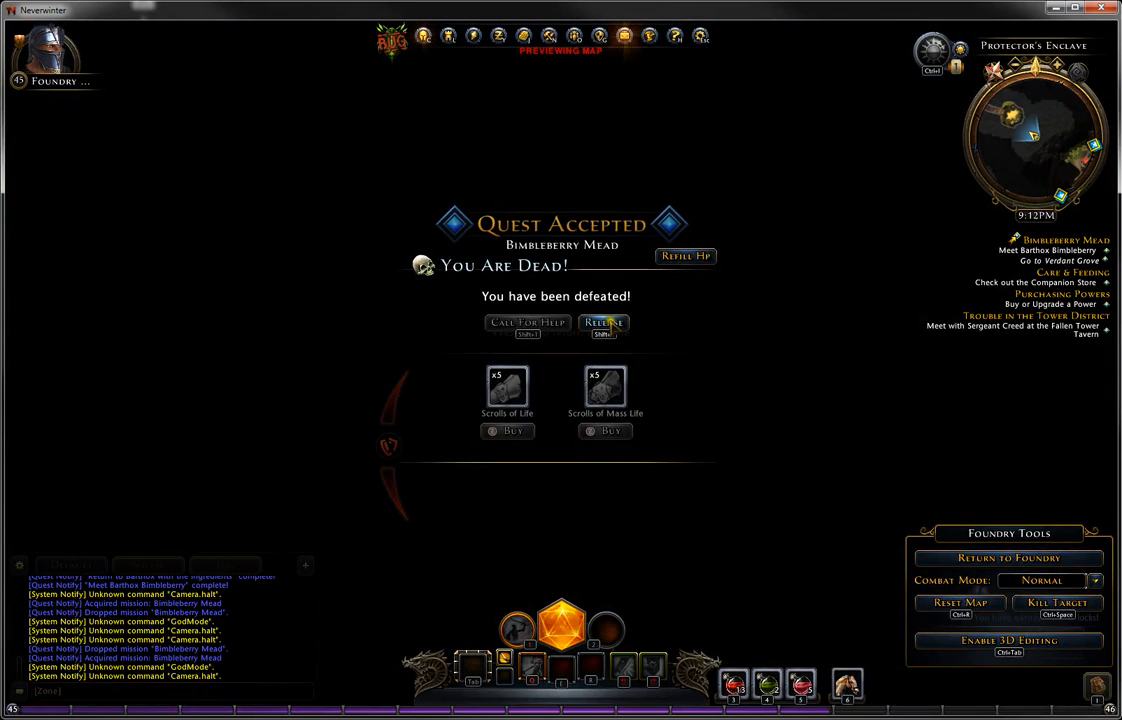
{"action": "left_click", "coordinate": [604, 324]}
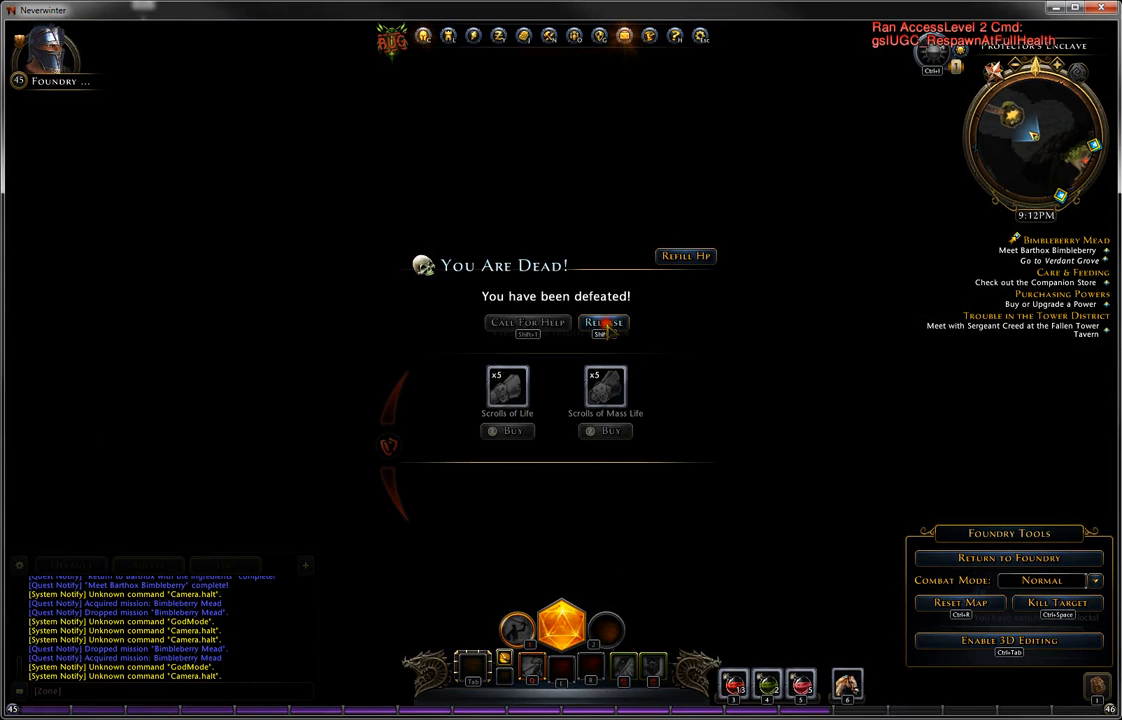
{"action": "left_click", "coordinate": [960, 602]}
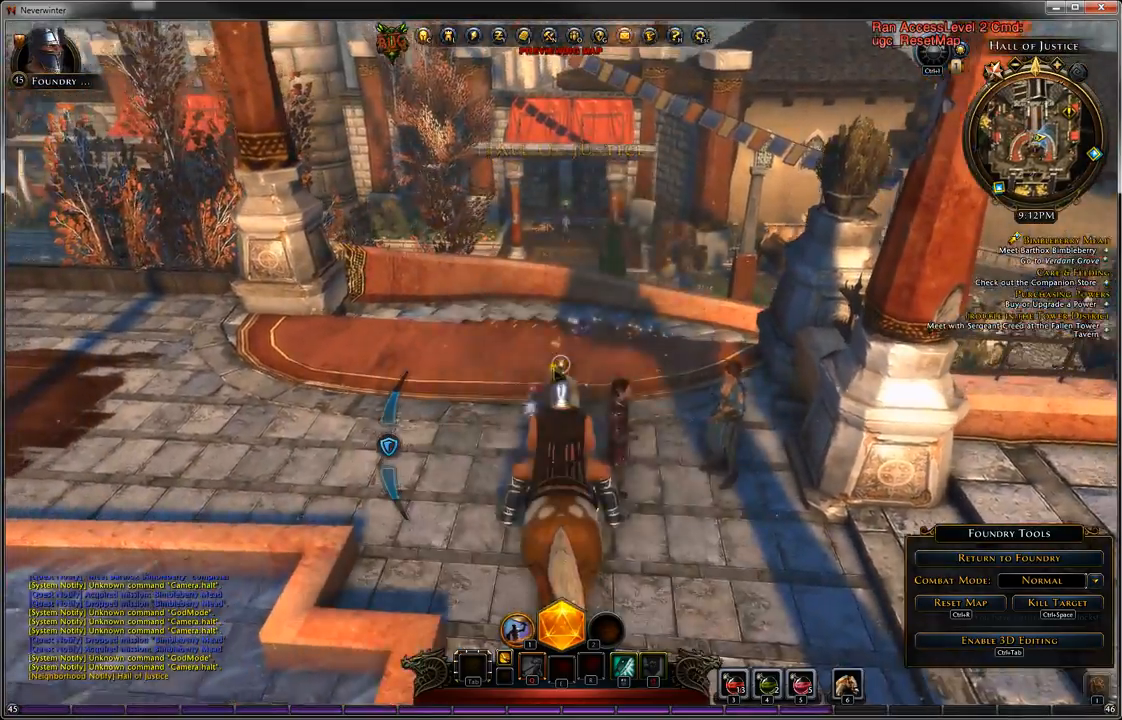
- Ride from the Hall of Justice through Protector's Enclave to the Sleeping Dragon Gate
{"action": "key", "text": "w"}
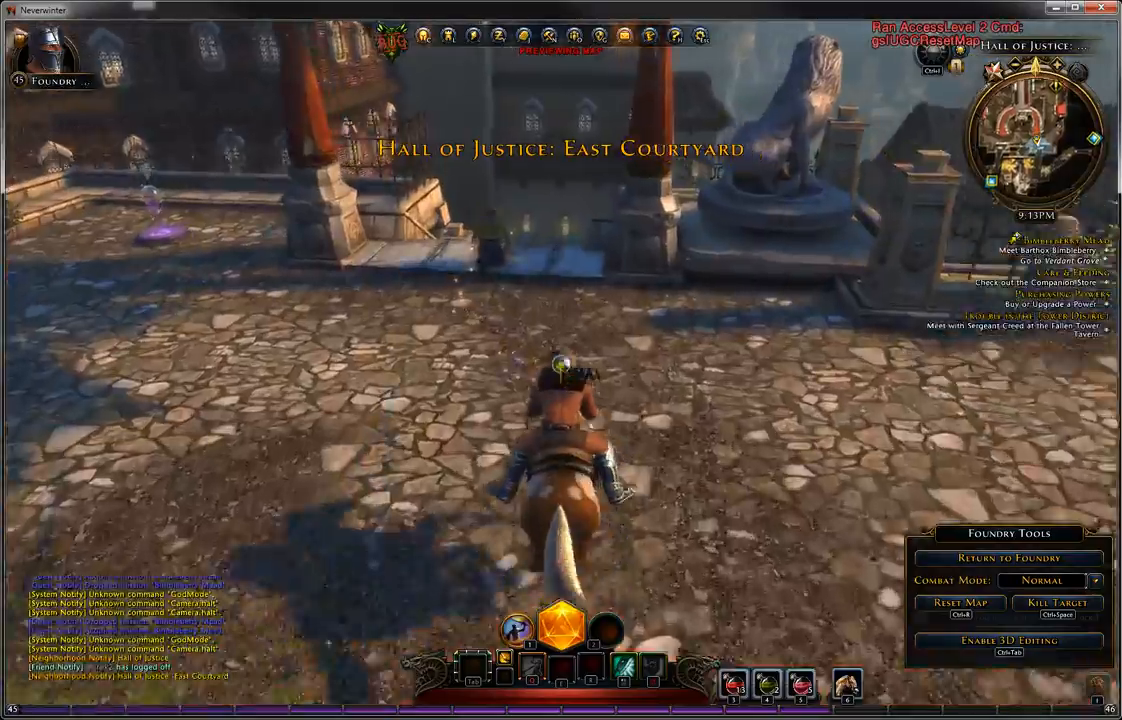
{"action": "key", "text": "w"}
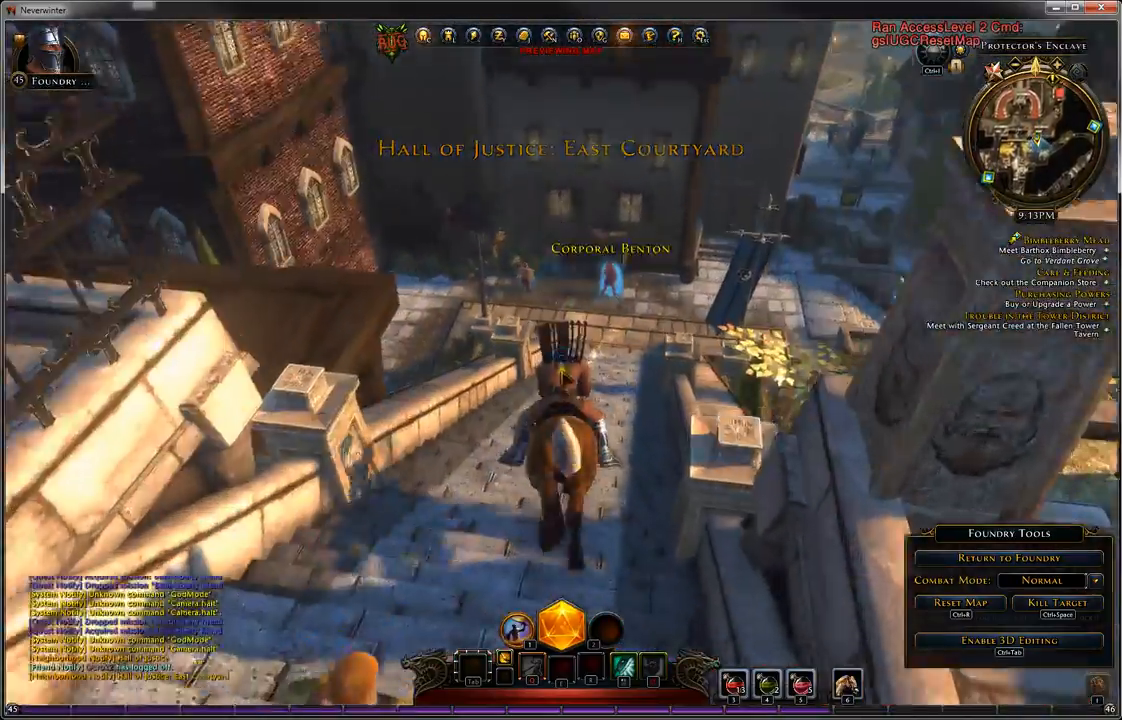
{"action": "key", "text": "w"}
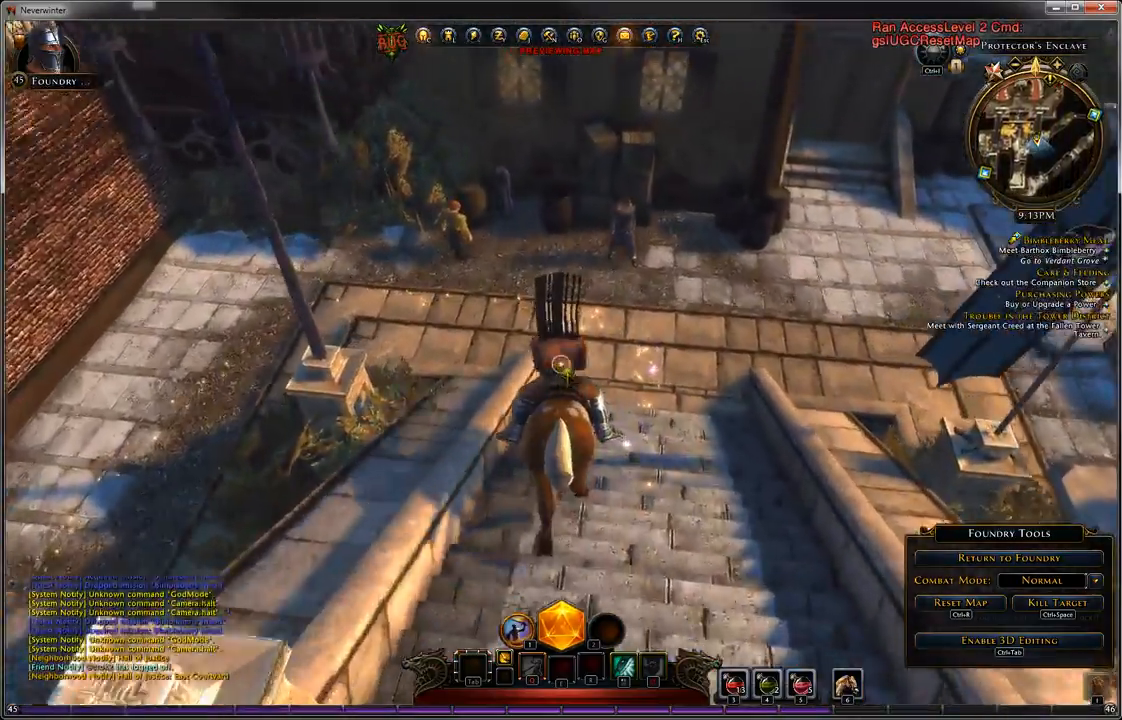
{"action": "key", "text": "w"}
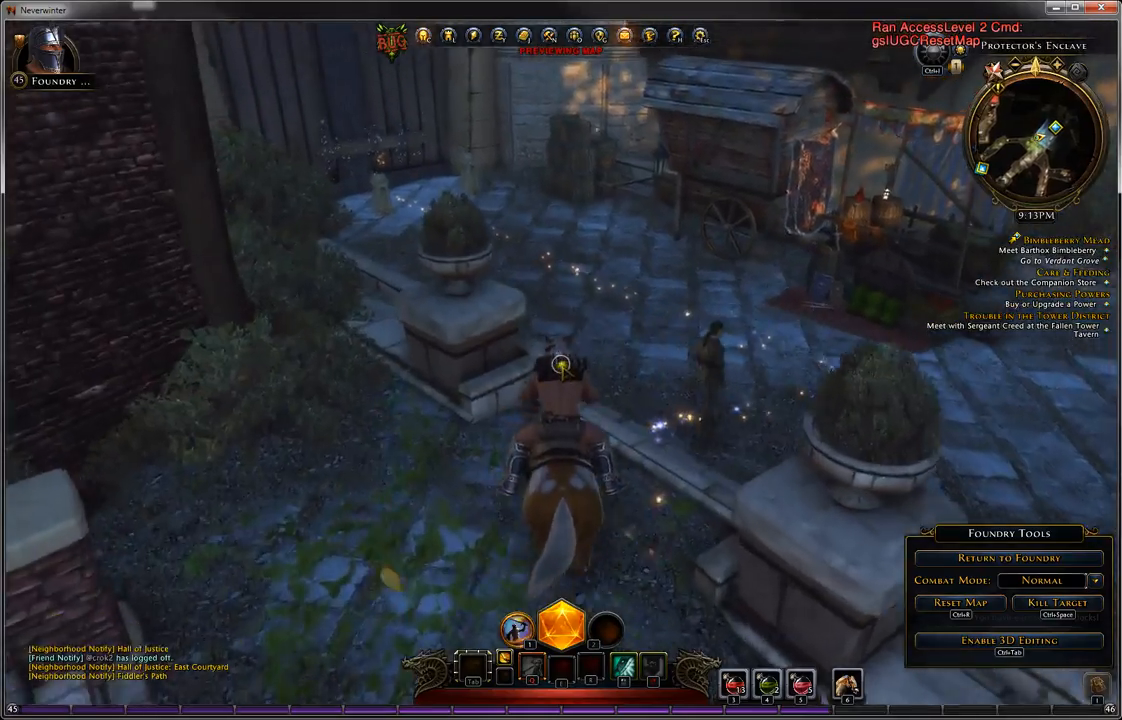
{"action": "key", "text": "w"}
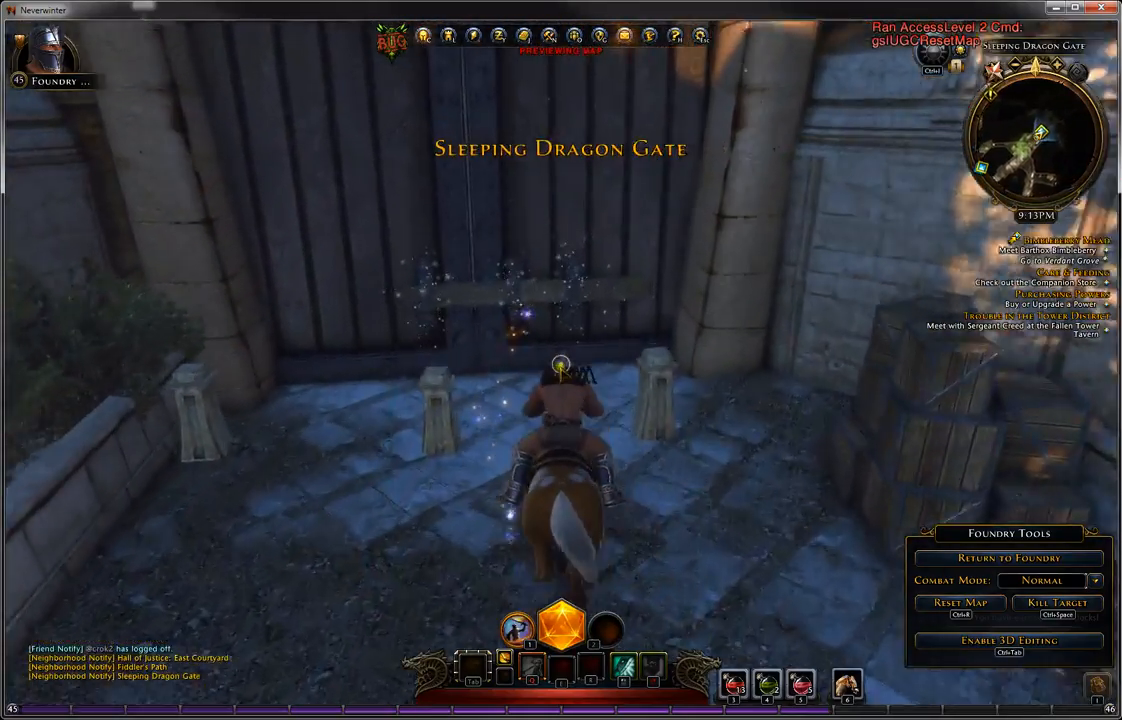
- Leave through the Sleeping Dragon Gate and travel to Verdant Grove on the Sword Coast map
{"action": "key", "text": "f"}
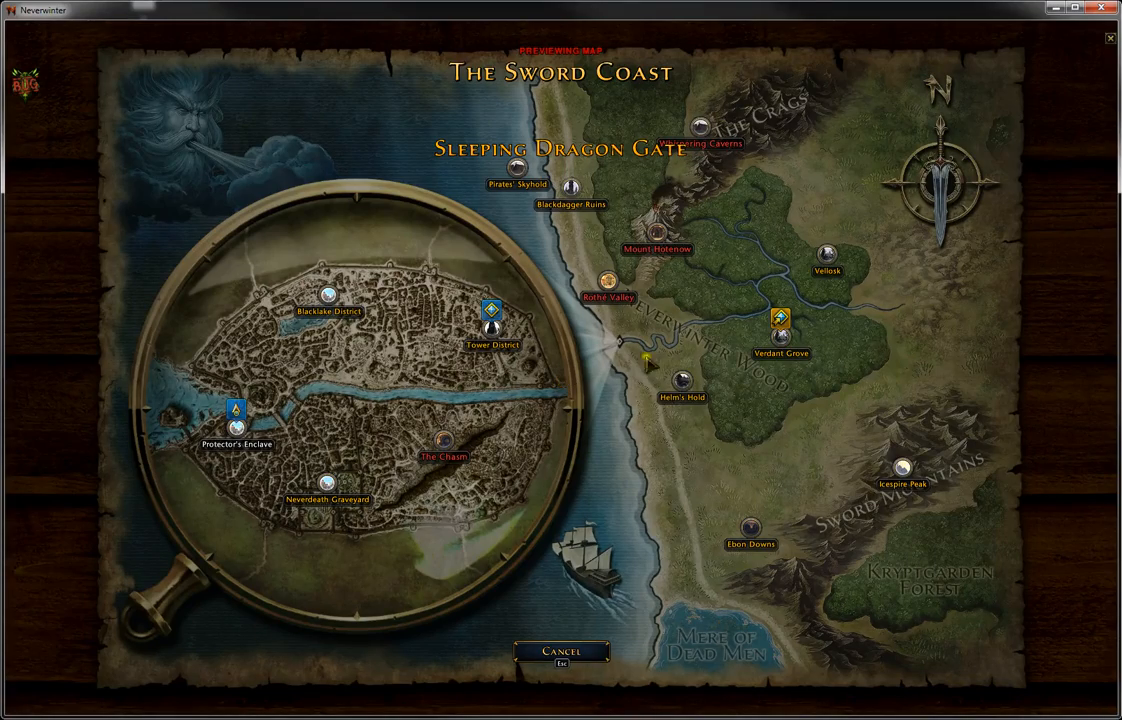
{"action": "left_click", "coordinate": [781, 337]}
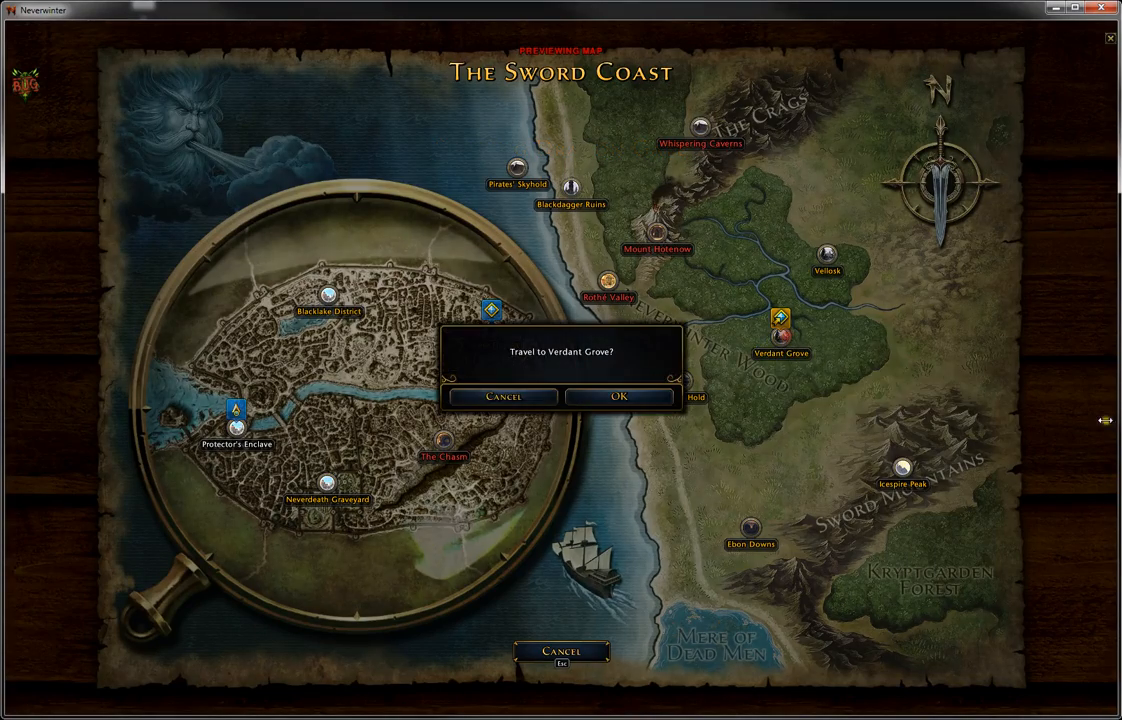
{"action": "left_click", "coordinate": [630, 392]}
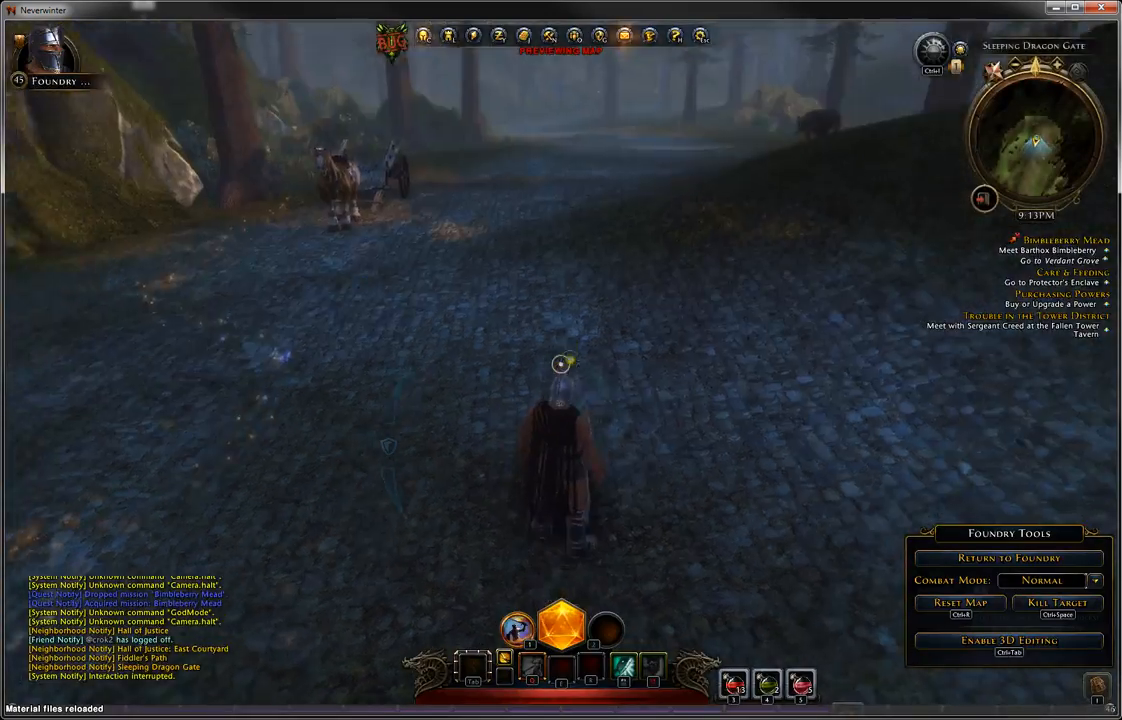
- Reset the Verdant Grove preview map and walk up to the horse and wagon to inspect their placement
{"action": "key", "text": "alt"}
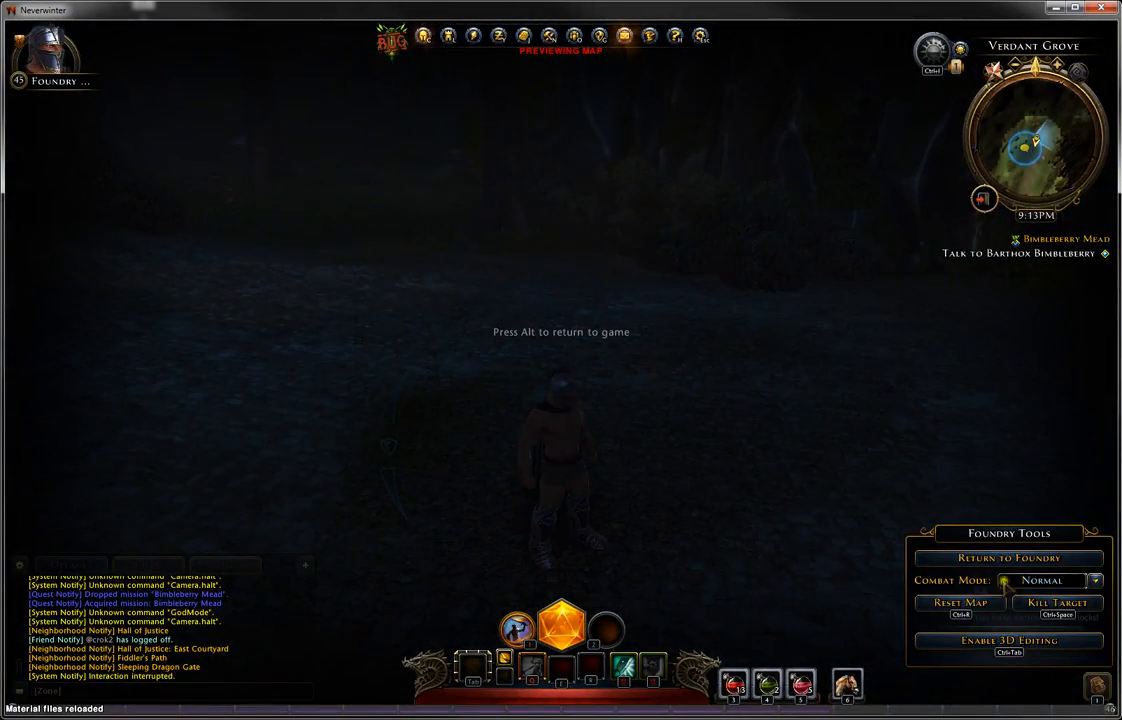
{"action": "key", "text": "alt"}
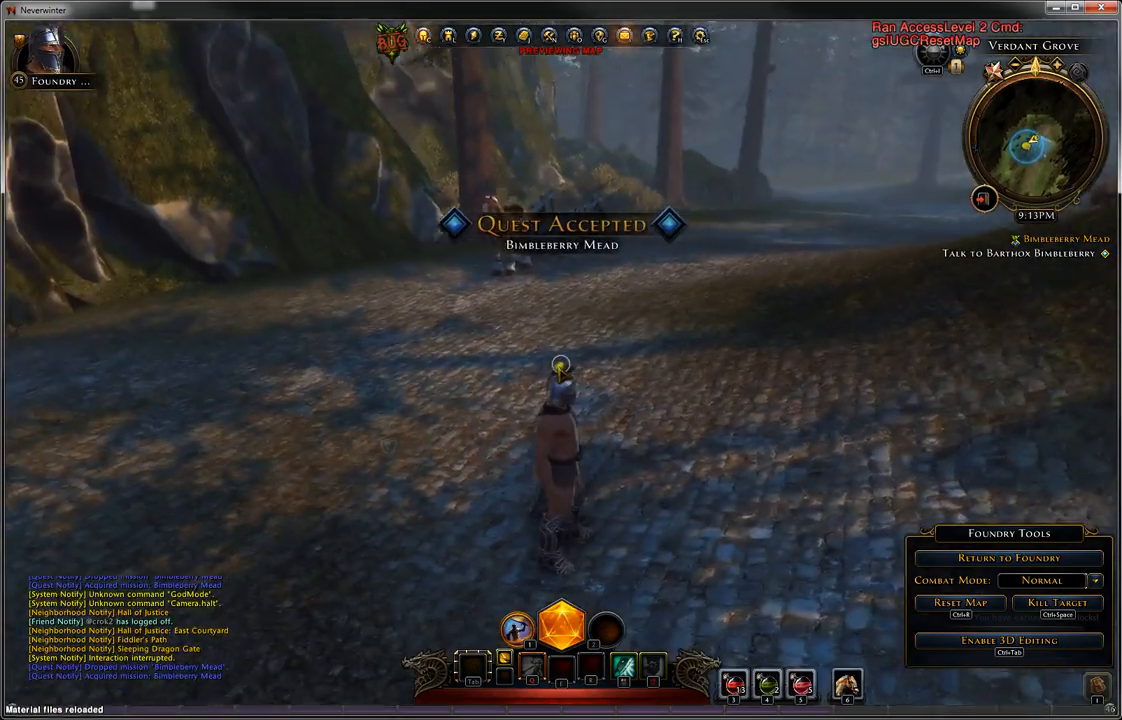
{"action": "key", "text": "w"}
{"action": "key", "text": "w"}
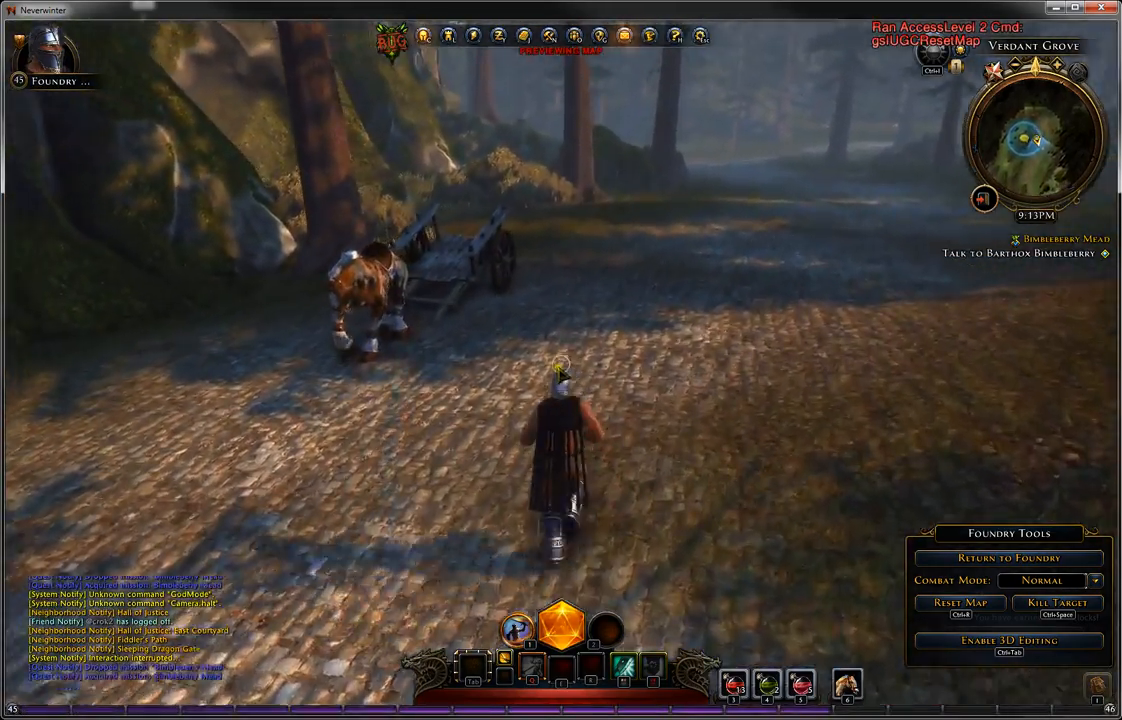
{"action": "key", "text": "s"}
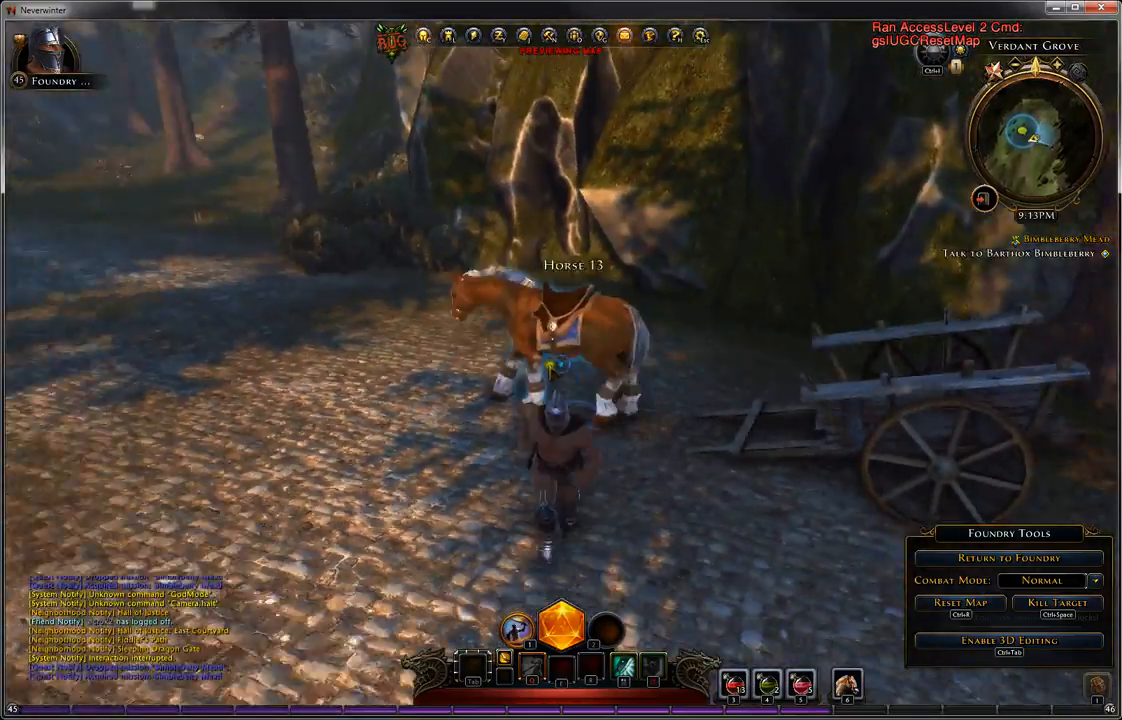
- Talk to Barthox Bimbleberry about making mead and agree to go get the ingredients
{"action": "key", "text": "w"}
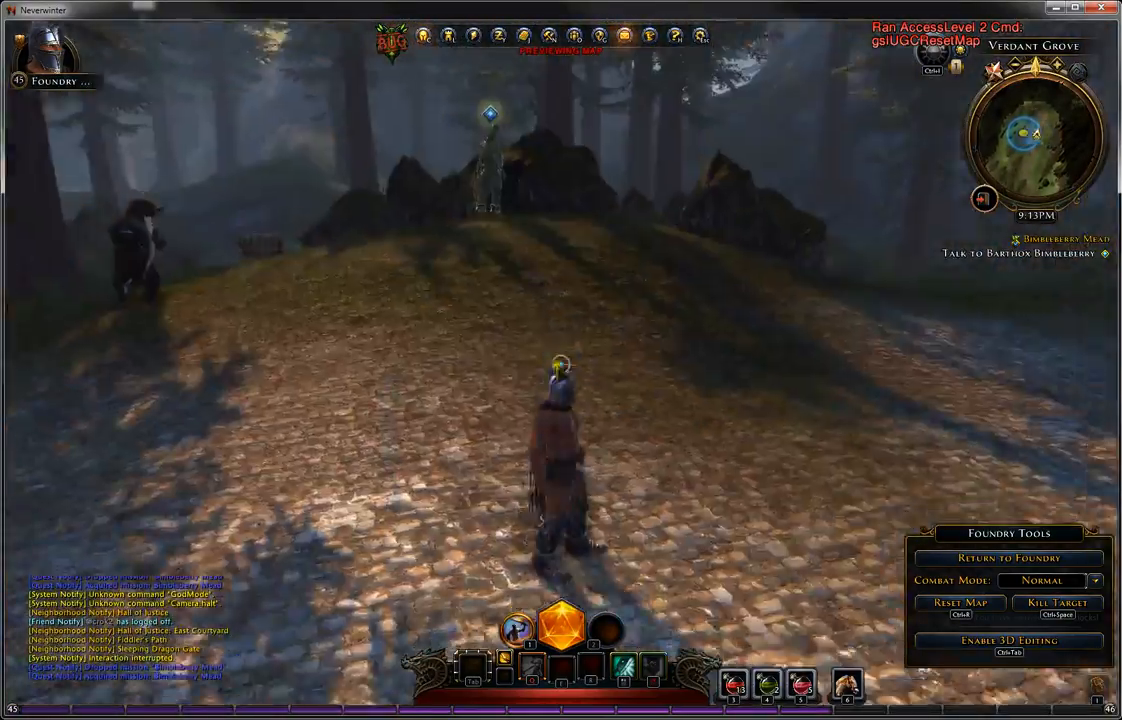
{"action": "key", "text": "w"}
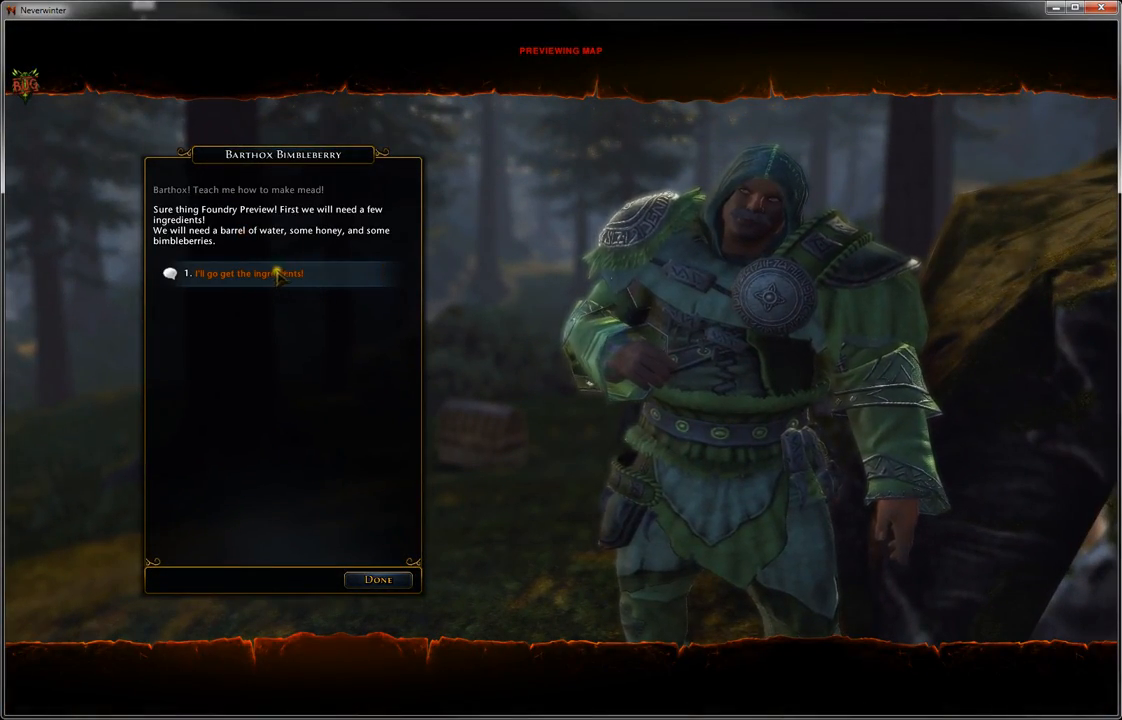
{"action": "left_click", "coordinate": [337, 284]}
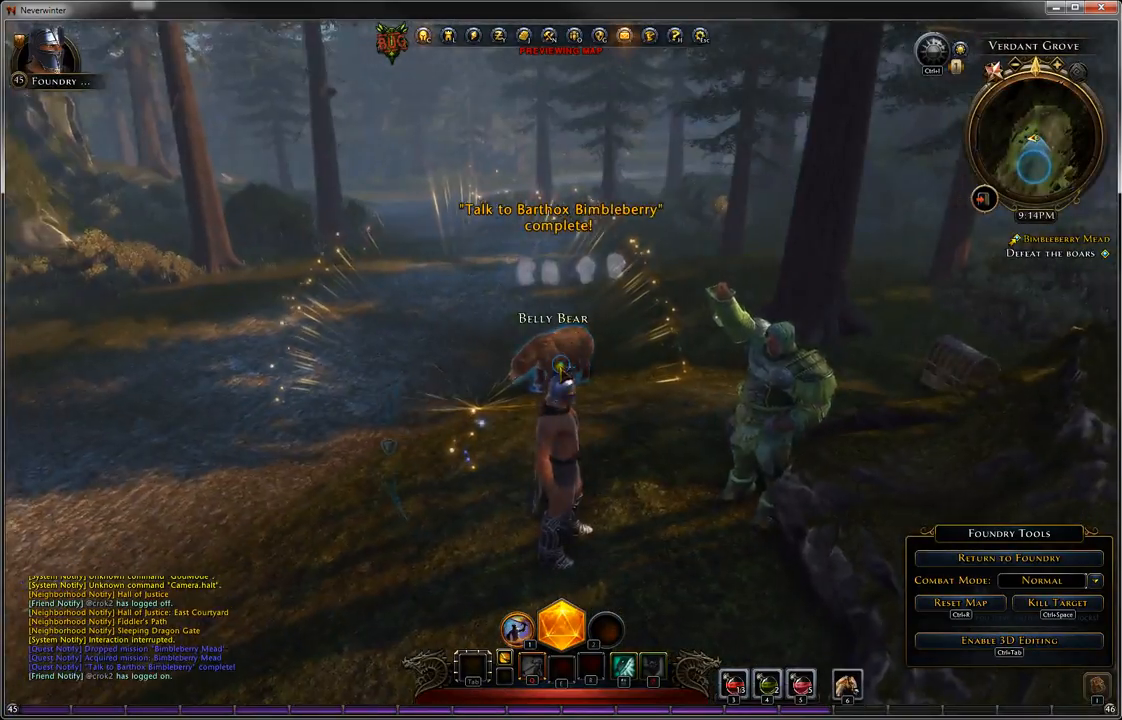
- Move through the grove to the boars on the cobbled road and defeat all of them
{"action": "key", "text": "w"}
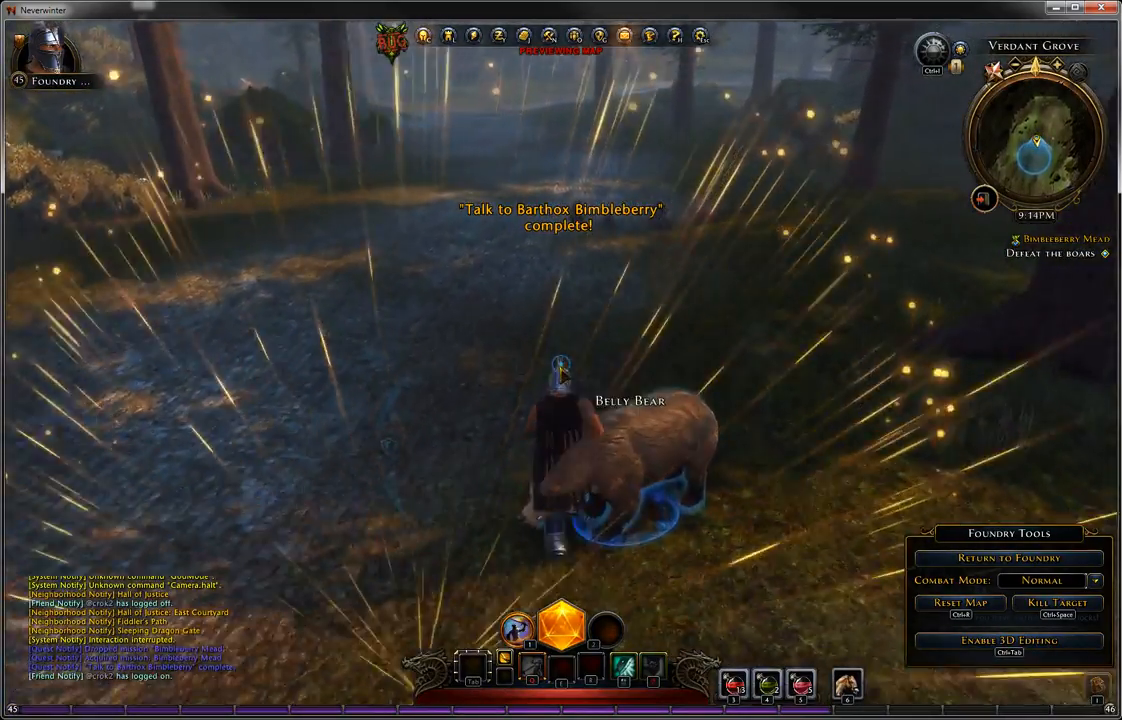
{"action": "key", "text": "w"}
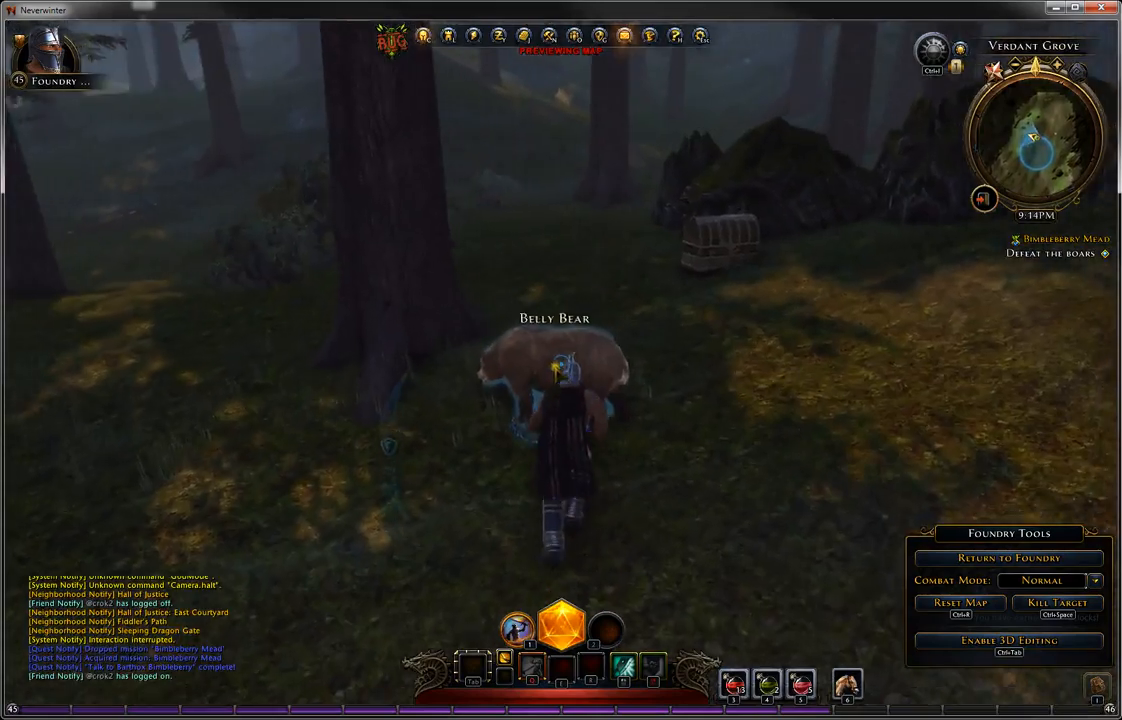
{"action": "key", "text": "w"}
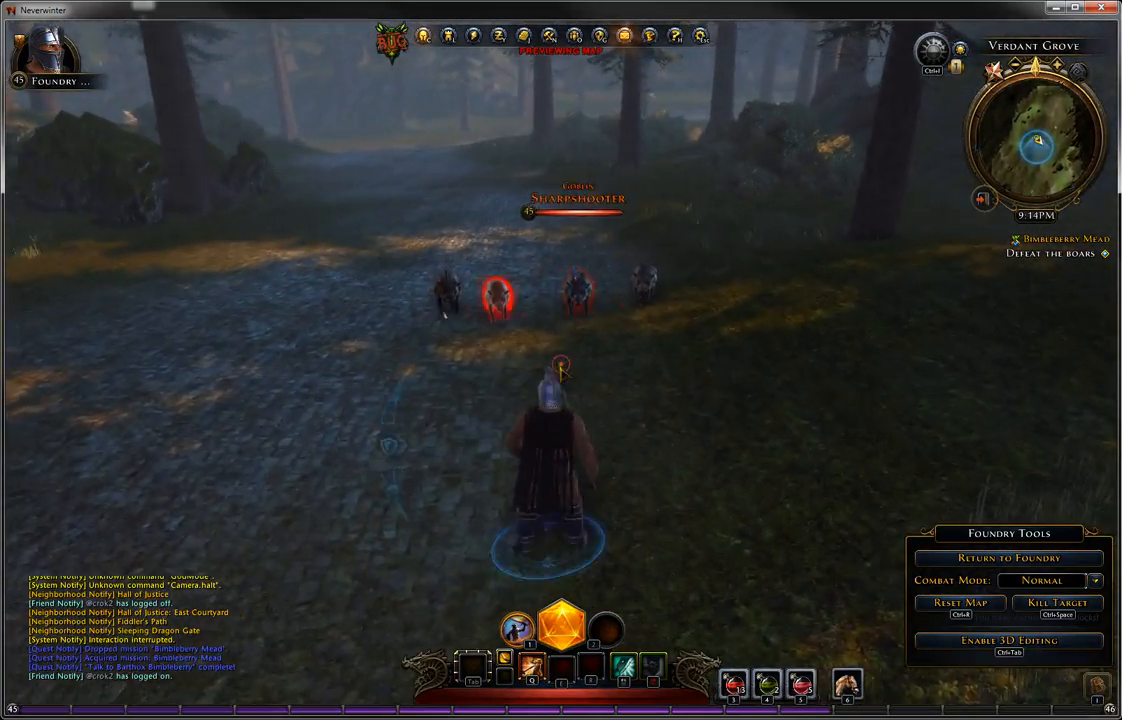
{"action": "left_click", "coordinate": [563, 370]}
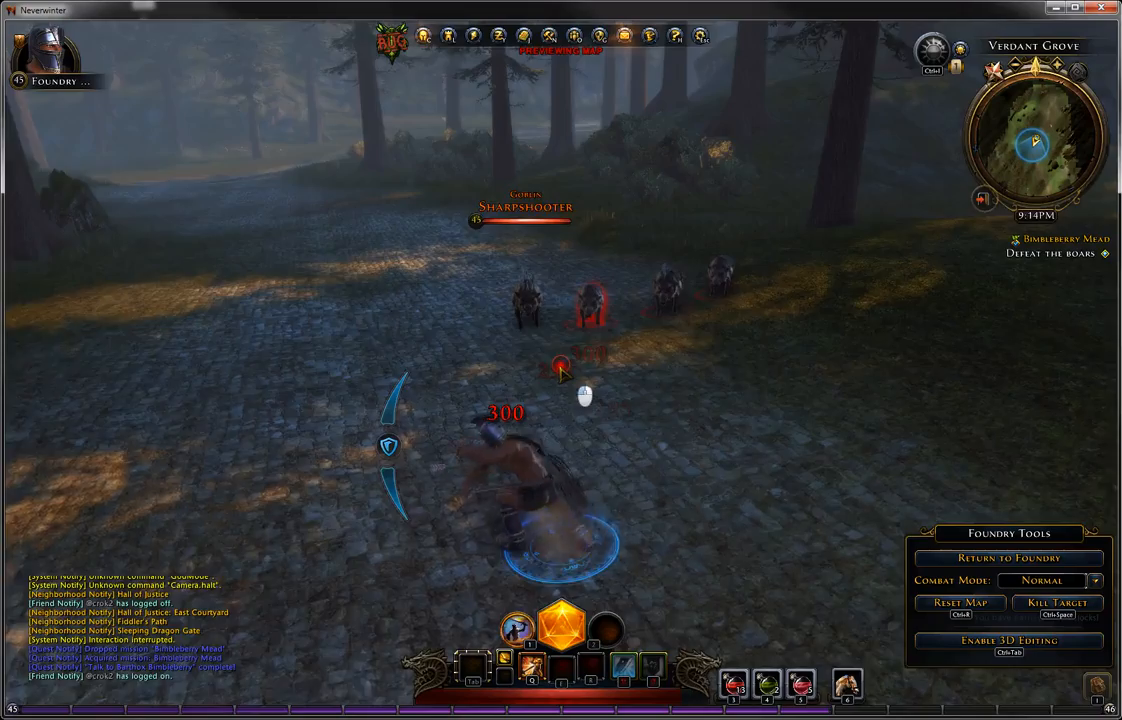
{"action": "left_click", "coordinate": [558, 371]}
{"action": "left_click", "coordinate": [553, 373]}
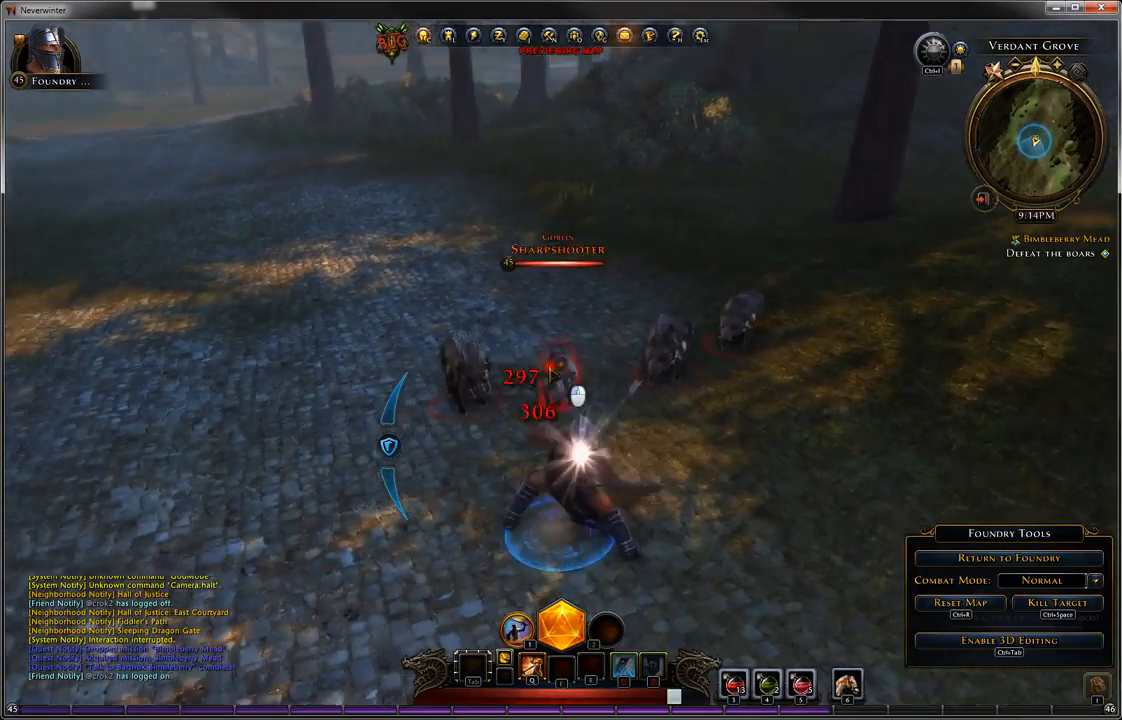
{"action": "left_click", "coordinate": [556, 372]}
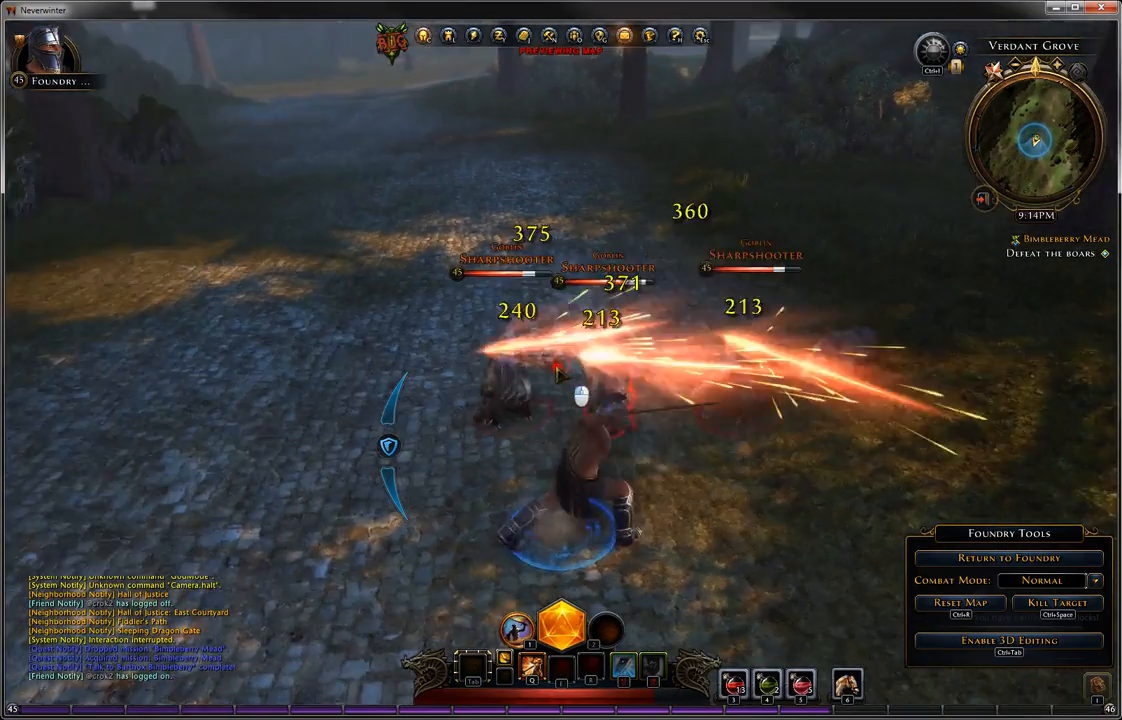
{"action": "left_click", "coordinate": [561, 372]}
{"action": "left_click", "coordinate": [563, 374]}
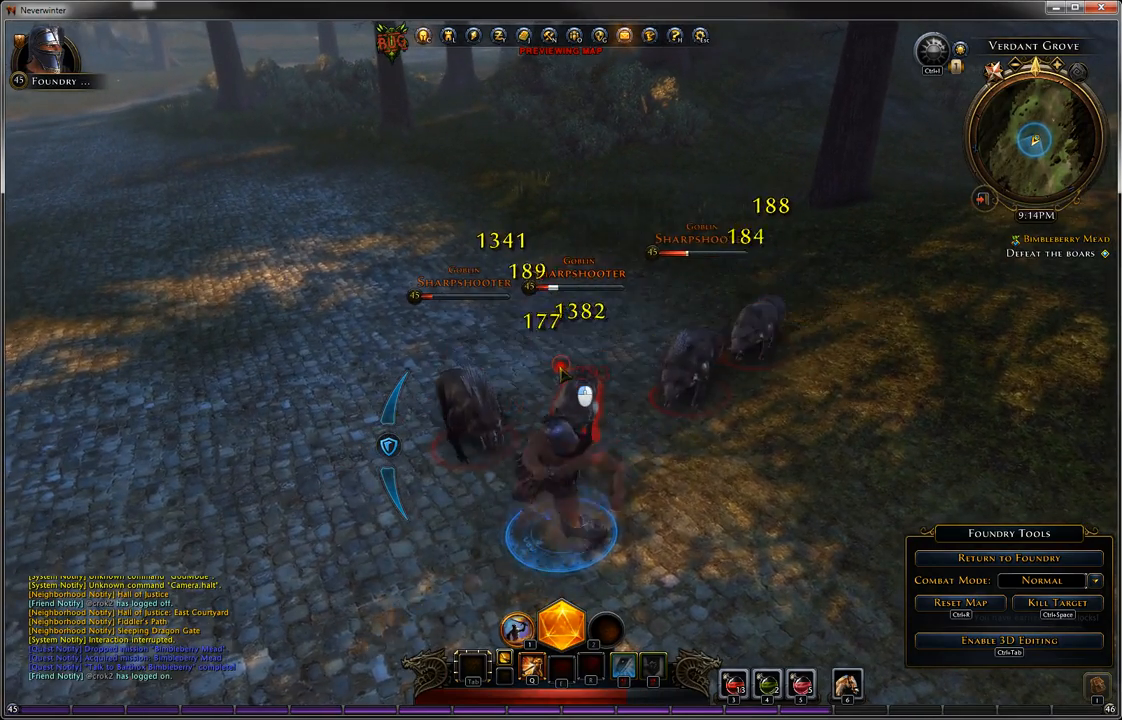
{"action": "left_click", "coordinate": [562, 371]}
{"action": "left_click", "coordinate": [570, 372]}
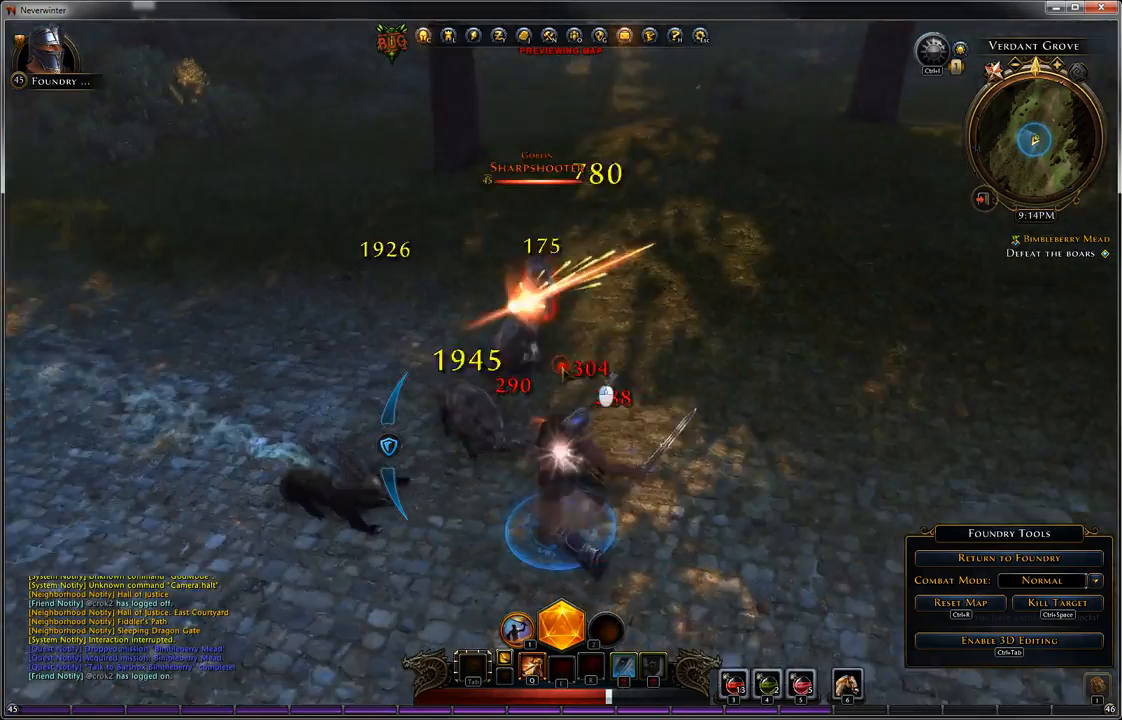
{"action": "left_click", "coordinate": [561, 371]}
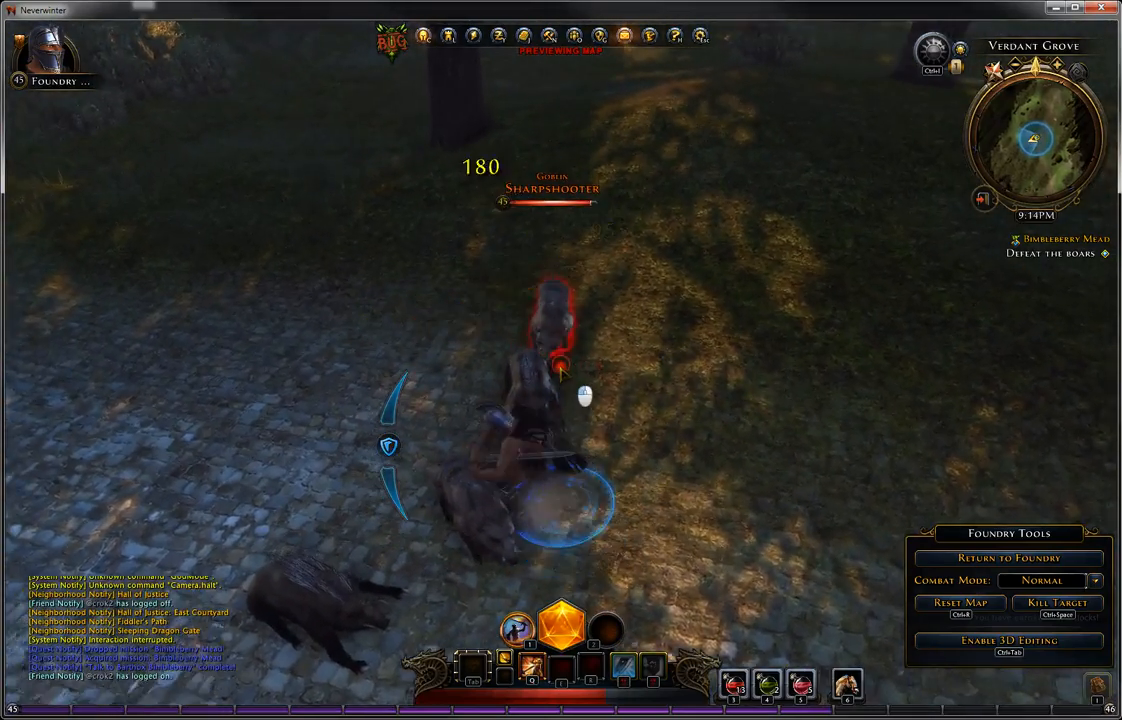
{"action": "left_click", "coordinate": [561, 371]}
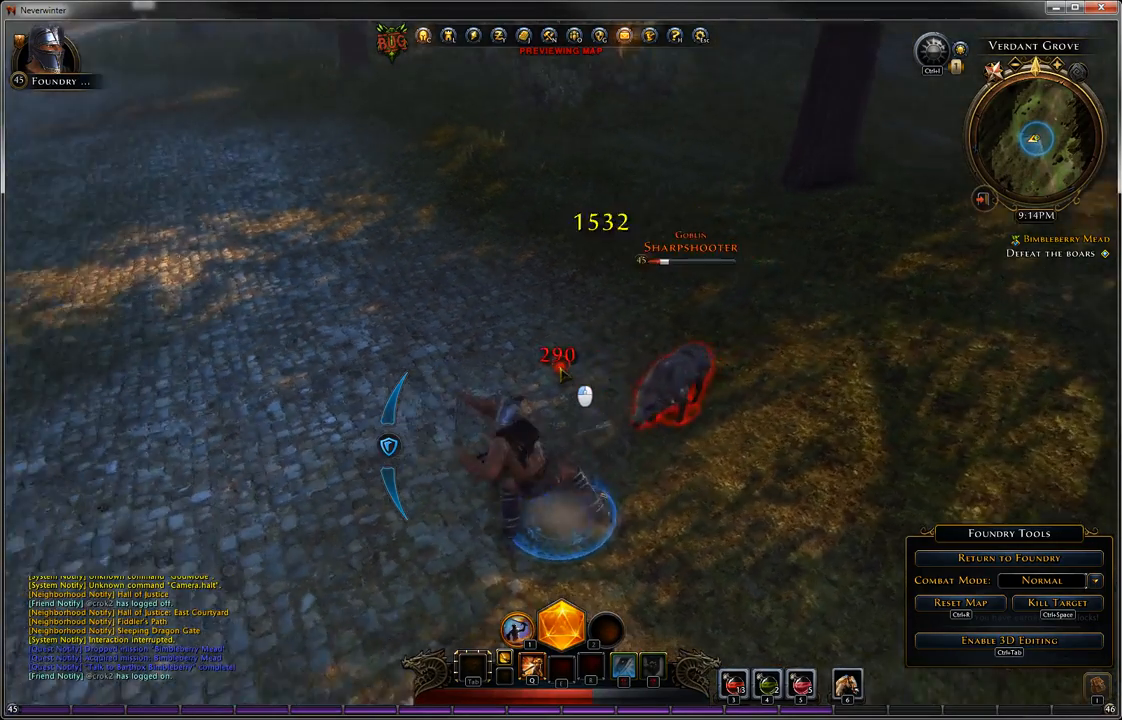
{"action": "left_click", "coordinate": [561, 371]}
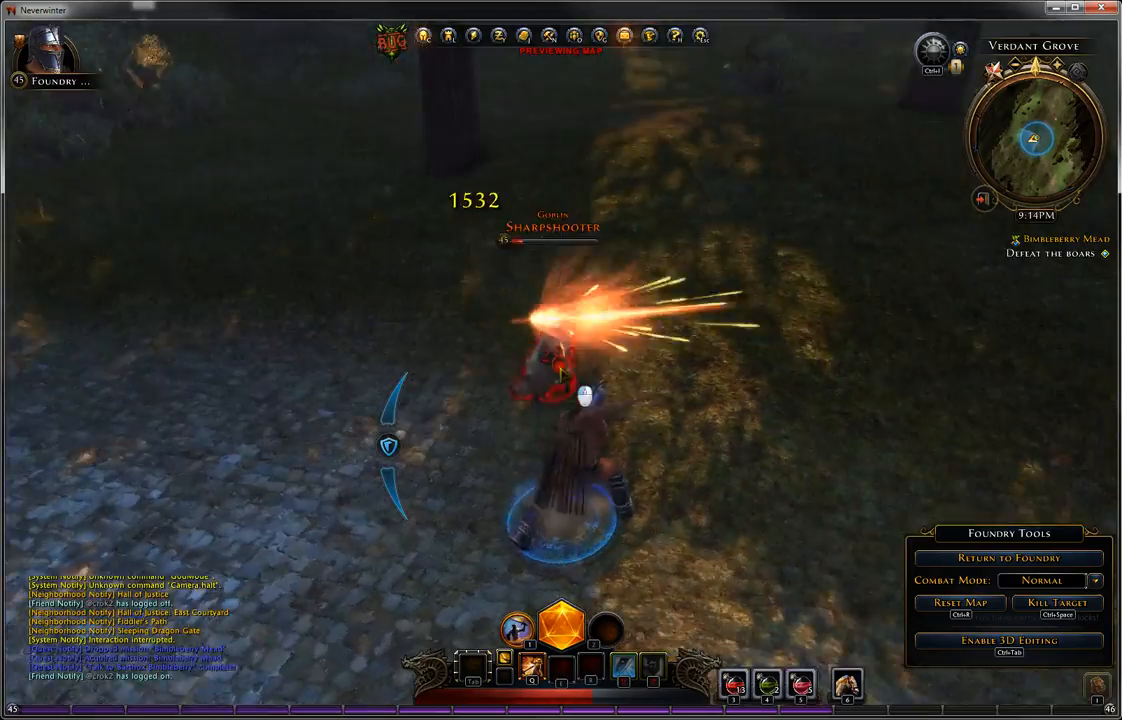
{"action": "left_click", "coordinate": [561, 371]}
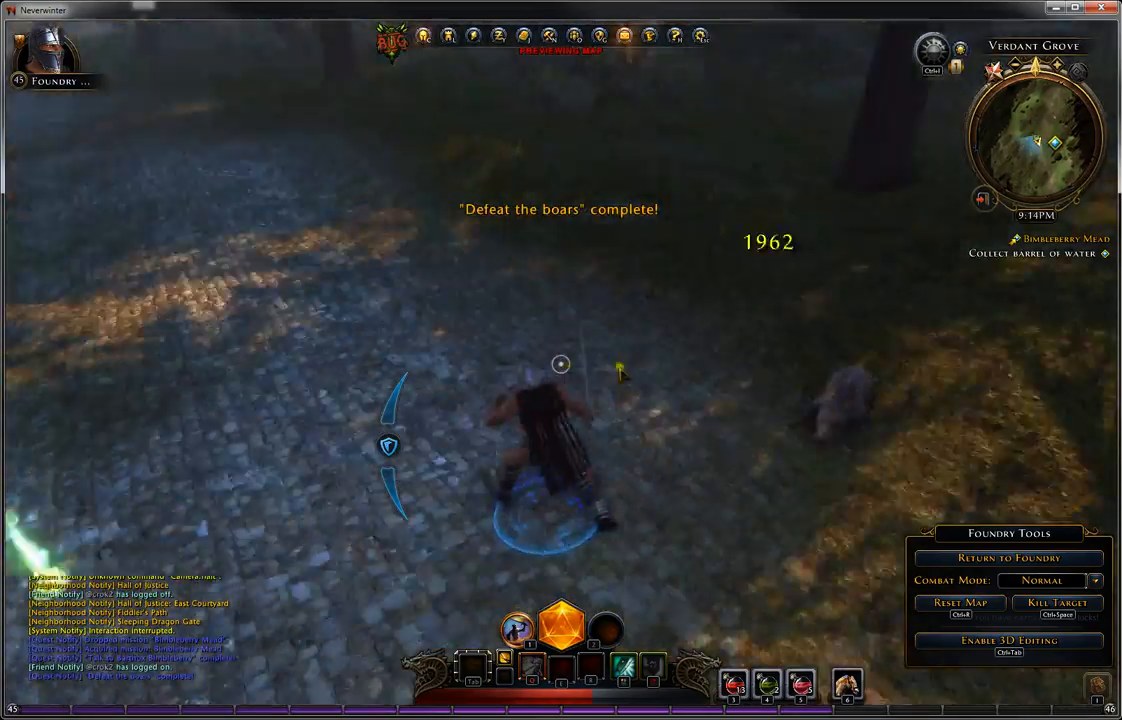
- Follow the quest trail to the barrel of water and fight the wolves that attack around it
{"action": "key", "text": "w"}
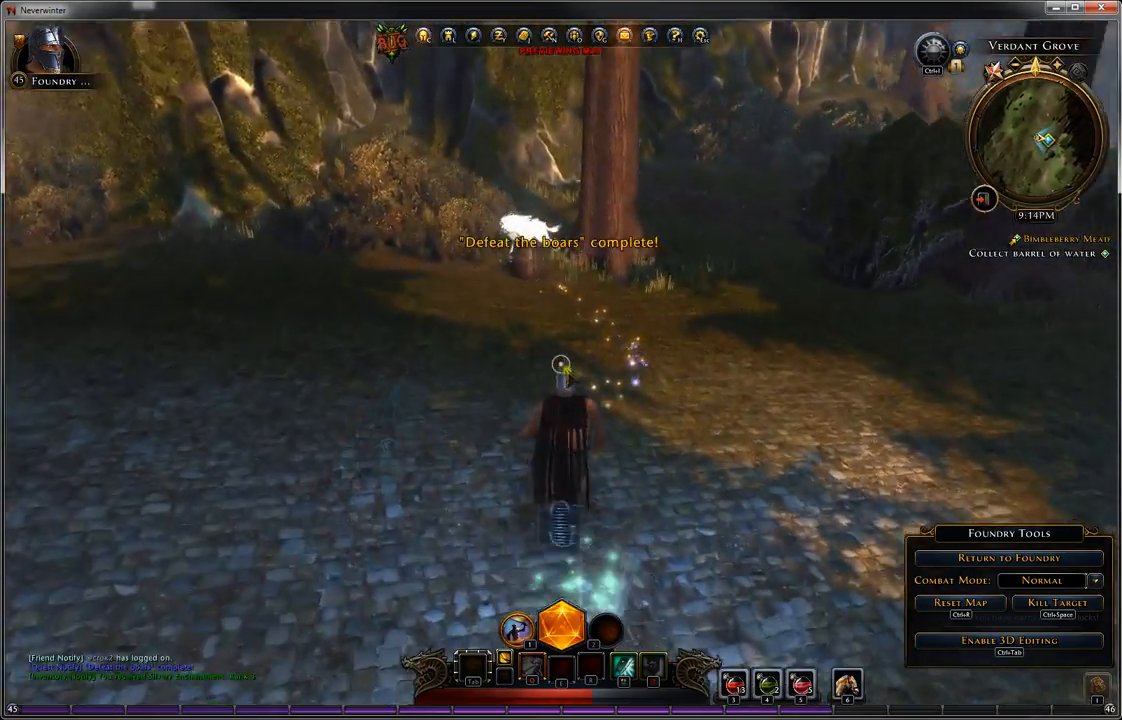
{"action": "key", "text": "f"}
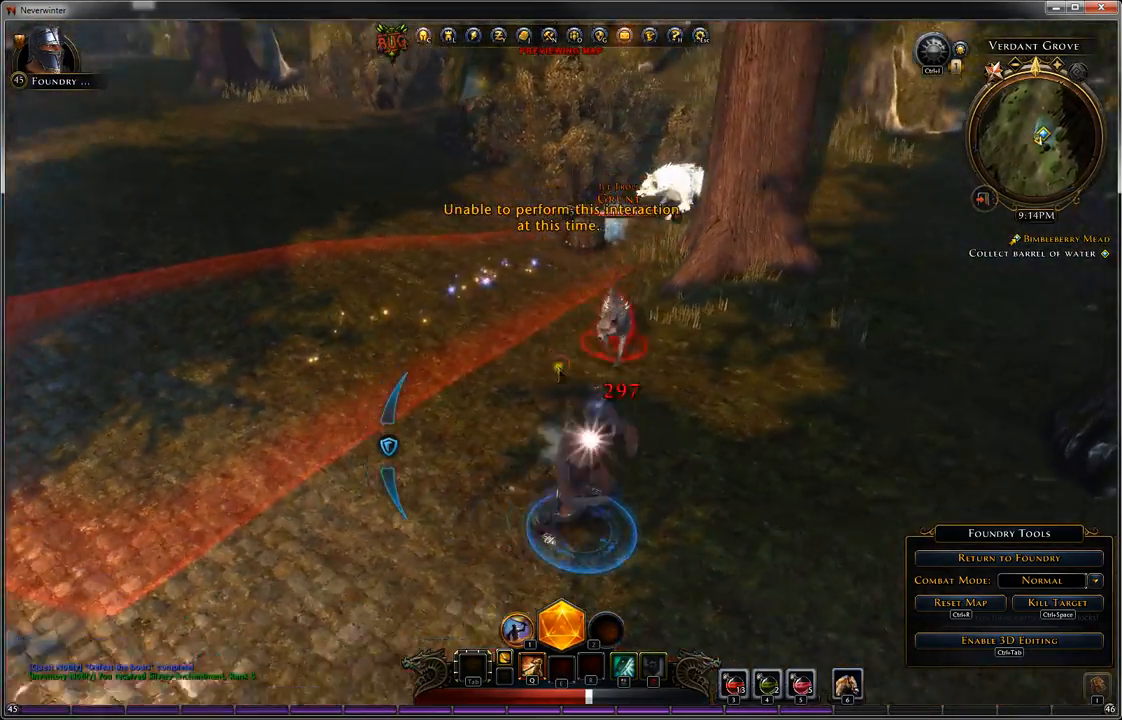
{"action": "key", "text": "s"}
{"action": "left_click", "coordinate": [561, 371]}
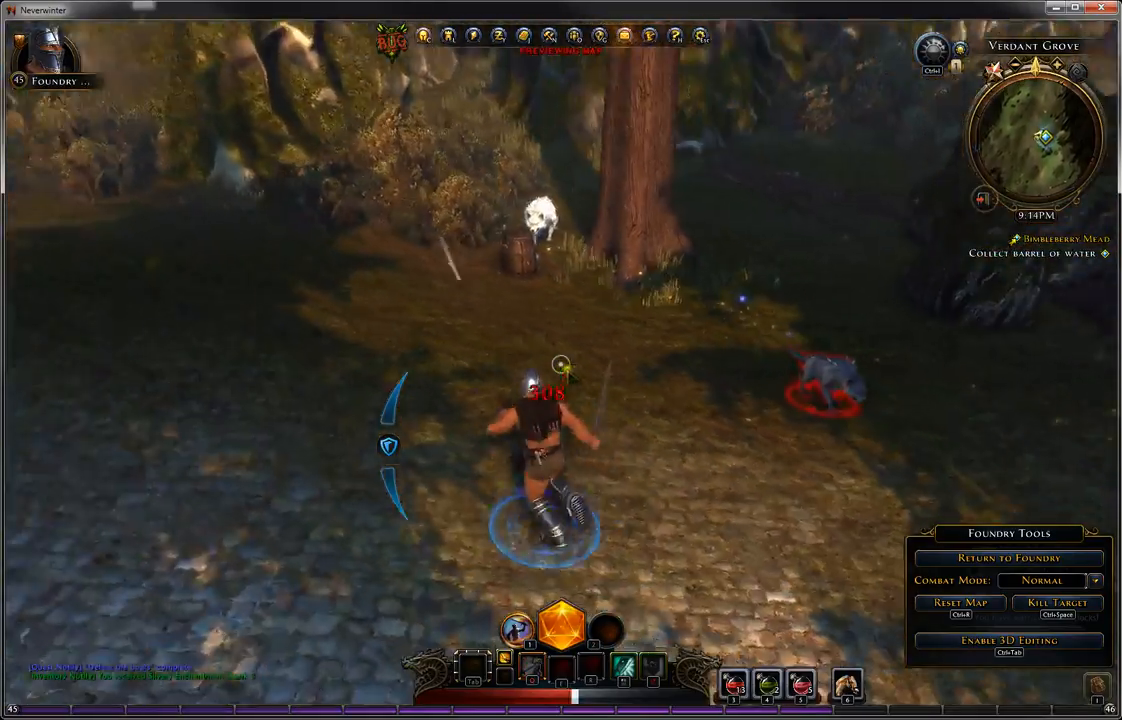
{"action": "left_click", "coordinate": [561, 364]}
{"action": "key", "text": "q"}
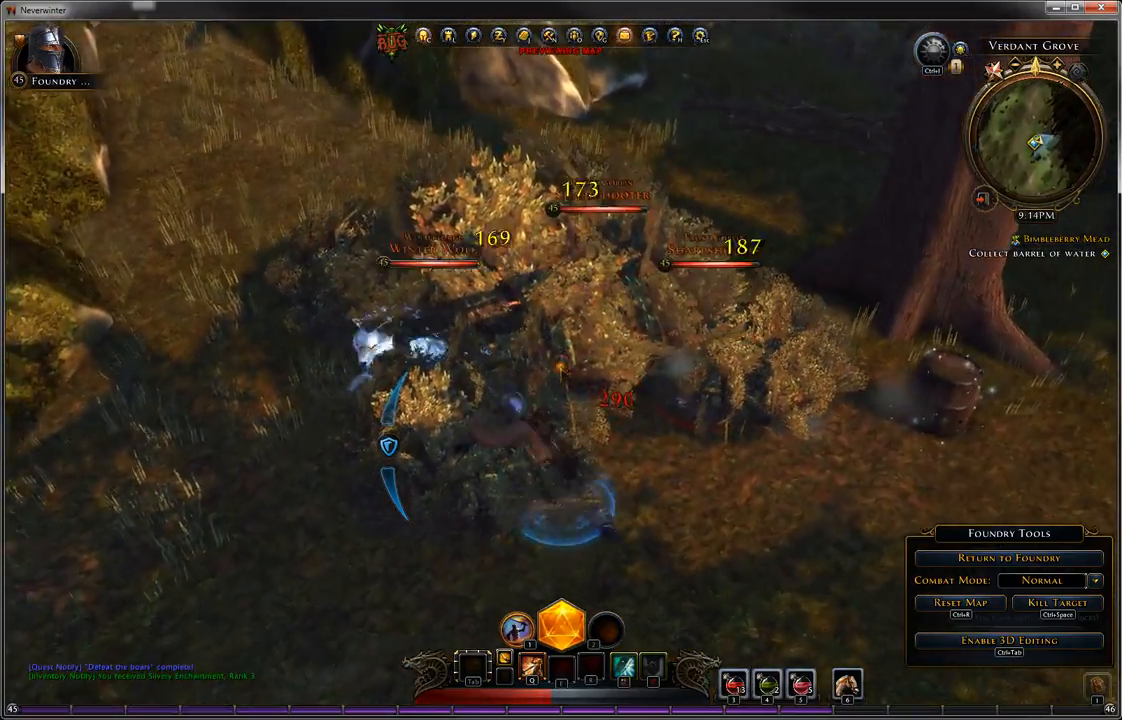
{"action": "left_click", "coordinate": [561, 366]}
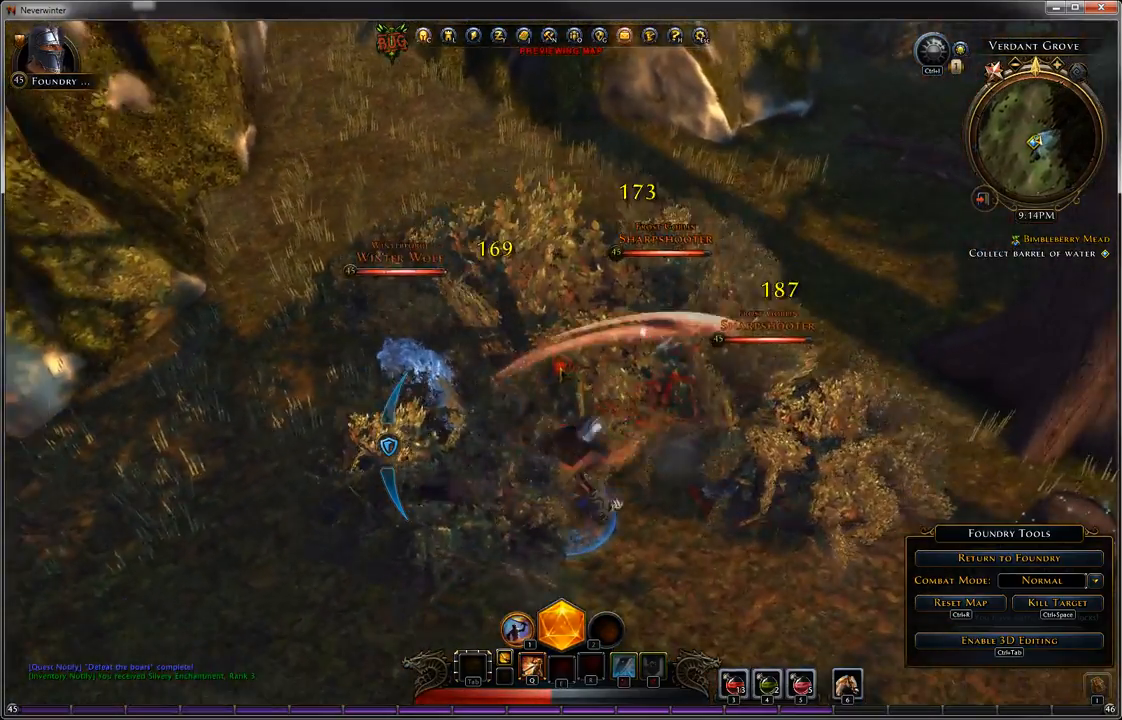
{"action": "left_click", "coordinate": [561, 364]}
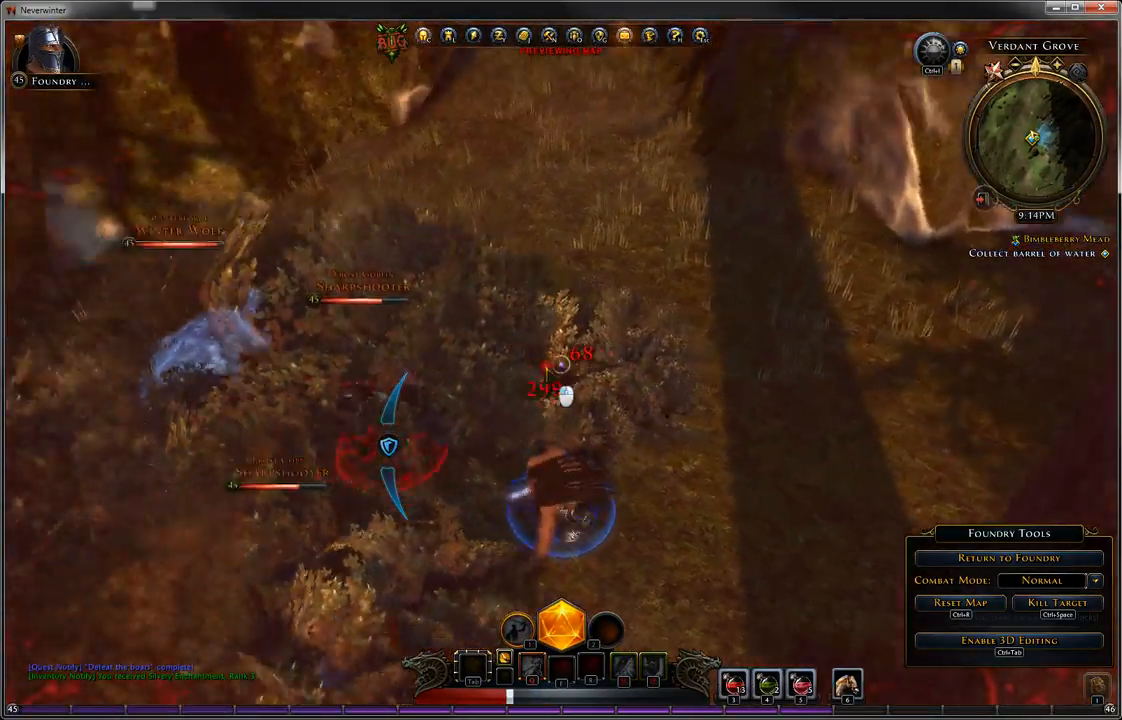
{"action": "left_click", "coordinate": [561, 367]}
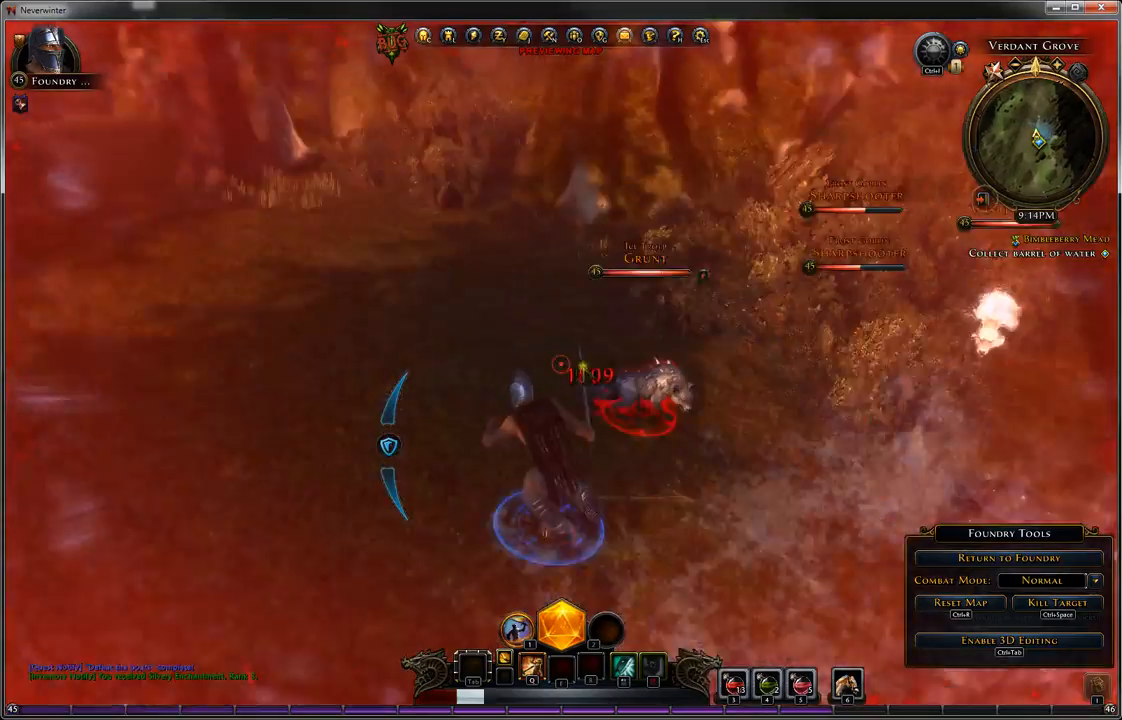
{"action": "left_click", "coordinate": [561, 366]}
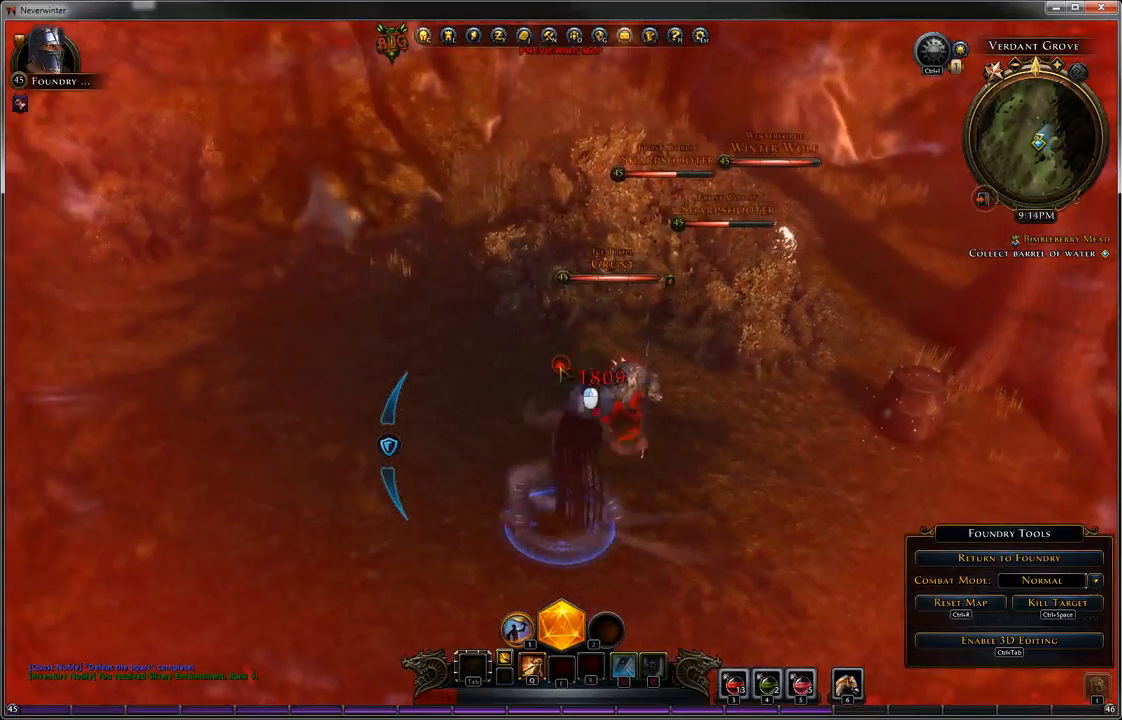
{"action": "left_click", "coordinate": [561, 373]}
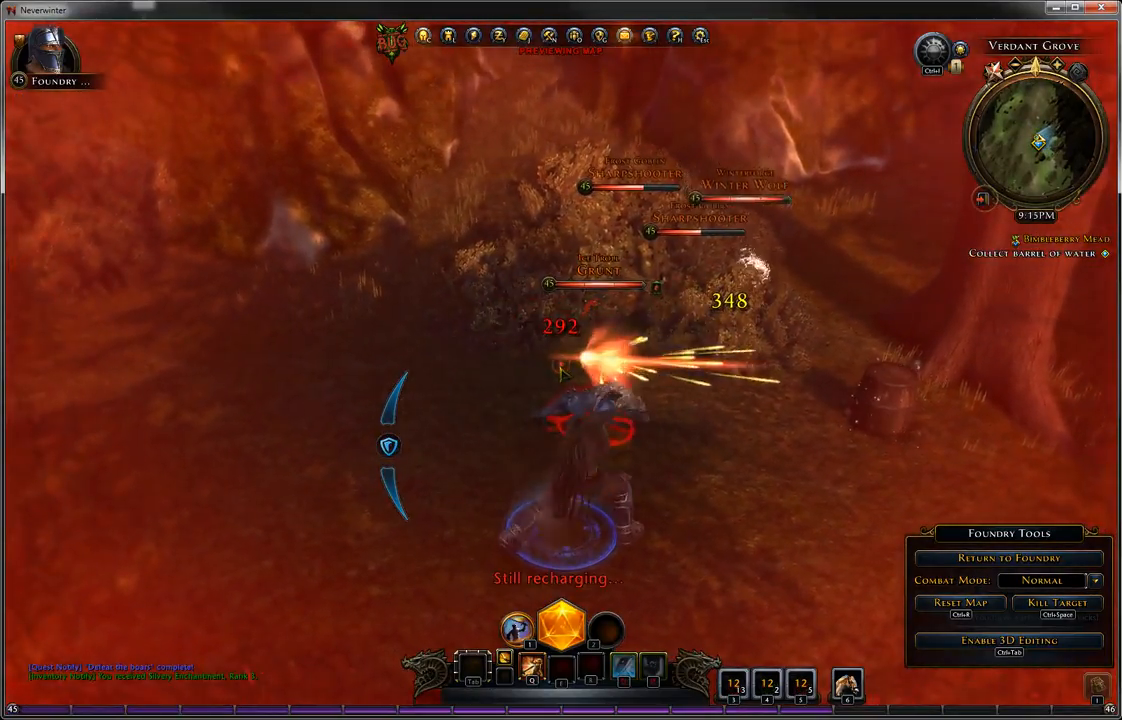
- Use a Potion of Healing and finish off the remaining wolves with Kill Target
{"action": "key", "text": "3"}
{"action": "left_click", "coordinate": [561, 366]}
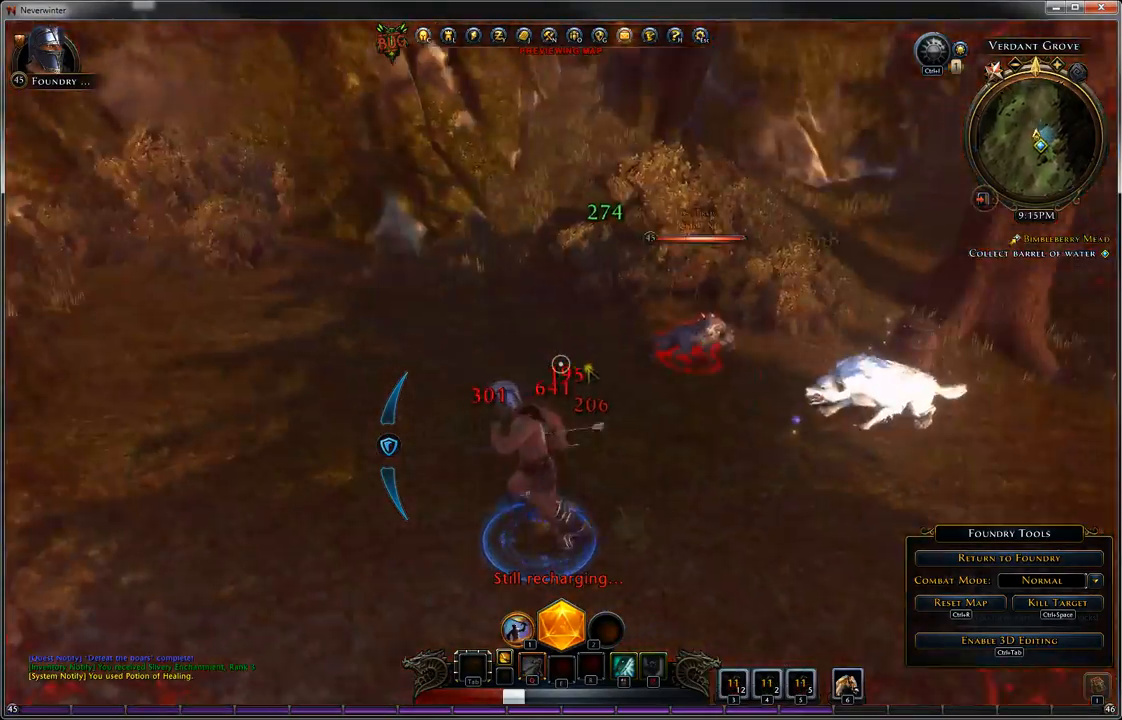
{"action": "key", "text": "s"}
{"action": "key", "text": "ctrl+space"}
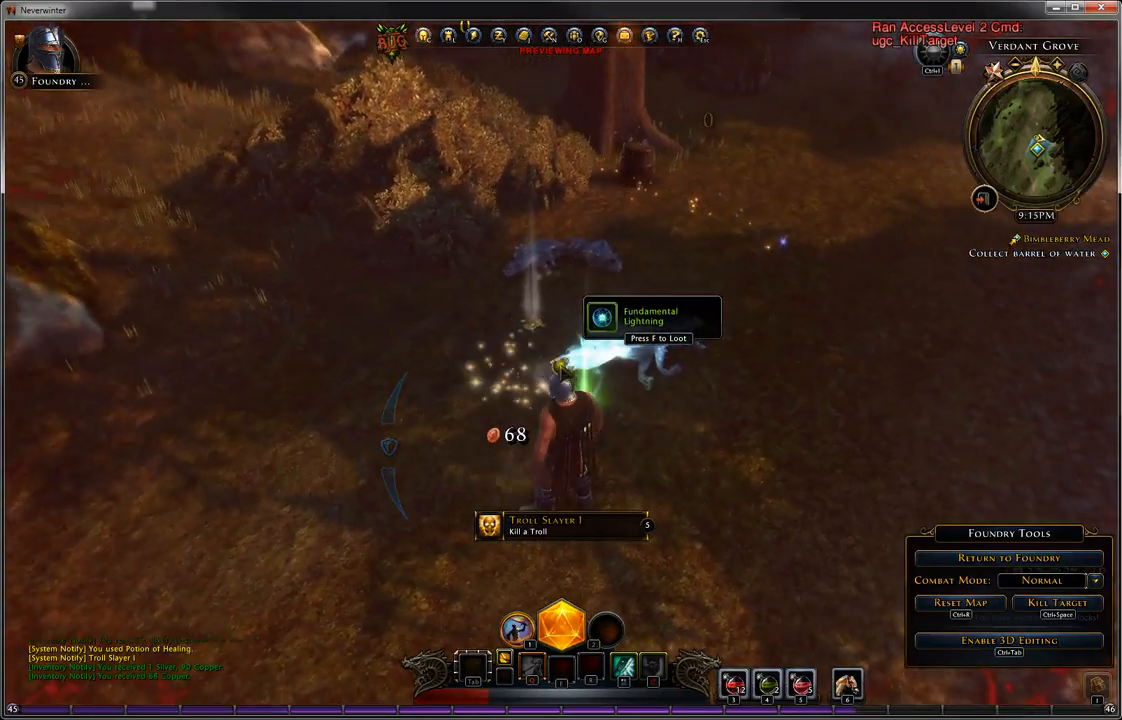
- Loot the Fundamental Lightning from the dead wolves and restore health with another Potion of Healing
{"action": "key", "text": "f"}
{"action": "key", "text": "f"}
{"action": "key", "text": "w"}
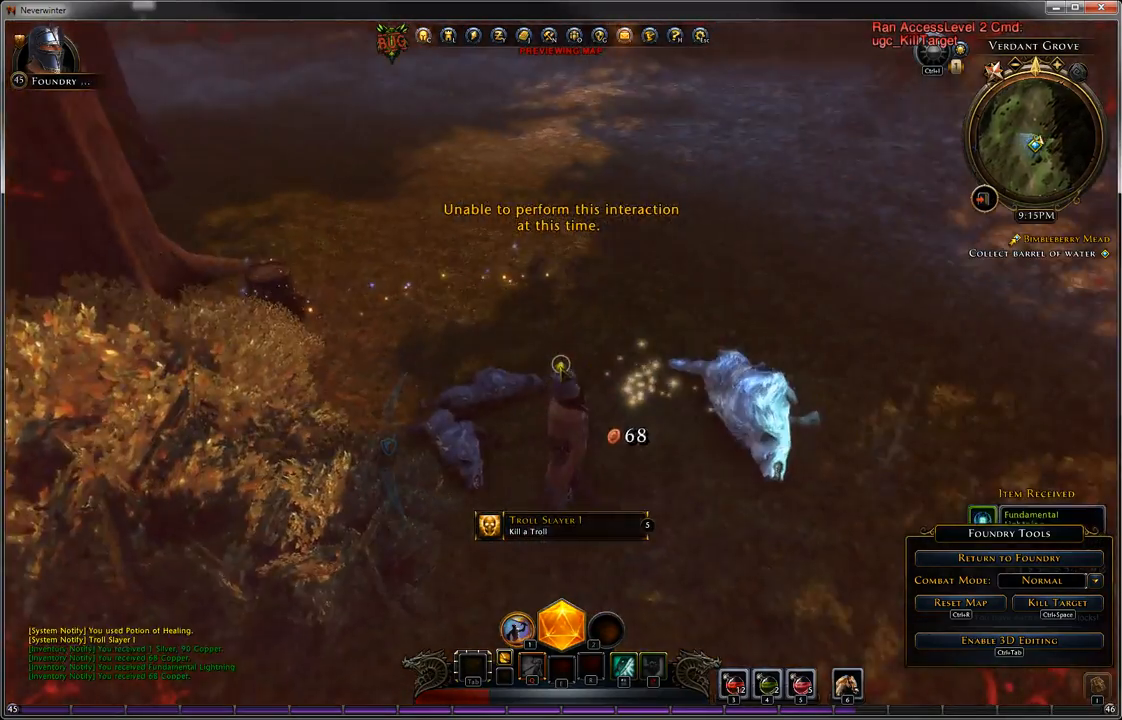
{"action": "key", "text": "s"}
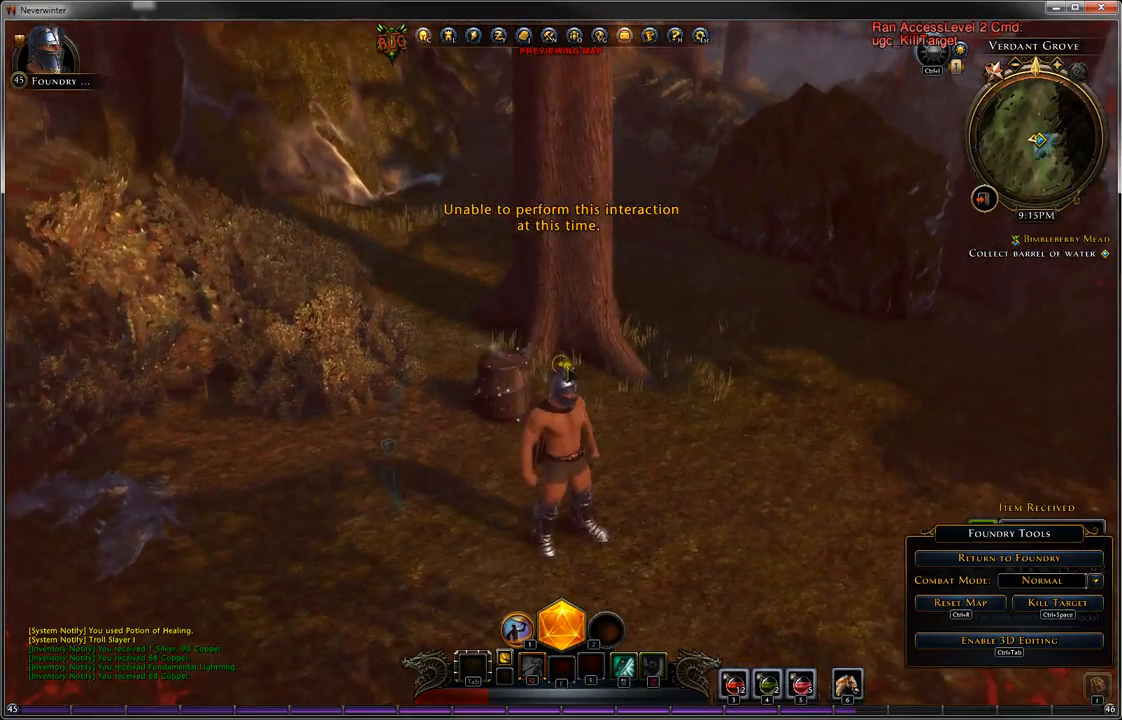
{"action": "key", "text": "1"}
- Interact with the barrel beside the tree and take the Barrel of Water
{"action": "key", "text": "w"}
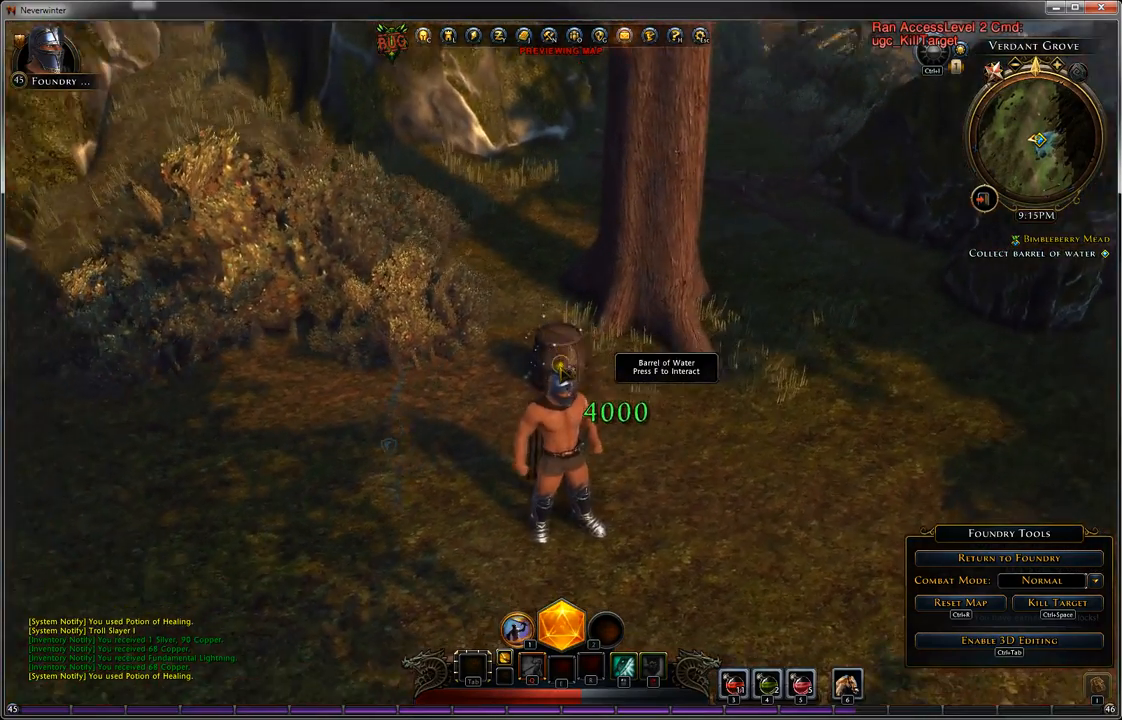
{"action": "key", "text": "f"}
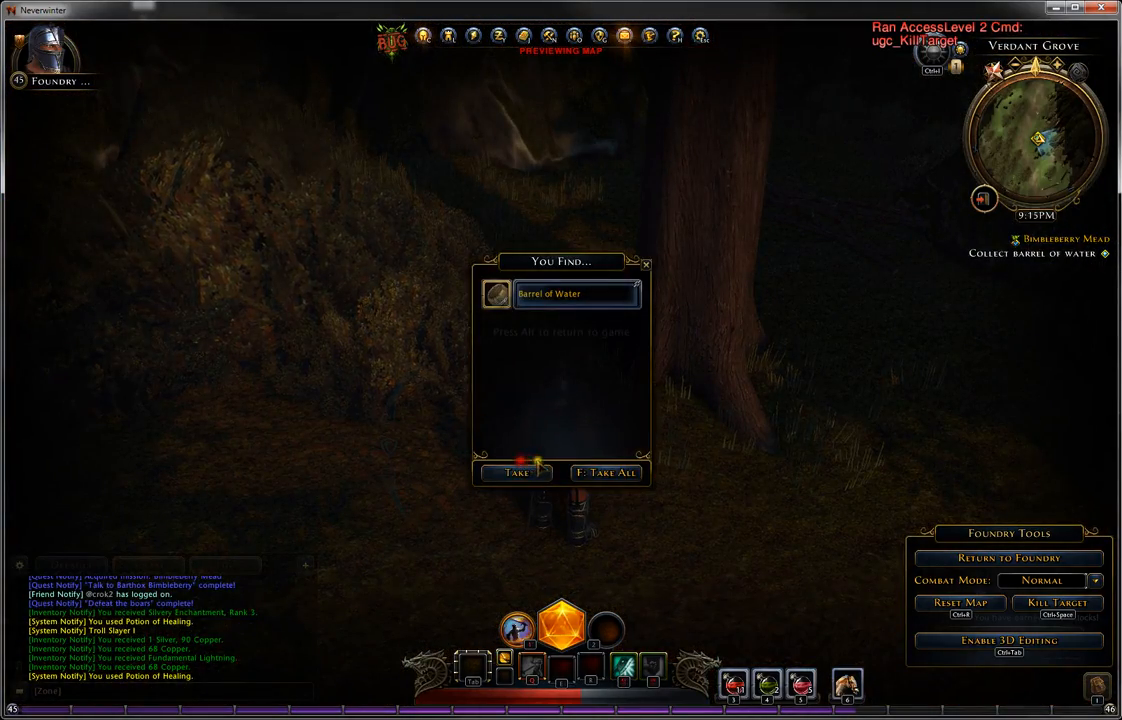
{"action": "left_click", "coordinate": [535, 467]}
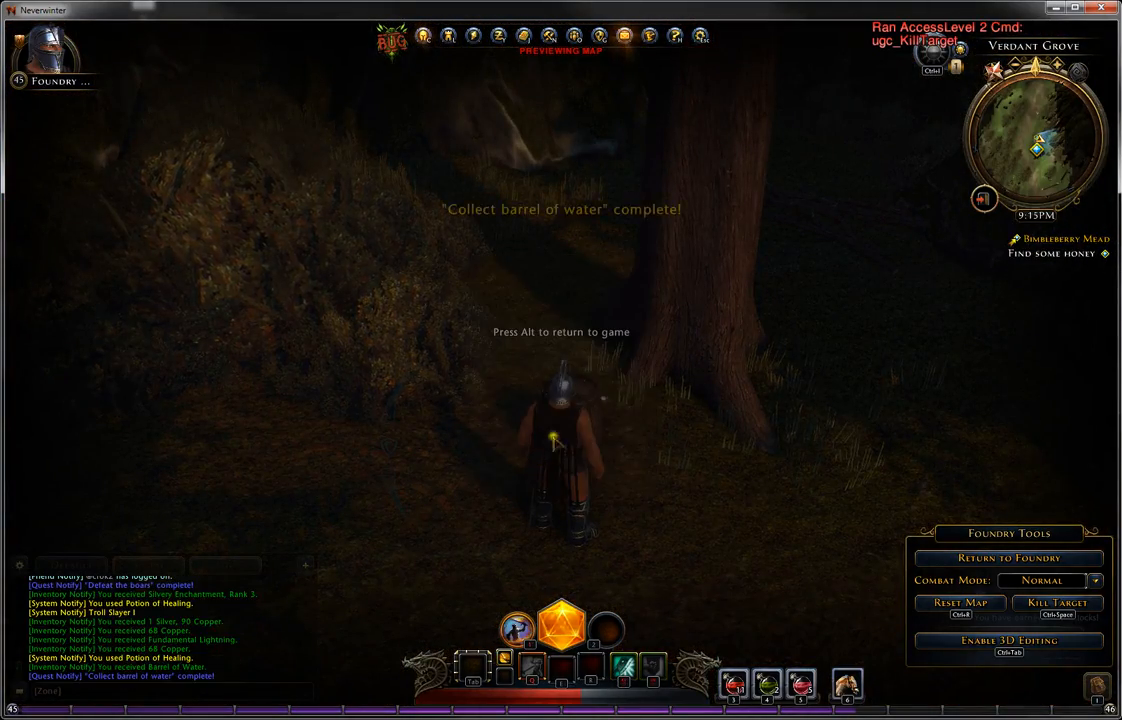
- Follow the quest trail to the beehive on the tree and take the Honey
{"action": "key", "text": "w"}
{"action": "key", "text": "w"}
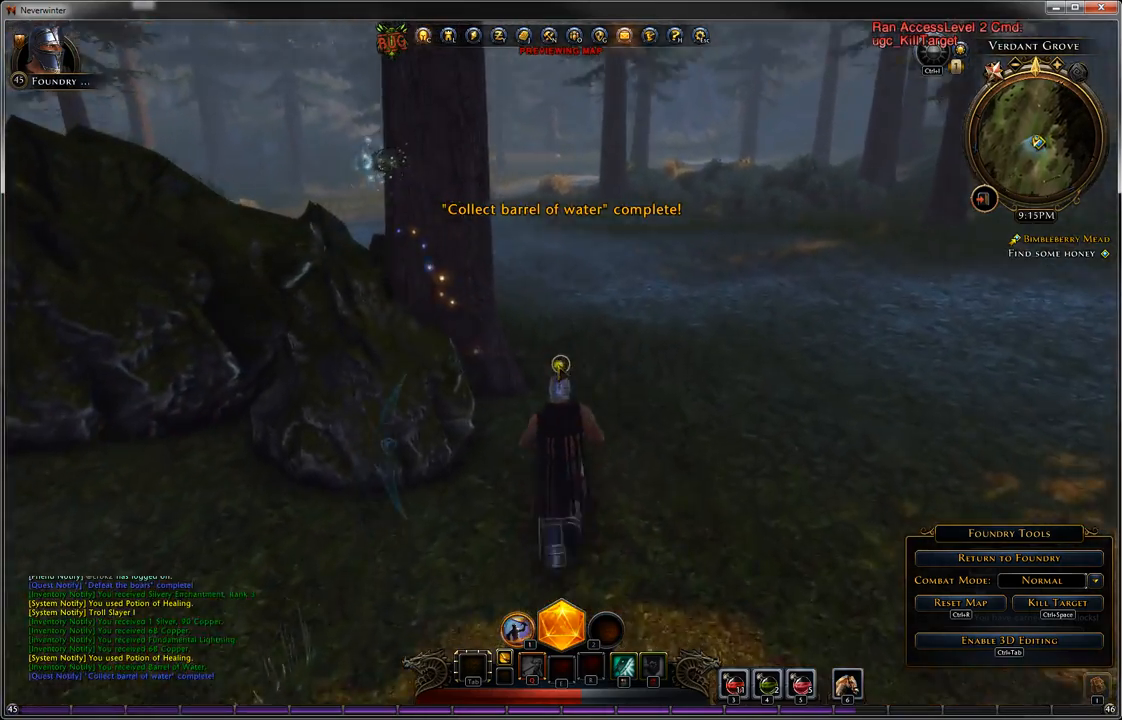
{"action": "key", "text": "f"}
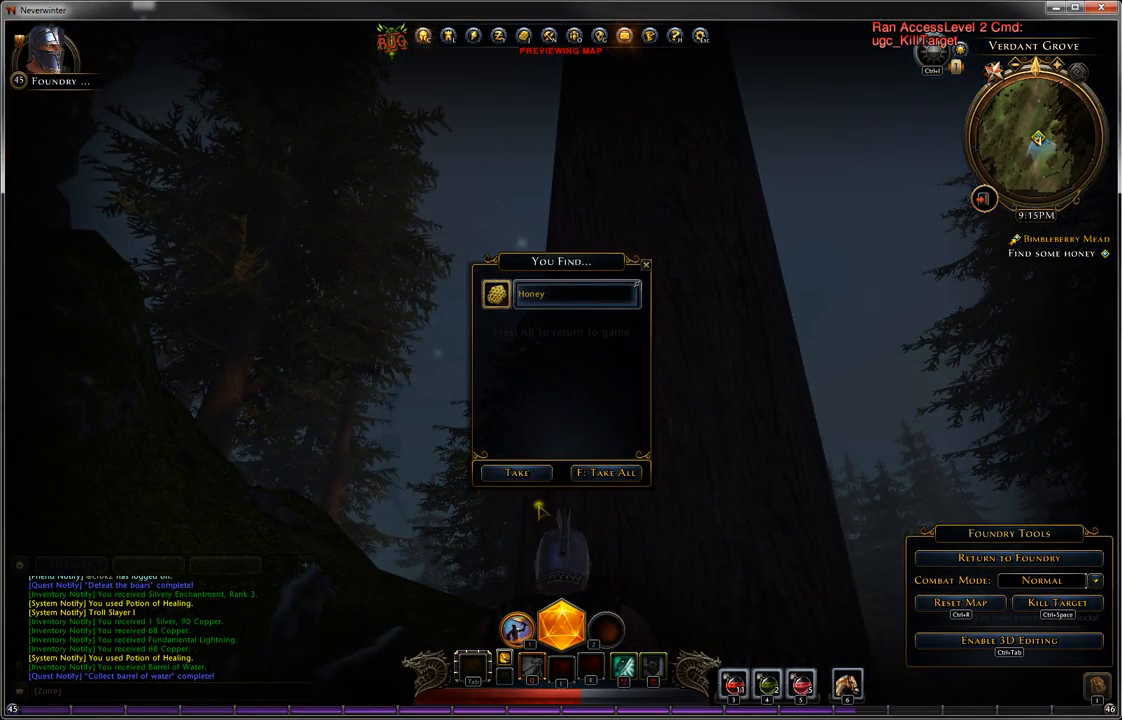
{"action": "left_click", "coordinate": [518, 473]}
- Follow the quest trail from the beehive to the Bimbleberry bush and try to take the Bimbleberries
{"action": "key", "text": "w"}
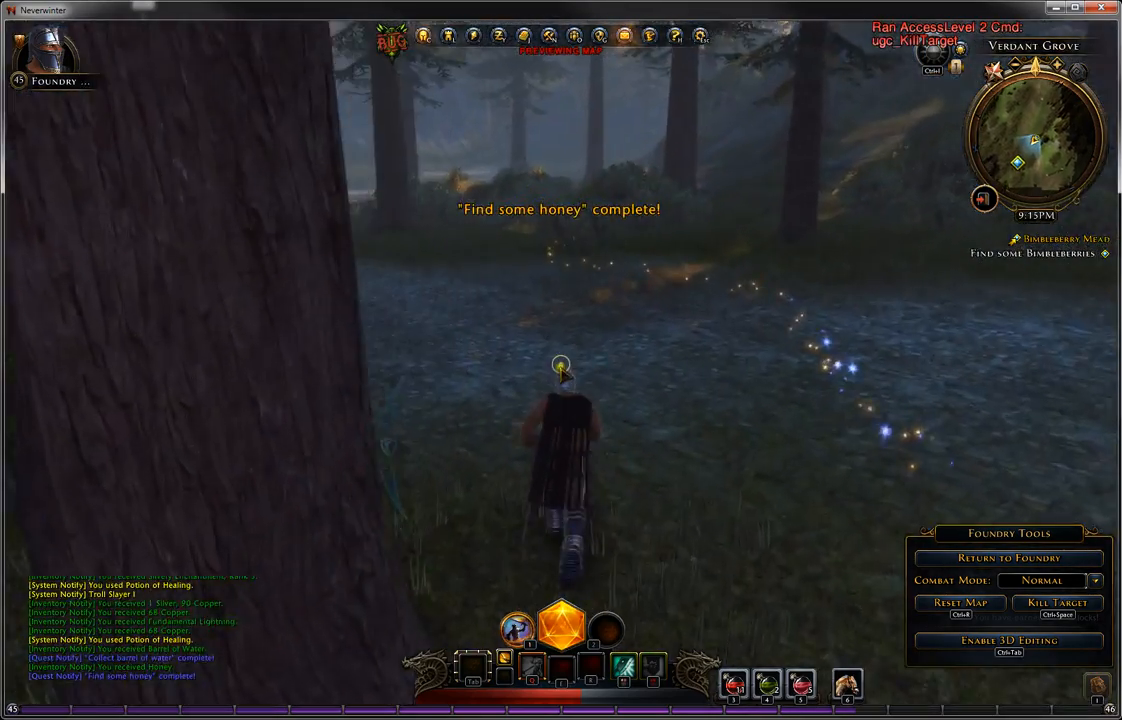
{"action": "key", "text": "w"}
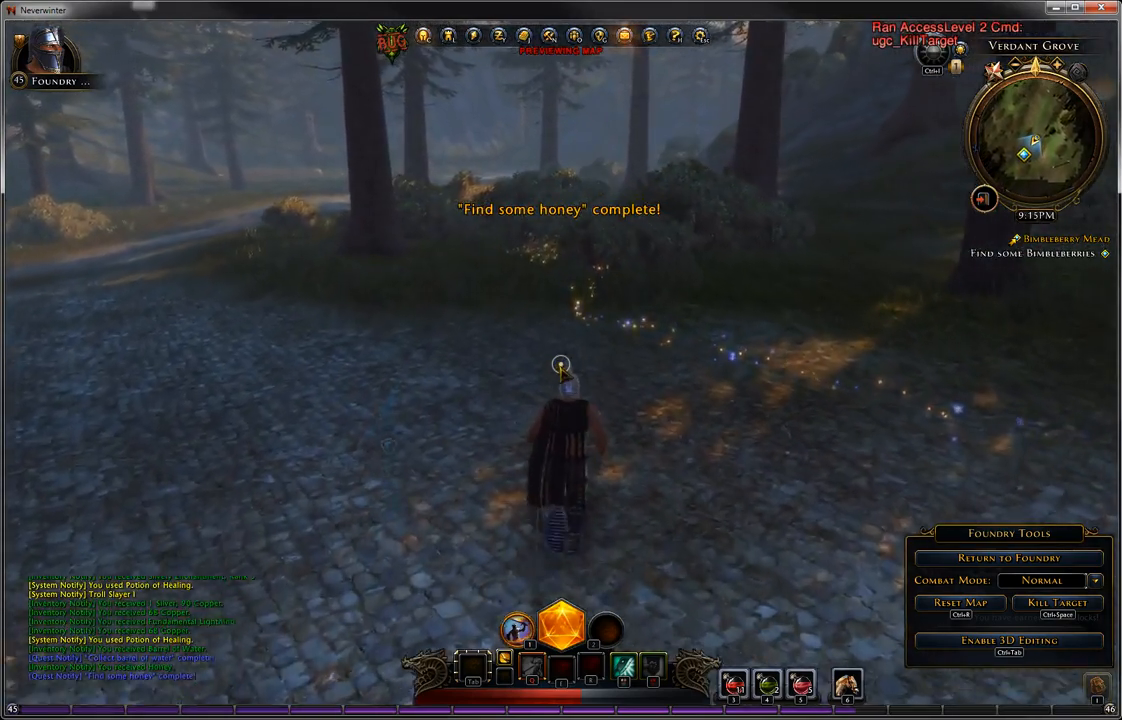
{"action": "key", "text": "w"}
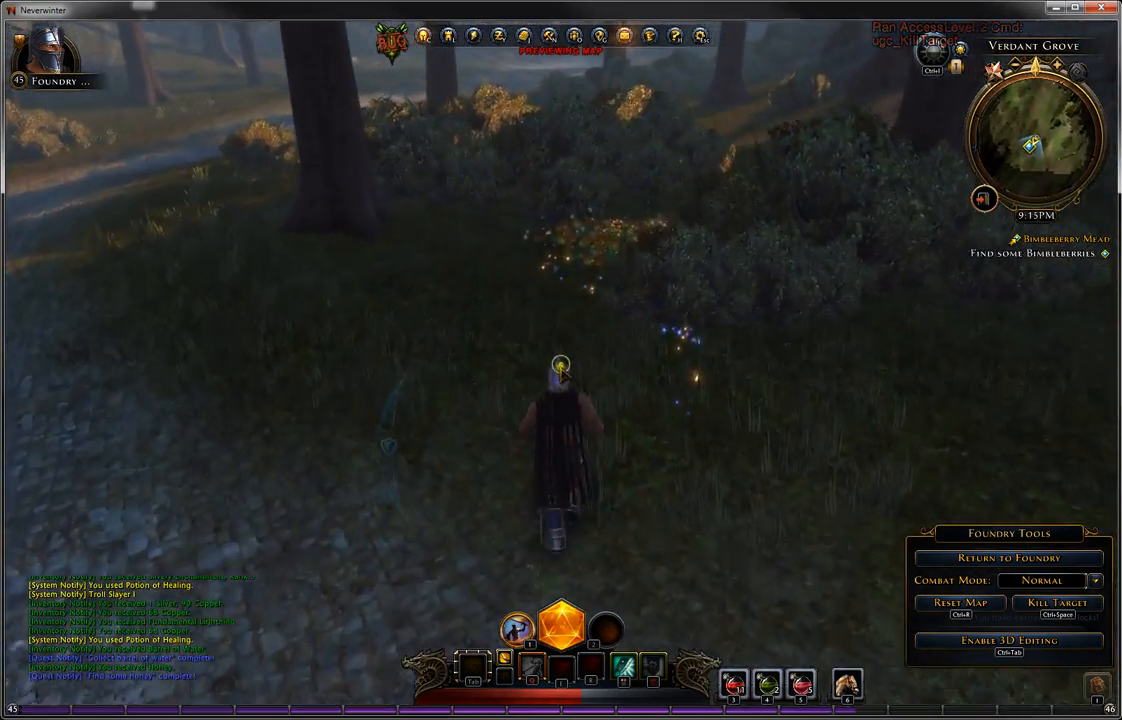
{"action": "key", "text": "w"}
{"action": "key", "text": "f"}
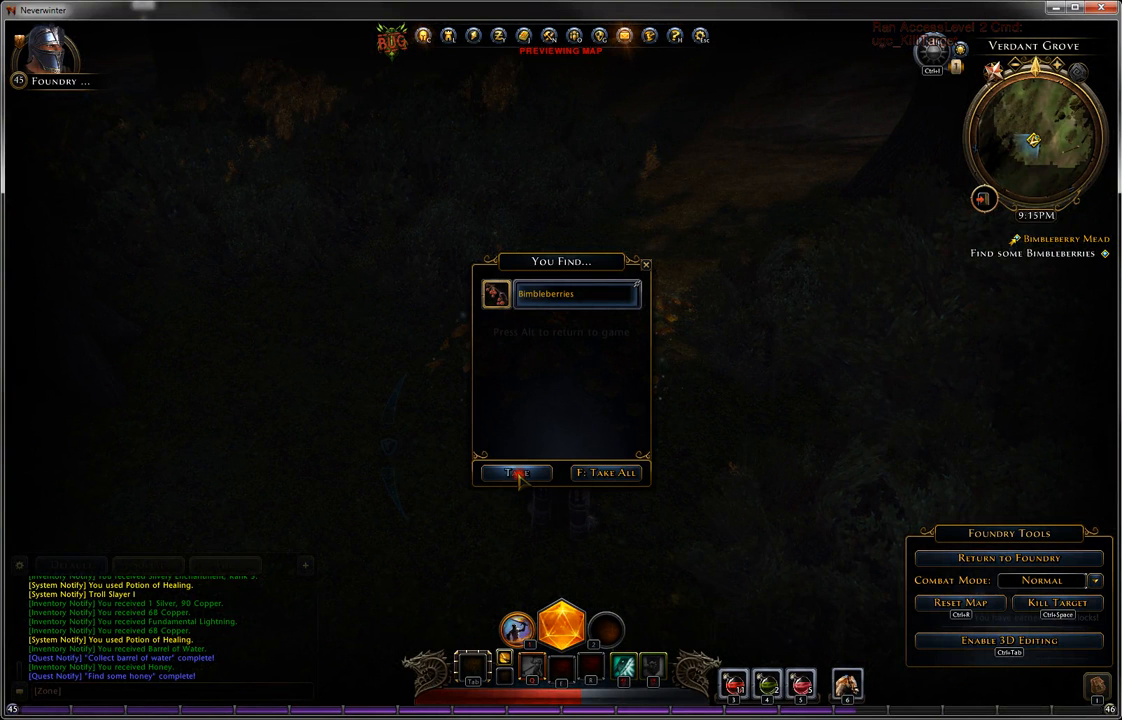
{"action": "left_click", "coordinate": [516, 474]}
- Permanently discard an Unidentified Item from the Adventurer's Satchel and take the Bimbleberries
{"action": "key", "text": "i"}
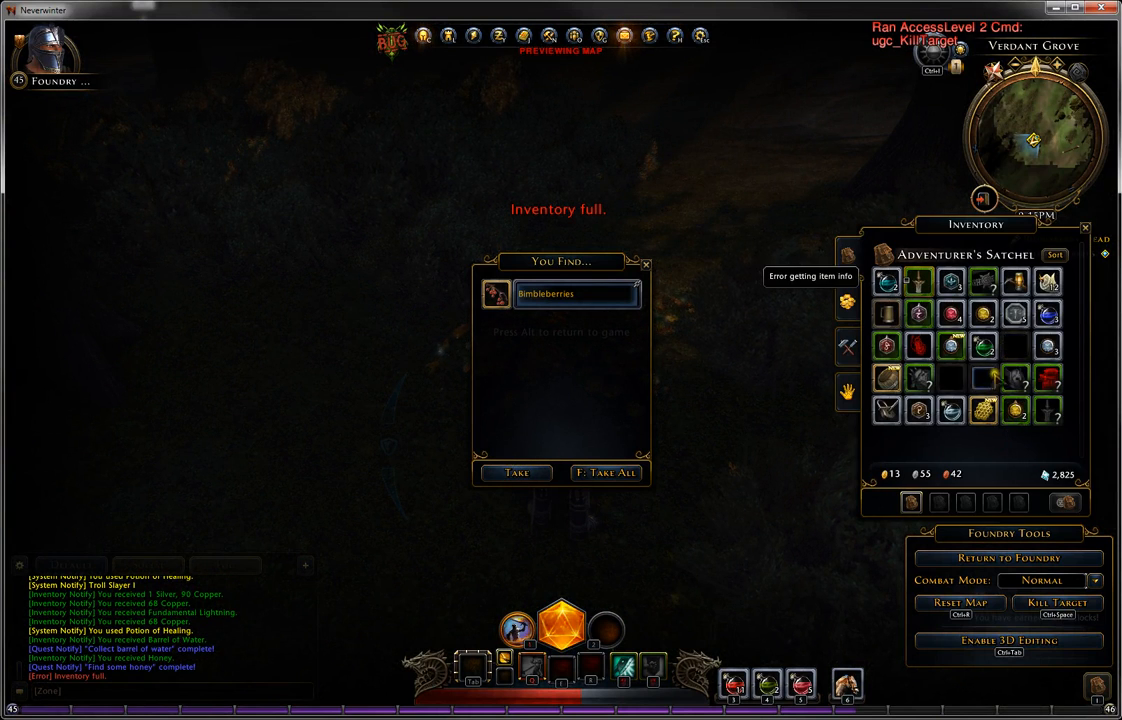
{"action": "left_click_drag", "start_coordinate": [1015, 378], "coordinate": [786, 193]}
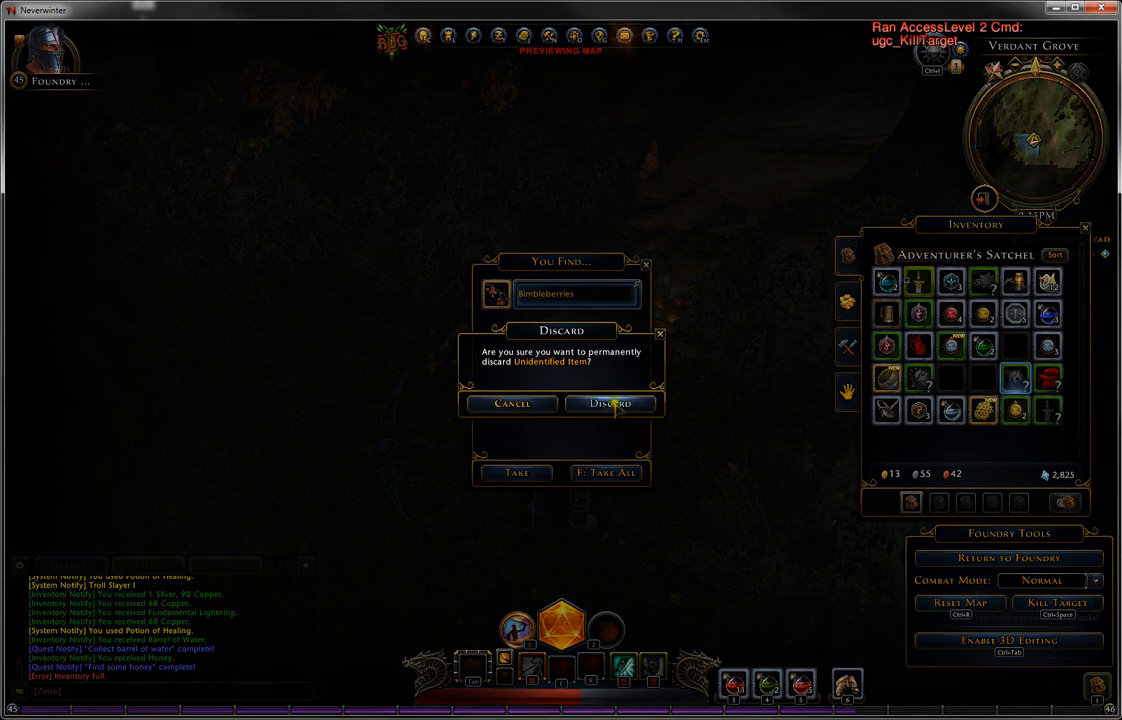
{"action": "left_click", "coordinate": [612, 403]}
{"action": "left_click", "coordinate": [1086, 230]}
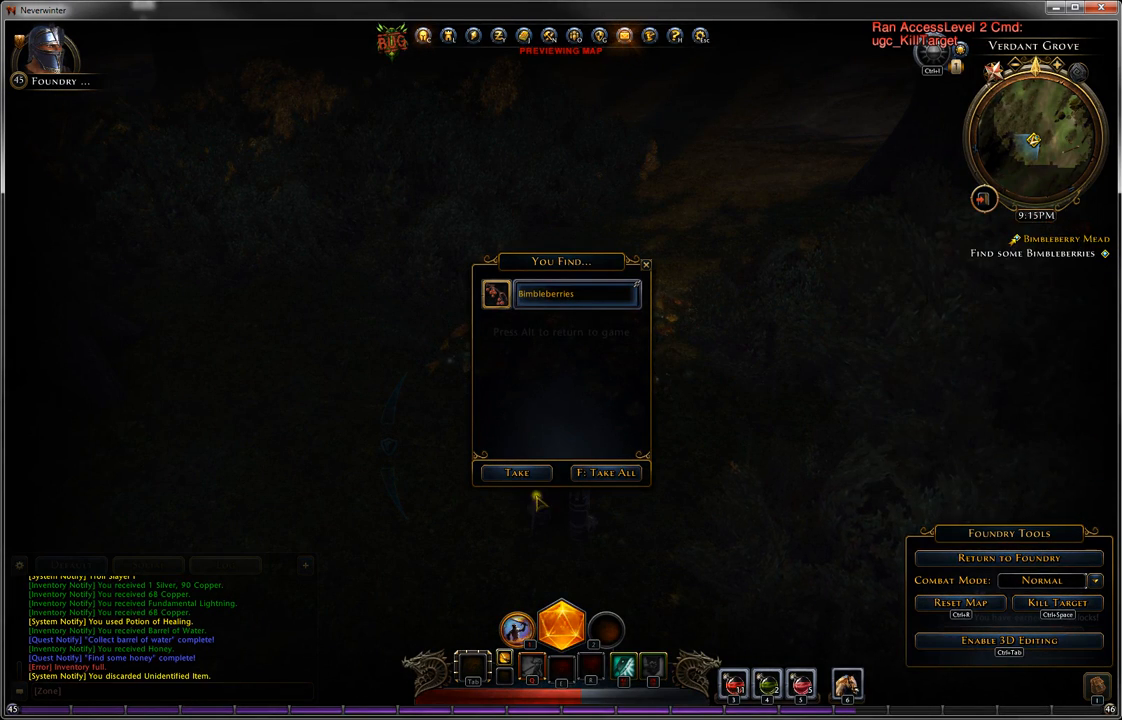
{"action": "left_click", "coordinate": [517, 473]}
- Check the item descriptions of the Bimbleberries and the Barrel of Water in the inventory
{"action": "key", "text": "w"}
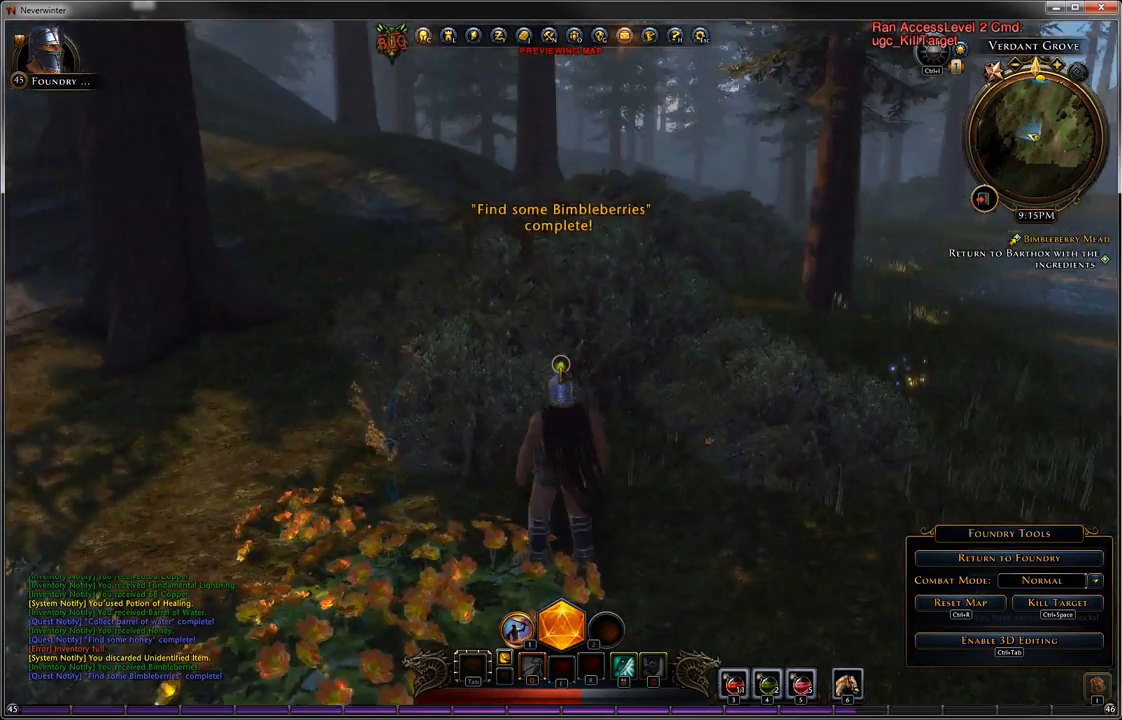
{"action": "key", "text": "i"}
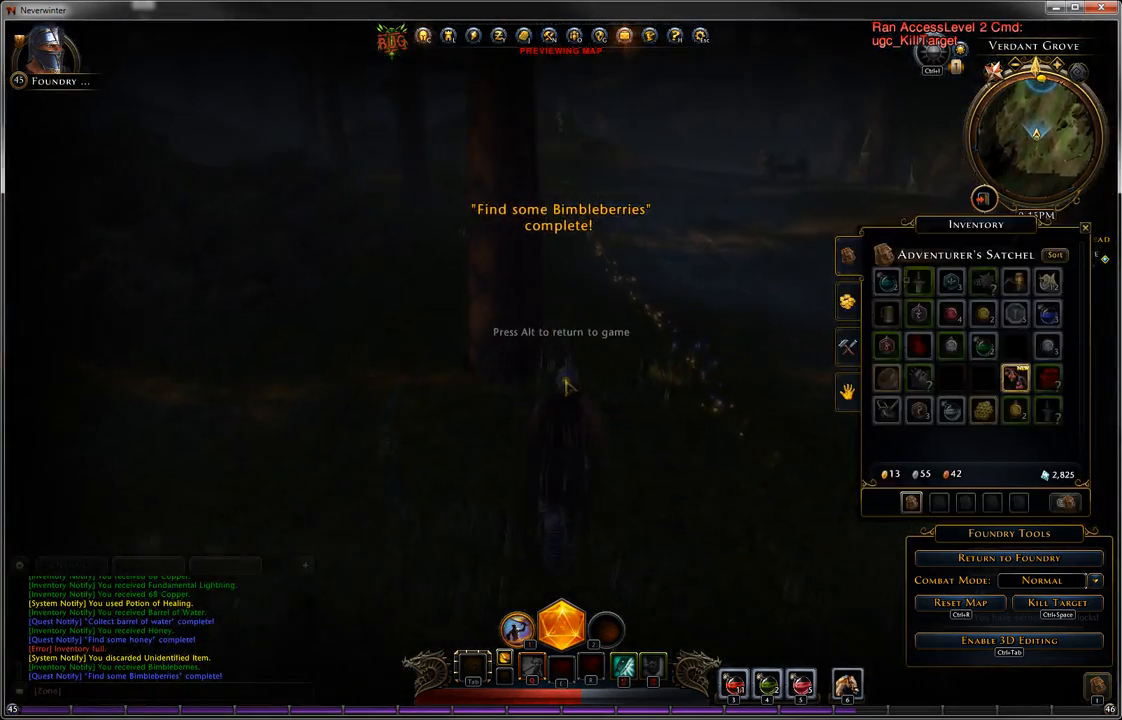
{"action": "mouse_move", "coordinate": [1013, 380]}
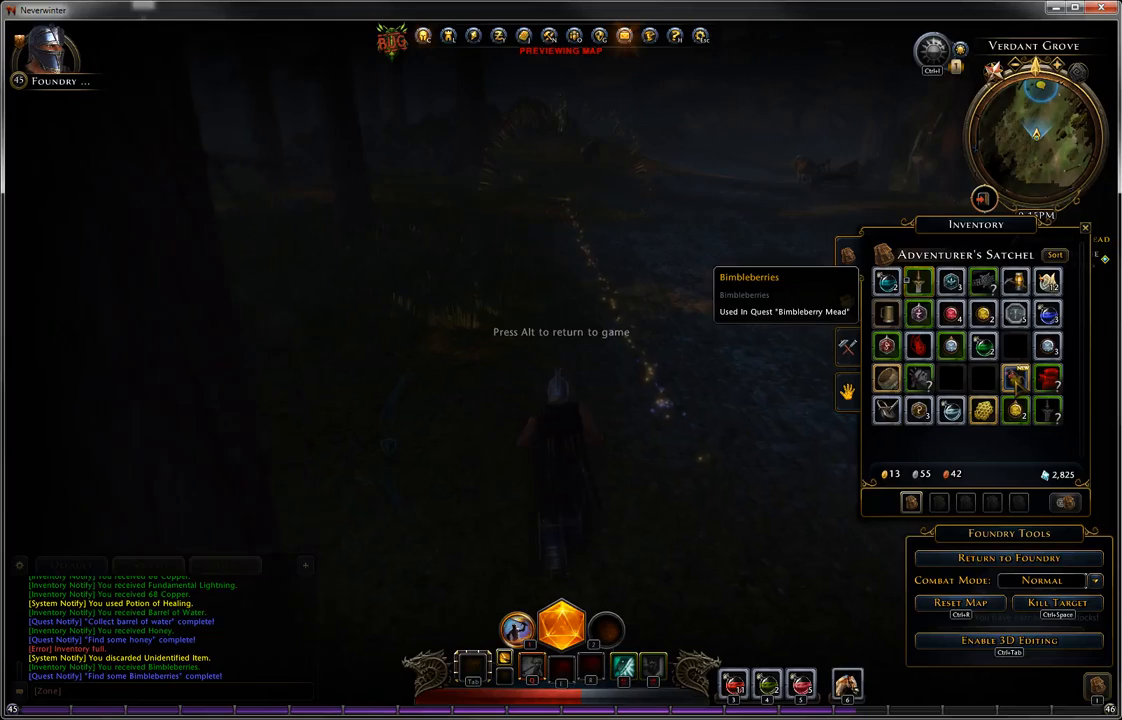
{"action": "mouse_move", "coordinate": [884, 378]}
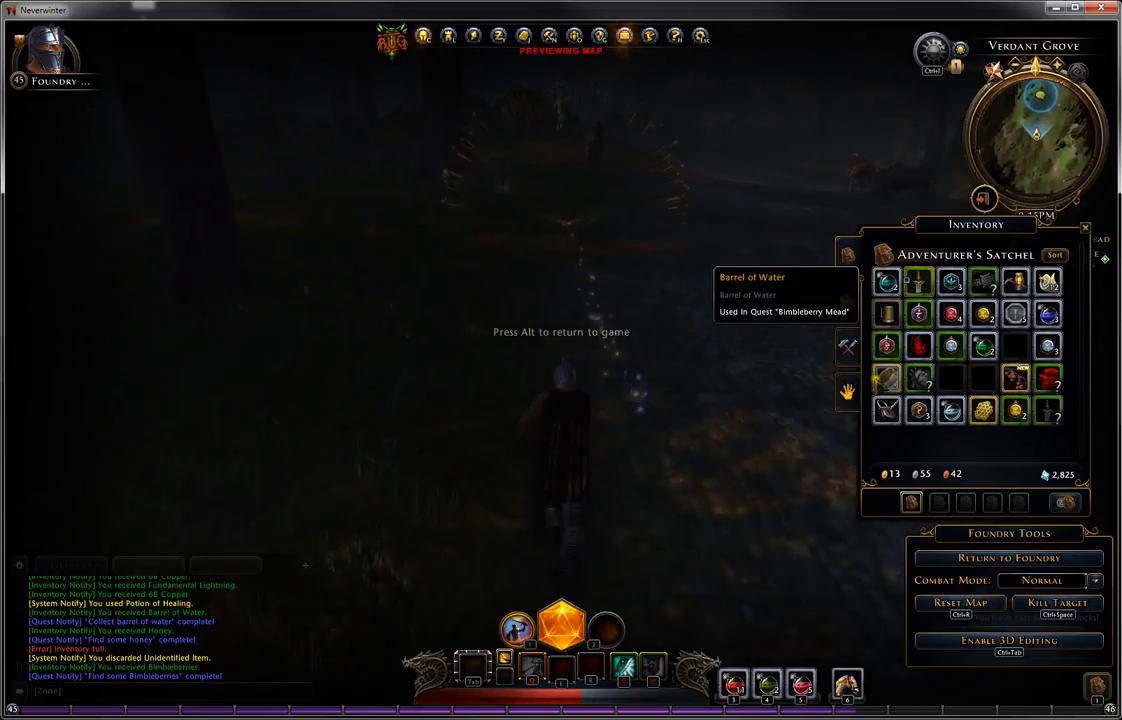
{"action": "left_click", "coordinate": [1085, 228]}
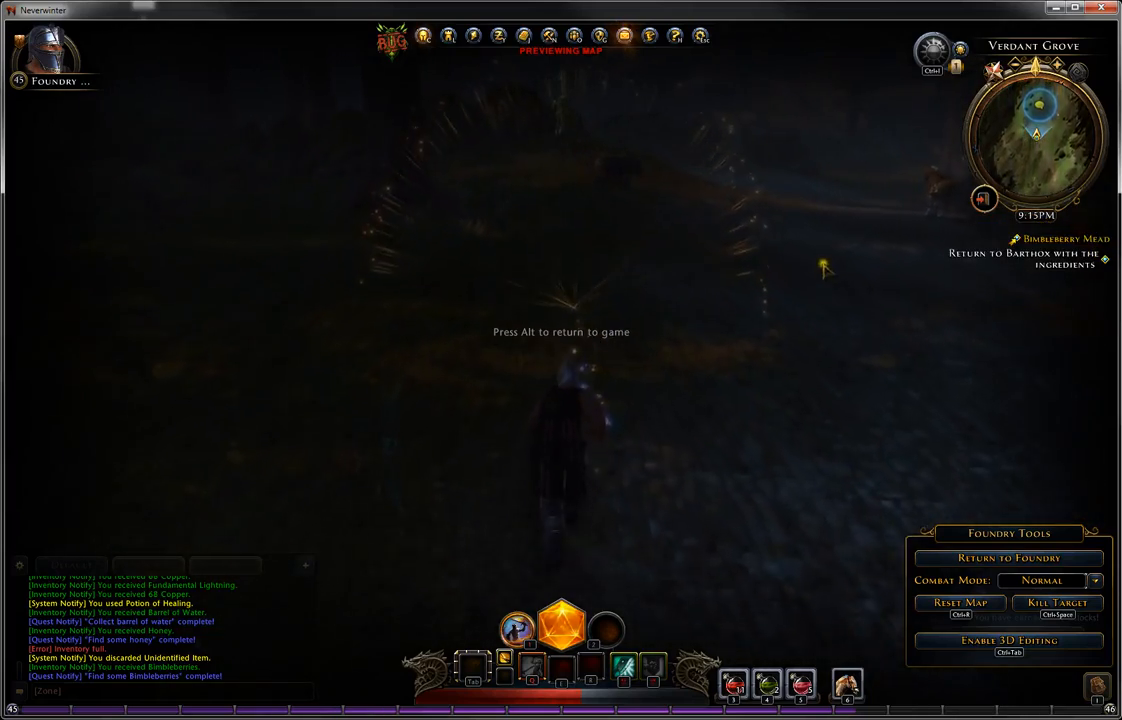
- Return to Barthox Bimbleberry past the Belly Bear and answer that the ingredients are ready to make mead
{"action": "key", "text": "alt"}
{"action": "key", "text": "w"}
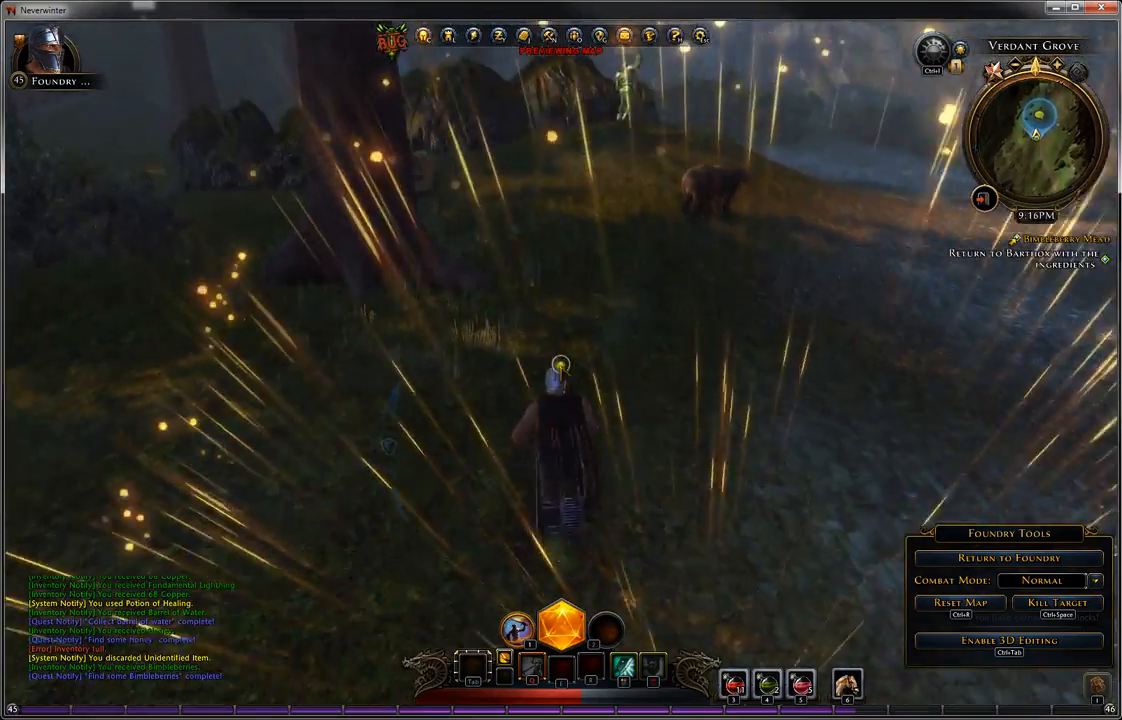
{"action": "key", "text": "w"}
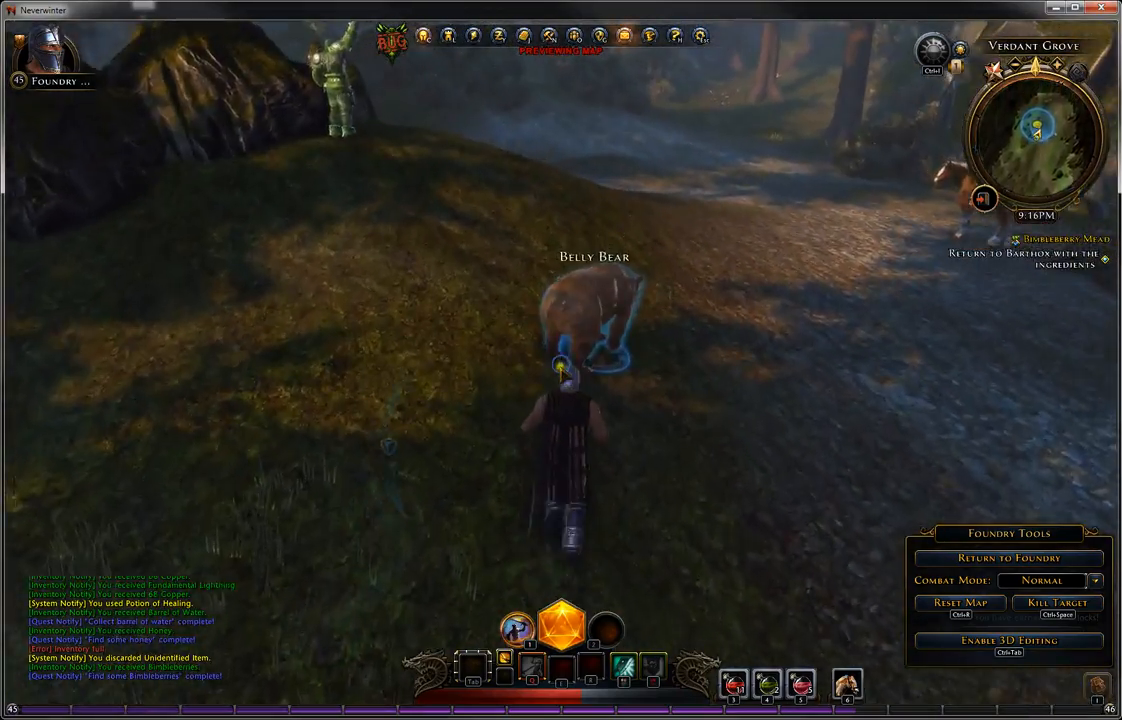
{"action": "key", "text": "w"}
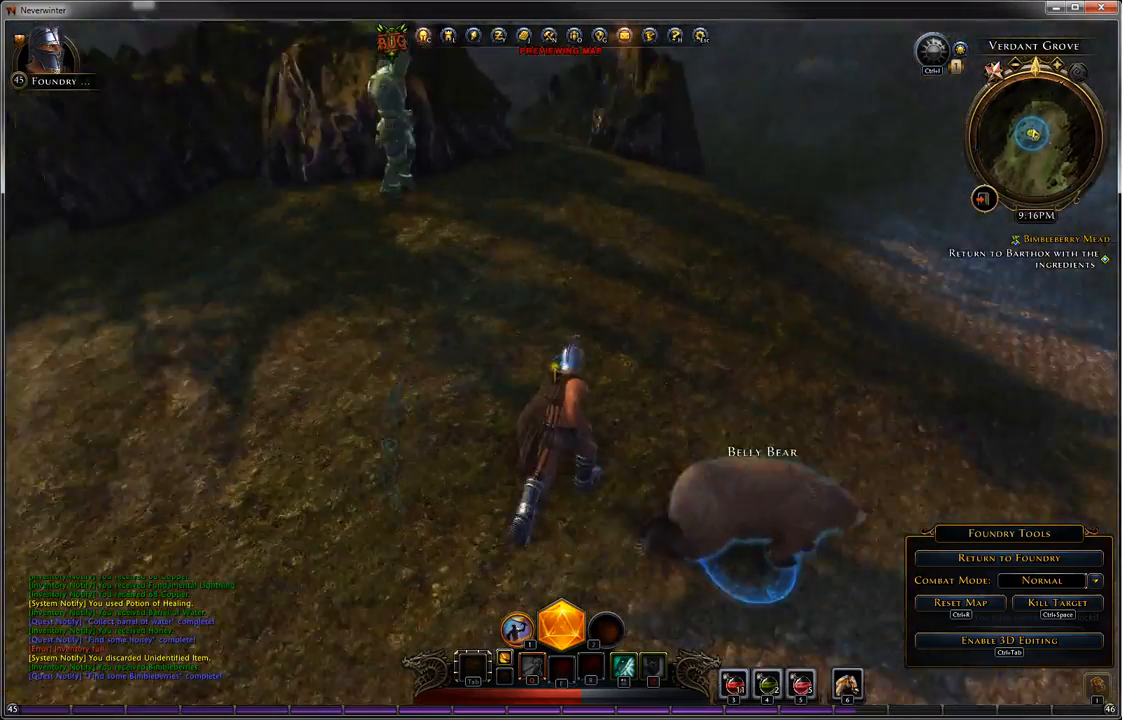
{"action": "key", "text": "w"}
{"action": "key", "text": "f"}
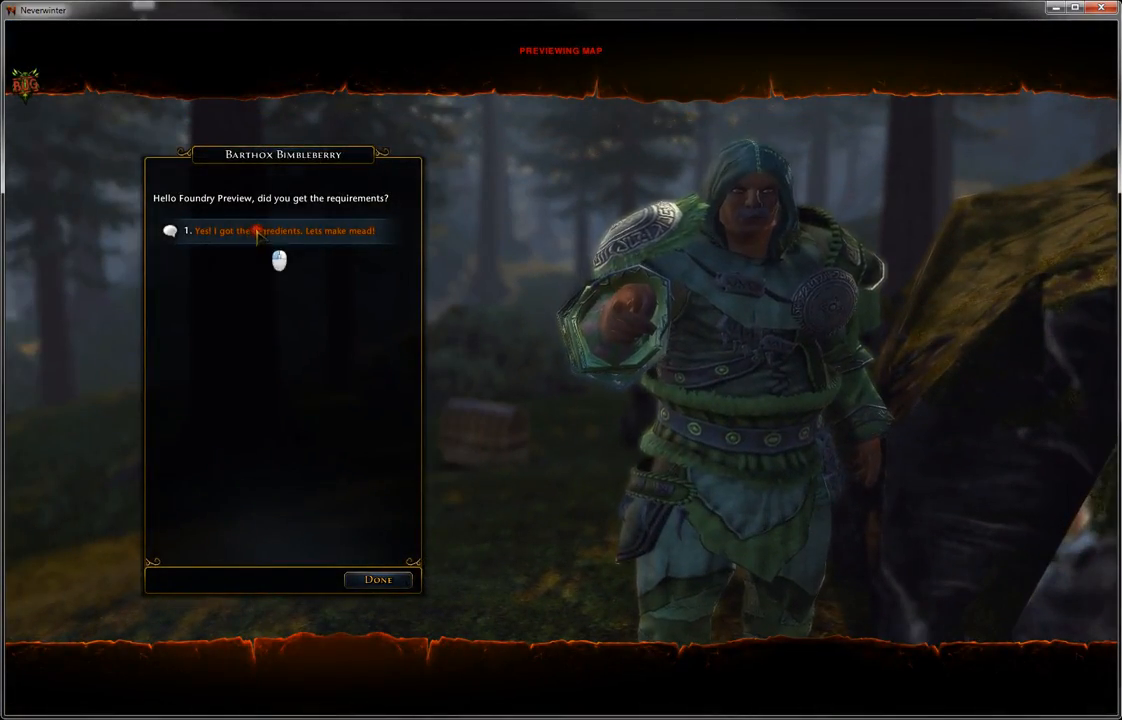
{"action": "left_click", "coordinate": [257, 232]}
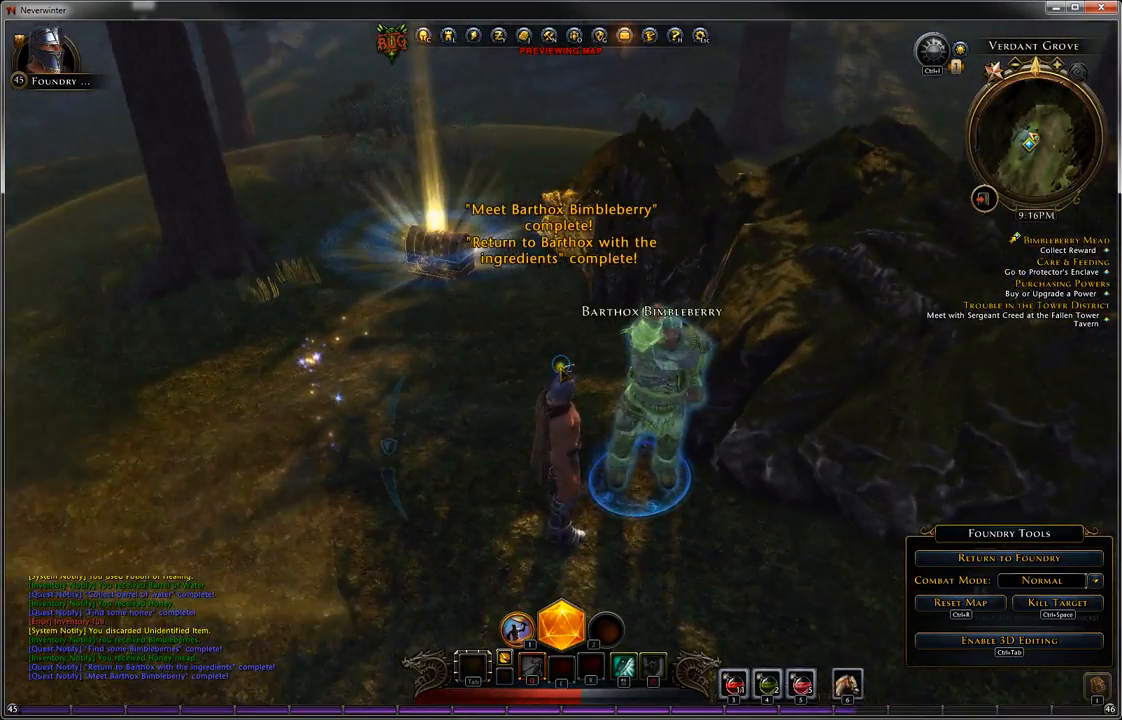
- Try to move the Honey mead from the Overflow Bag into an empty slot of the Adventurer's Satchel
{"action": "key", "text": "i"}
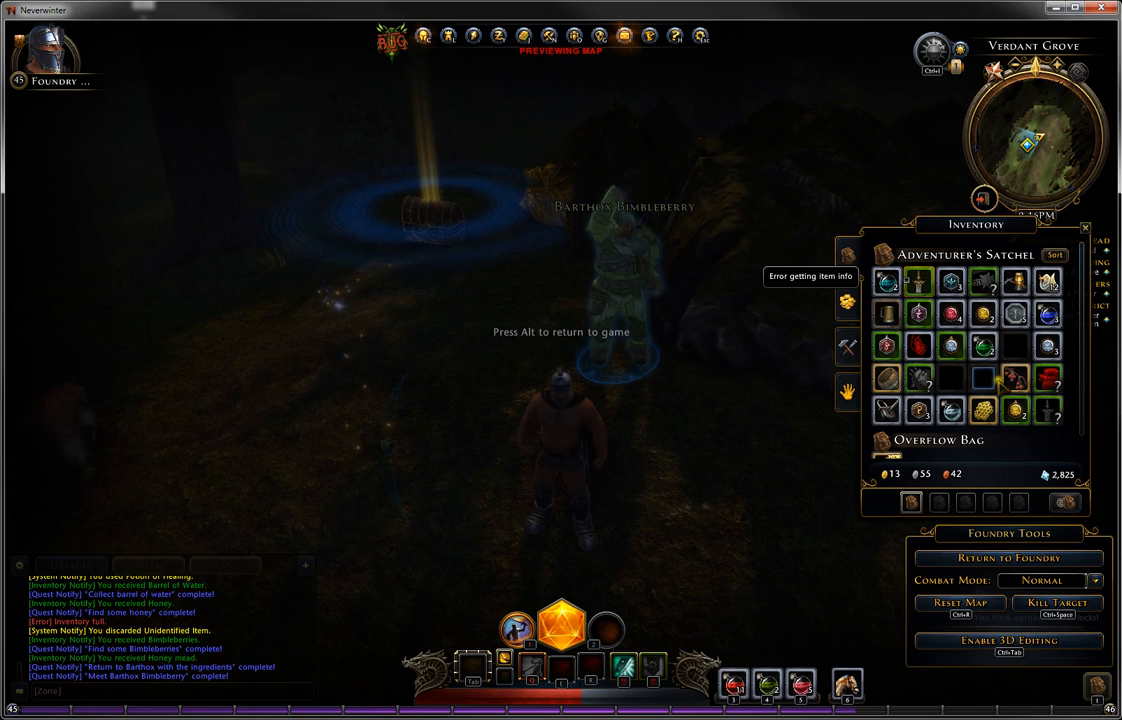
{"action": "scroll", "coordinate": [995, 382], "scroll_direction": "down", "scroll_amount": 1}
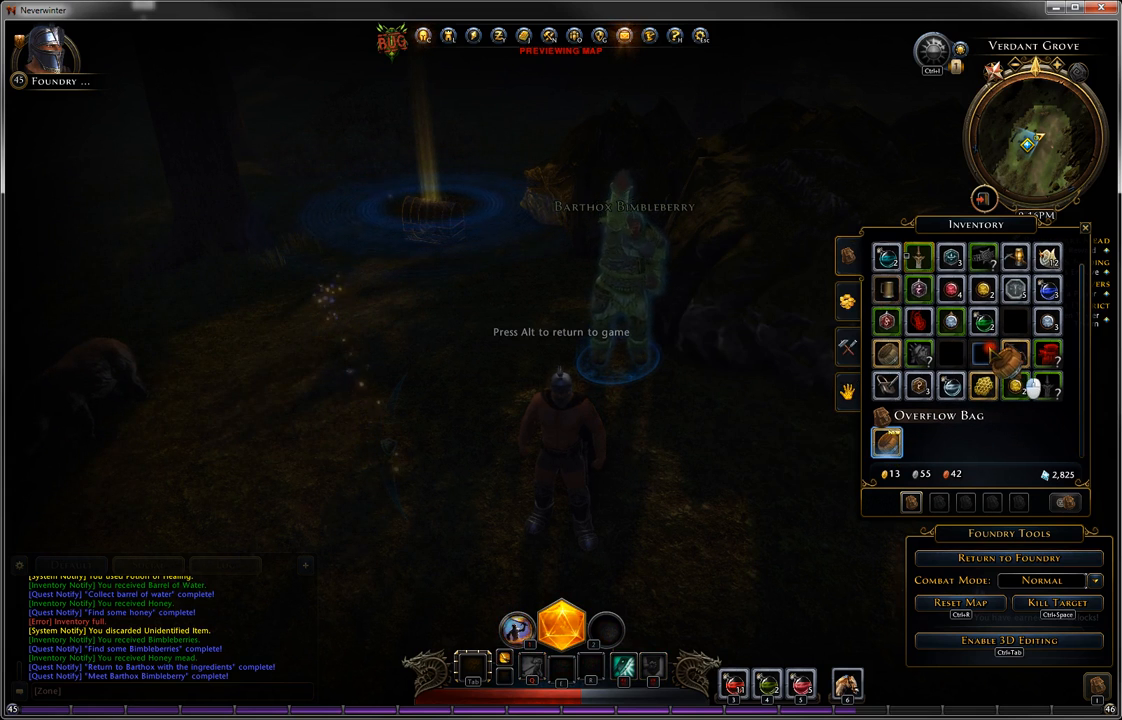
{"action": "left_click_drag", "start_coordinate": [984, 350], "coordinate": [978, 353]}
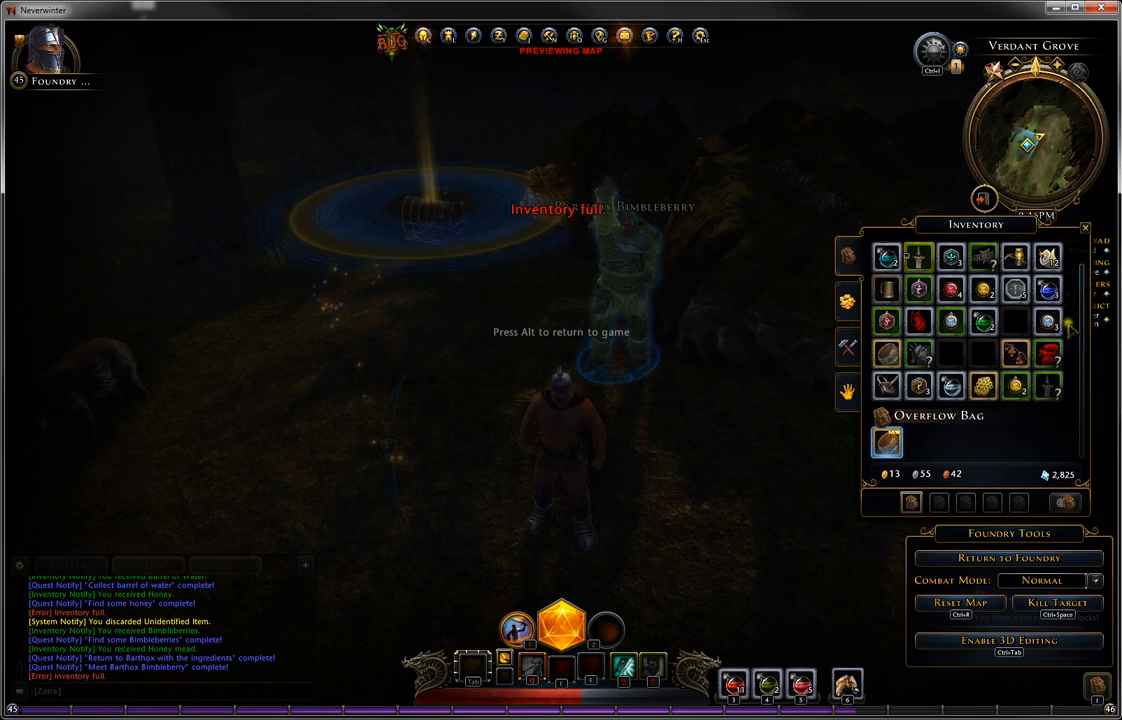
{"action": "left_click", "coordinate": [1086, 228]}
{"action": "key", "text": "alt"}
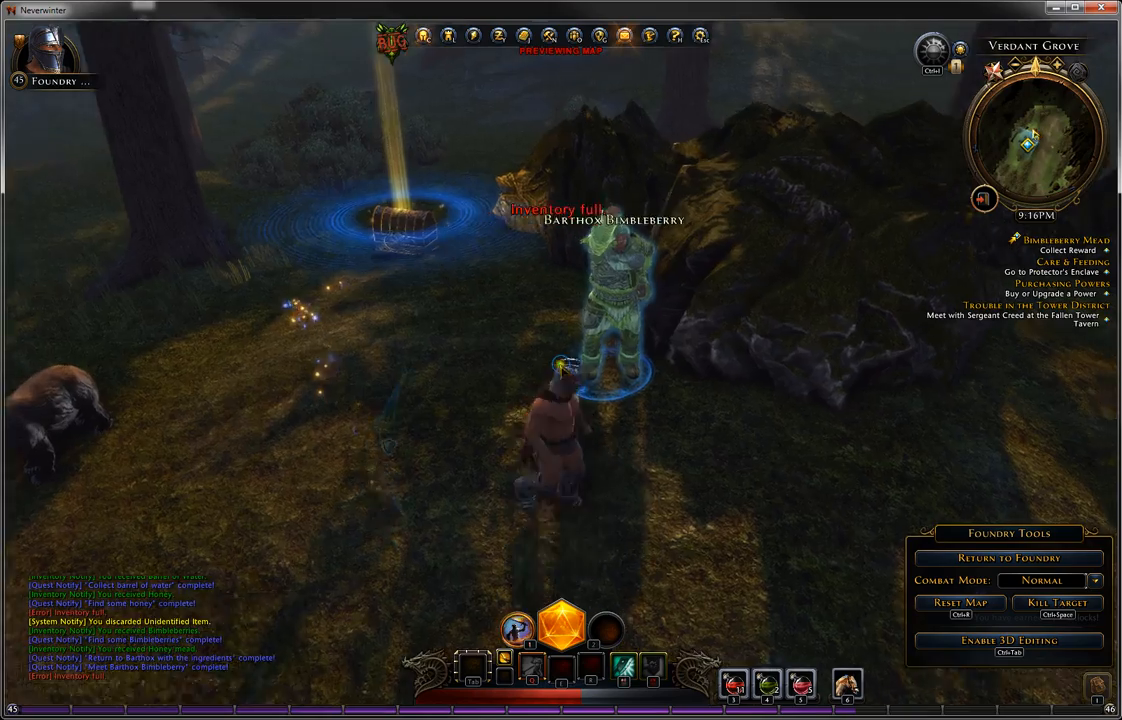
- Open the quest reward treasure chest and try to accept its Unidentified Item
{"action": "key", "text": "w"}
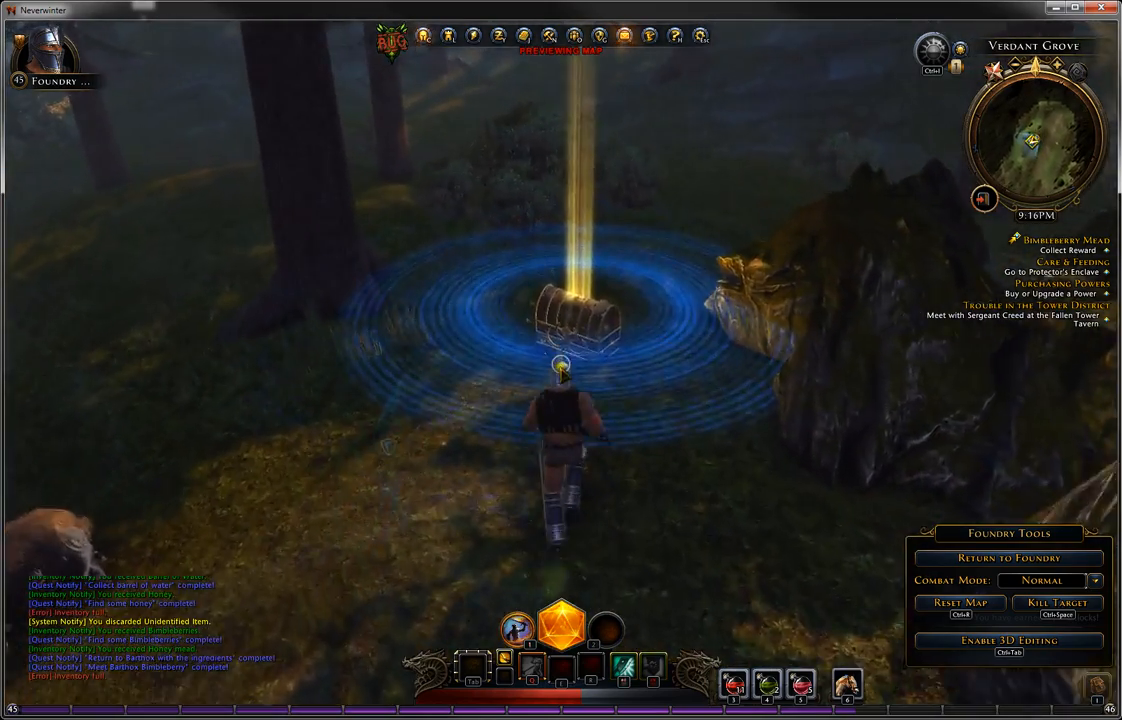
{"action": "key", "text": "f"}
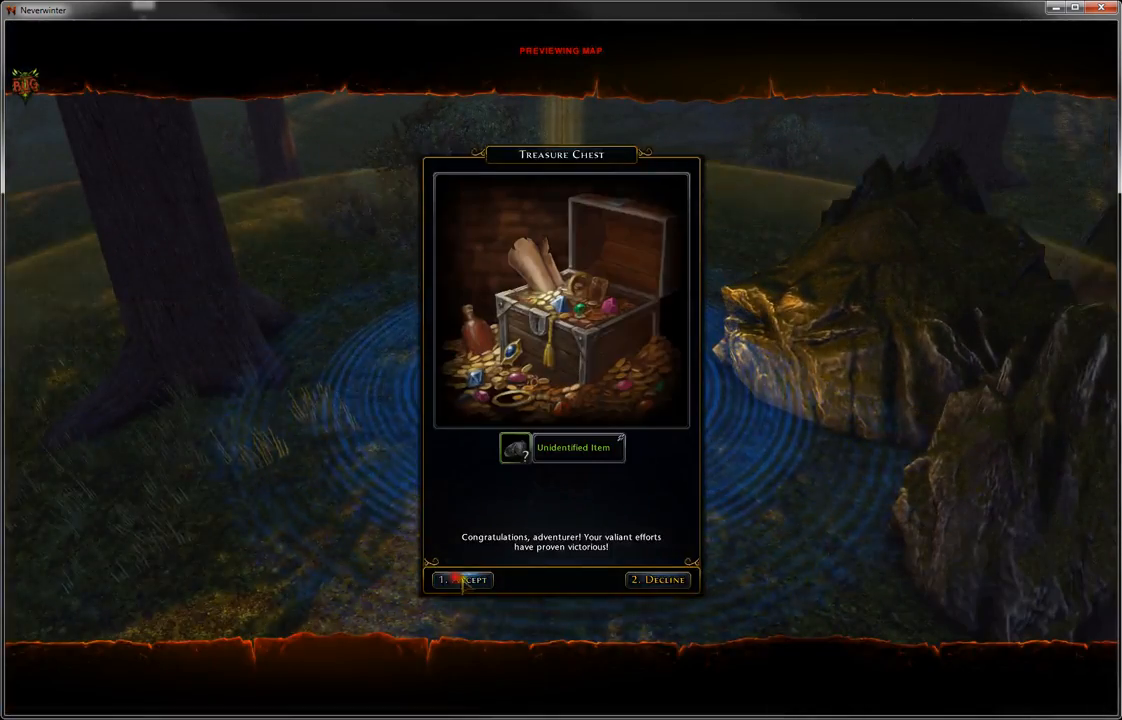
{"action": "left_click", "coordinate": [462, 579]}
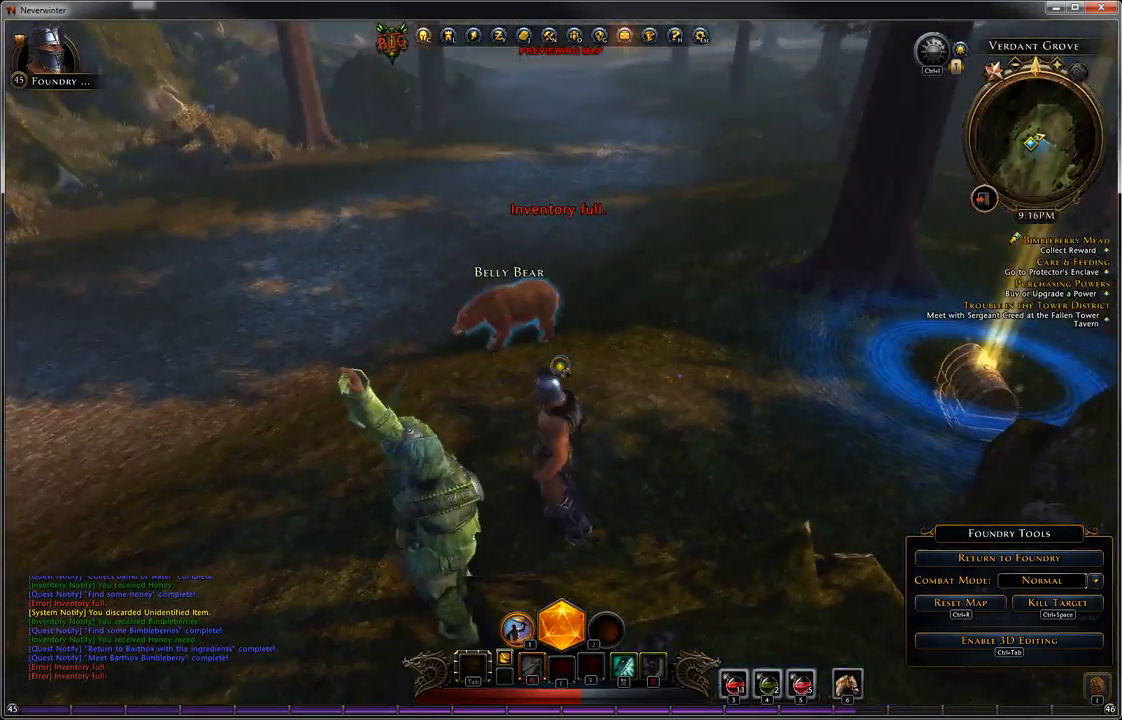
- End the map preview and return to the Foundry editor
{"action": "key", "text": "alt"}
{"action": "left_click", "coordinate": [1030, 557]}
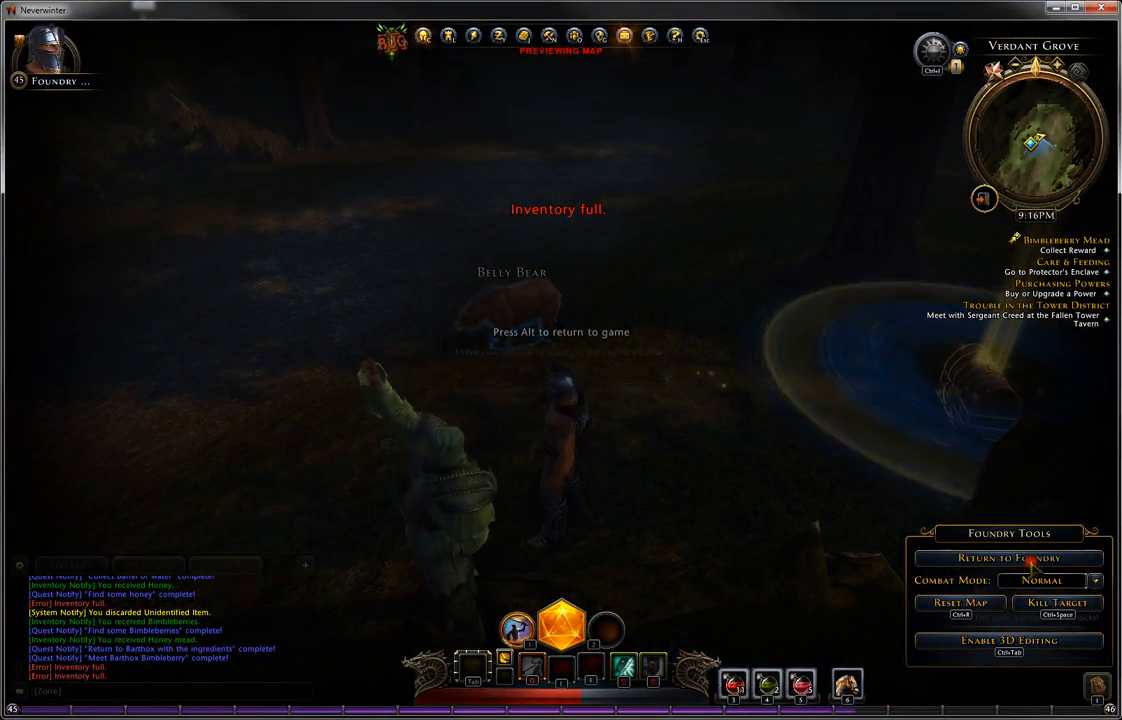
{"action": "left_click", "coordinate": [596, 398]}
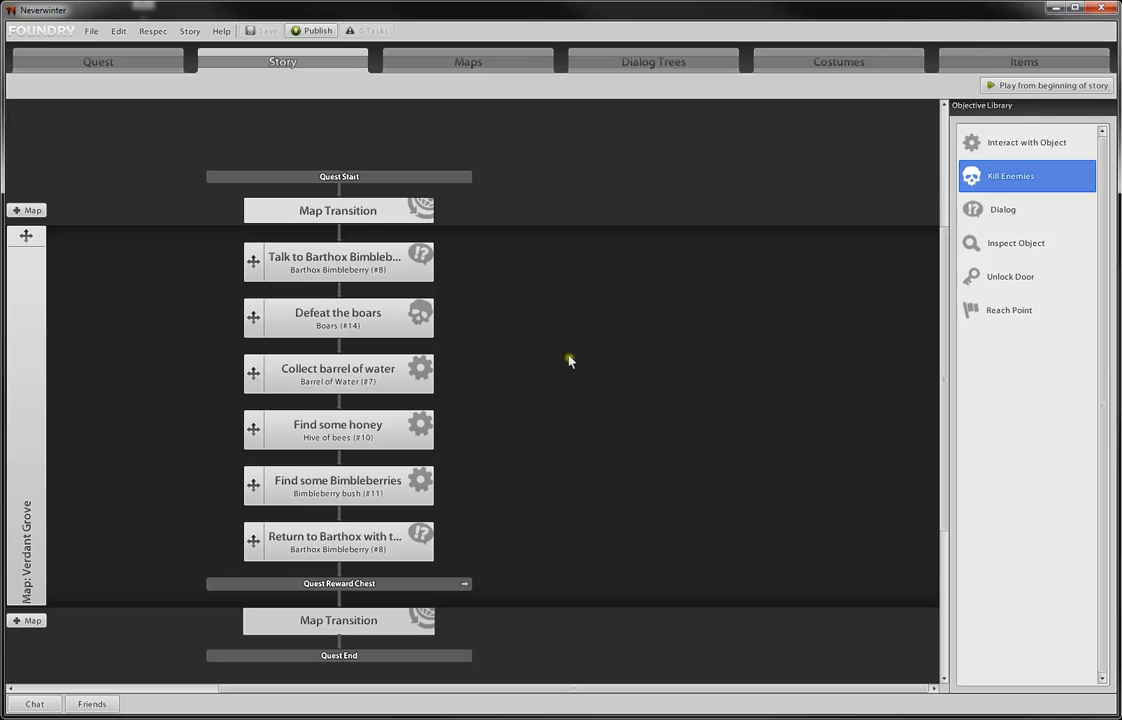
- On the Verdant Grove map, set Sharpshooter (#15) in the boar encounter to the name Boar and group name Animal
{"action": "left_click", "coordinate": [449, 62]}
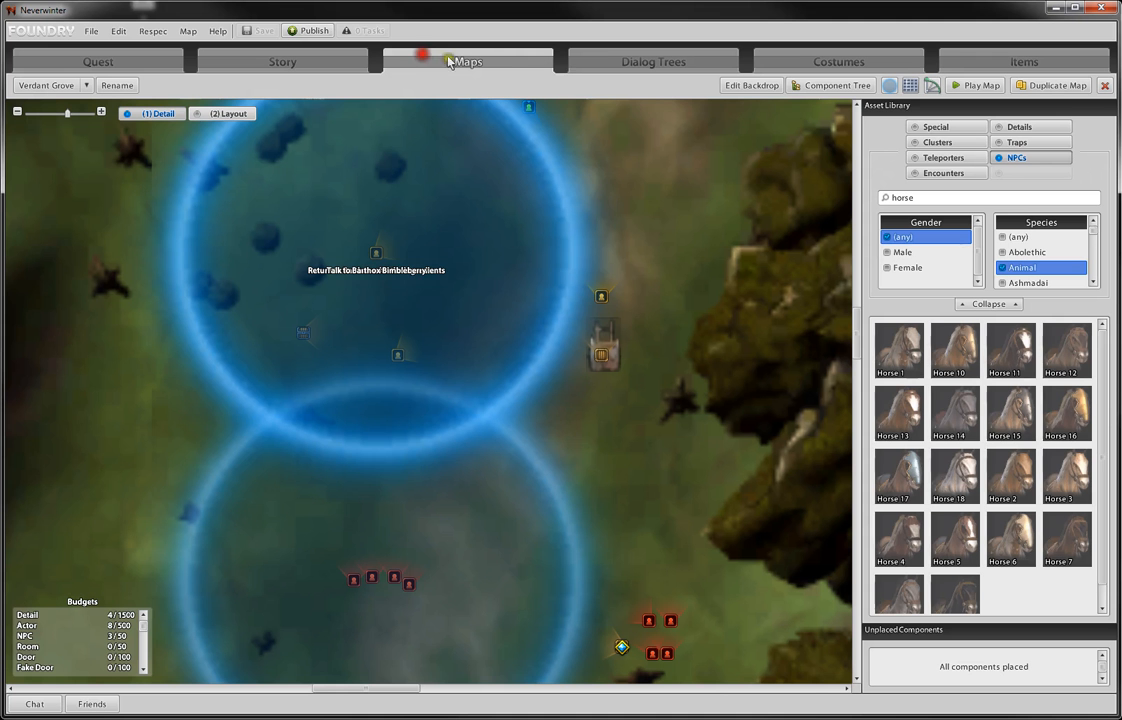
{"action": "scroll", "coordinate": [633, 375], "scroll_direction": "down", "scroll_amount": 2}
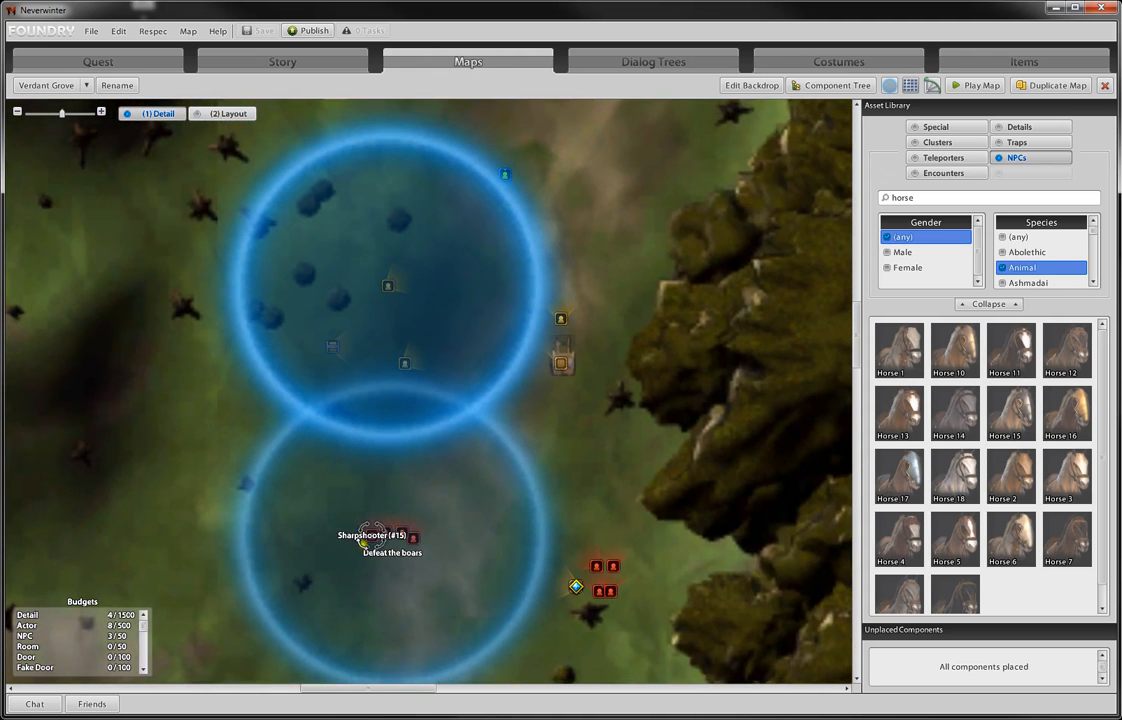
{"action": "double_click", "coordinate": [369, 536]}
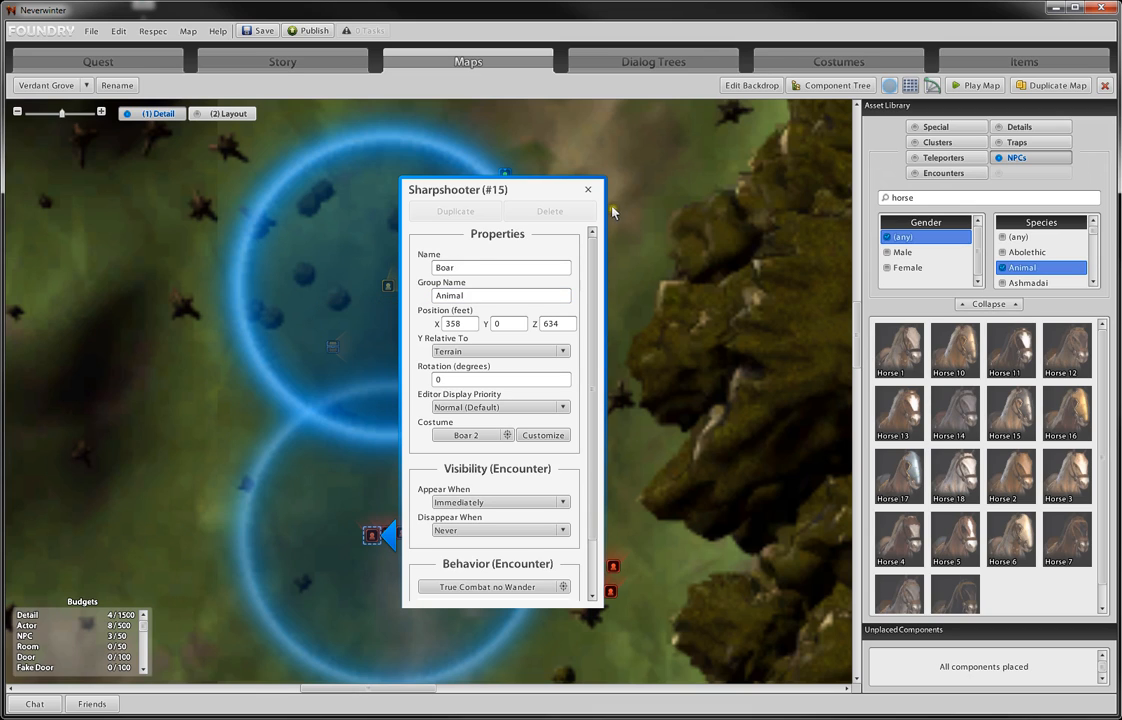
{"action": "left_click", "coordinate": [583, 191]}
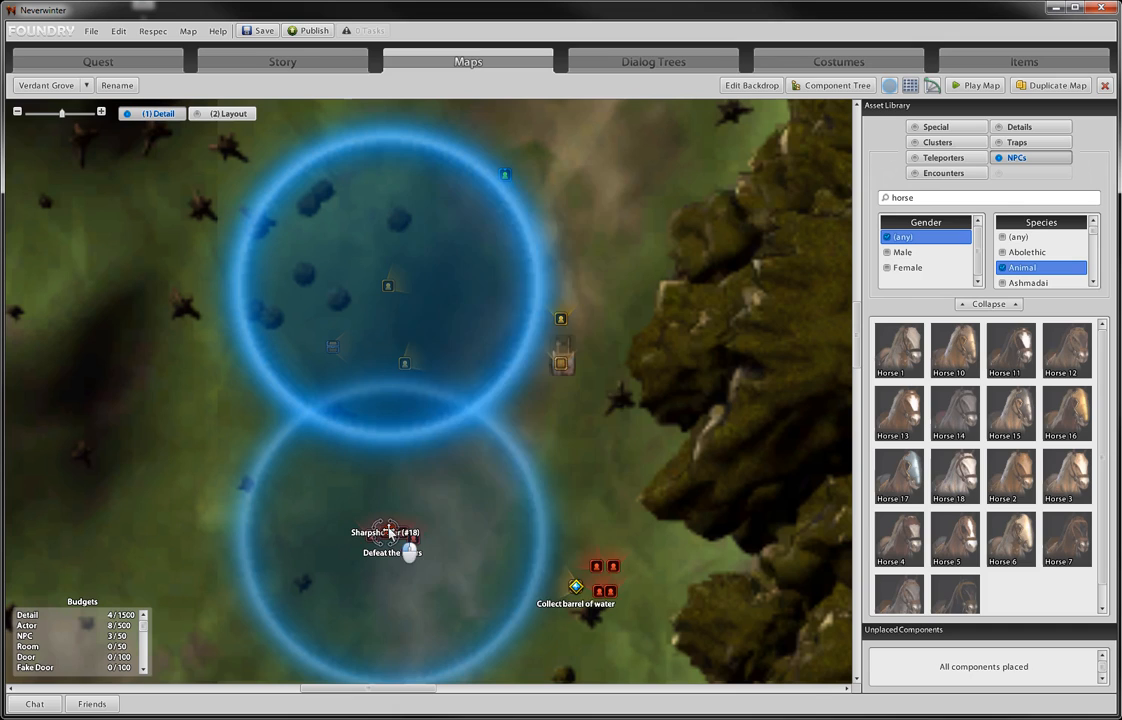
- Set Sharpshooter (#18) in the boar encounter to the name Boar and group name Animal
{"action": "double_click", "coordinate": [389, 532]}
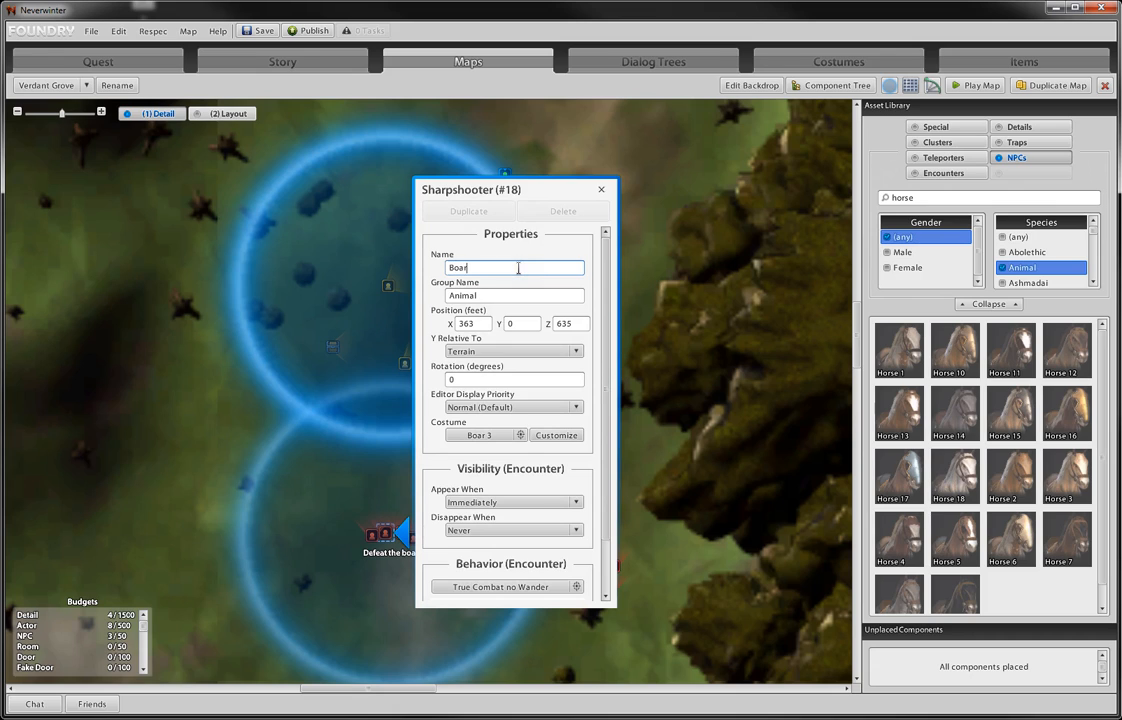
{"action": "key", "text": "Return"}
{"action": "left_click", "coordinate": [602, 195]}
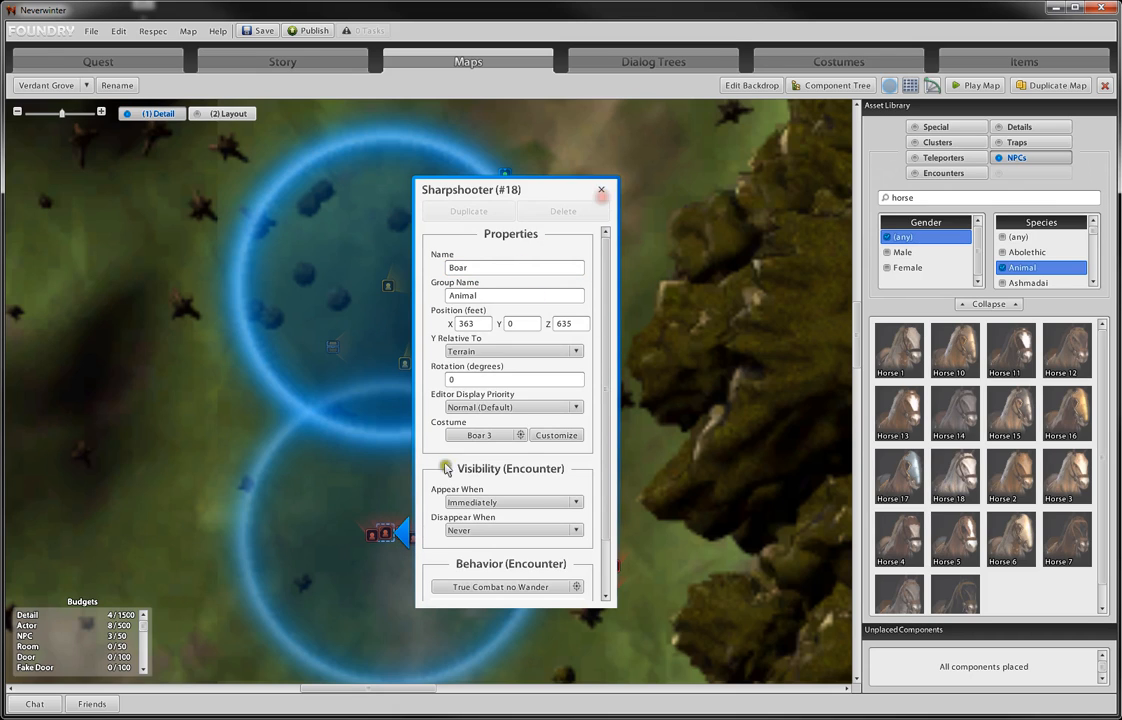
{"action": "left_click", "coordinate": [602, 190]}
- Set Sharpshooter (#16) in the boar encounter to the name Boar and group name animal
{"action": "double_click", "coordinate": [386, 532]}
{"action": "left_click", "coordinate": [501, 265]}
{"action": "type", "text": "B"}
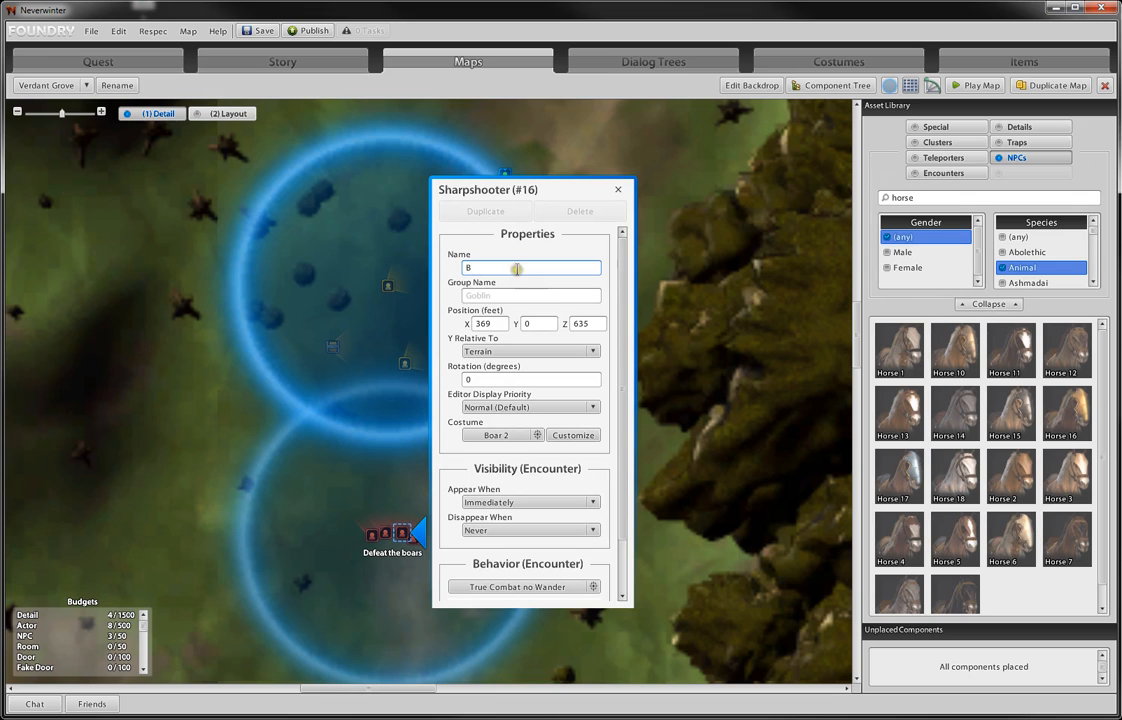
{"action": "type", "text": "oar"}
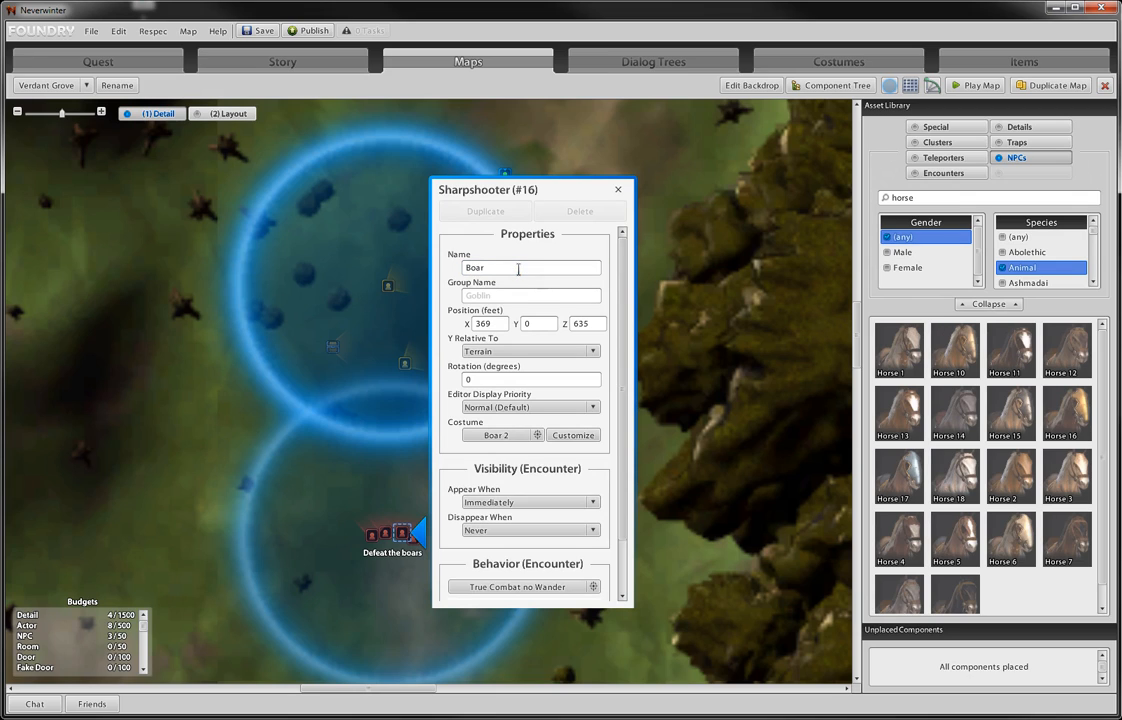
{"action": "left_click", "coordinate": [491, 296]}
{"action": "type", "text": "an"}
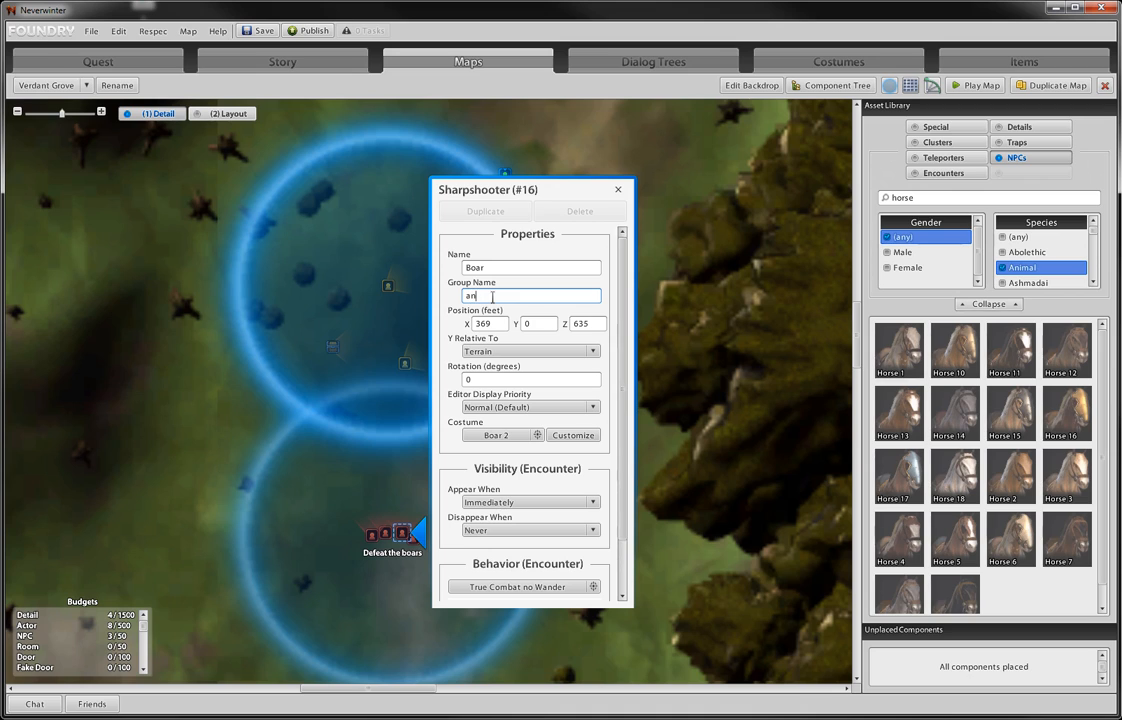
{"action": "type", "text": "imal"}
{"action": "left_click", "coordinate": [618, 189]}
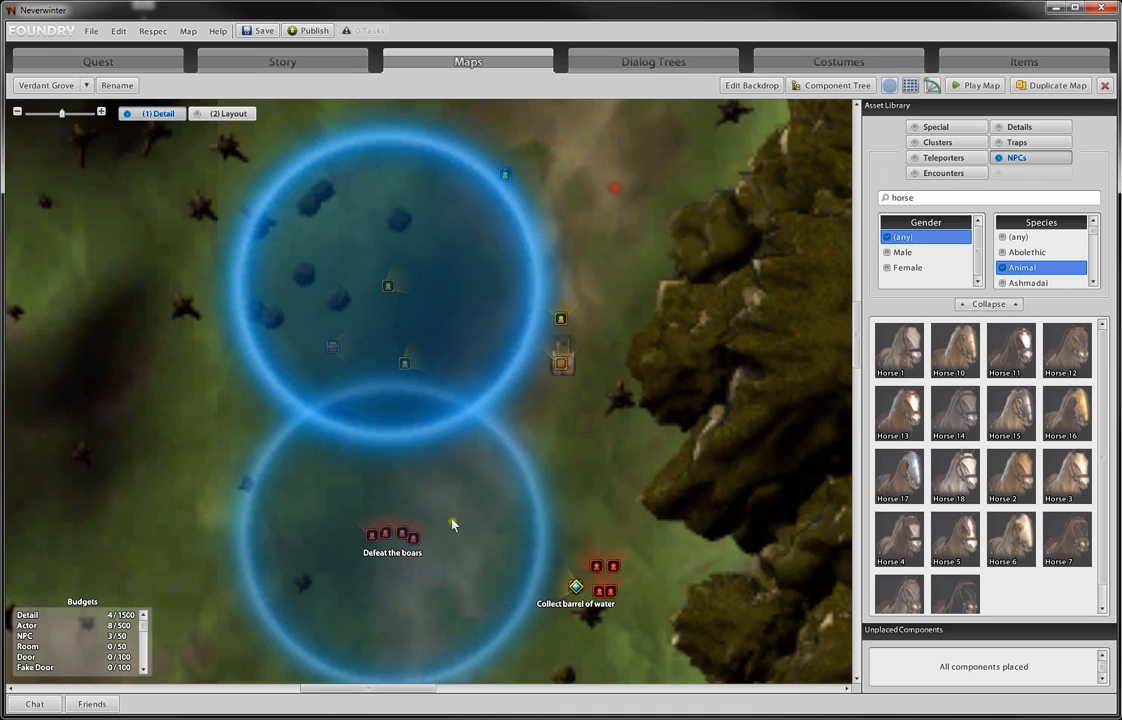
- Set Sharpshooter (#17) in the boar encounter to the name Boar and give it the boars' group name
{"action": "double_click", "coordinate": [410, 536]}
{"action": "left_click", "coordinate": [523, 267]}
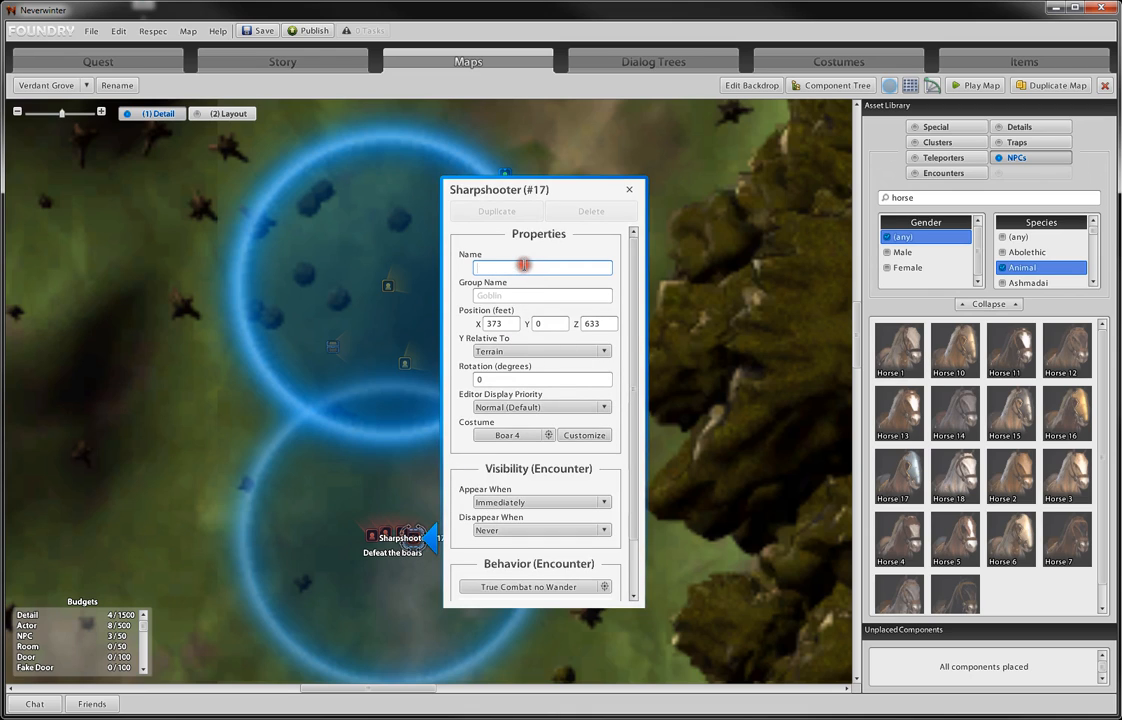
{"action": "type", "text": "Boar"}
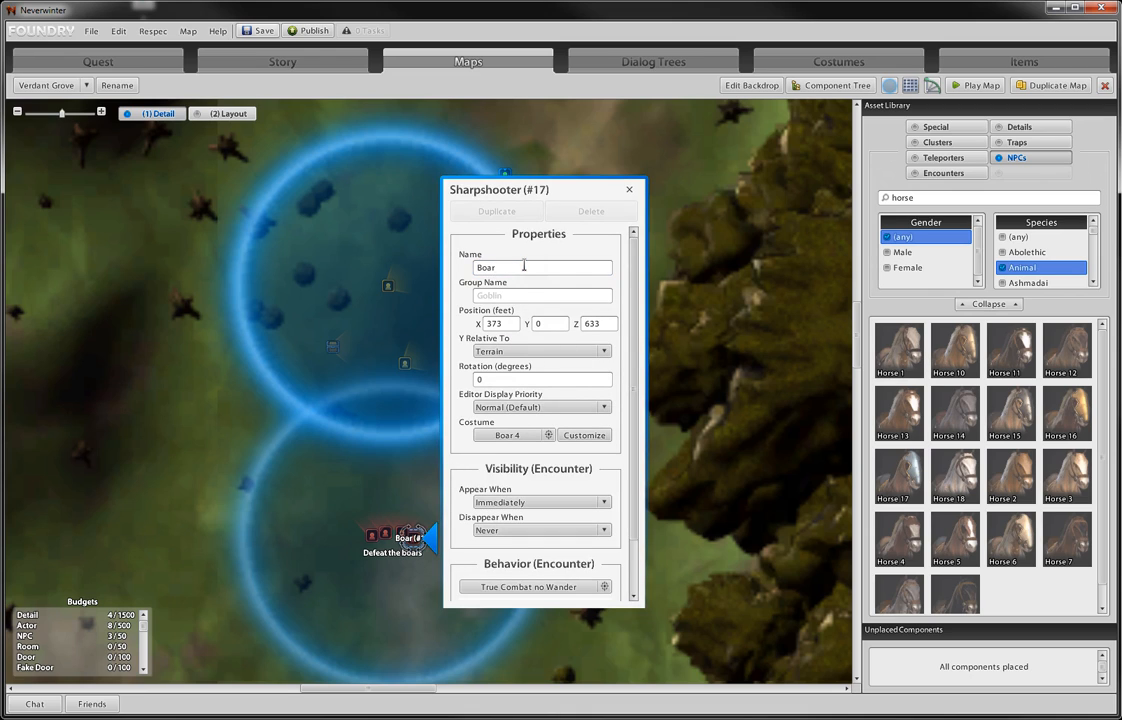
{"action": "left_click", "coordinate": [558, 287]}
{"action": "type", "text": "An"}
{"action": "left_click", "coordinate": [626, 191]}
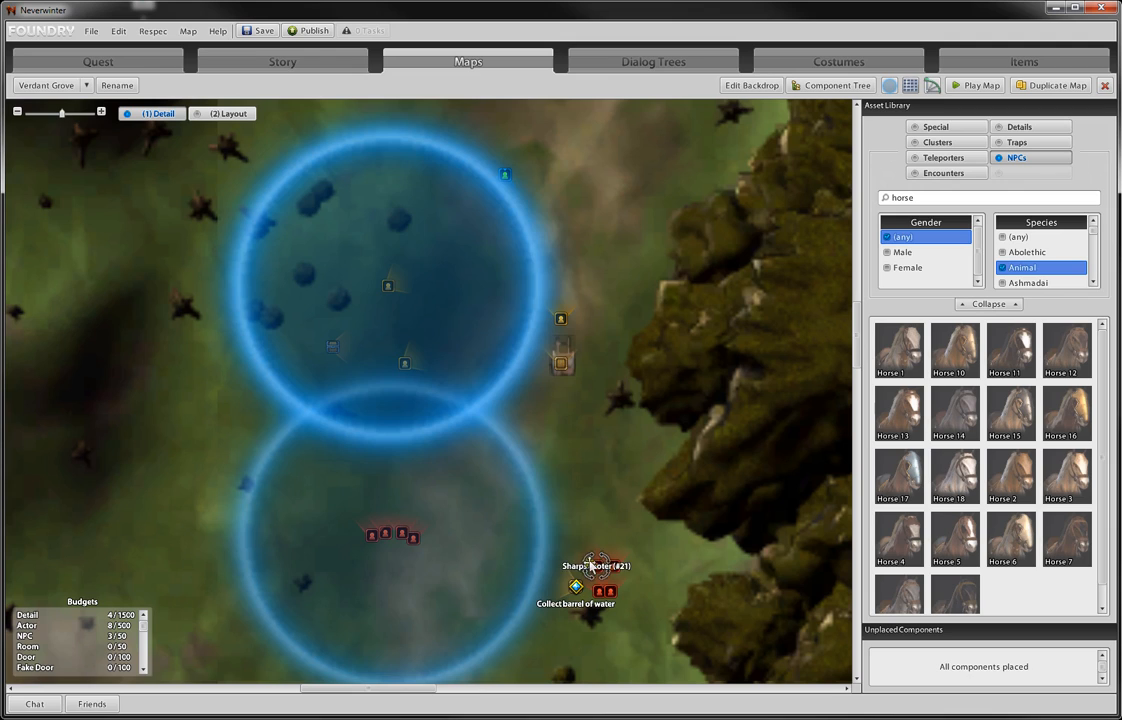
- Set Sharpshooter (#21) in the encounter near the water barrel to the name Wolf and group name Wolves
{"action": "double_click", "coordinate": [596, 566]}
{"action": "left_click", "coordinate": [432, 266]}
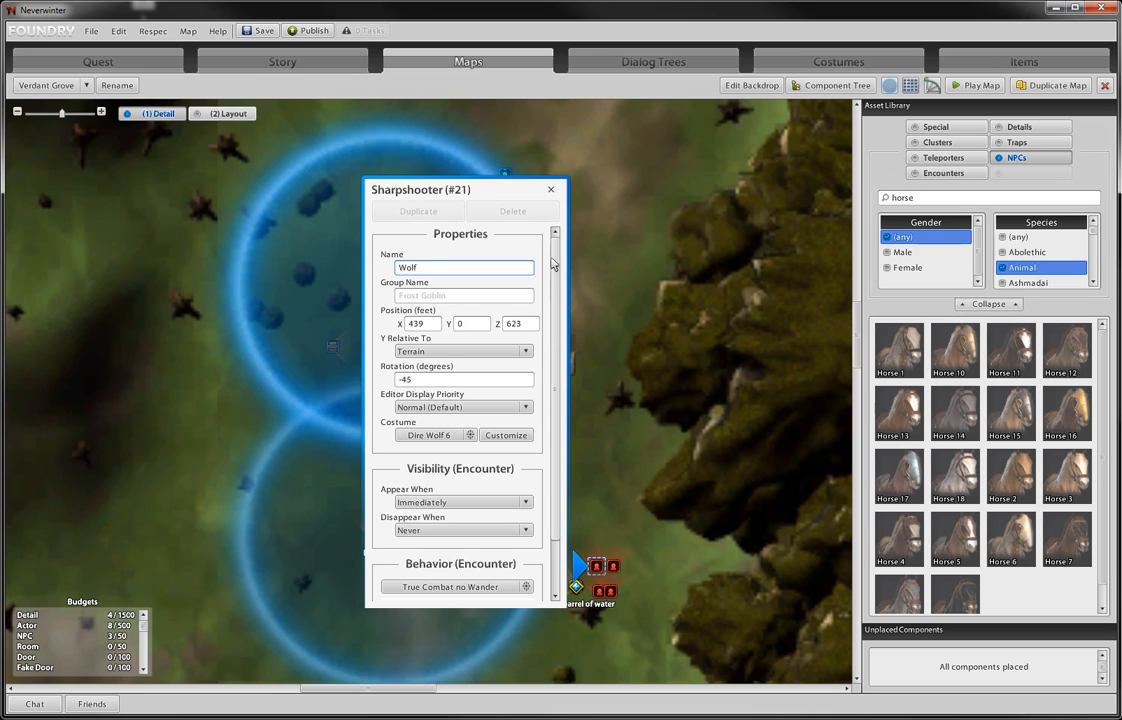
{"action": "key", "text": "Return"}
{"action": "left_click", "coordinate": [467, 296]}
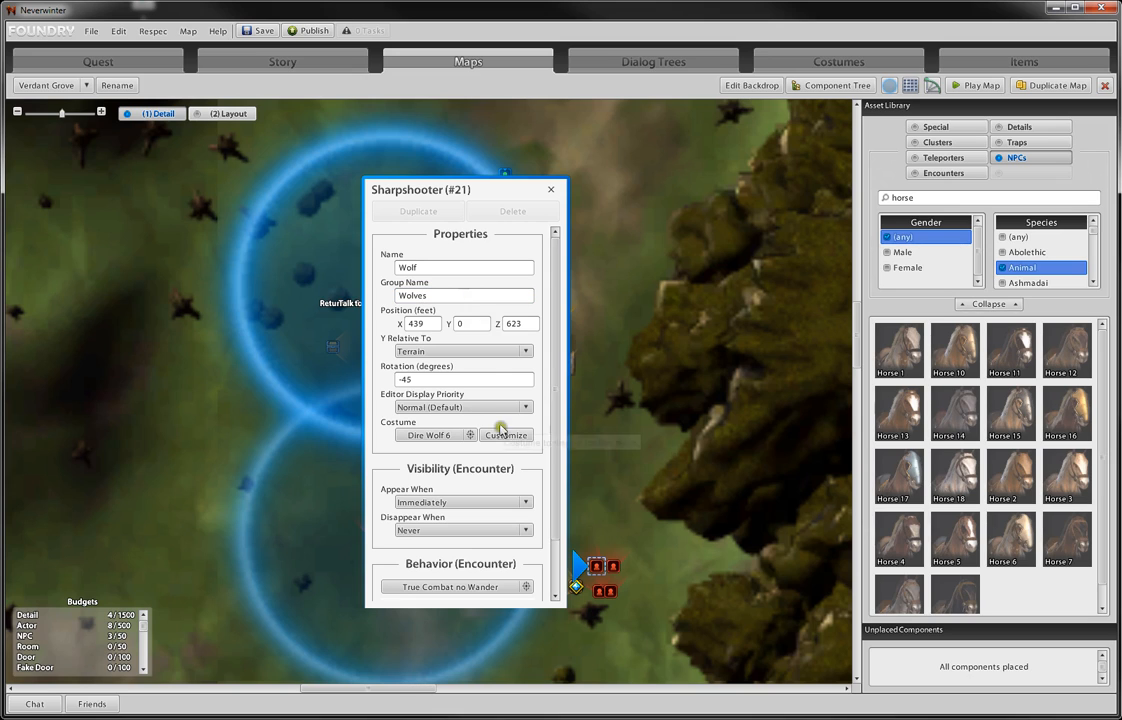
- Set Sharpshooter (#22) in the wolf encounter to the group name Wolves and the name Wolf
{"action": "left_click", "coordinate": [613, 566]}
{"action": "left_click", "coordinate": [486, 297]}
{"action": "type", "text": "Wolves"}
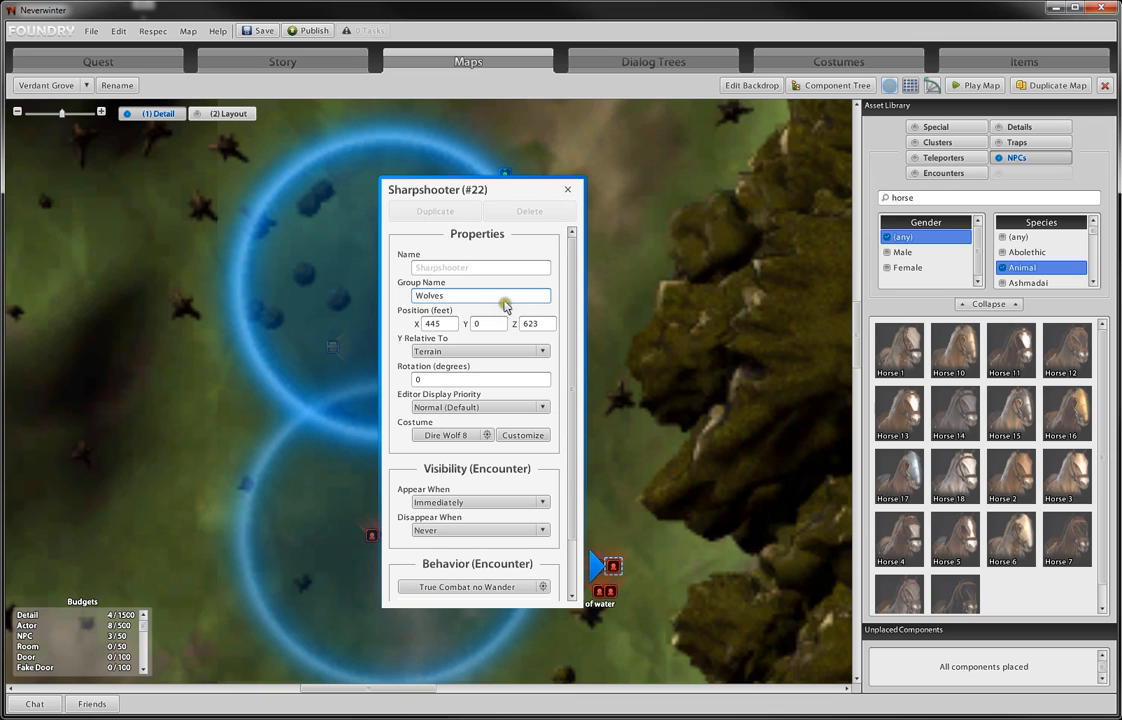
{"action": "left_click", "coordinate": [491, 267]}
{"action": "type", "text": "Wolf"}
{"action": "left_click", "coordinate": [567, 189]}
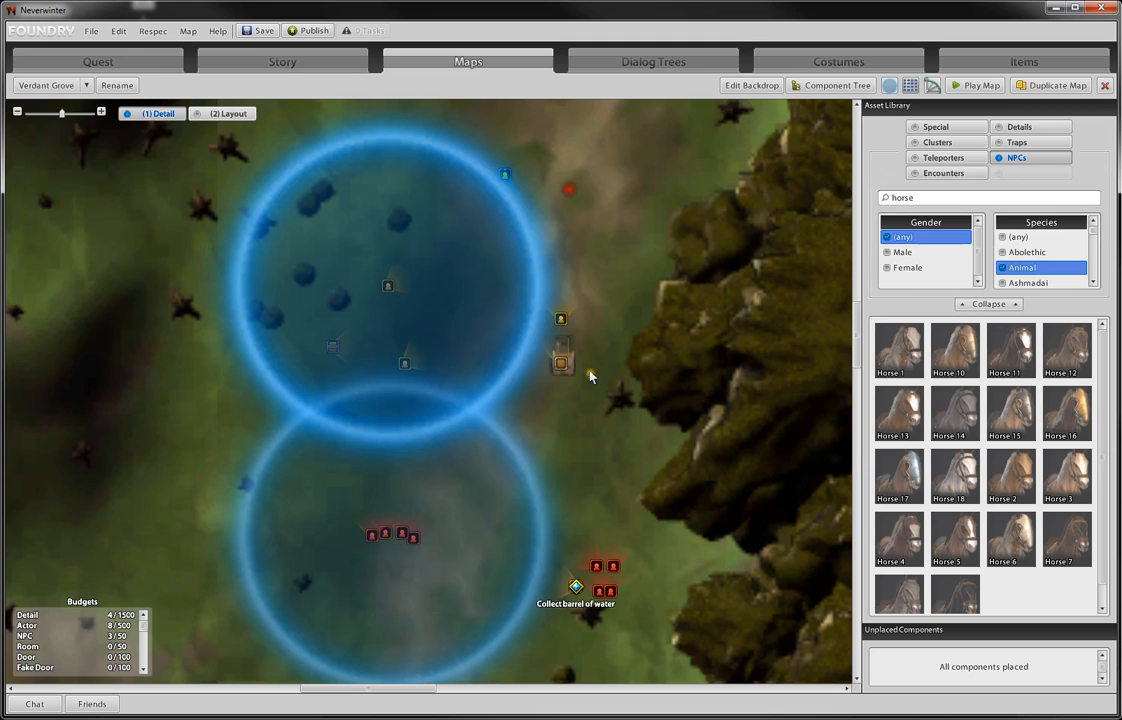
- Set Grunt (#19) in the wolf encounter to the name Wolf and group name Wolves
{"action": "left_click", "coordinate": [611, 593]}
{"action": "left_click", "coordinate": [480, 271]}
{"action": "type", "text": "Wolf"}
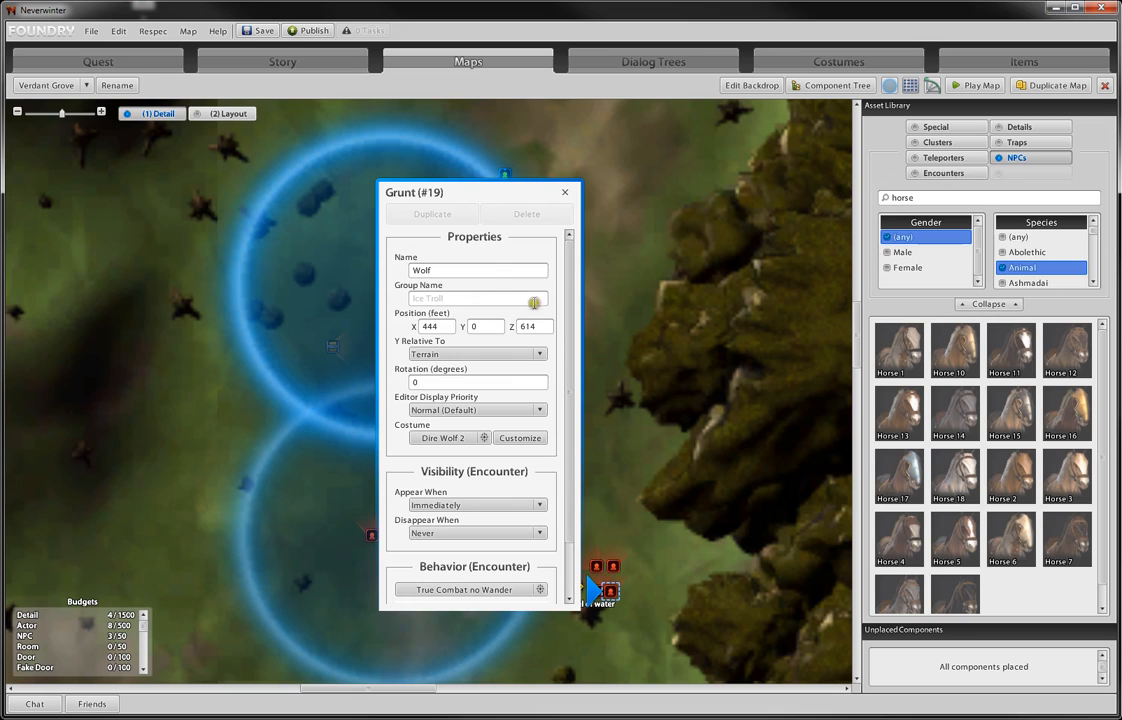
{"action": "key", "text": "Return"}
{"action": "left_click", "coordinate": [455, 300]}
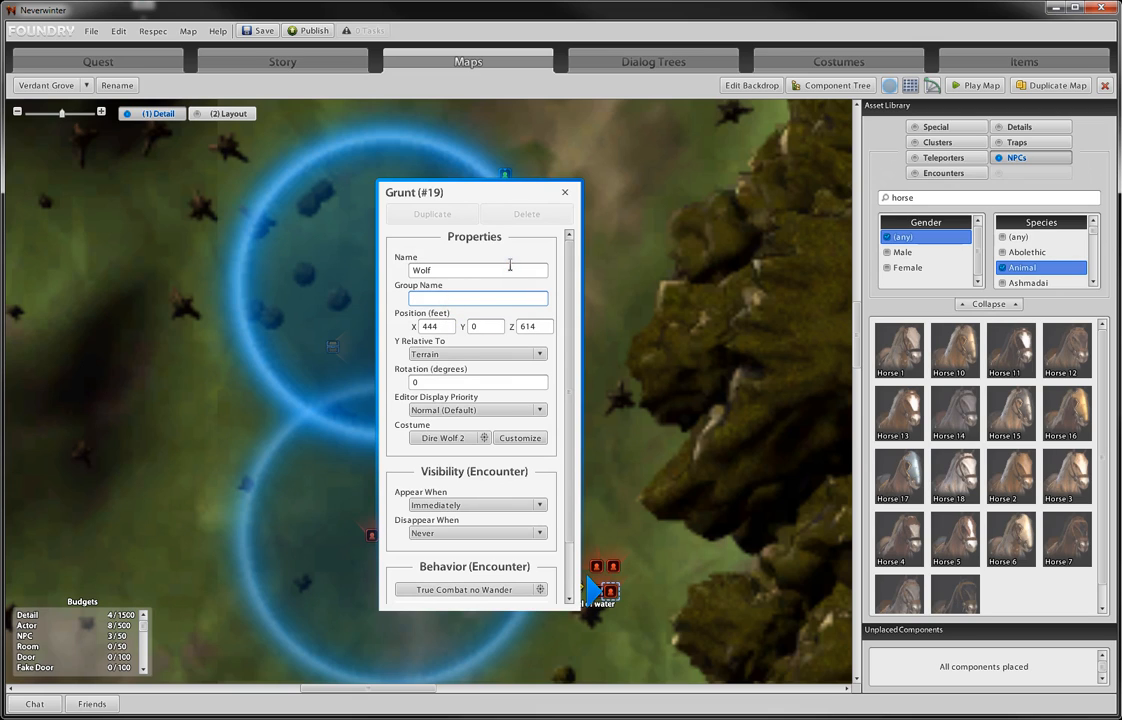
{"action": "type", "text": "Wolves"}
{"action": "left_click", "coordinate": [565, 192]}
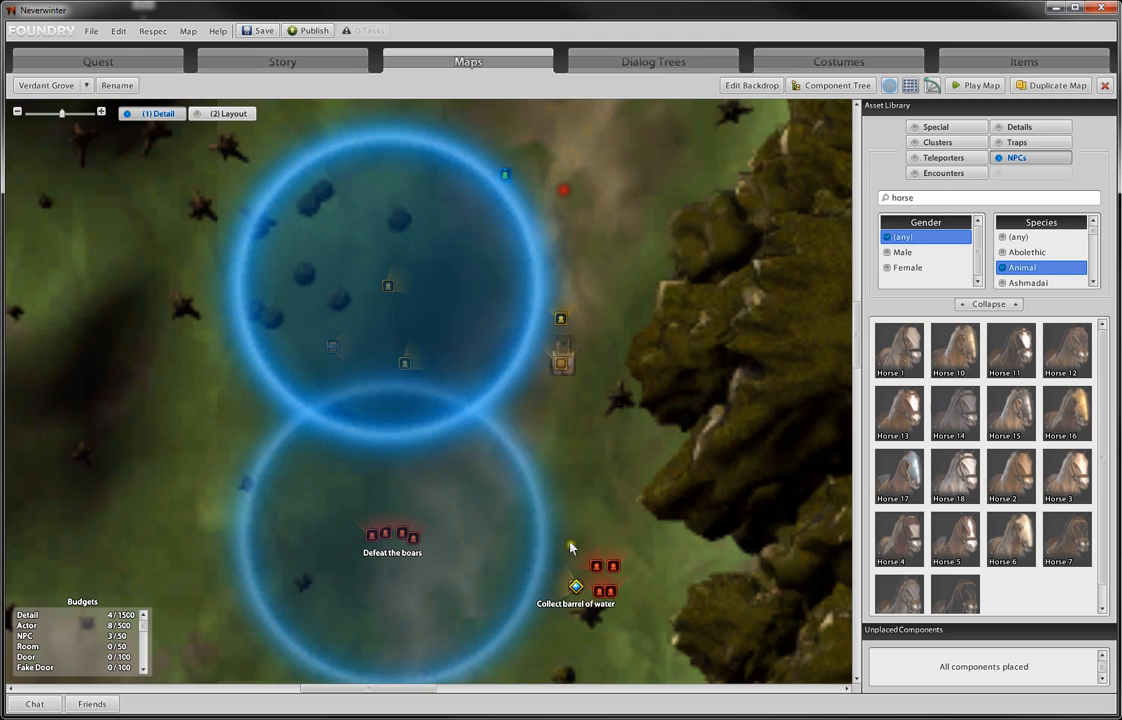
- Set Winter Wolf (#20) in the wolf encounter to the group name Wolves and the name Wolf
{"action": "left_click", "coordinate": [576, 586]}
{"action": "left_click", "coordinate": [427, 297]}
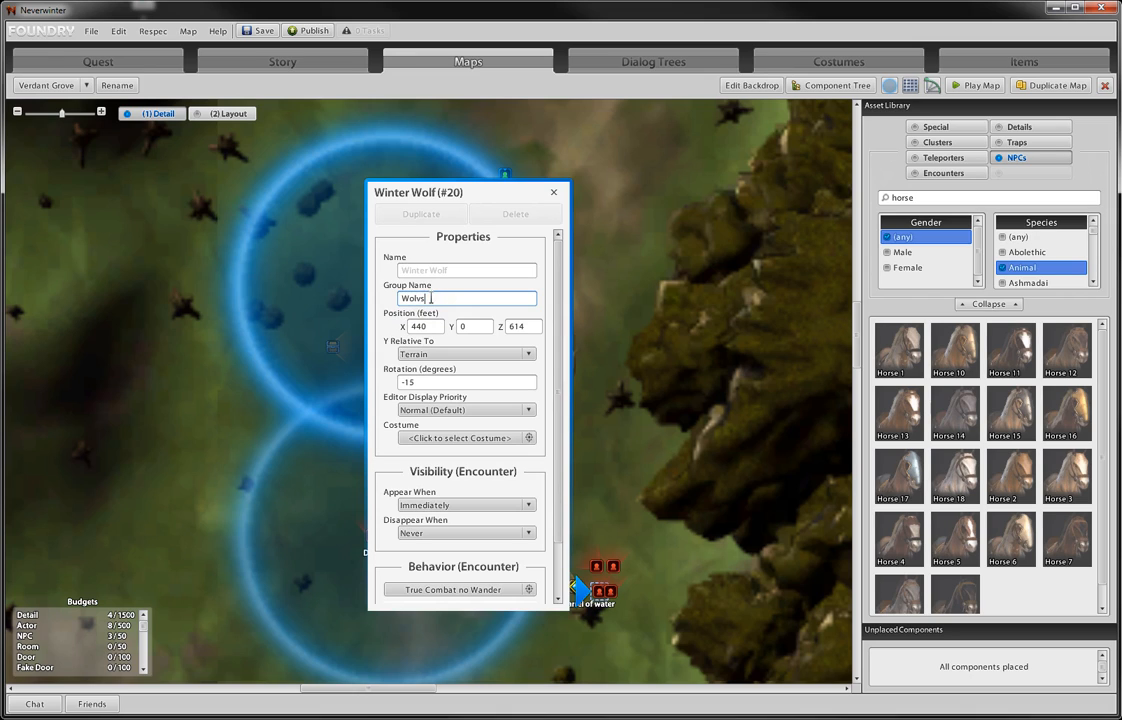
{"action": "left_click", "coordinate": [462, 267]}
{"action": "type", "text": "Wolf"}
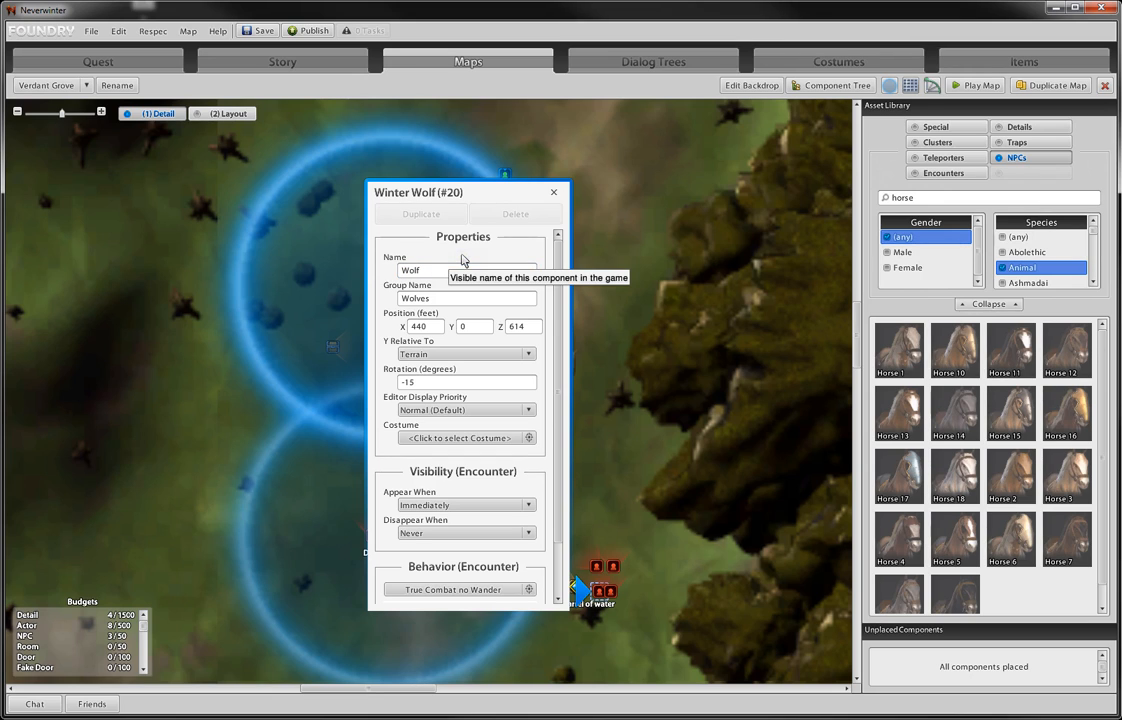
{"action": "left_click", "coordinate": [554, 192]}
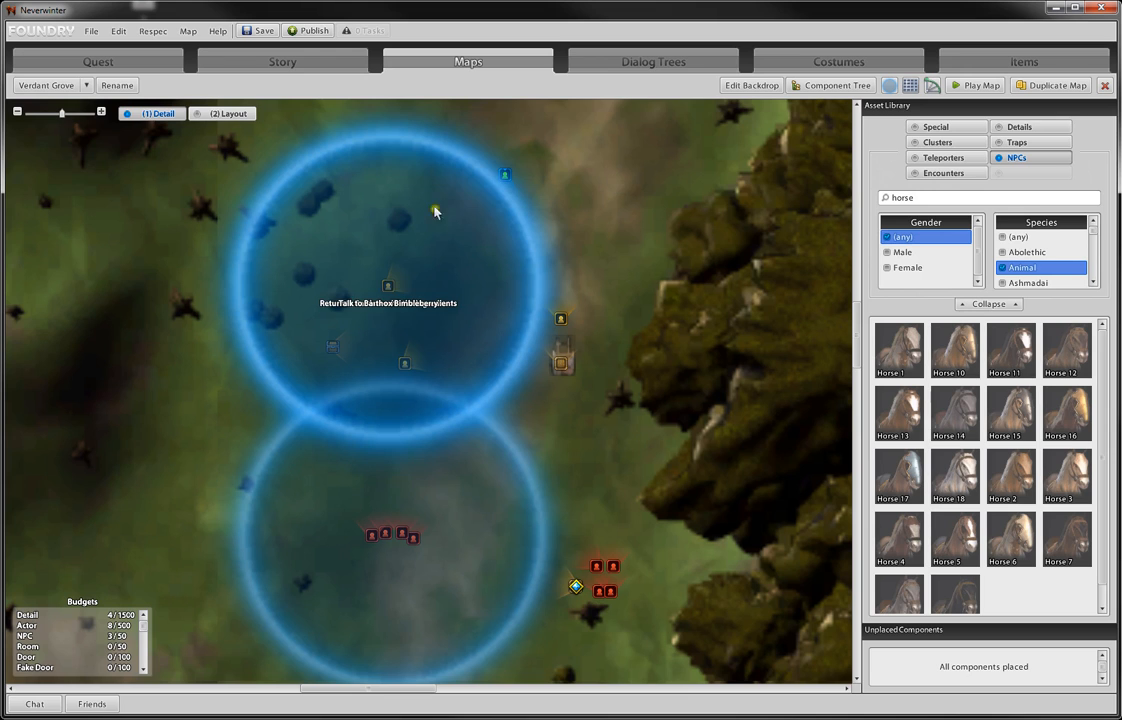
- Examine the dialog prompt and response of the story objective for returning to Barthox with the ingredients
{"action": "scroll", "coordinate": [435, 190], "scroll_direction": "up", "scroll_amount": 3}
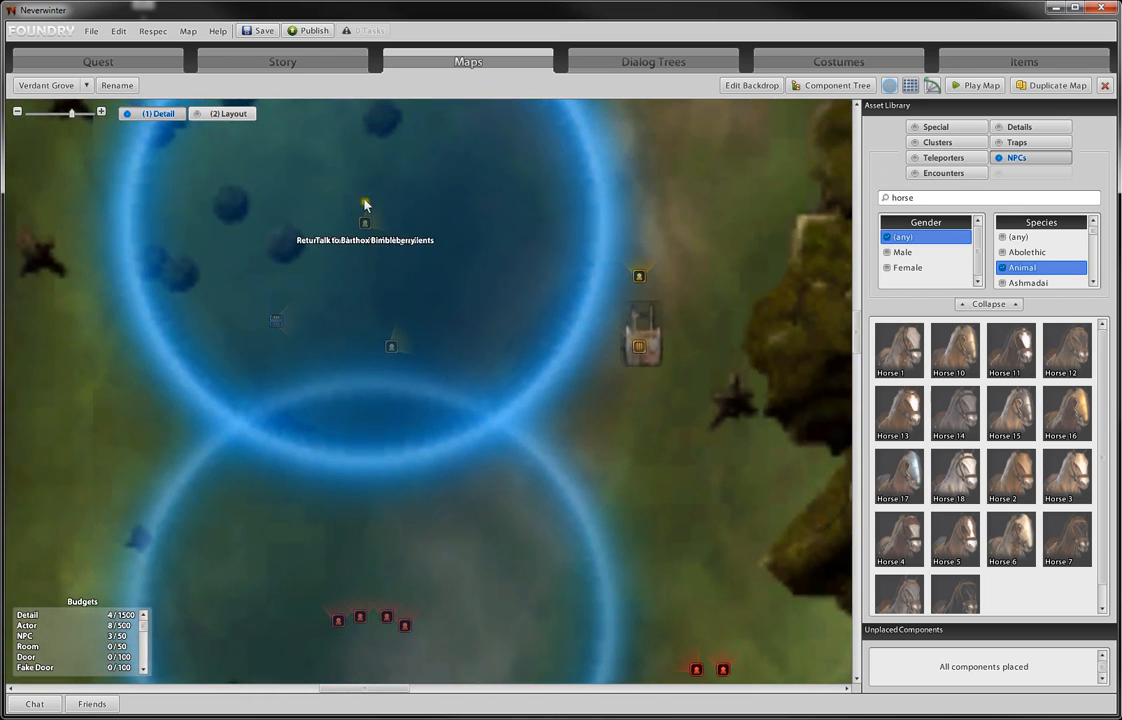
{"action": "left_click", "coordinate": [290, 56]}
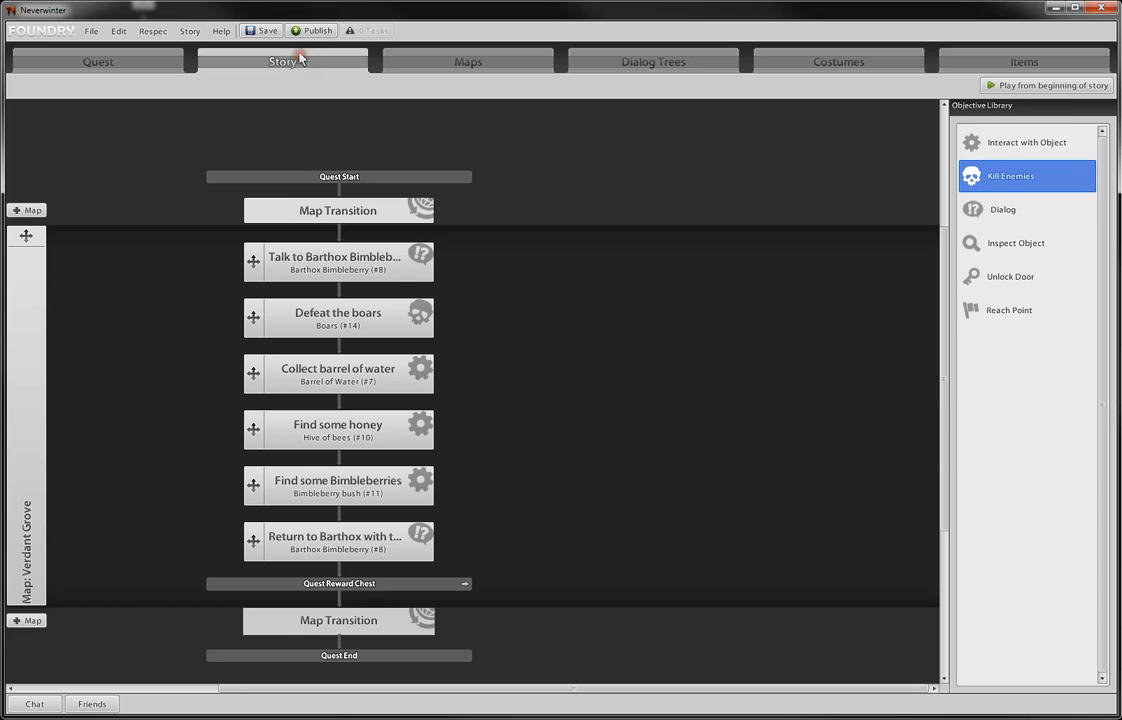
{"action": "left_click", "coordinate": [372, 527]}
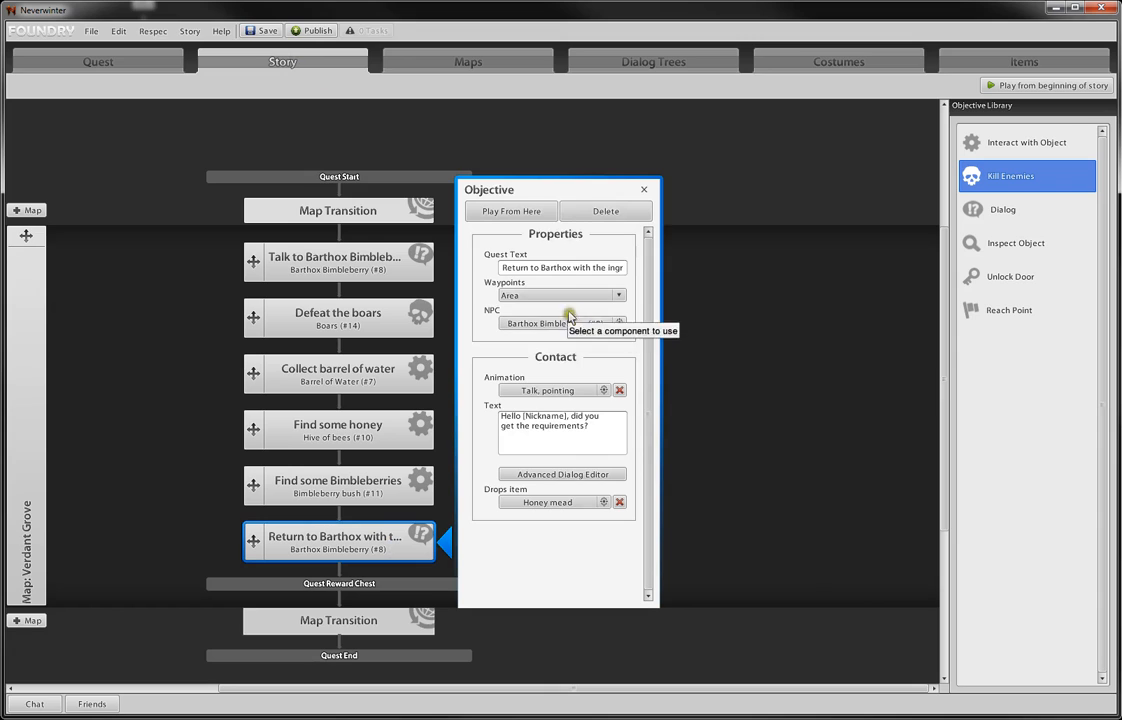
{"action": "left_click", "coordinate": [553, 475]}
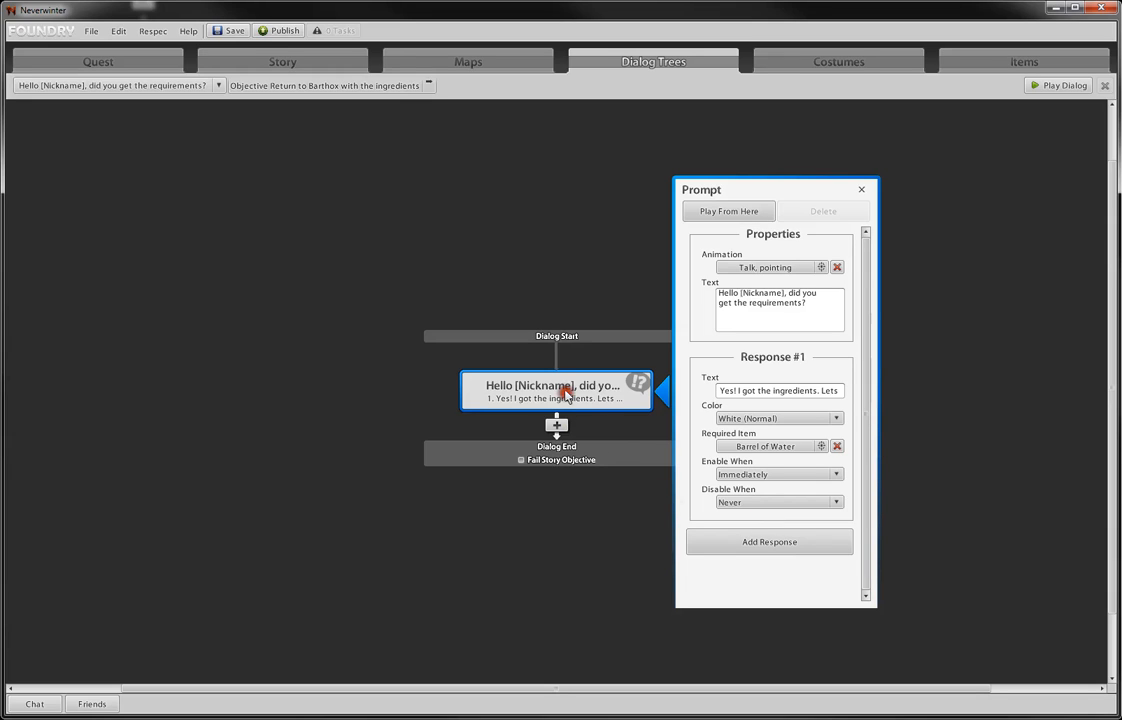
{"action": "left_click", "coordinate": [860, 190]}
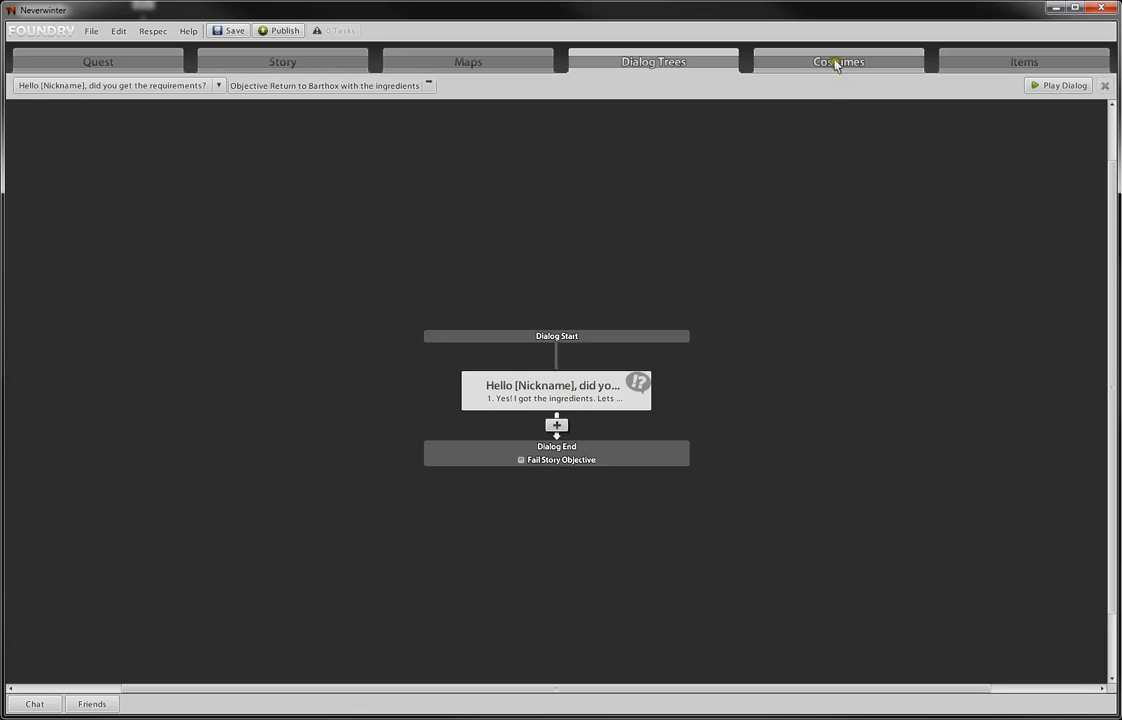
- Review the story's Find some Bimbleberries objective and the return-to-Barthox objective, including its dropped item and dialog tree
{"action": "left_click", "coordinate": [320, 57]}
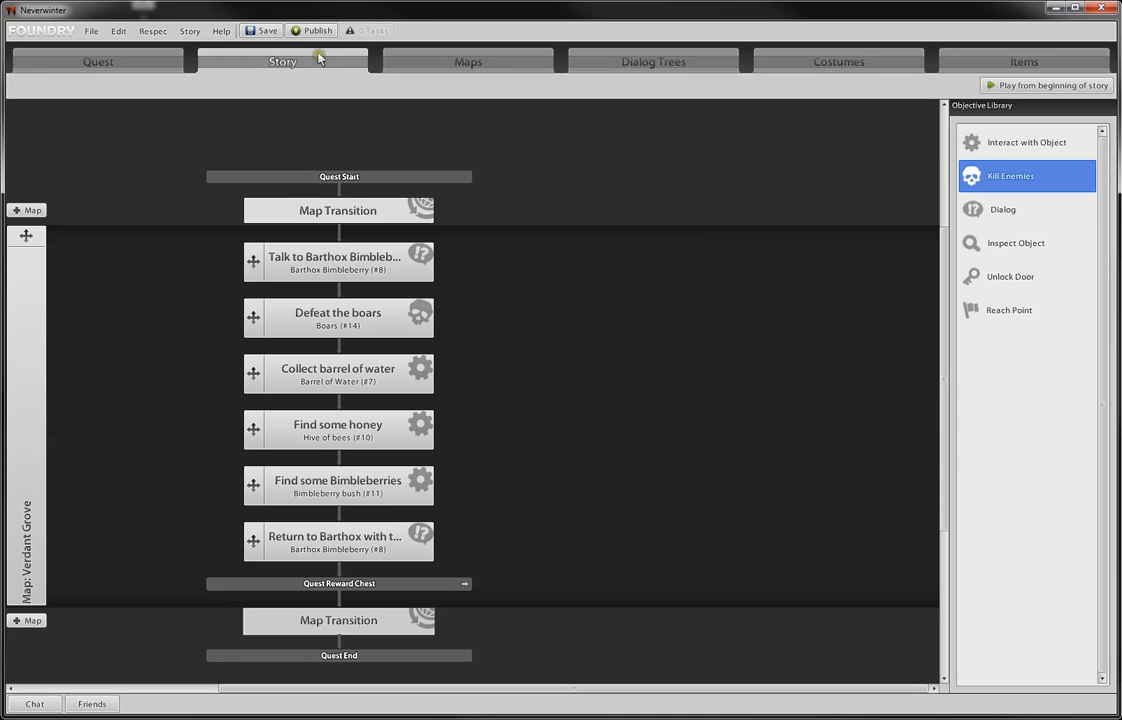
{"action": "left_click", "coordinate": [370, 553]}
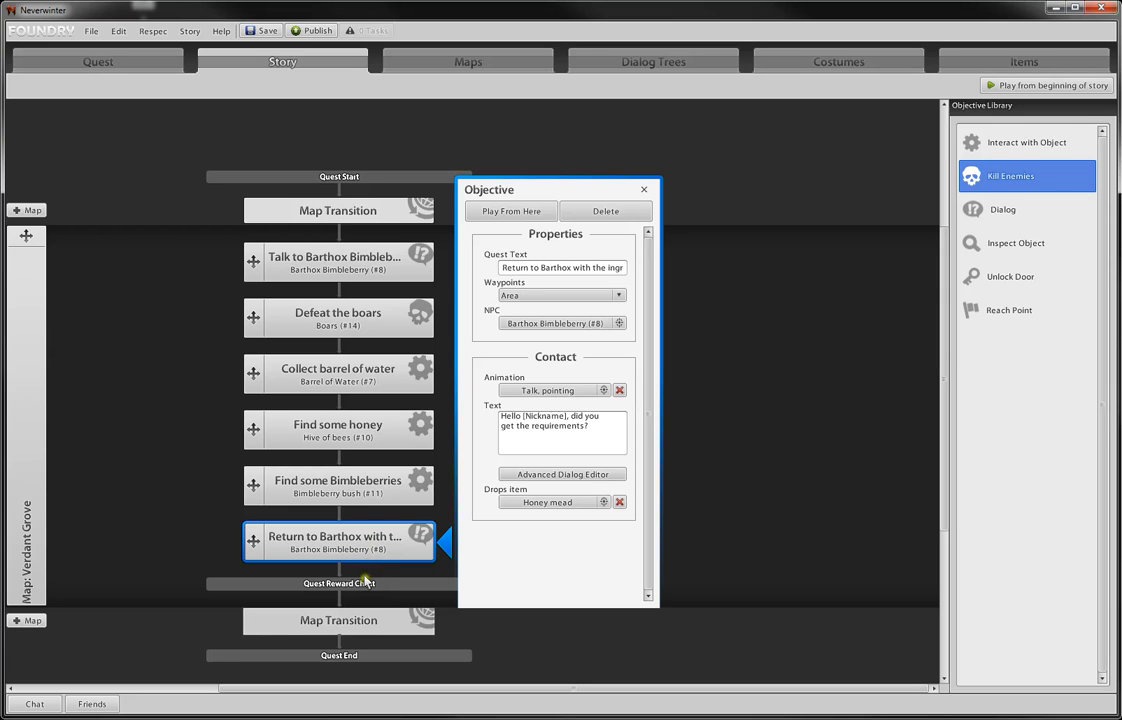
{"action": "left_click", "coordinate": [350, 488]}
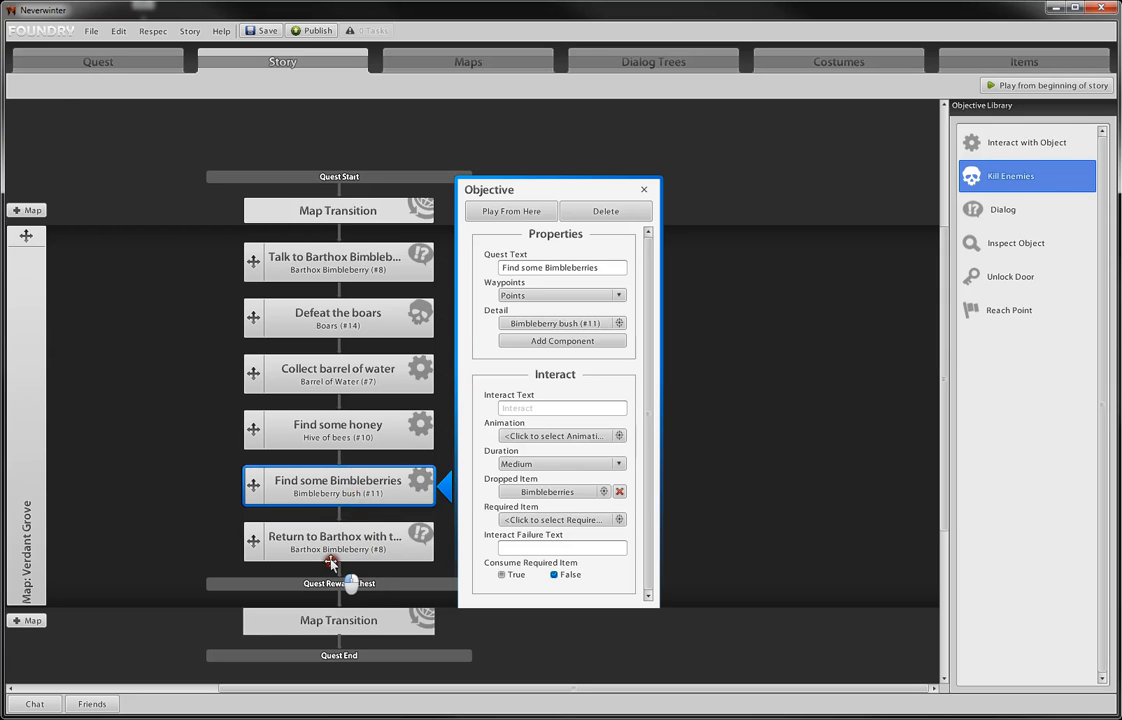
{"action": "left_click_drag", "start_coordinate": [327, 557], "coordinate": [330, 563]}
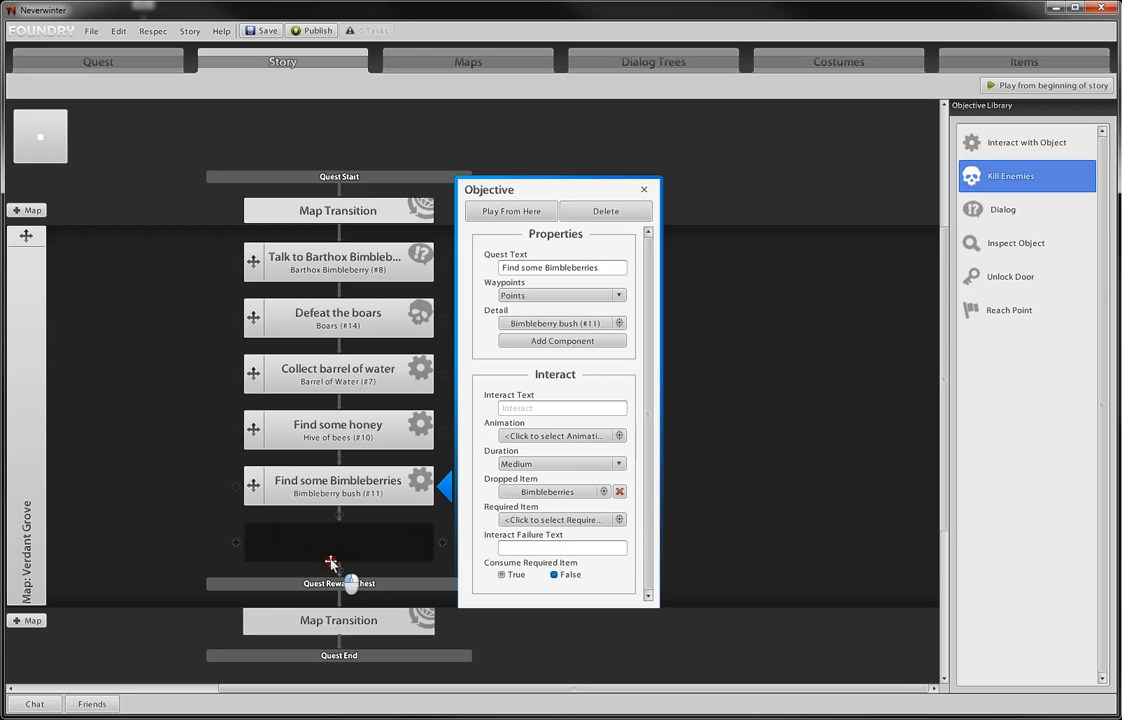
{"action": "mouse_move", "coordinate": [331, 563]}
{"action": "left_mouse_down"}
{"action": "mouse_move", "coordinate": [338, 533]}
{"action": "mouse_move", "coordinate": [338, 545]}
{"action": "left_mouse_up"}
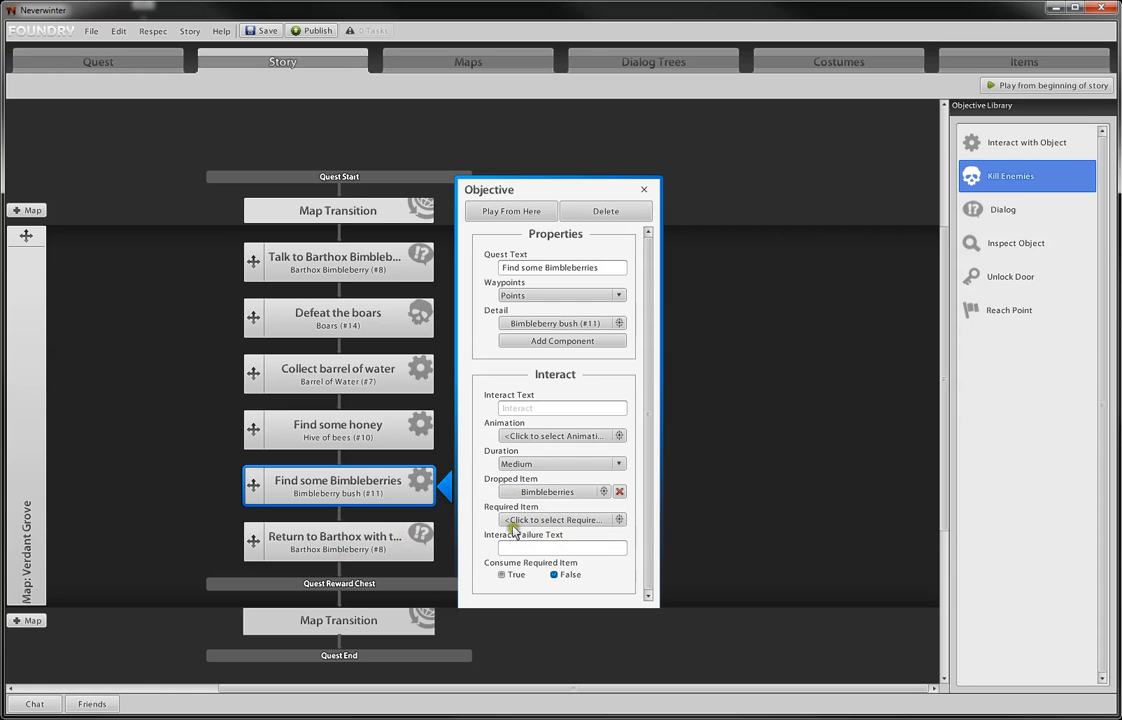
{"action": "left_click", "coordinate": [340, 540]}
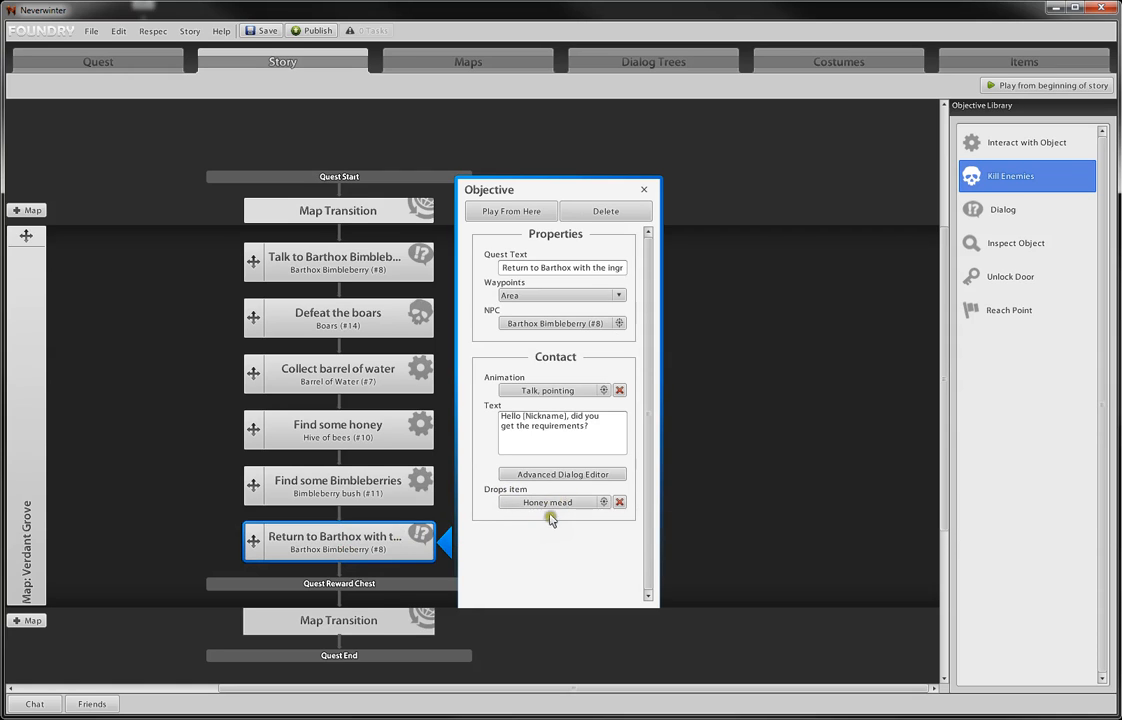
{"action": "left_click", "coordinate": [572, 474]}
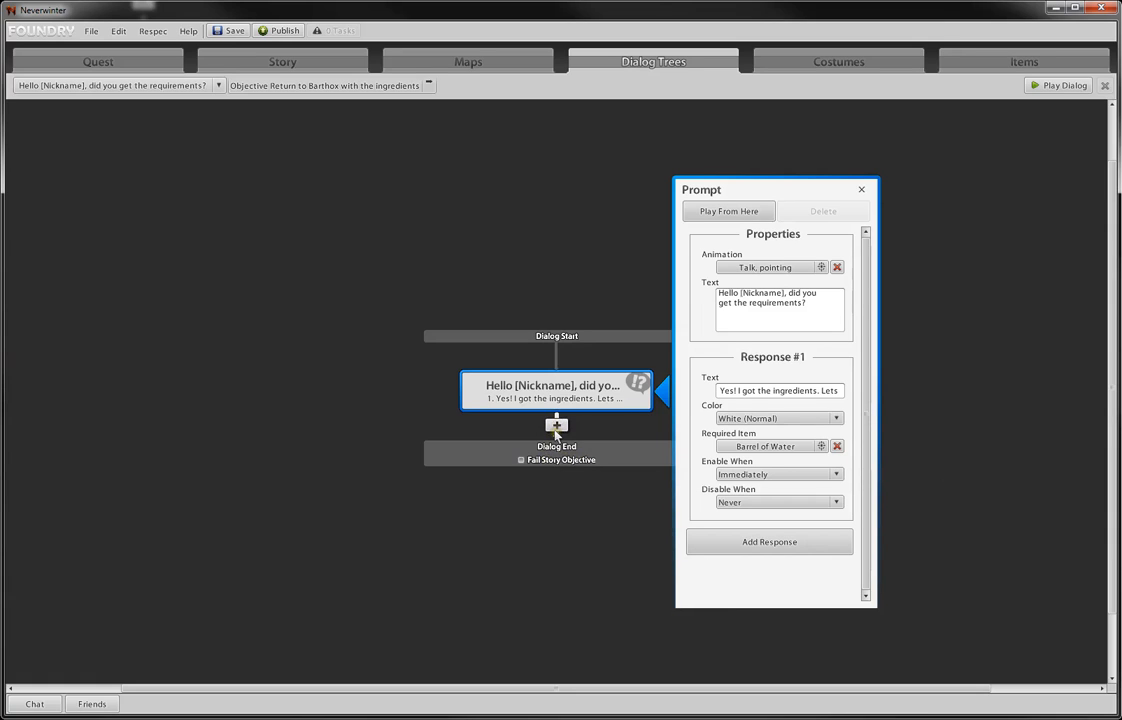
{"action": "left_click", "coordinate": [858, 190]}
- Publish the Bimbleberry Mead quest project and confirm the publishing dialog
{"action": "left_click", "coordinate": [91, 31]}
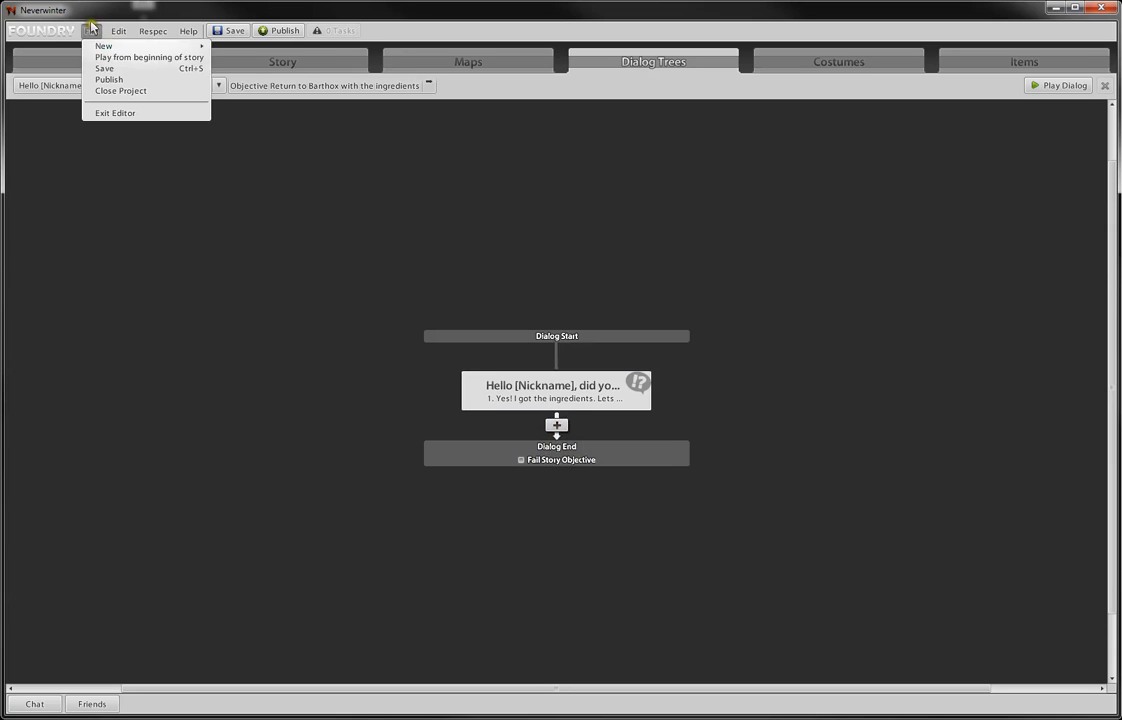
{"action": "left_click", "coordinate": [107, 79]}
{"action": "left_click", "coordinate": [669, 392]}
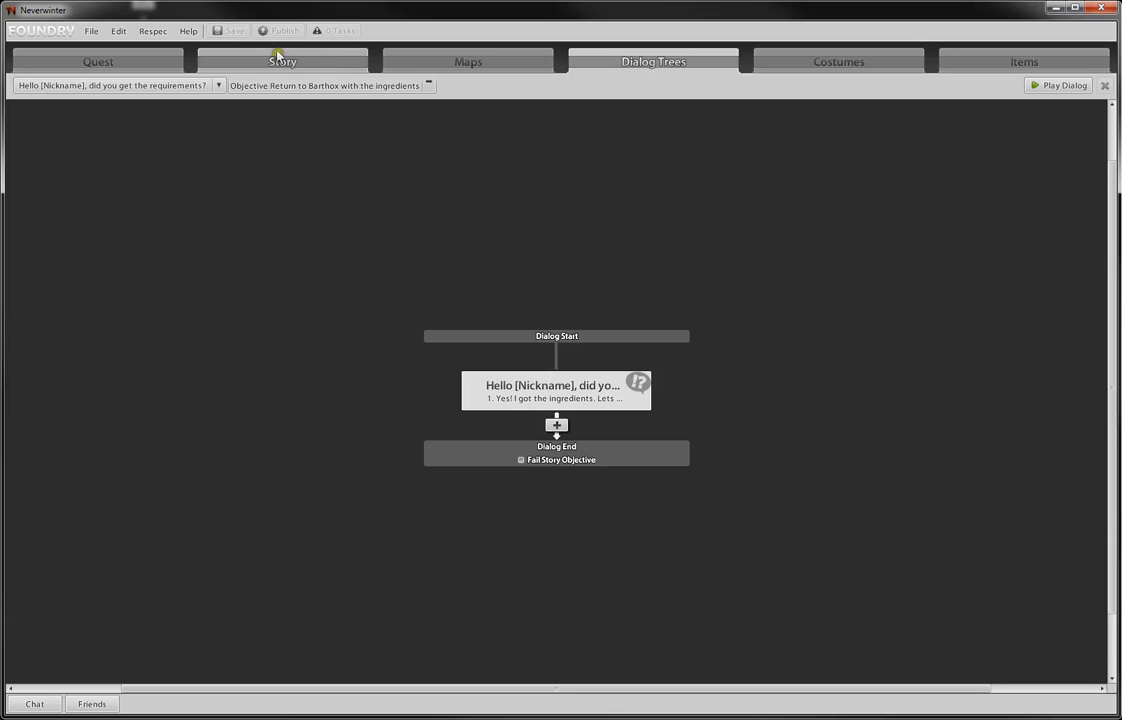
- Start a play preview of the Verdant Grove map and reset the map
{"action": "left_click", "coordinate": [465, 64]}
{"action": "left_click", "coordinate": [976, 86]}
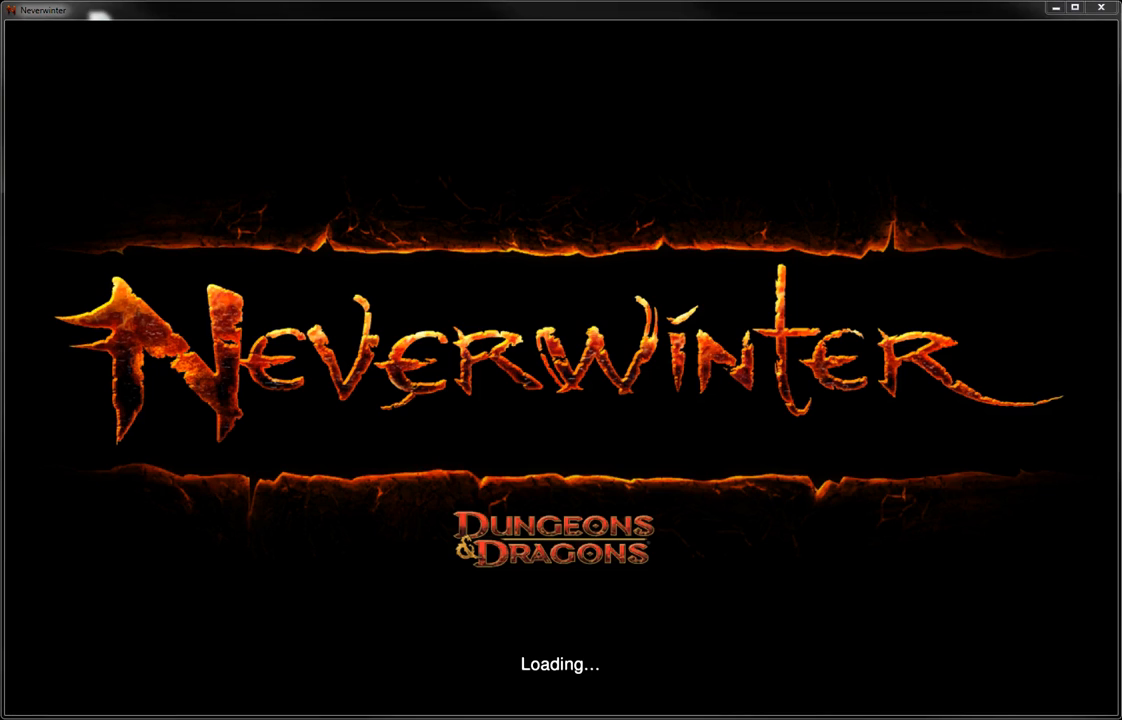
{"action": "left_click", "coordinate": [699, 10]}
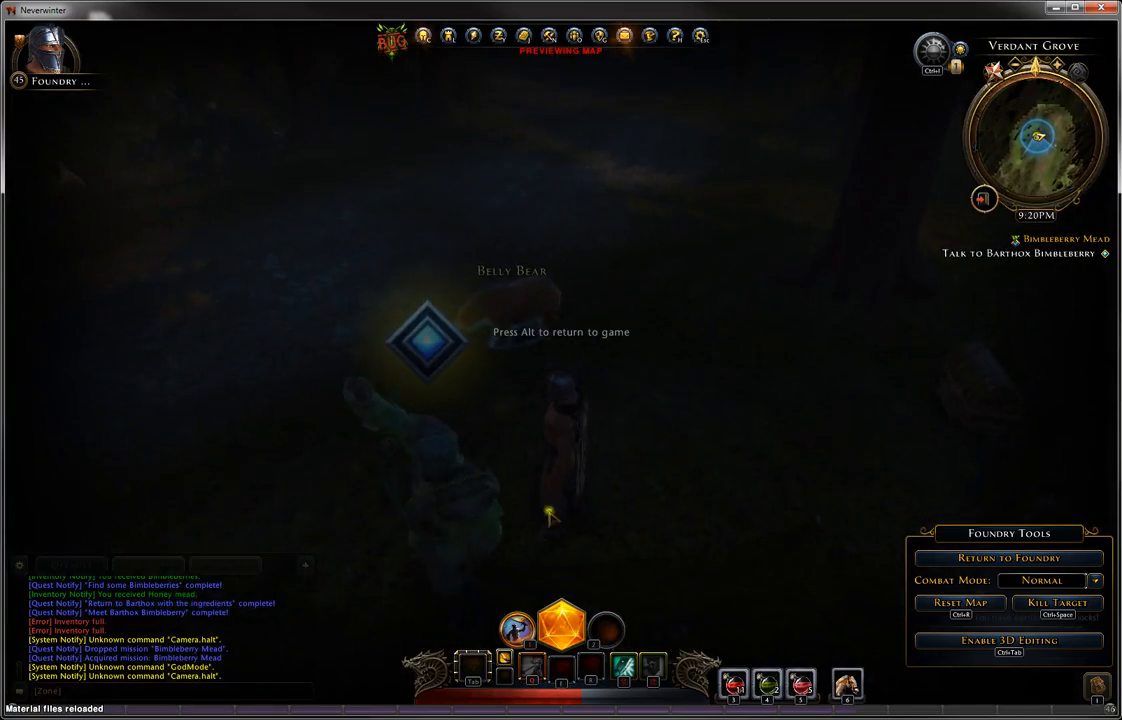
{"action": "key", "text": "alt"}
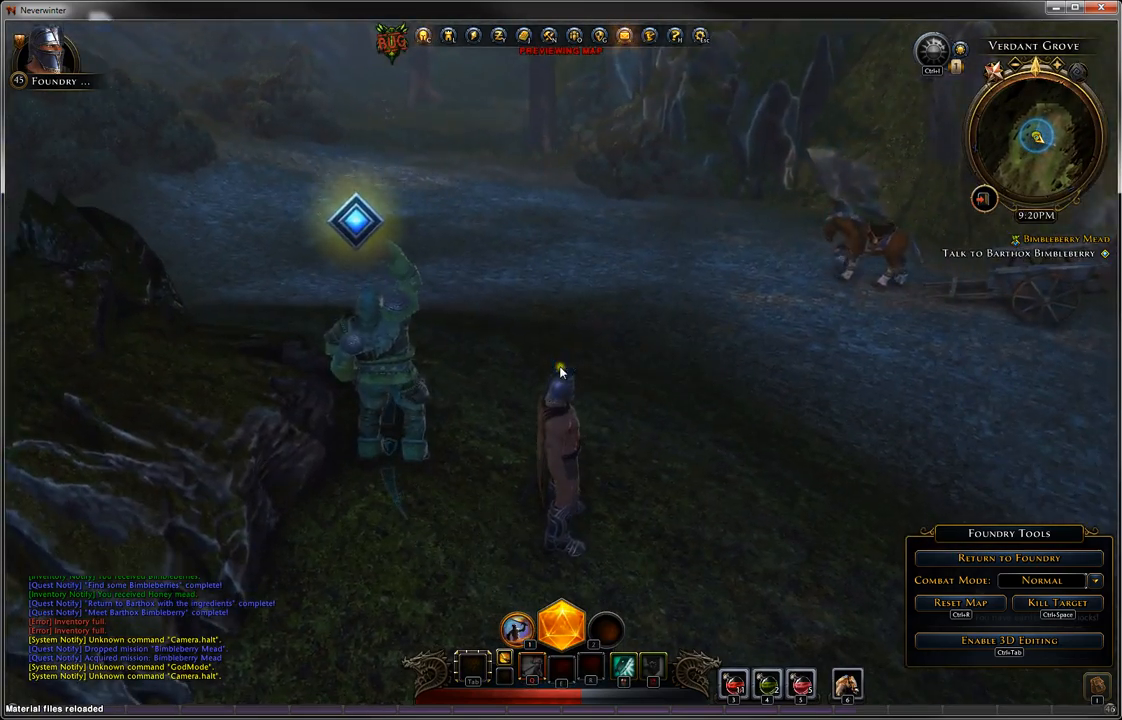
{"action": "key", "text": "alt"}
{"action": "left_click", "coordinate": [976, 602]}
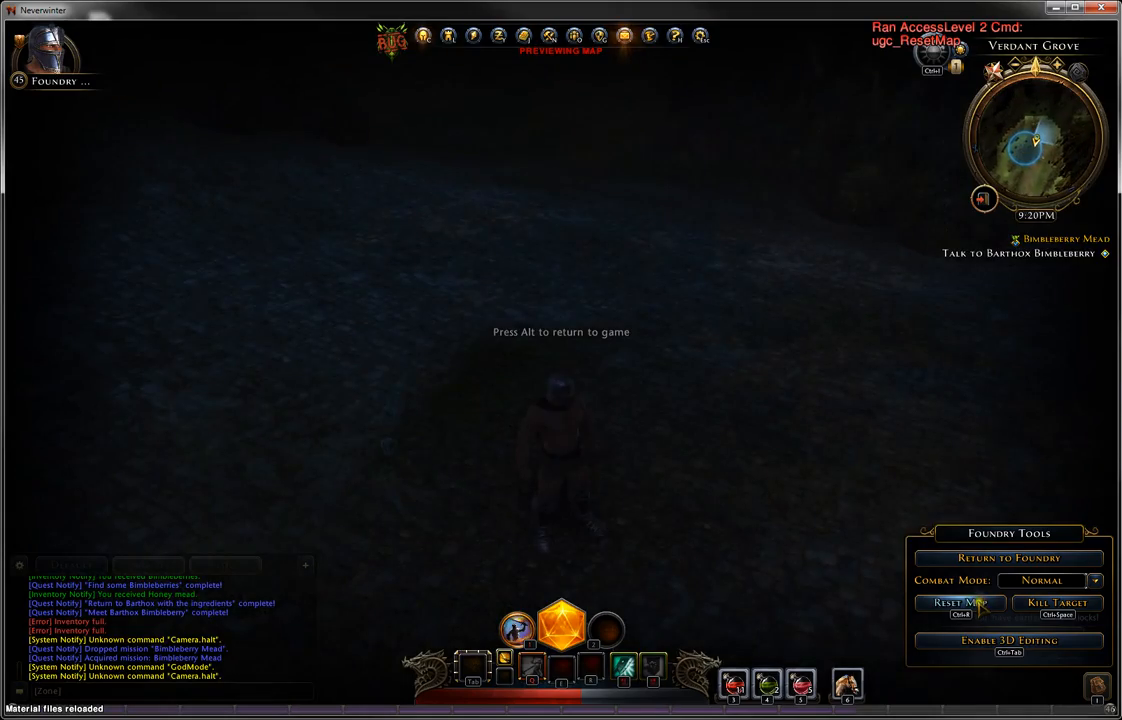
- Walk up the hill to Barthox Bimbleberry and ask him to teach how to make mead
{"action": "key", "text": "alt"}
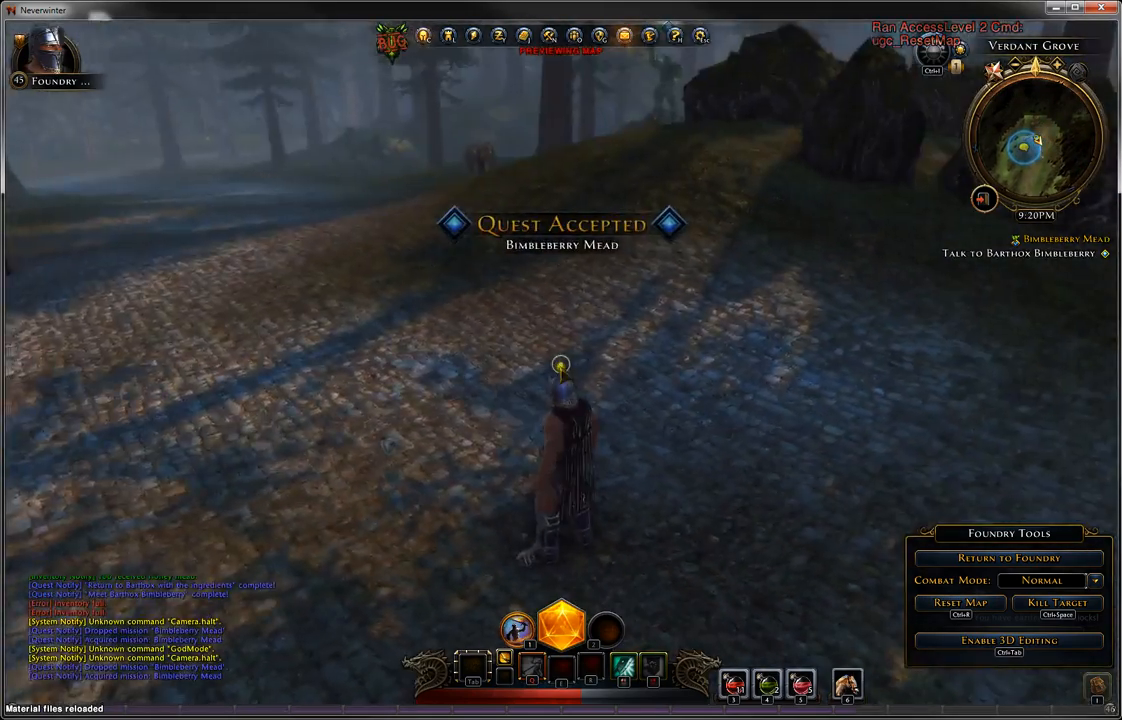
{"action": "key", "text": "w"}
{"action": "key", "text": "w"}
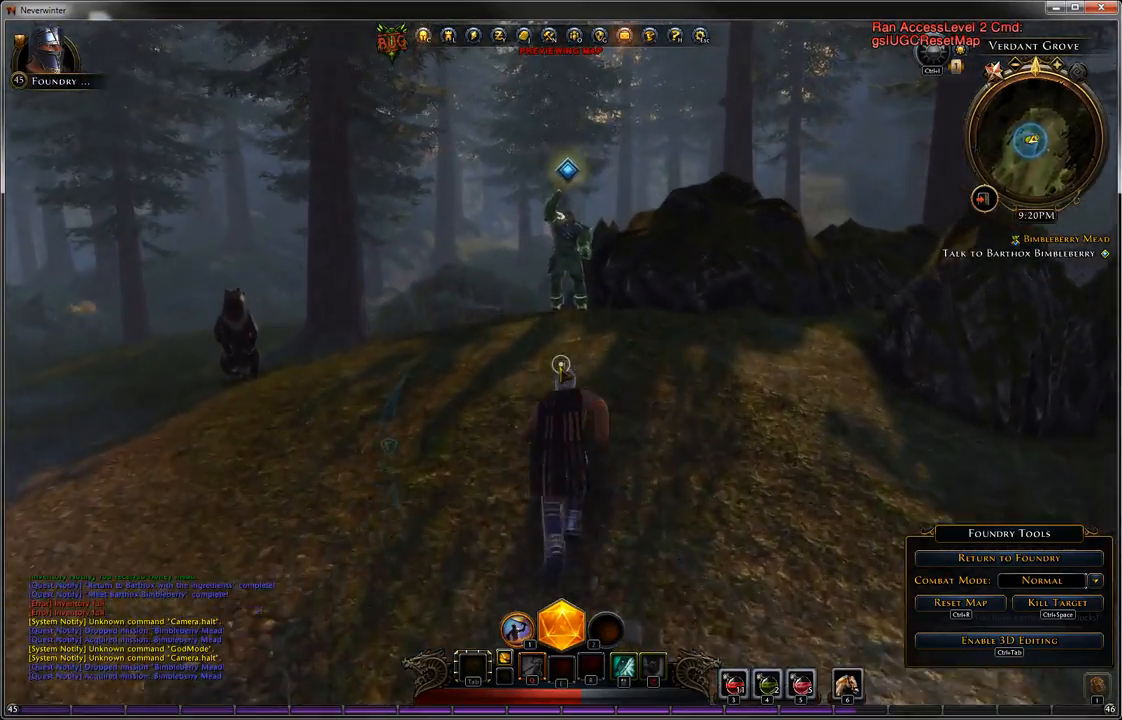
{"action": "key", "text": "w"}
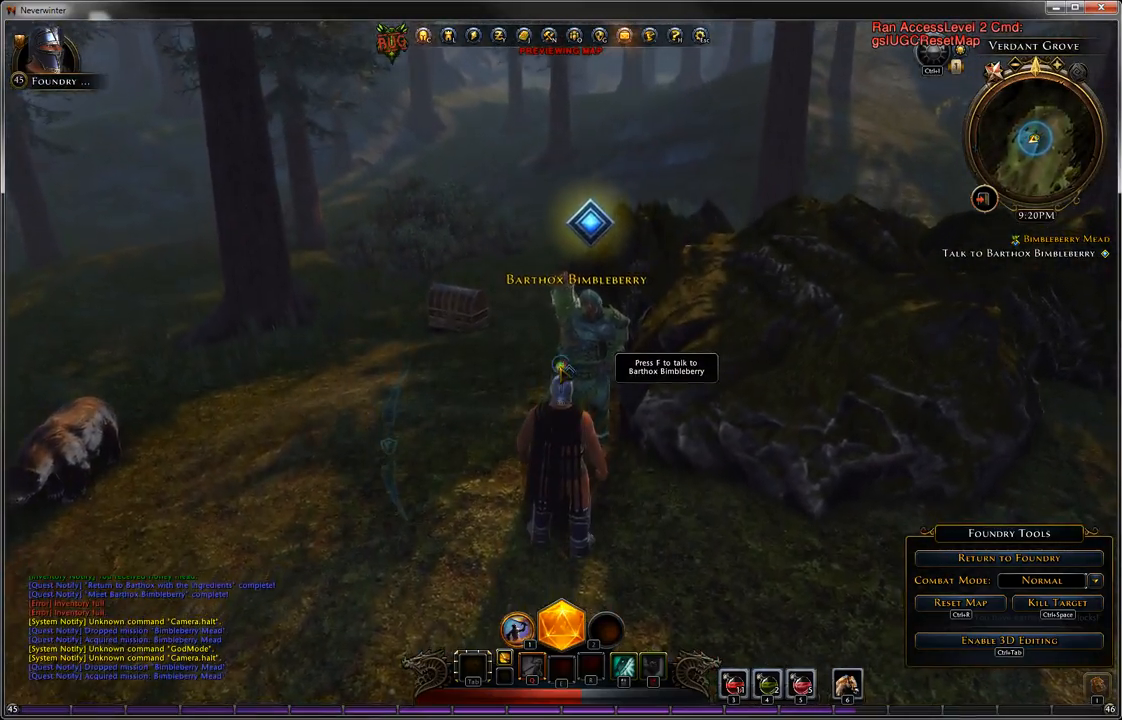
{"action": "key", "text": "f"}
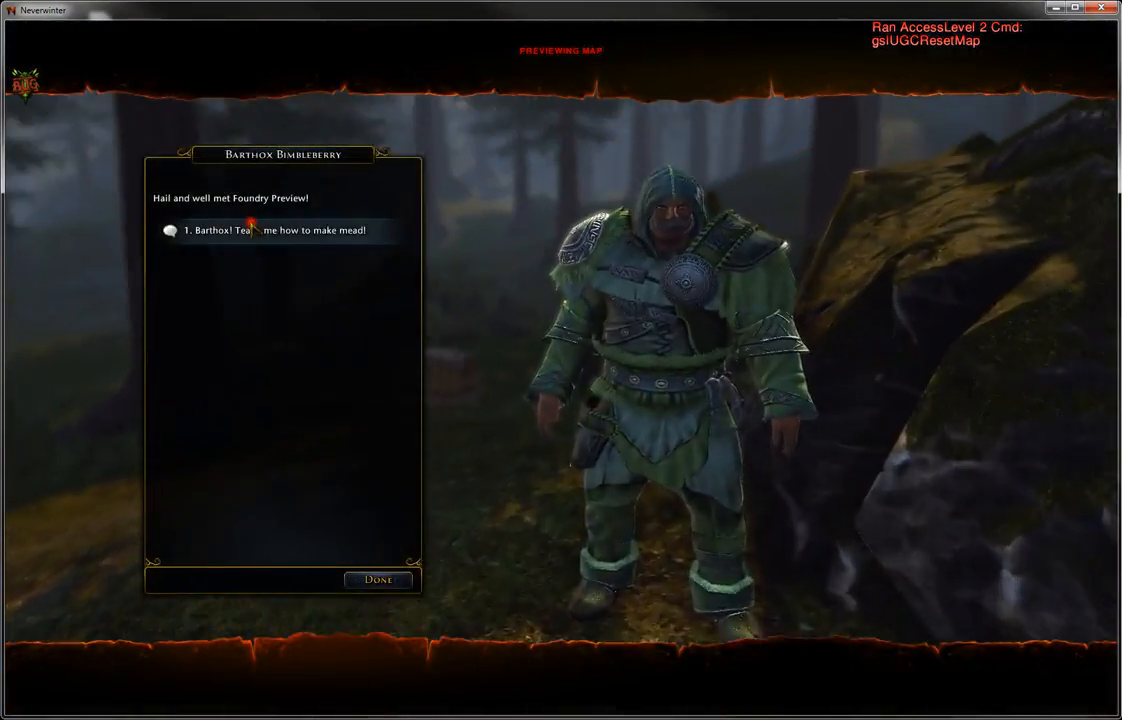
{"action": "left_click", "coordinate": [252, 233]}
{"action": "left_click", "coordinate": [246, 277]}
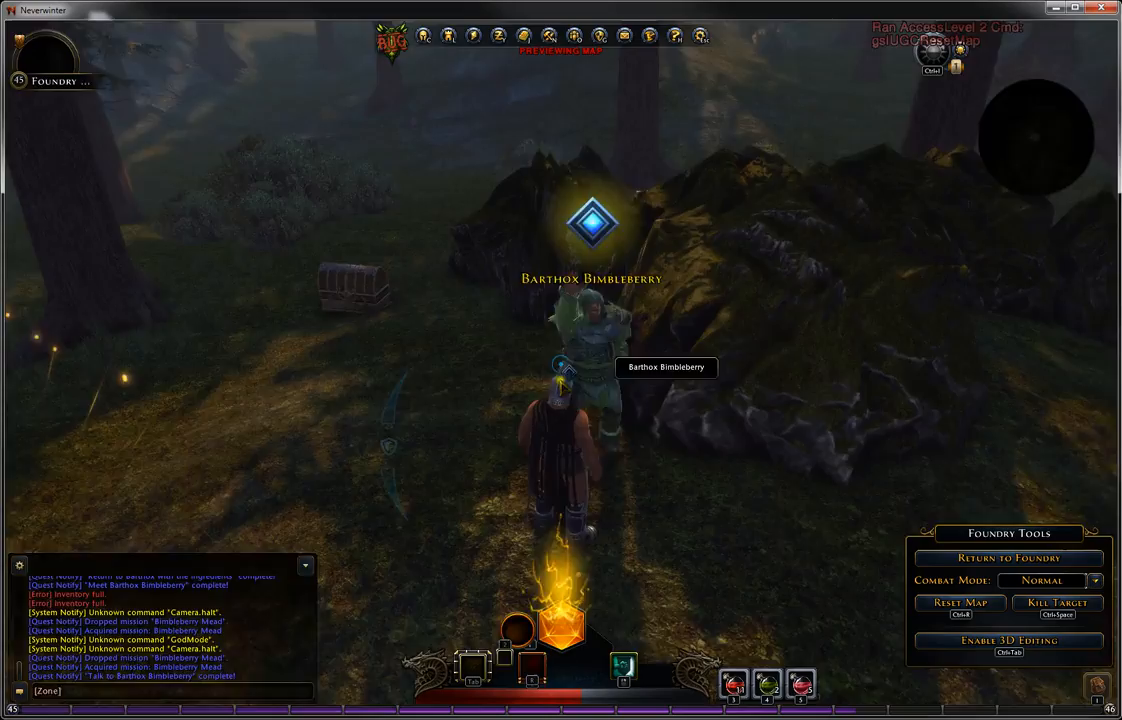
- Run to the group of boars on the road and fight them to fulfil the Defeat the boars objective
{"action": "key", "text": "w"}
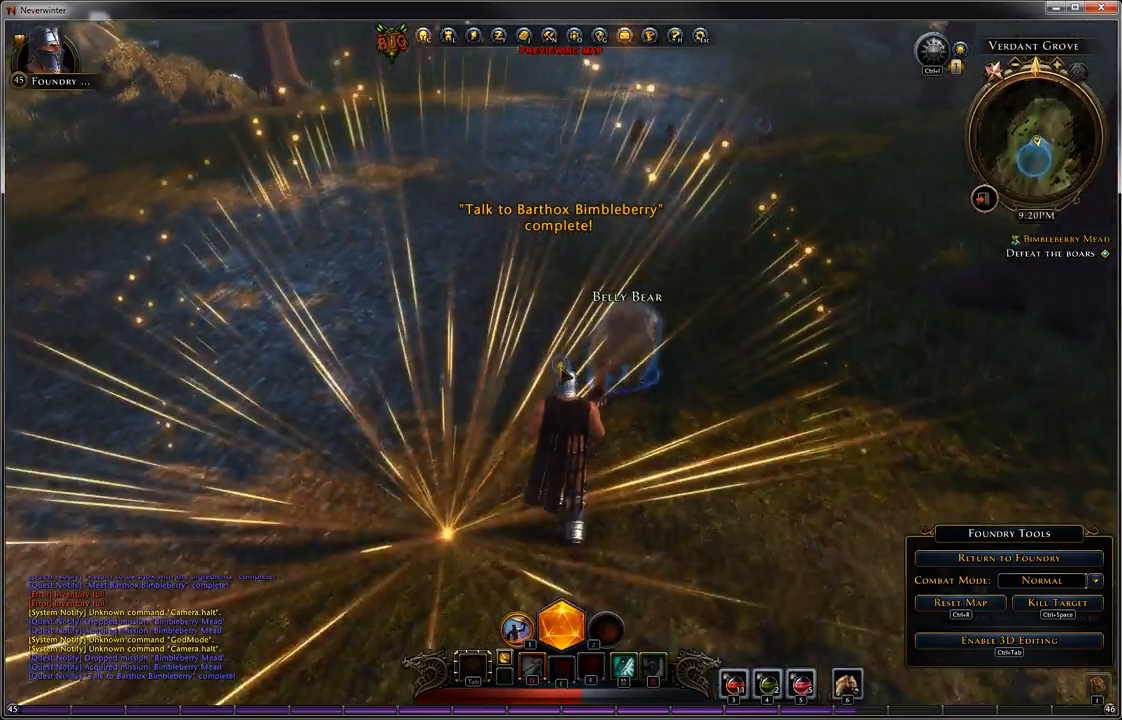
{"action": "key", "text": "w"}
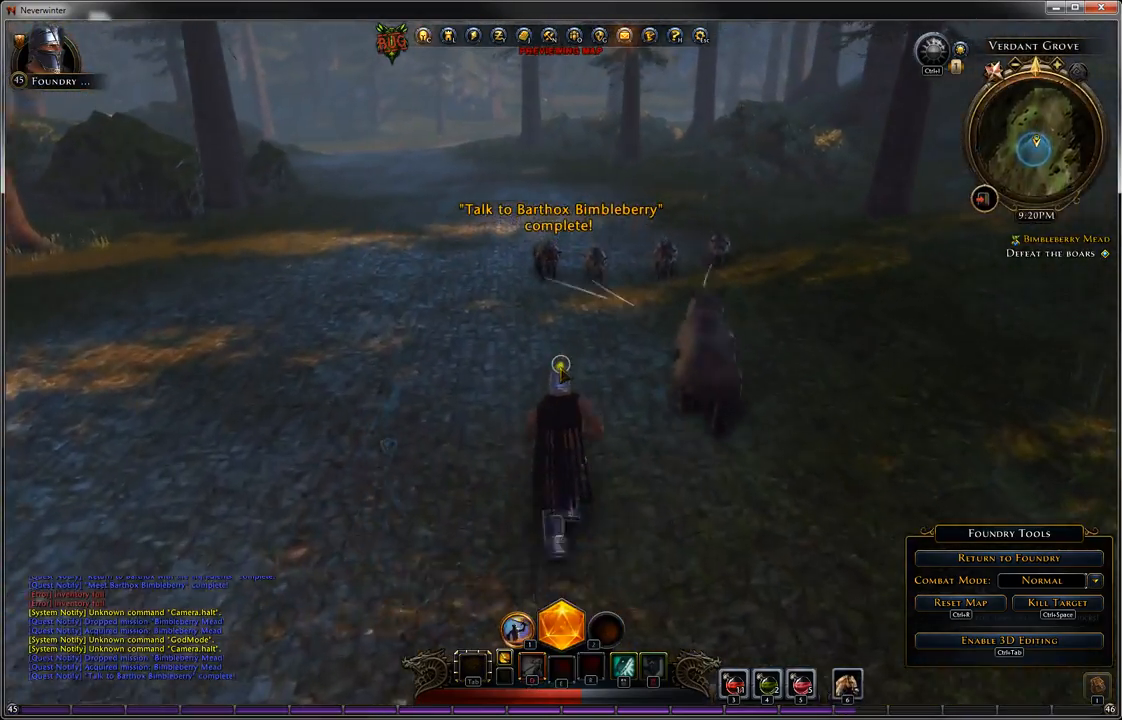
{"action": "key", "text": "d"}
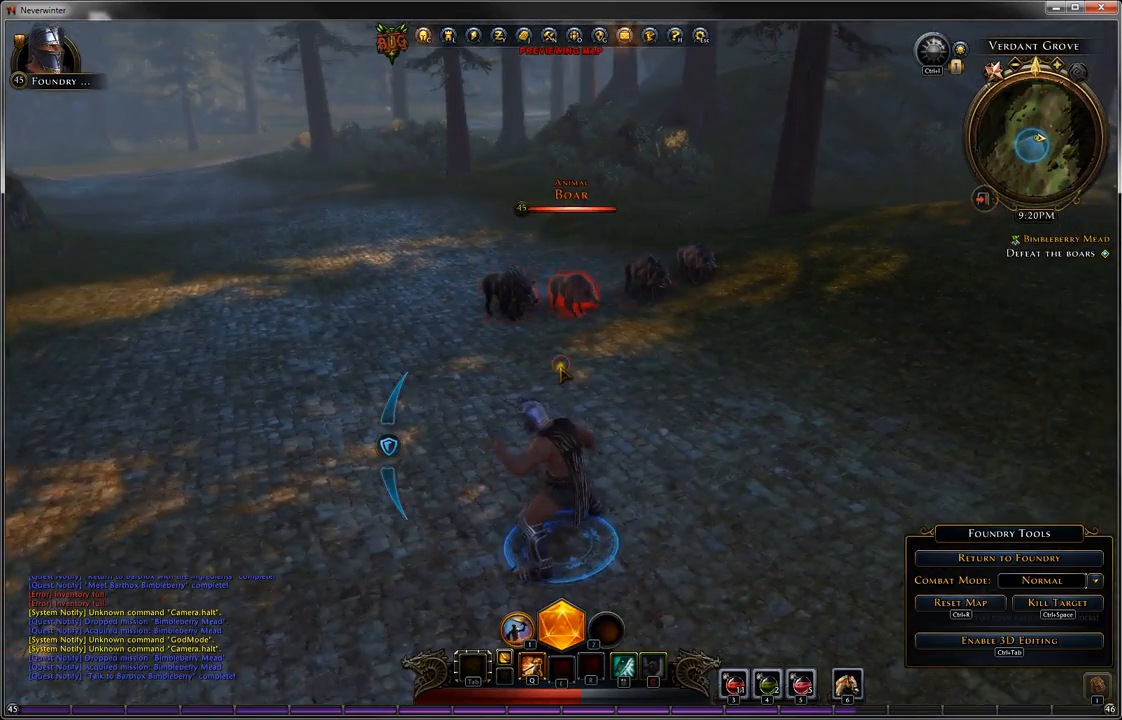
{"action": "key", "text": "a"}
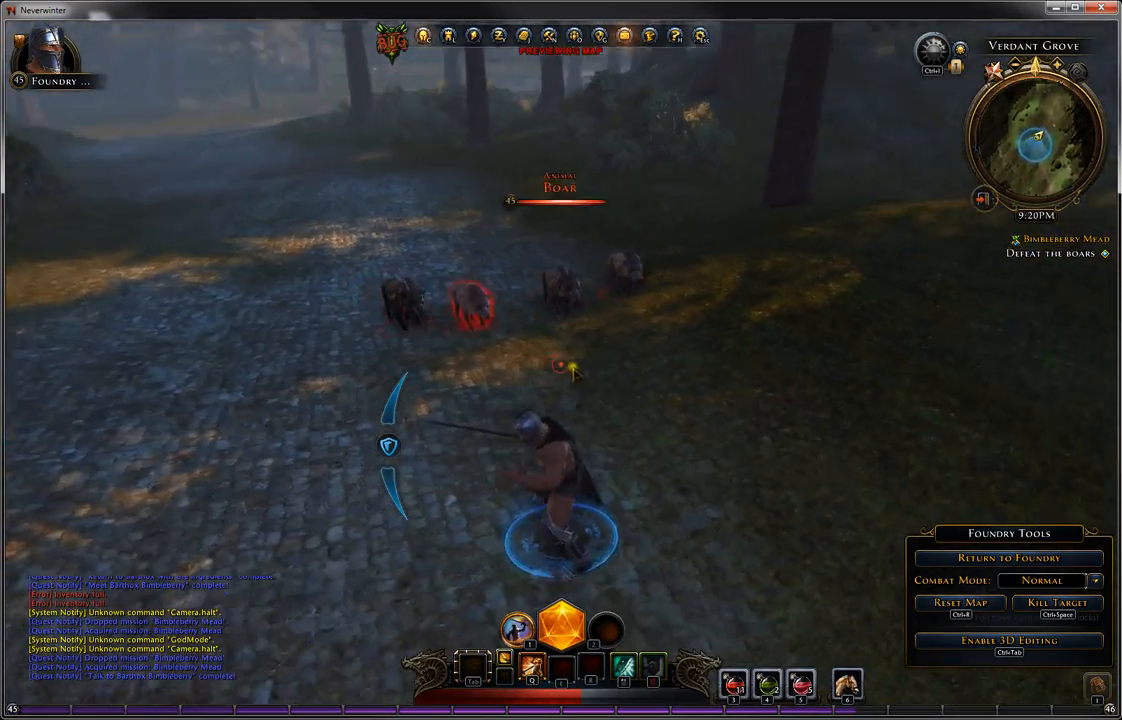
{"action": "key", "text": "w"}
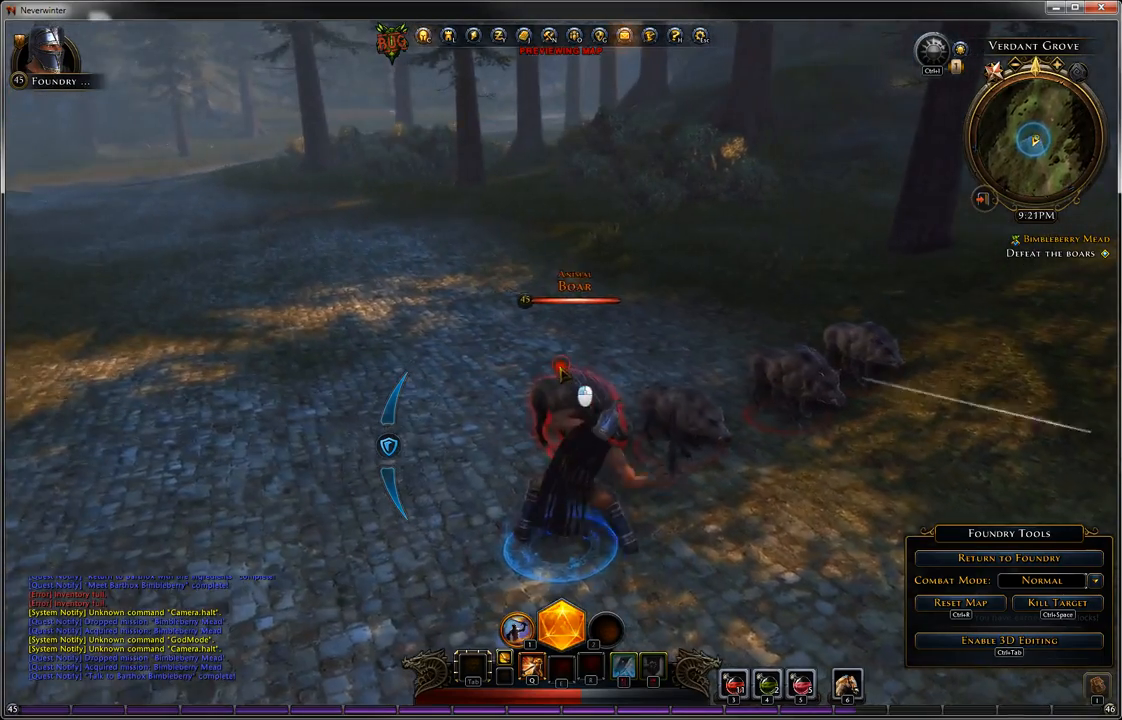
{"action": "left_click", "coordinate": [560, 369]}
{"action": "left_click", "coordinate": [561, 372]}
{"action": "left_click", "coordinate": [562, 375]}
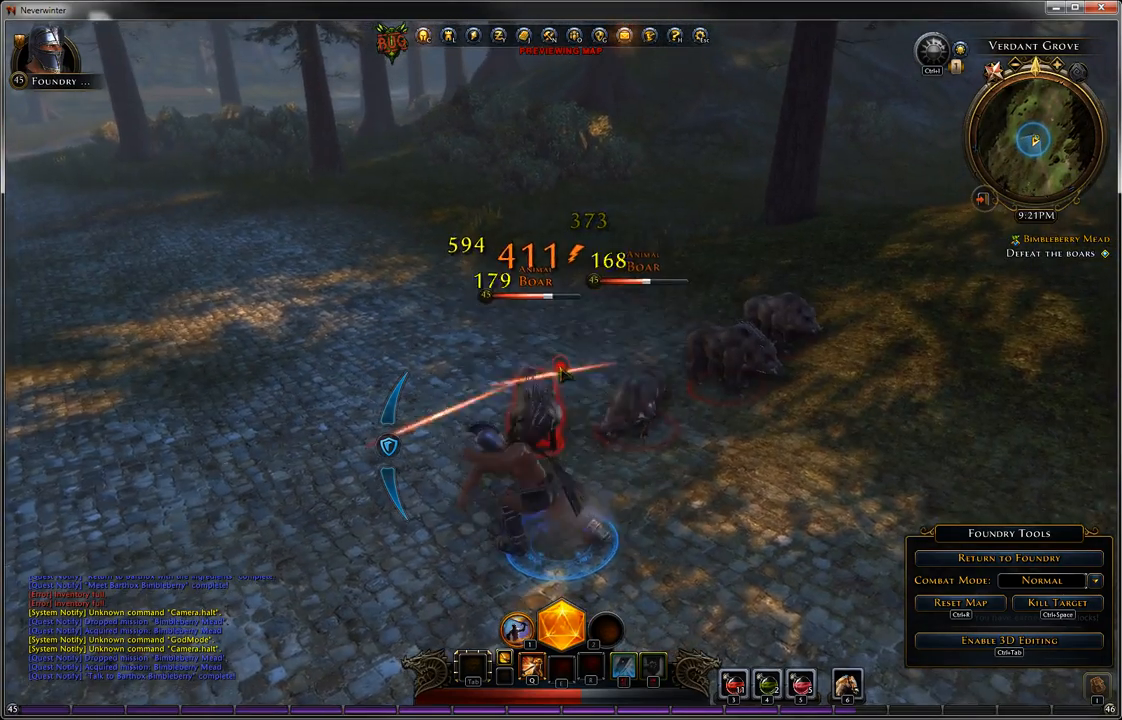
{"action": "left_click", "coordinate": [562, 373]}
{"action": "left_click", "coordinate": [561, 372]}
{"action": "left_click", "coordinate": [561, 372]}
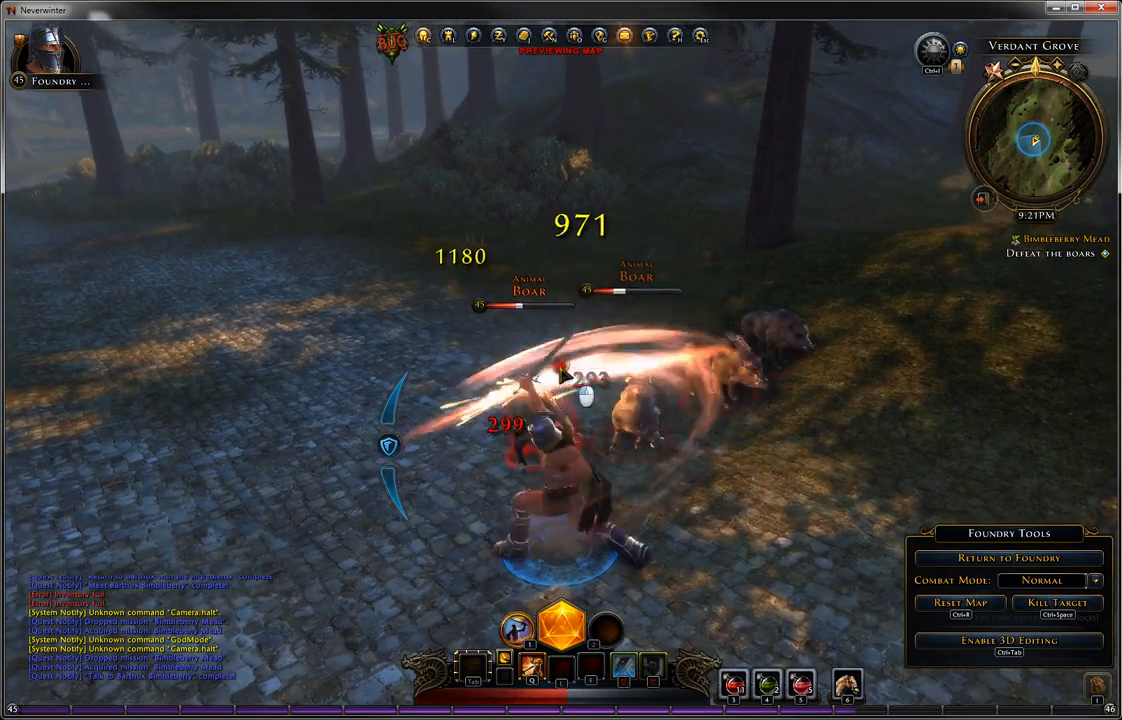
{"action": "left_click", "coordinate": [561, 372]}
{"action": "left_click", "coordinate": [561, 372]}
{"action": "left_click", "coordinate": [561, 372]}
{"action": "left_click", "coordinate": [561, 372]}
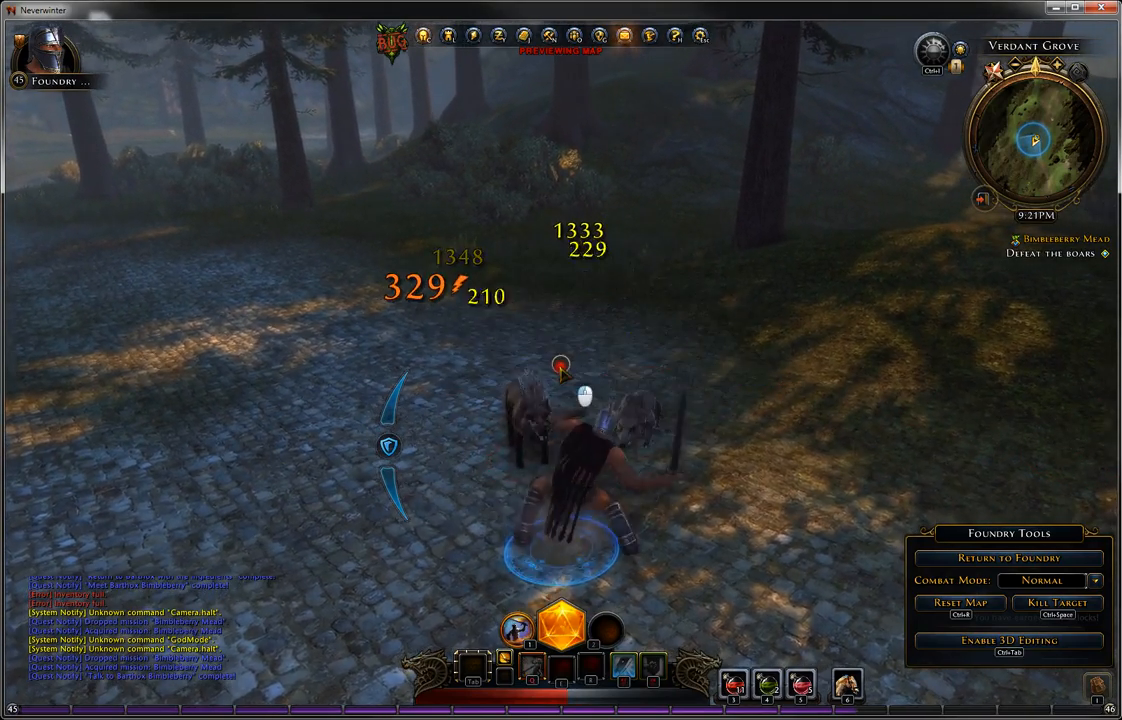
{"action": "left_click", "coordinate": [561, 370]}
{"action": "key", "text": "w"}
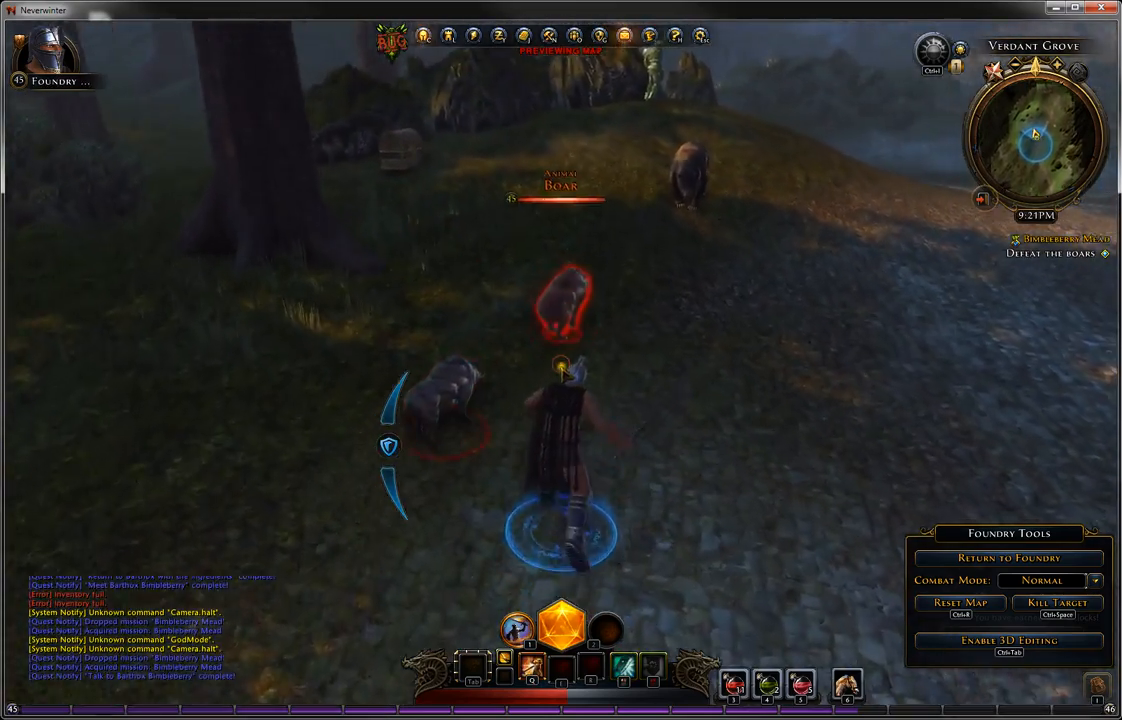
{"action": "key", "text": "w"}
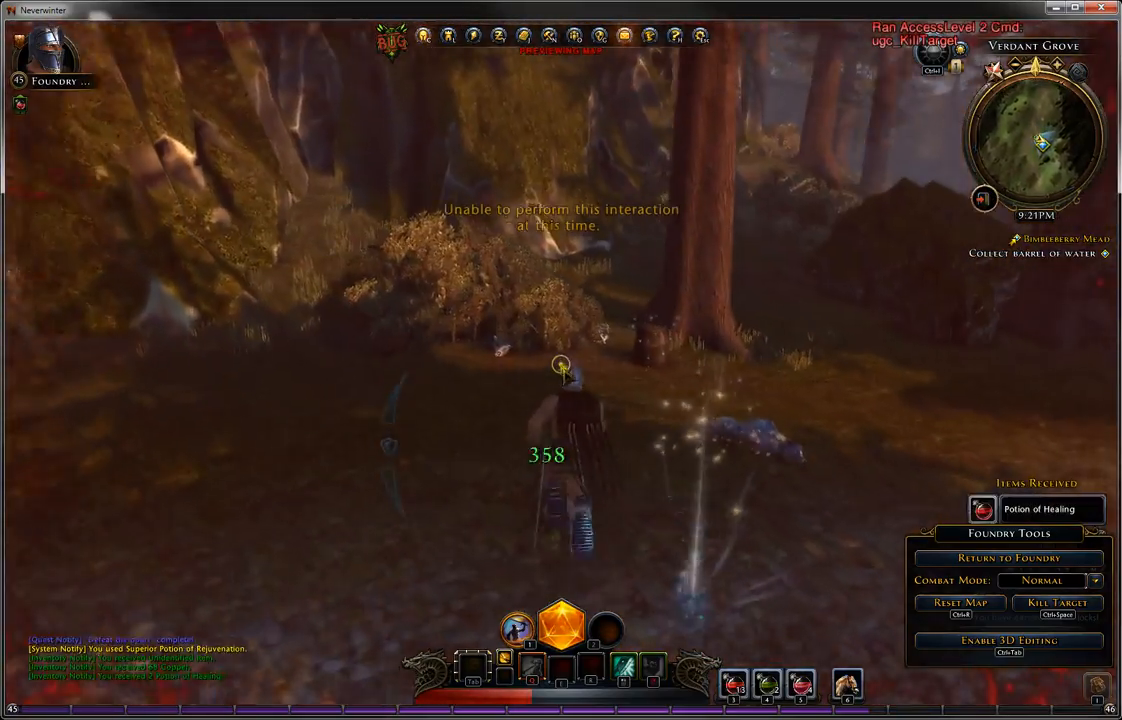
- Take the Barrel of Water from its container and the Honey from the hive of bees on the tree
{"action": "key", "text": "ctrl+r"}
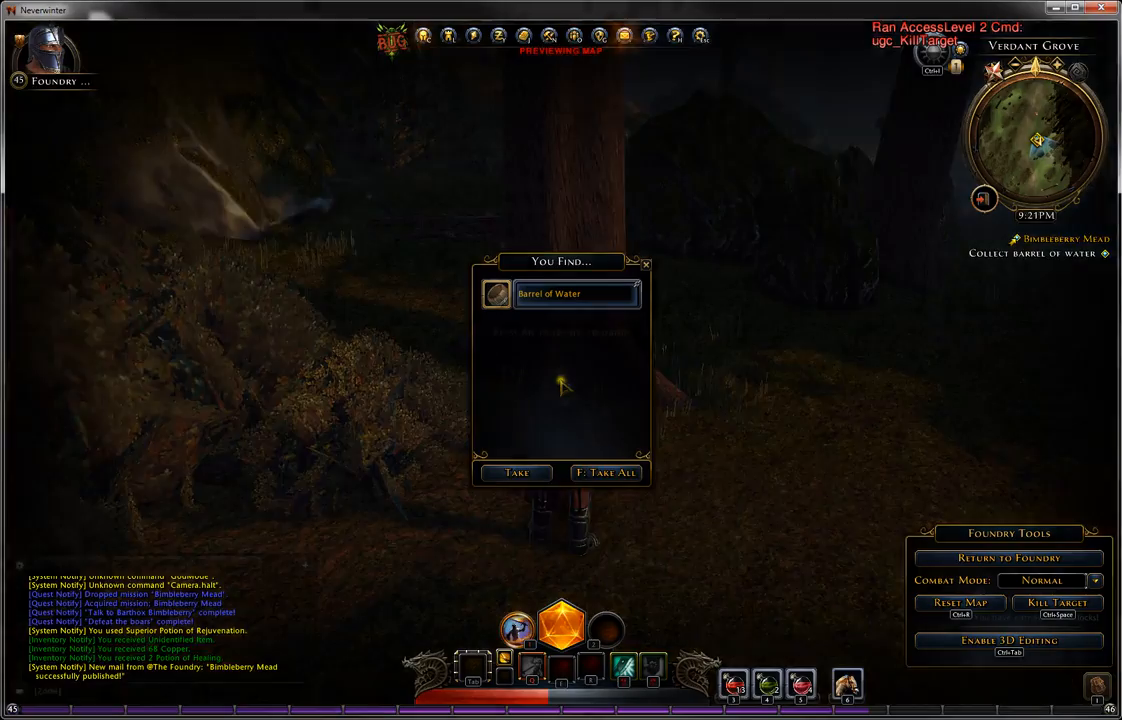
{"action": "left_click", "coordinate": [517, 473]}
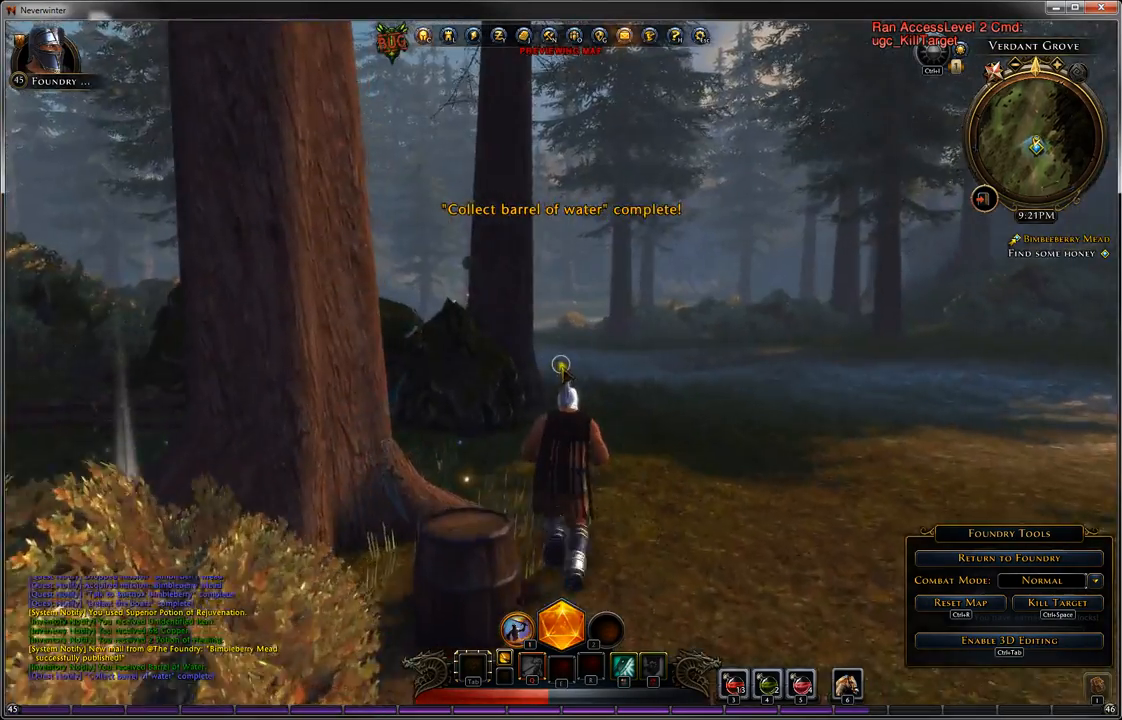
{"action": "key", "text": "w"}
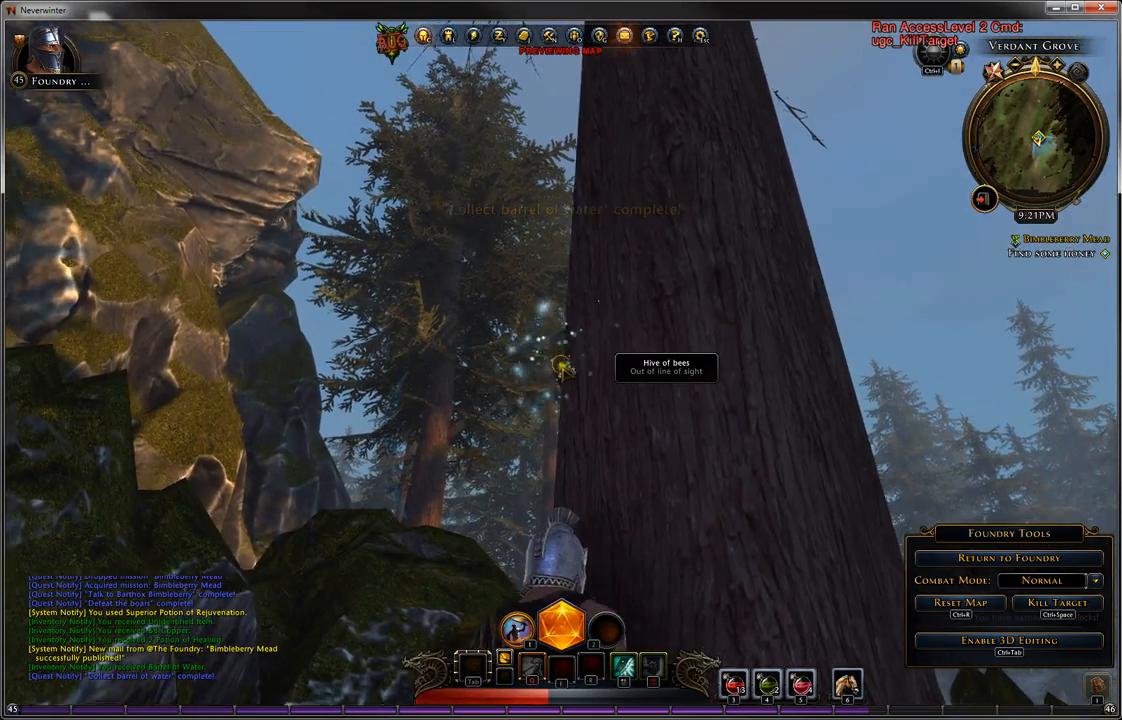
{"action": "key", "text": "f"}
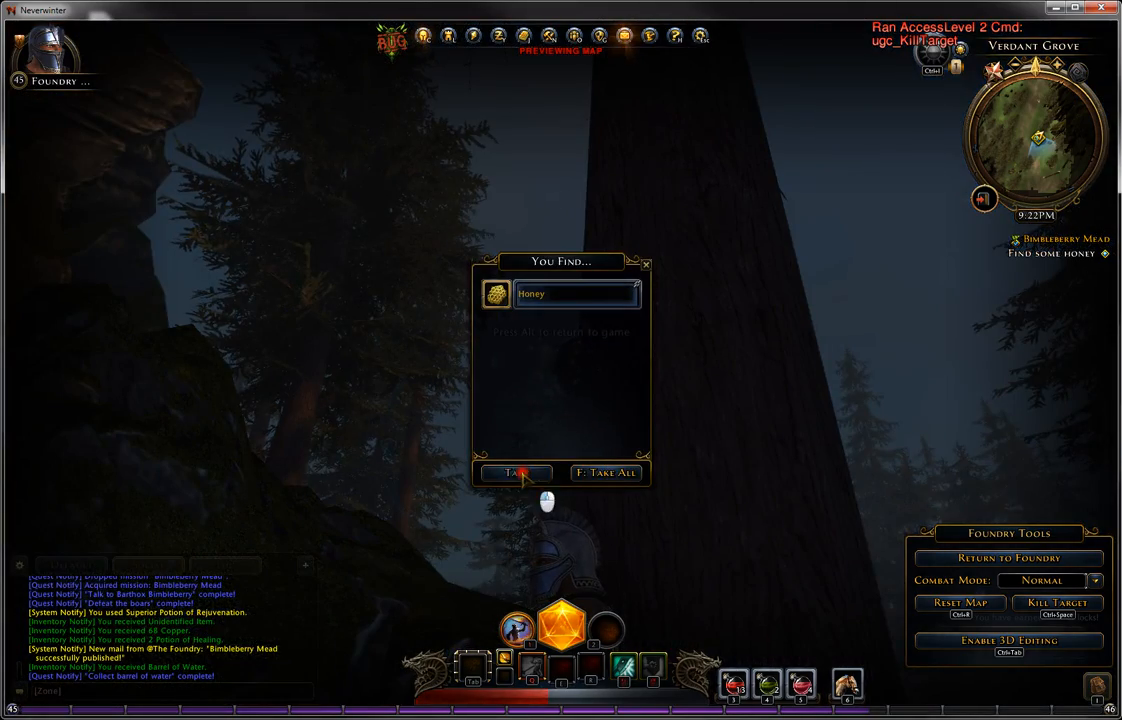
{"action": "left_click", "coordinate": [518, 473]}
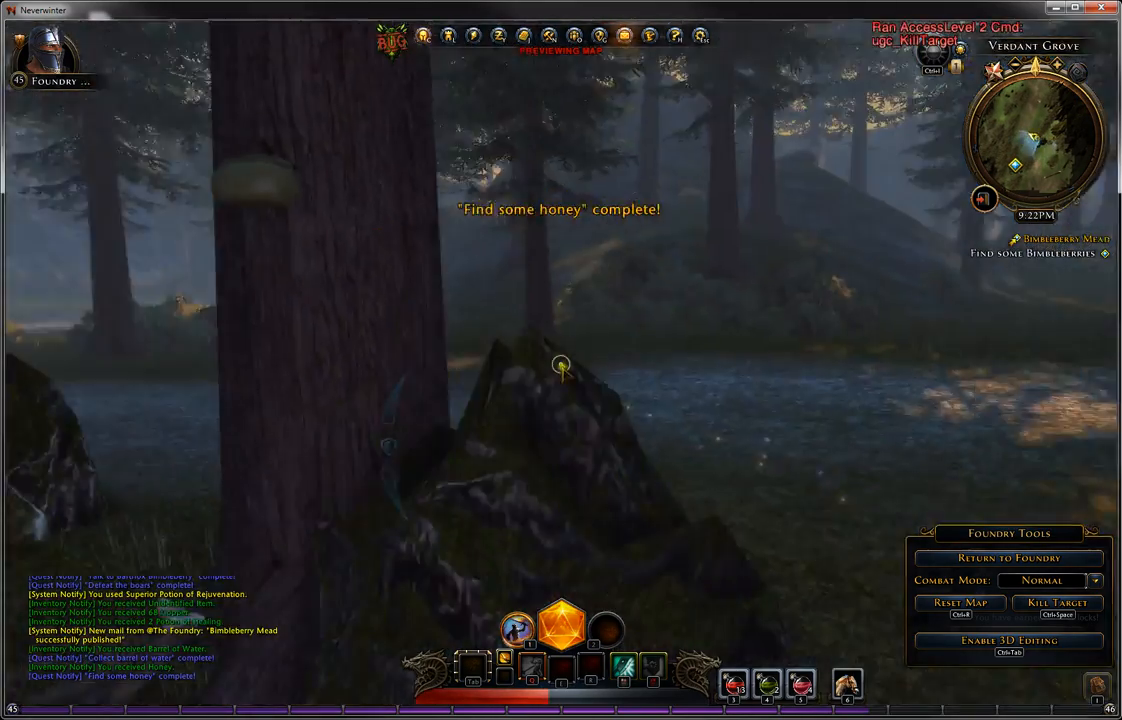
- Gather Bimbleberries from the Bimbleberry bush, discarding an Unidentified Item from the inventory to make room
{"action": "key", "text": "w"}
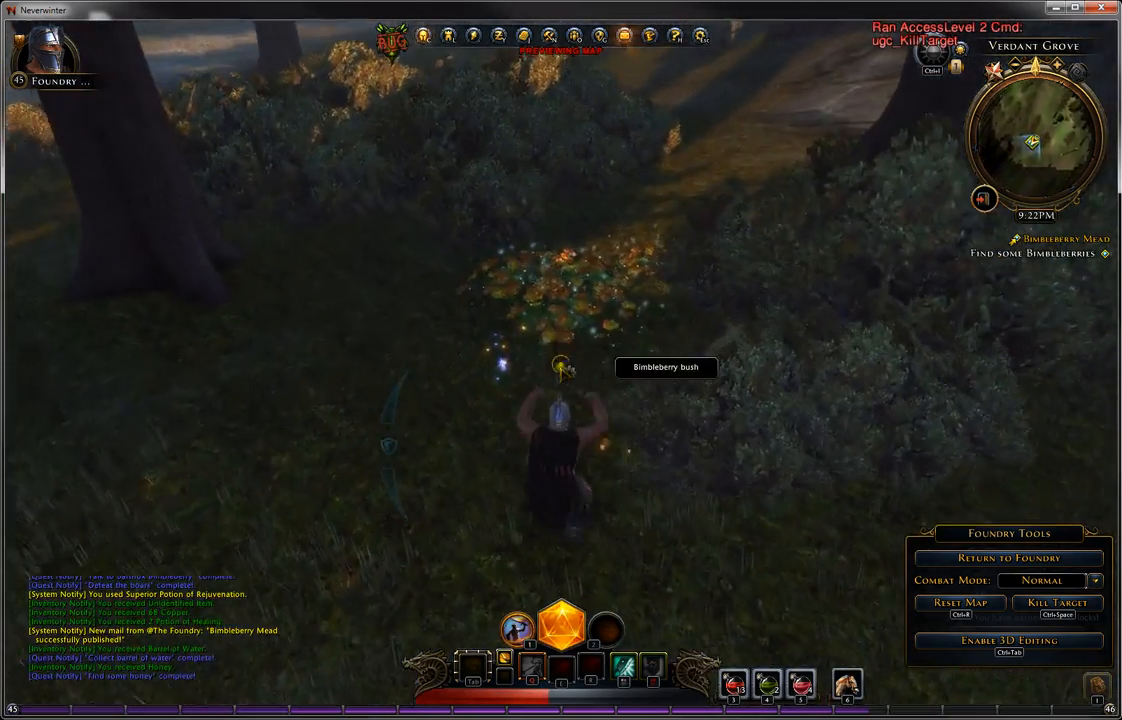
{"action": "key", "text": "f"}
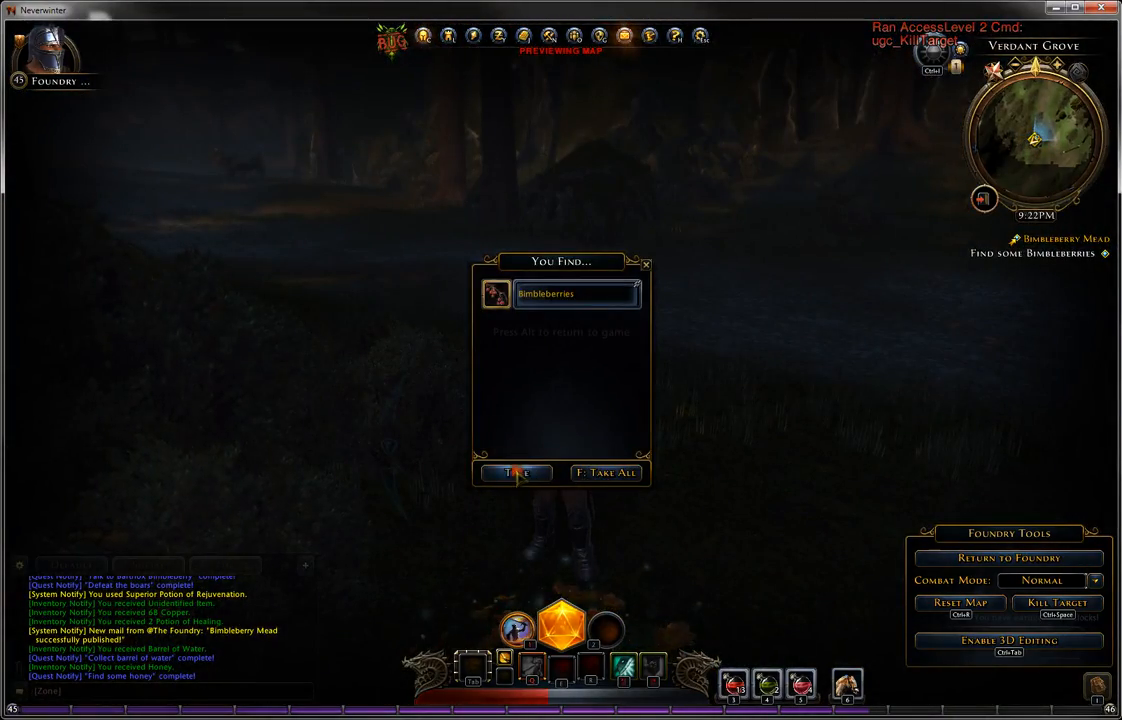
{"action": "left_click", "coordinate": [516, 474]}
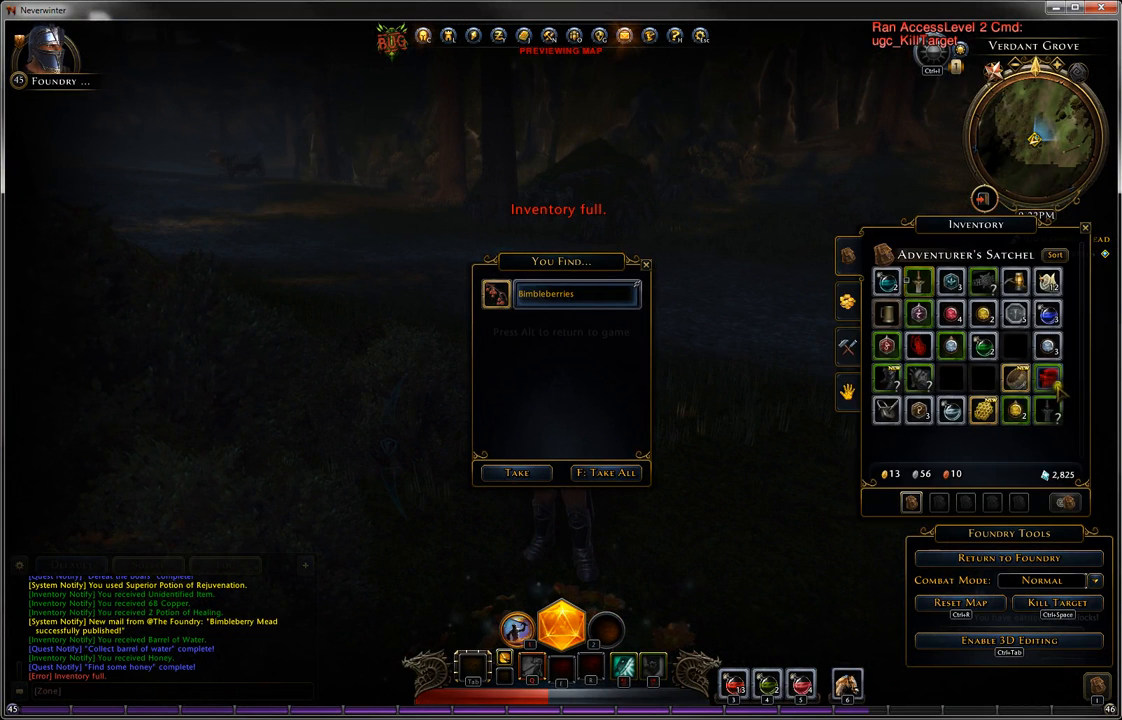
{"action": "left_click", "coordinate": [610, 403]}
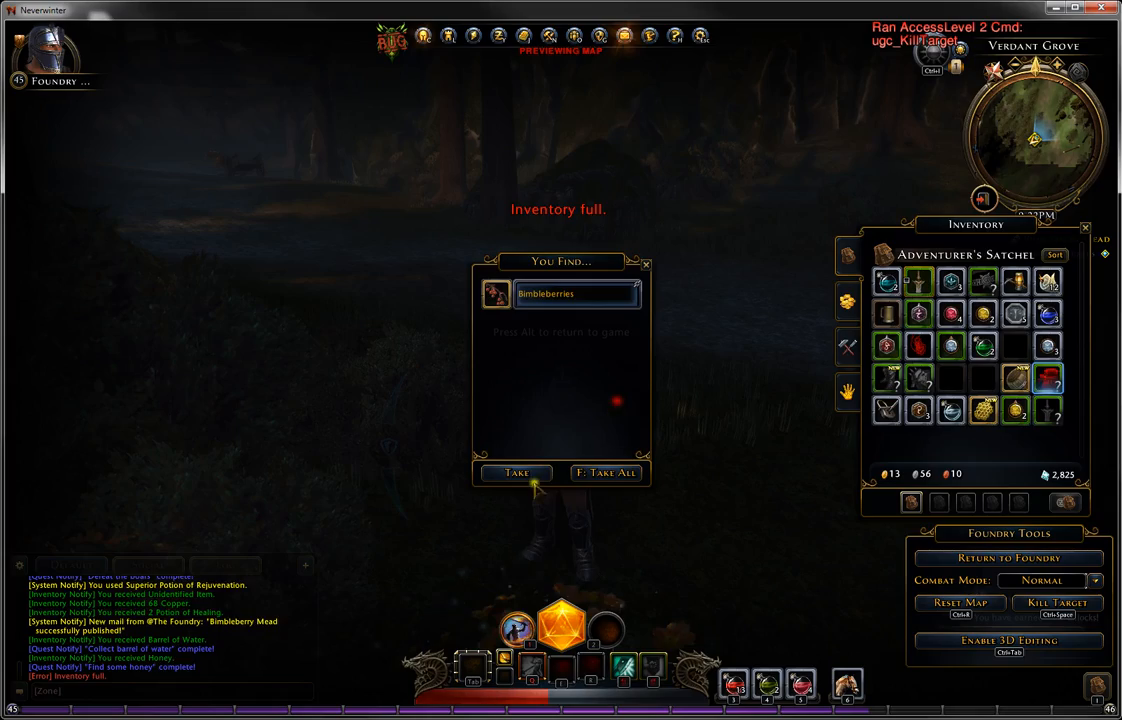
{"action": "left_click", "coordinate": [516, 472]}
{"action": "key", "text": "alt"}
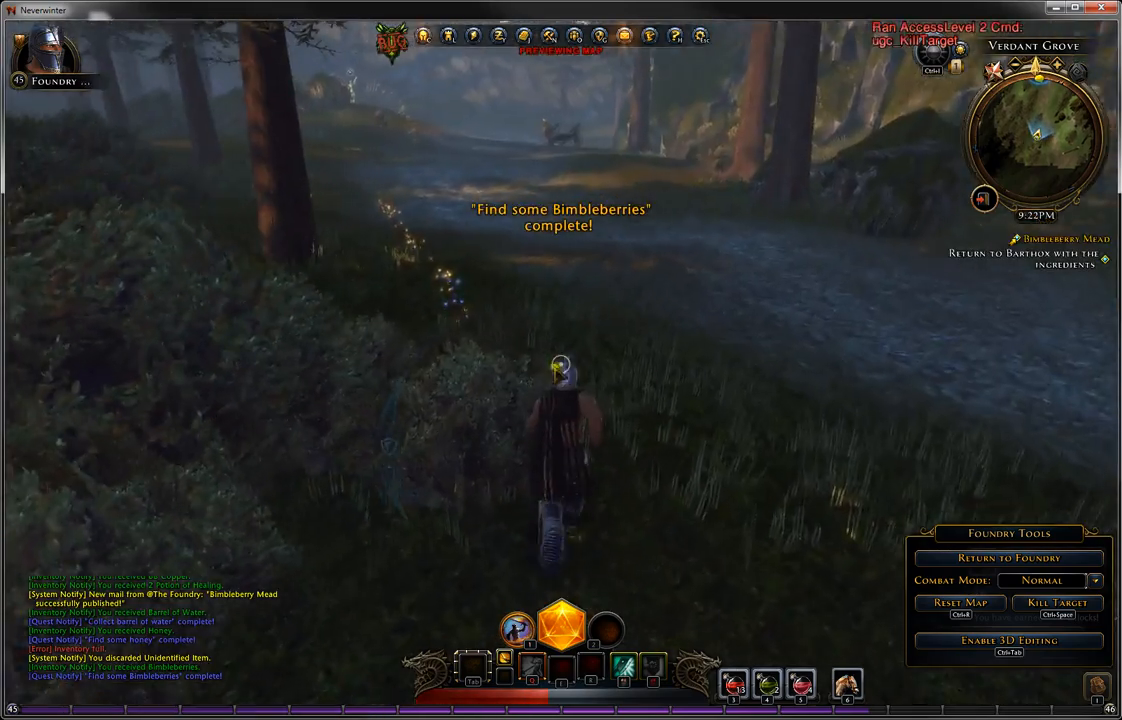
- Return to Barthox Bimbleberry and tell him the ingredients have been gathered and to make mead
{"action": "key", "text": "w"}
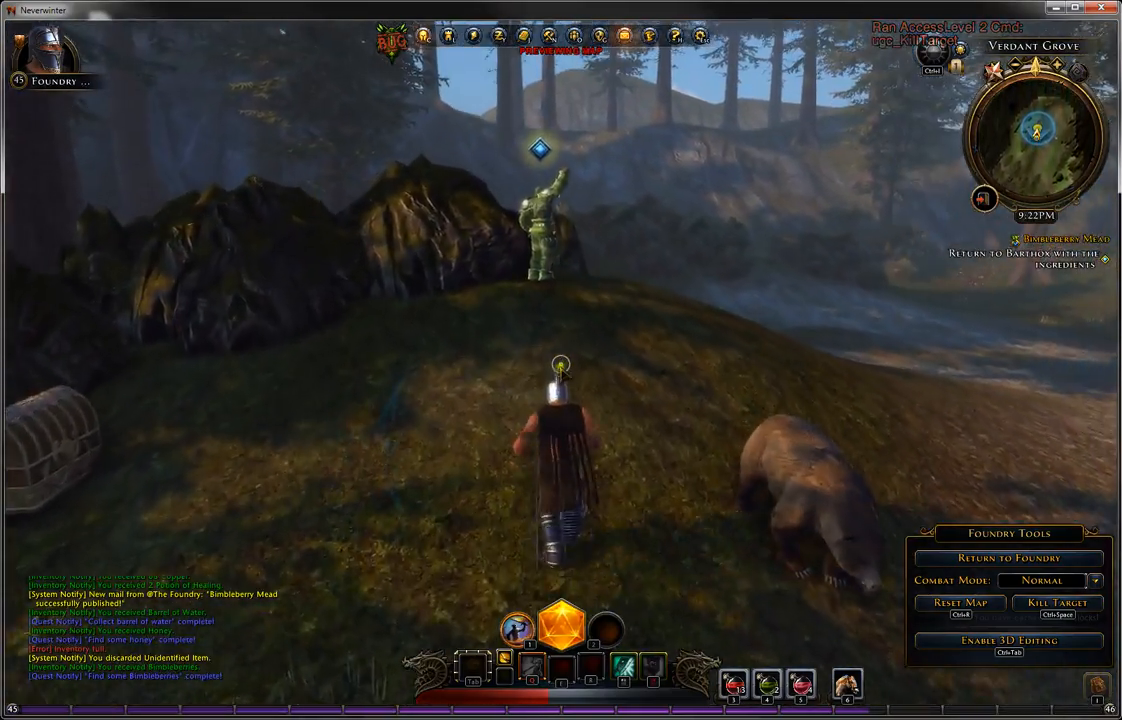
{"action": "key", "text": "f"}
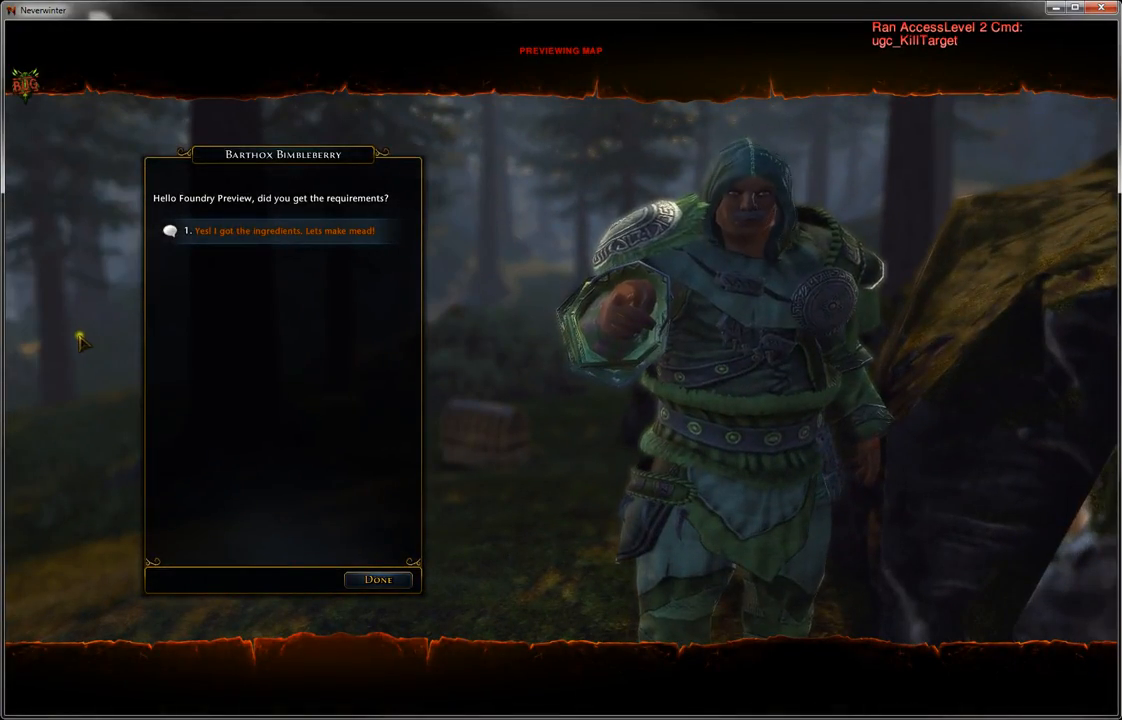
{"action": "left_click", "coordinate": [270, 231]}
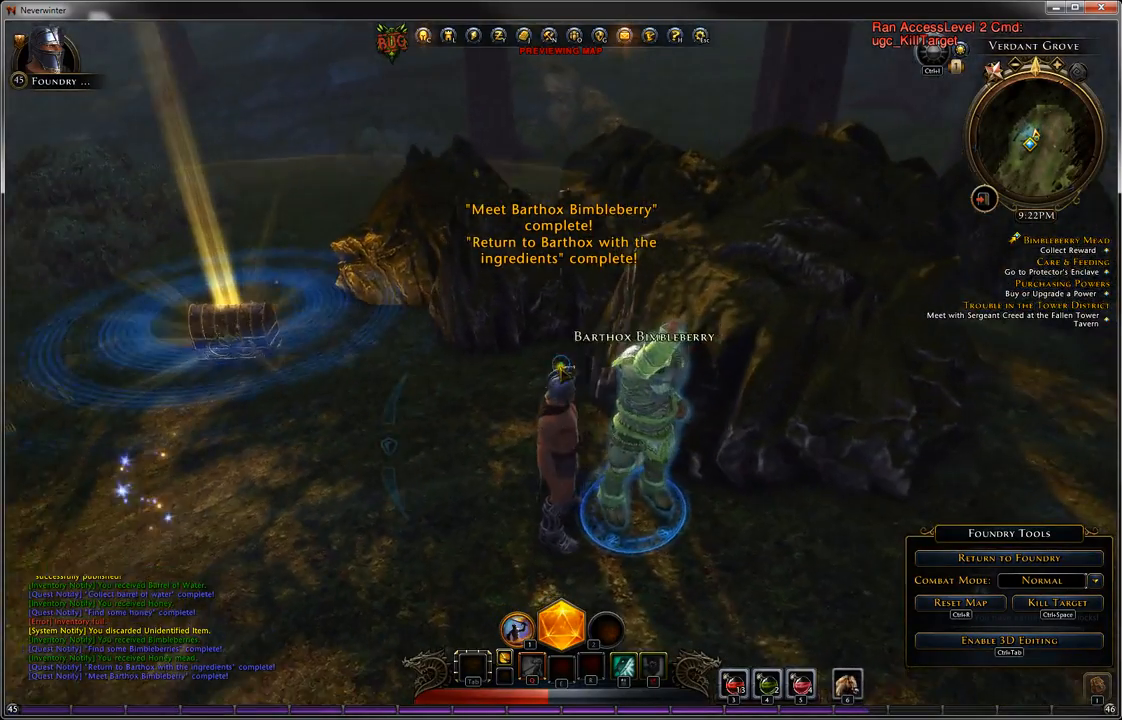
- Walk to the treasure chest near Barthox and try to accept its reward
{"action": "key", "text": "w"}
{"action": "key", "text": "w"}
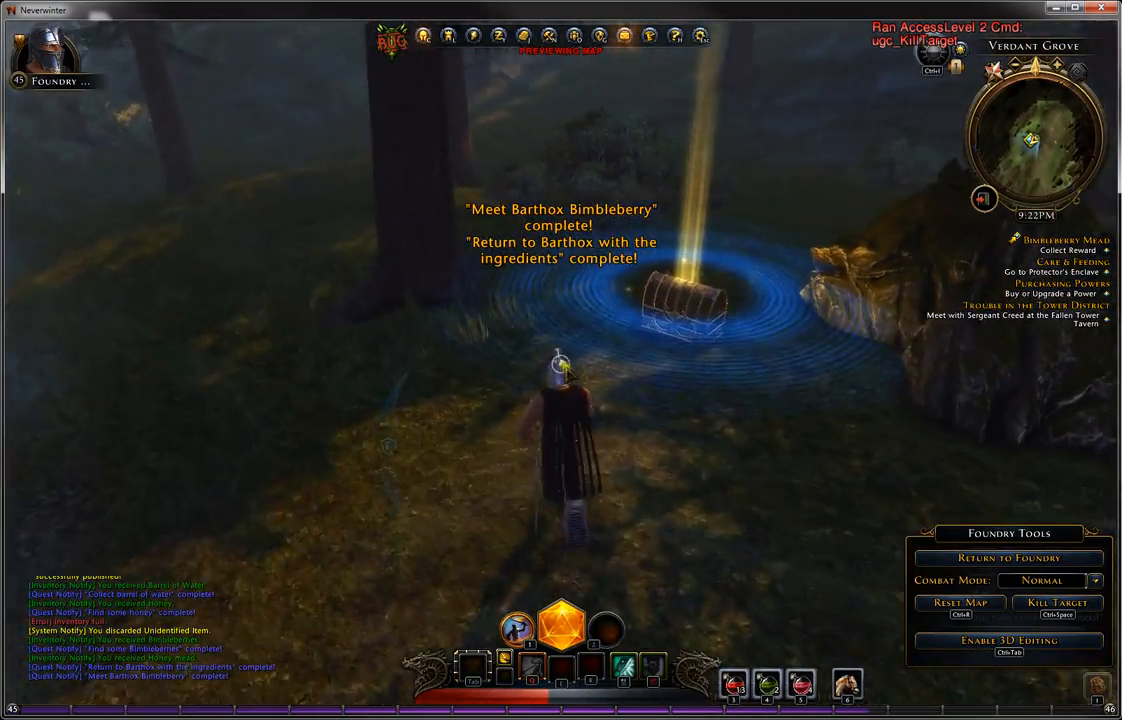
{"action": "key", "text": "f"}
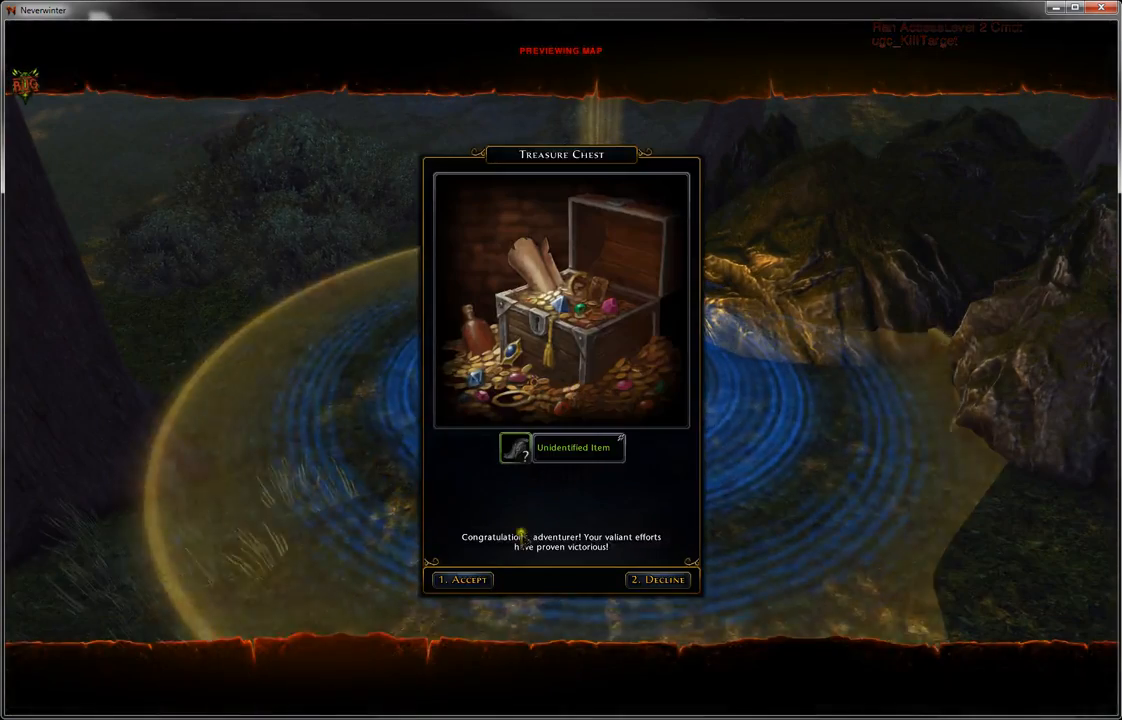
{"action": "left_click", "coordinate": [476, 580]}
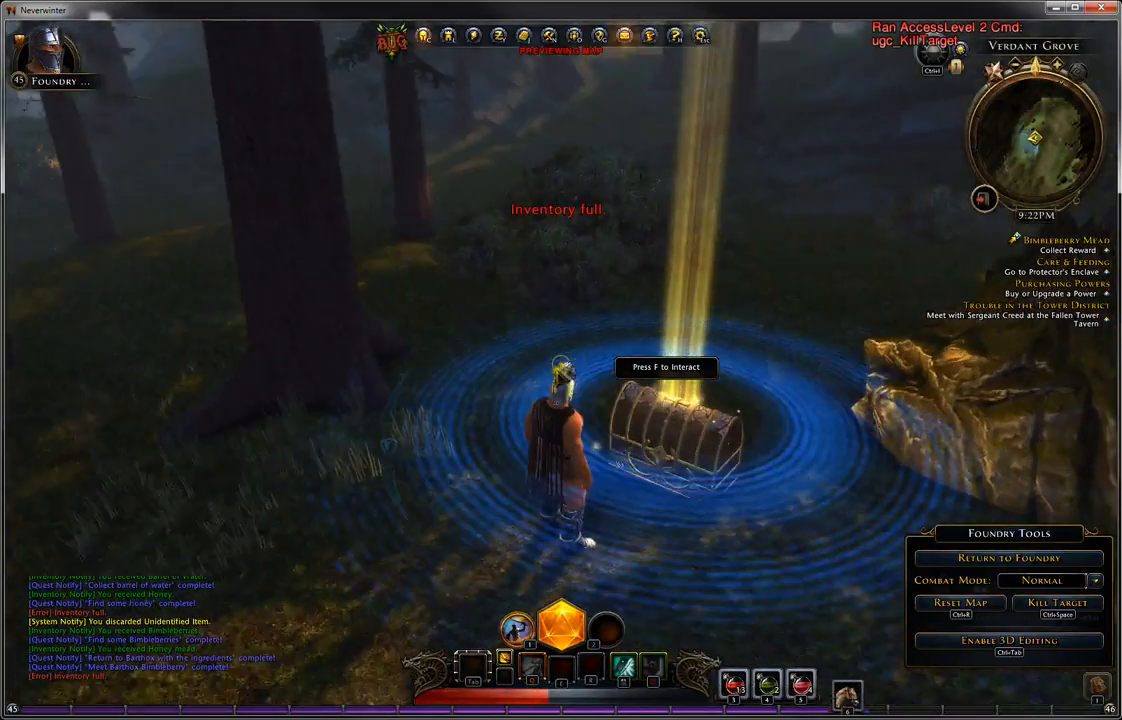
- Discard the Tempered Icon from the Adventurer's Satchel and accept the Unidentified Item from the treasure chest
{"action": "key", "text": "i"}
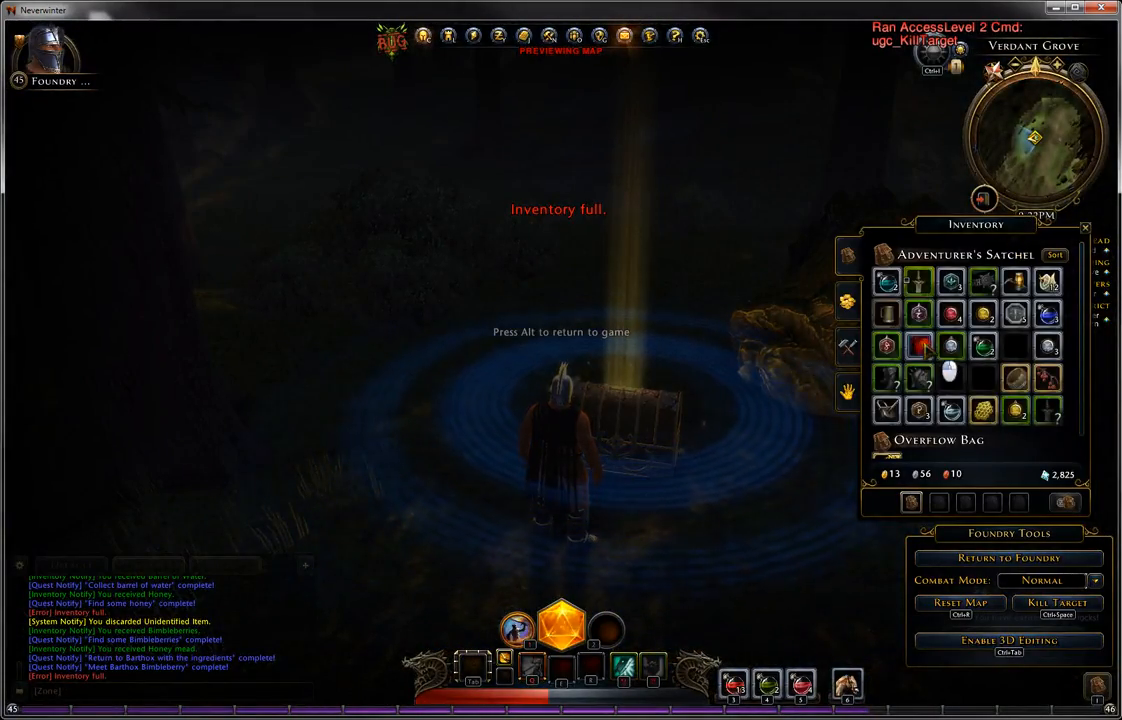
{"action": "left_click", "coordinate": [610, 403]}
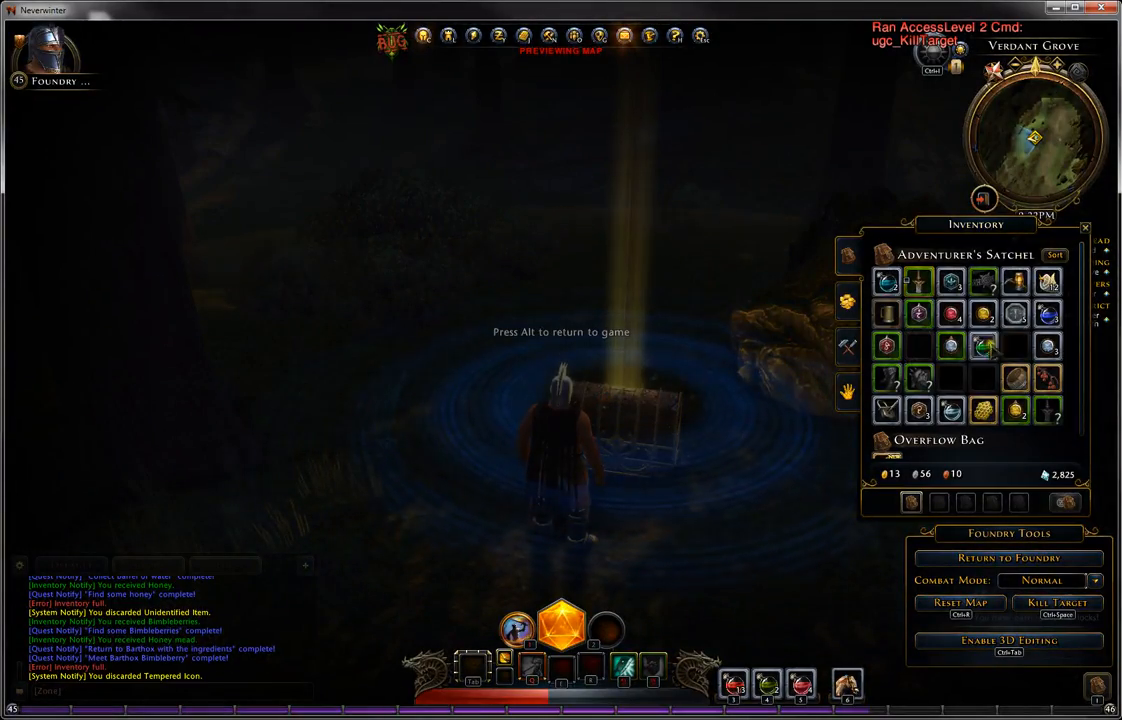
{"action": "left_click", "coordinate": [1085, 228]}
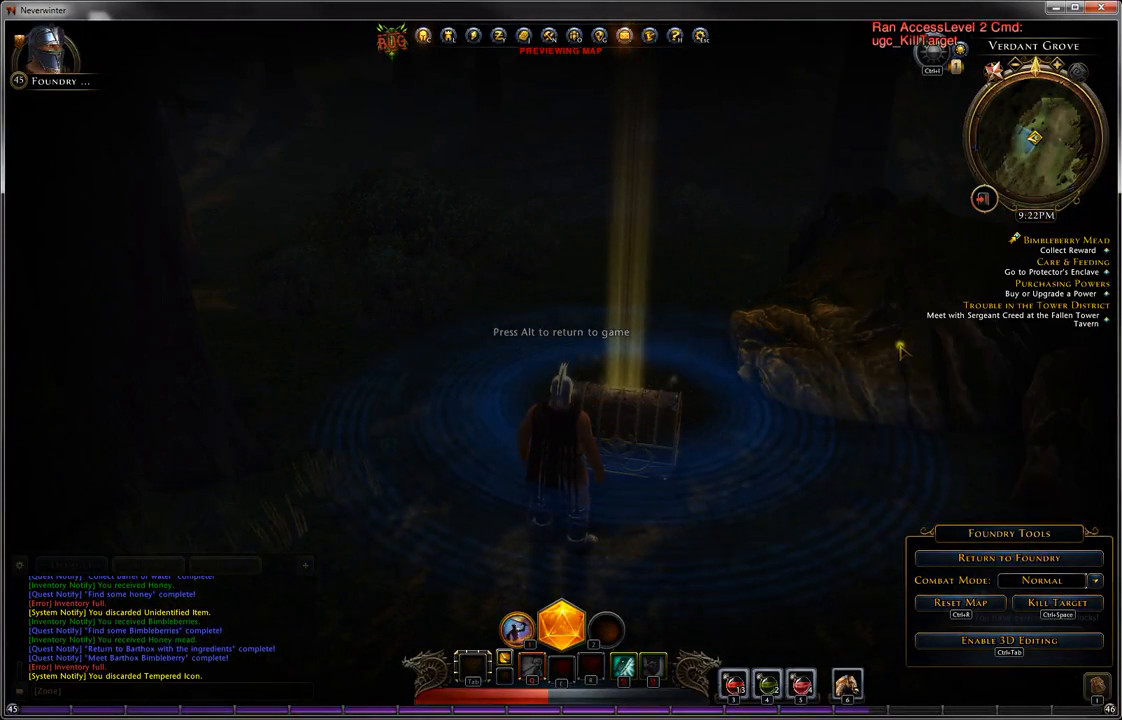
{"action": "key", "text": "alt"}
{"action": "key", "text": "f"}
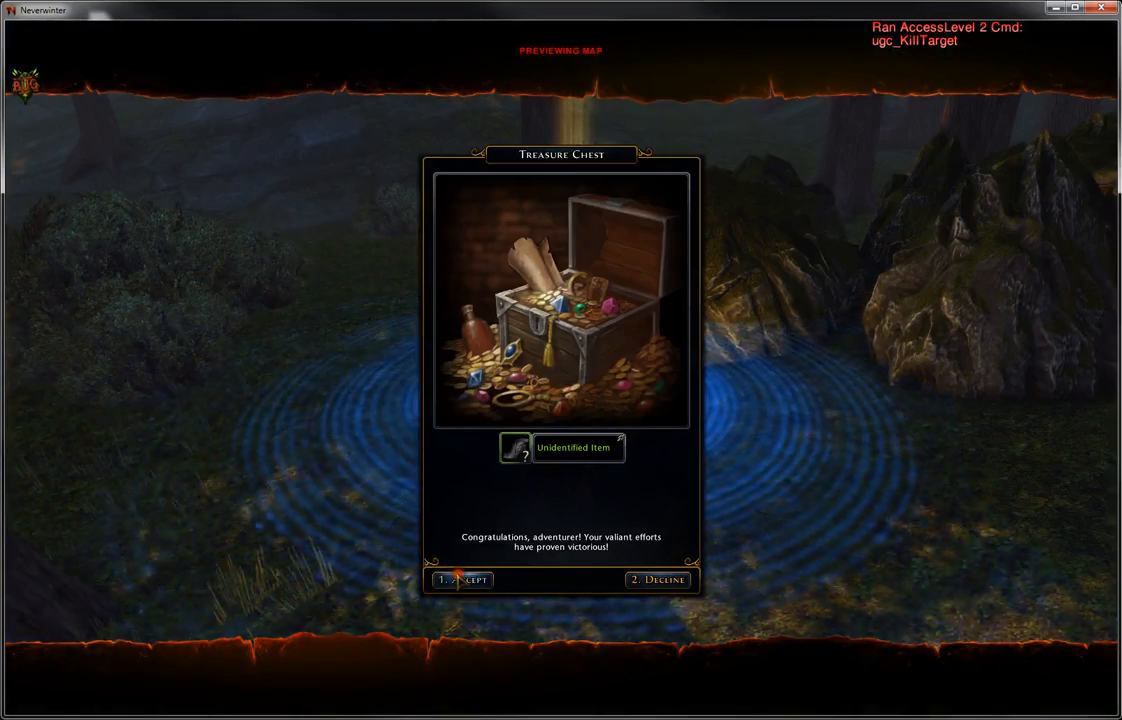
{"action": "left_click", "coordinate": [462, 579]}
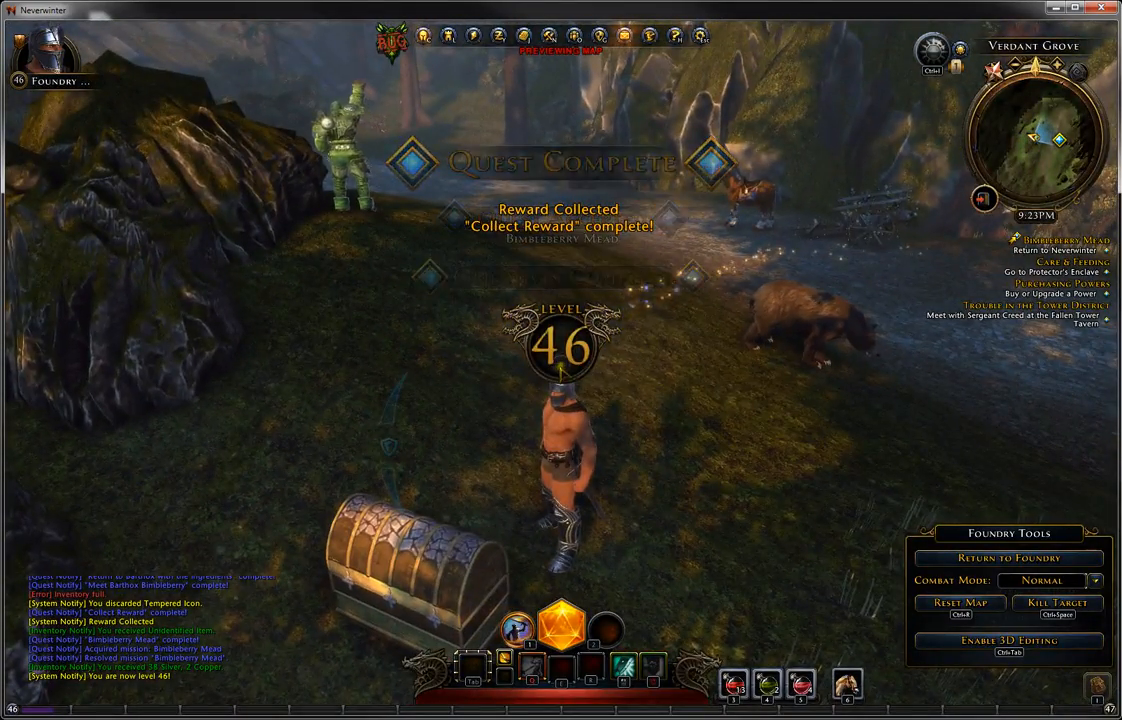
- Travel to Neverwinter using the horse cart and walk down into the Hall of Justice West Courtyard
{"action": "key", "text": "w"}
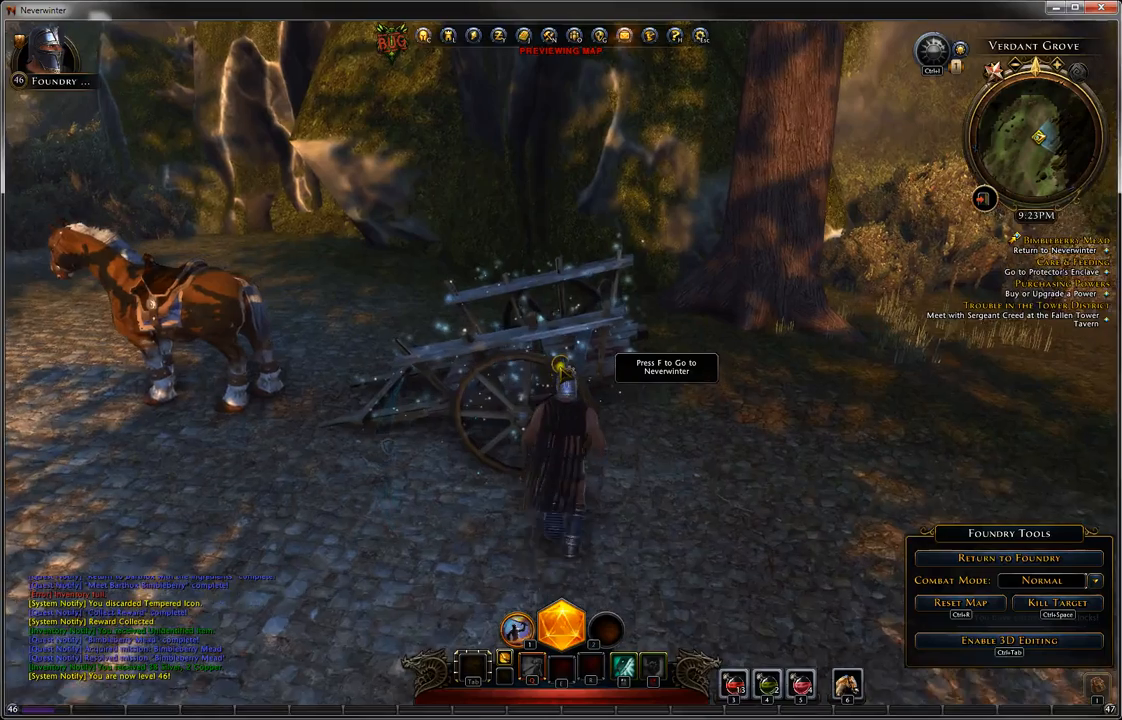
{"action": "key", "text": "f"}
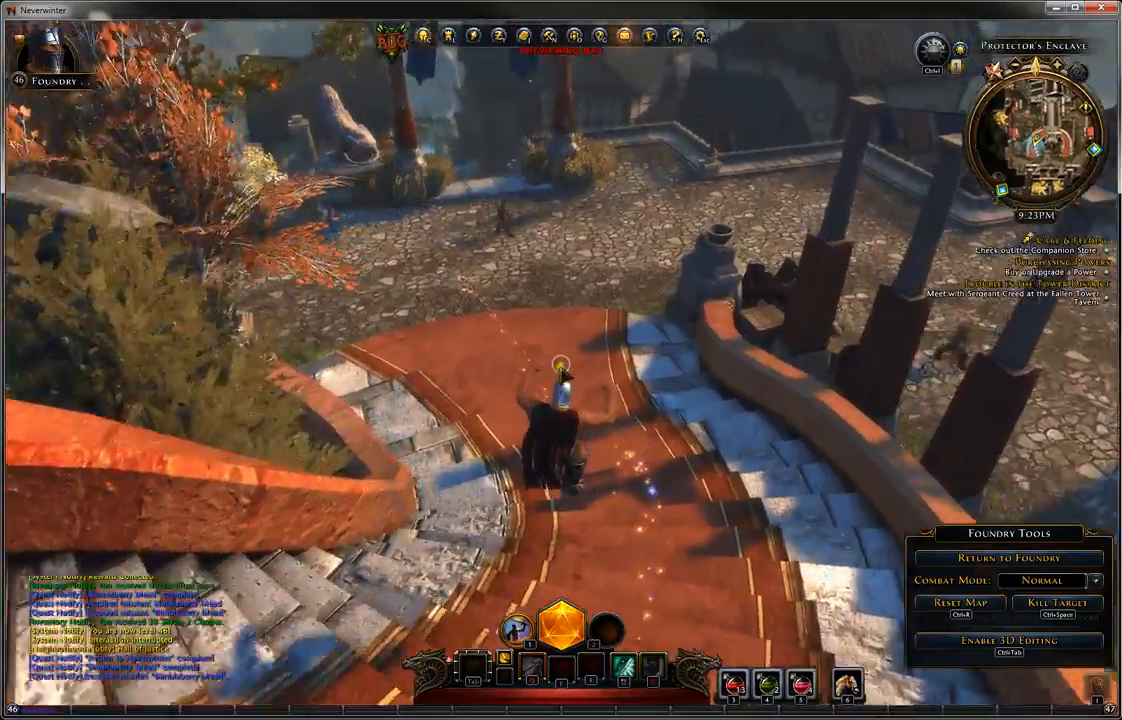
{"action": "key", "text": "w"}
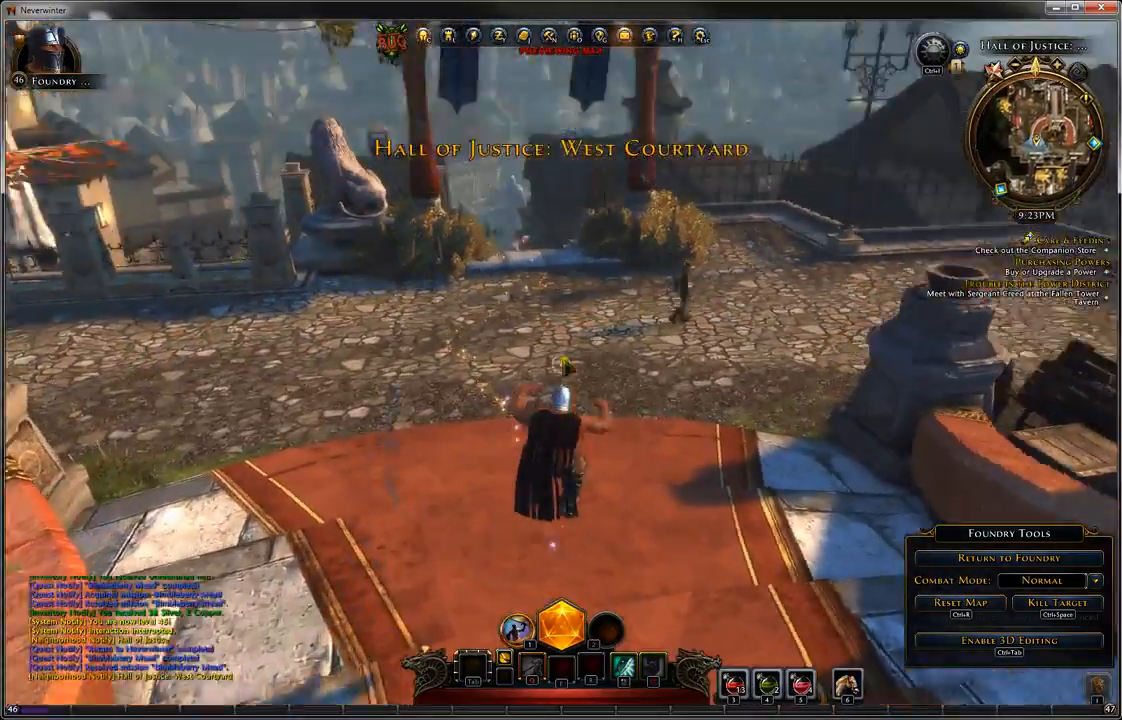
{"action": "key", "text": "w"}
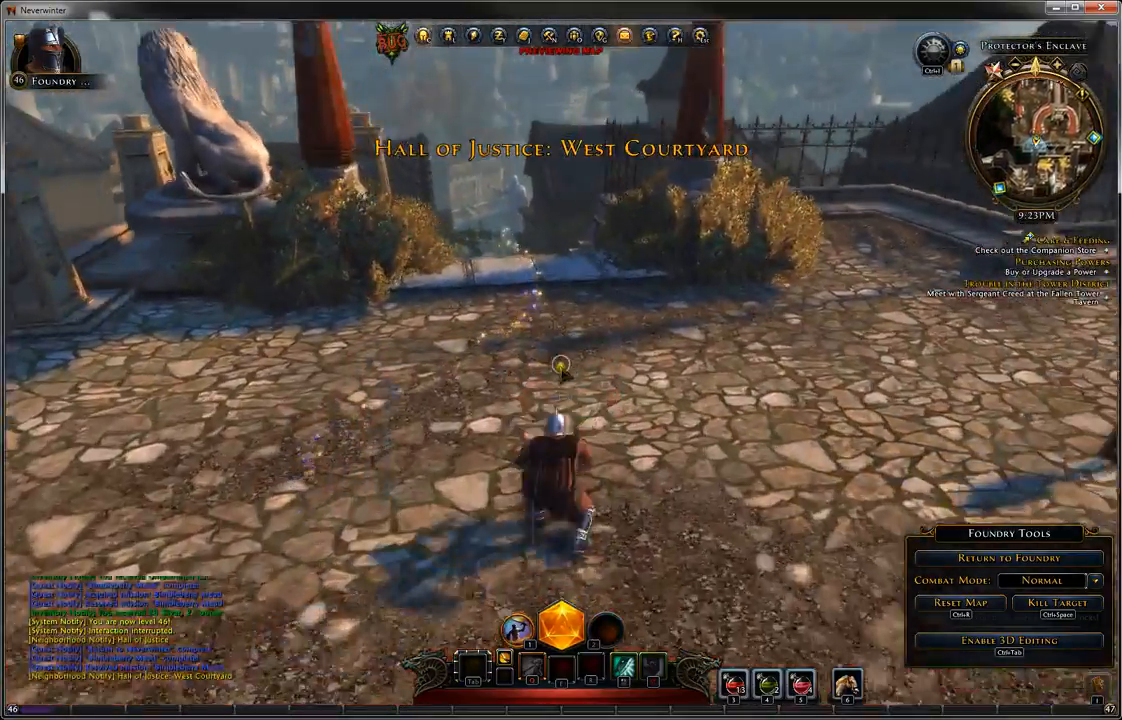